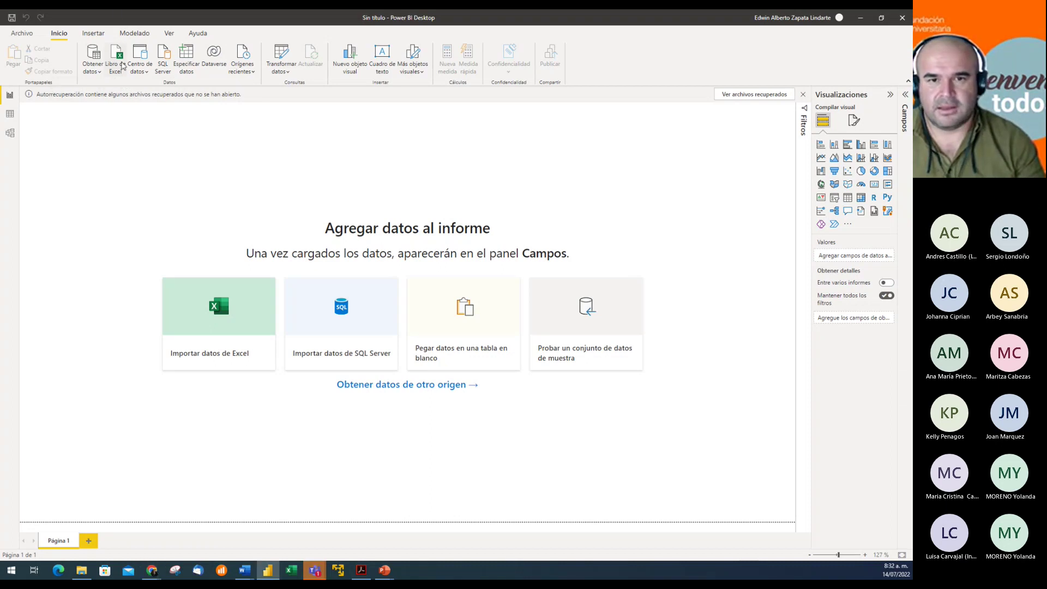
- Start an Excel workbook import and browse to the reporte 1 folder inside PowerBi-Mayo2022 > PROYECTO2
left_click(123, 66)
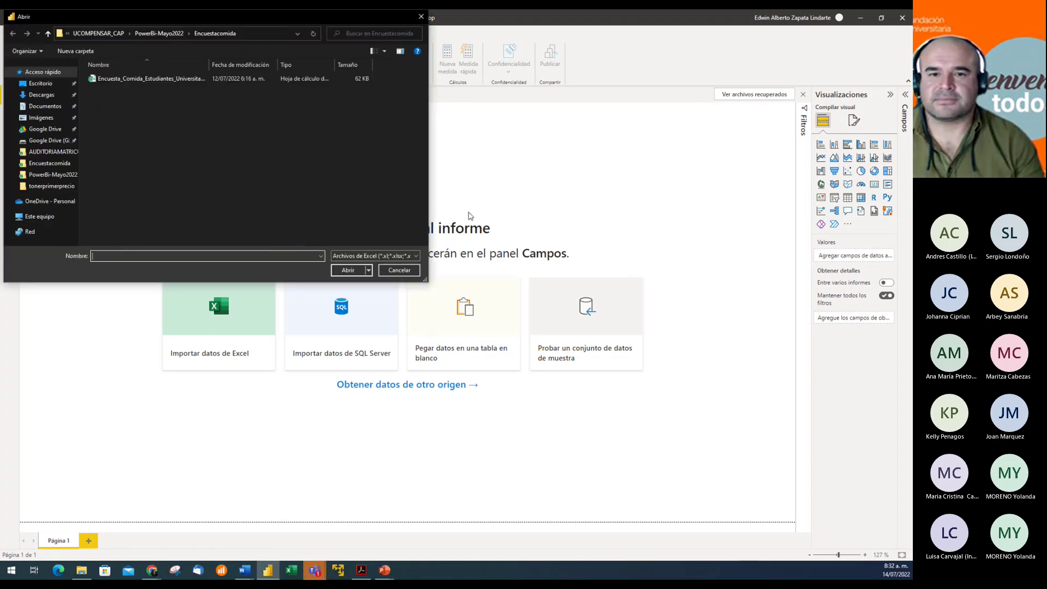
left_click(161, 34)
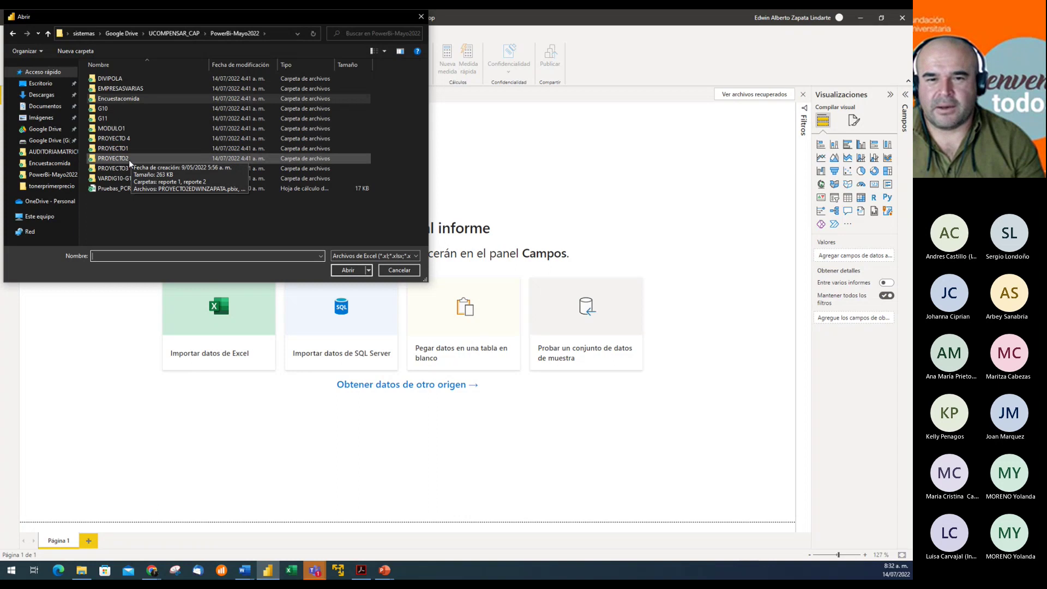
double_click(131, 159)
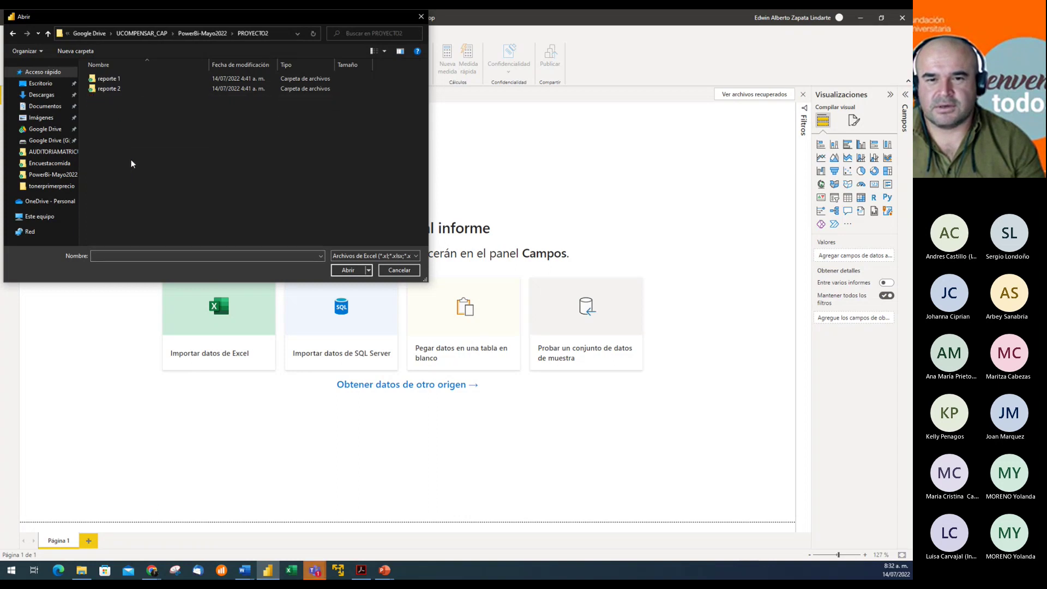
double_click(128, 78)
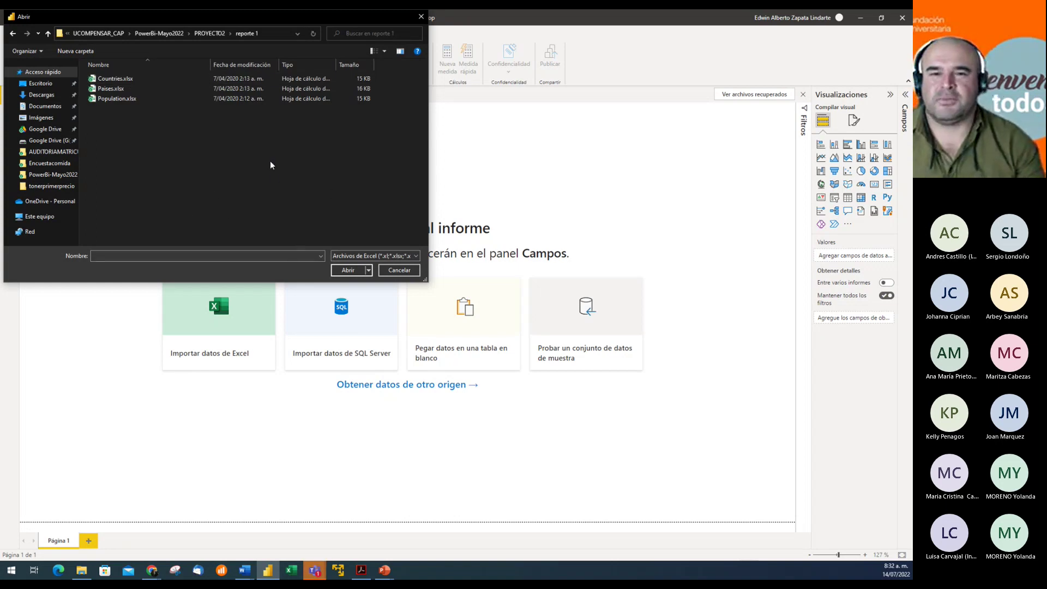
left_click(128, 100)
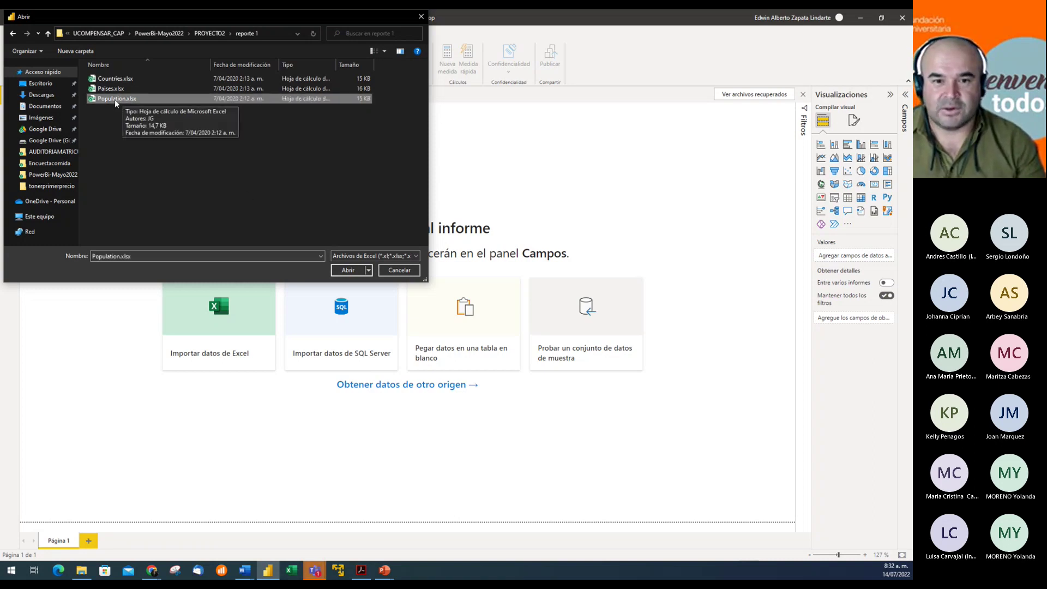
left_click(347, 271)
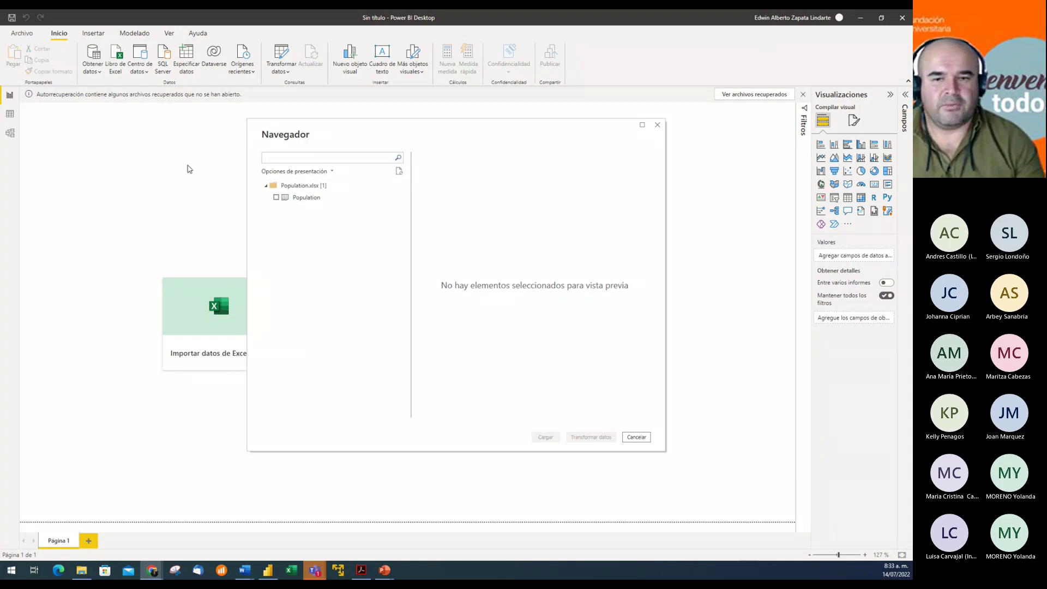
left_click(289, 200)
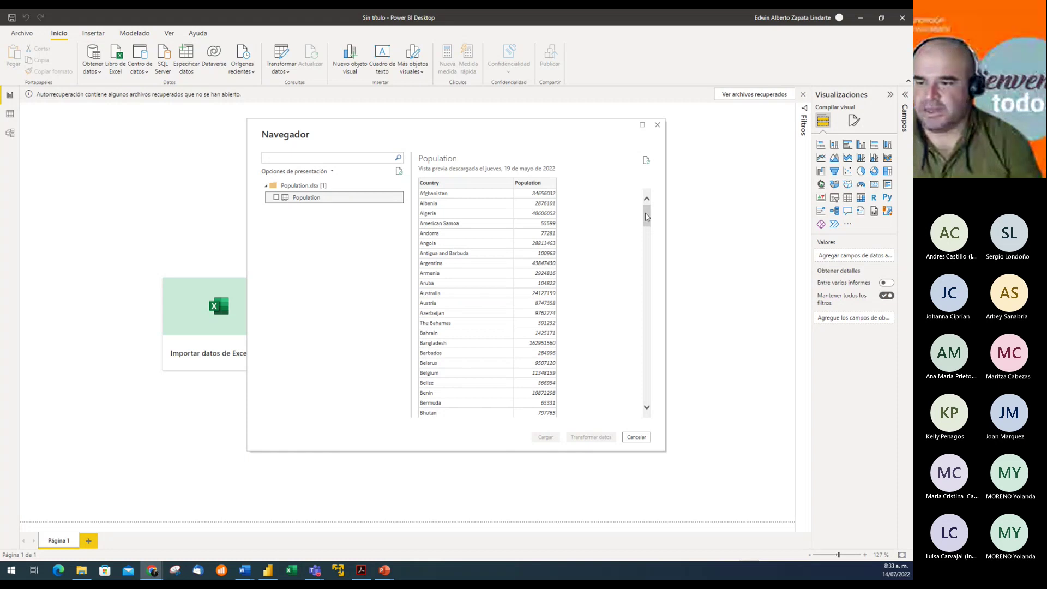
mouse_move(647, 217)
left_mouse_down()
mouse_move(647, 402)
mouse_move(647, 215)
left_mouse_up()
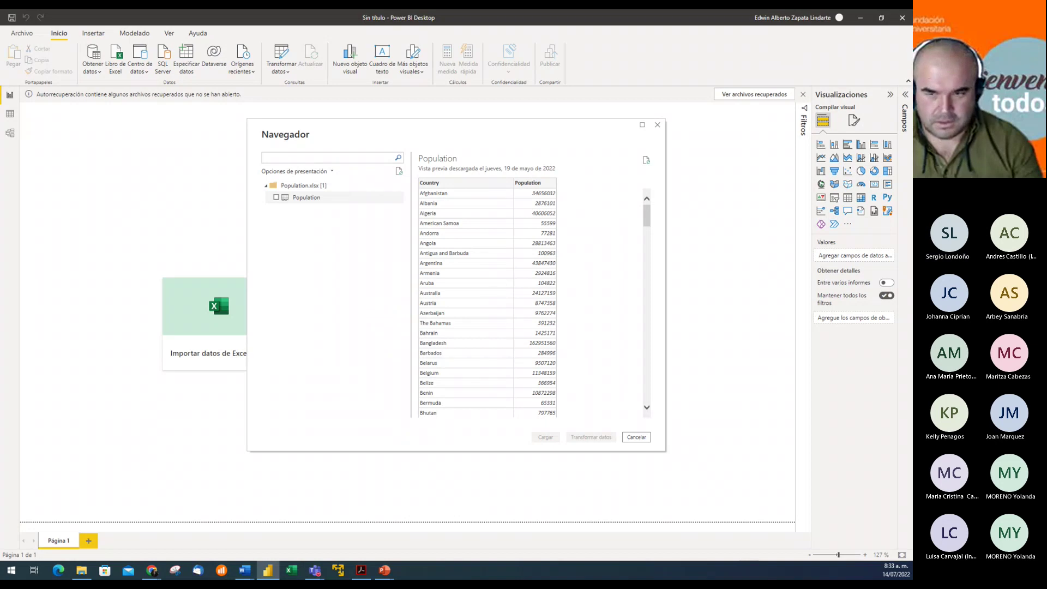
left_click(636, 438)
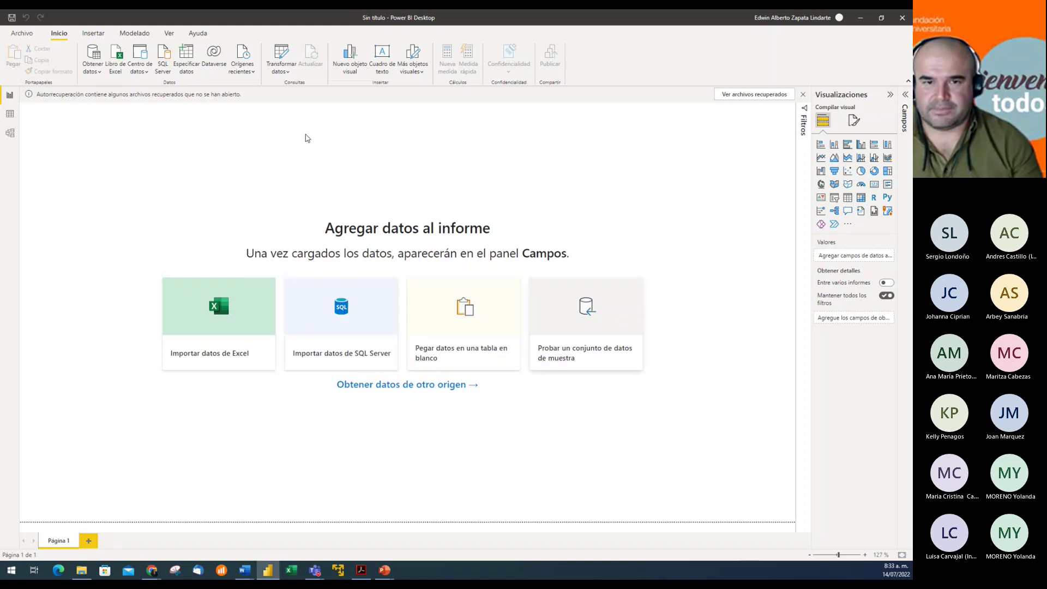
- Import the Excel workbook Population.xlsx from the reporte 1 folder and preview its Population sheet
left_click(116, 63)
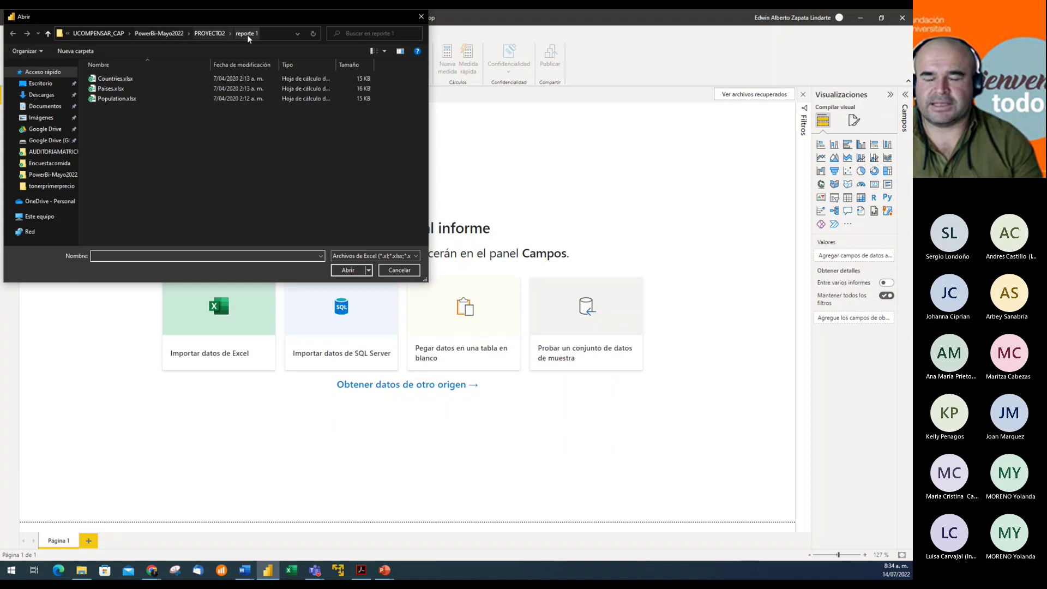
left_click(123, 97)
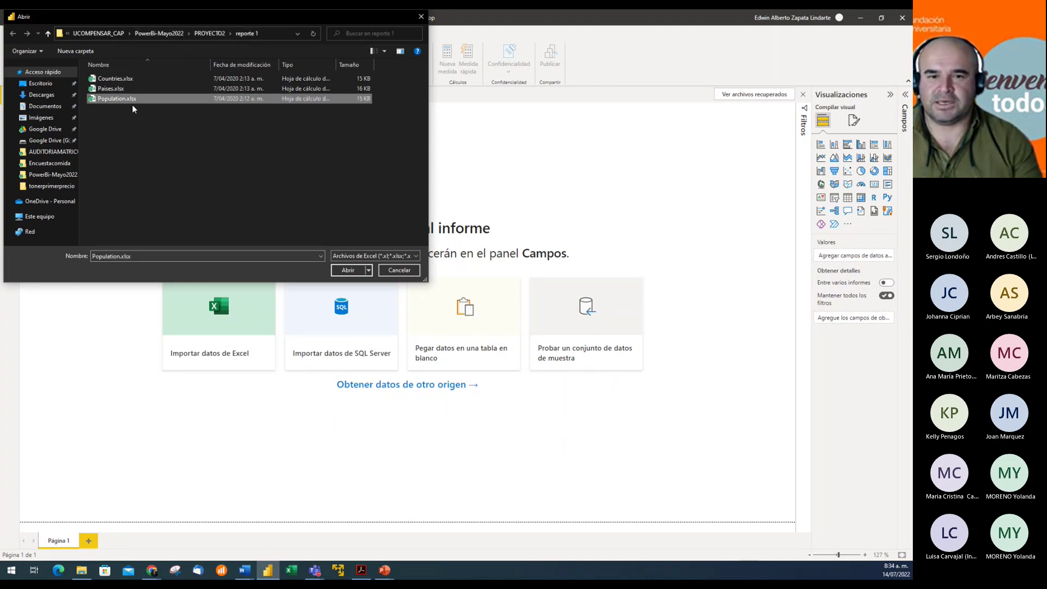
left_click(347, 270)
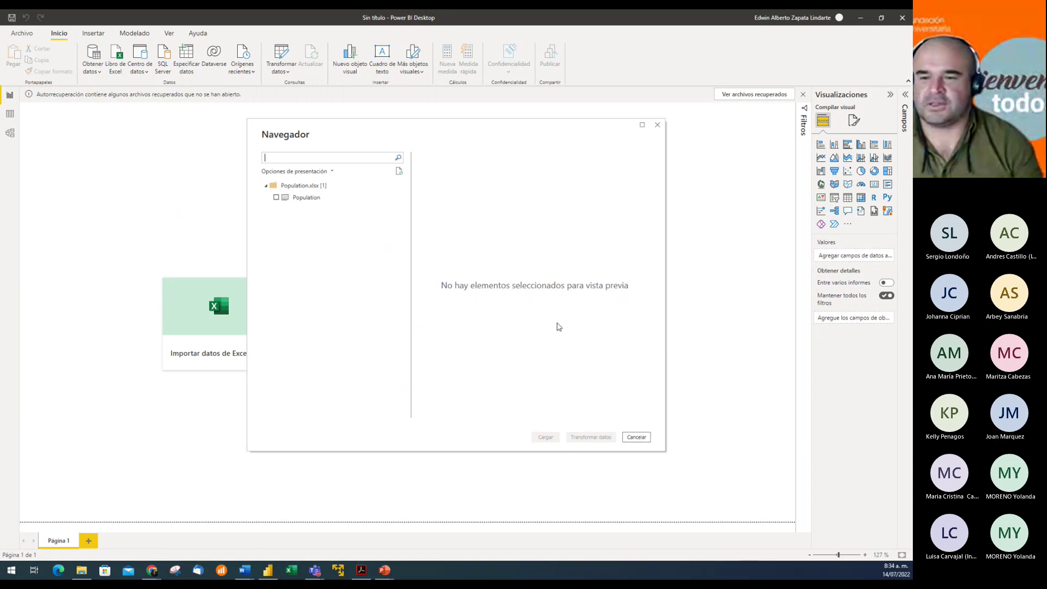
left_click(315, 220)
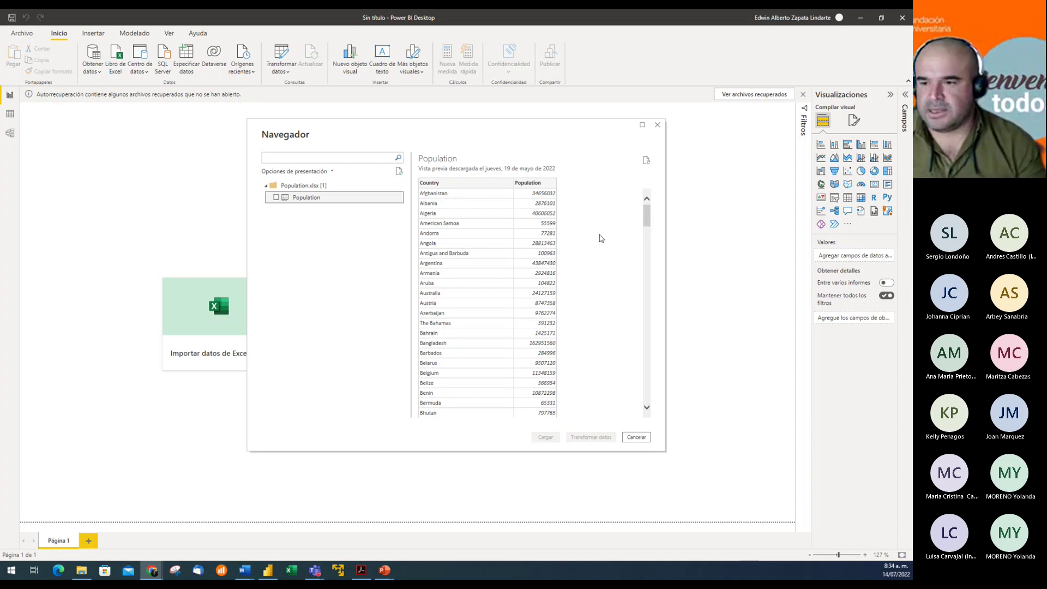
- Look through the country rows in the Population preview and load the Population table into the report
mouse_move(645, 220)
left_mouse_down()
mouse_move(646, 382)
mouse_move(647, 210)
left_mouse_up()
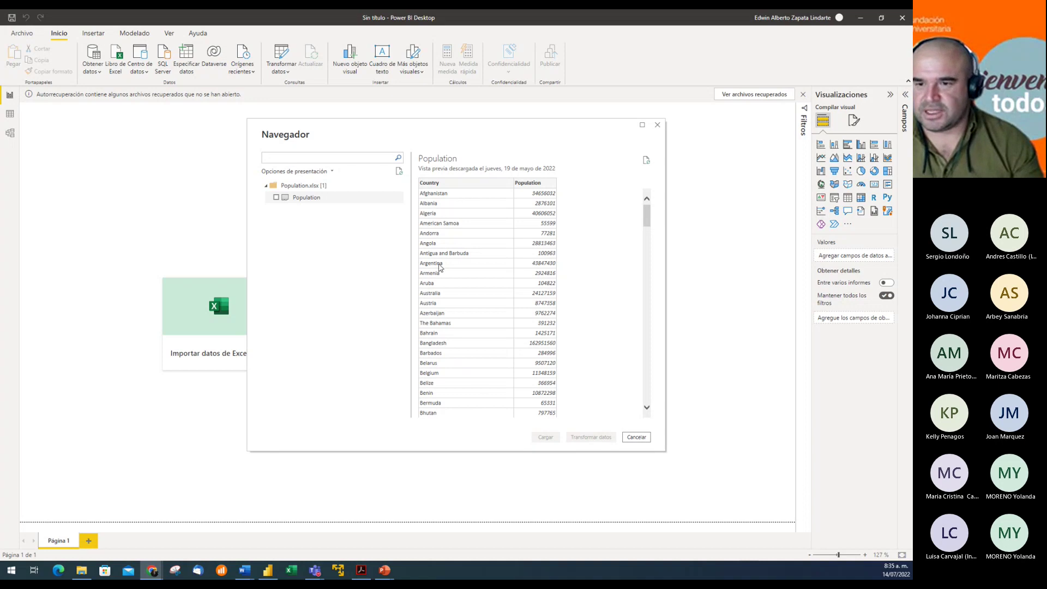
scroll(440, 257, "down", 2)
scroll(462, 279, "down", 3)
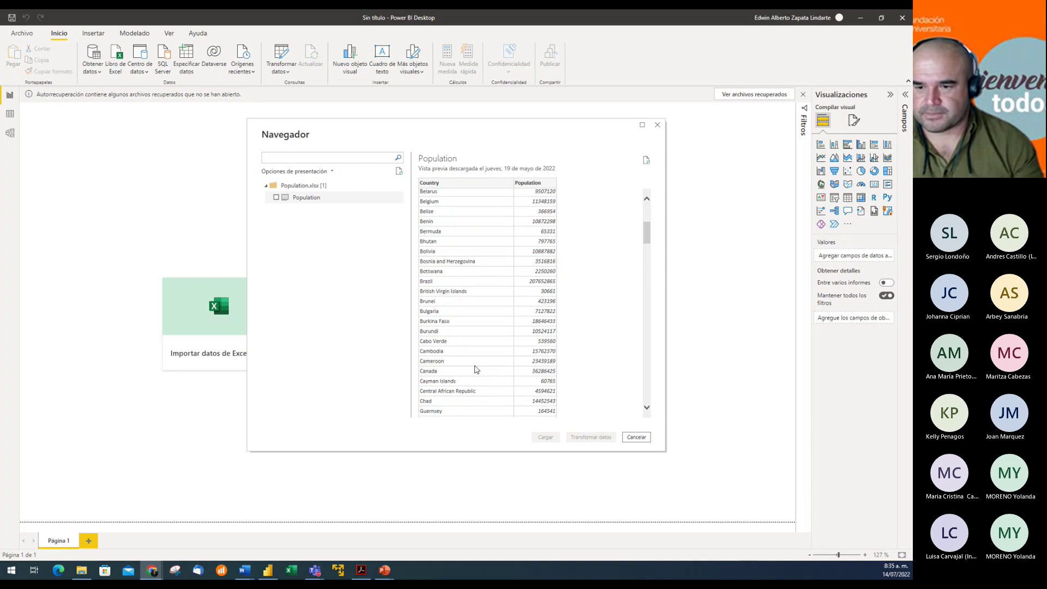
scroll(474, 370, "down", 3)
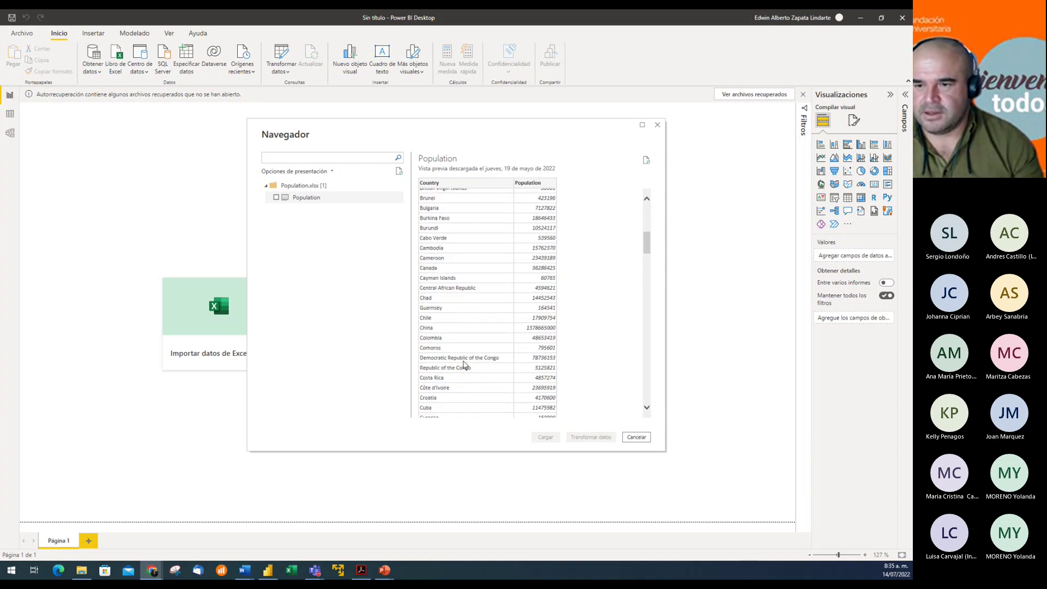
scroll(464, 365, "down", 2)
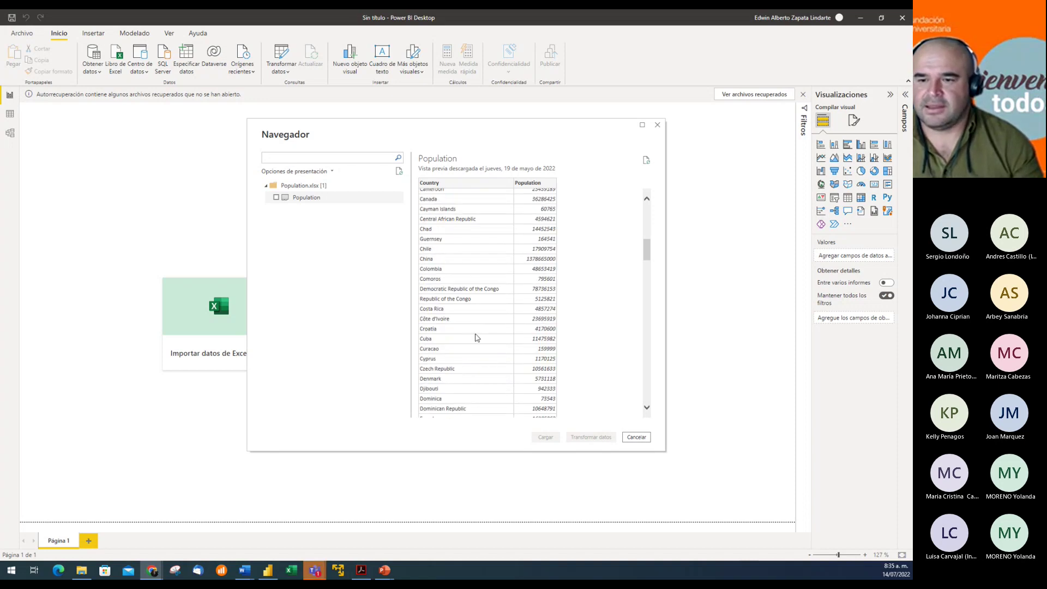
scroll(478, 339, "up", 10)
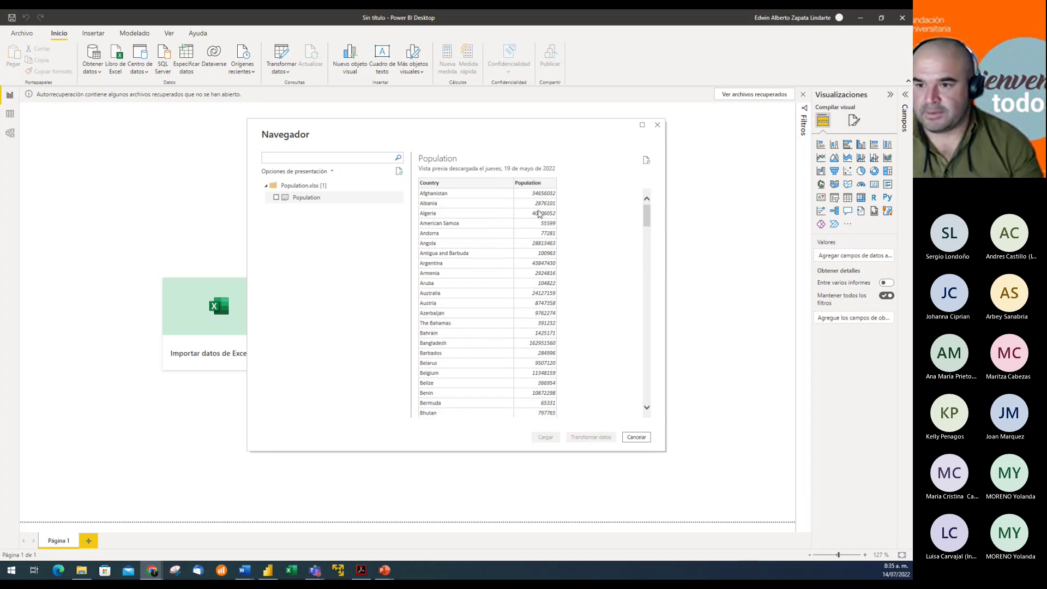
left_click(276, 198)
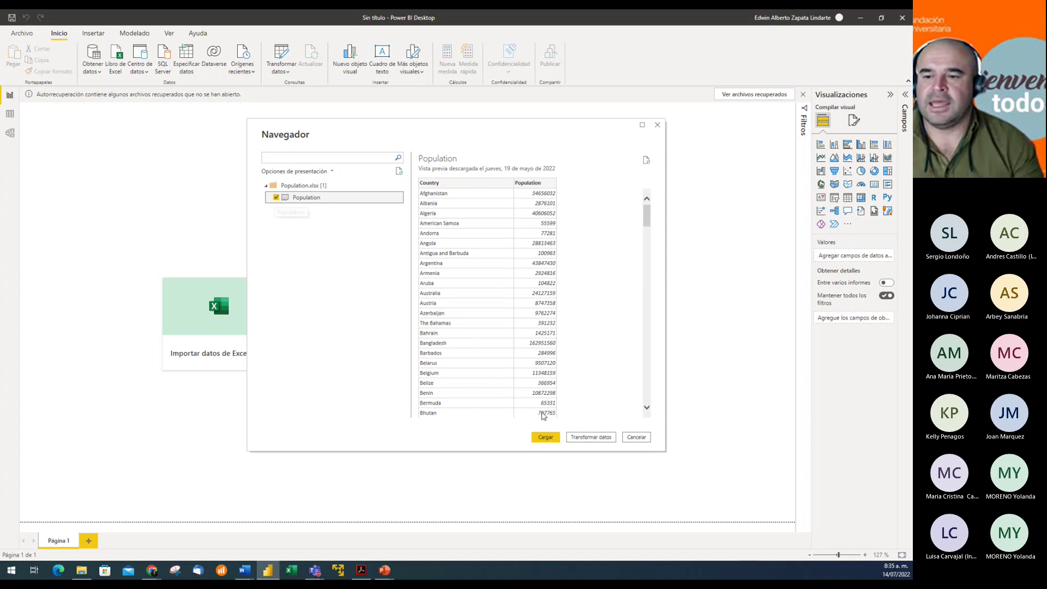
left_click(546, 440)
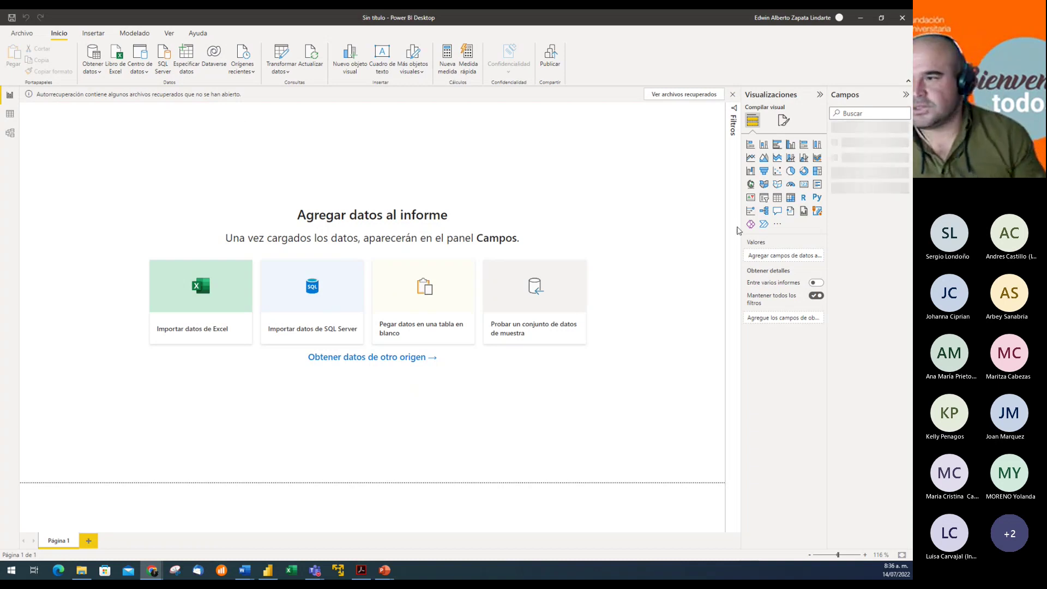
left_click(620, 40)
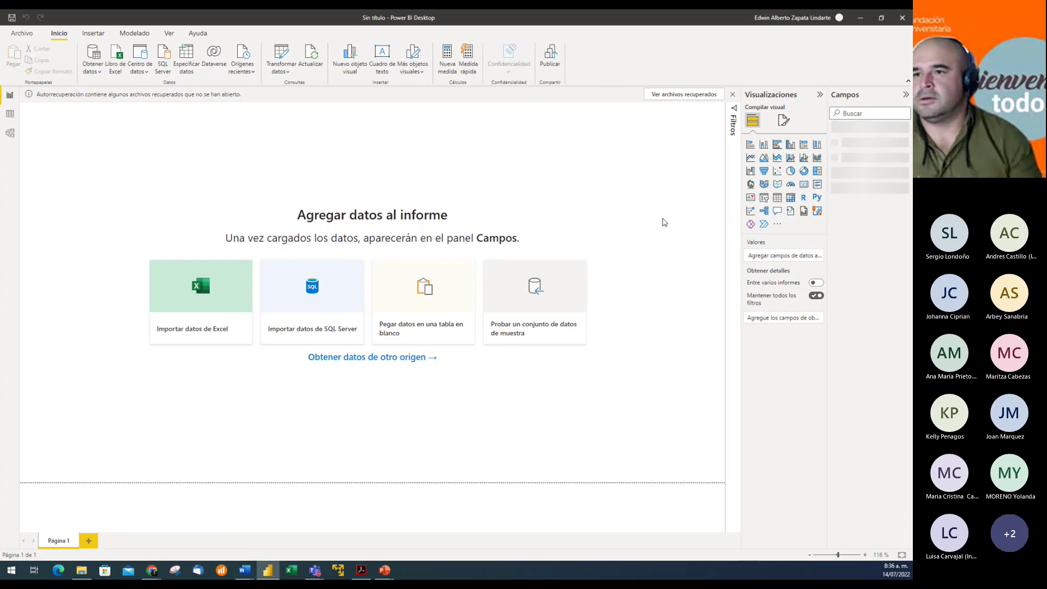
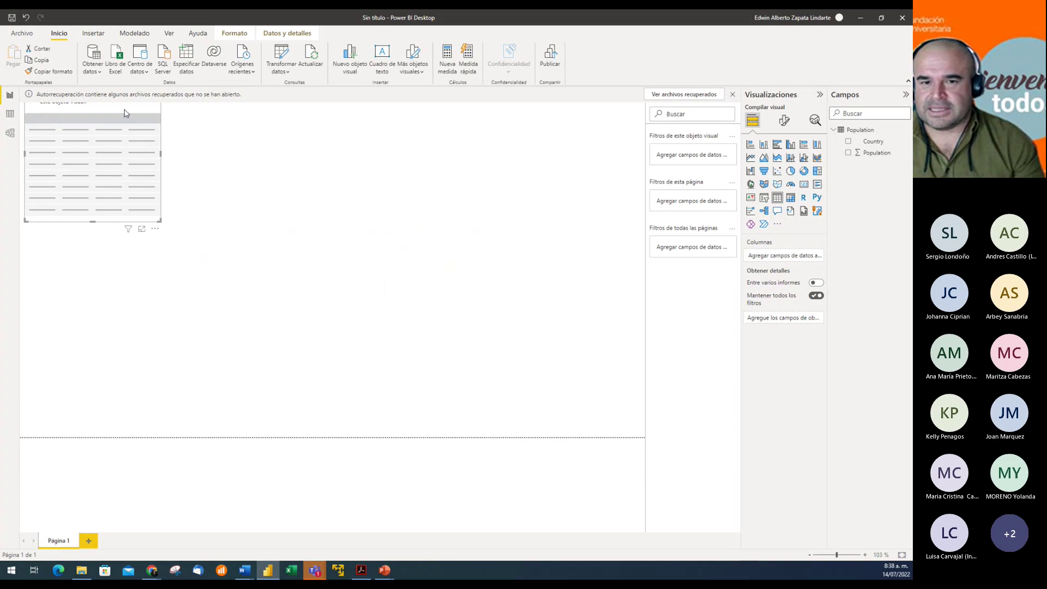
- Reposition and enlarge the empty table visual on the page, and fill its columns with the Country and Population fields
left_click_drag(125, 115, 415, 159)
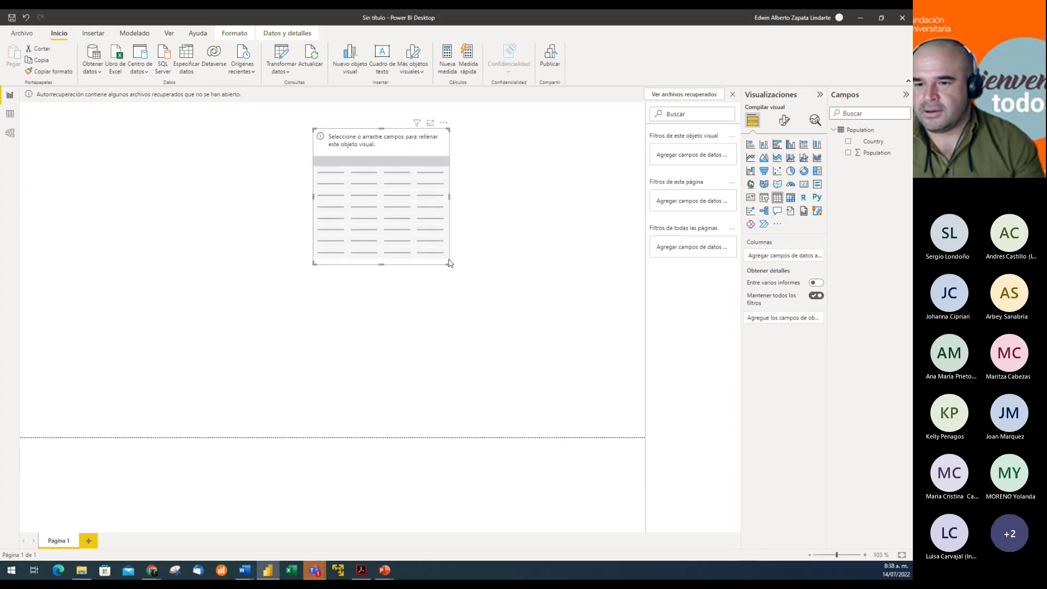
left_click_drag(449, 265, 592, 377)
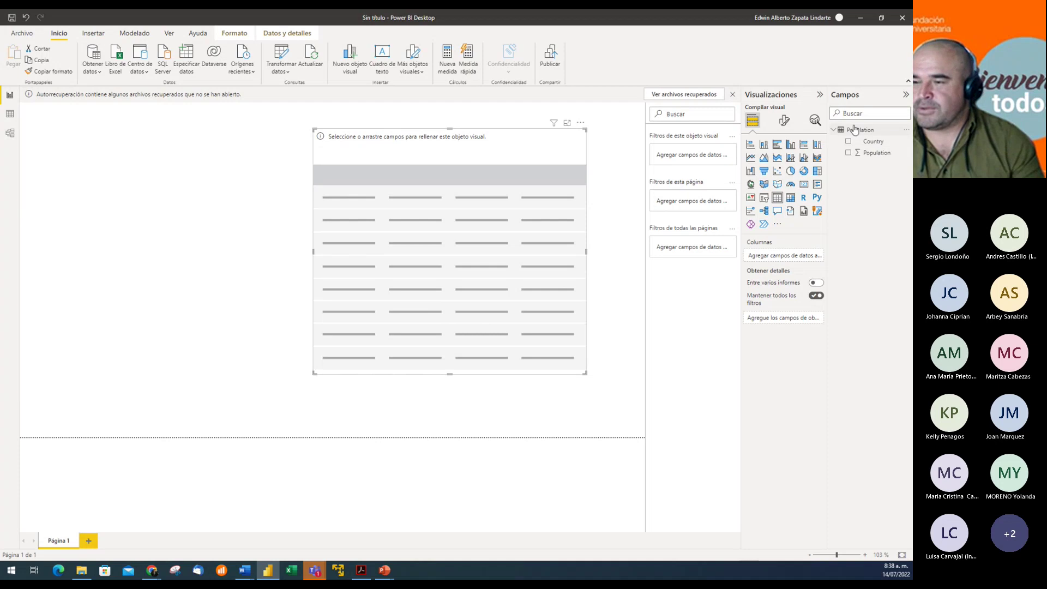
left_click_drag(879, 146, 797, 260)
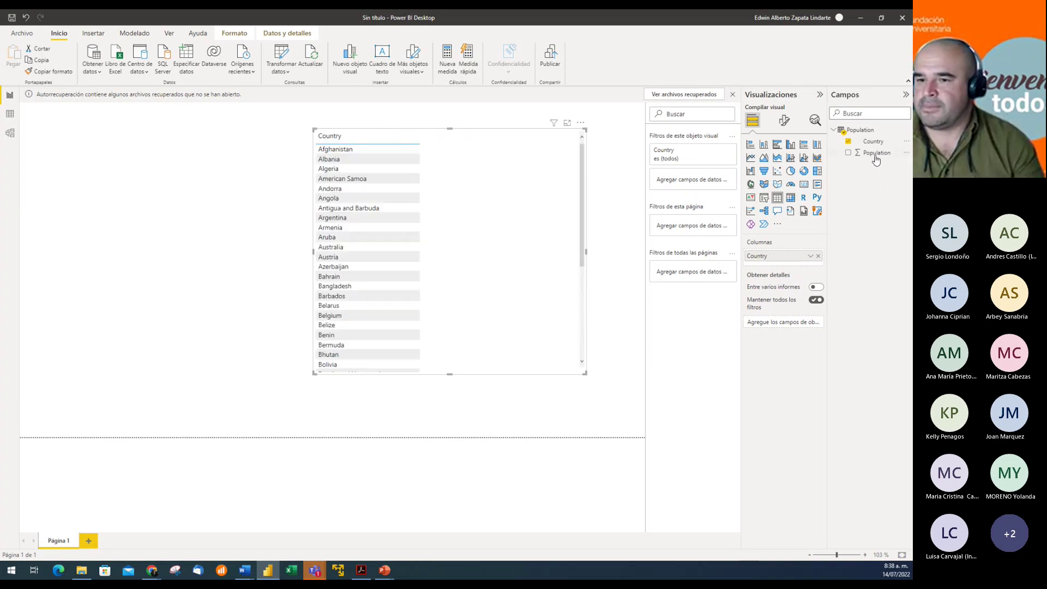
left_click_drag(877, 153, 793, 261)
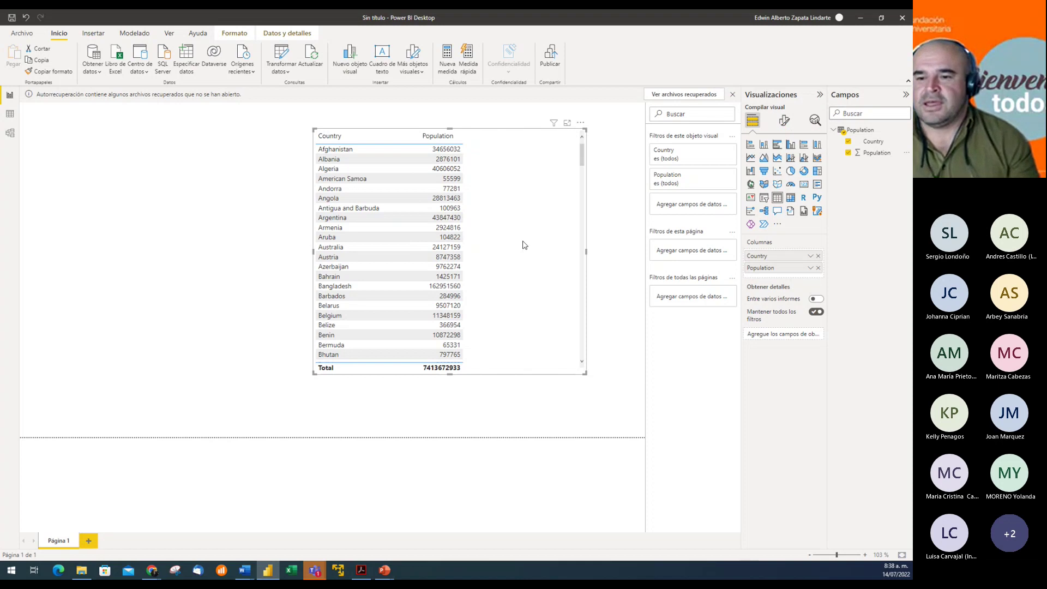
- Try ascending and descending sorts of the table by Population and Country, ending with Population in descending order
left_click(440, 139)
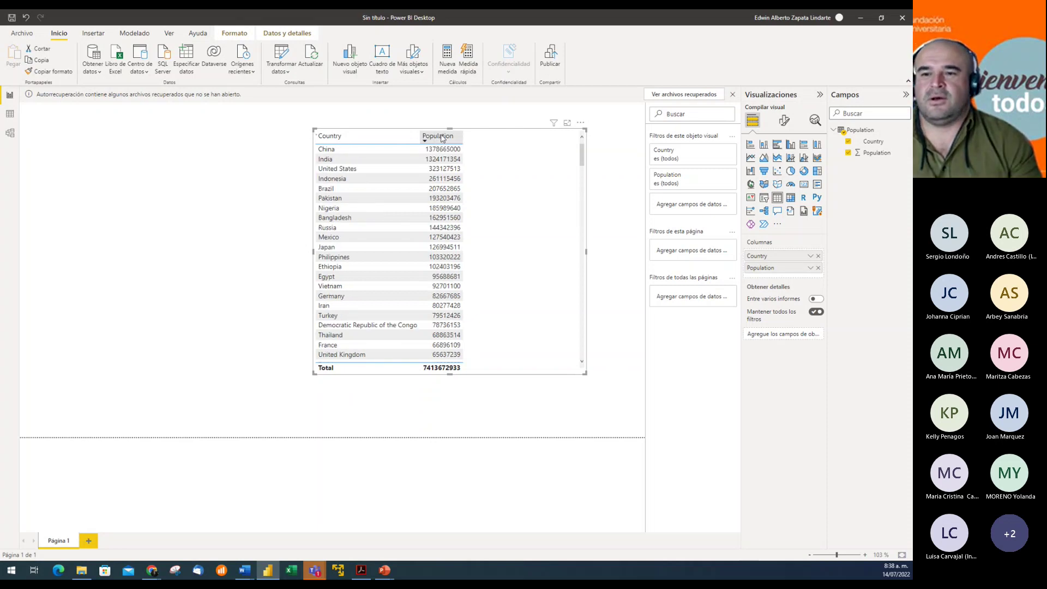
left_click(442, 138)
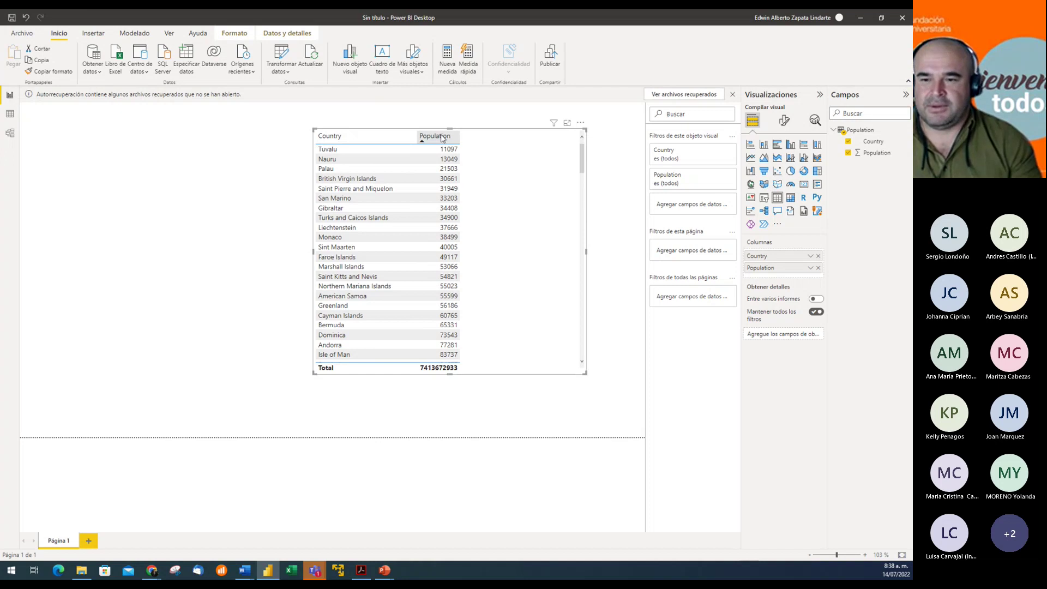
left_click(442, 139)
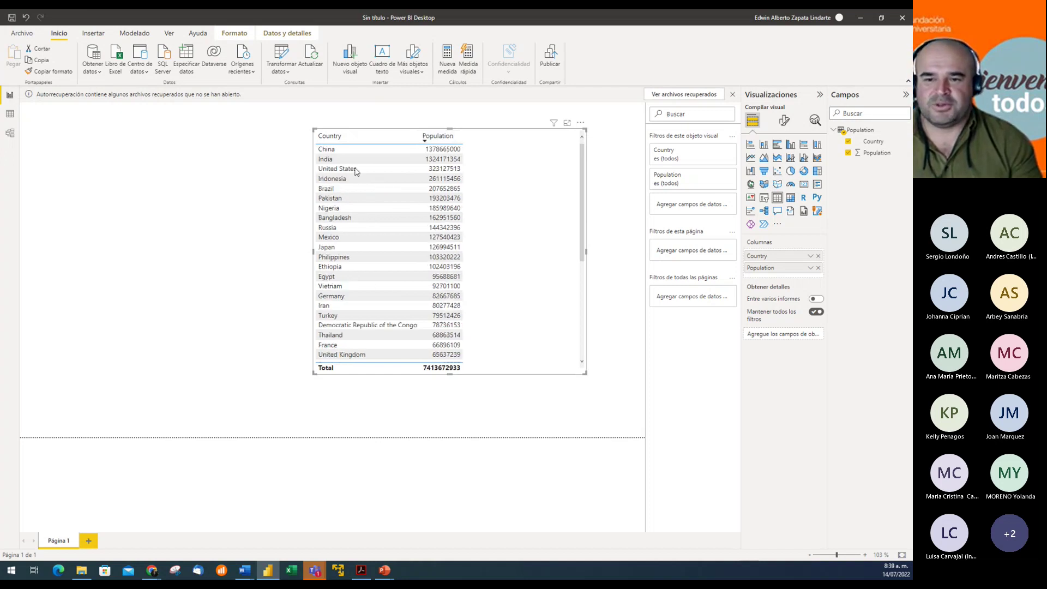
left_click(349, 141)
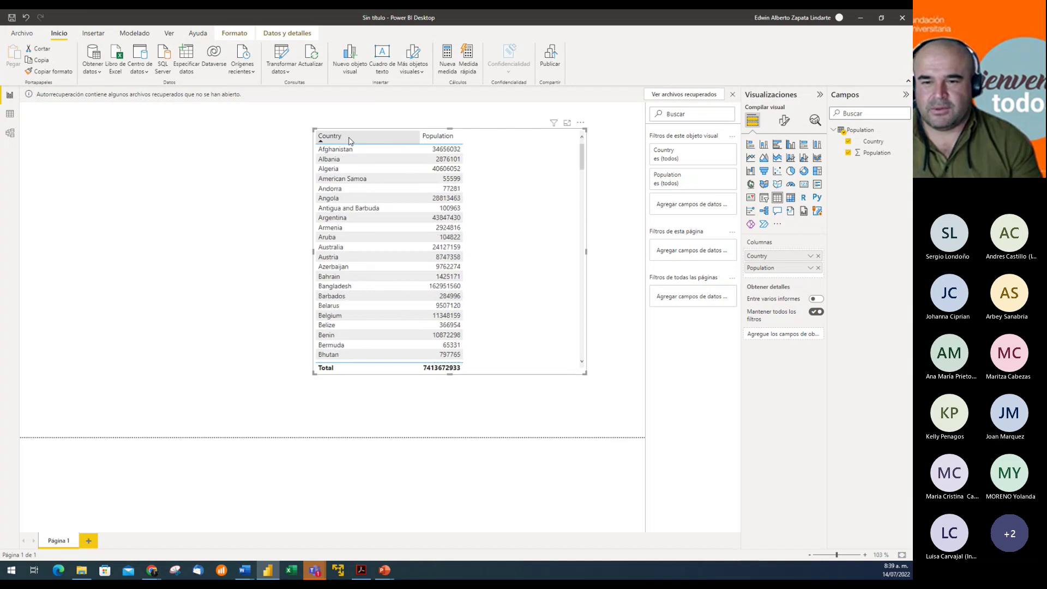
left_click(349, 138)
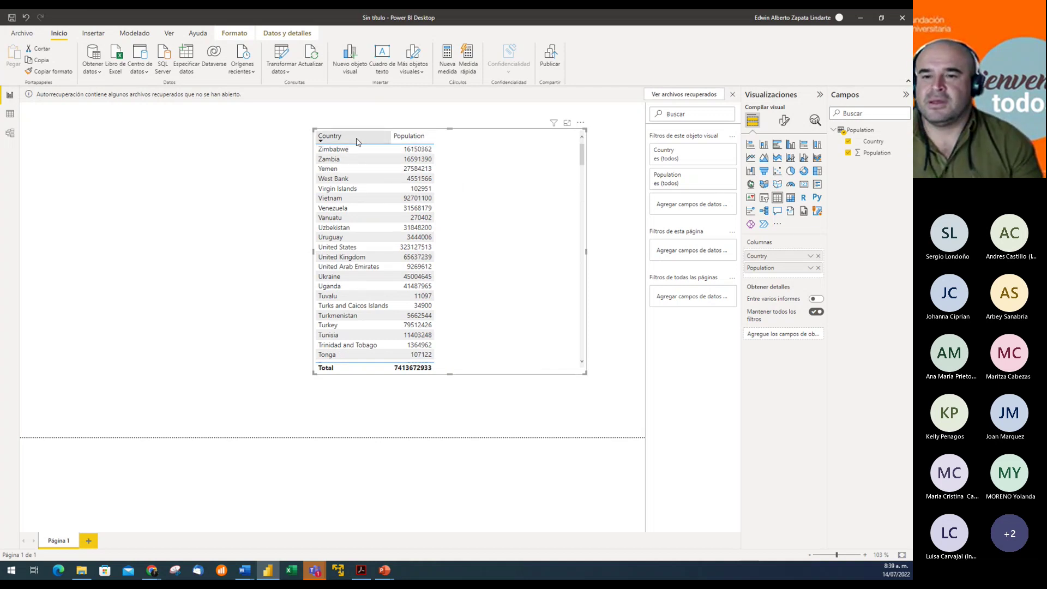
left_click(417, 138)
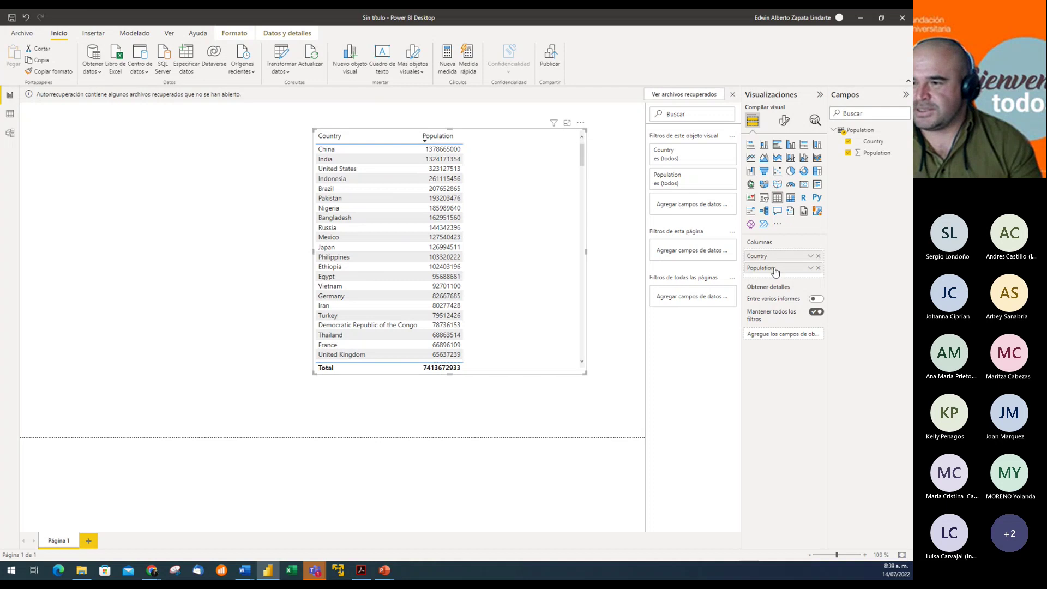
- Try placing the Population column before Country, restore the Country-first order and deselect the table
left_click_drag(773, 272, 772, 255)
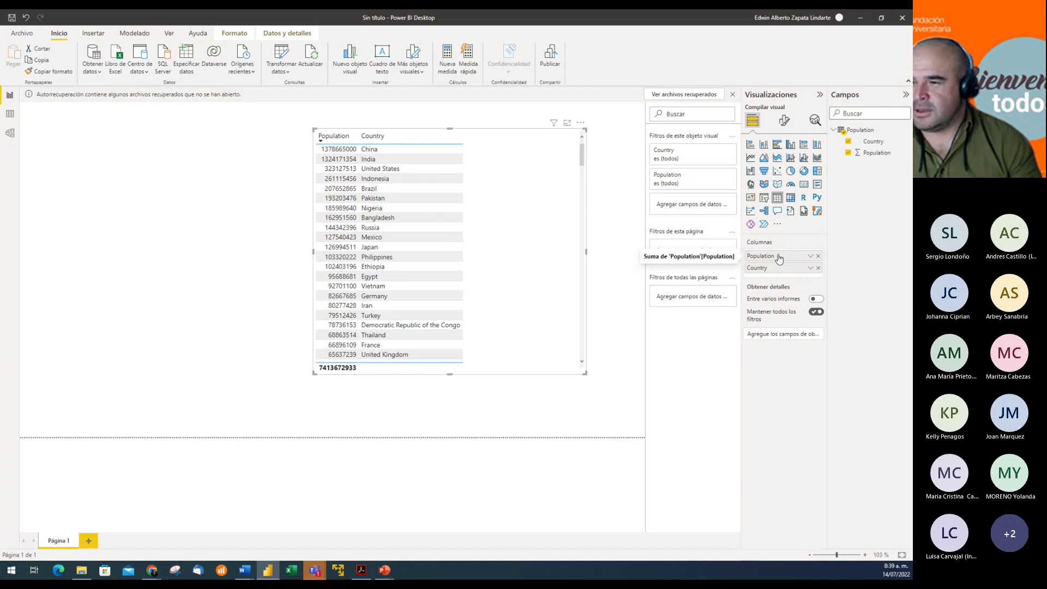
left_click_drag(779, 258, 756, 272)
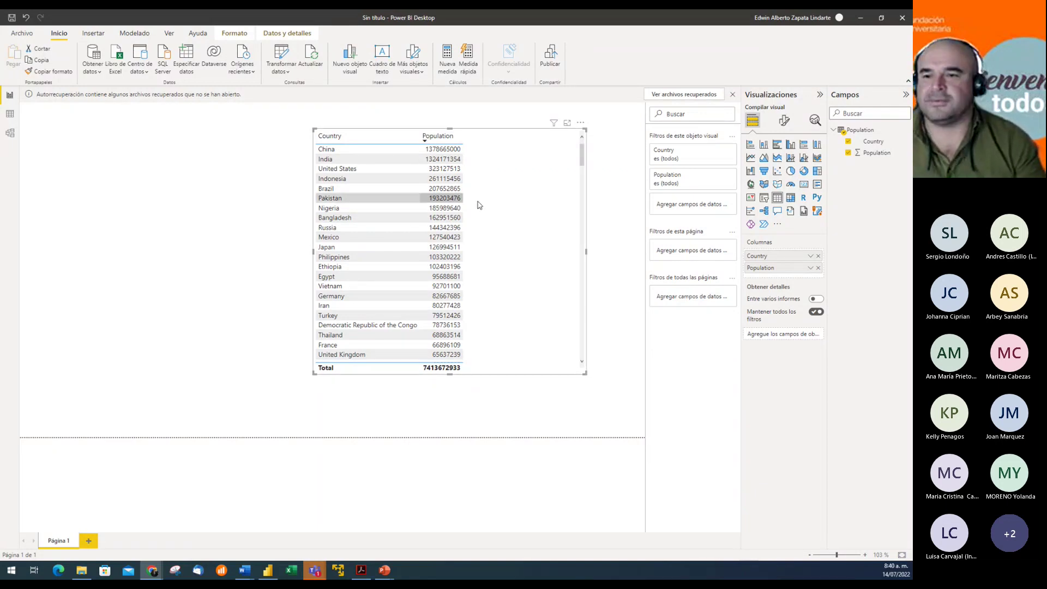
left_click(185, 229)
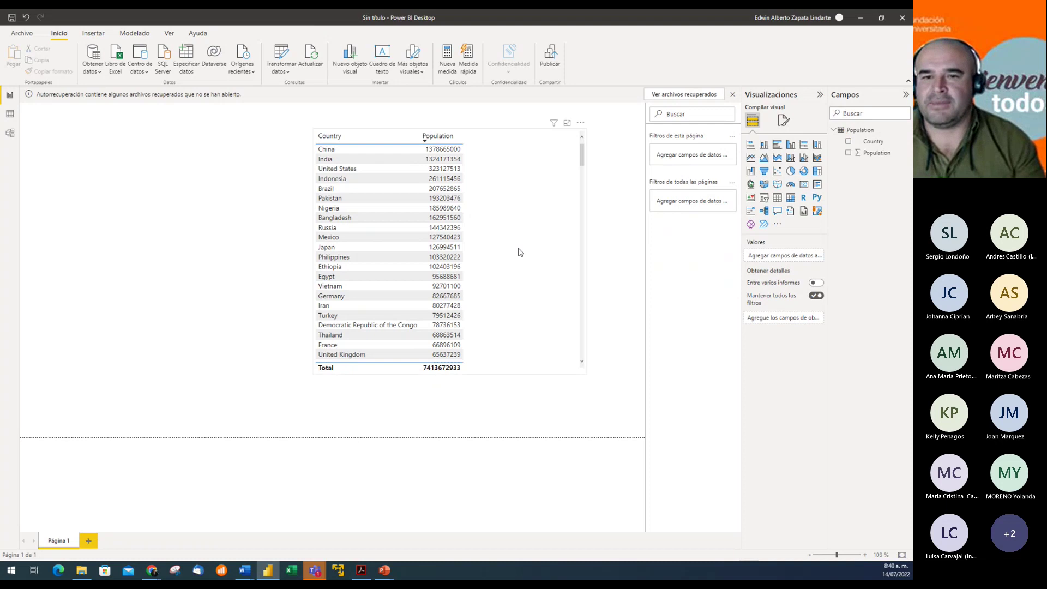
- Choose Countries.xlsx from the reporte 1 folder as an Excel data source and preview its Countries table
left_click(117, 58)
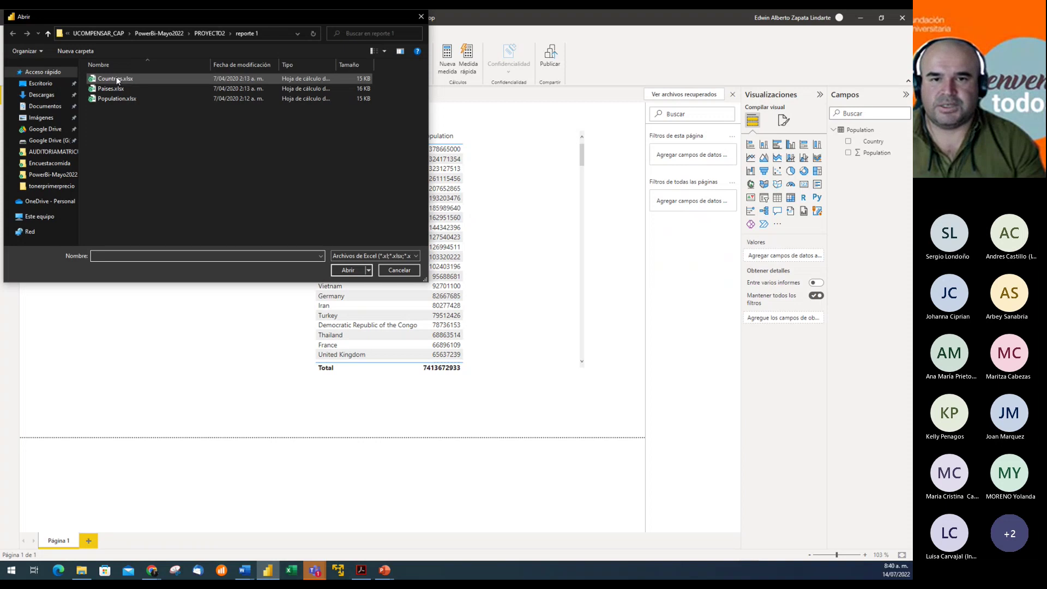
left_click(124, 79)
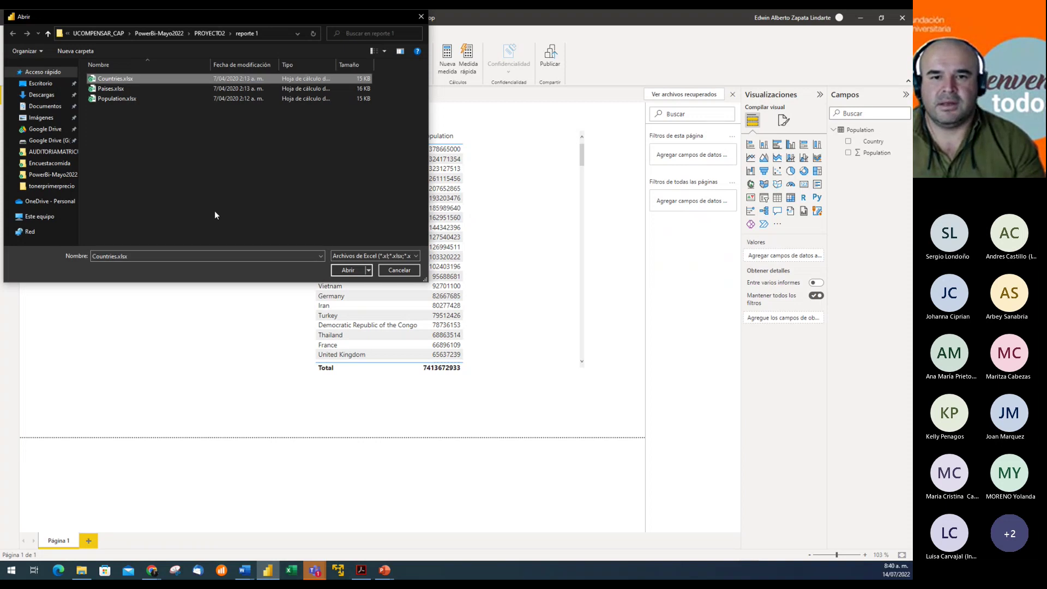
left_click(343, 271)
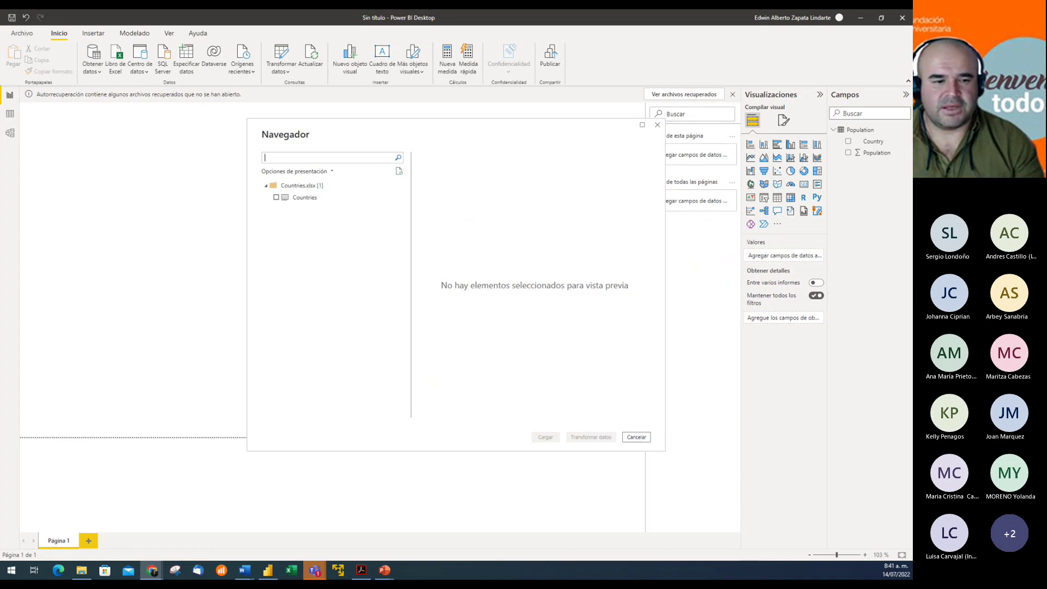
left_click(312, 199)
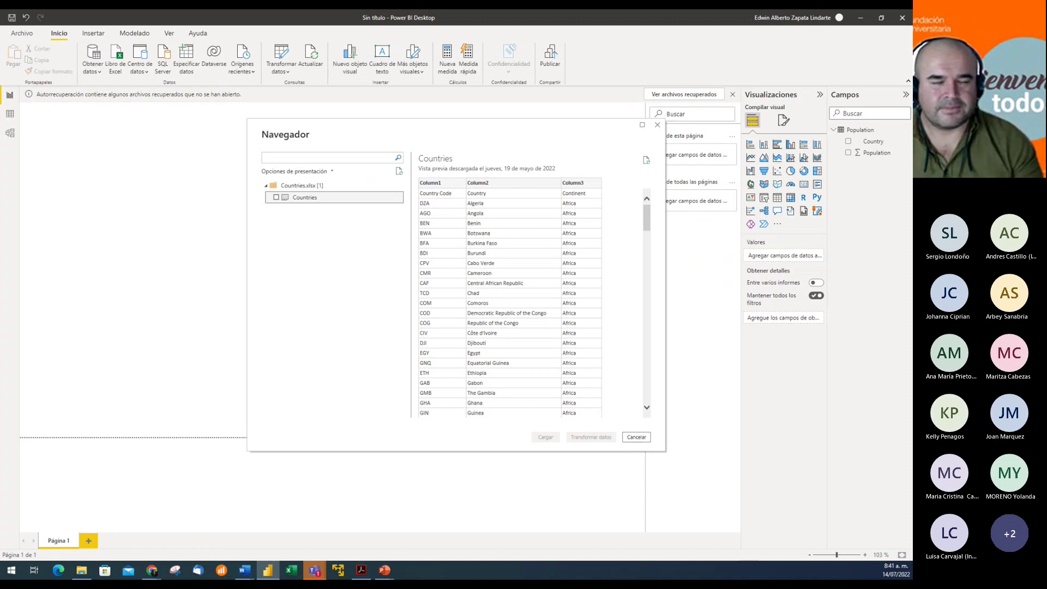
- Select the Countries table for import and open it in the Power Query Editor for transformation
key("alt+Tab")
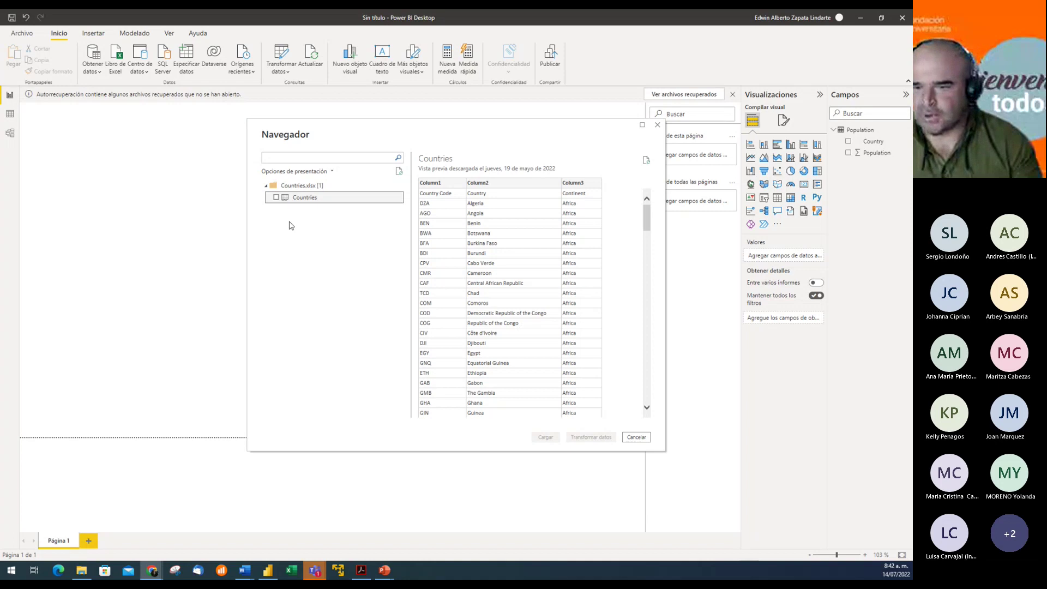
left_click(276, 198)
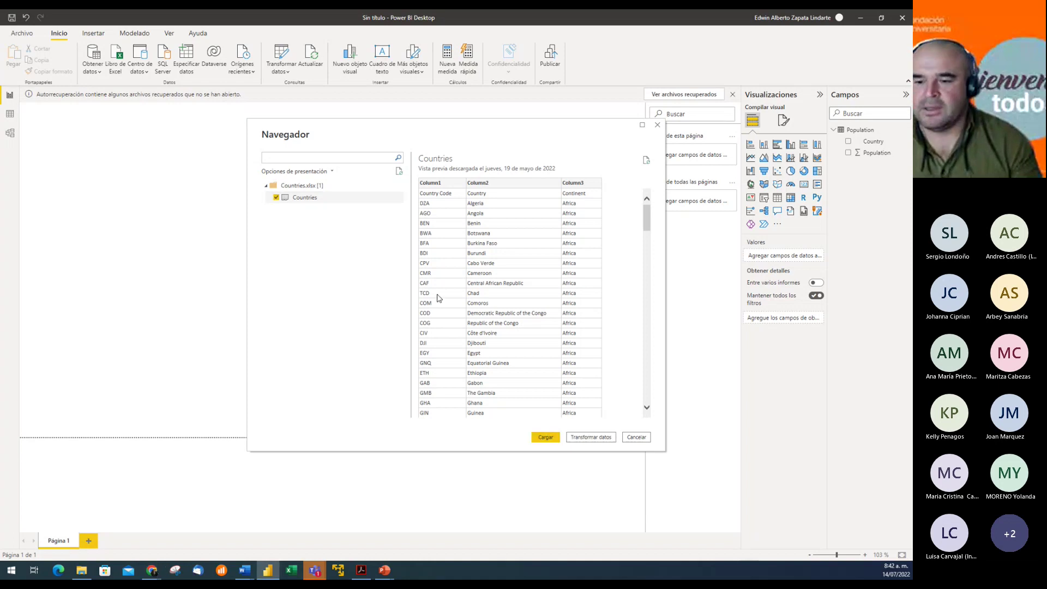
left_click(544, 440)
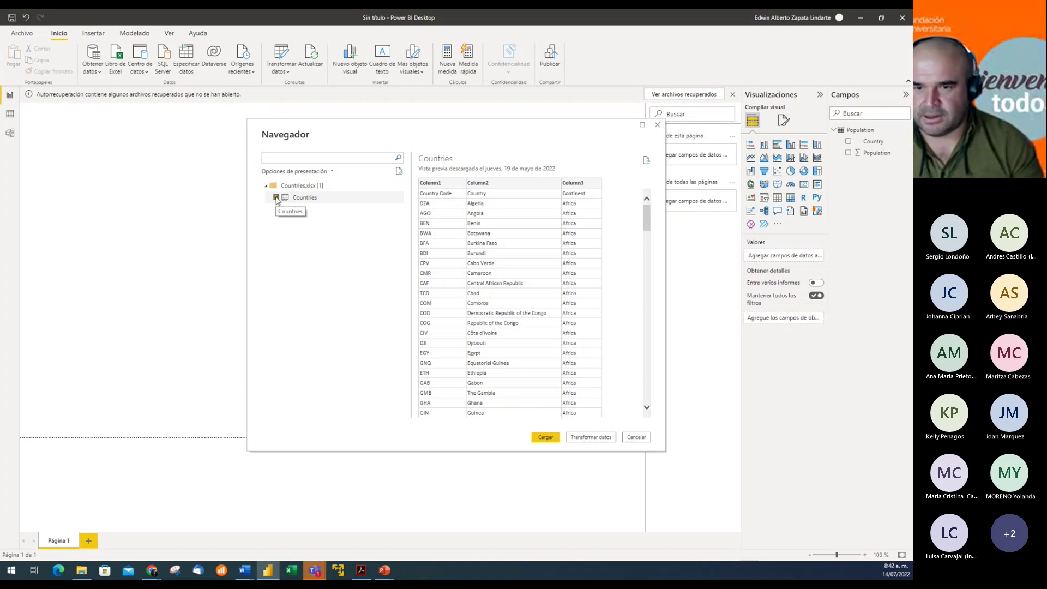
left_click(590, 438)
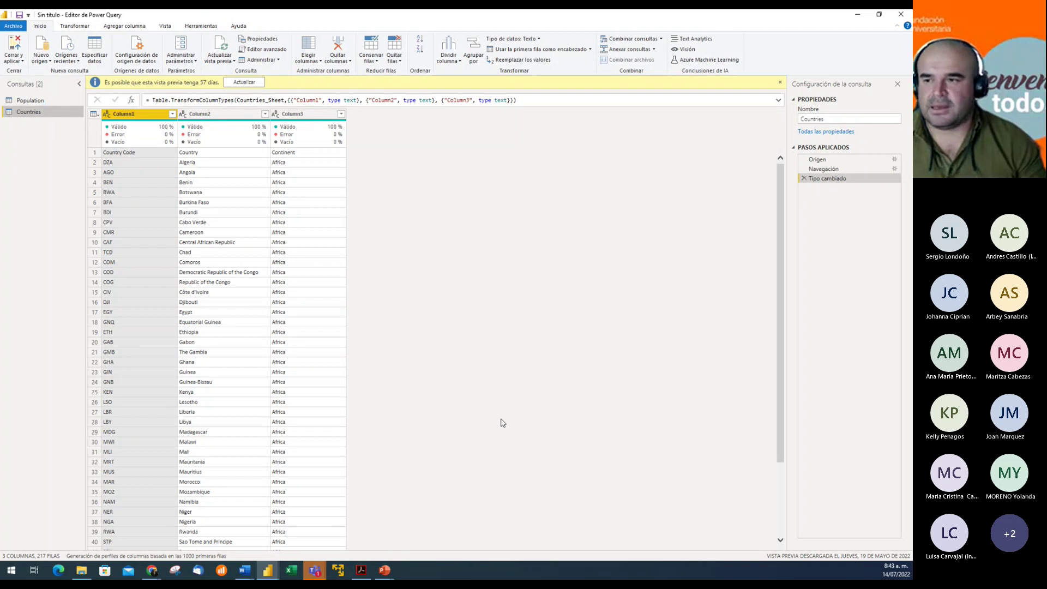
- Look through the Countries rows and use the first row as the column headers
scroll(503, 410, "down", 10)
scroll(502, 411, "up", 10)
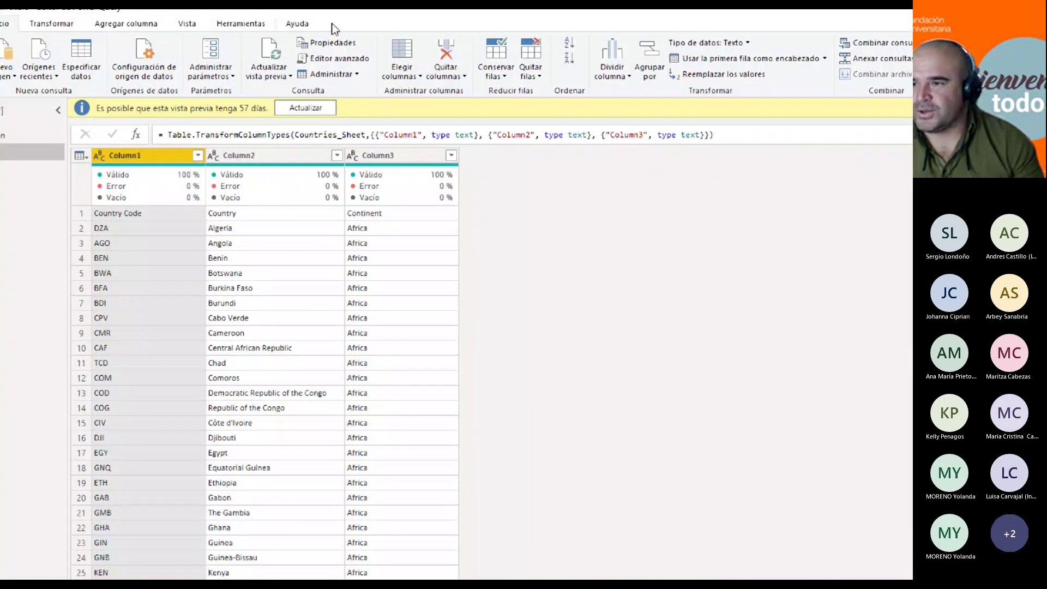
left_click(718, 57)
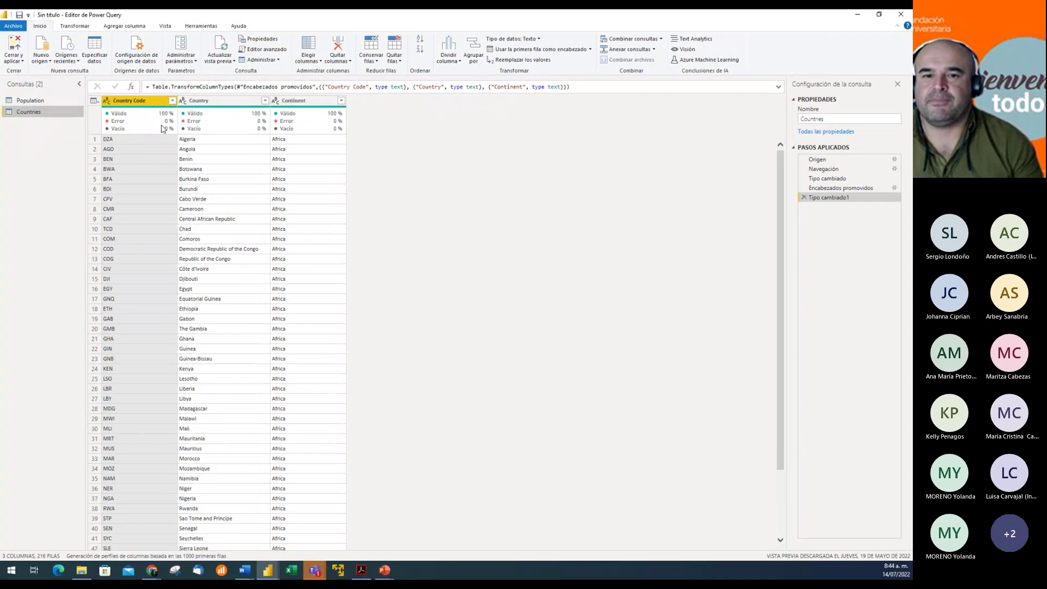
left_click(315, 106, "shift")
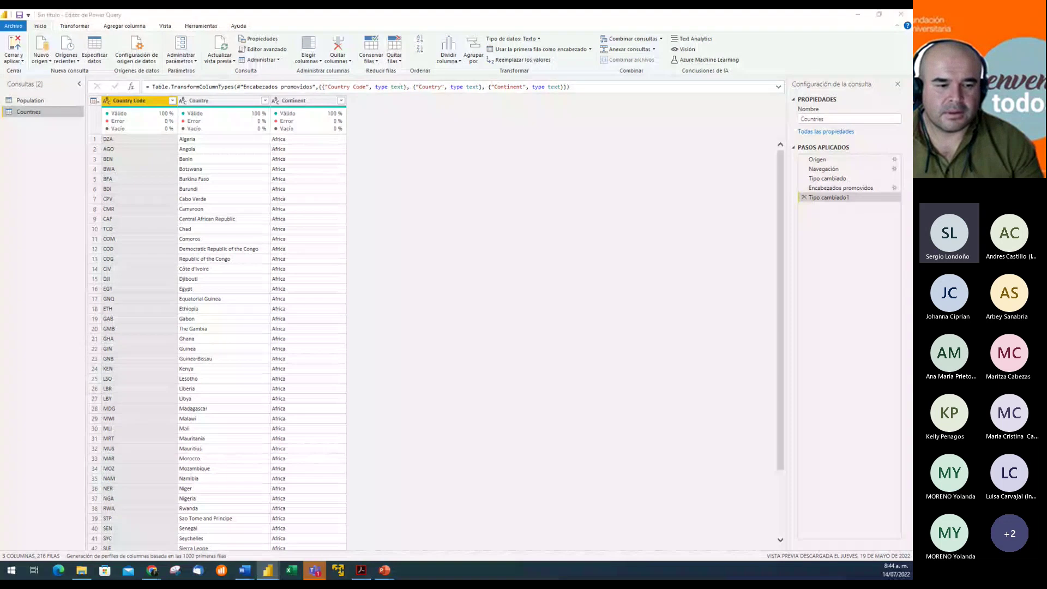
left_click(93, 101)
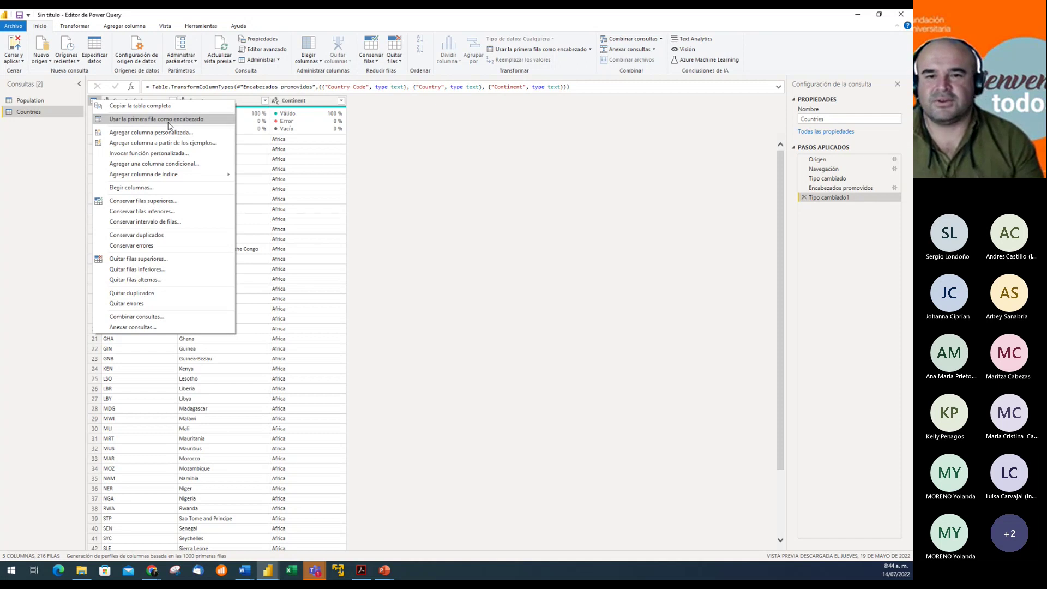
left_click(392, 151)
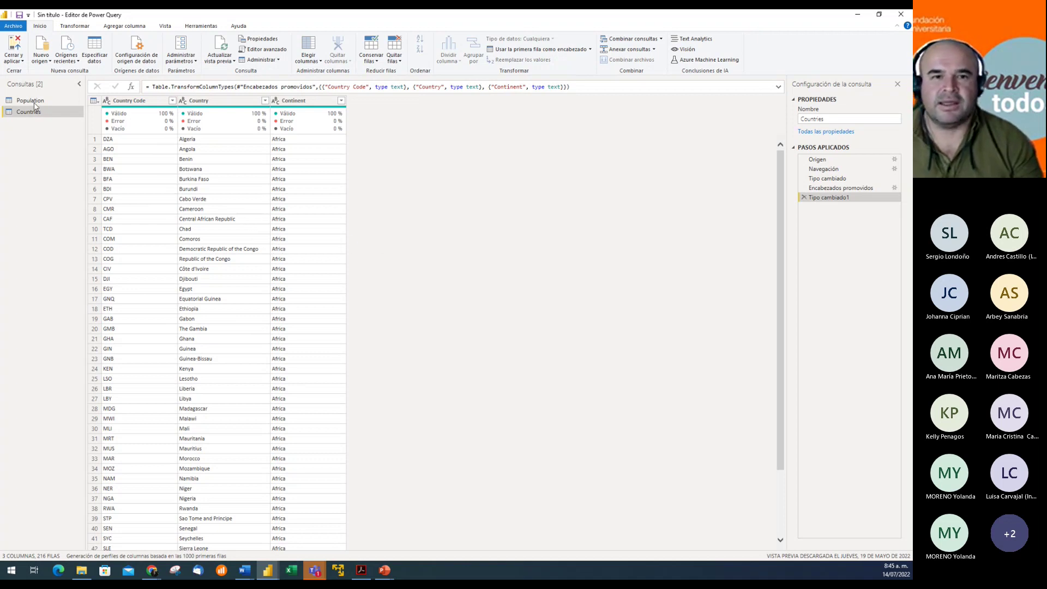
- Close the query editor with its changes applied and expand the Countries table's fields in the report
left_click(15, 45)
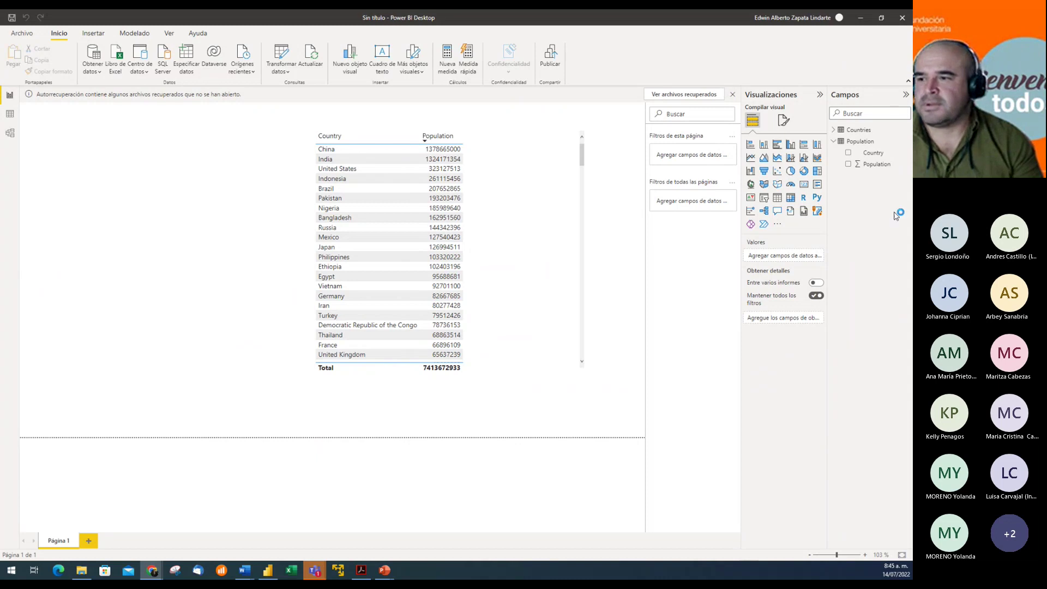
left_click(834, 130)
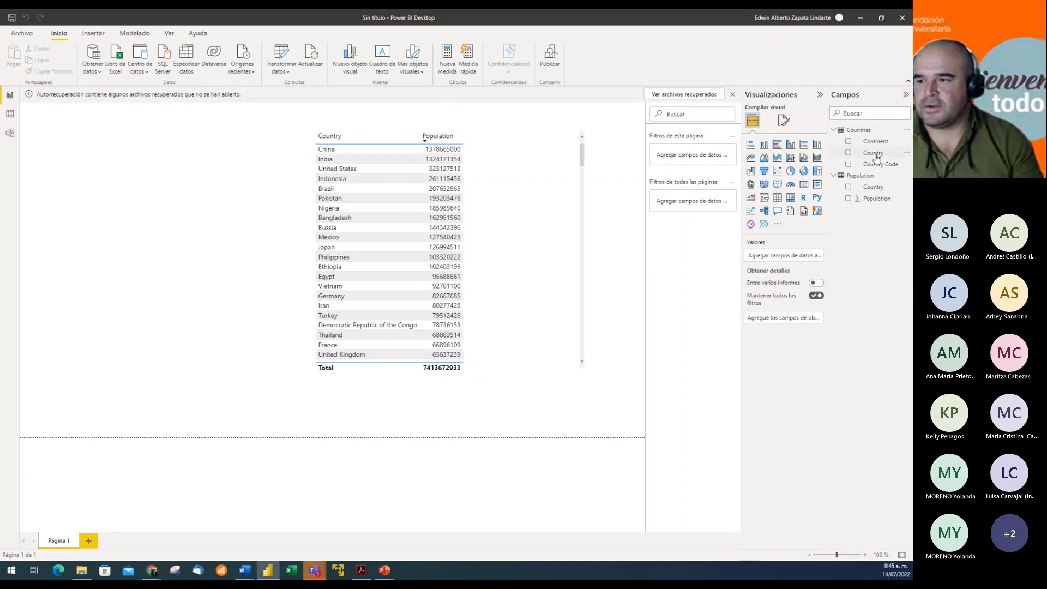
- Review the Countries rows and the fields of both tables in the data view, and switch to the participant's shared report
left_click(10, 114)
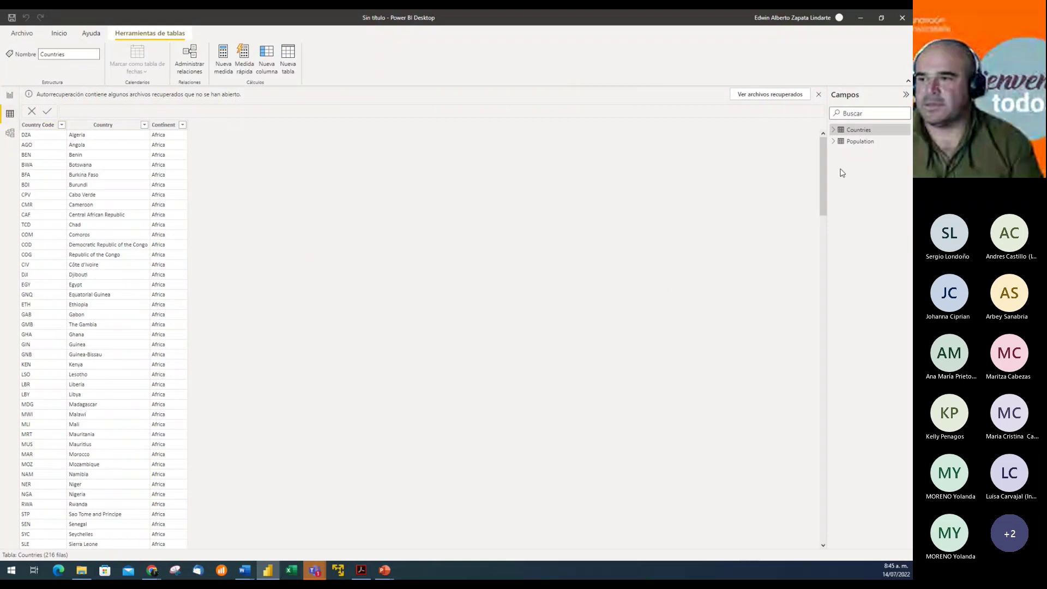
left_click(834, 131)
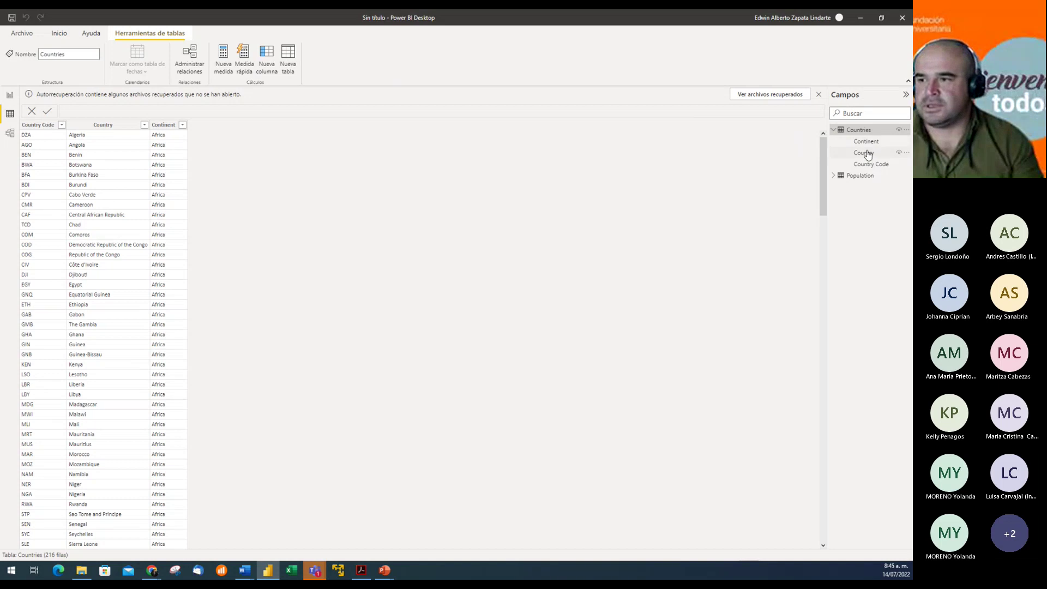
left_click(834, 176)
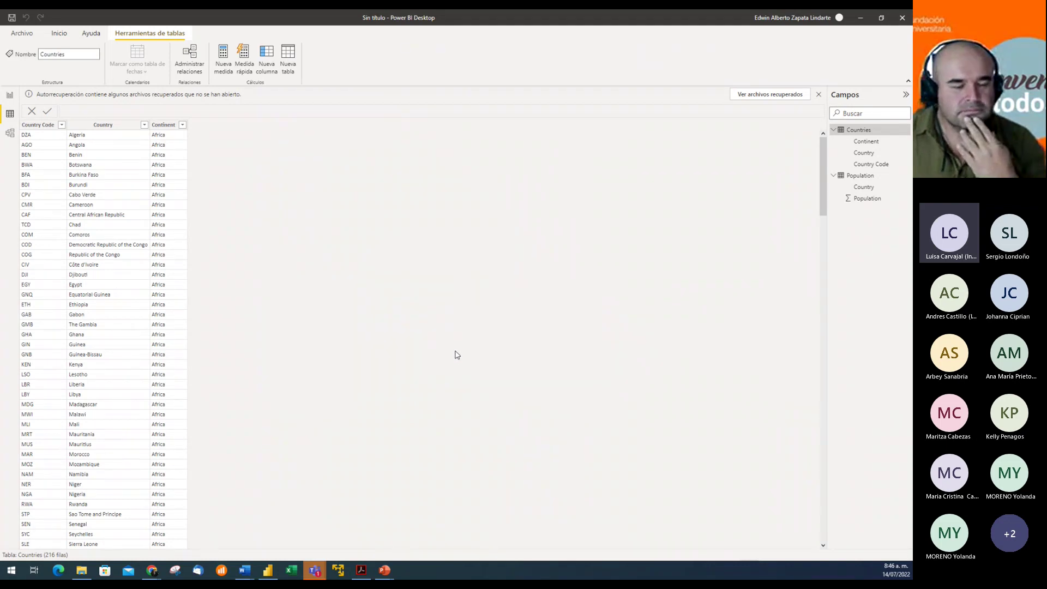
left_click(10, 94)
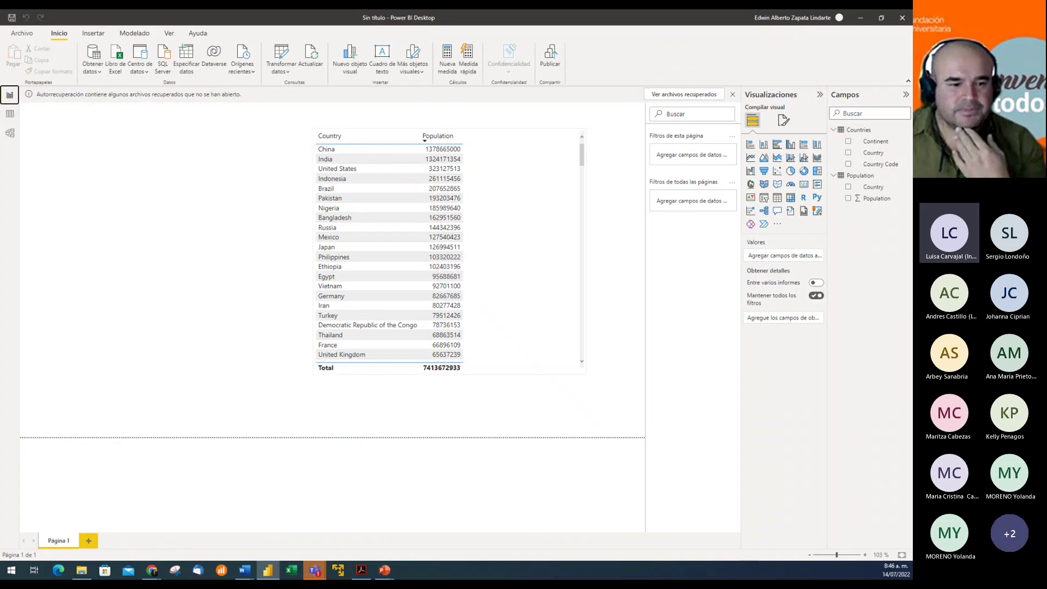
key("alt+Tab")
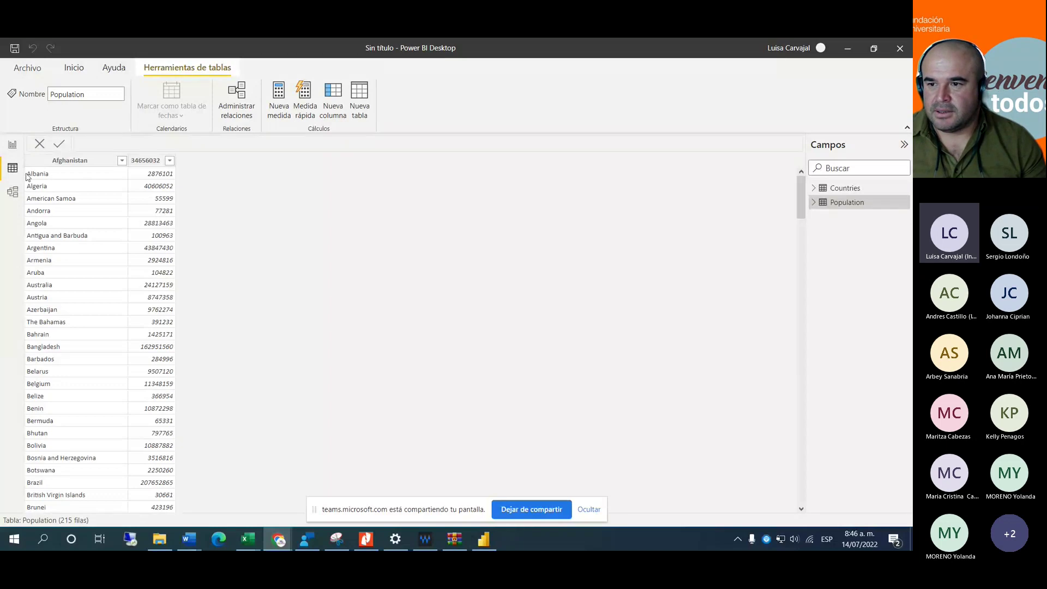
left_click(11, 145)
left_click(726, 272)
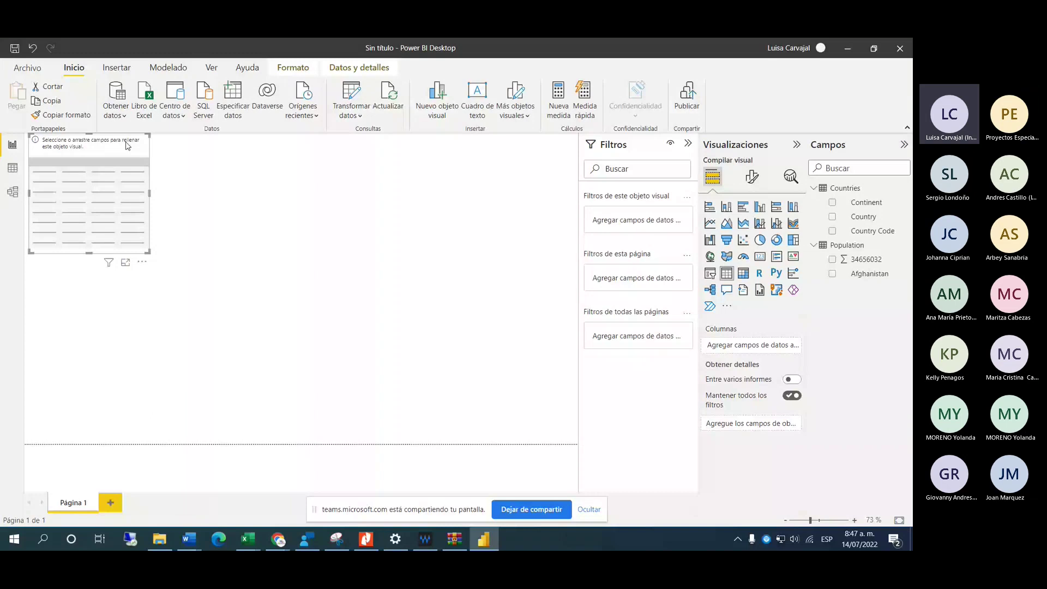
key("Delete")
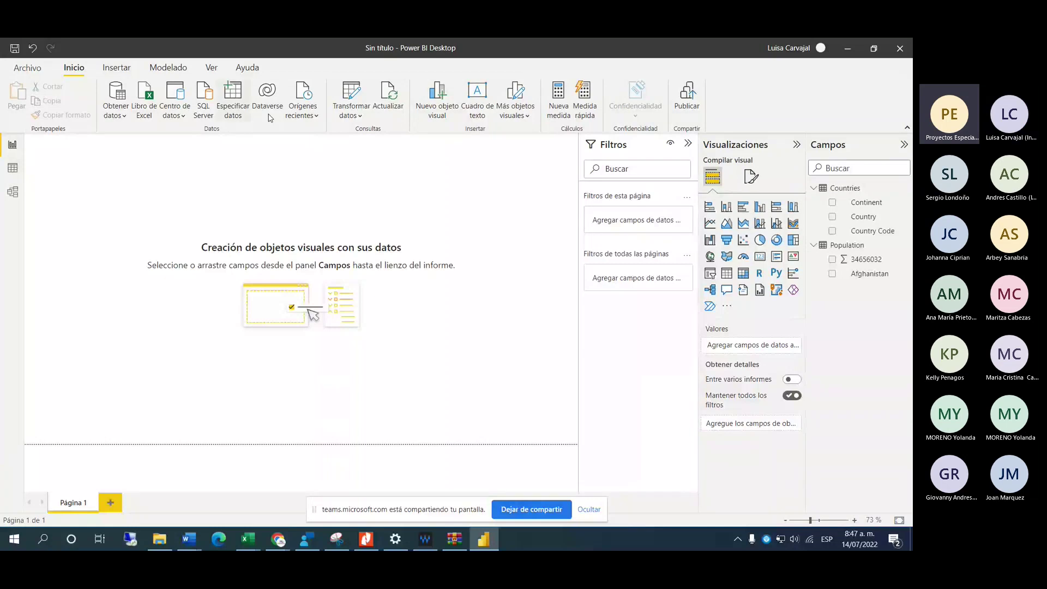
- Remove the Tipo cambiado1 and Encabezados promovidos1 steps from the Population query in Power Query, and apply the changes
left_click(369, 120)
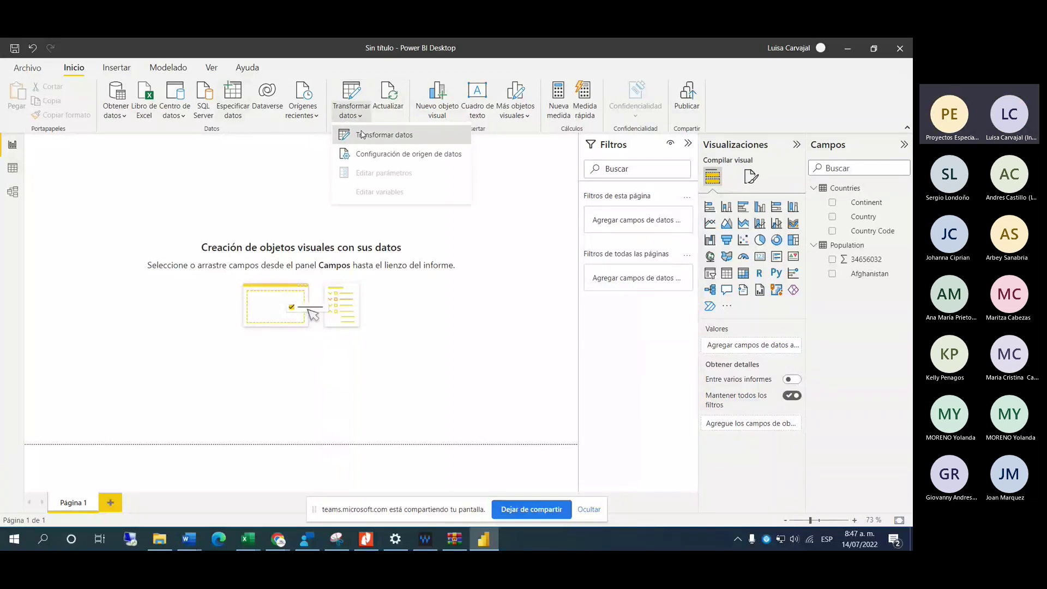
left_click(372, 132)
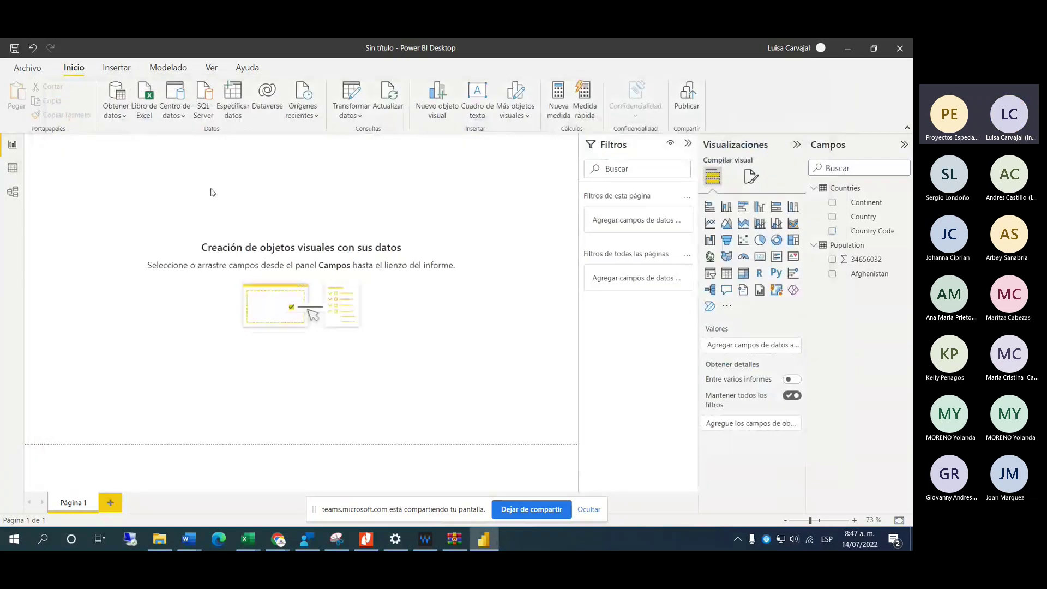
left_click(12, 169)
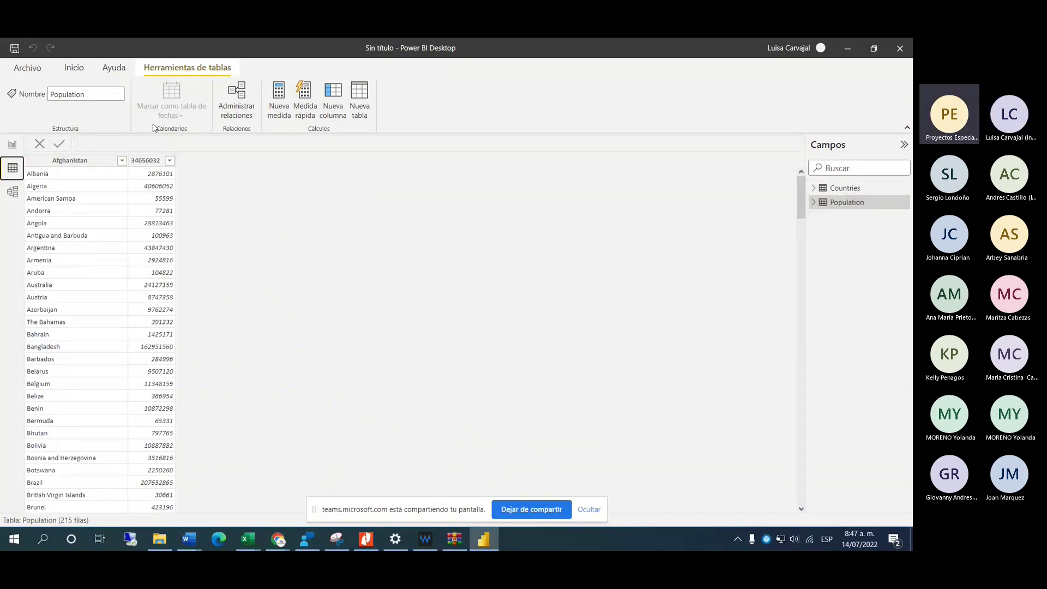
left_click(74, 68)
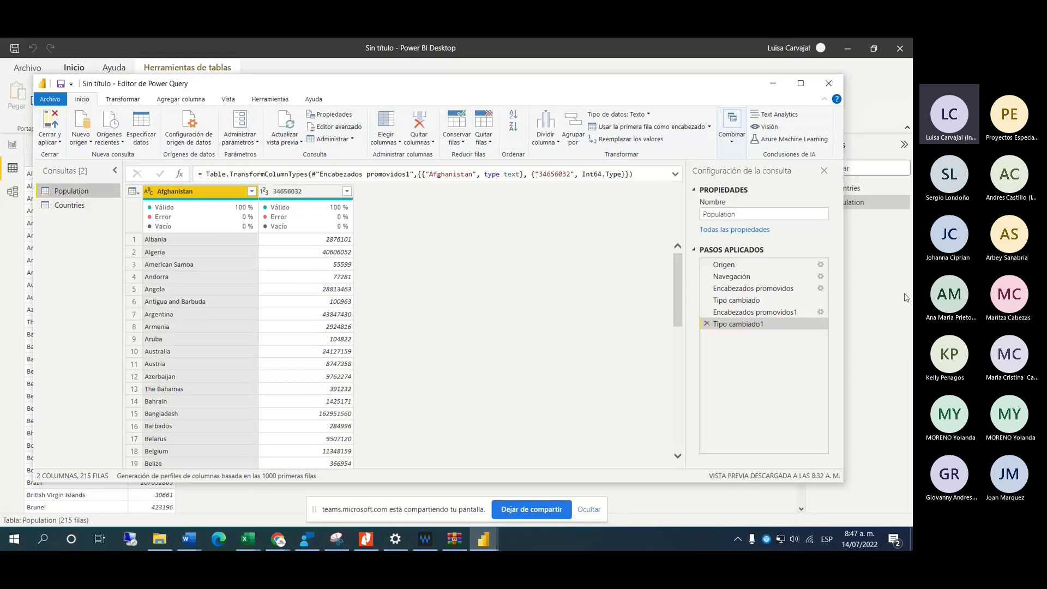
left_click(707, 324)
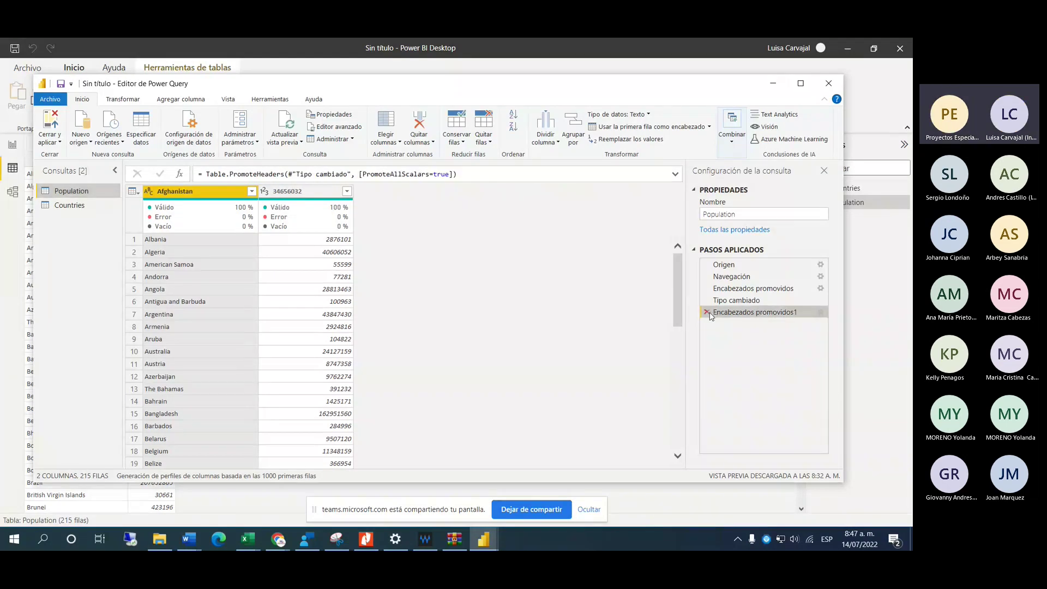
left_click(707, 313)
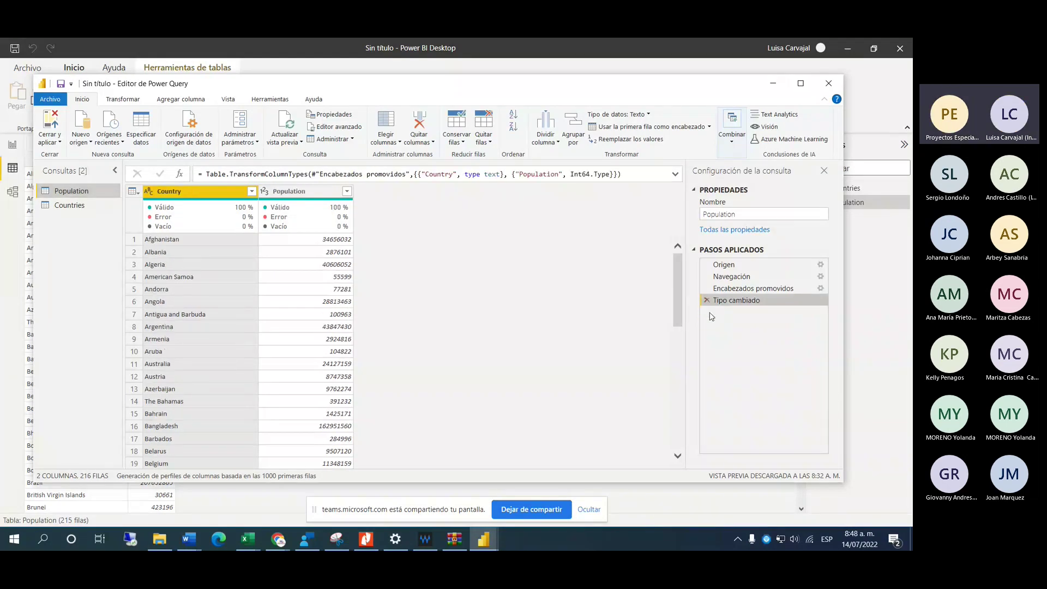
left_click(48, 126)
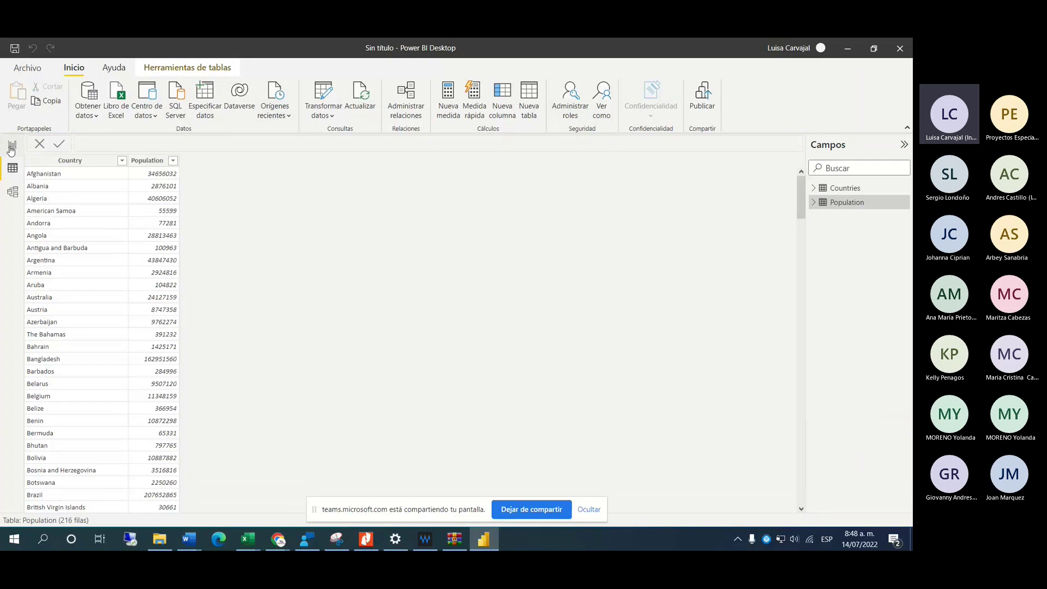
- Insert a table visual with the Country and Population fields of the Population table, and stop sharing the screen
left_click(11, 147)
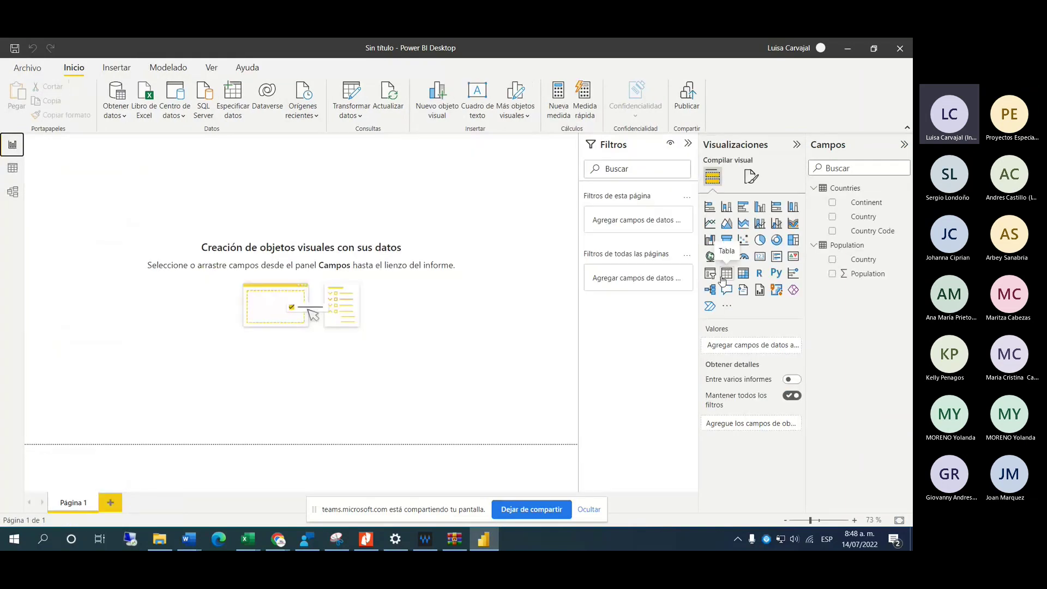
left_click(724, 276)
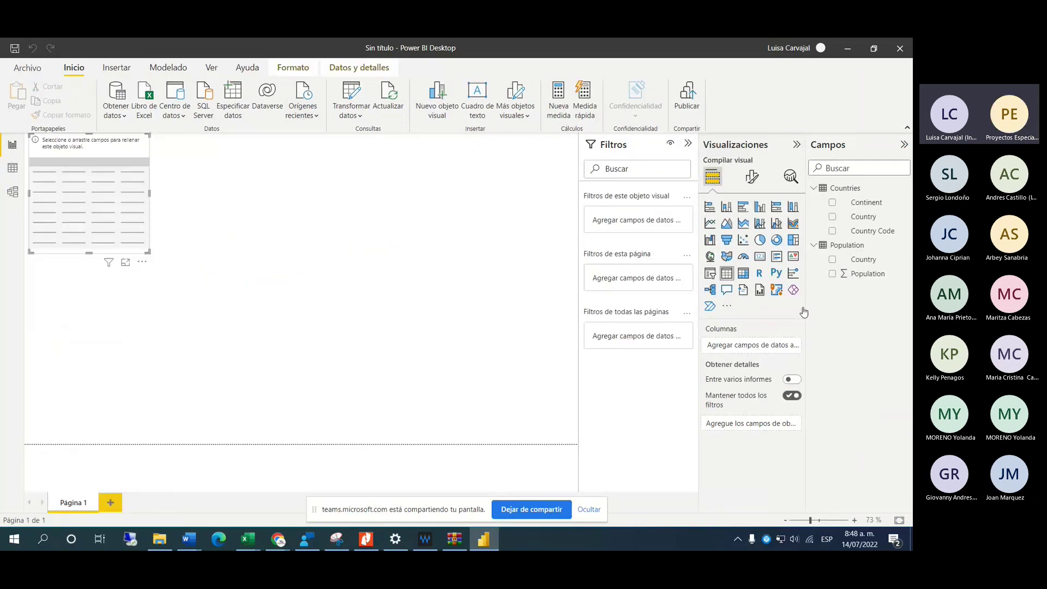
left_click_drag(864, 259, 750, 345)
left_click_drag(845, 273, 752, 360)
left_click(532, 510)
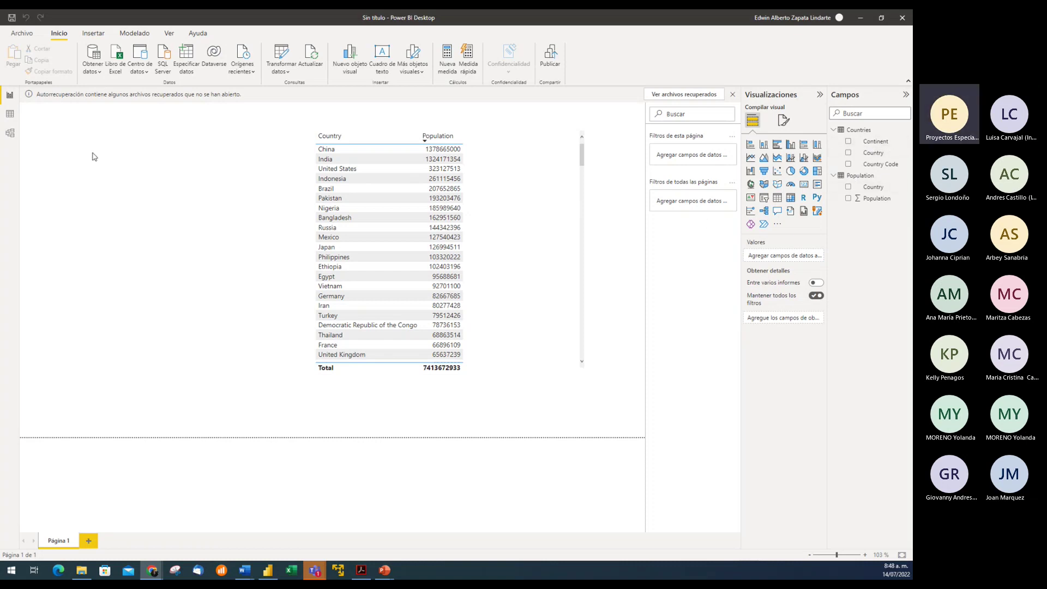
- Display the relationship between the Population and Countries tables in the model view, with the table properties collapsed
left_click(10, 115)
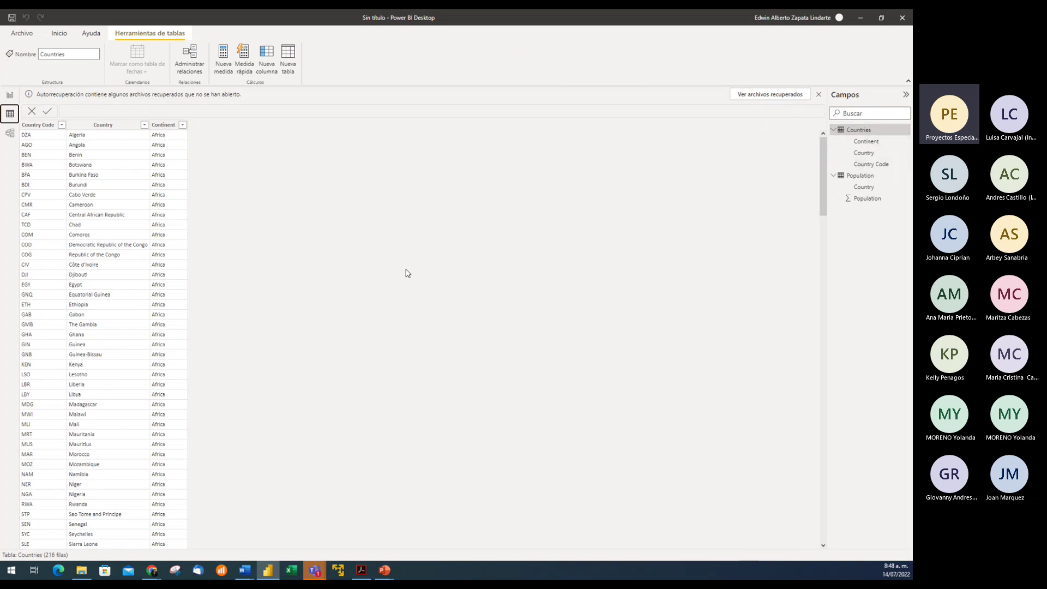
left_click(10, 133)
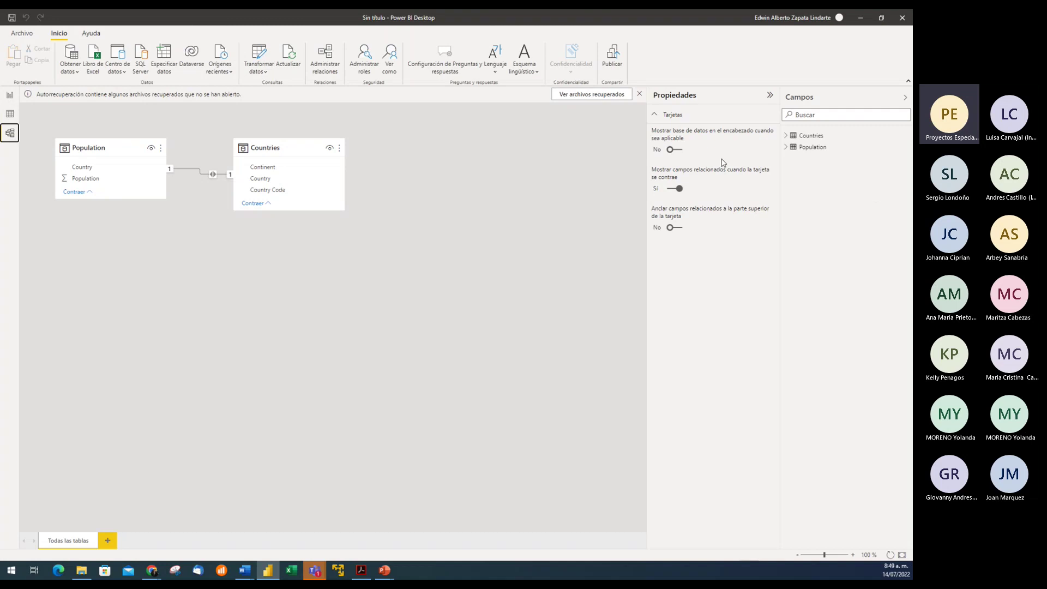
left_click(770, 95)
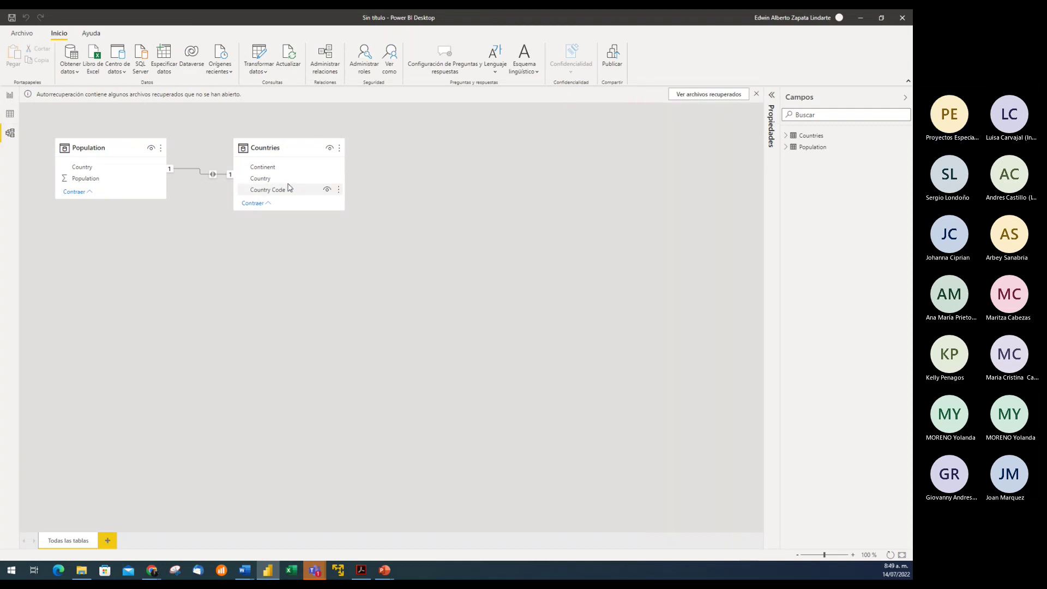
- Space the Population and Countries tables farther apart in the model diagram, and delete the relationship between them
left_click_drag(275, 149, 349, 163)
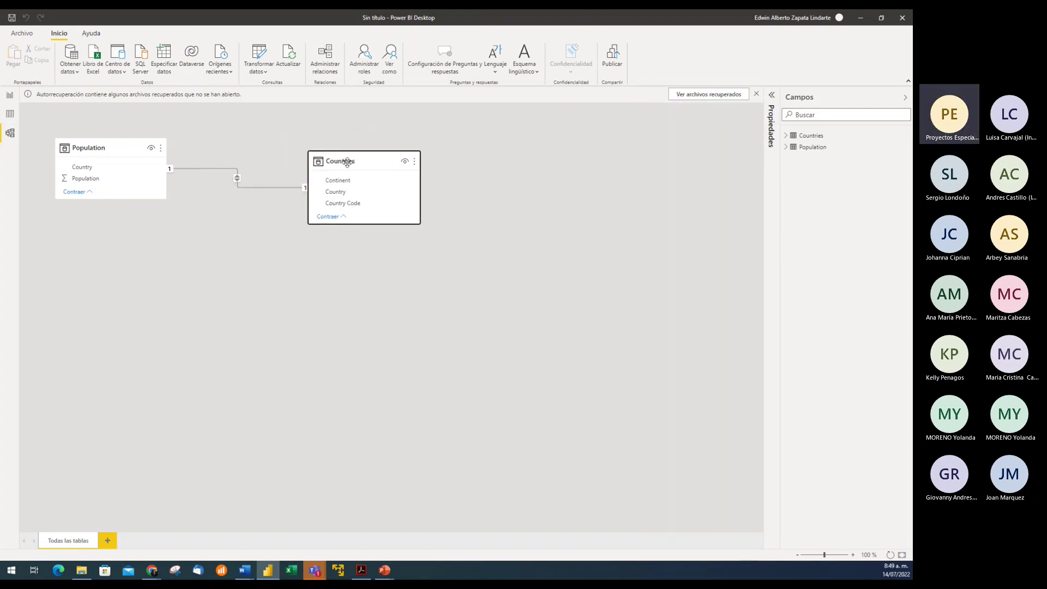
left_click(111, 146)
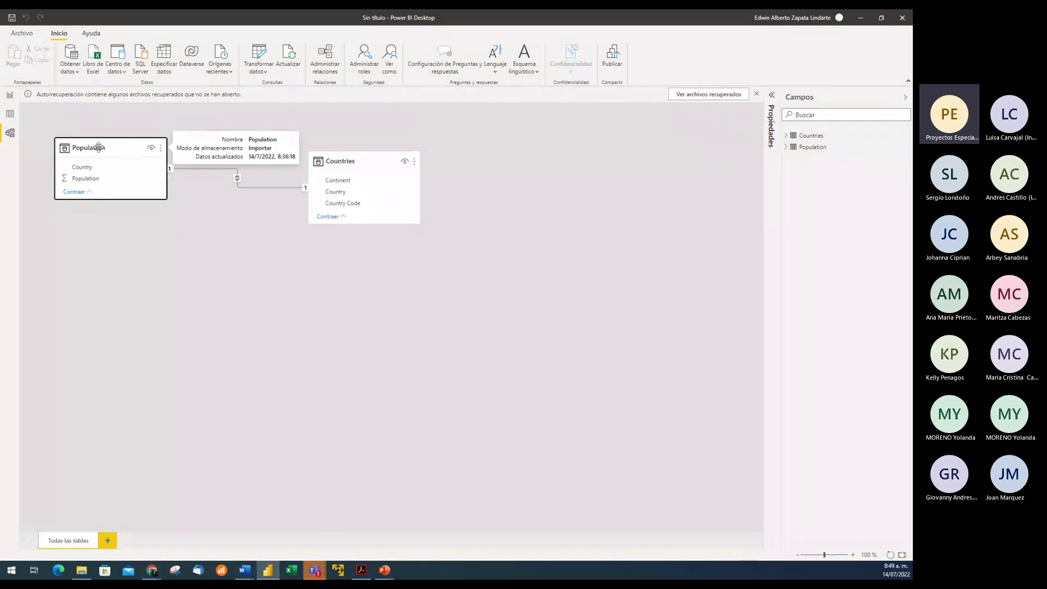
left_click_drag(99, 144, 115, 144)
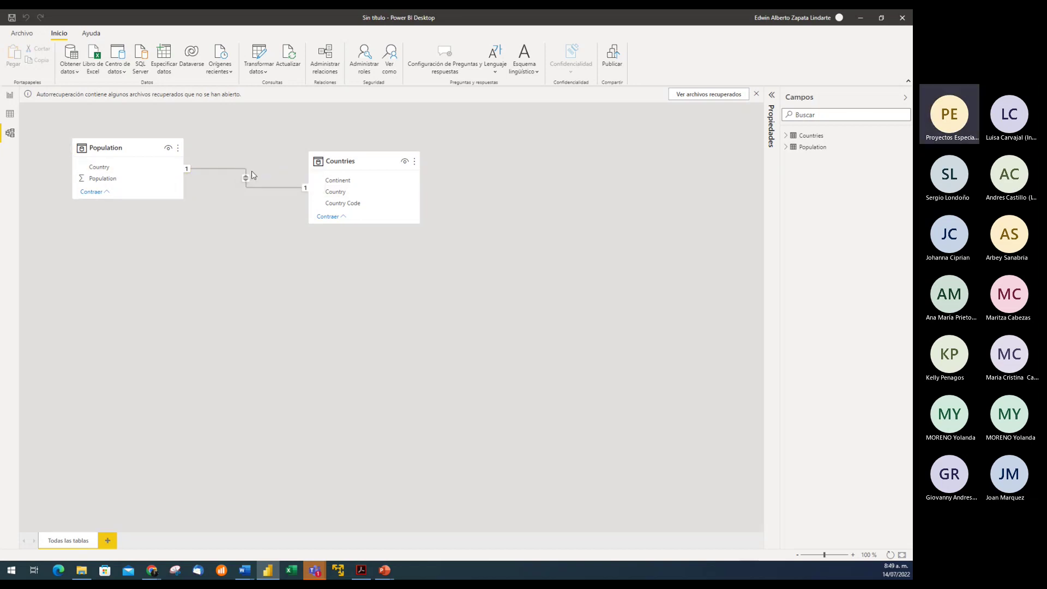
key("Delete")
left_click(507, 309)
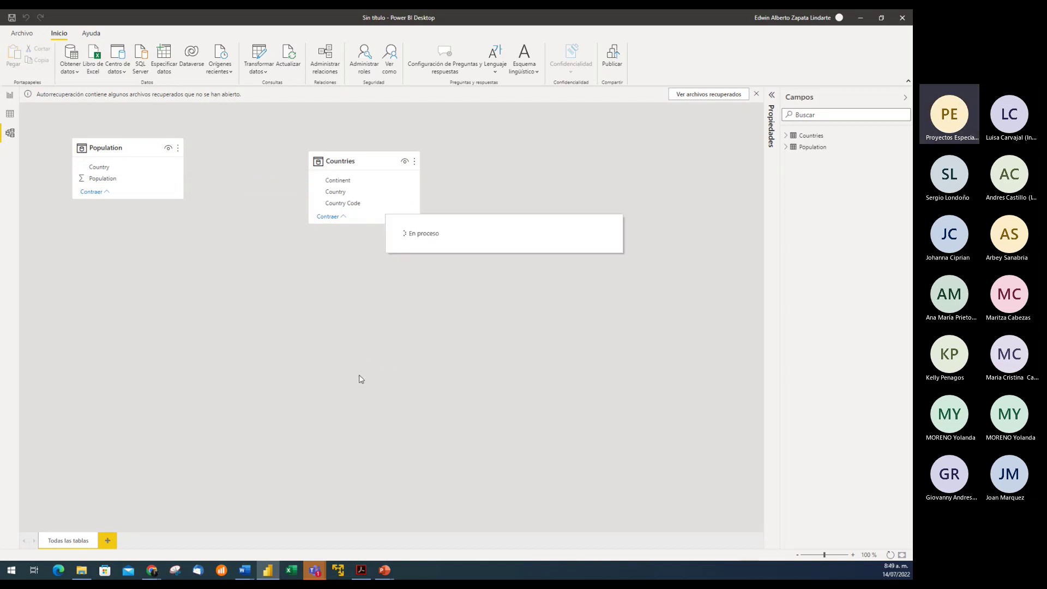
- Align the Countries table level with the Population table in the diagram, and make both table cards taller
left_click_drag(356, 155, 366, 142)
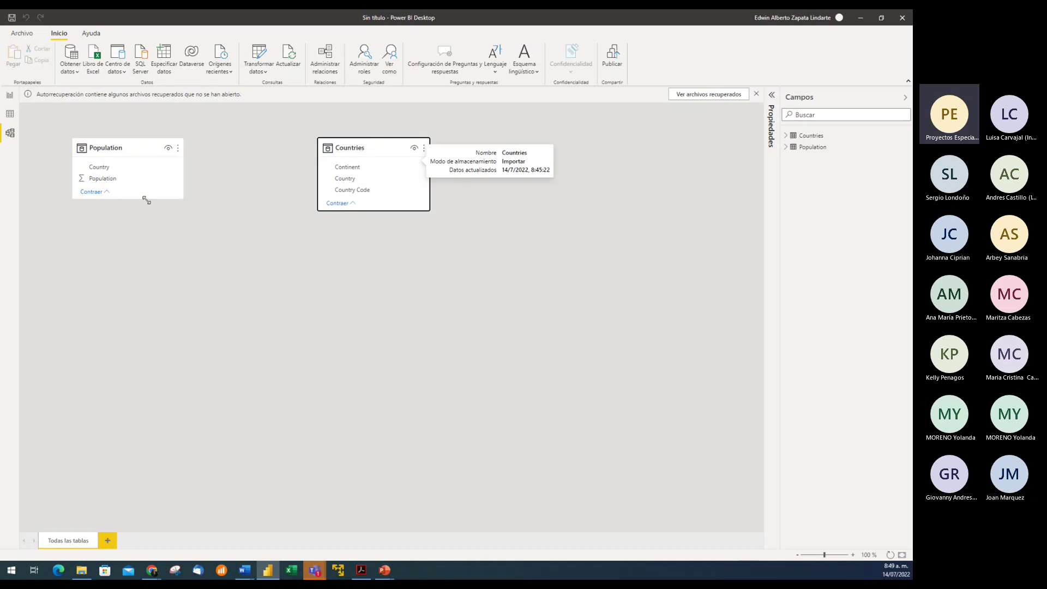
left_click_drag(131, 200, 131, 233)
left_click_drag(389, 211, 388, 243)
left_click_drag(368, 141, 343, 142)
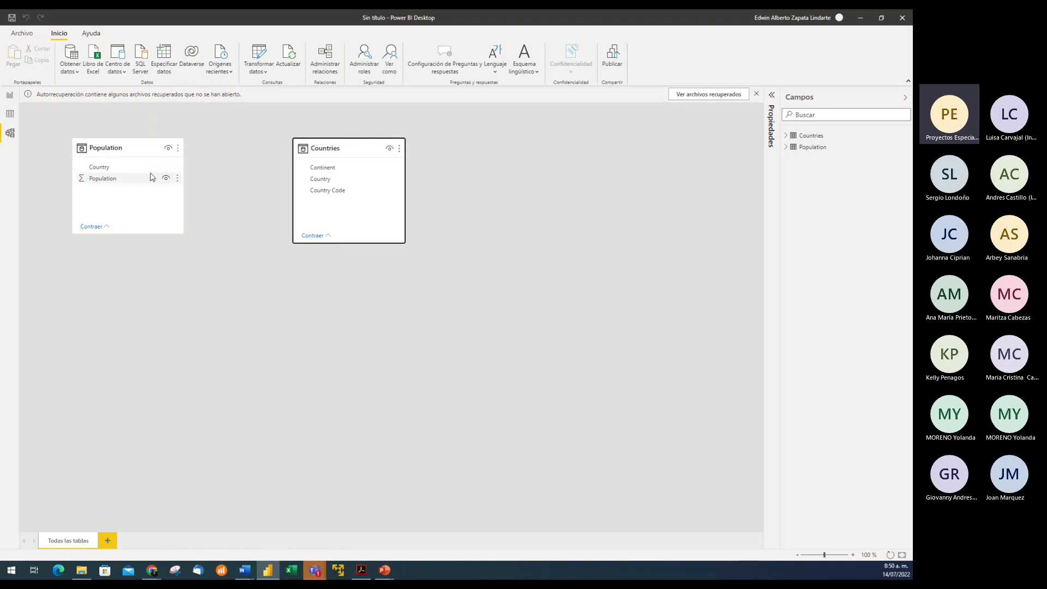
- Add the Continent field of the Countries table to the report's Country and Population table visual
left_click(10, 95)
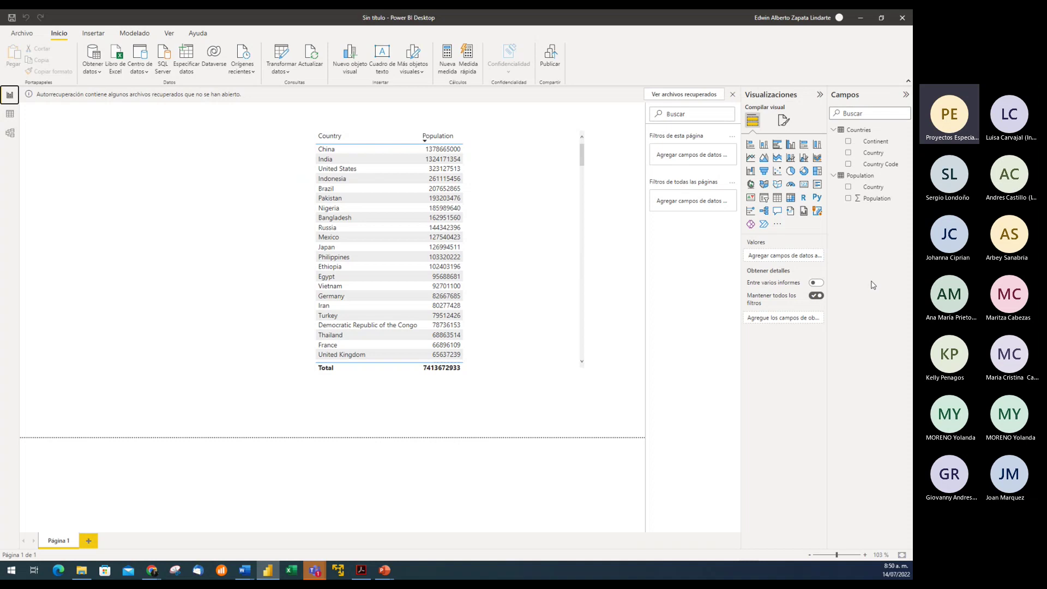
left_click(502, 136)
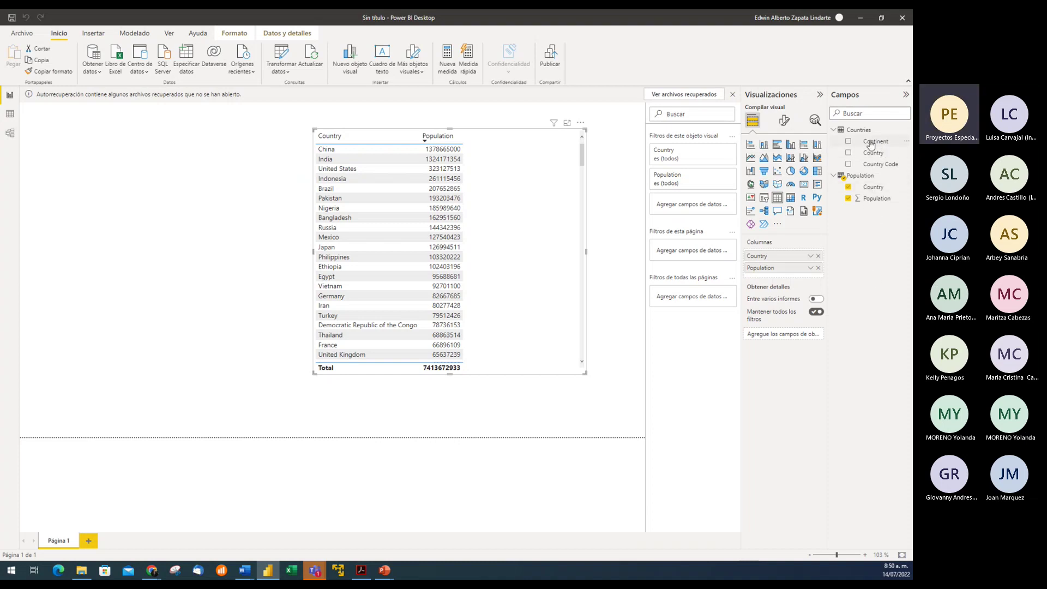
left_click_drag(885, 143, 809, 279)
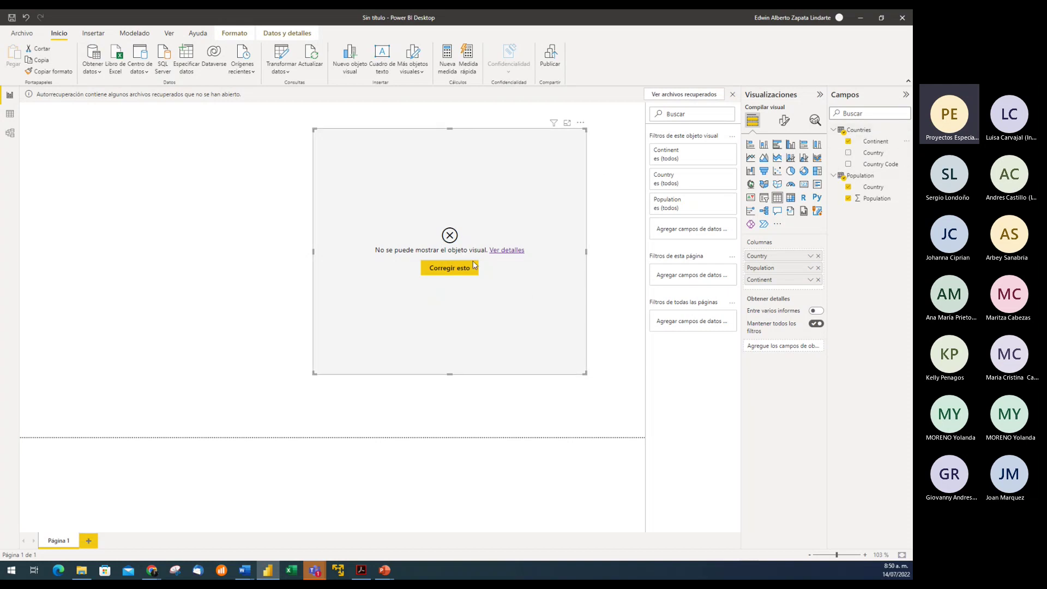
- Examine the unrelated tables in the model view, and compare the Countries and Population rows in the data view
left_click(9, 134)
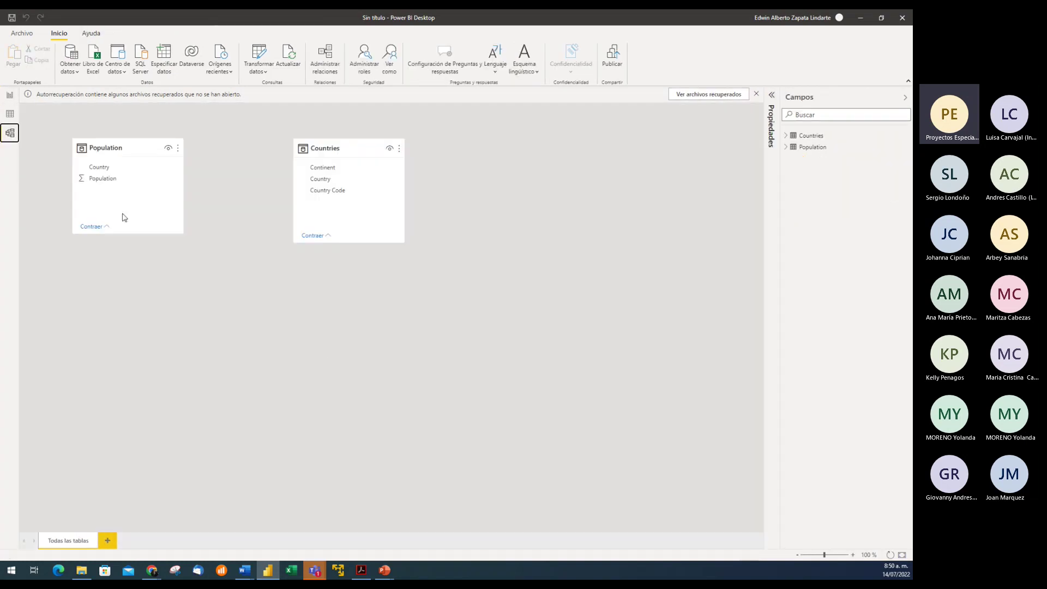
left_click(10, 115)
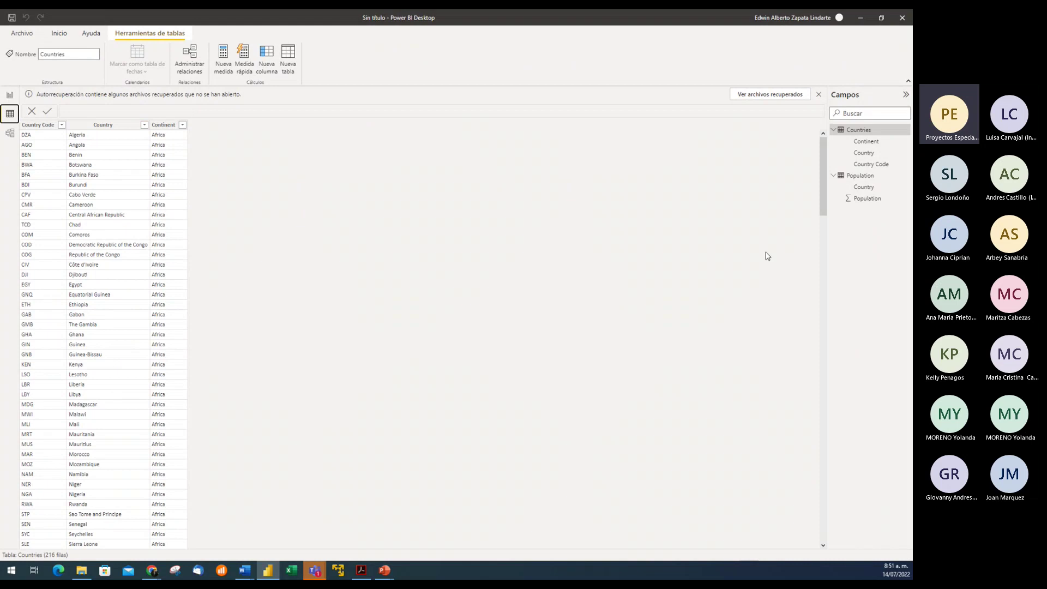
left_click(860, 175)
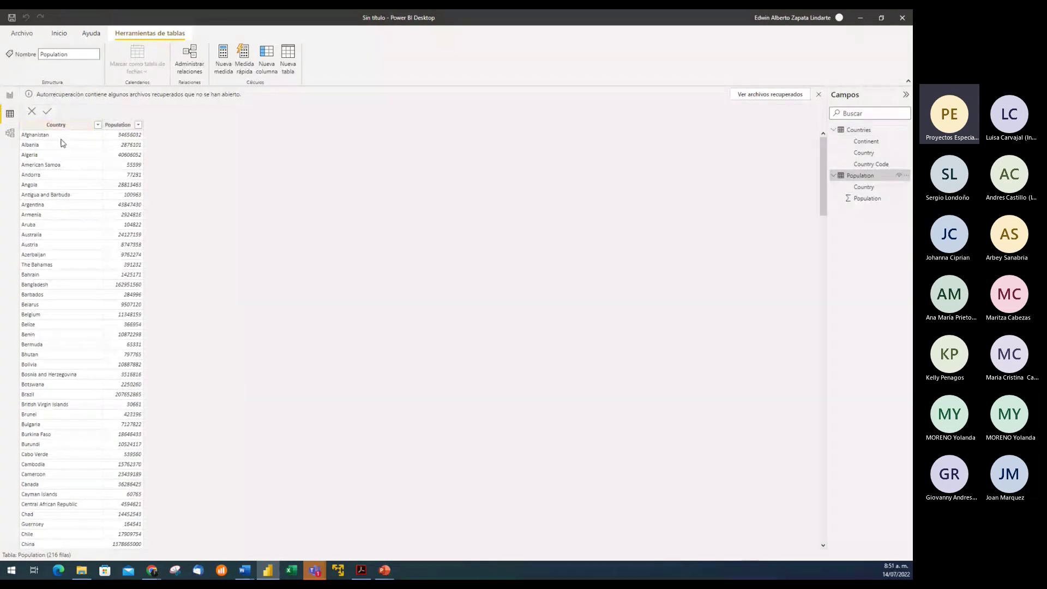
scroll(57, 226, "down", 8)
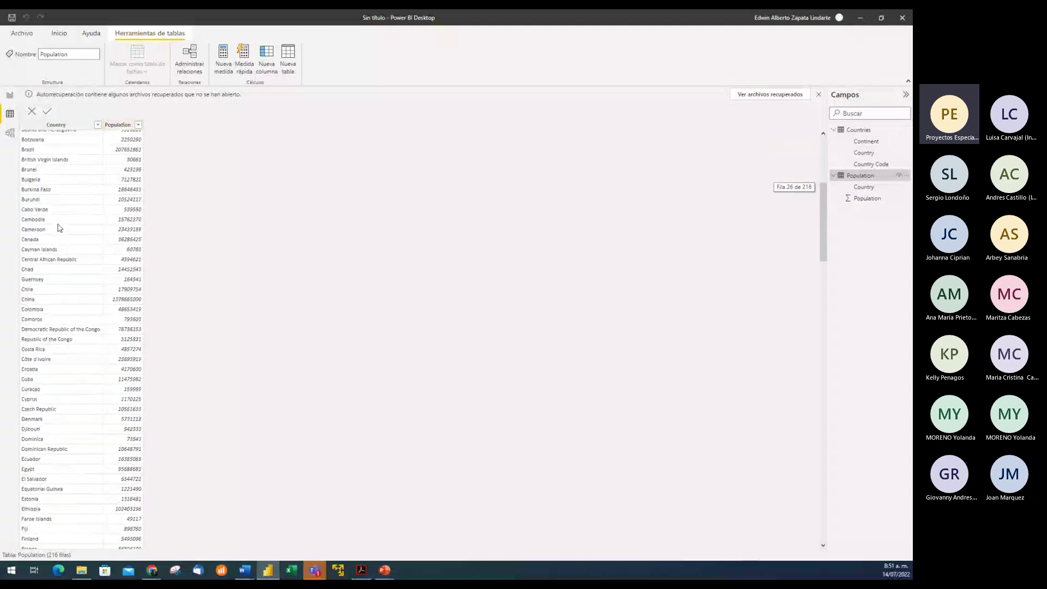
scroll(60, 240, "down", 15)
scroll(65, 256, "up", 20)
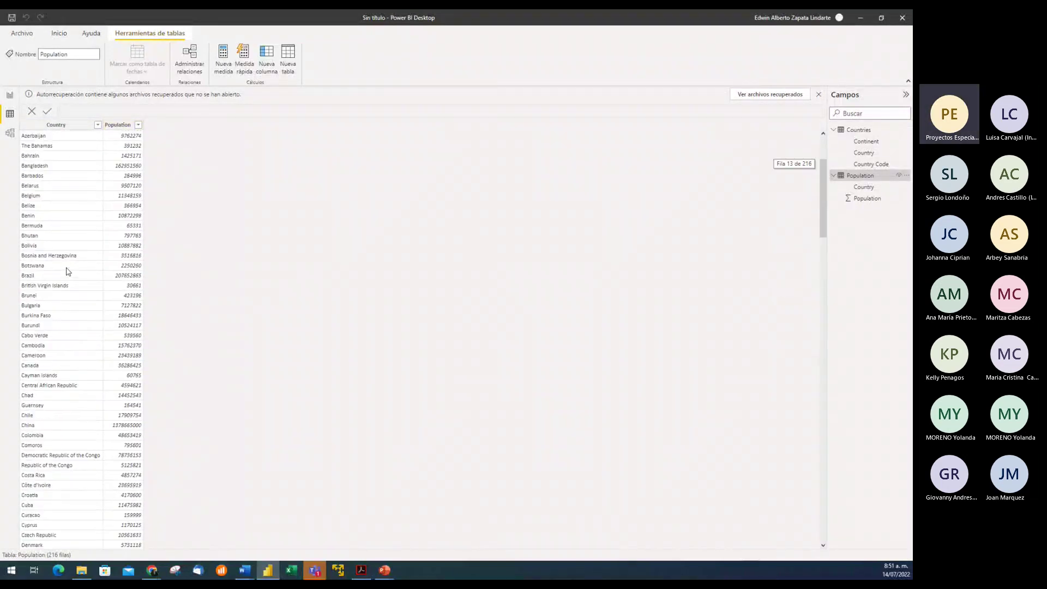
scroll(68, 271, "up", 4)
scroll(70, 159, "down", 5)
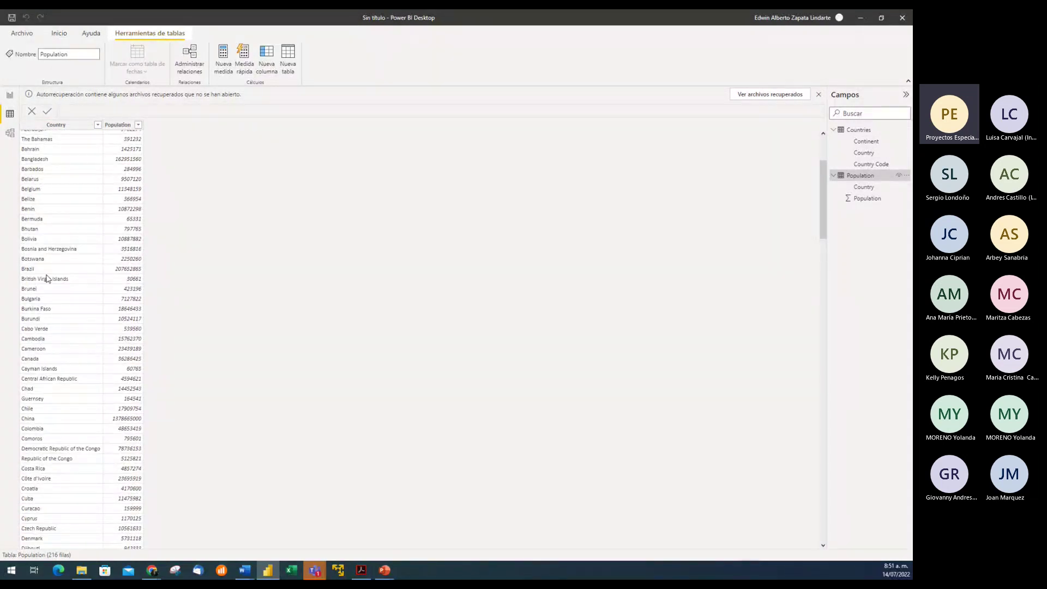
scroll(48, 280, "up", 5)
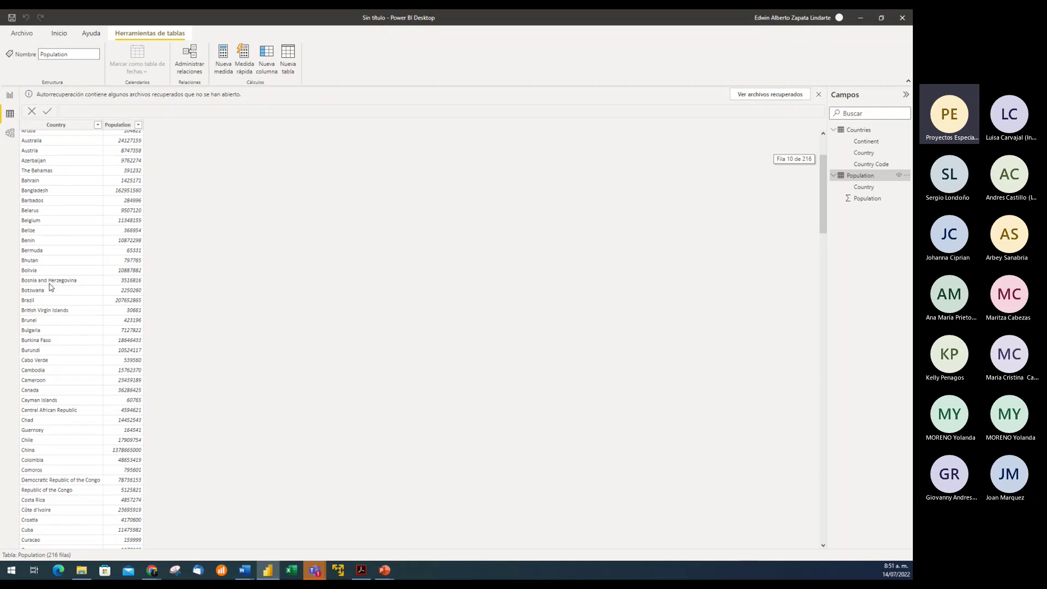
- Create a relationship in the model view from Population's Country field to Countries' Country field
left_click(10, 133)
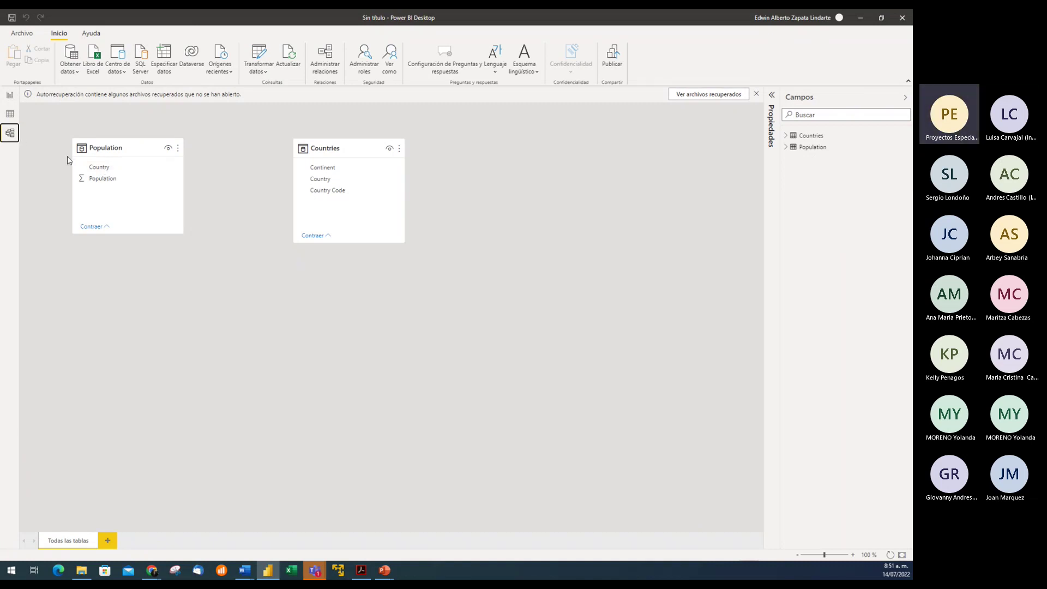
left_click(106, 168)
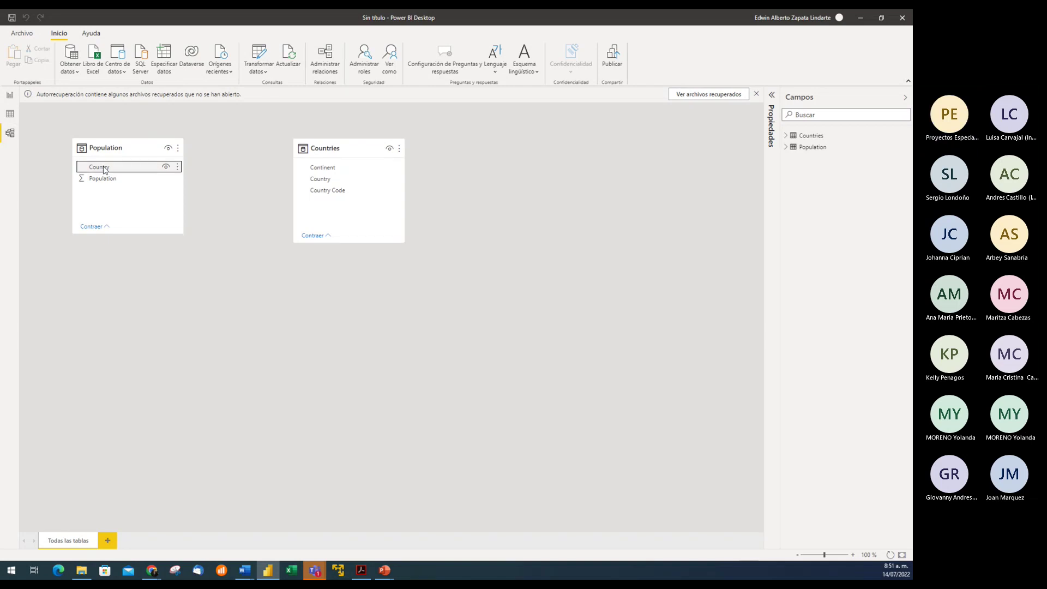
left_click_drag(105, 170, 339, 182)
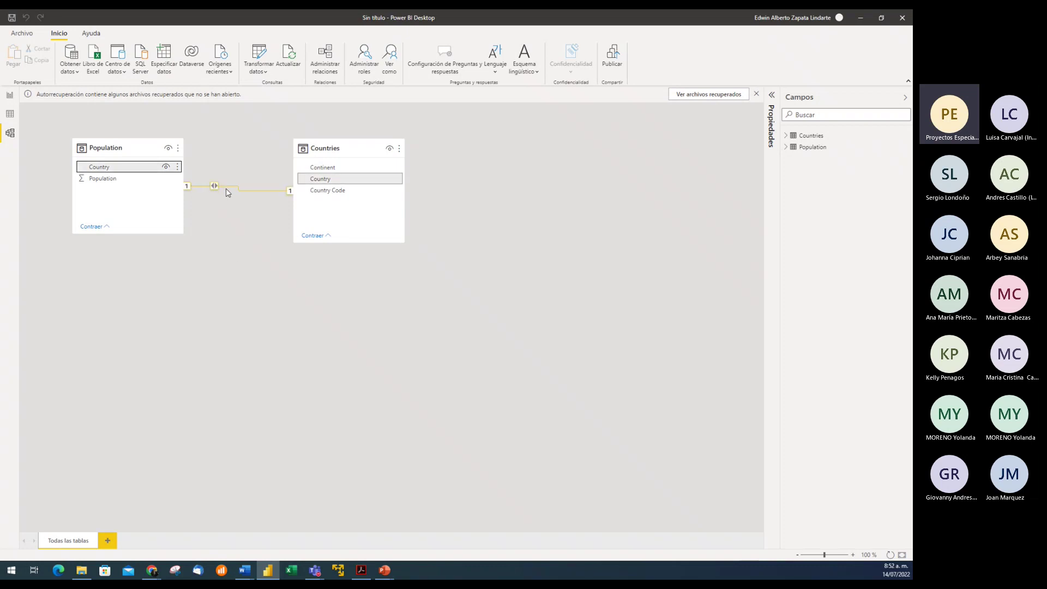
- Examine the properties of the Population–Countries relationship, including its cardinality options, and leave without changes
right_click(229, 189)
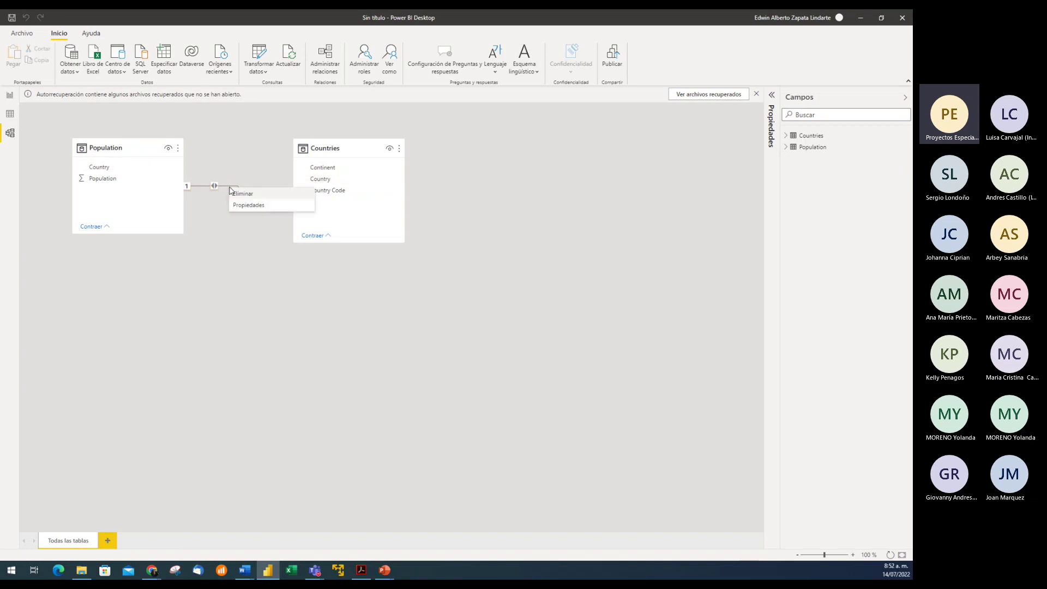
left_click(252, 206)
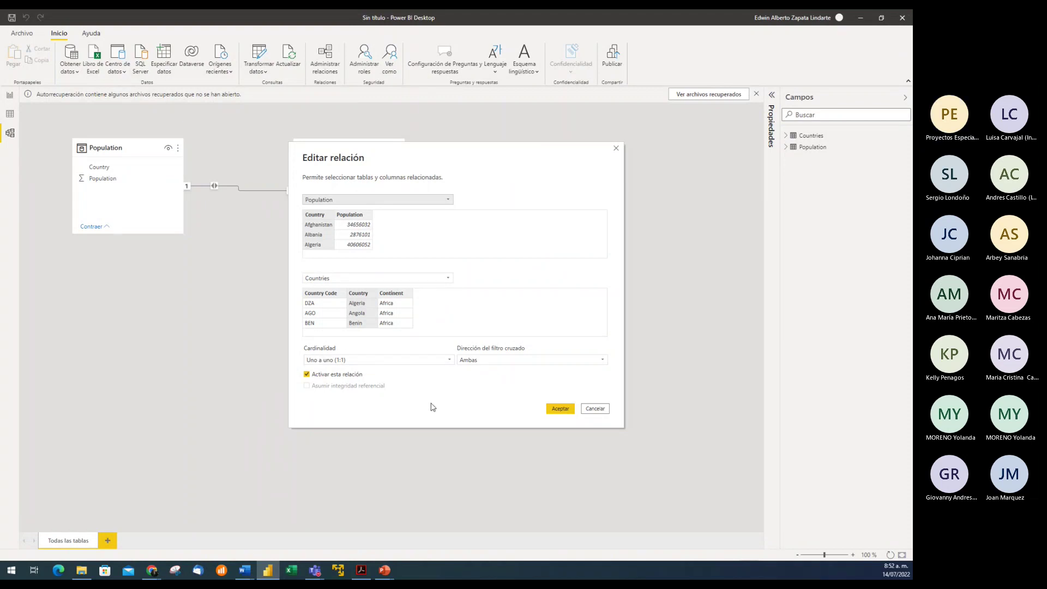
left_click(446, 361)
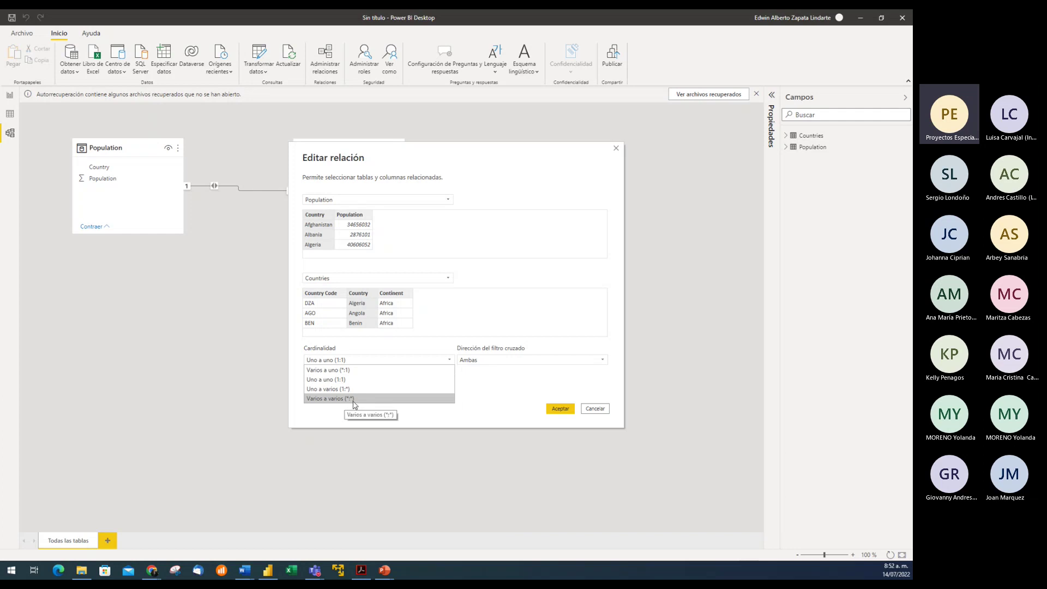
left_click(333, 380)
left_click(365, 361)
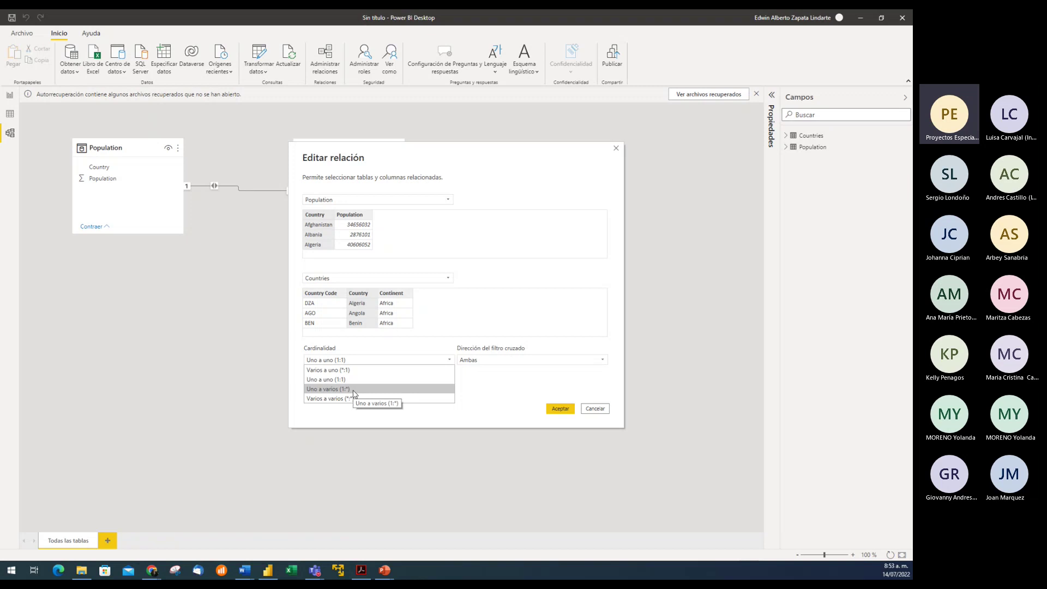
left_click(508, 404)
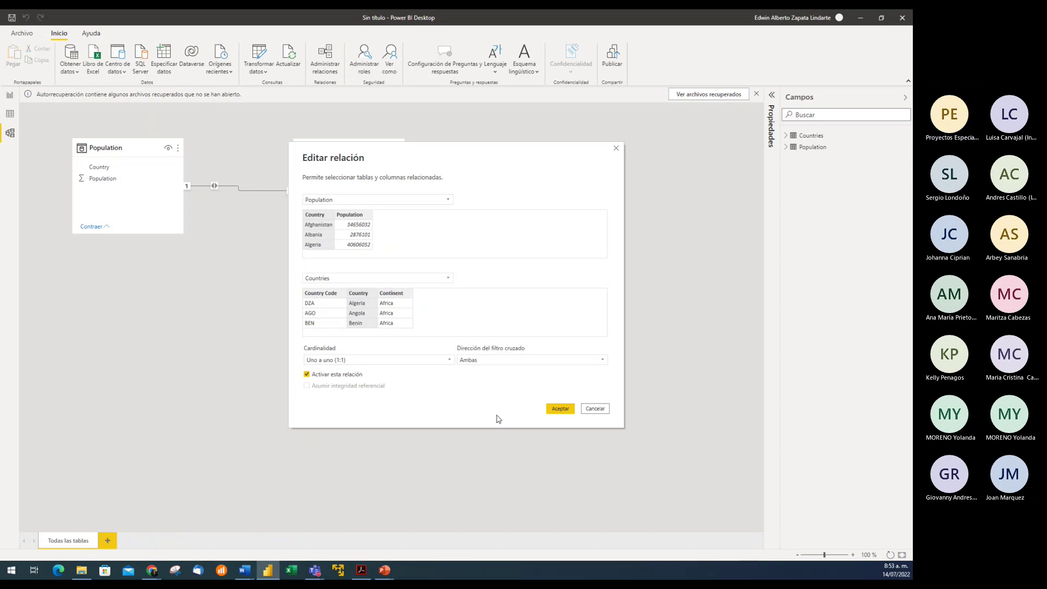
left_click(598, 410)
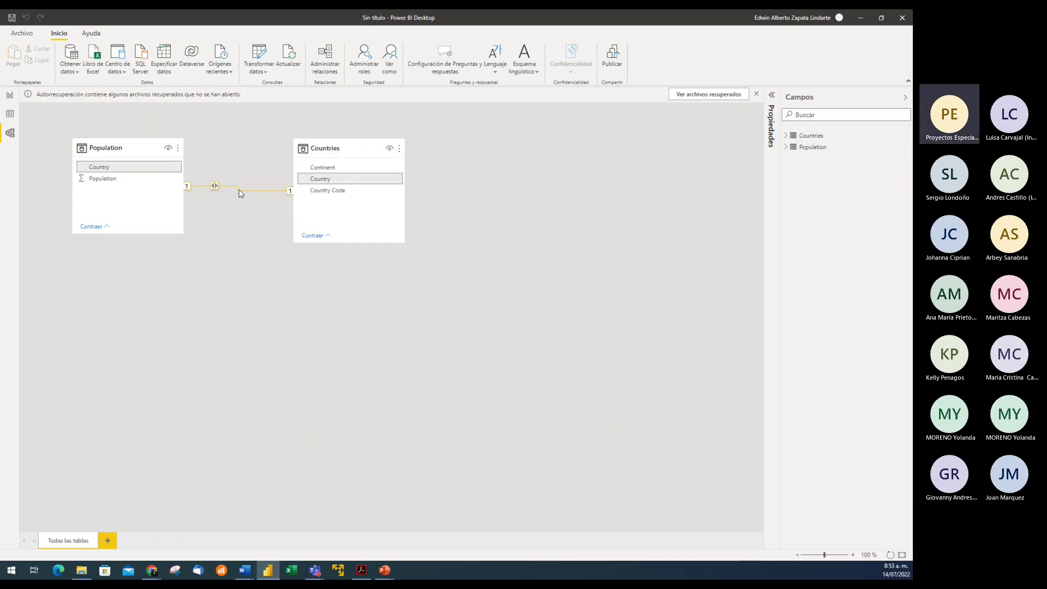
- Check the Continent column of the table visual in the report, look at the Teams meeting window and return to Power BI
left_click(10, 96)
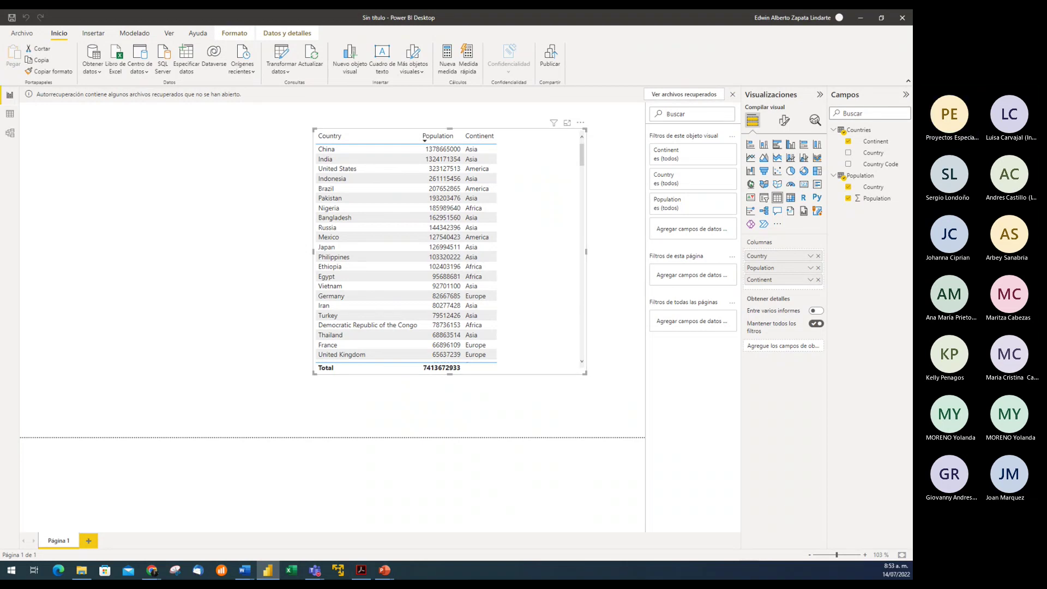
key("alt+Tab")
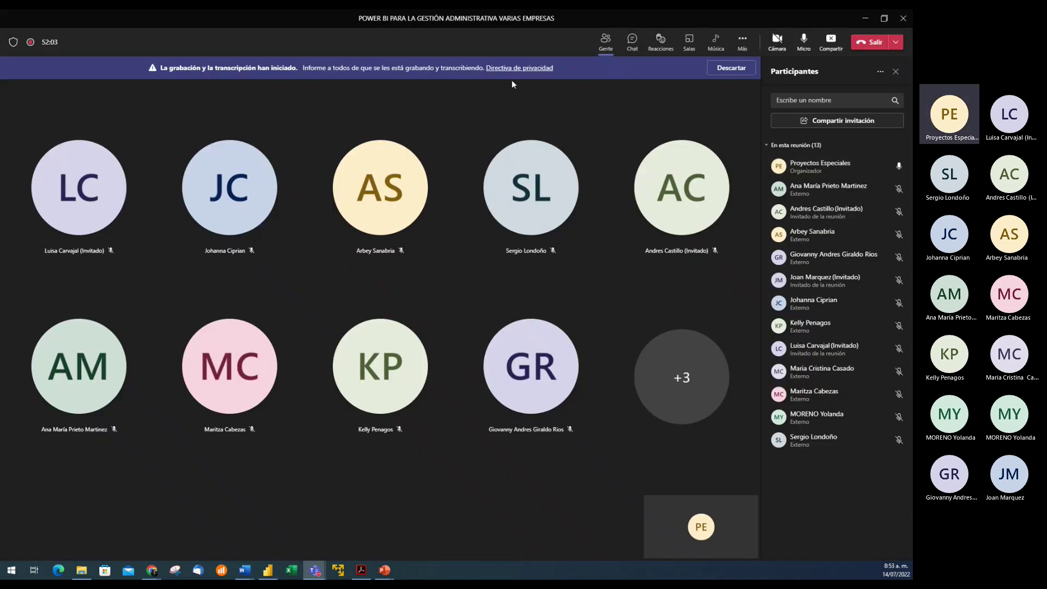
key("alt+Tab")
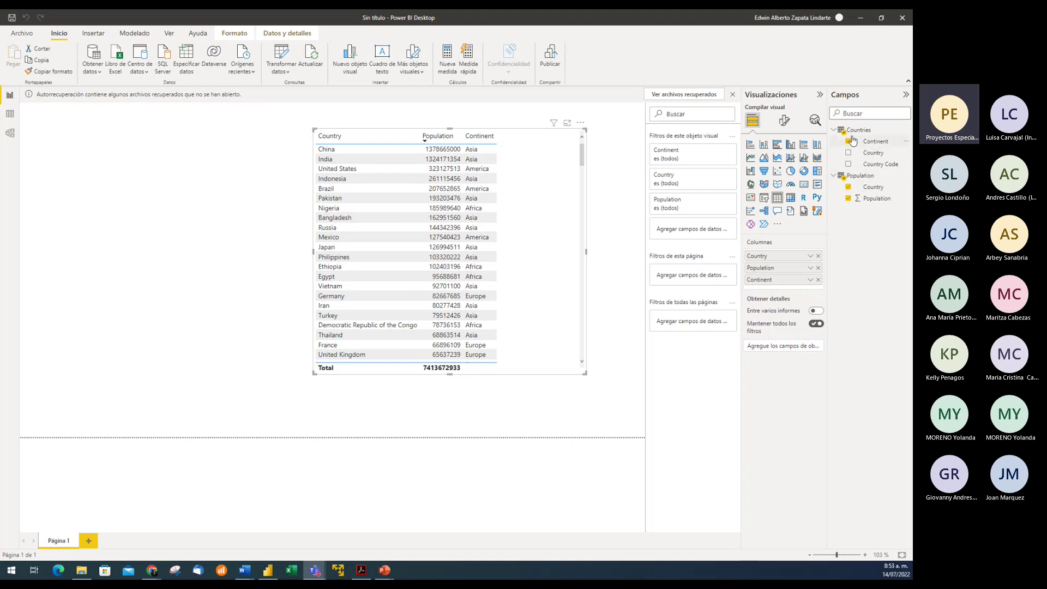
- Add the Country and Country Code fields of Countries to the table visual, placing Country Code as the first column
left_click(833, 228)
left_click_drag(832, 229, 796, 285)
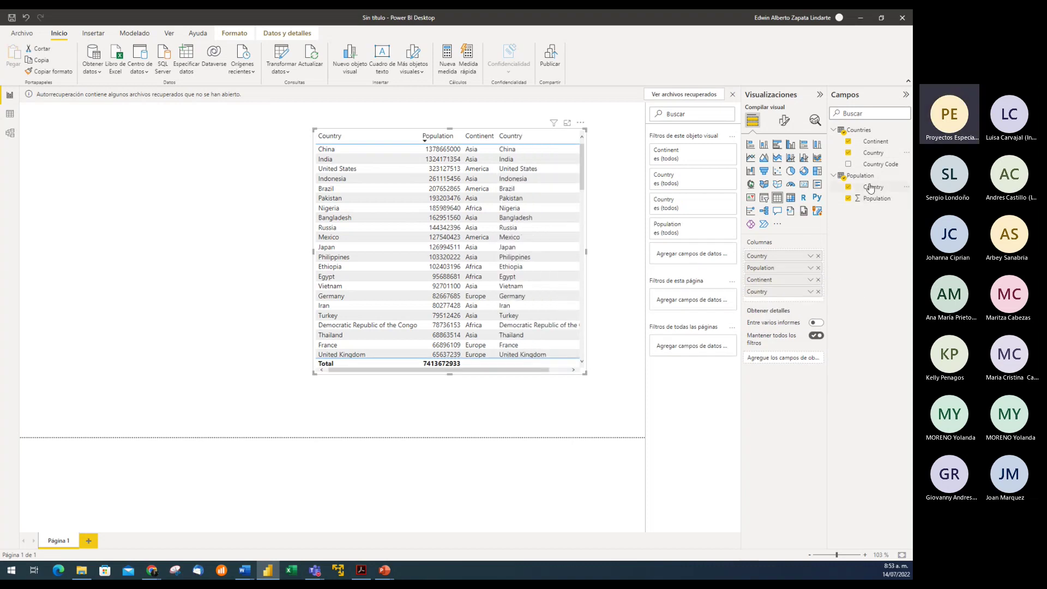
left_click_drag(881, 164, 794, 300)
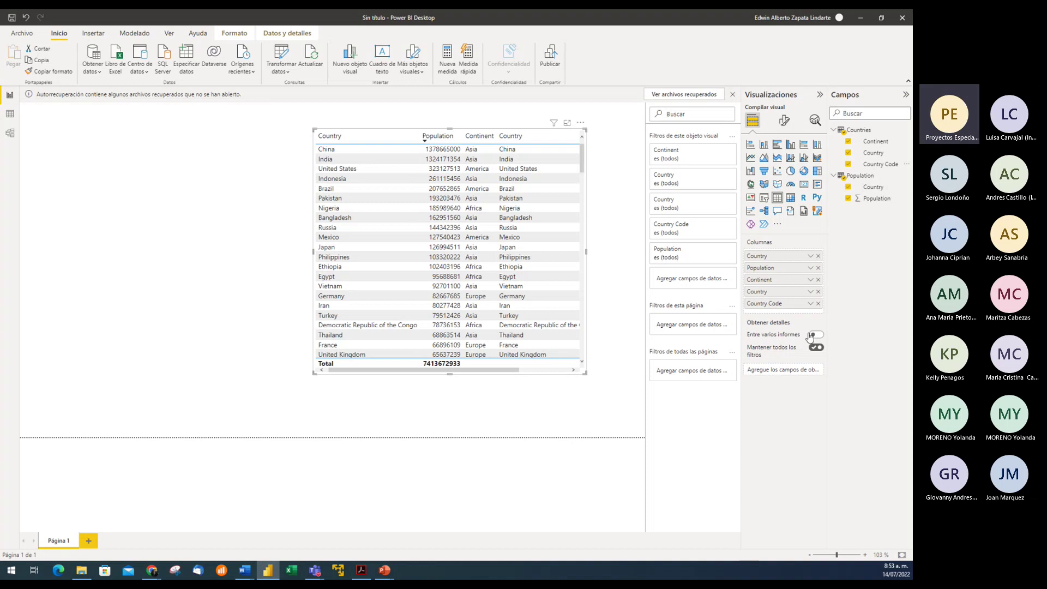
left_click_drag(784, 304, 785, 254)
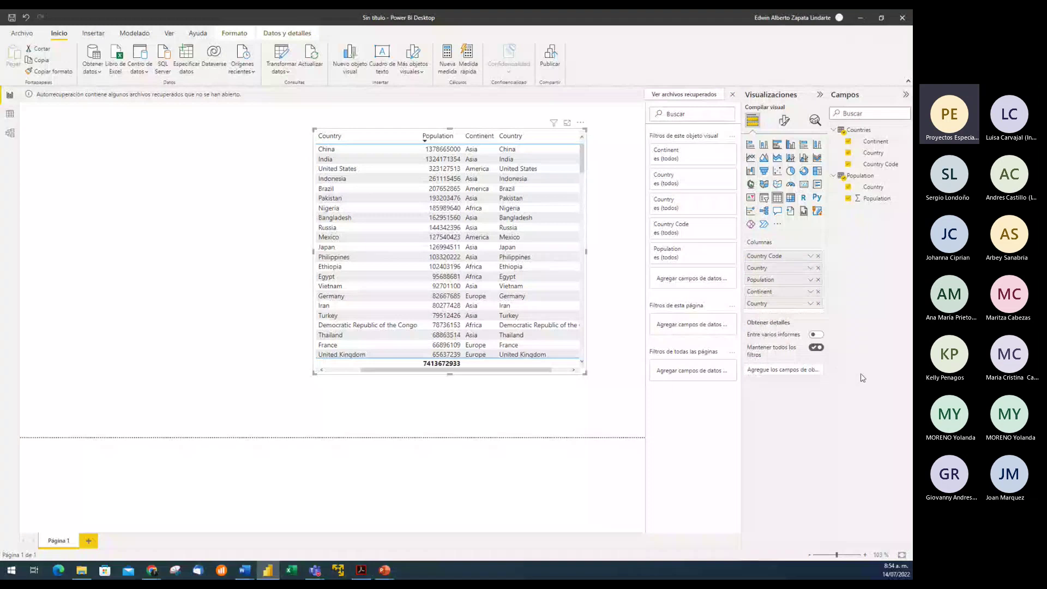
- Widen the table visual by extending its left edge so that all five columns fit
left_click_drag(492, 373, 381, 373)
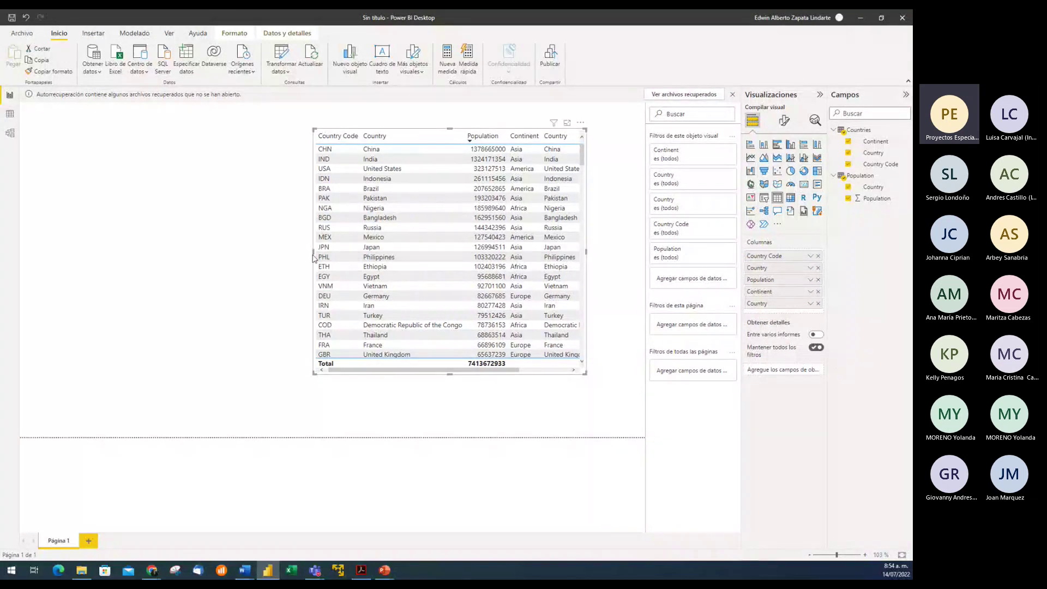
left_click(290, 255)
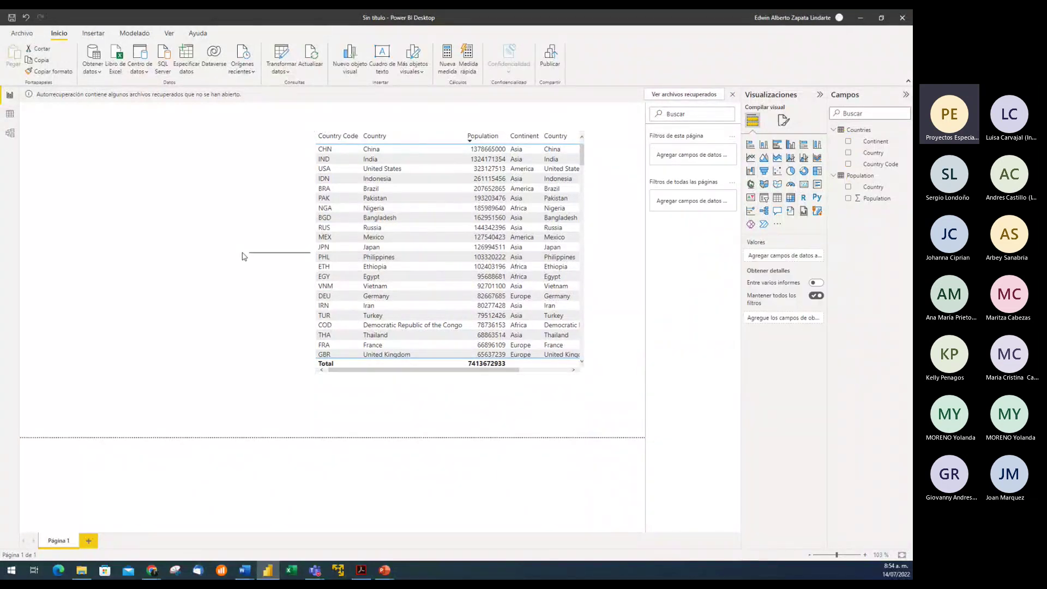
left_click(410, 133)
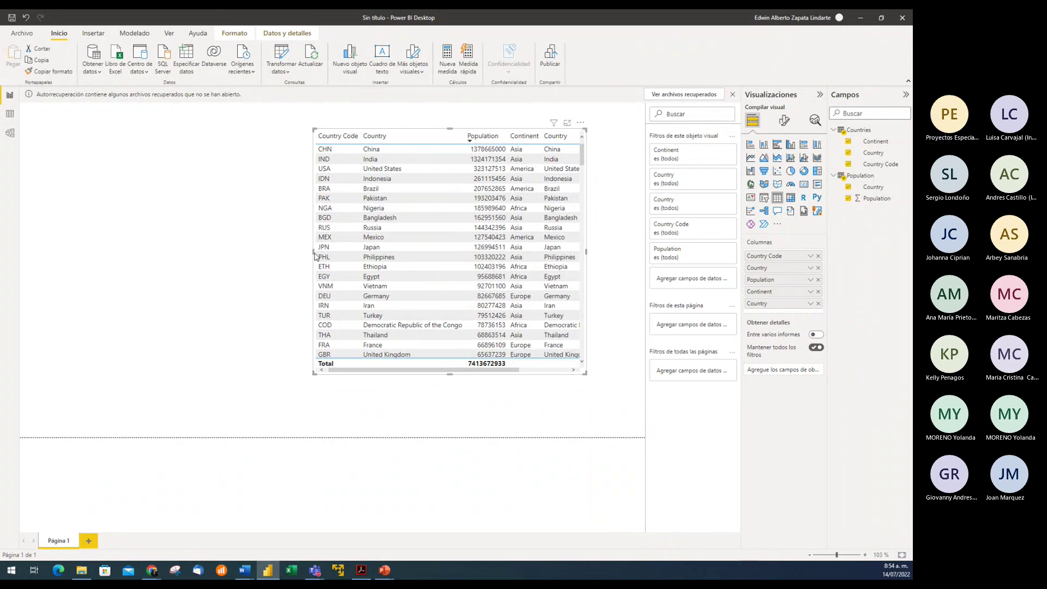
left_click_drag(309, 252, 227, 266)
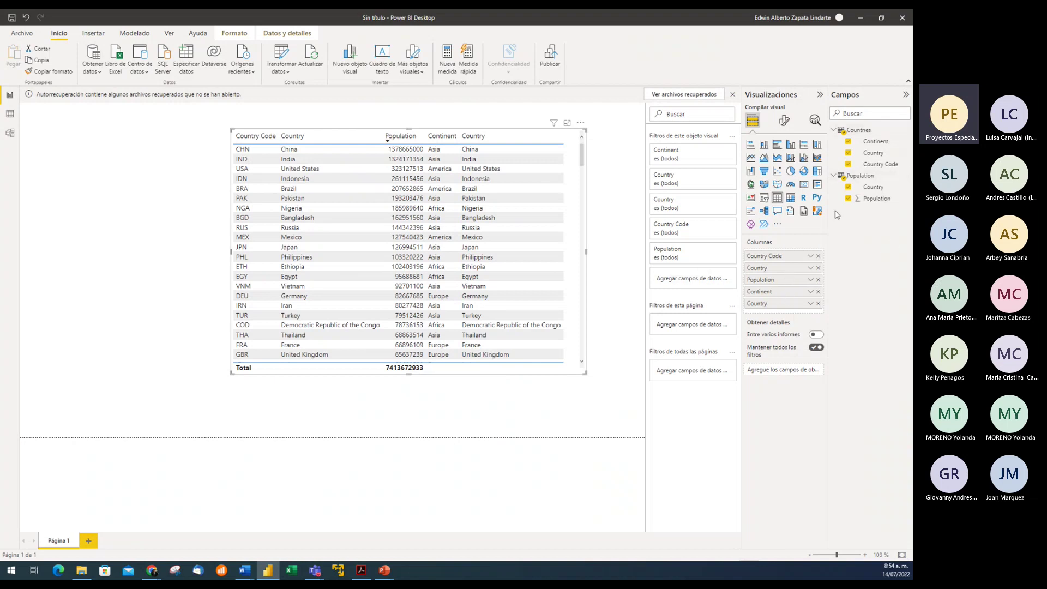
- Sort the table visual by Continent in ascending order, check its rows and widen it slightly at its right edge
left_click(490, 139)
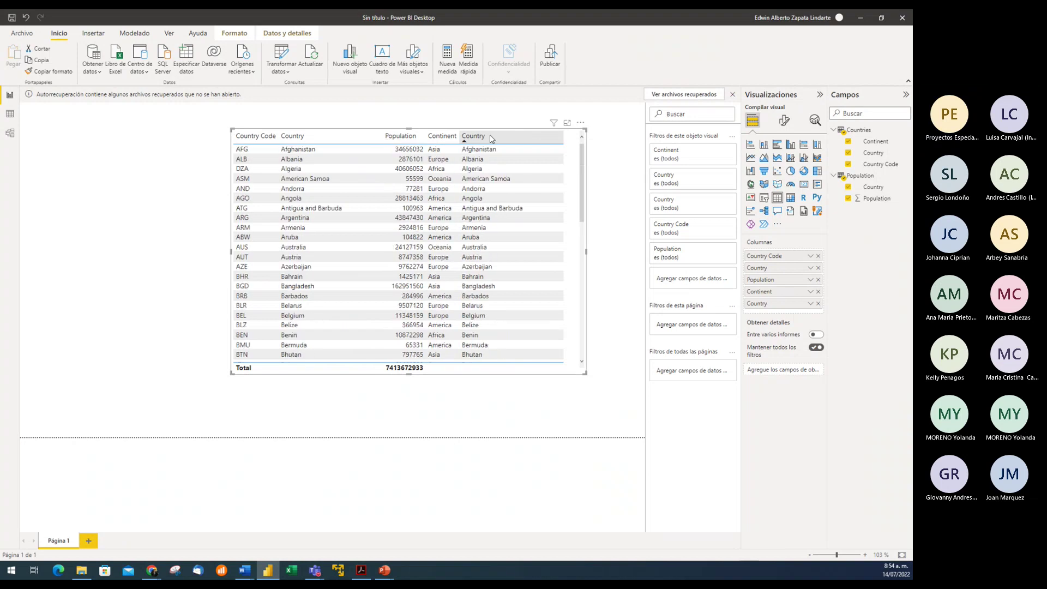
left_click(444, 139)
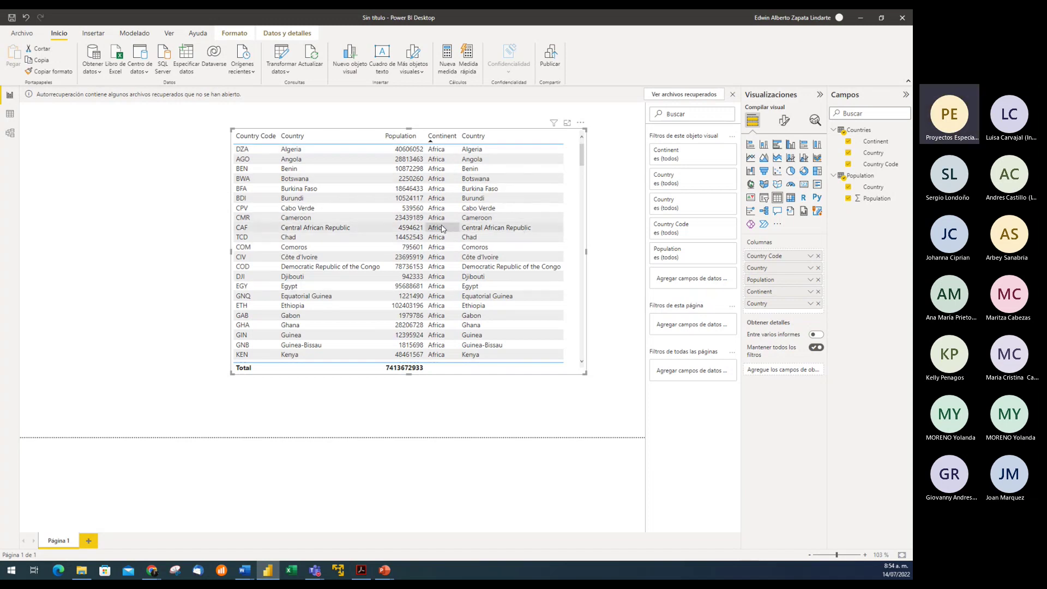
scroll(445, 229, "down", 3)
scroll(445, 231, "up", 3)
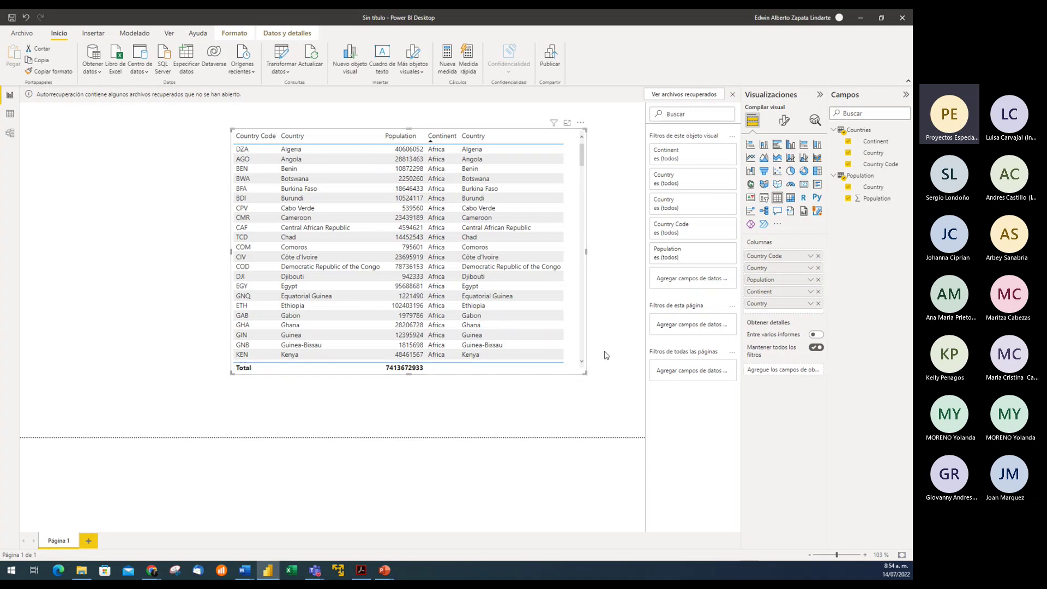
left_click_drag(593, 253, 609, 258)
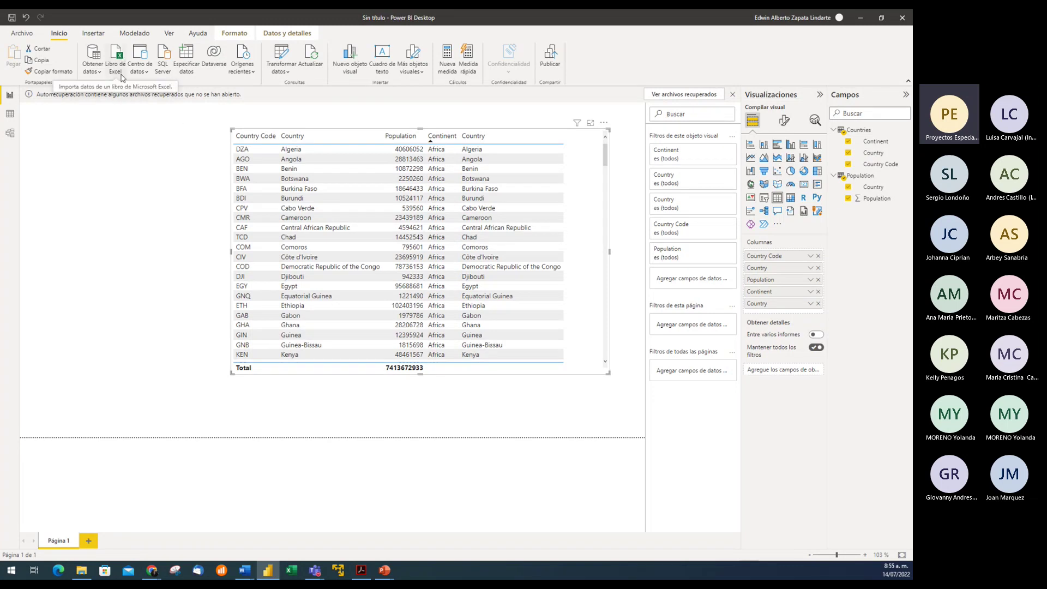
- Import the Paises sheet from the Paises.xlsx workbook, looking through its preview before loading it
left_click(118, 53)
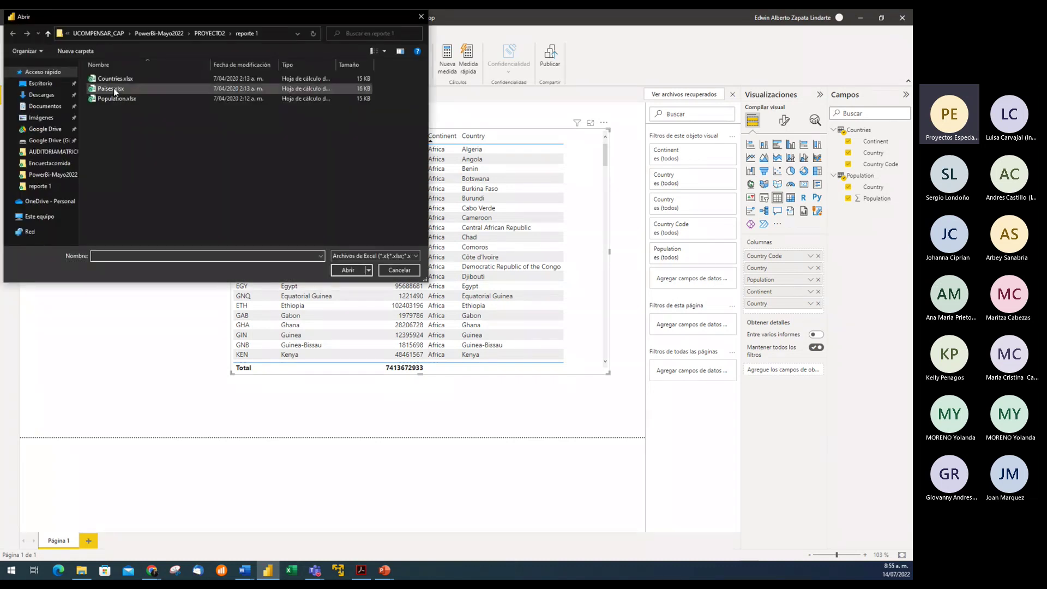
left_click(113, 89)
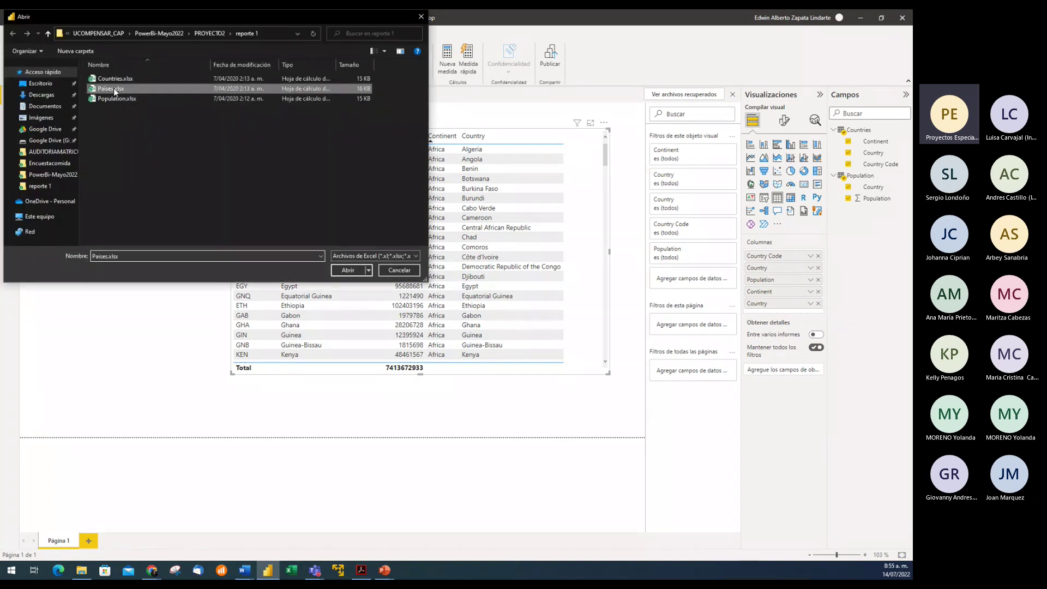
left_click(348, 270)
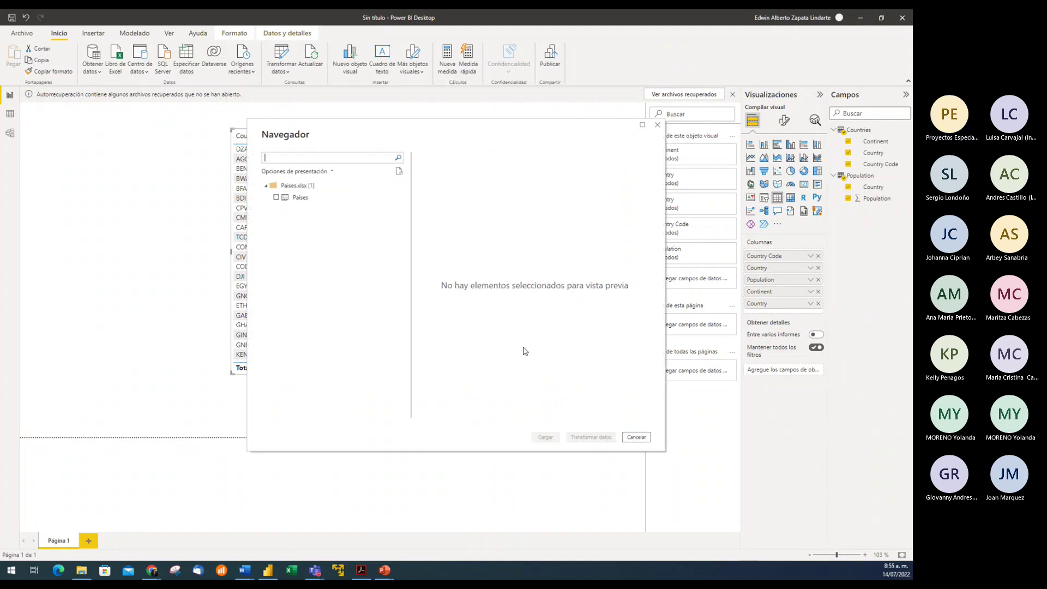
left_click(315, 201)
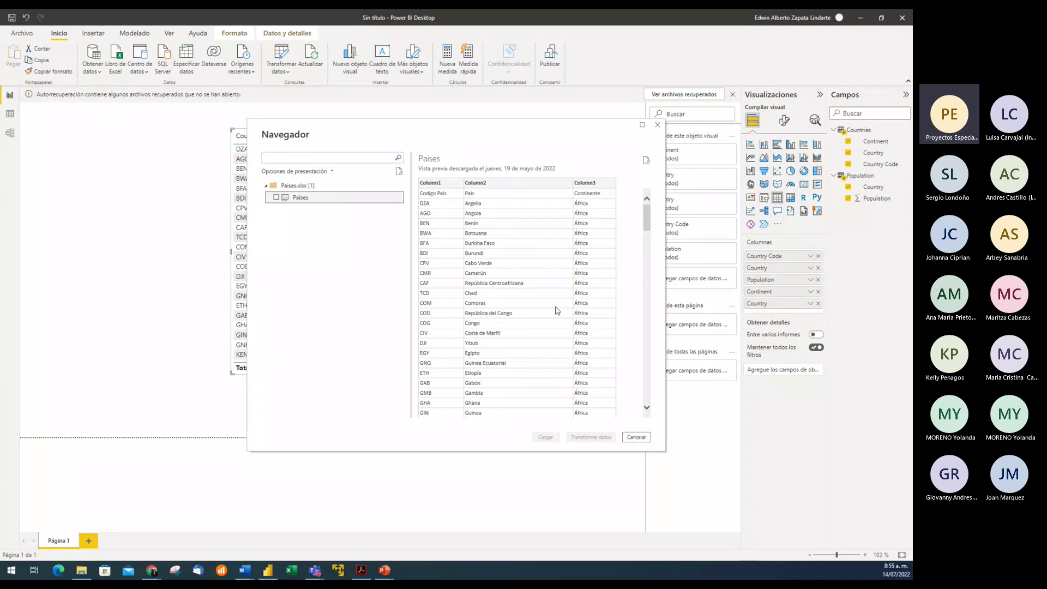
scroll(559, 306, "down", 9)
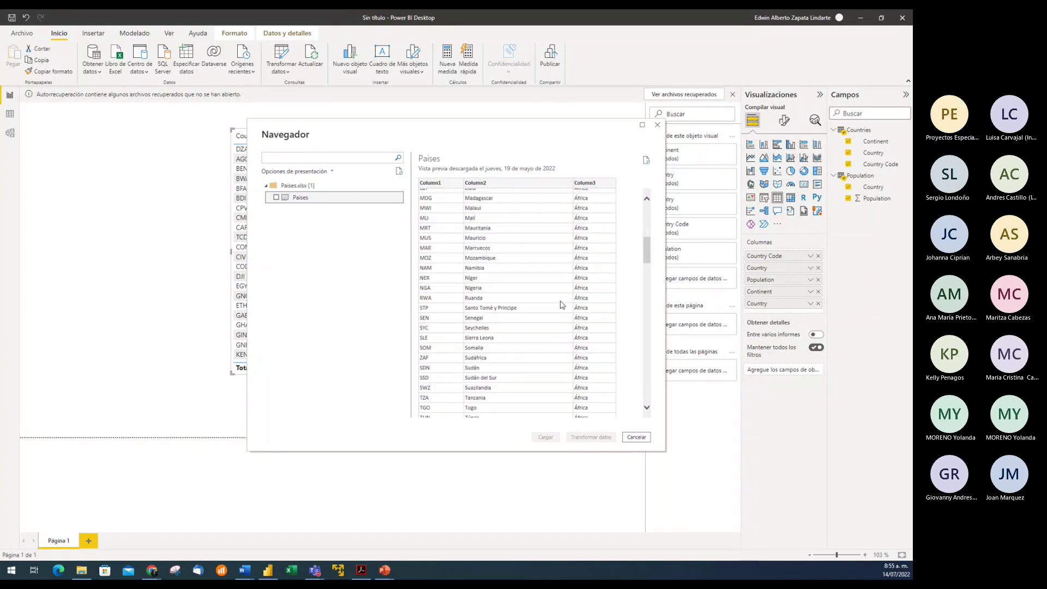
scroll(560, 305, "down", 4)
scroll(561, 305, "down", 3)
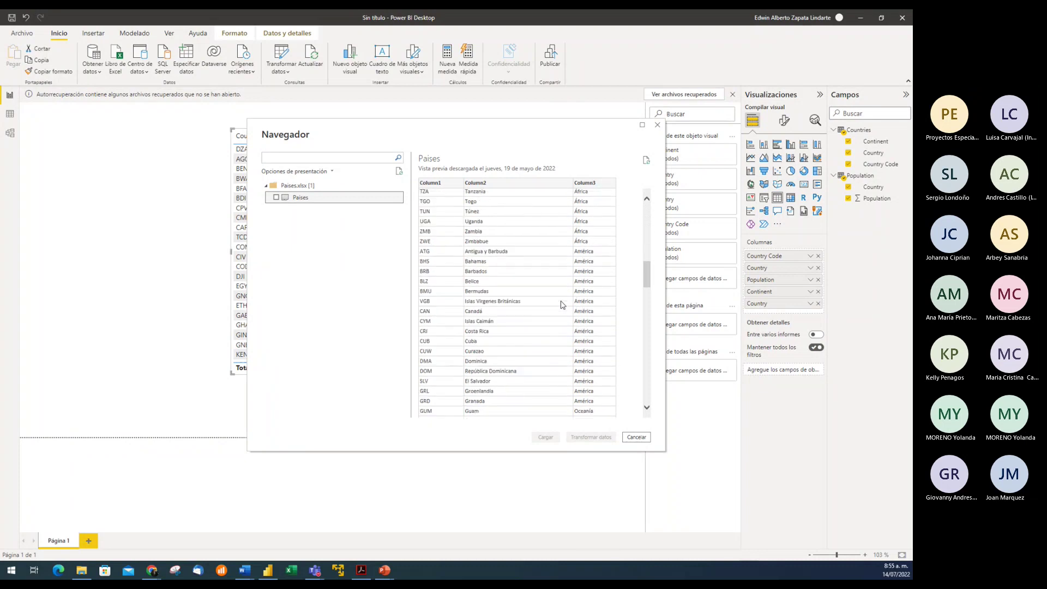
scroll(562, 305, "down", 2)
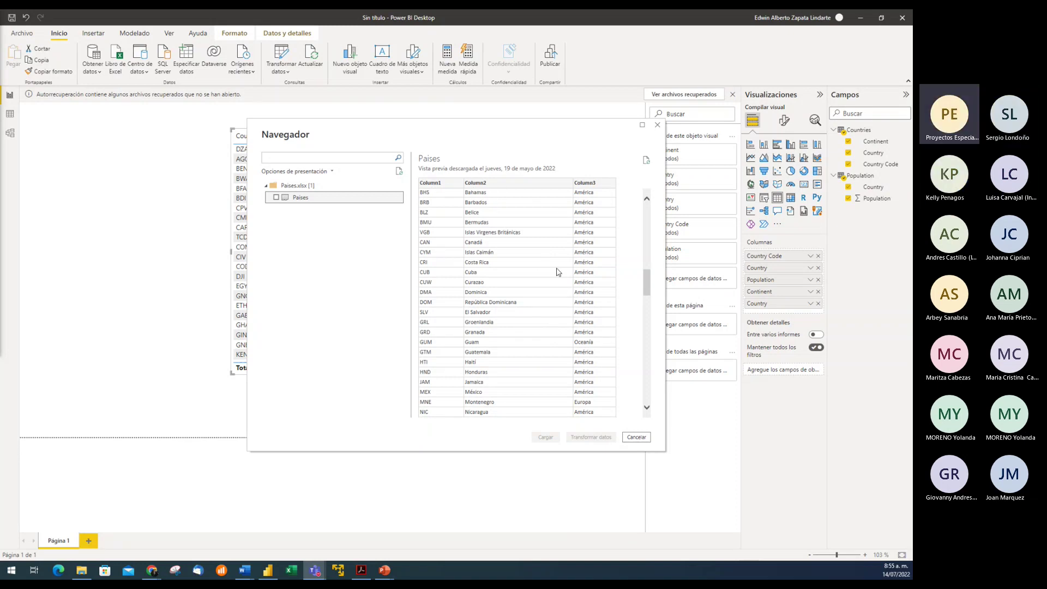
scroll(587, 303, "up", 20)
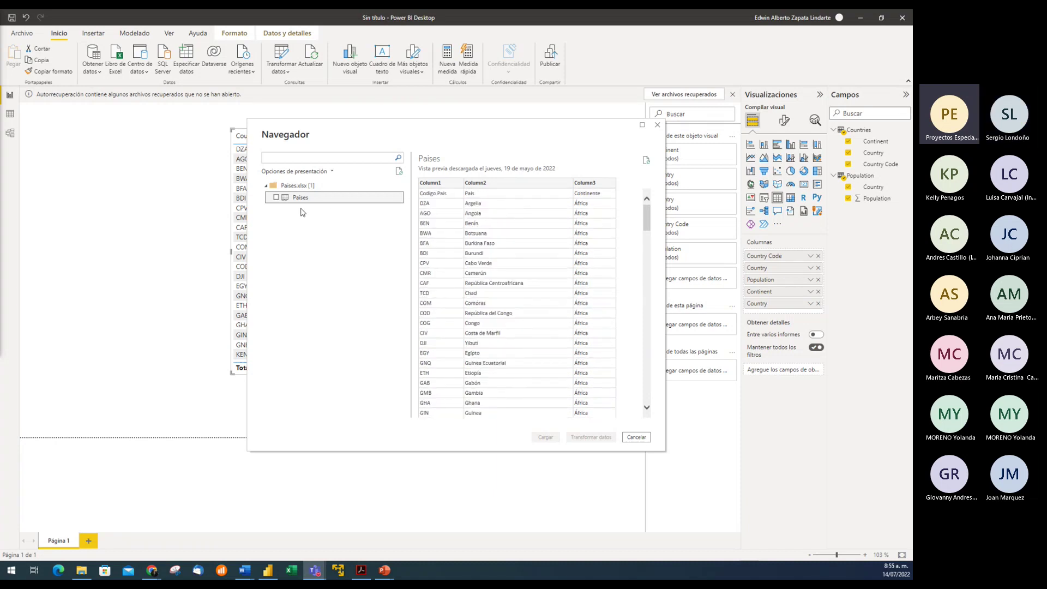
left_click(276, 198)
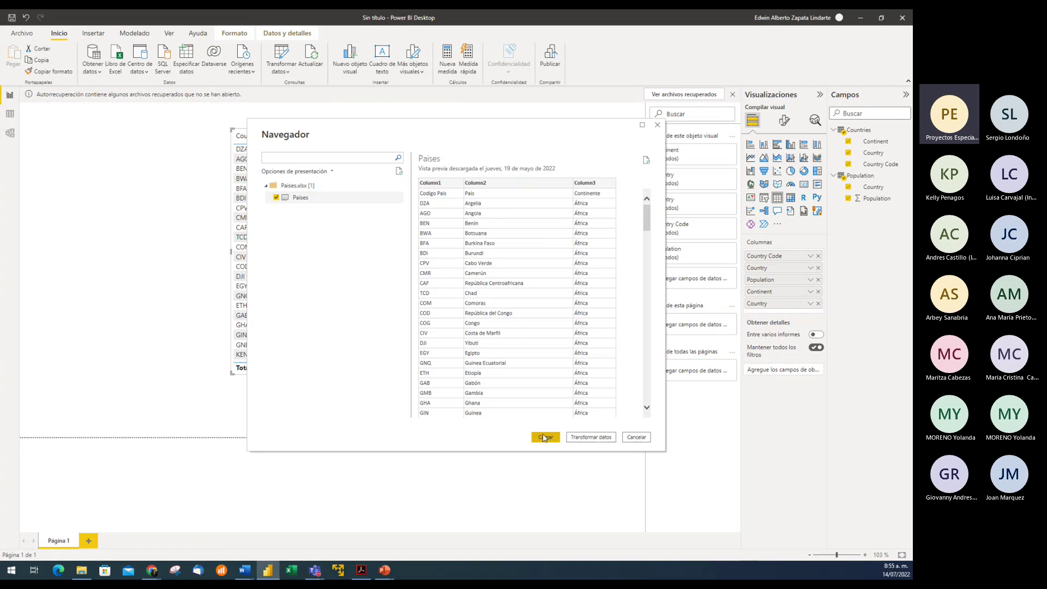
left_click(544, 437)
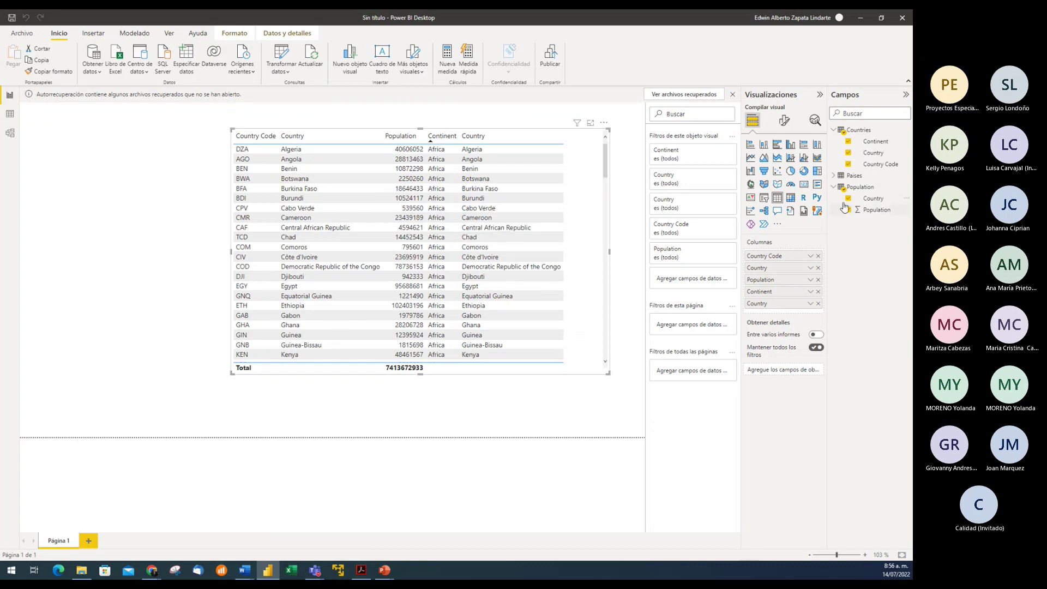
- Use the first row of the Paises query as headers in Power Query, then close the editor and apply the changes
left_click(834, 176)
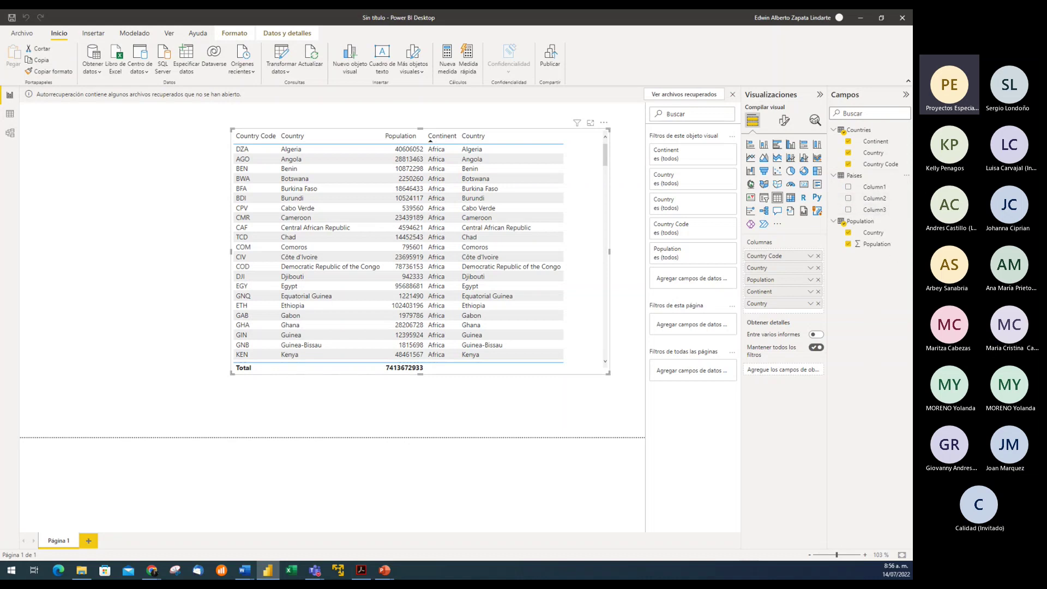
left_click(152, 571)
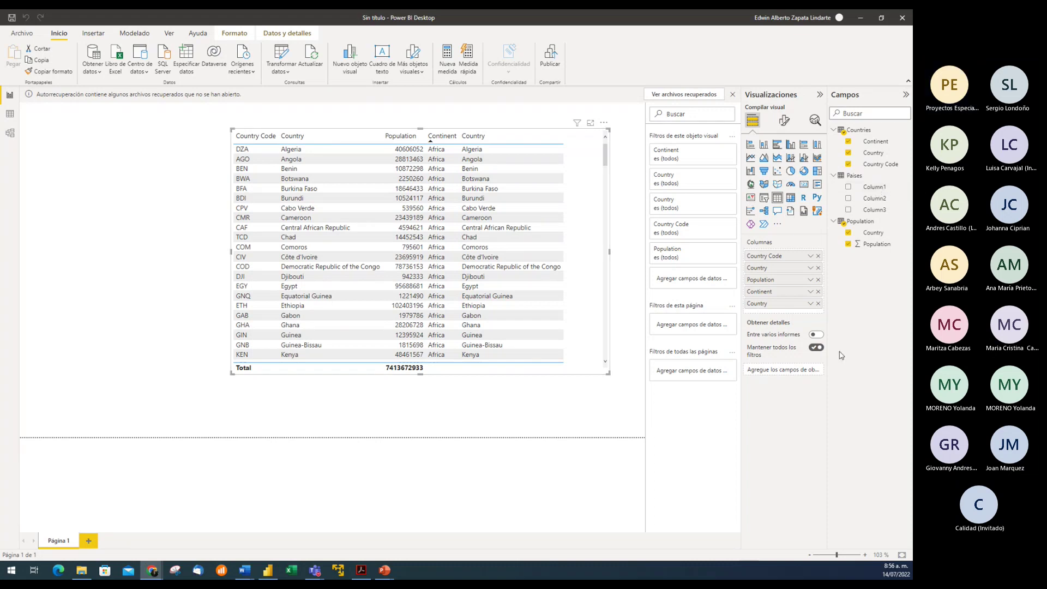
left_click(281, 61)
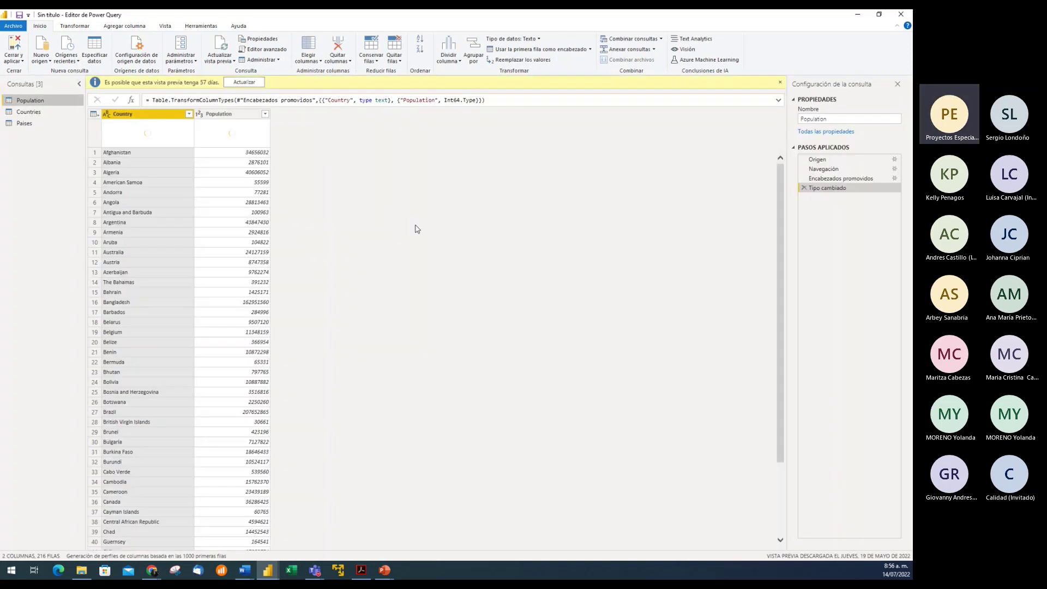
left_click(25, 124)
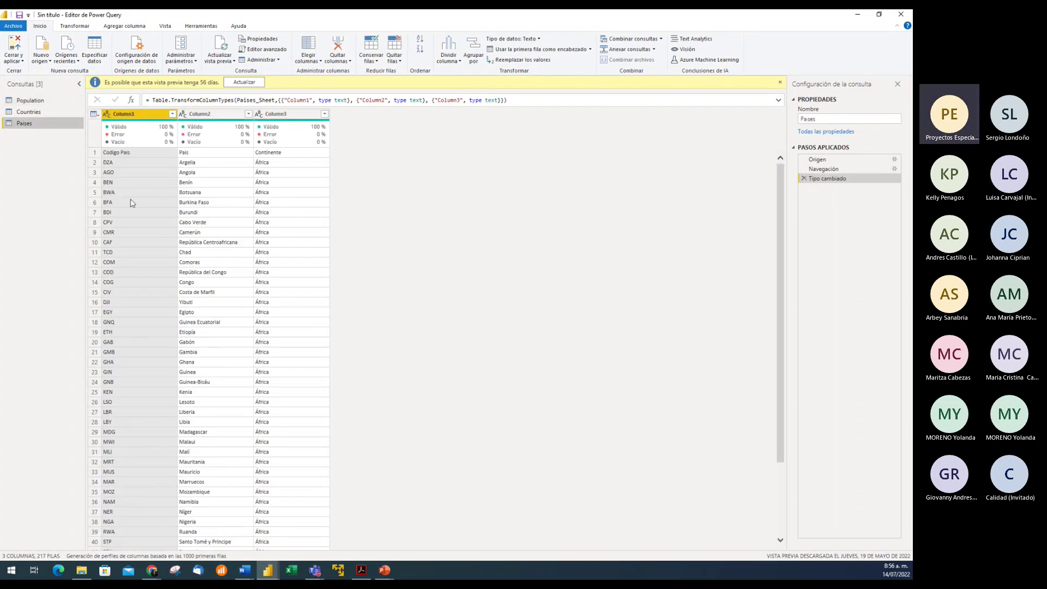
left_click(94, 115)
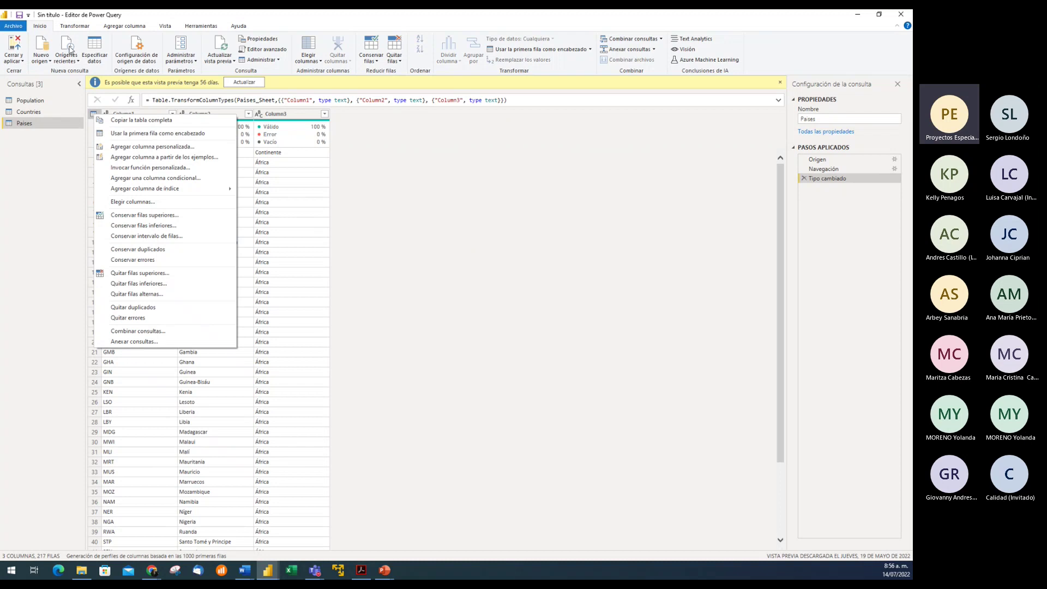
left_click(46, 29)
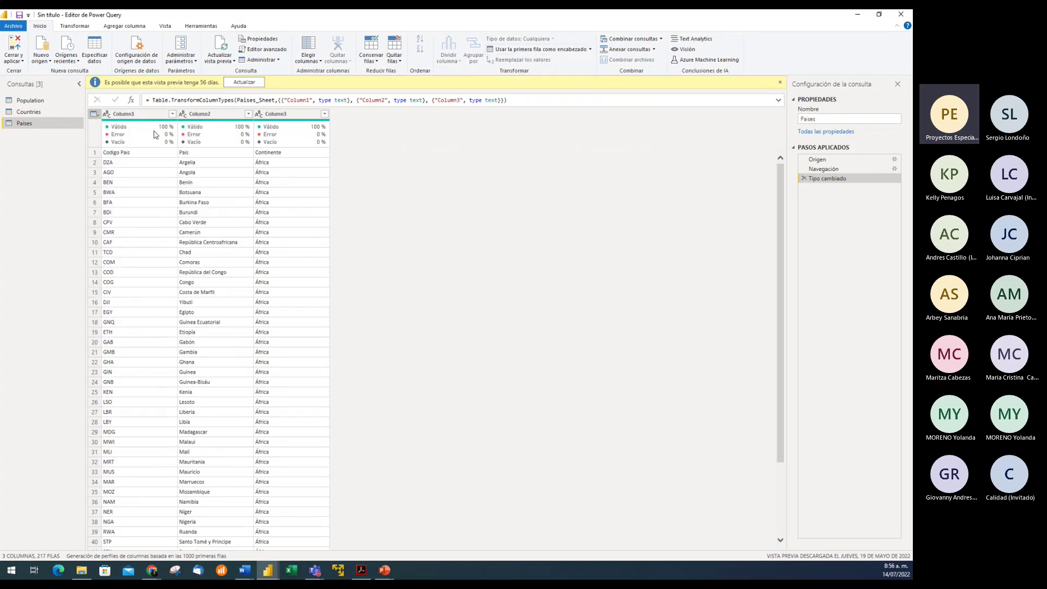
left_click(516, 50)
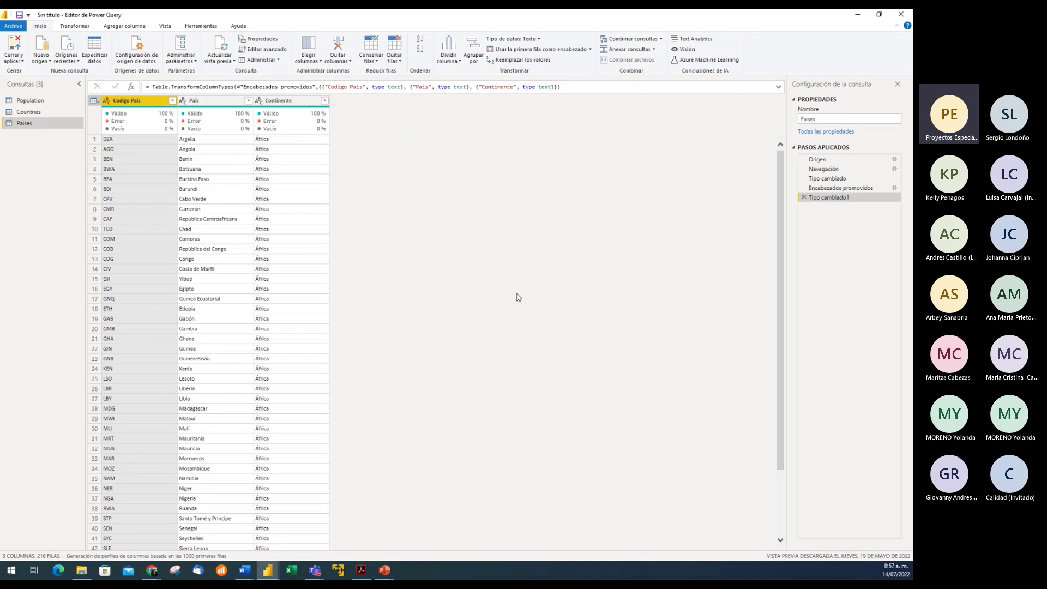
left_click(16, 45)
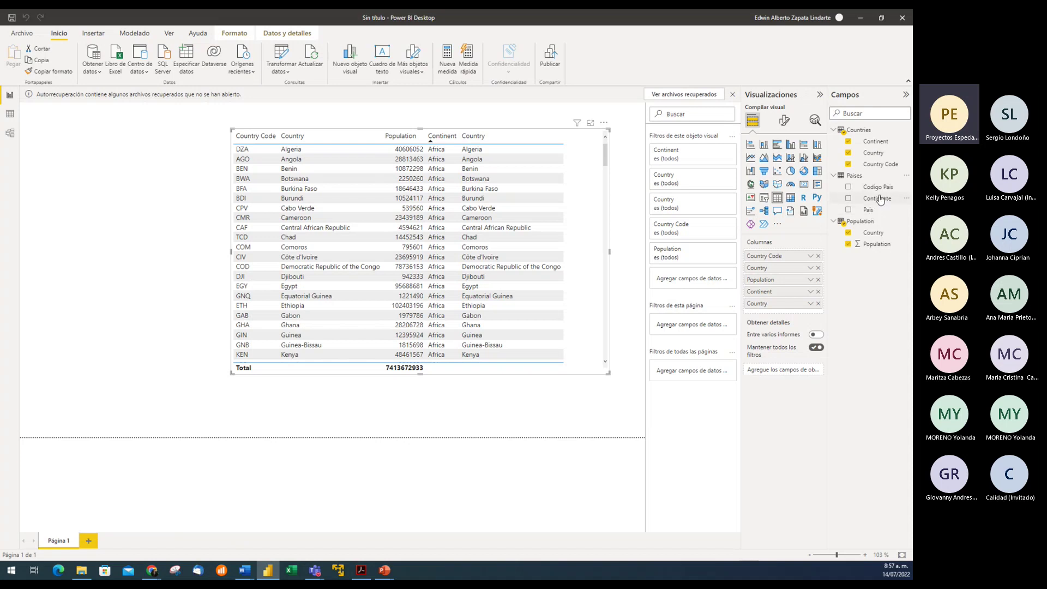
- Add the Continente field of Paises to the table visual as its last column
left_click_drag(880, 200, 803, 316)
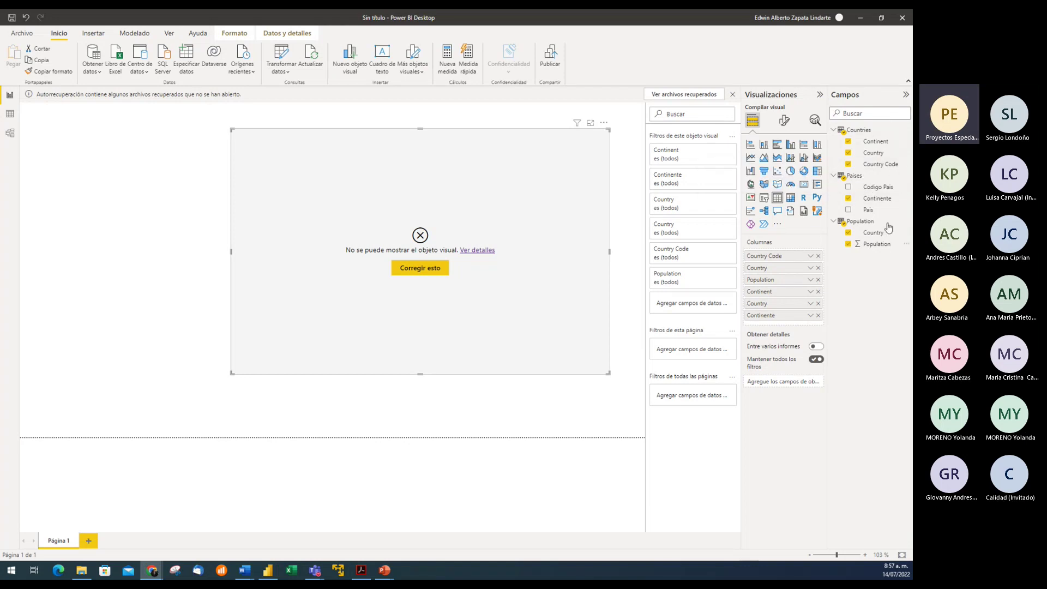
- In the model diagram, place the Paises table beside Countries, level with it, and enlarge its box slightly
left_click(10, 133)
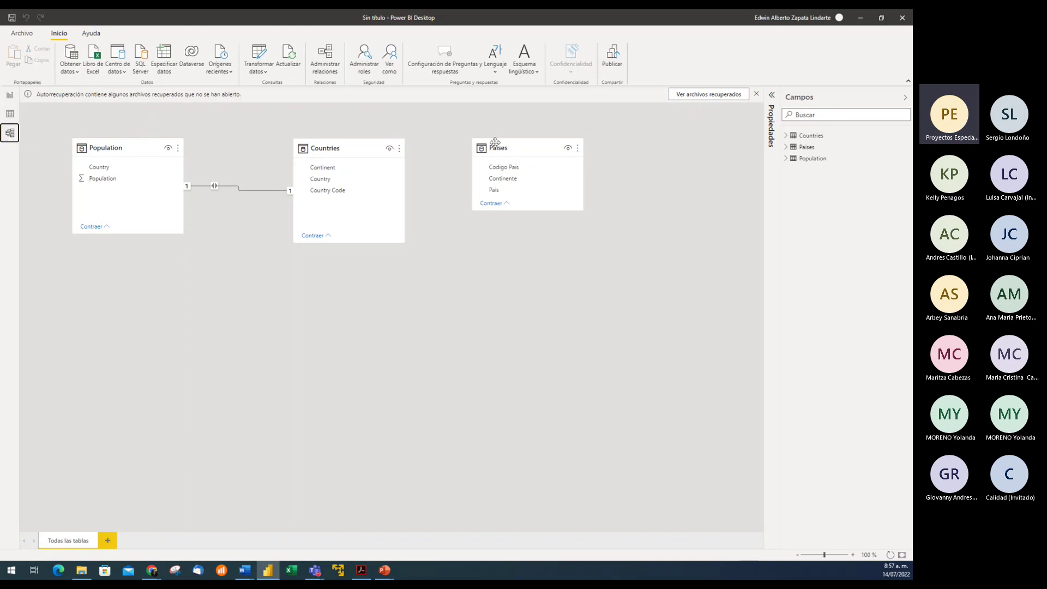
left_click_drag(511, 150, 528, 180)
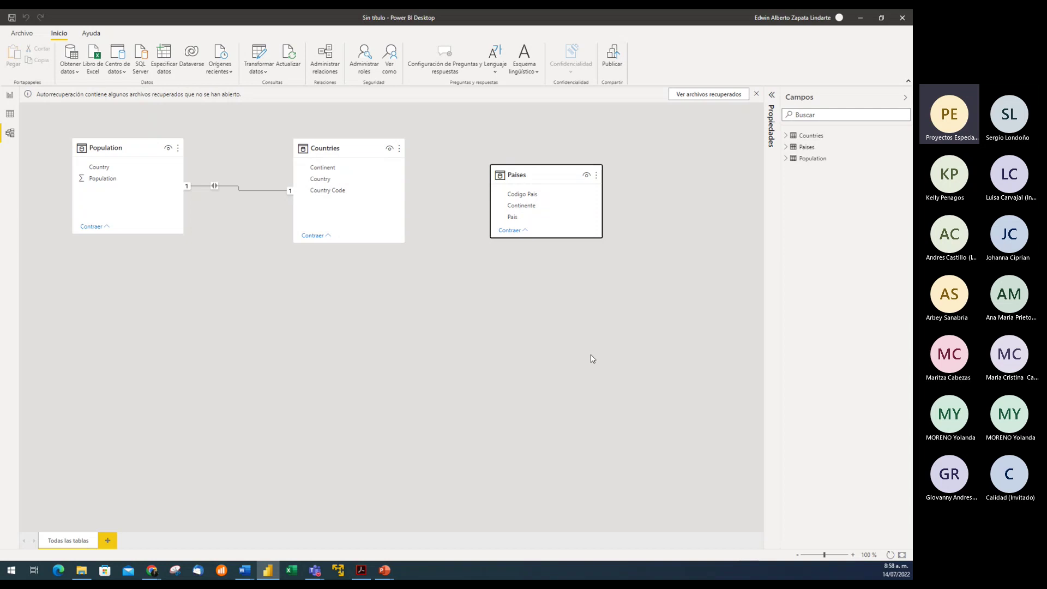
left_click_drag(540, 173, 492, 146)
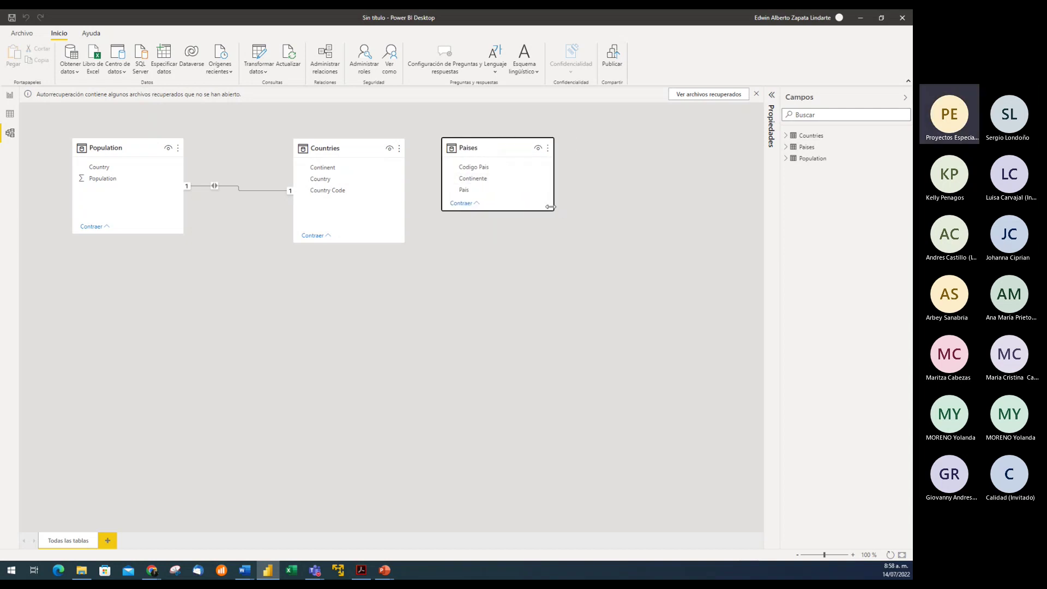
left_click_drag(554, 213, 562, 239)
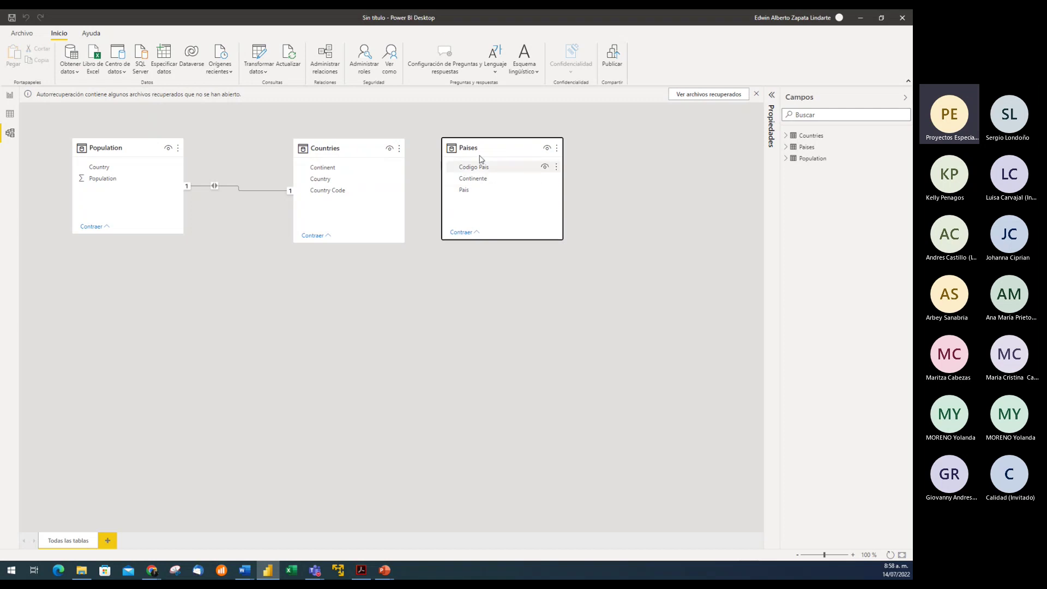
left_click_drag(480, 146, 490, 146)
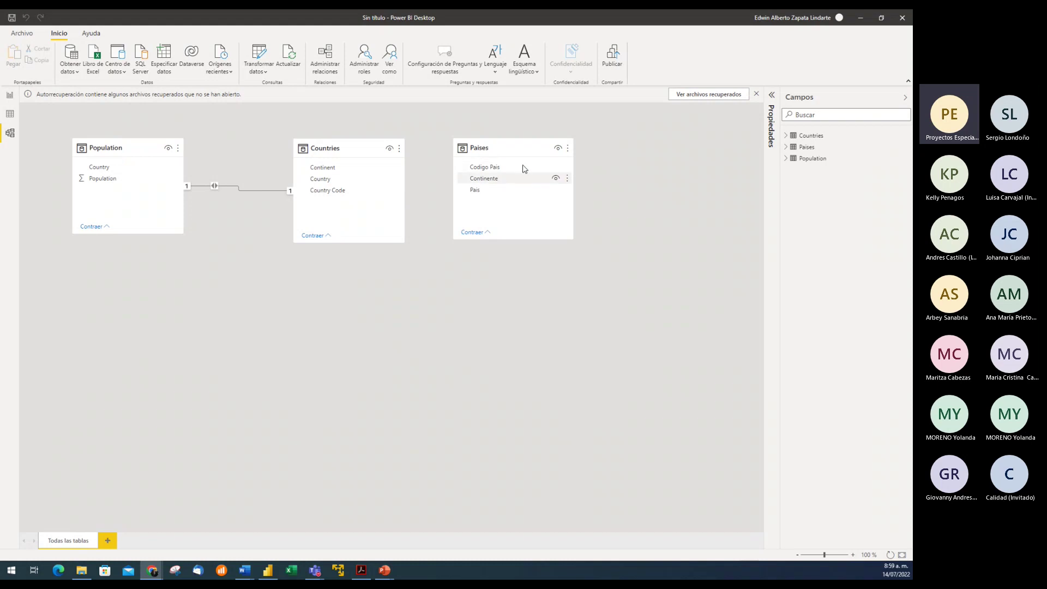
- Compare the records of the Paises and Countries tables in the data view, looking through the Countries rows
left_click(11, 114)
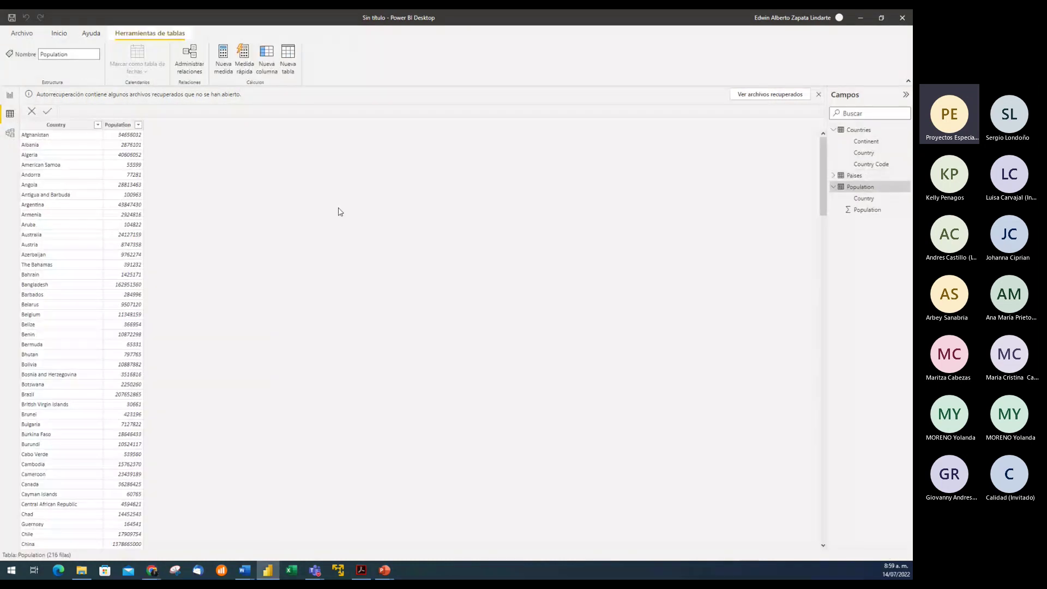
left_click(859, 180)
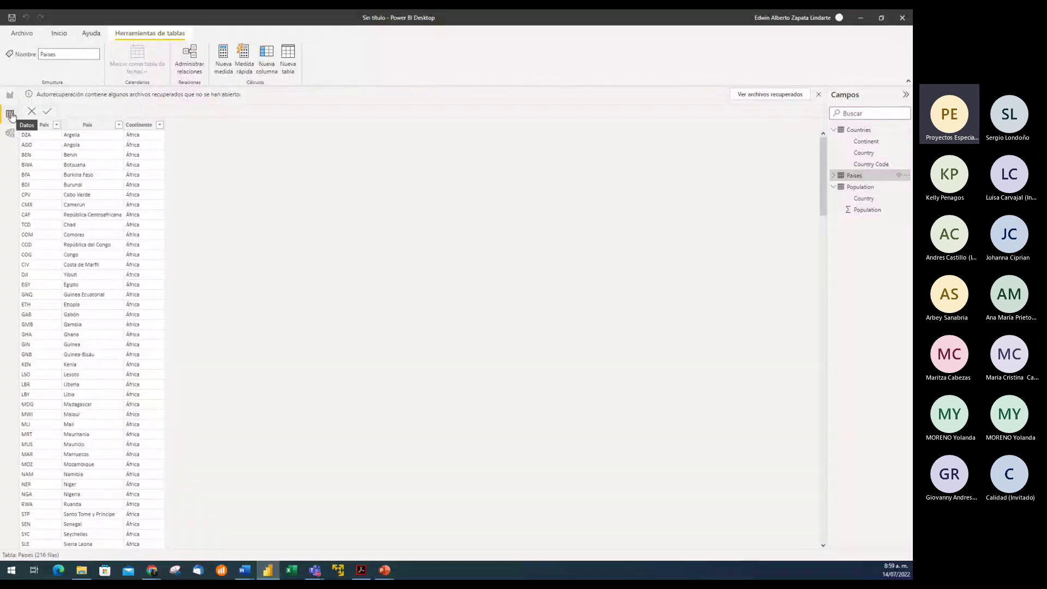
left_click(860, 180)
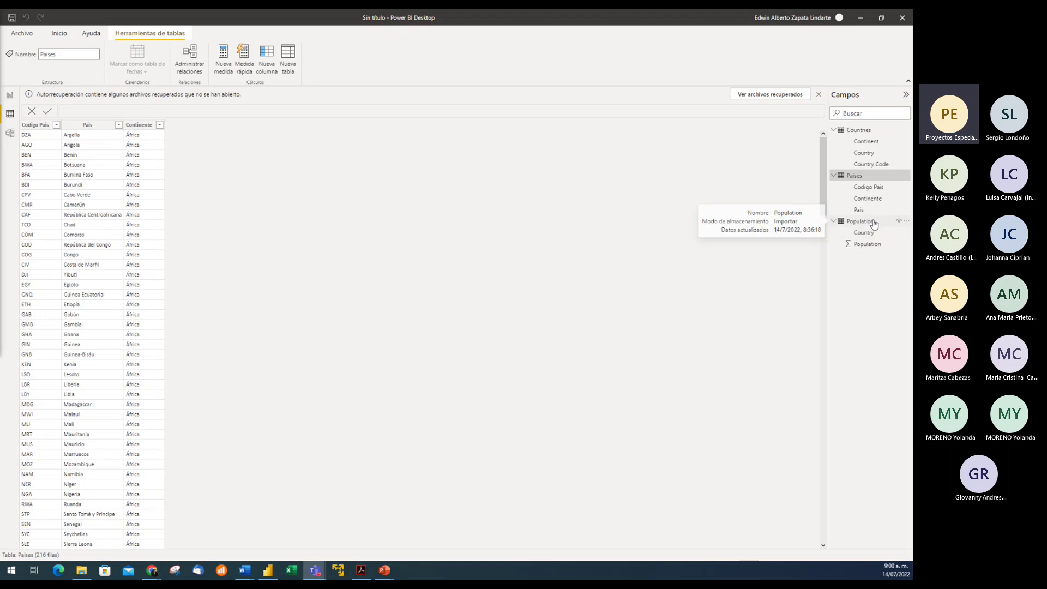
left_click(875, 134)
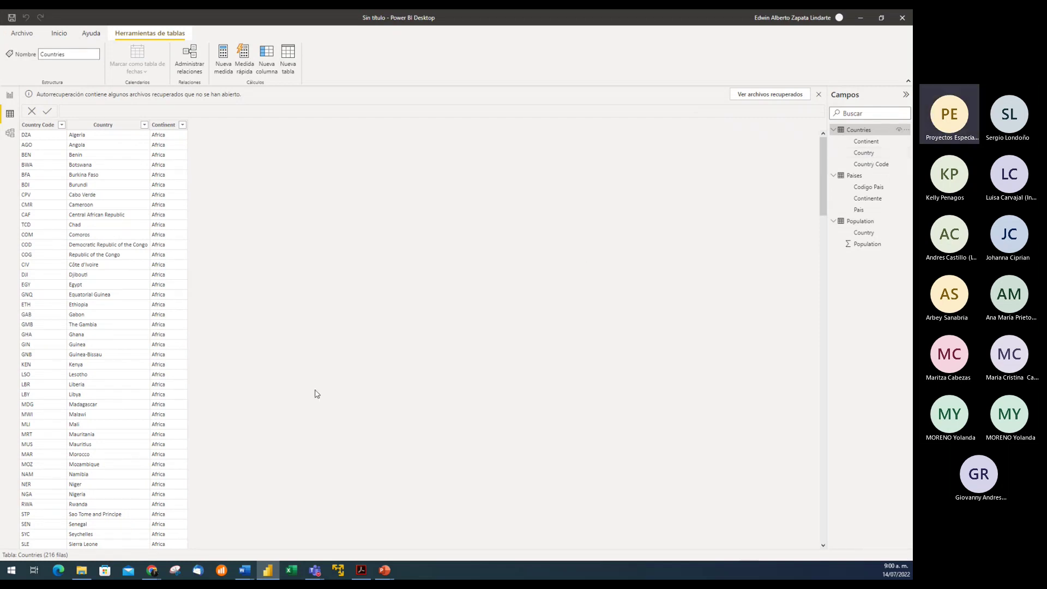
scroll(130, 377, "down", 20)
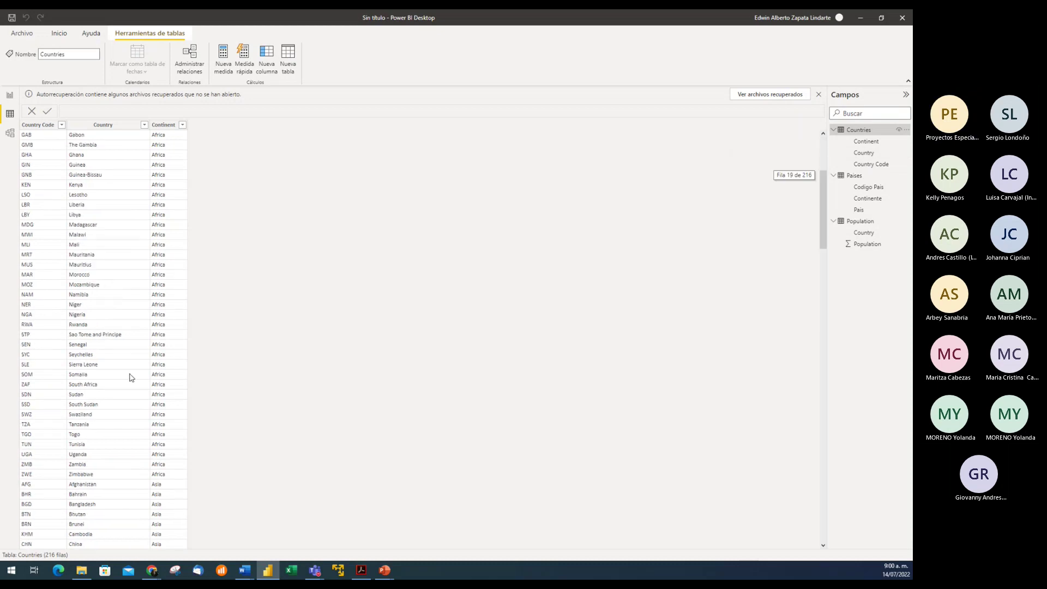
scroll(130, 378, "down", 6)
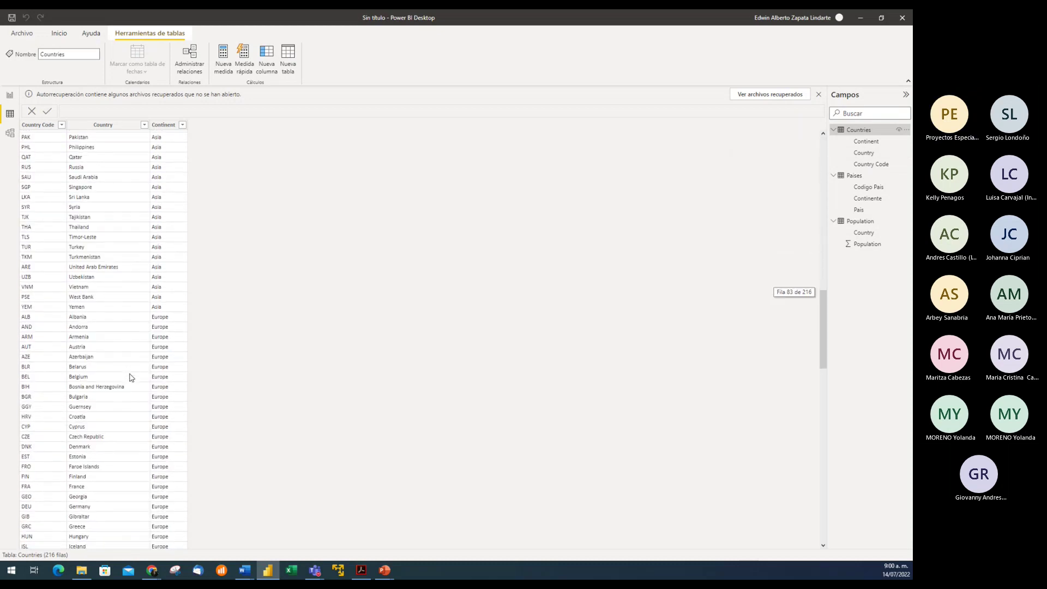
scroll(136, 380, "up", 20)
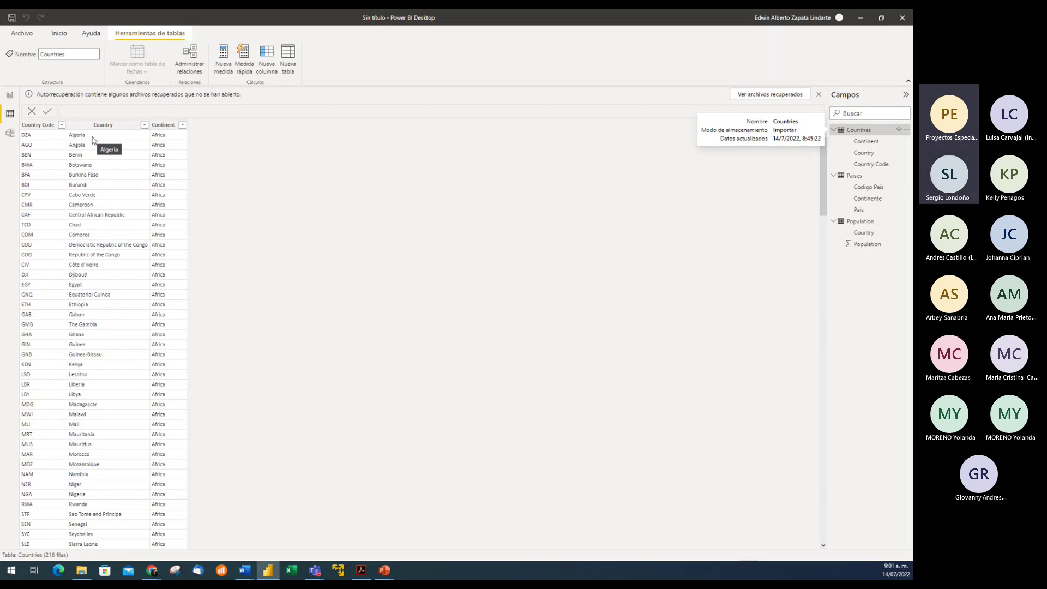
- Relate the Paises table to Countries by linking Codigo Pais to Country Code in the model diagram
left_click(866, 176)
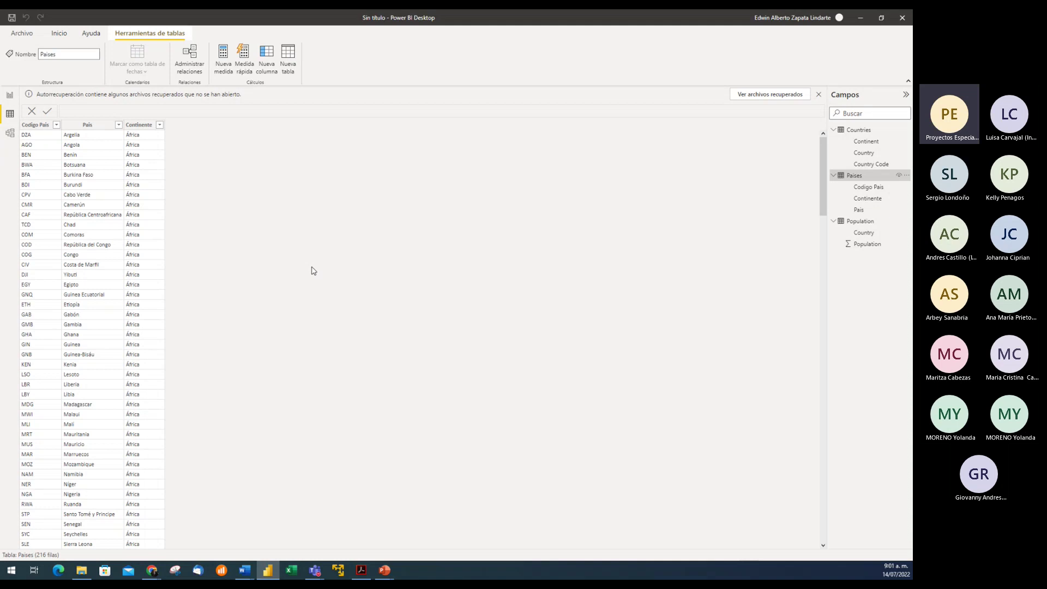
left_click(10, 133)
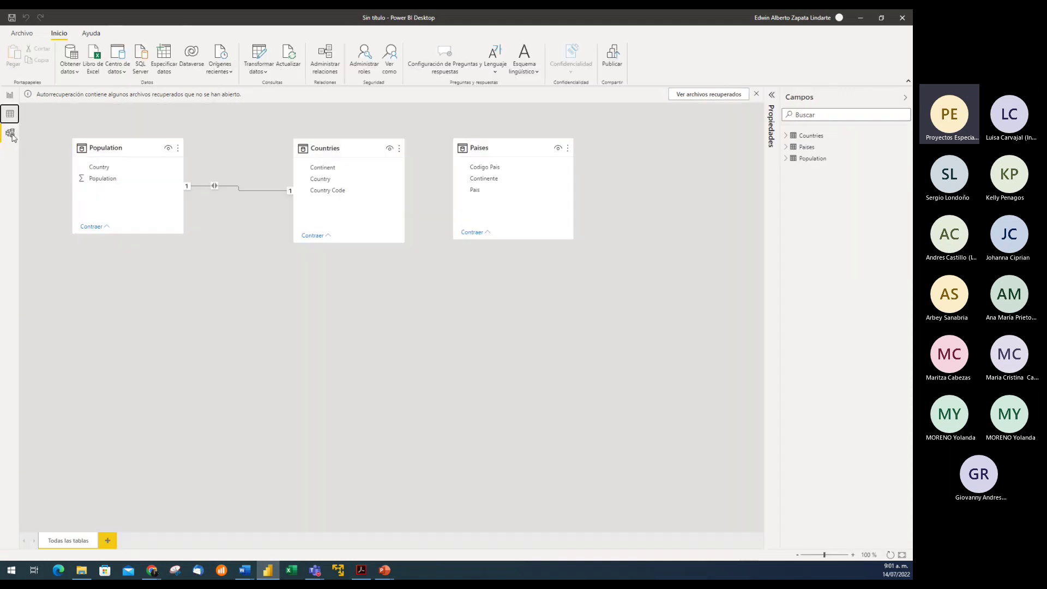
left_click(507, 171)
left_click_drag(508, 171, 353, 194)
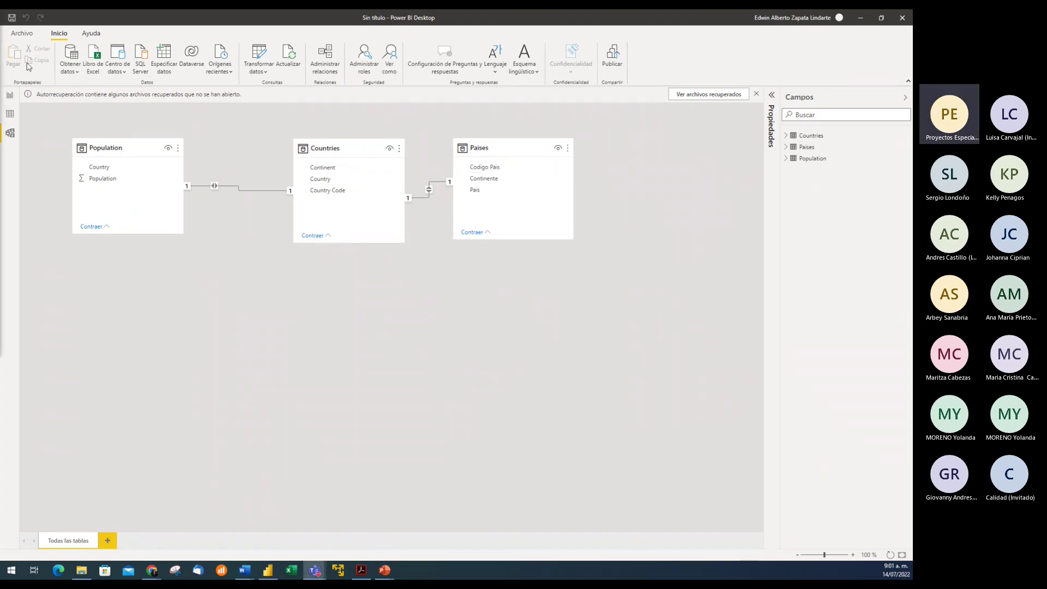
- Widen the table visual on the report page by extending its left edge outward
left_click(11, 100)
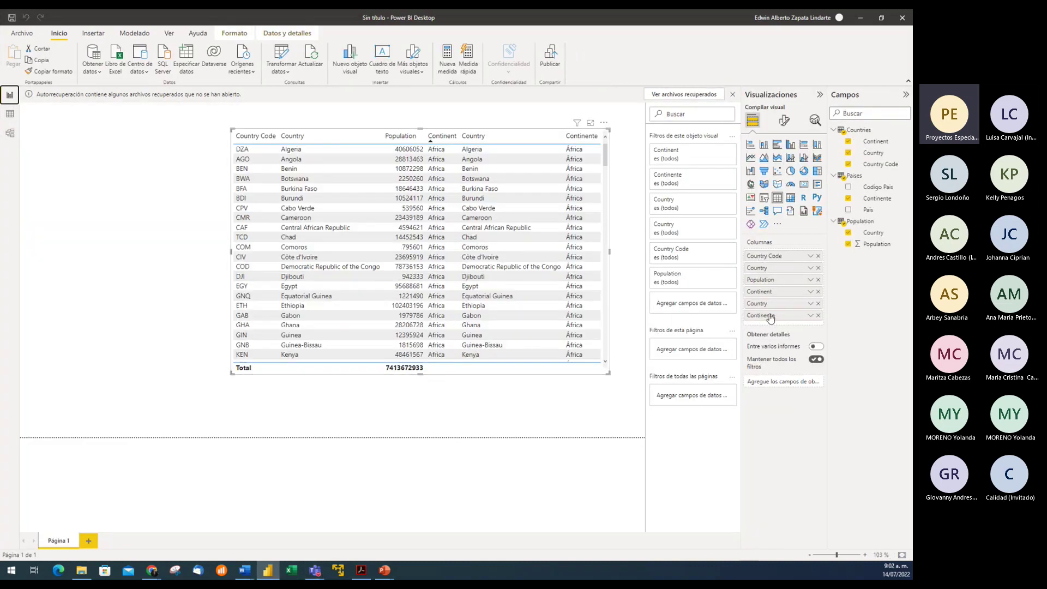
left_click_drag(231, 257, 183, 256)
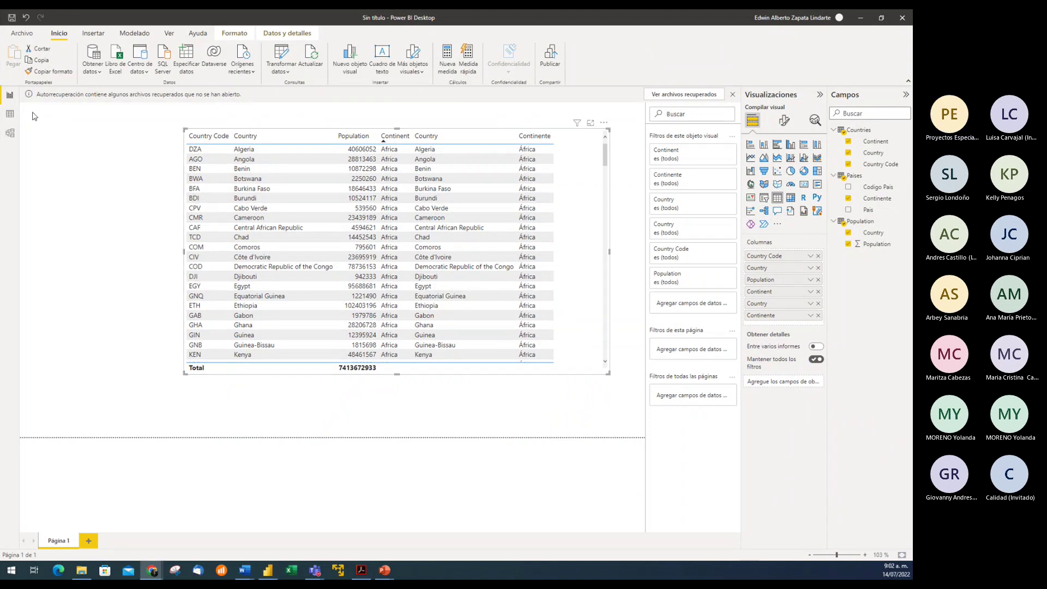
- Arrange the model diagram as a triangle, with Countries at the top centre and Population and Paises below it on either side
left_click(10, 132)
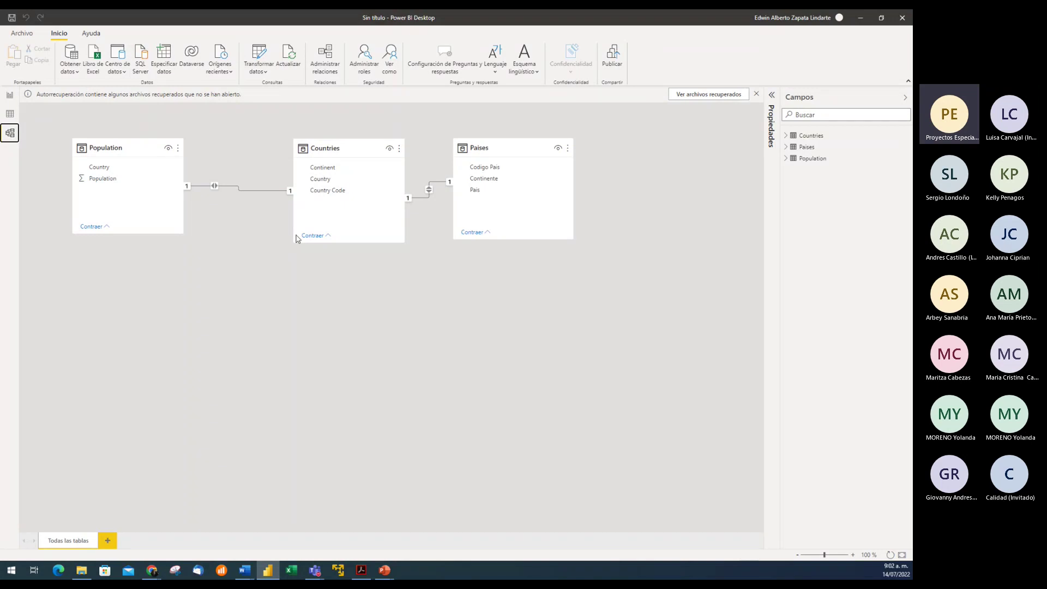
left_click_drag(352, 148, 324, 137)
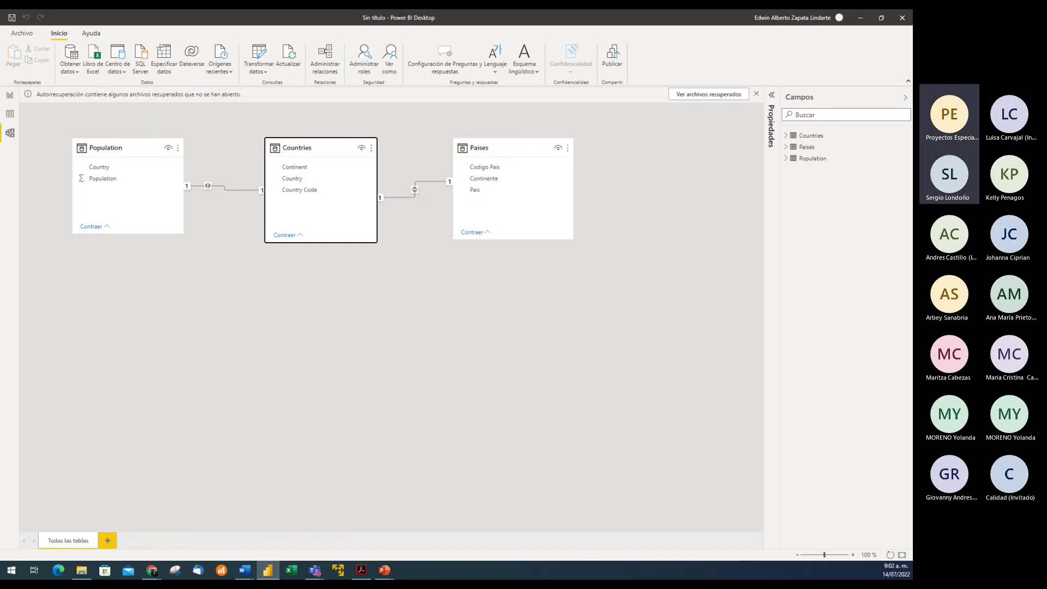
key("alt+Tab")
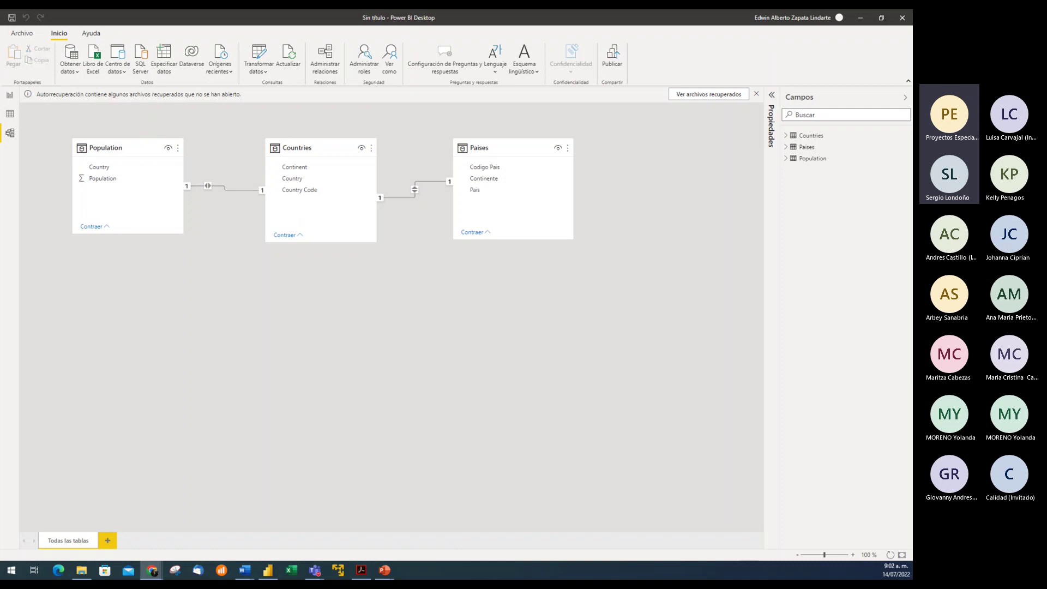
key("alt+Tab")
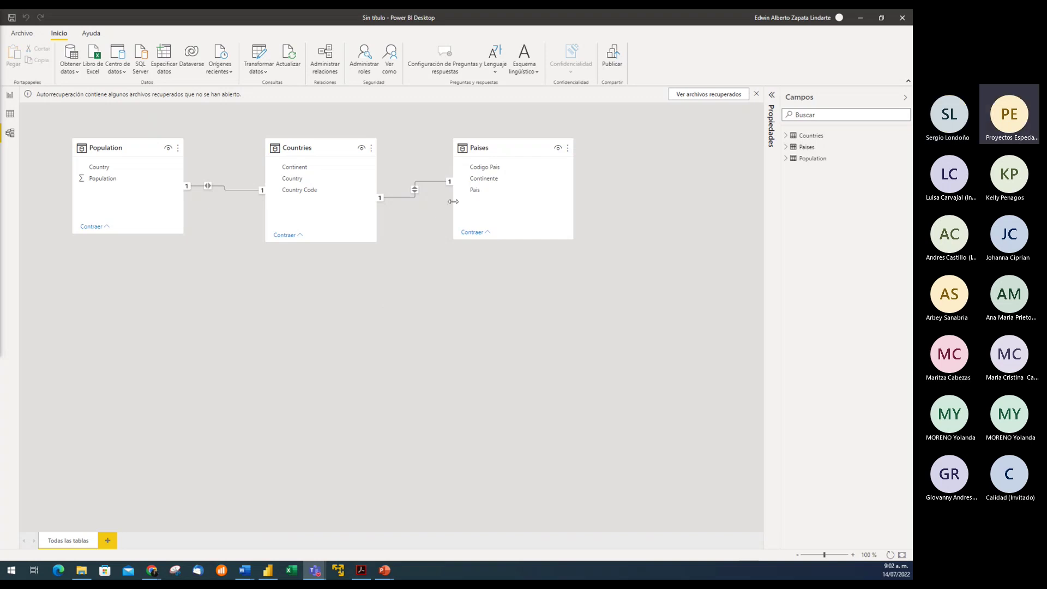
left_click_drag(506, 156, 535, 355)
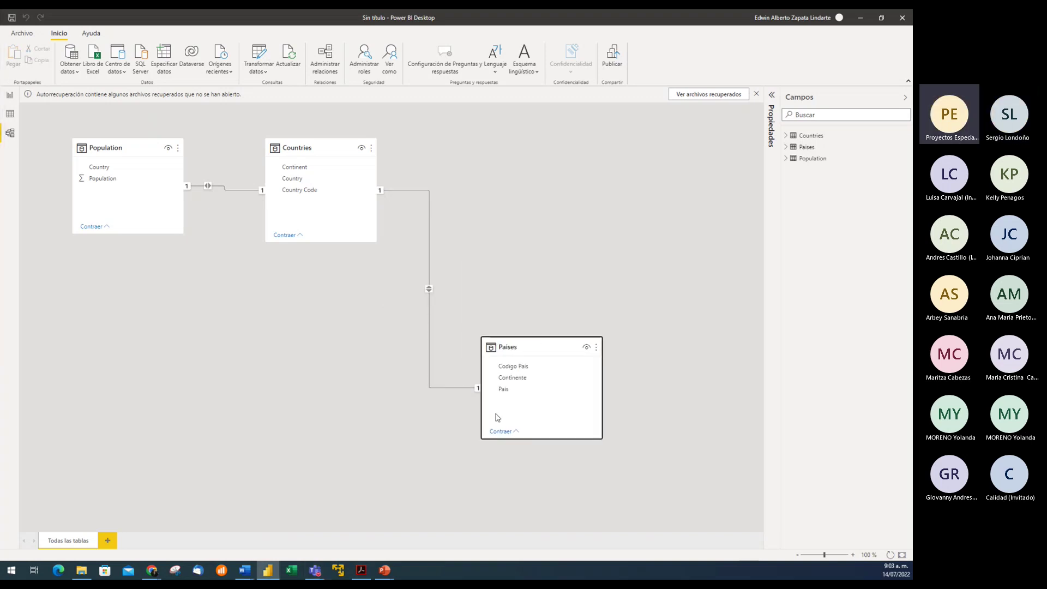
left_click_drag(138, 154, 113, 344)
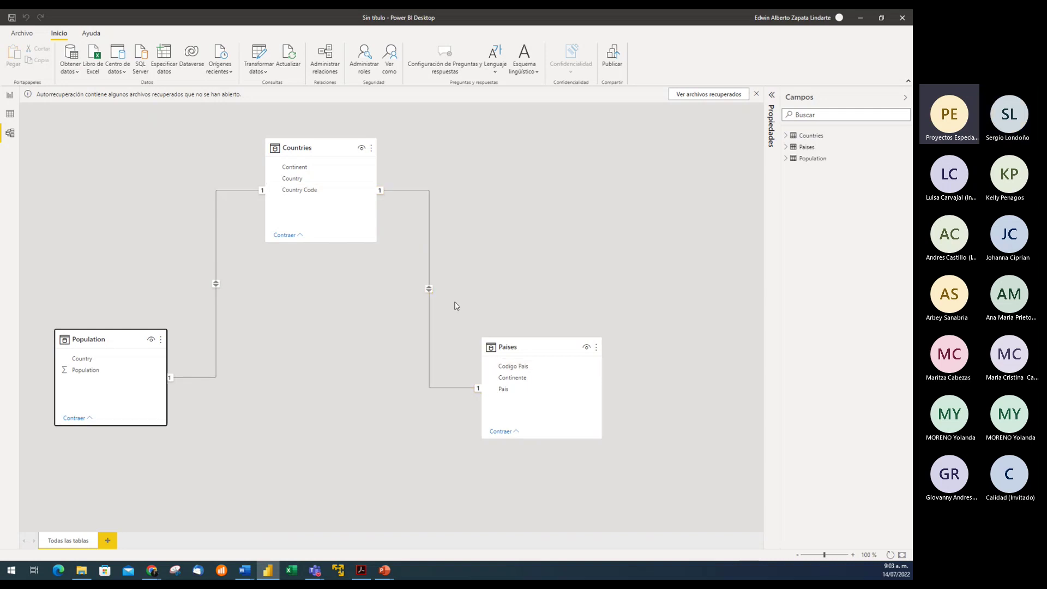
left_click(515, 367)
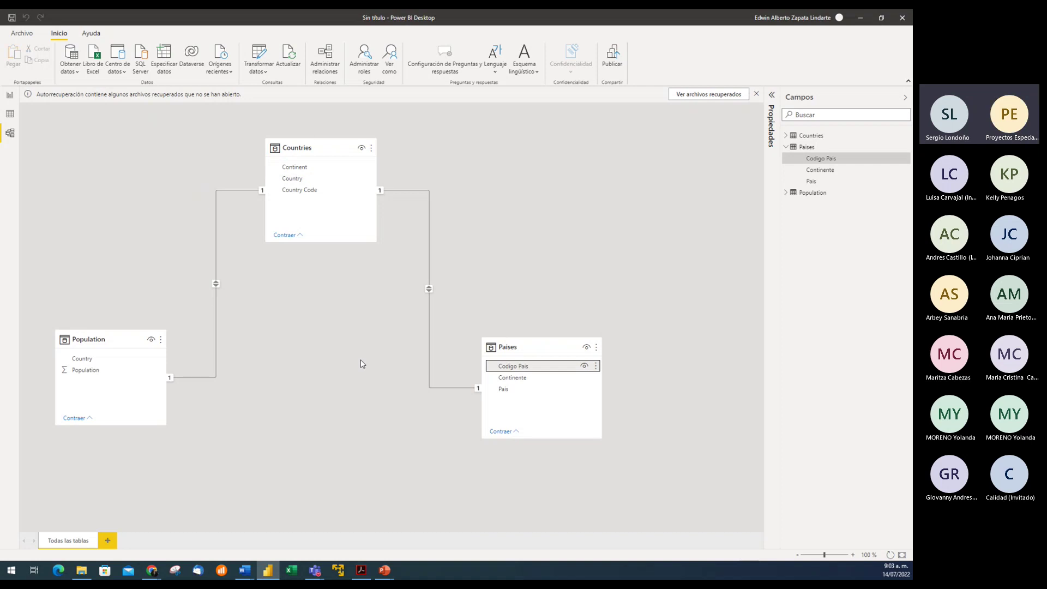
left_click_drag(310, 141, 335, 141)
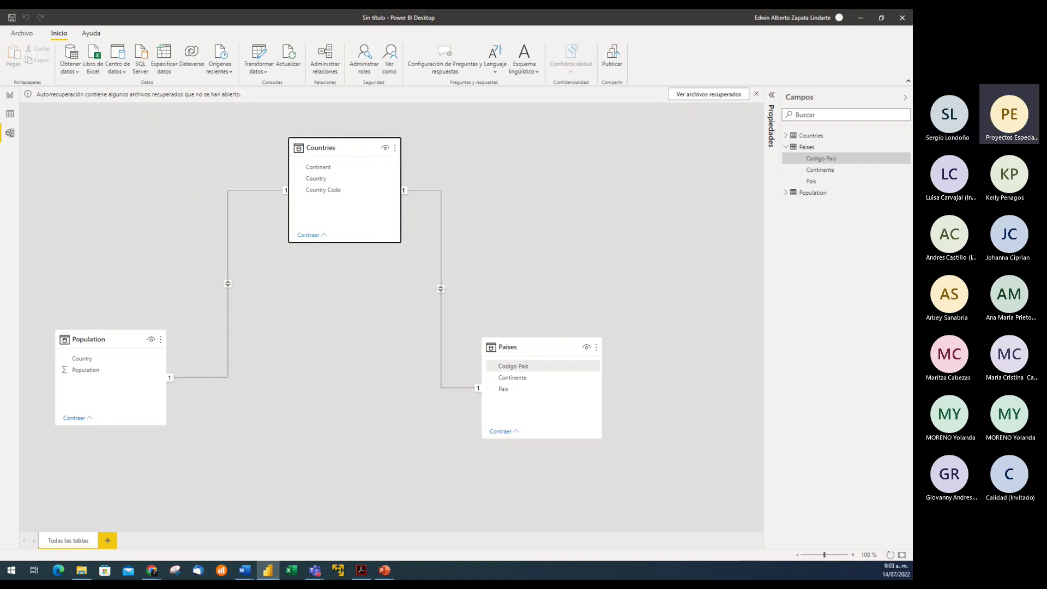
left_click(315, 570)
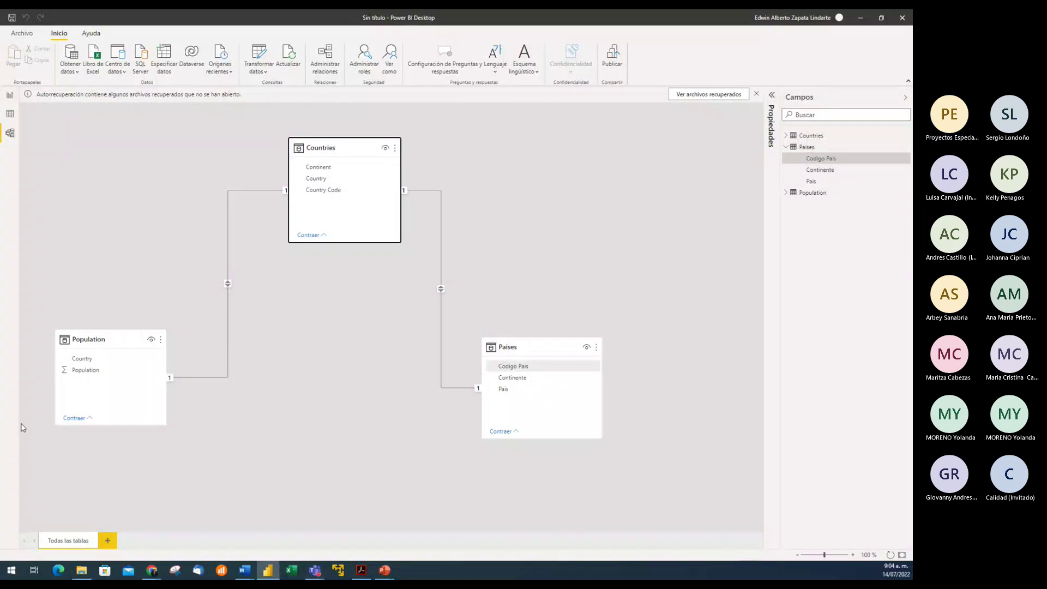
key("alt+Tab")
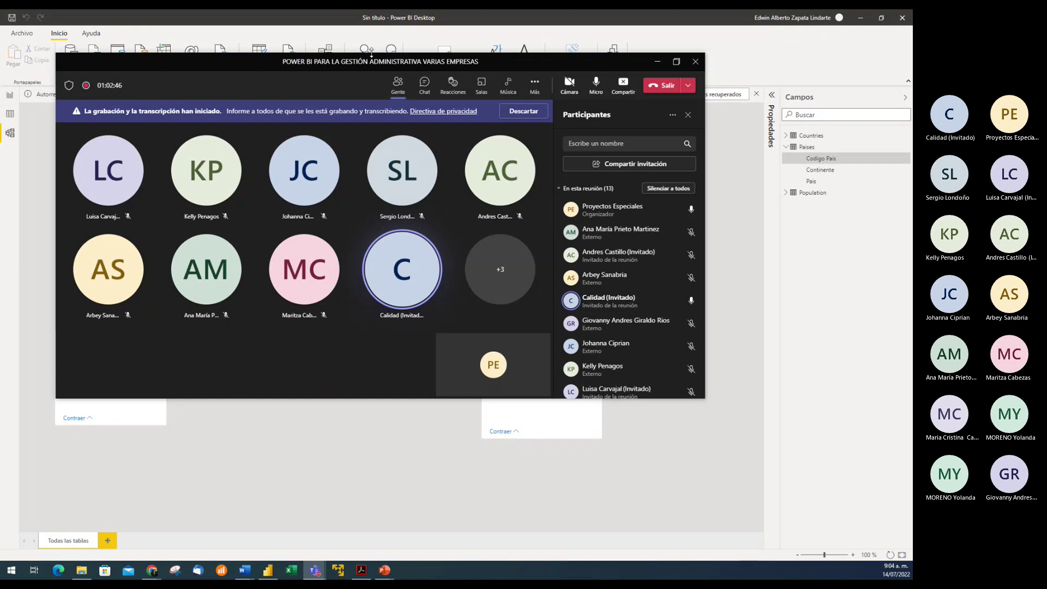
left_click_drag(372, 61, 0, 48)
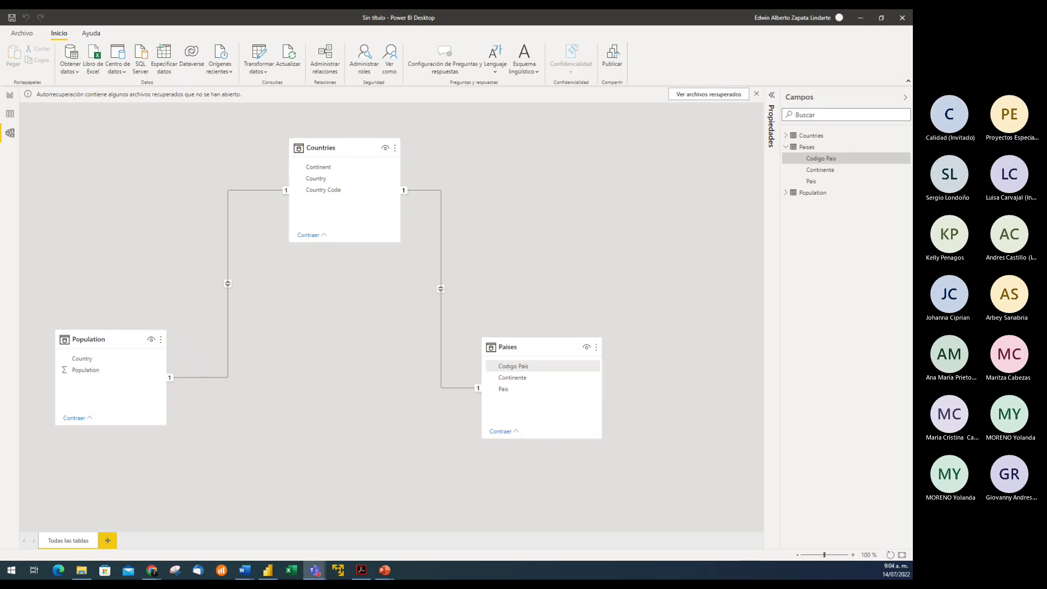
- Raise the Population and Paises tables in the model diagram so they sit only slightly lower than Countries
mouse_move(100, 337)
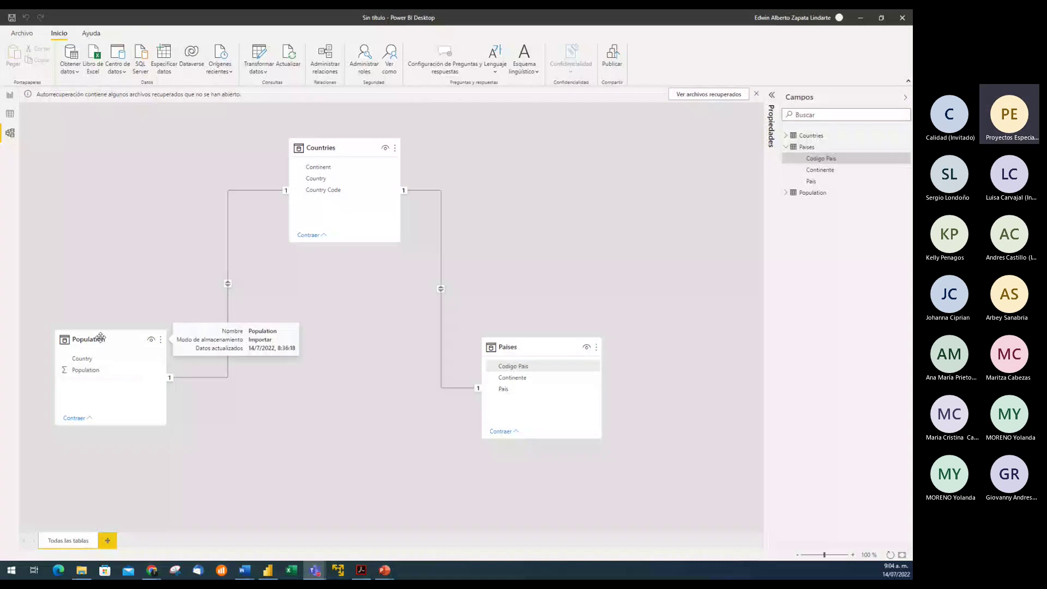
left_click_drag(100, 336, 105, 207)
left_click_drag(516, 346, 525, 224)
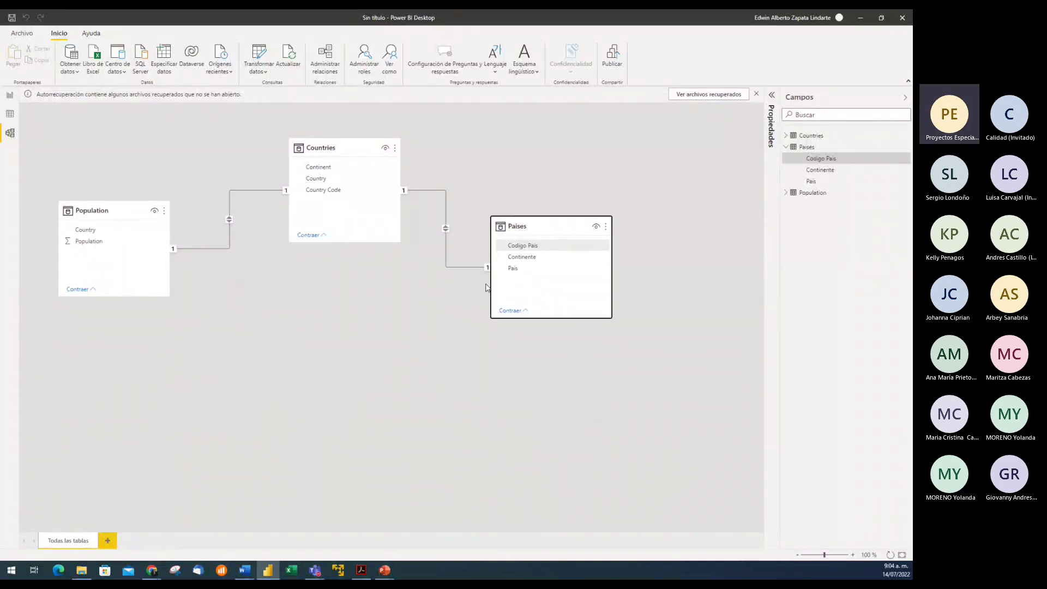
mouse_move(338, 143)
left_click(541, 249)
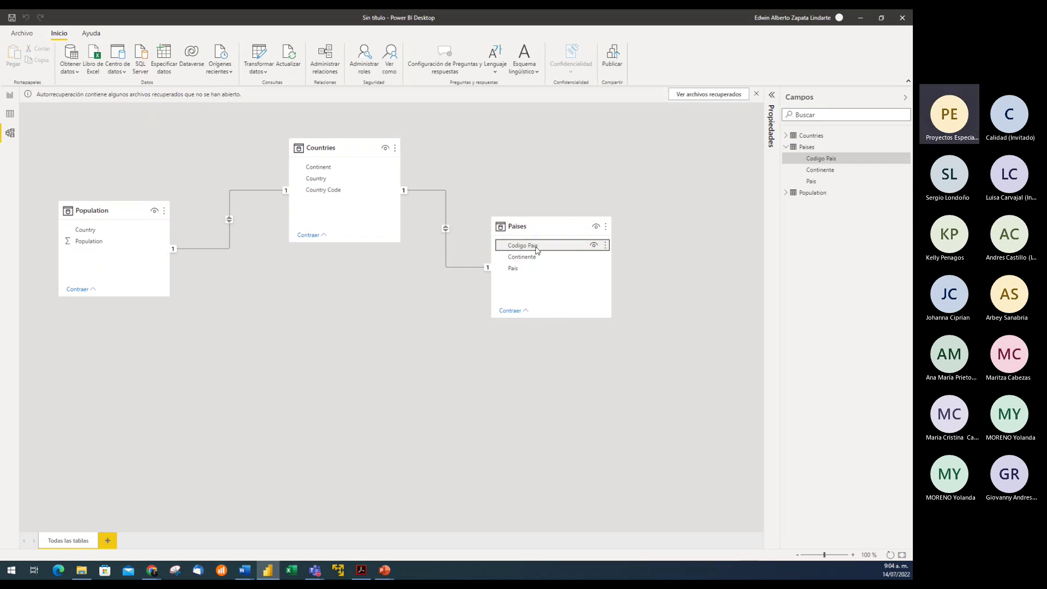
left_click_drag(537, 250, 348, 193)
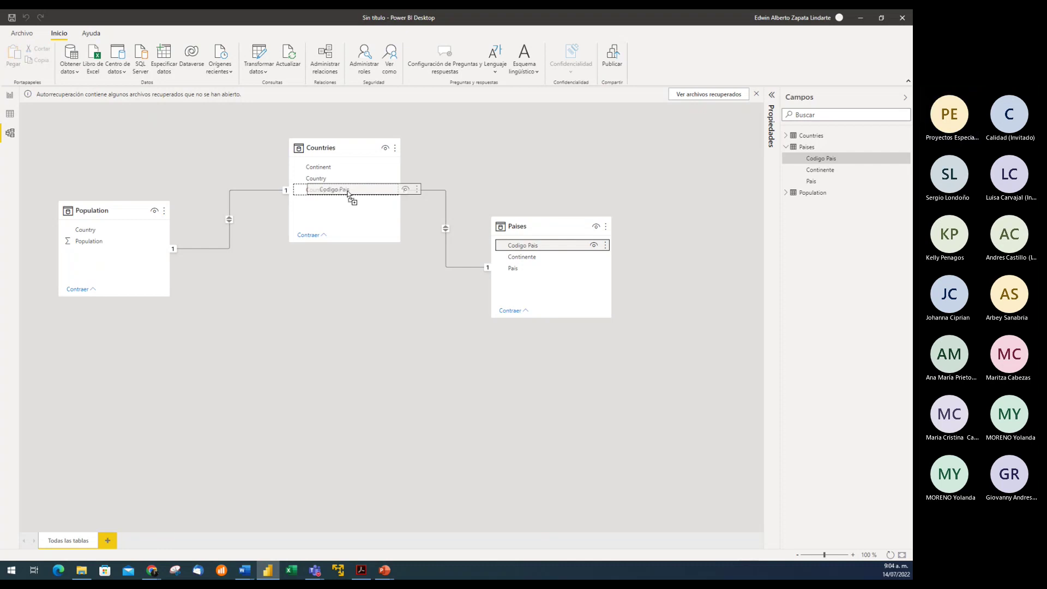
left_click_drag(348, 194, 532, 248)
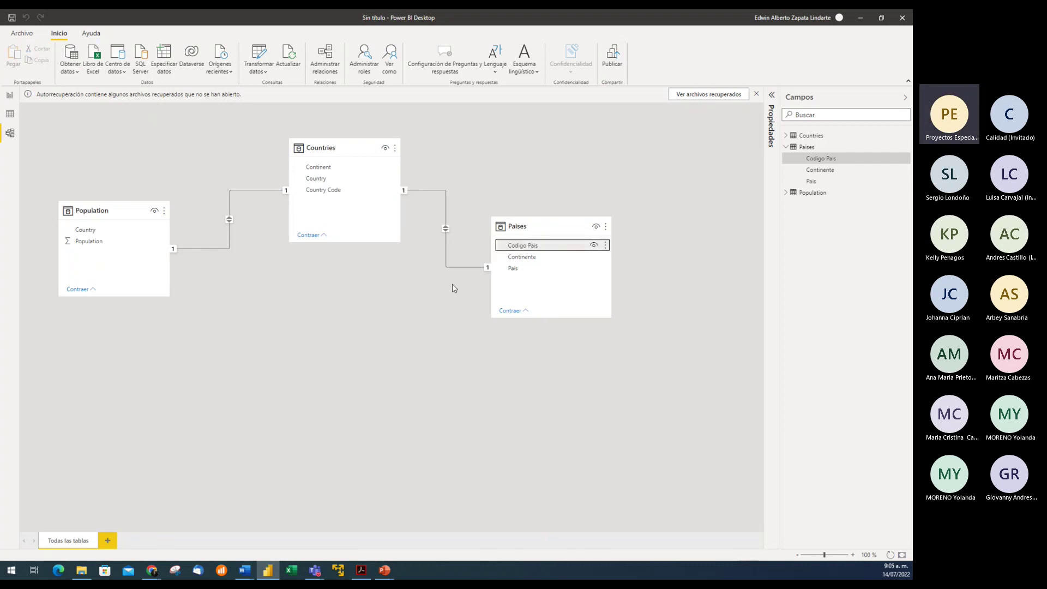
left_click(113, 213)
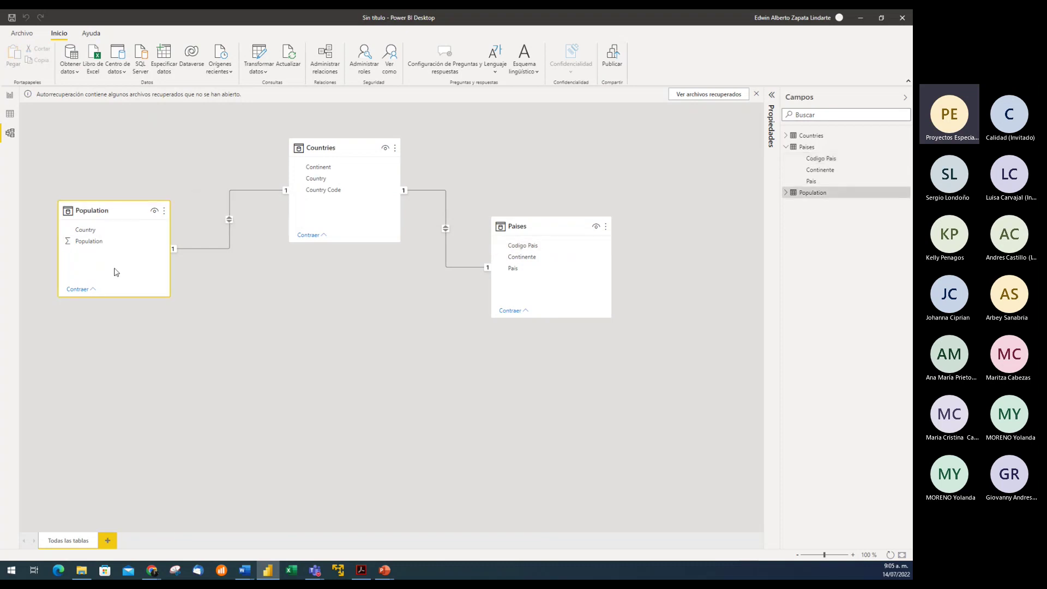
left_click(92, 231)
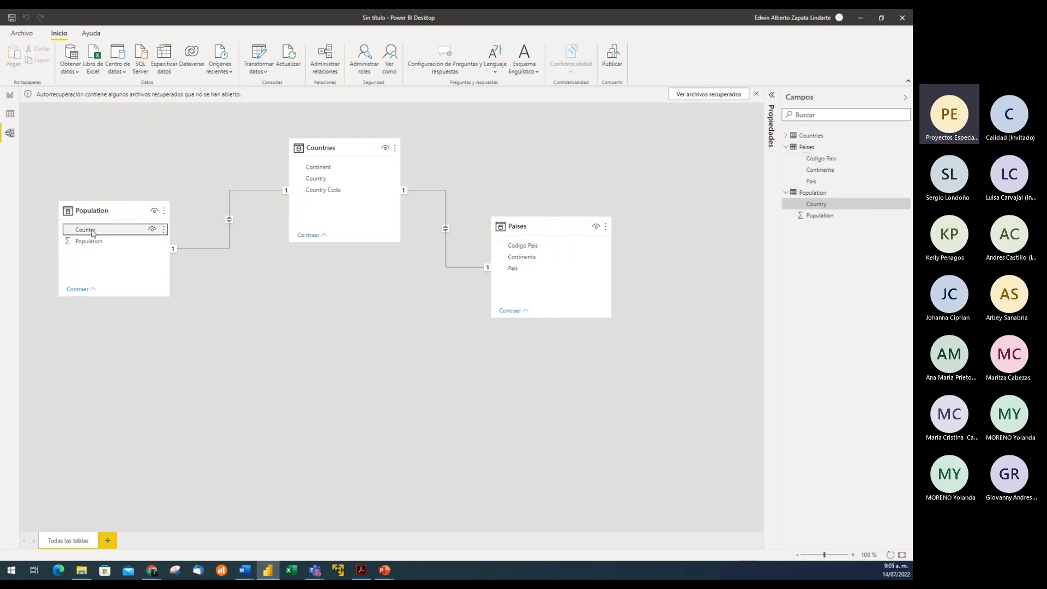
mouse_move(90, 232)
left_mouse_down()
mouse_move(273, 175)
mouse_move(307, 181)
mouse_move(88, 229)
left_mouse_up()
- Shift the Countries table slightly left in the model diagram and move Paises up a little, leaving nothing selected
left_click_drag(331, 142, 325, 143)
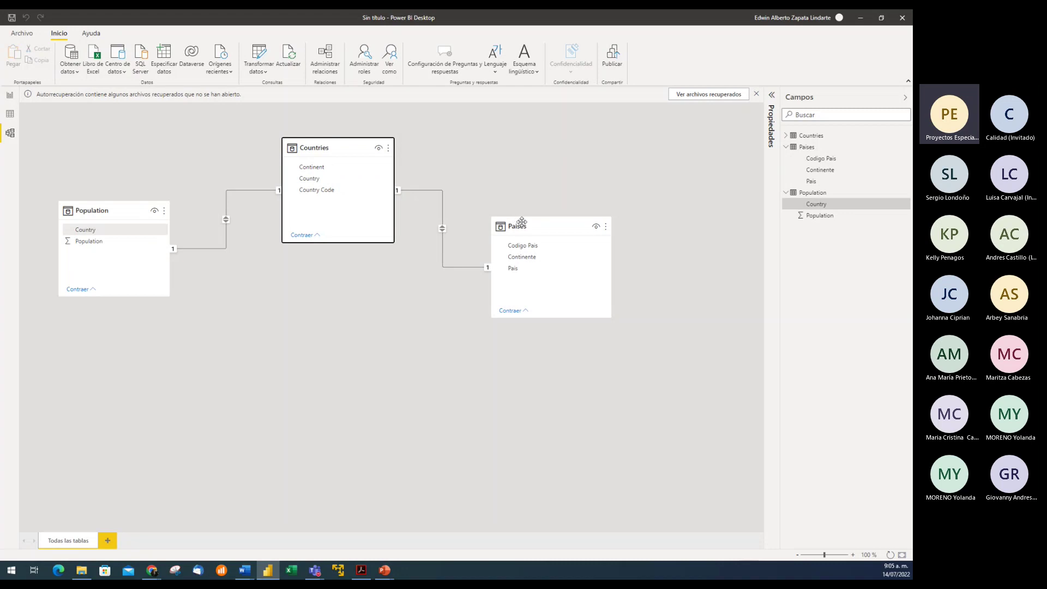
left_click_drag(524, 220, 522, 198)
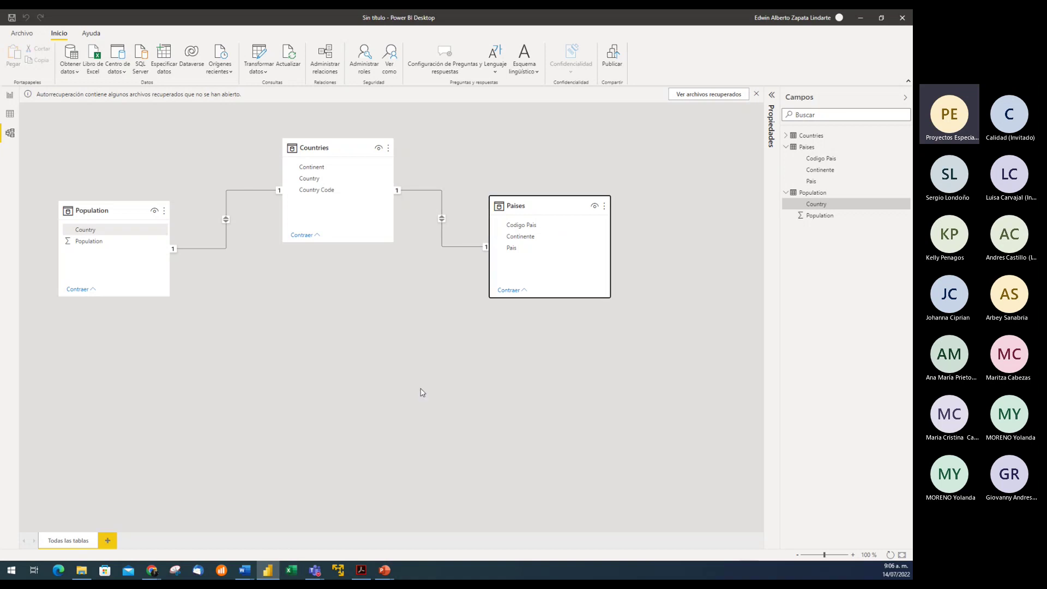
left_click(445, 368)
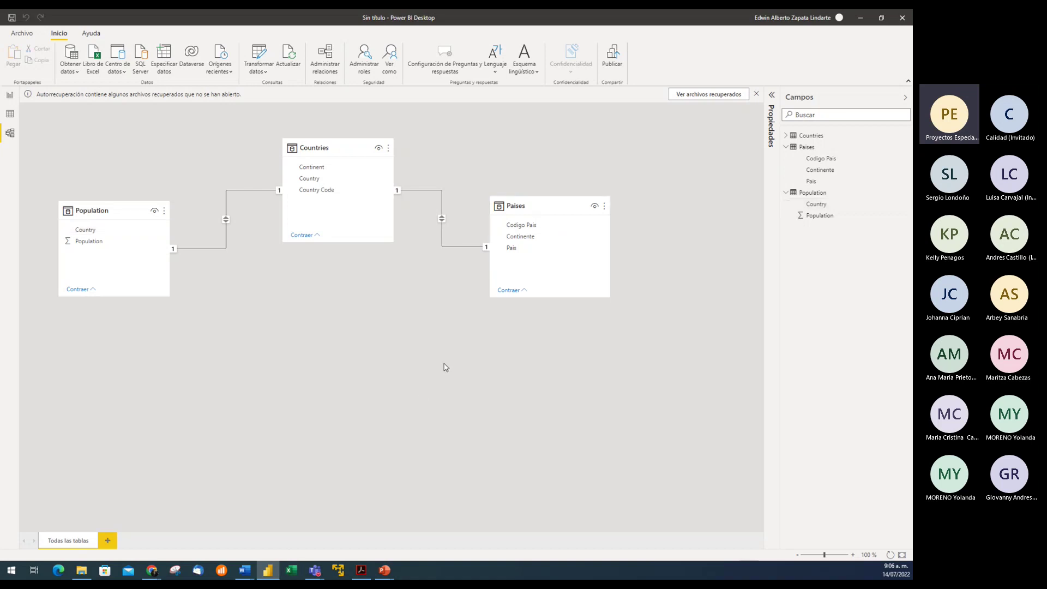
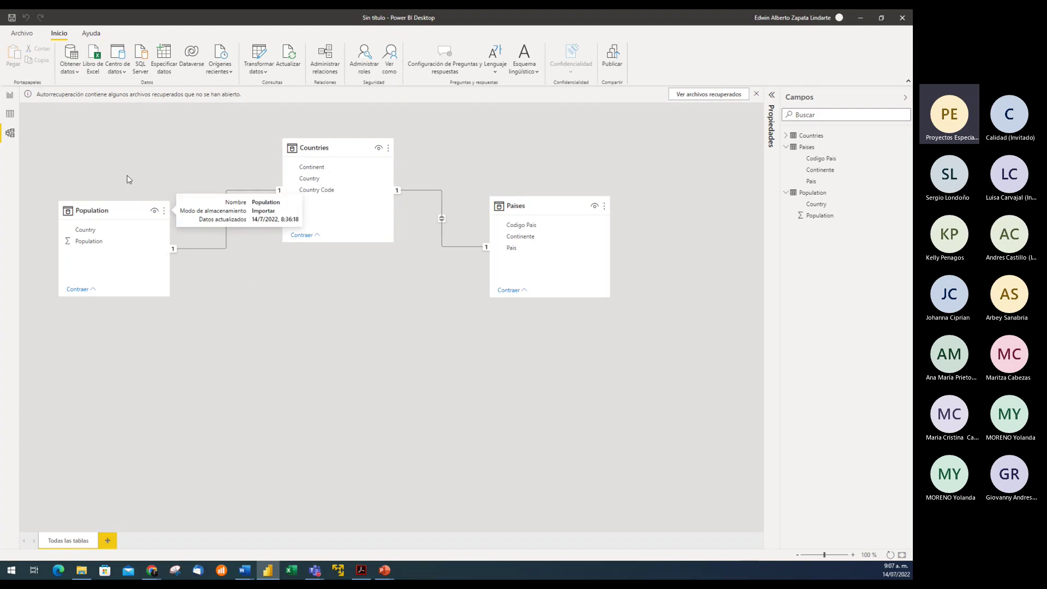
- Remove Country Code and the Country field of Population from the table visual on the report page
left_click(9, 95)
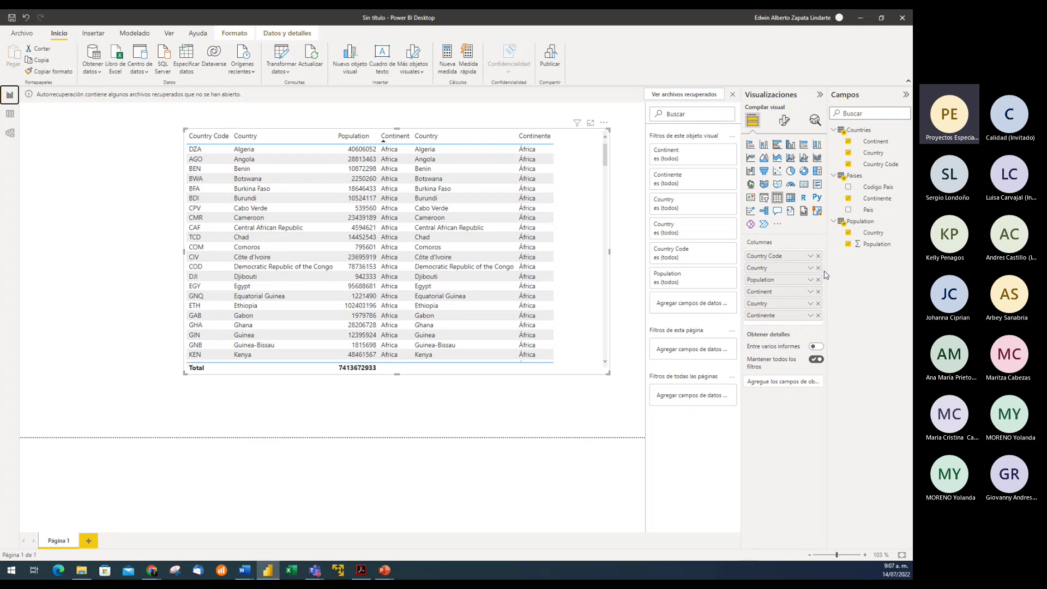
left_click(819, 256)
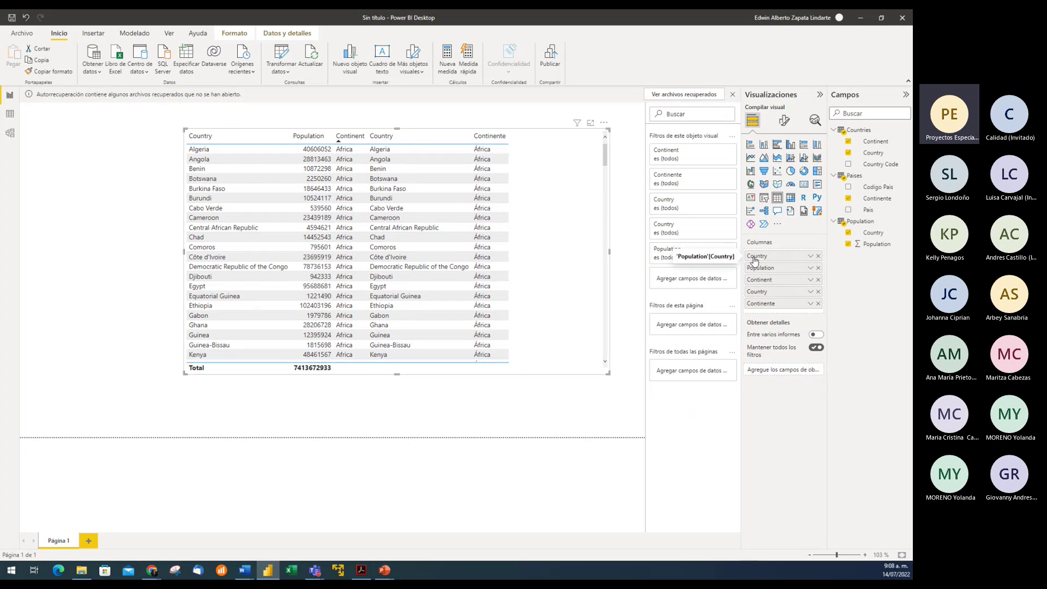
left_click(819, 257)
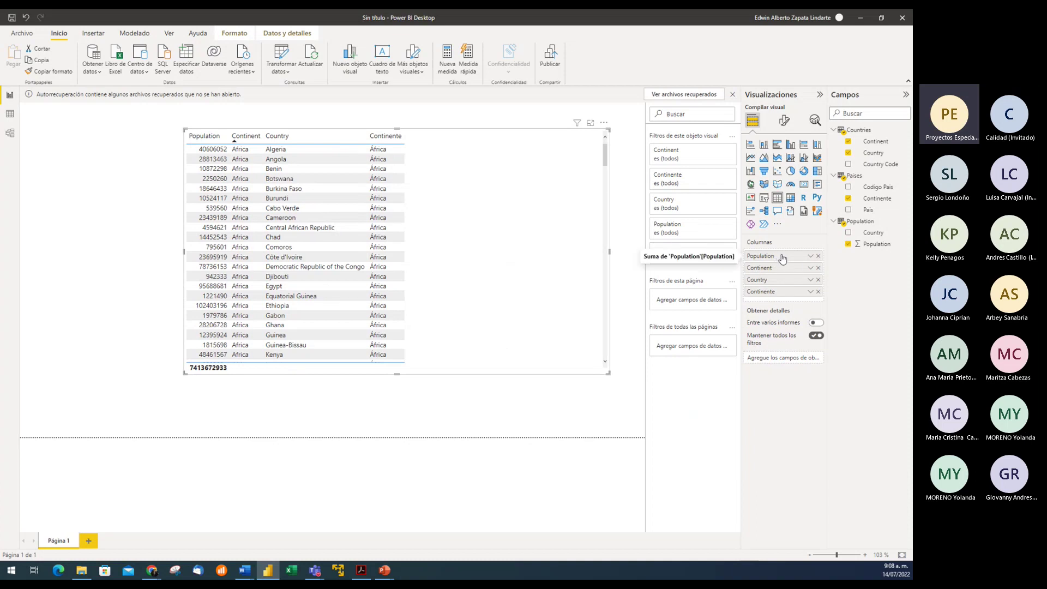
- Make Population the last column of the table visual and remove the Continent and Country fields of Countries
left_click_drag(782, 258, 781, 298)
left_click_drag(781, 304, 782, 305)
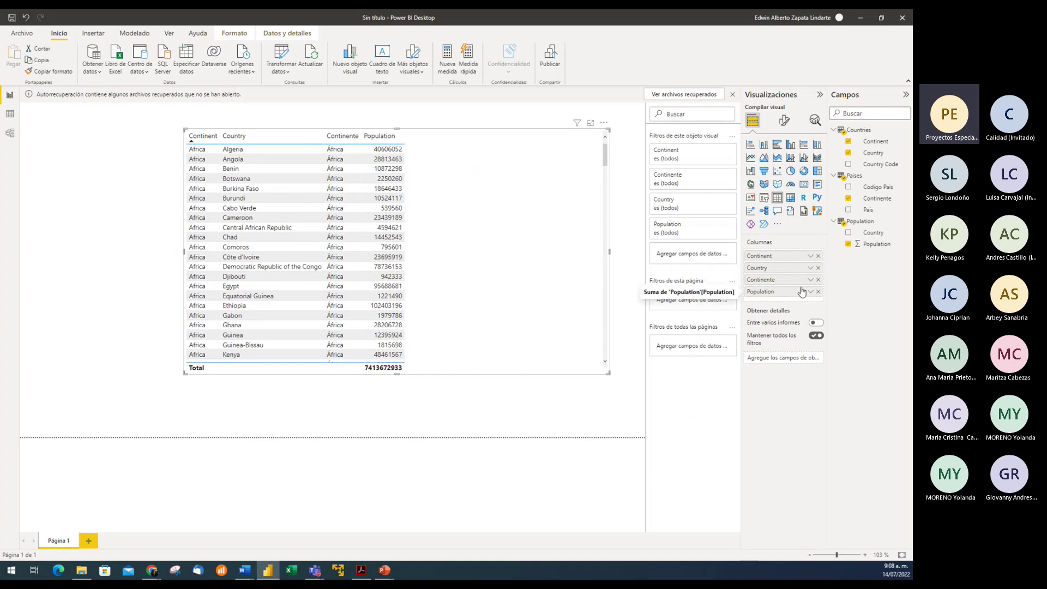
left_click(819, 257)
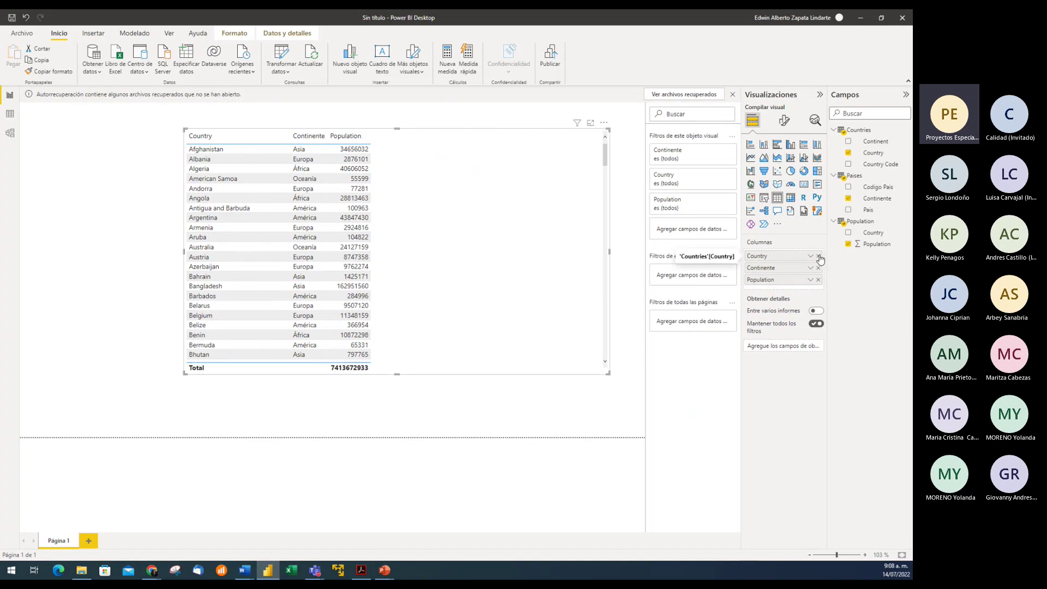
left_click(819, 256)
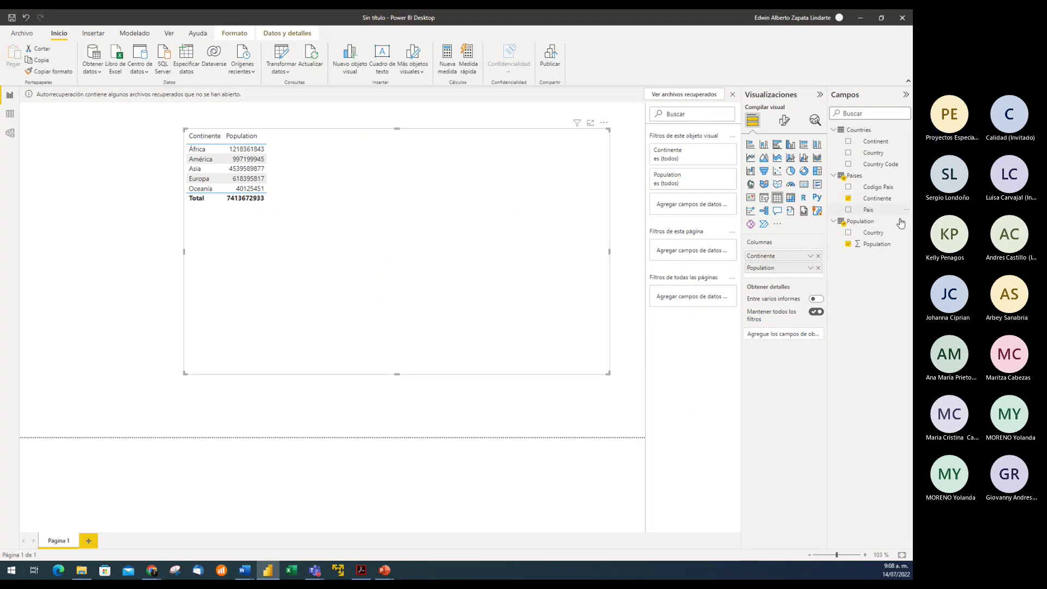
- Add the Pais field of Paises between Continente and Population in the table visual, and narrow the visual to fit its columns
left_click_drag(879, 211, 799, 270)
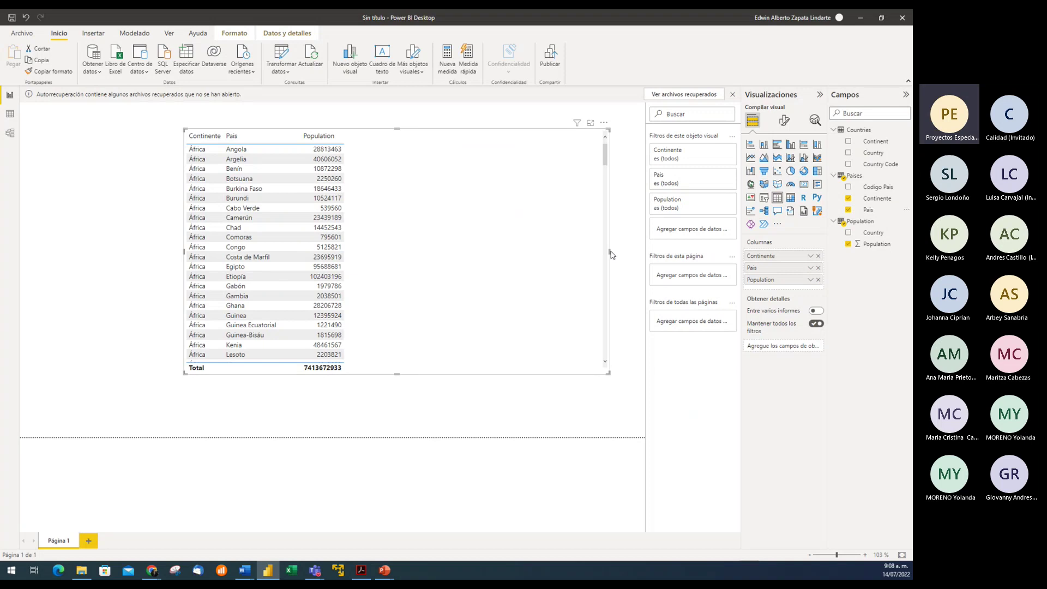
left_click_drag(611, 255, 434, 253)
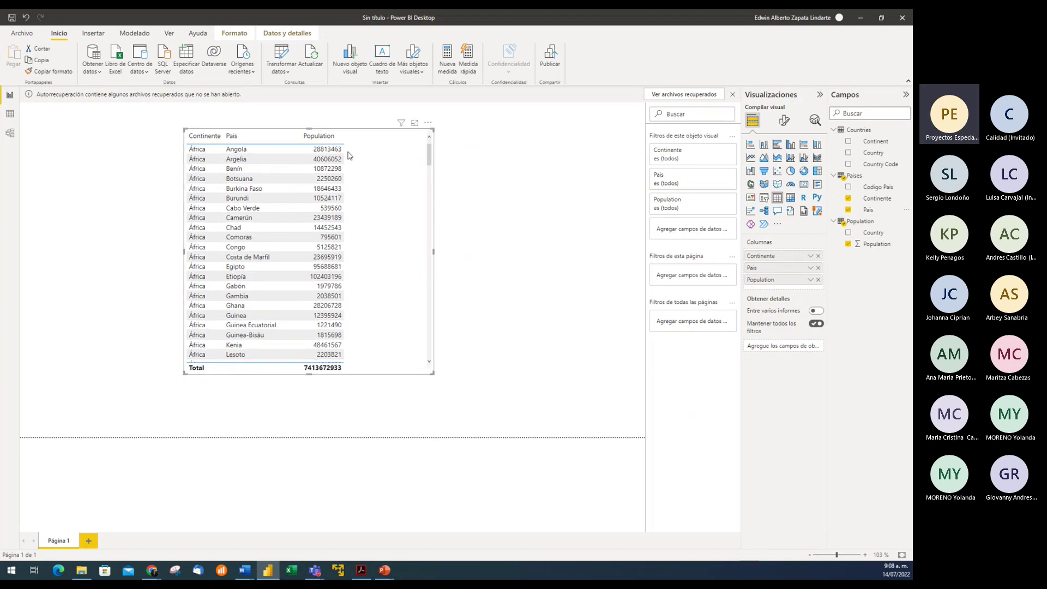
- Move the table visual toward the middle of the report page and sort it by Population in descending order
left_click_drag(355, 138, 463, 155)
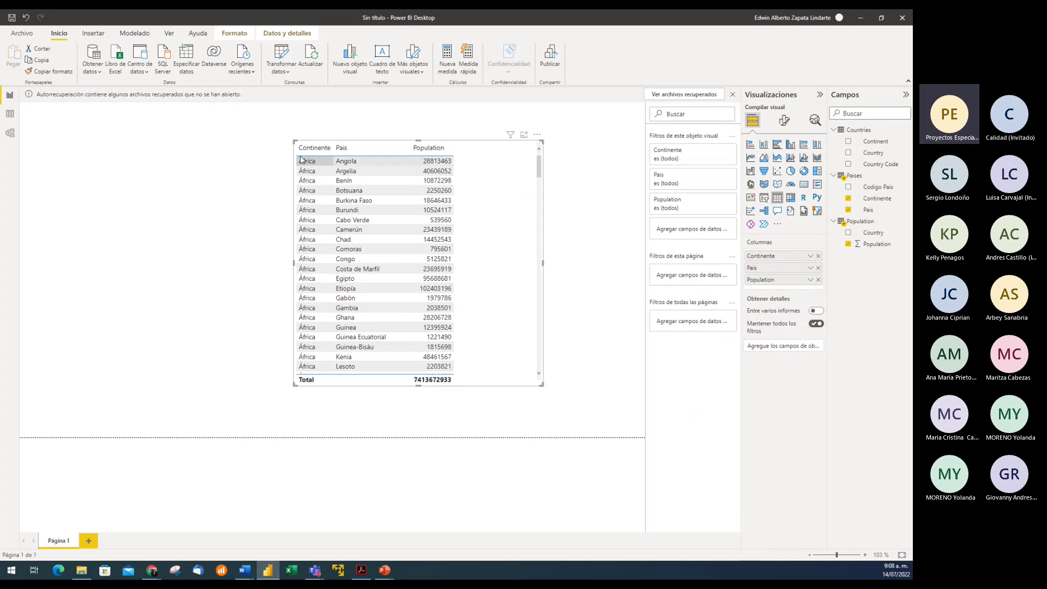
left_click(438, 153)
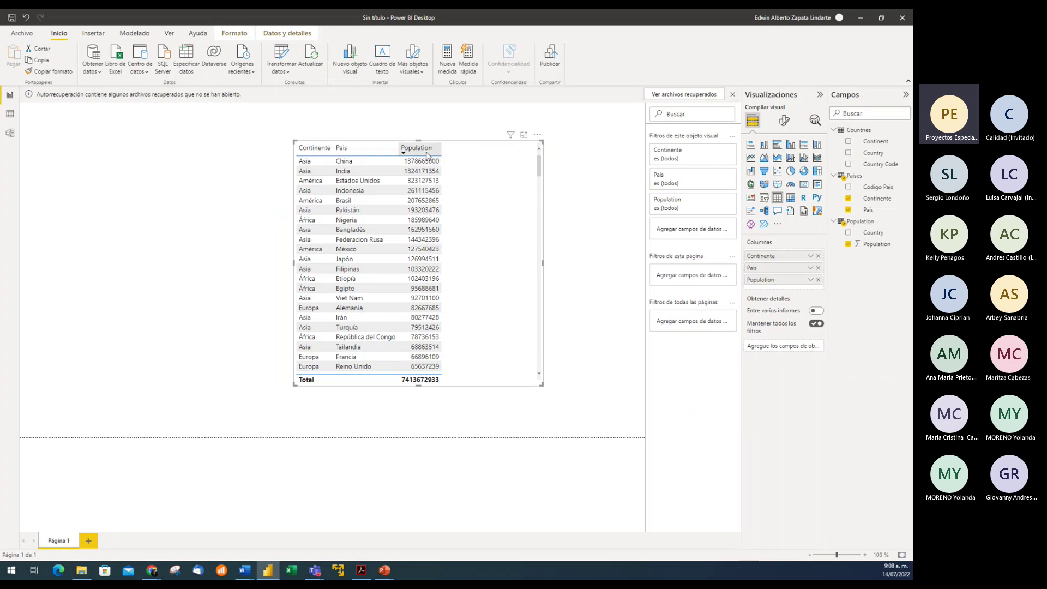
left_click(426, 155)
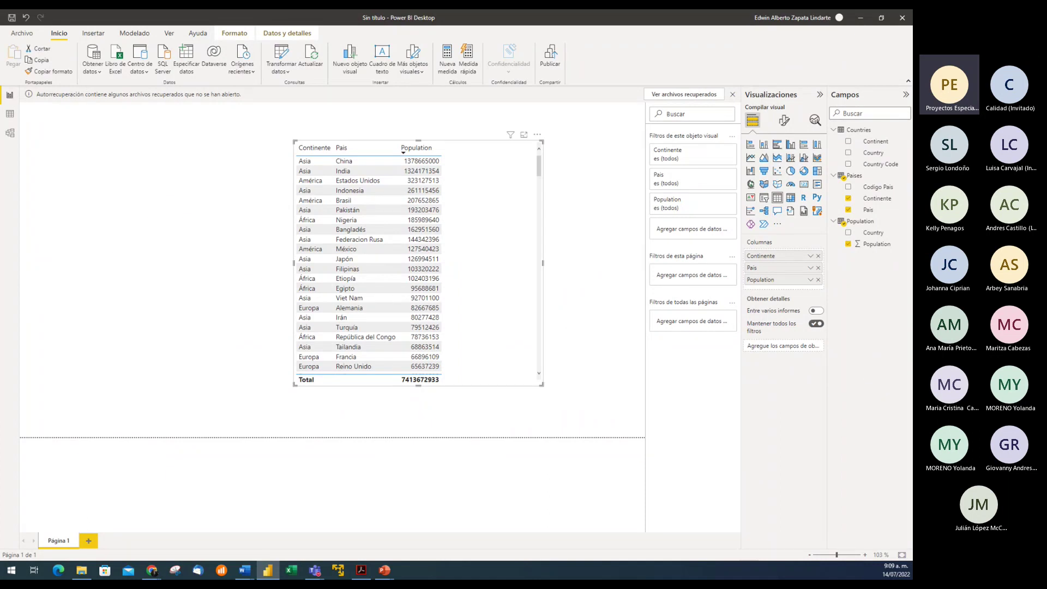
- Show the model diagram with the table relationships, and switch to the Teams meeting window at full size
key("alt+Tab")
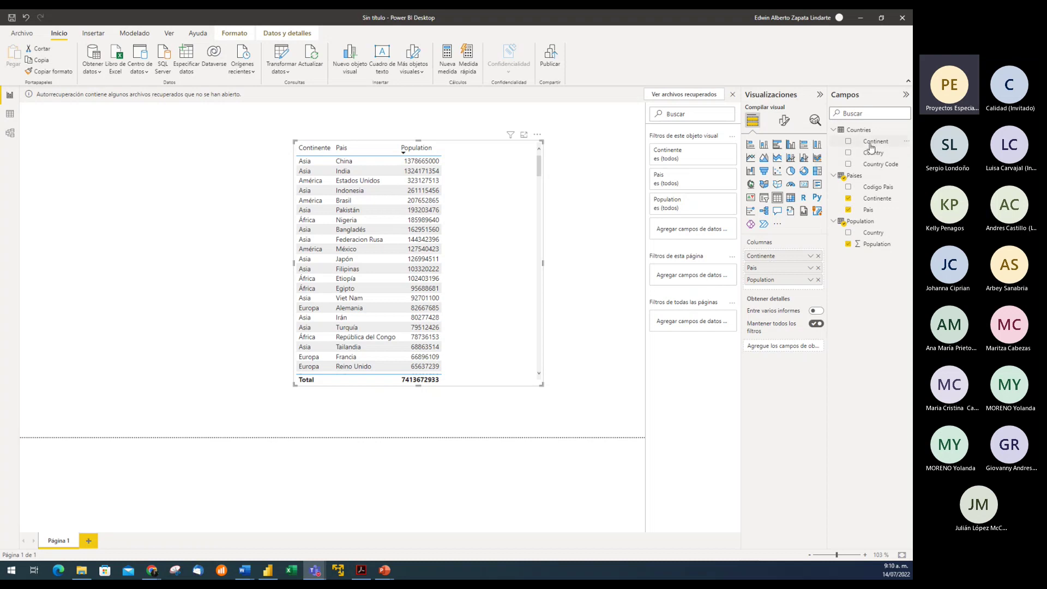
left_click(11, 135)
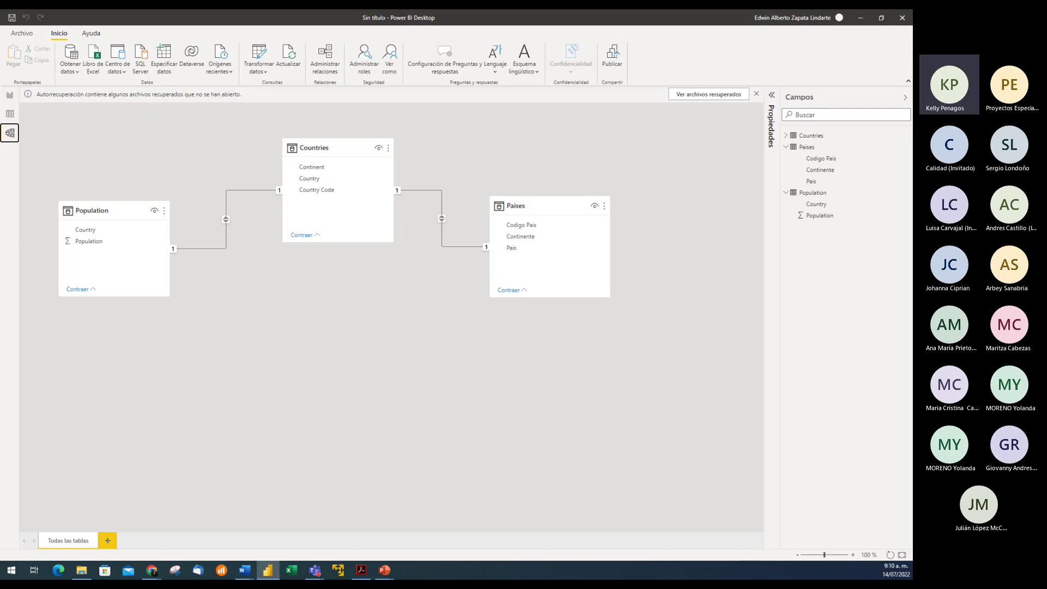
key("alt+Tab")
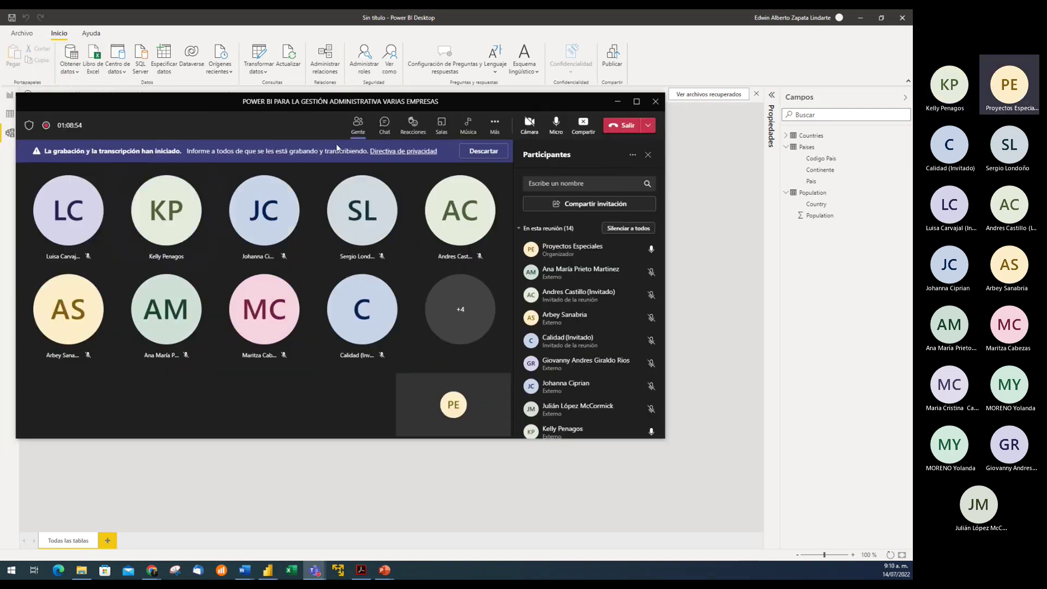
left_click(638, 102)
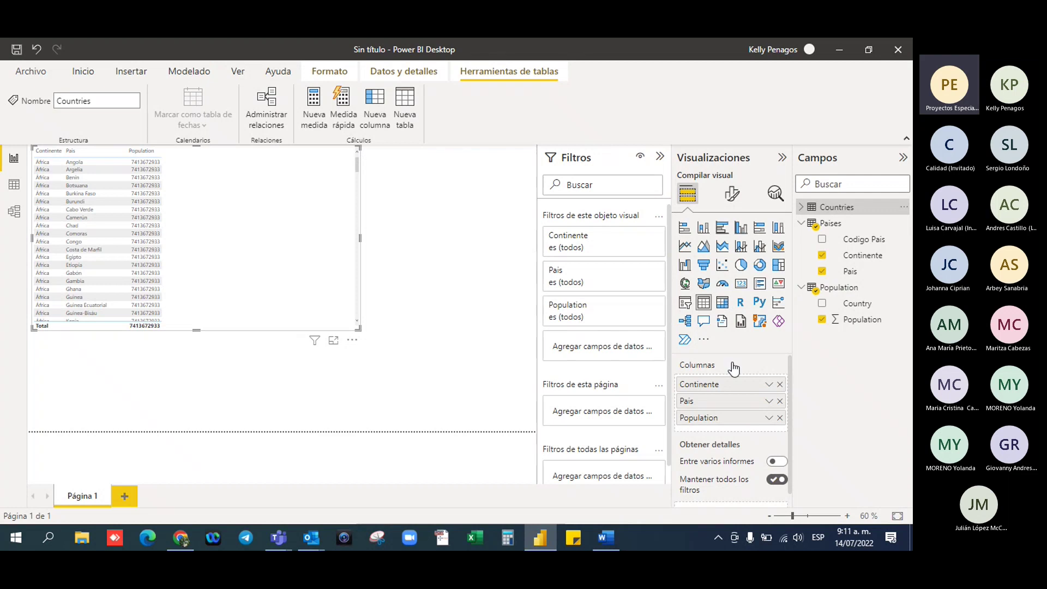
- Show the model diagram and collapse the fields pane to give the three tables more room
left_click(17, 217)
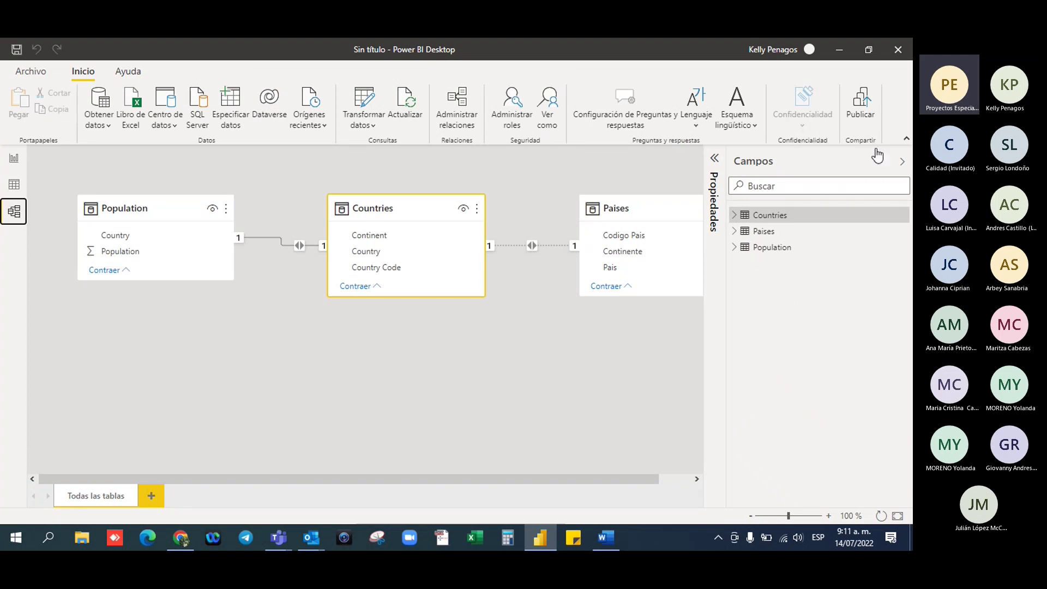
left_click(902, 161)
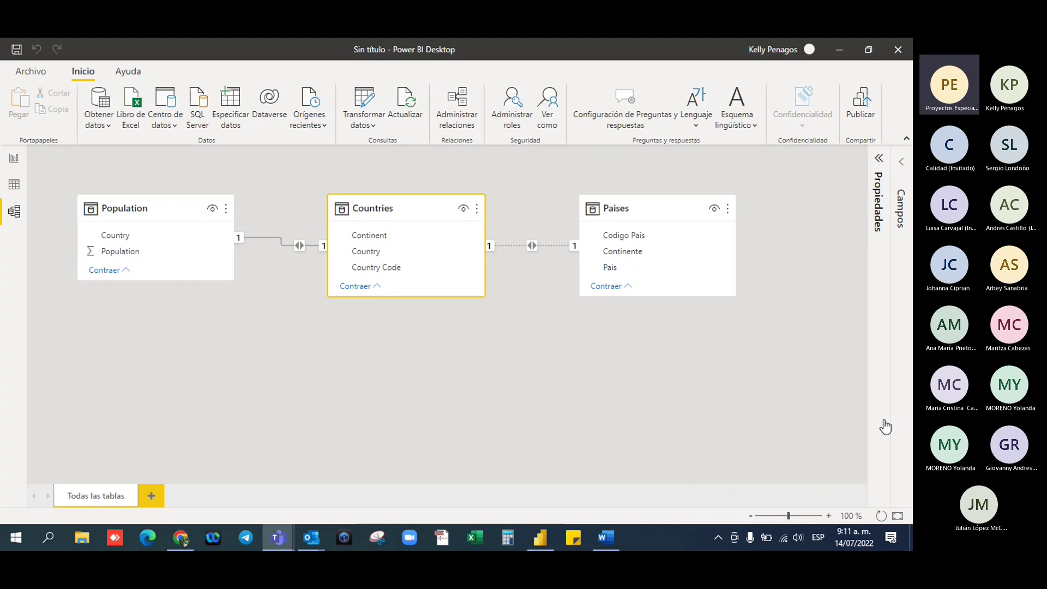
left_click(845, 460)
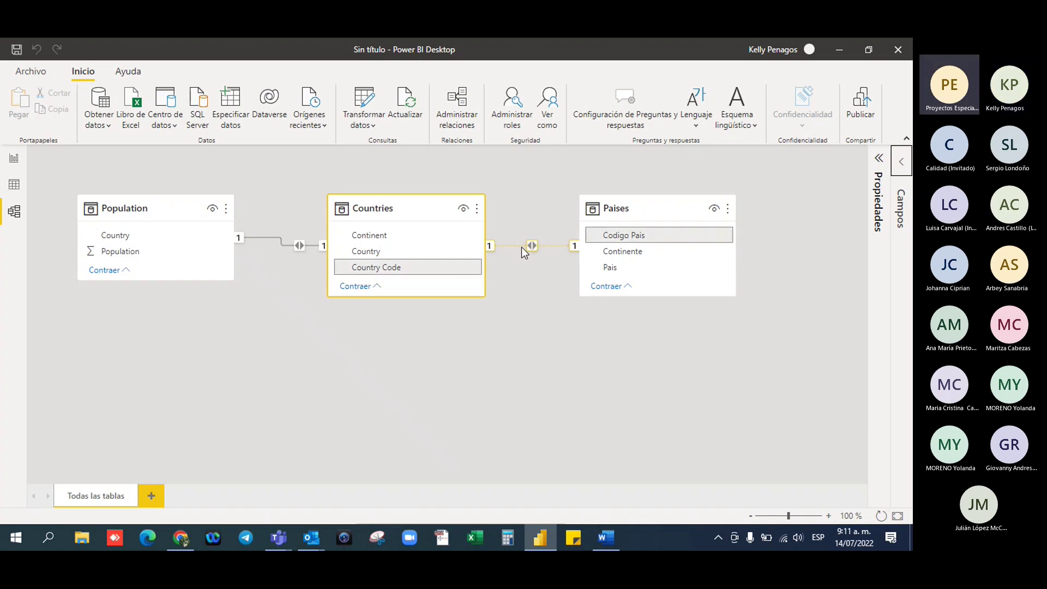
- Activate the one-to-one relationship between Codigo Pais of Paises and Country Code of Countries
right_click(551, 245)
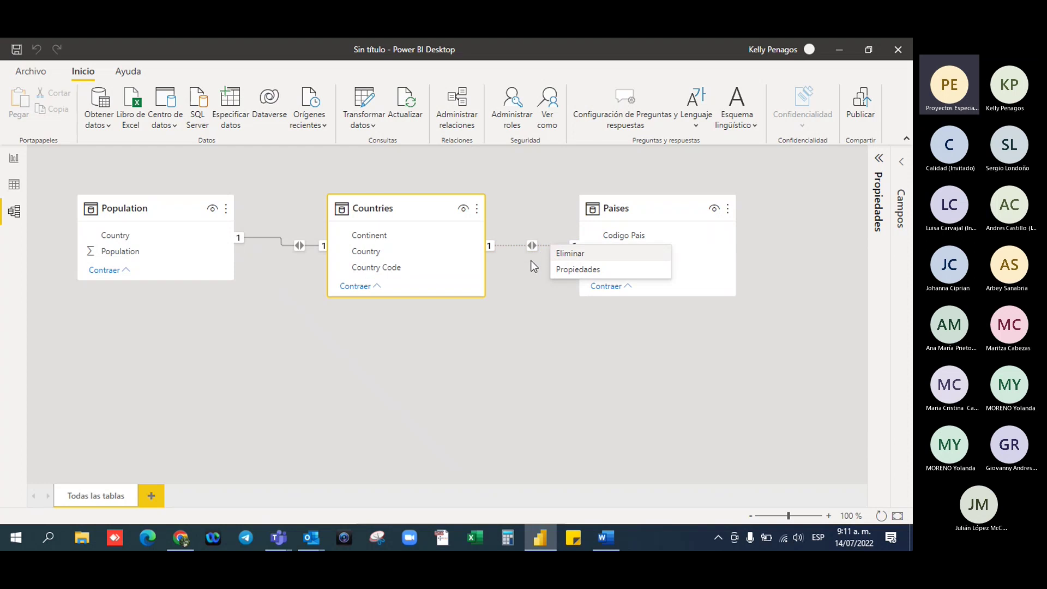
left_click(531, 261)
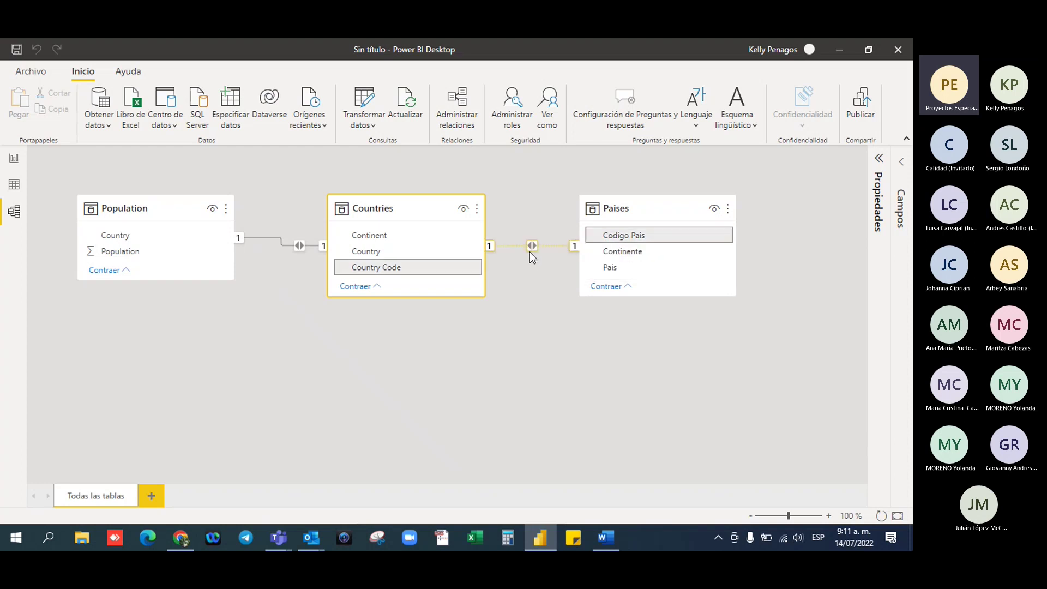
right_click(538, 248)
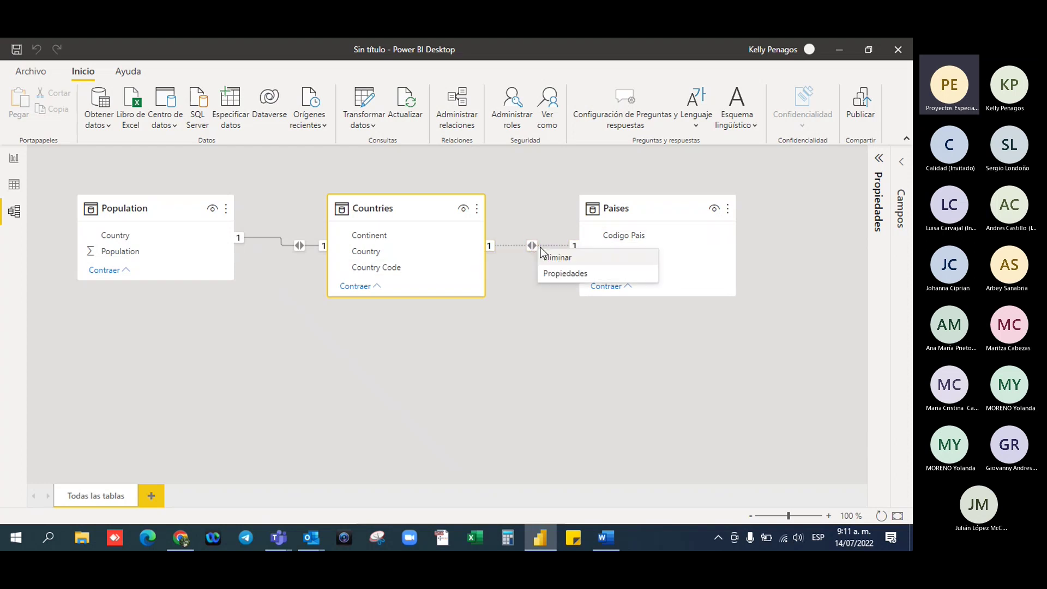
left_click(565, 272)
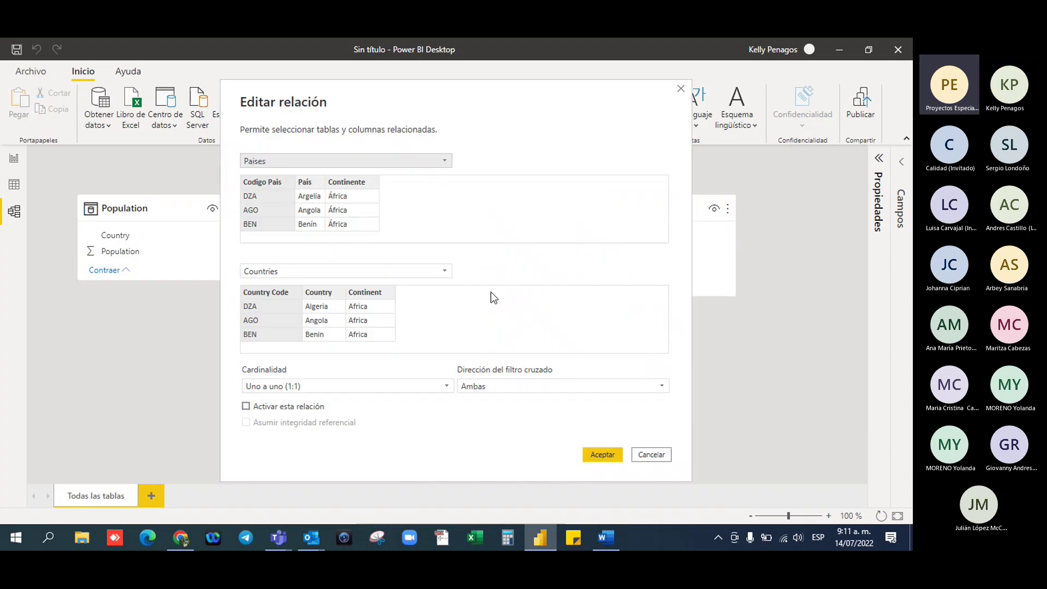
left_click(246, 407)
left_click(599, 457)
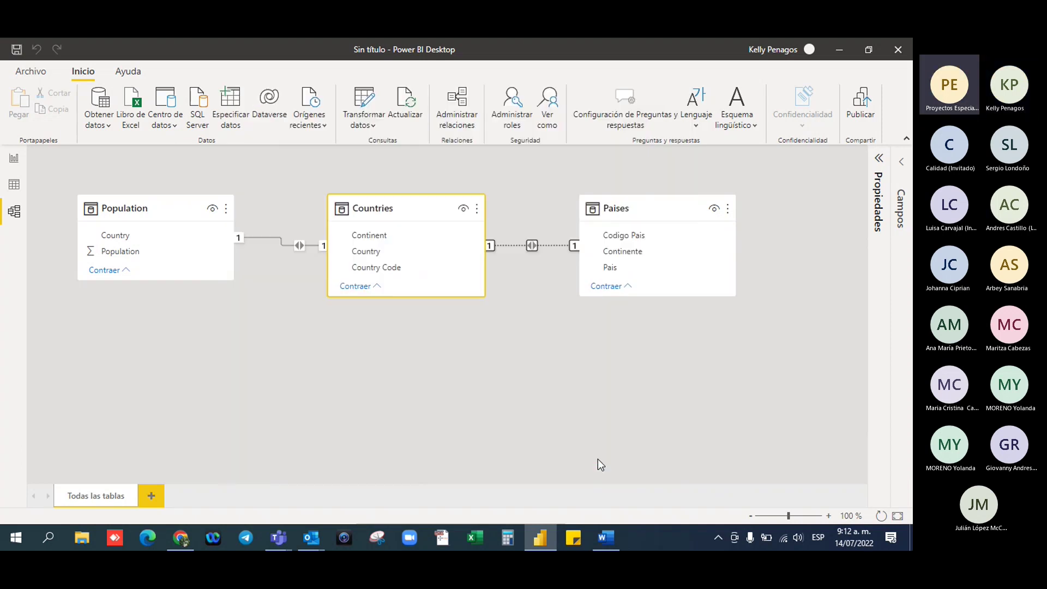
- Sort the table visual on the report page by Population in descending order, and stop sharing the screen in the Teams meeting
left_click(14, 159)
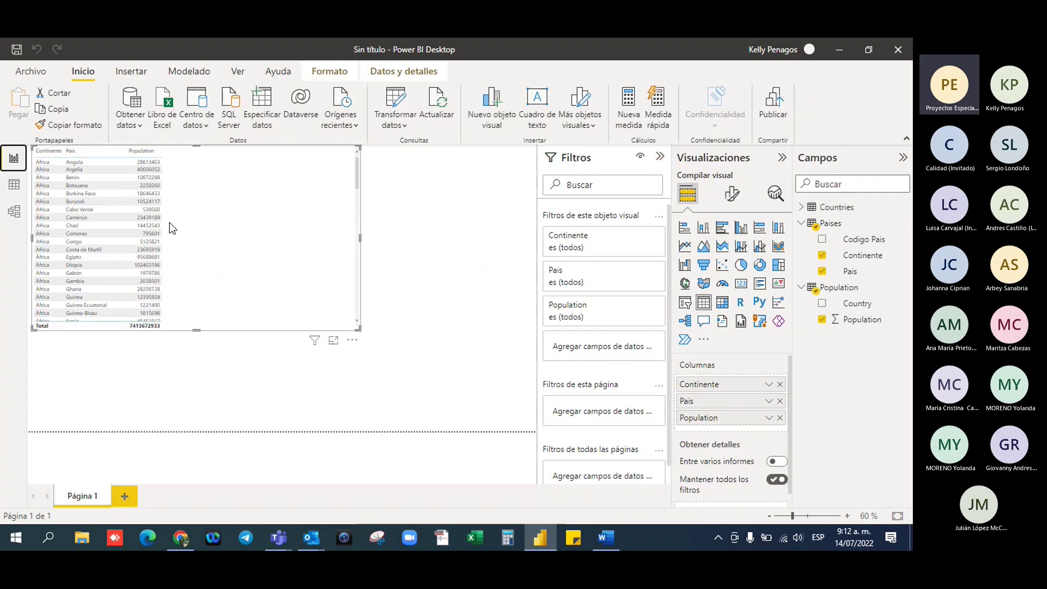
left_click(137, 151)
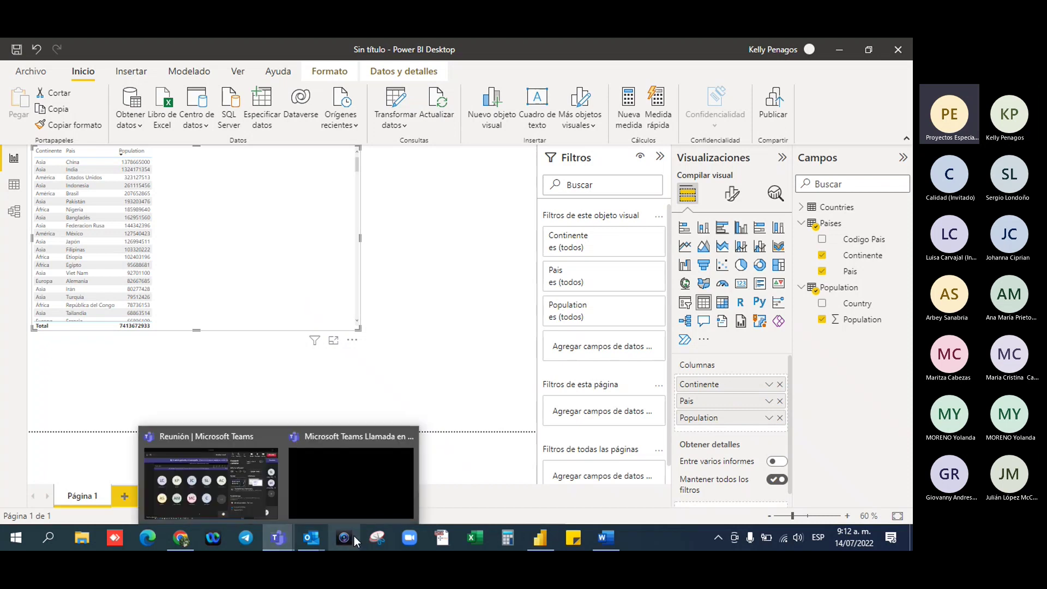
left_click(258, 486)
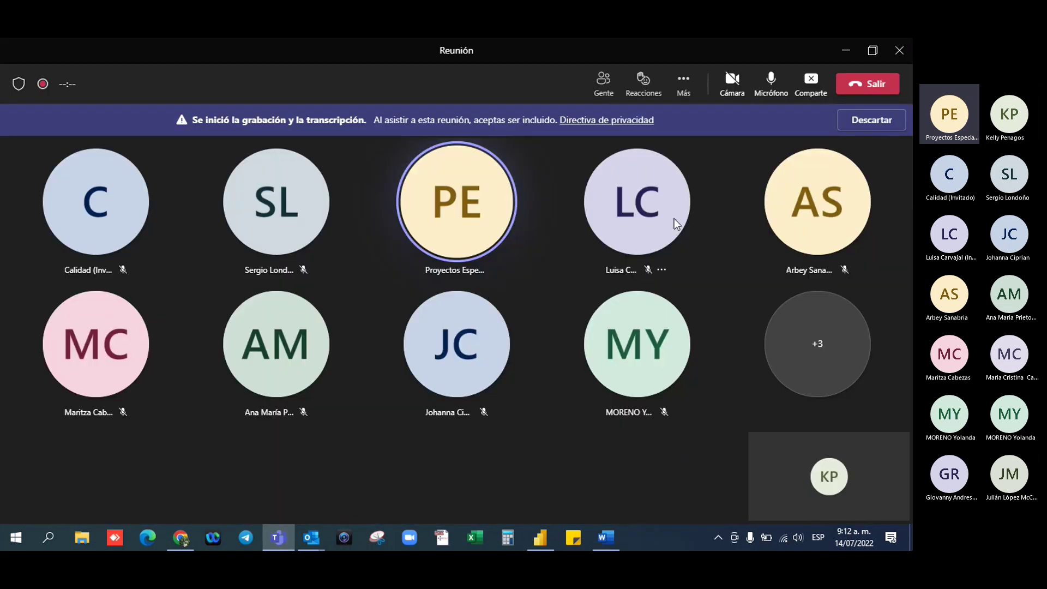
left_click(809, 93)
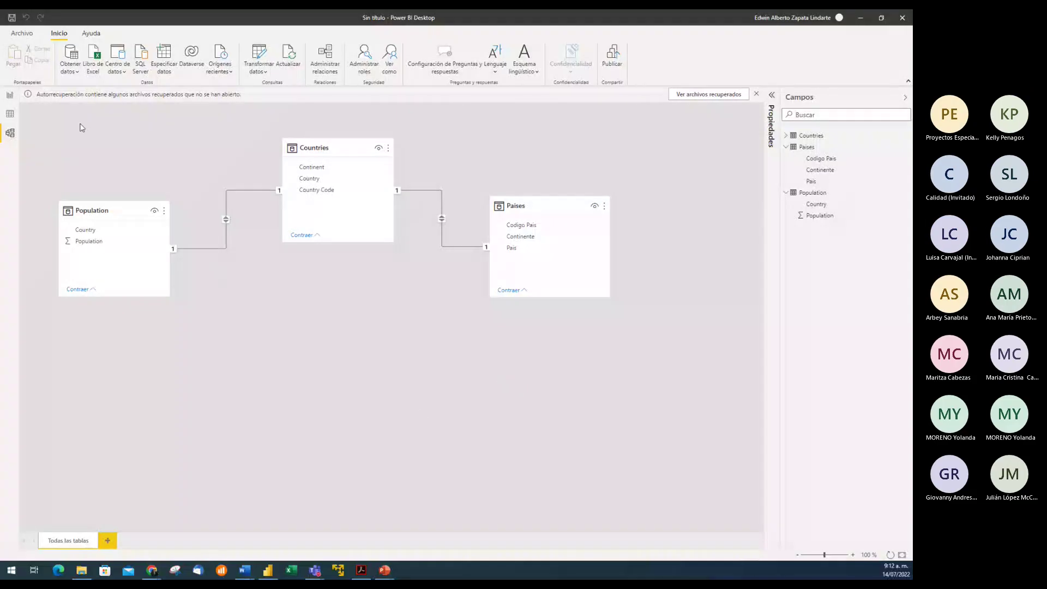
- Review the activation setting of the relationship between Countries and Paises with the dialog moved off the diagram, and cancel without changes
left_click(9, 96)
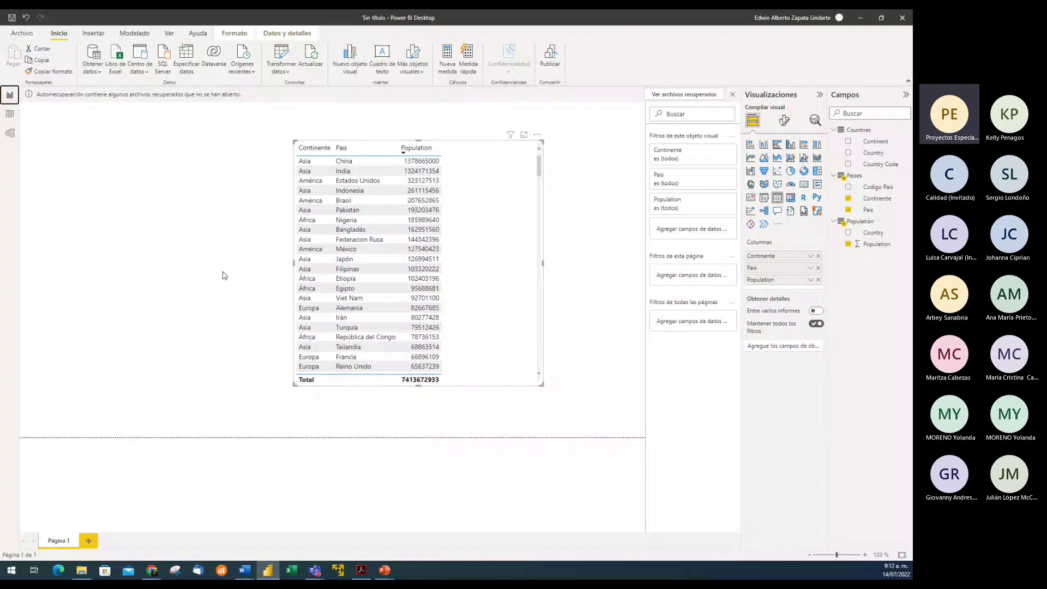
left_click(9, 135)
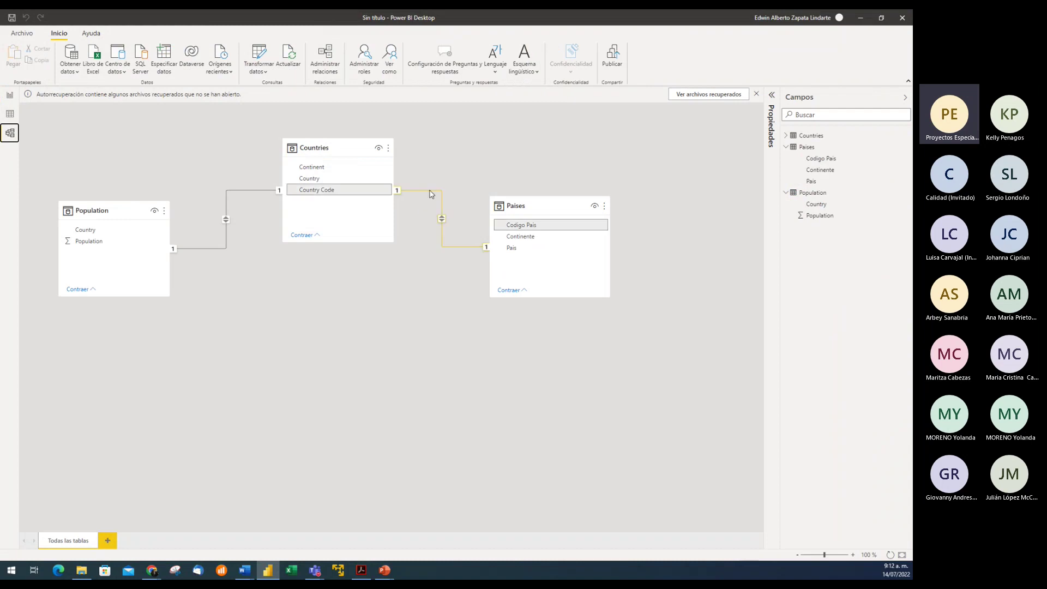
right_click(431, 194)
left_click(450, 212)
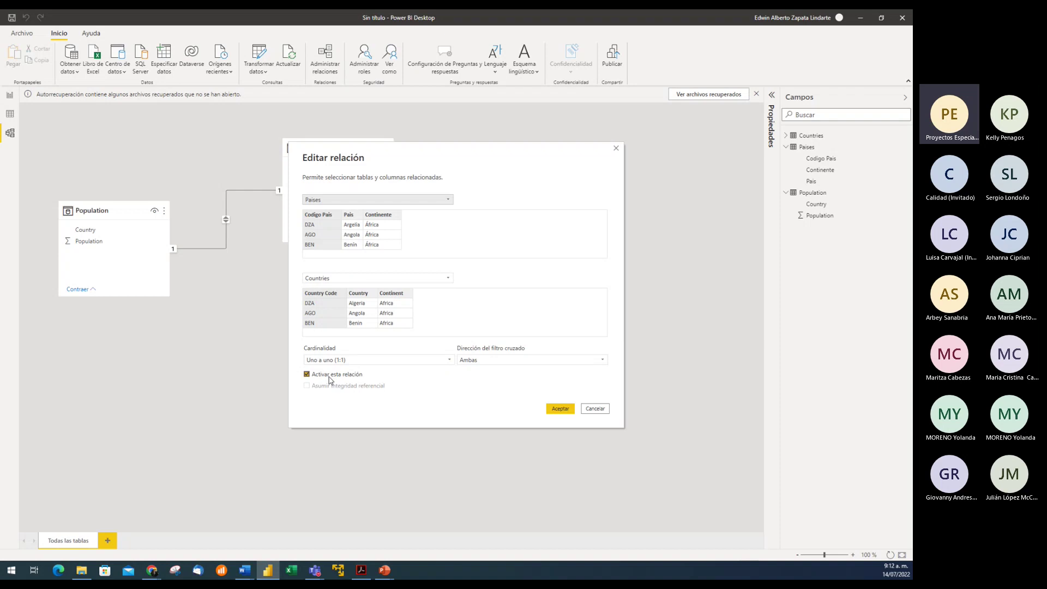
left_click_drag(453, 158, 707, 141)
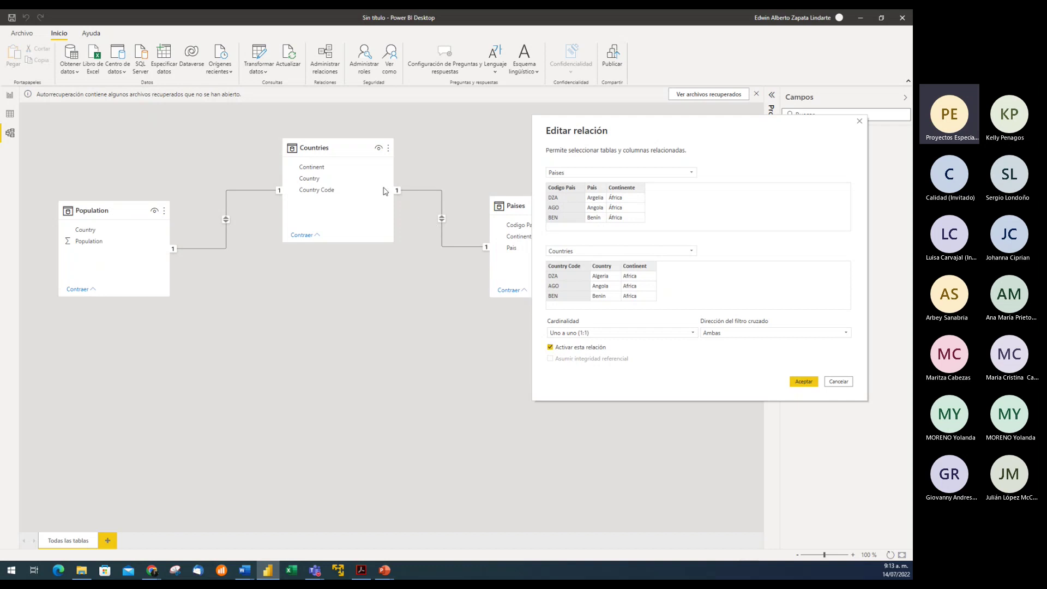
left_click(551, 348)
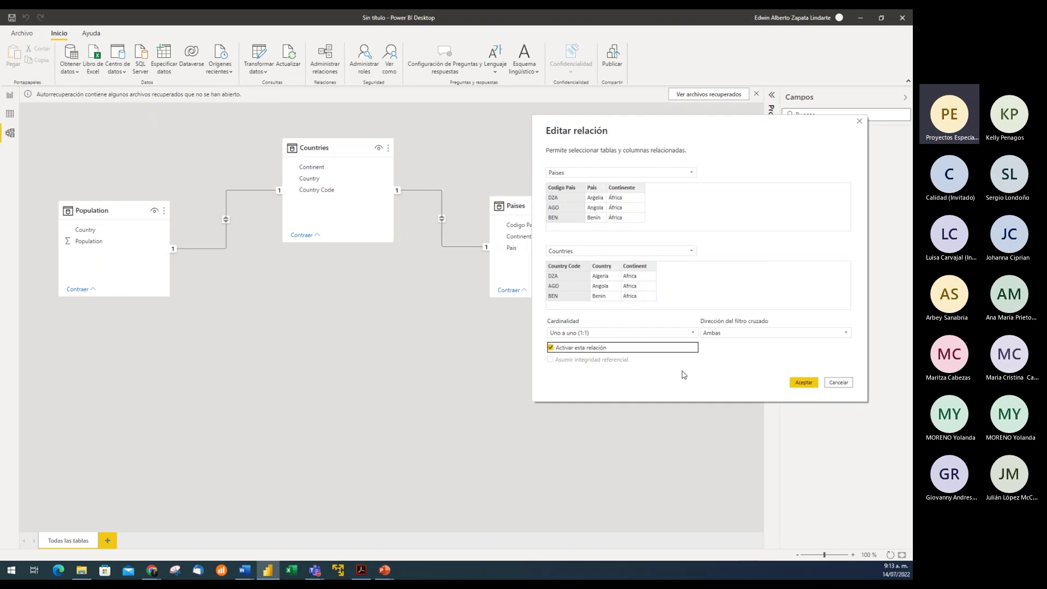
left_click(838, 382)
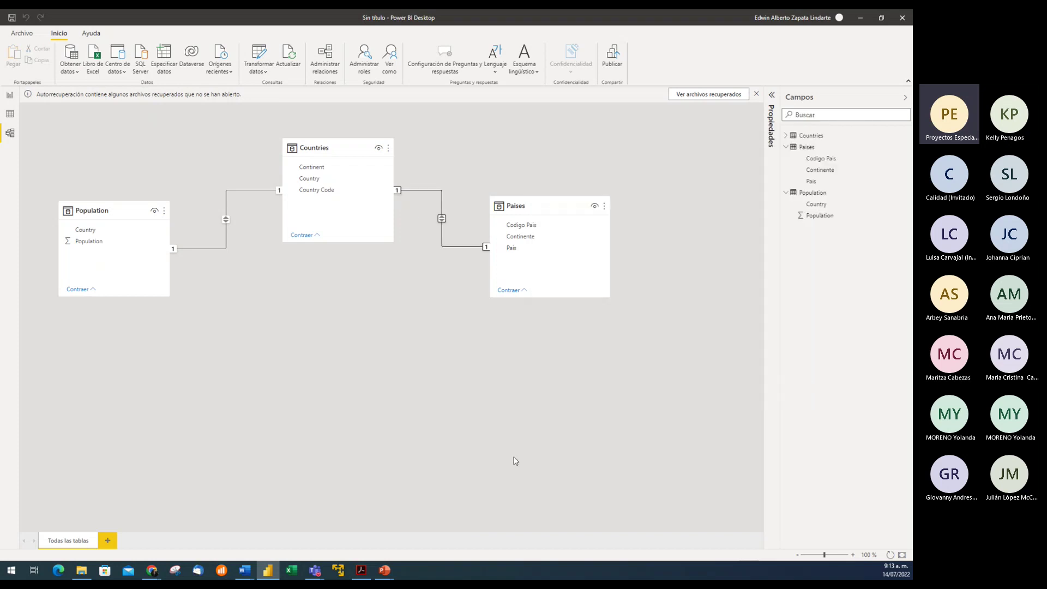
- Dismiss the auto-recovery notice on the report page, choosing to delete the recovered files
left_click(10, 95)
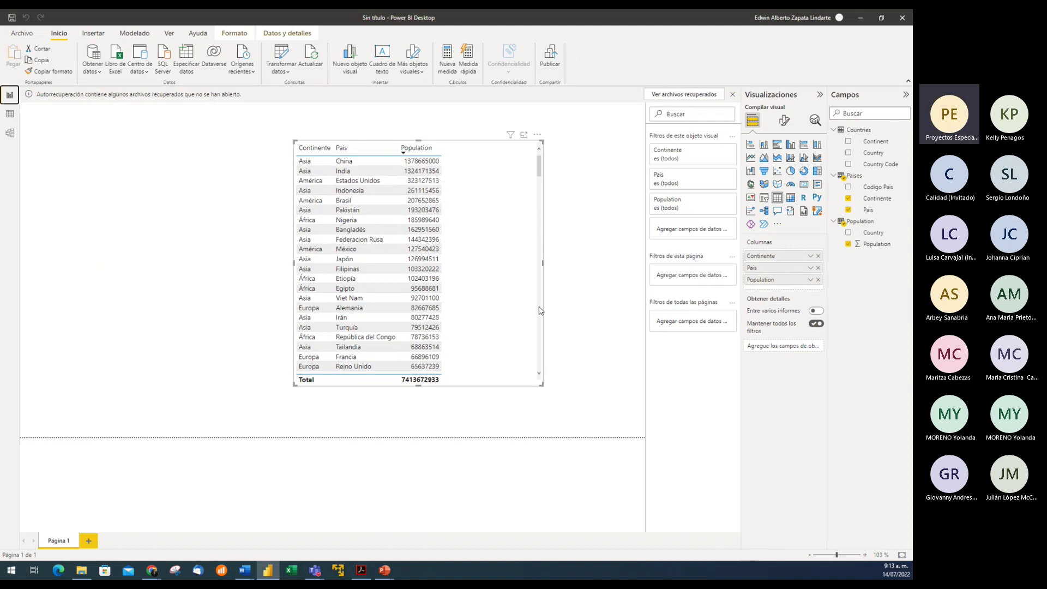
left_click(734, 96)
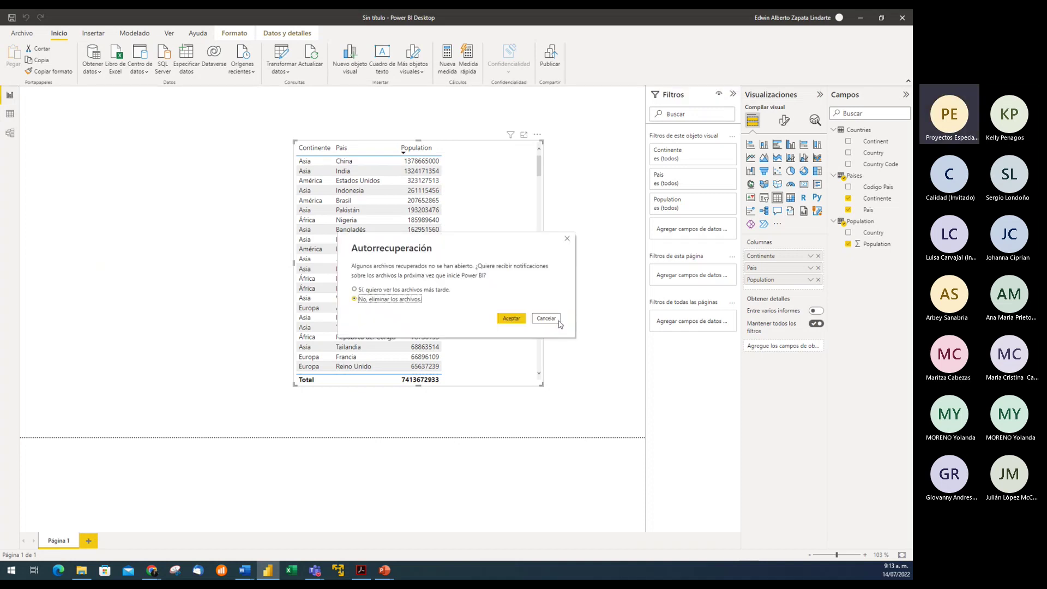
left_click(546, 319)
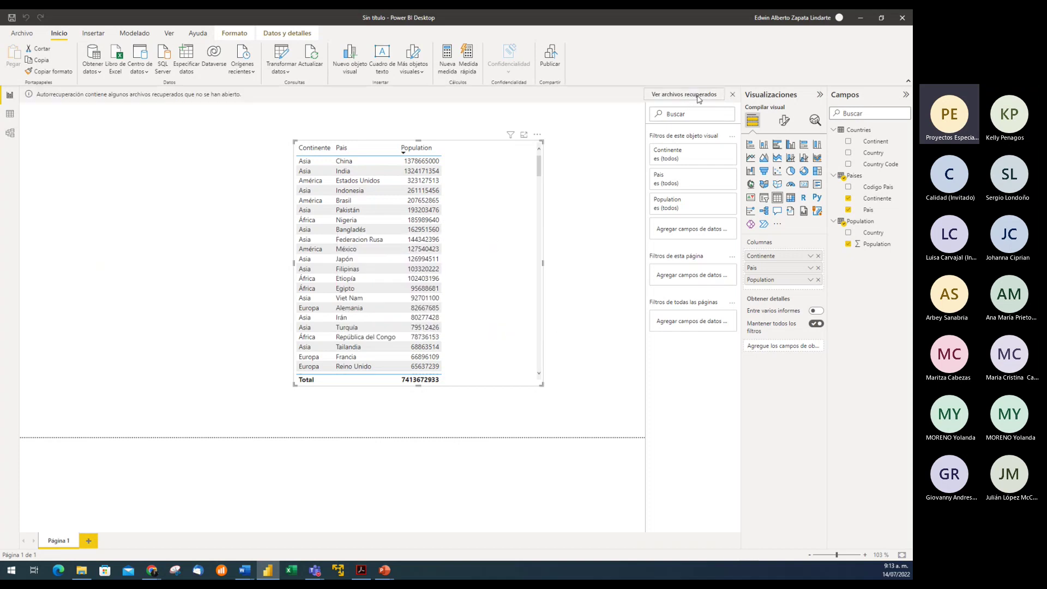
left_click(733, 94)
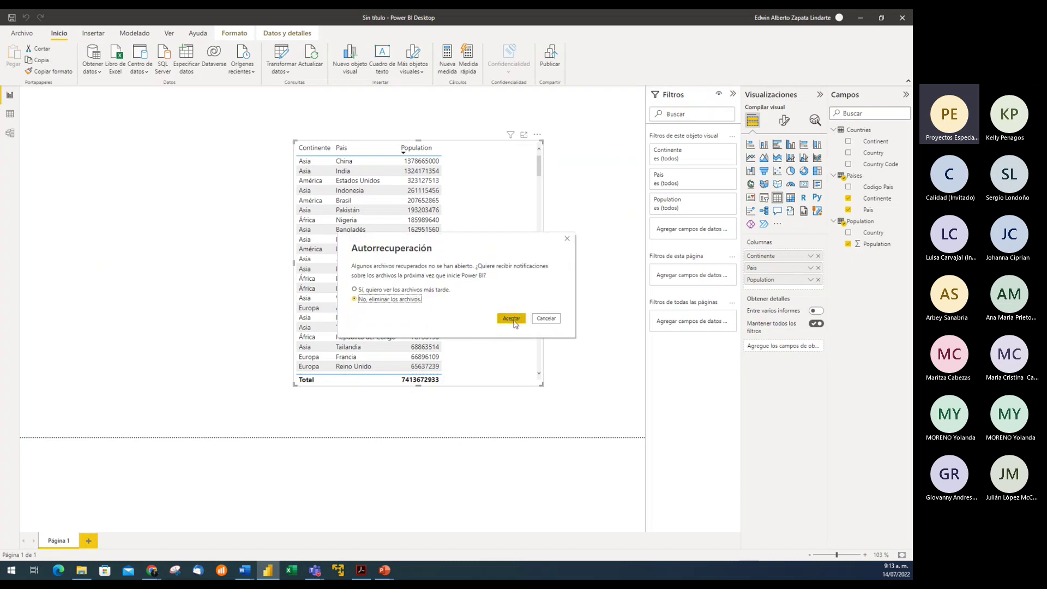
left_click(511, 320)
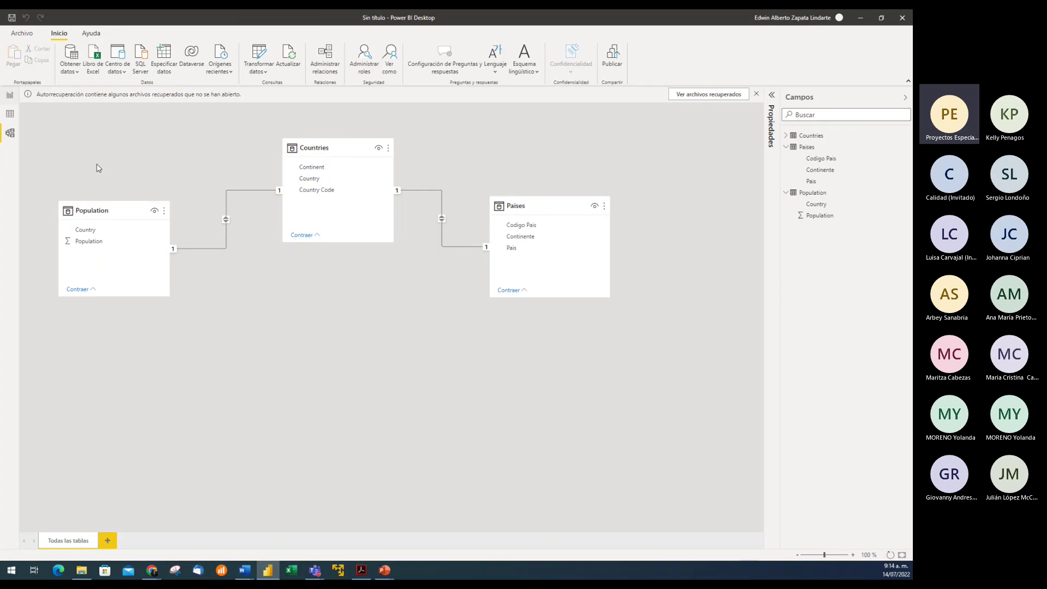
- Hide the Country field of Population and the whole Countries table from the report view in the model diagram
left_click(10, 132)
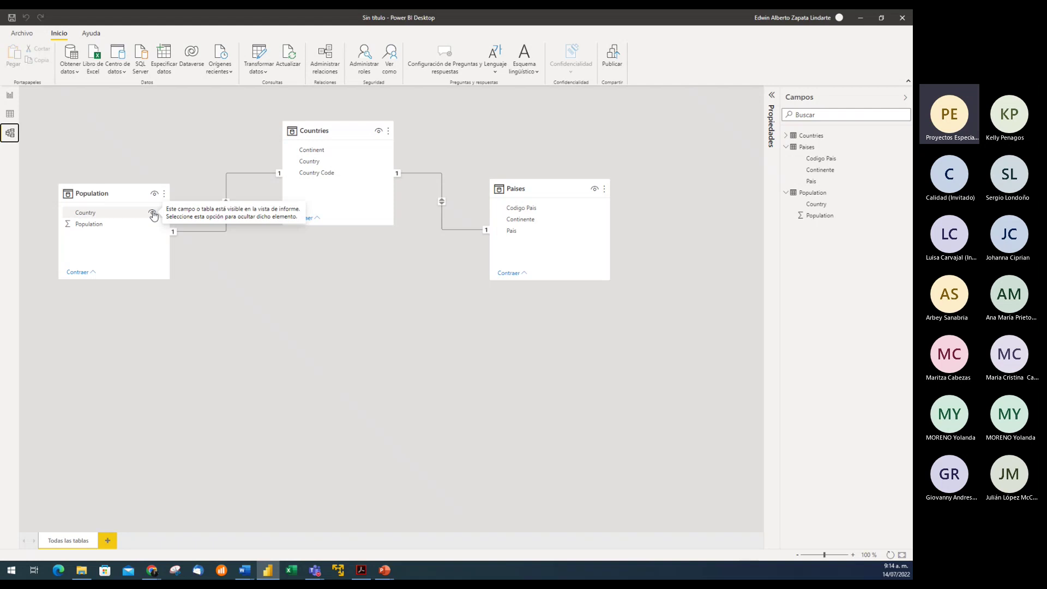
left_click(153, 213)
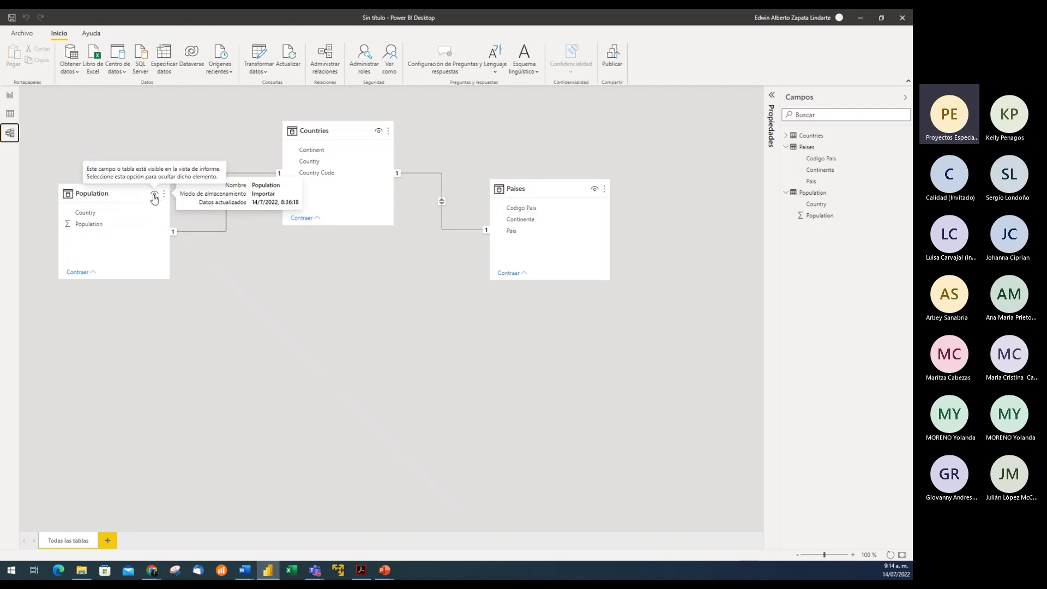
left_click(153, 216)
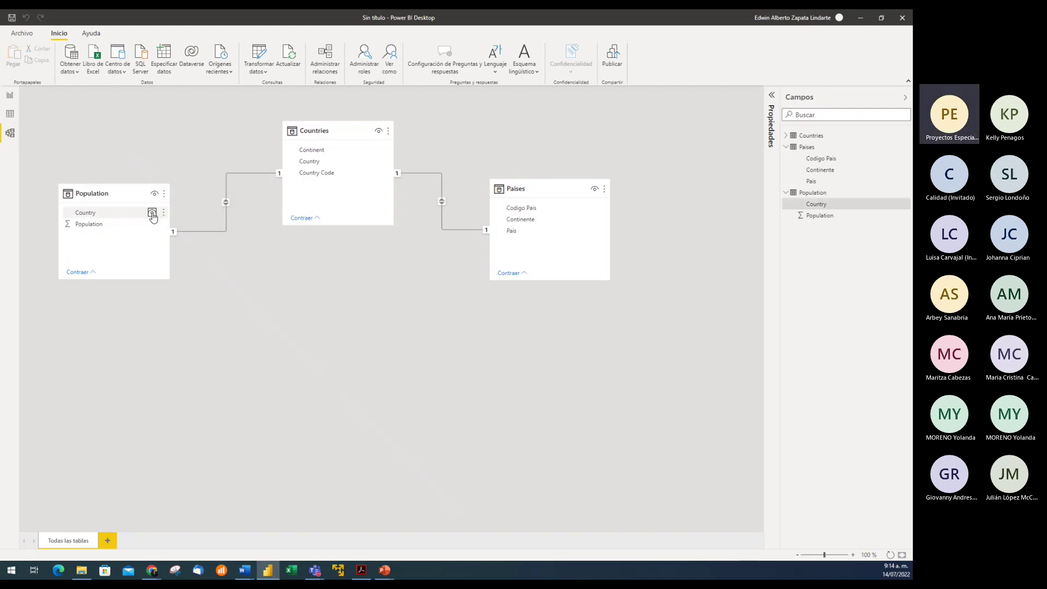
left_click(152, 213)
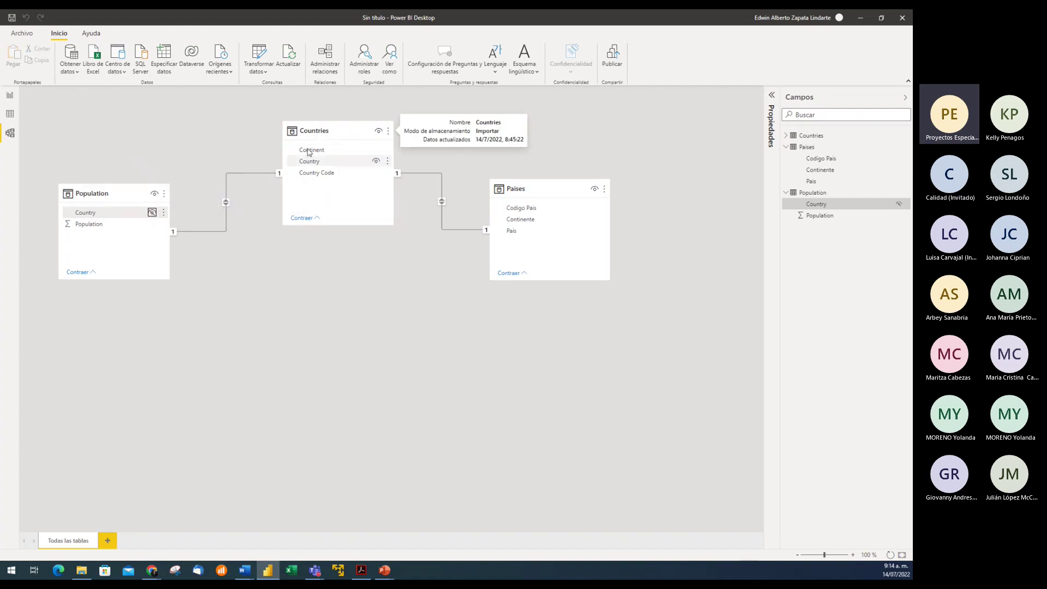
left_click(379, 135)
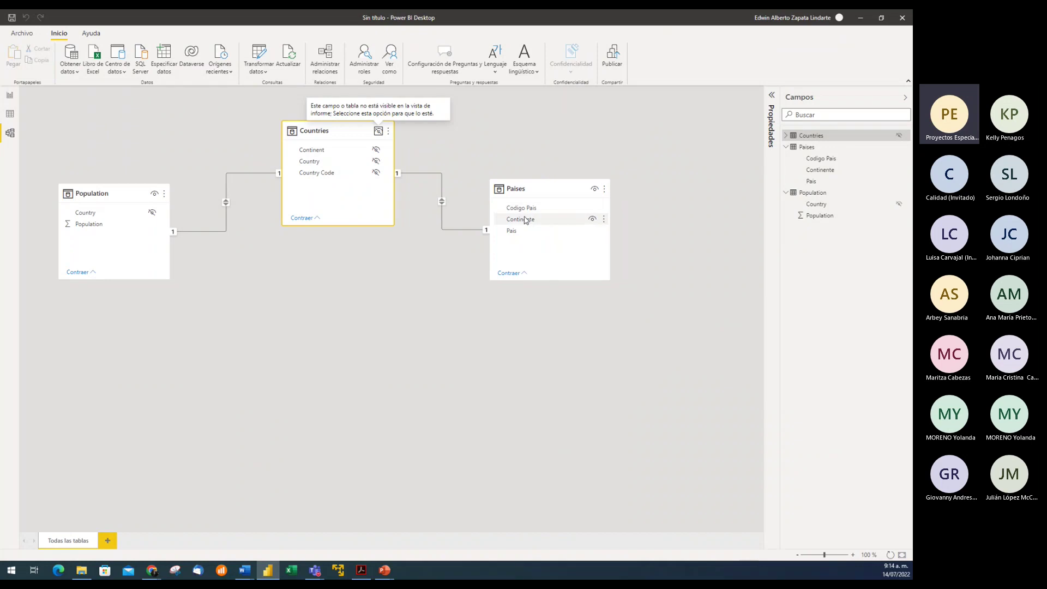
- Hide the Codigo Pais field of Paises from the report view and check the fields available on the report page
left_click(592, 210)
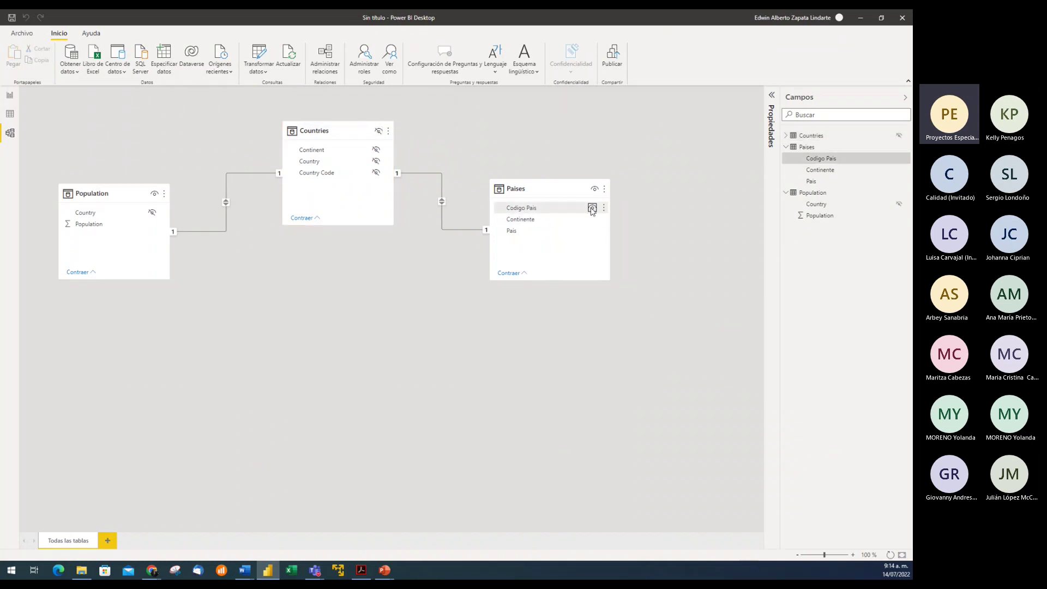
left_click(592, 209)
left_click(12, 96)
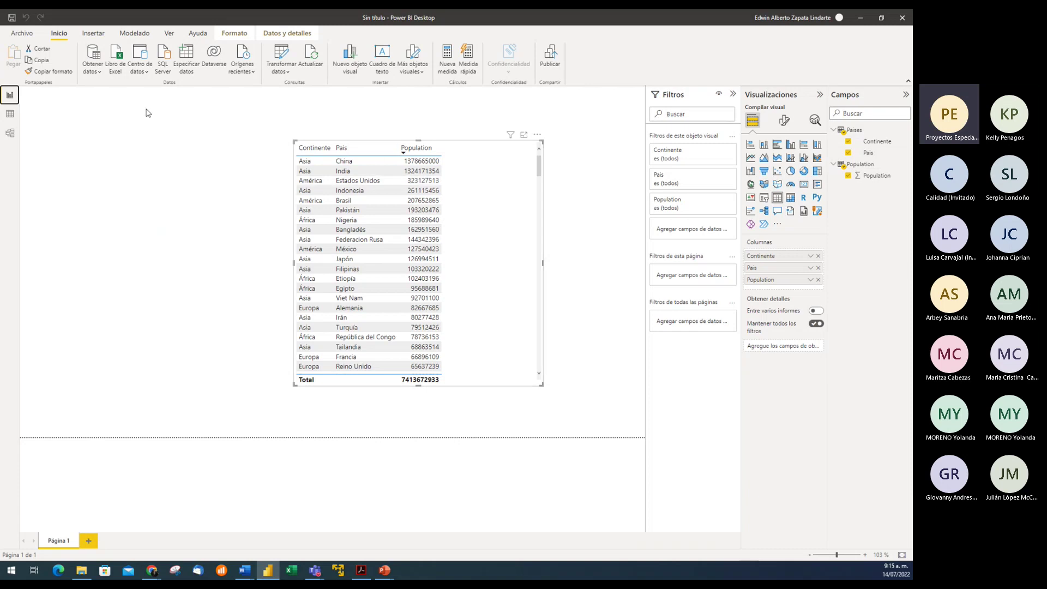
left_click(10, 132)
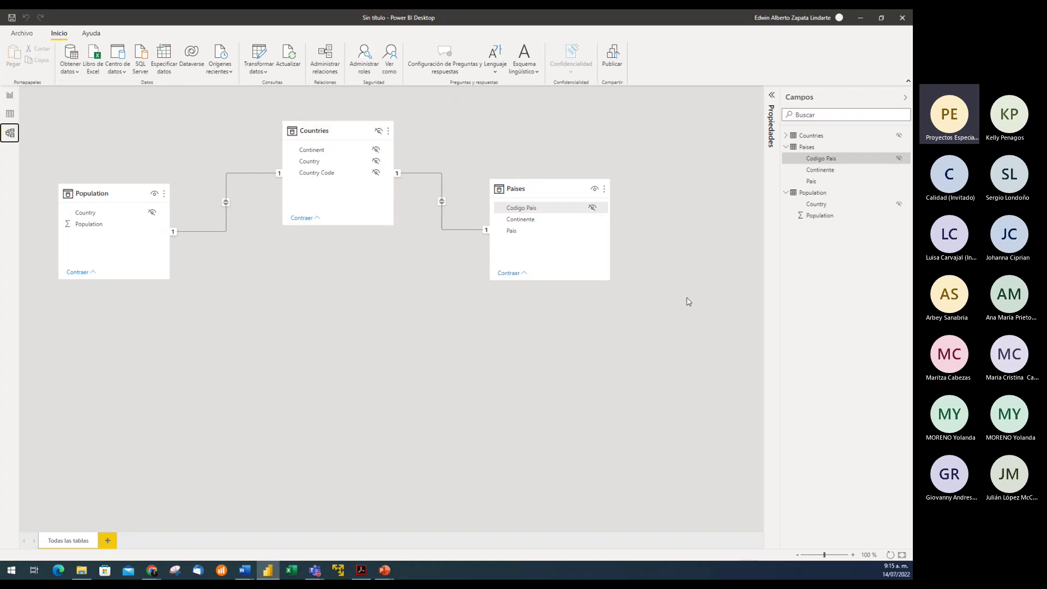
left_click(10, 95)
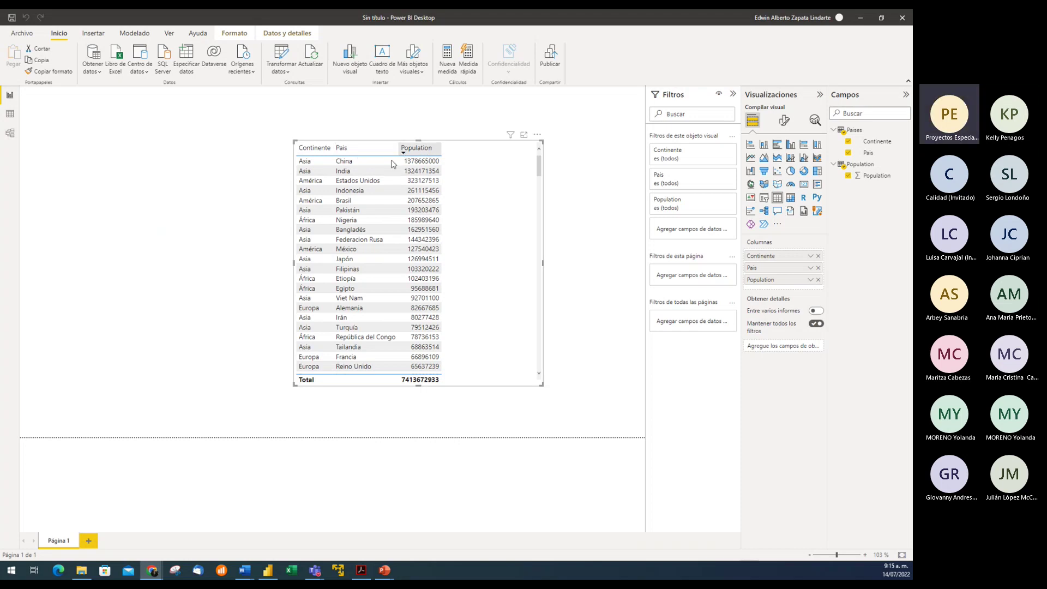
- Sort the table by Continente, remove Pais from its columns, and add Pais back between Continente and Population
left_click(313, 148)
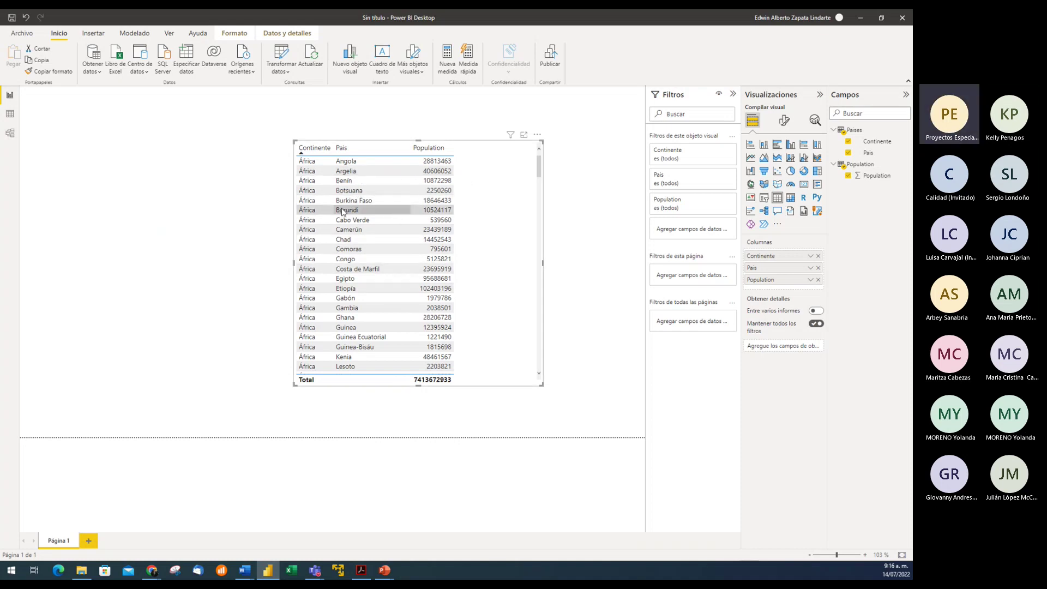
left_click(818, 268)
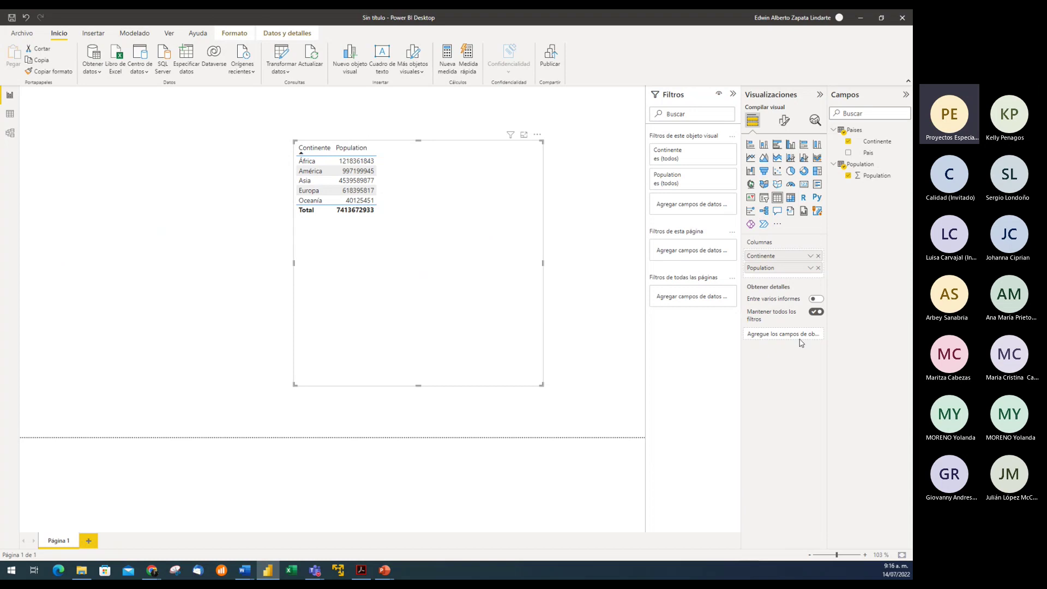
left_click_drag(872, 154, 791, 267)
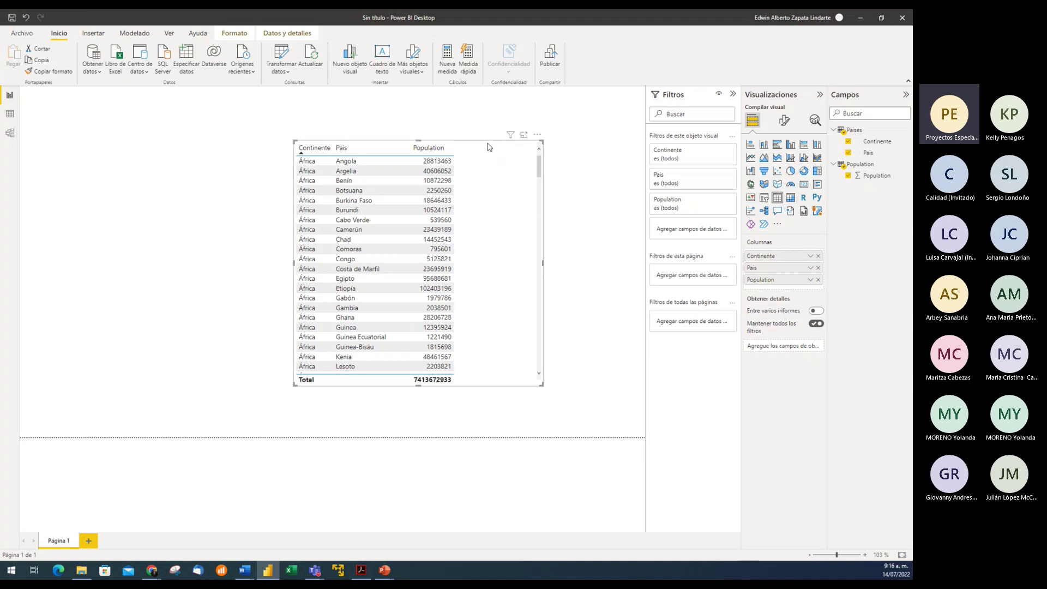
- Convert the table into a matrix with Pais below Continente in the rows, and make it taller while checking África's countries
left_click(791, 200)
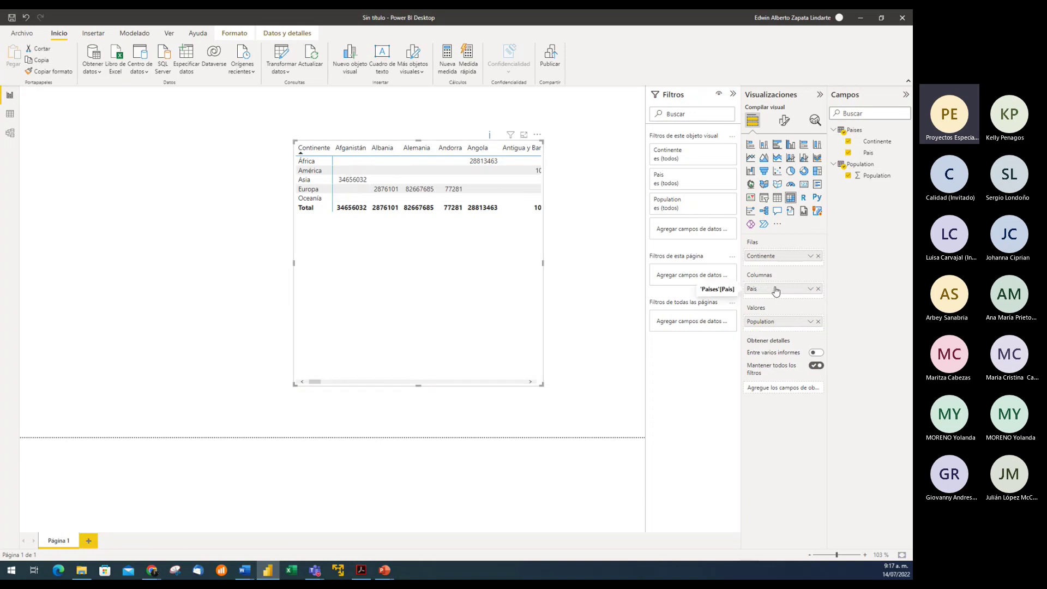
left_click_drag(776, 289, 779, 266)
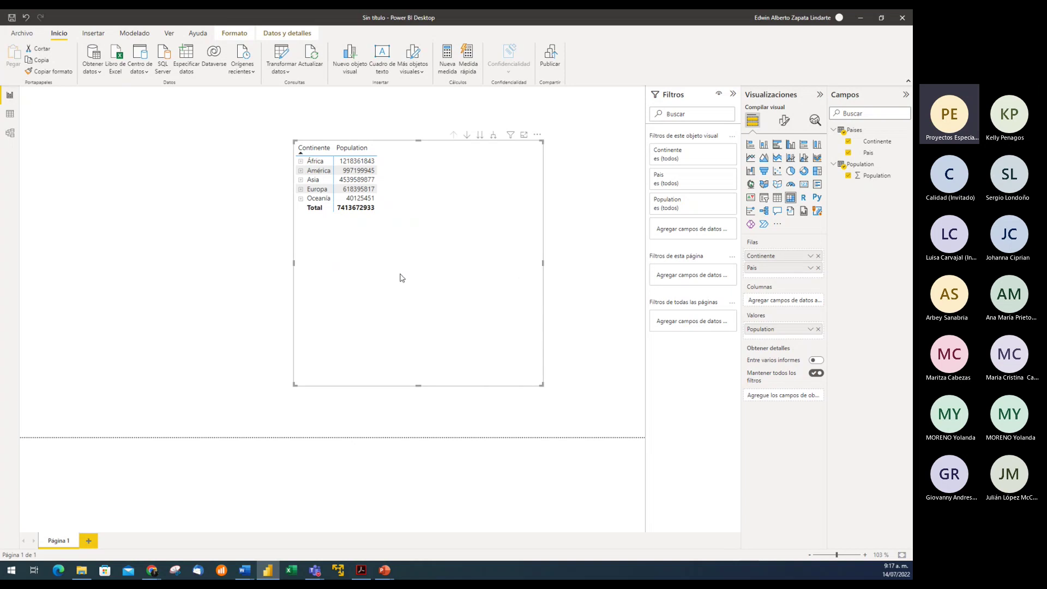
left_click(301, 163)
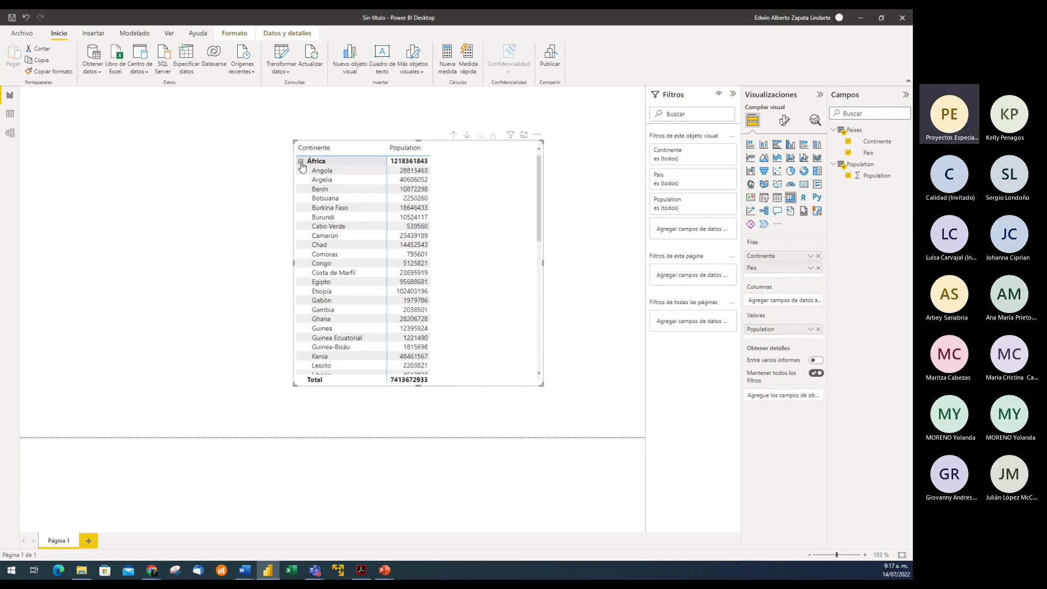
left_click_drag(418, 386, 420, 425)
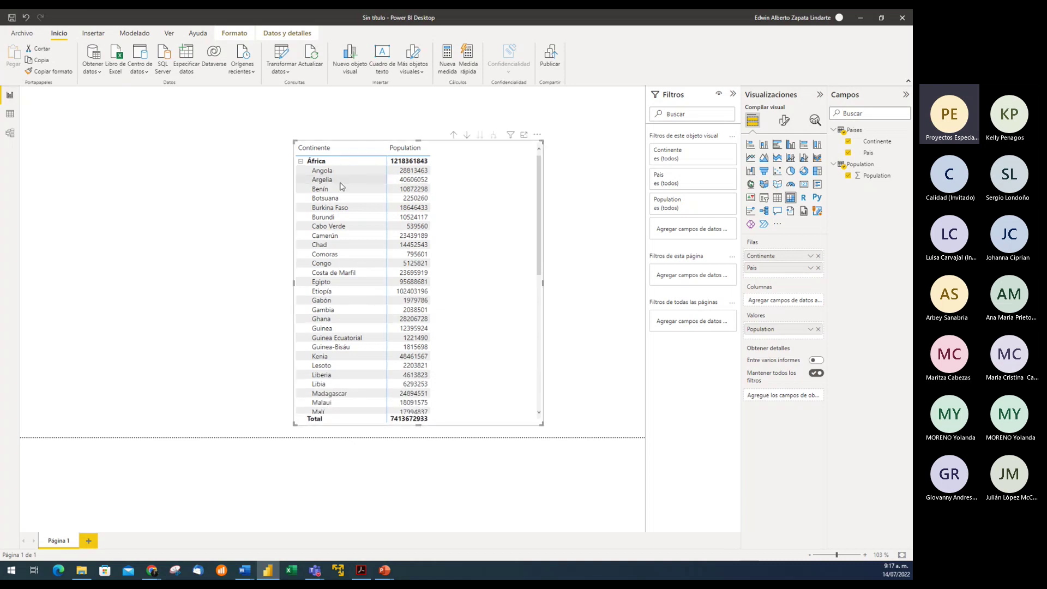
left_click(301, 162)
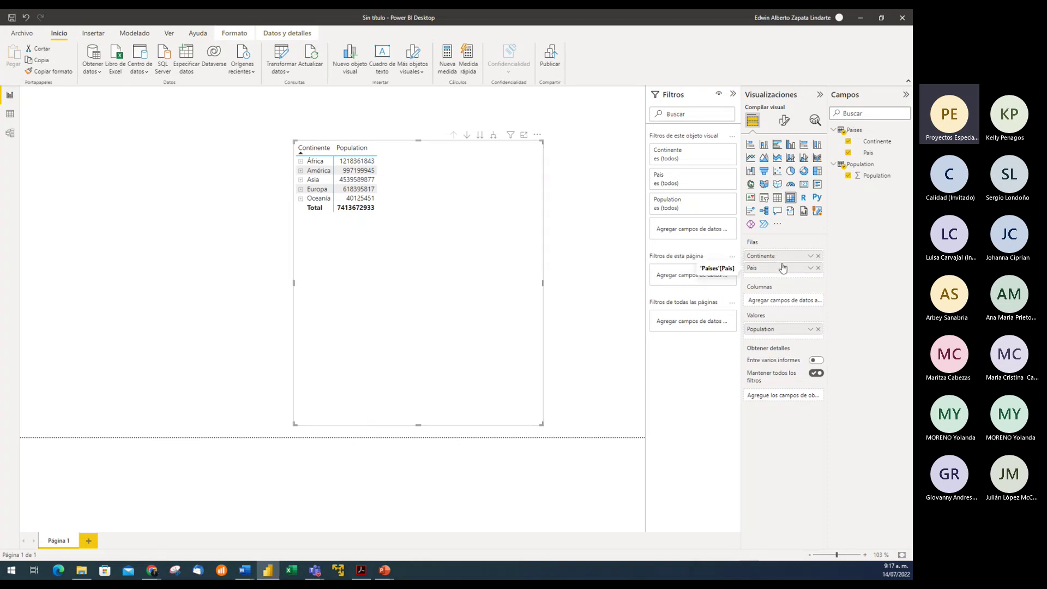
- Try Pais above Continente in the matrix rows, check the expansion of Afganistán and Albania, and restore Continente as the first level
left_click_drag(781, 268, 785, 255)
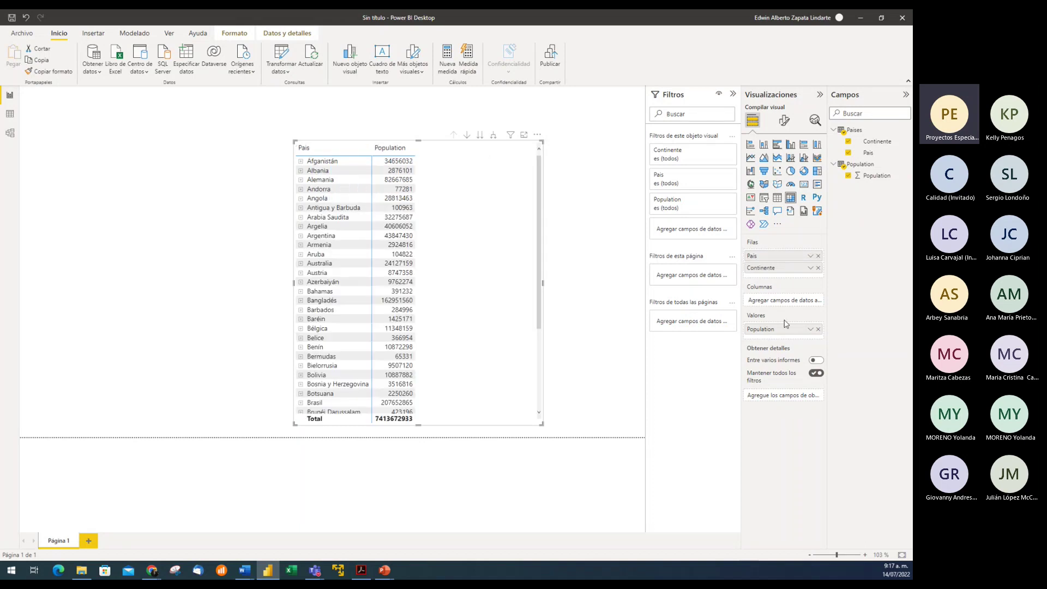
left_click(300, 165)
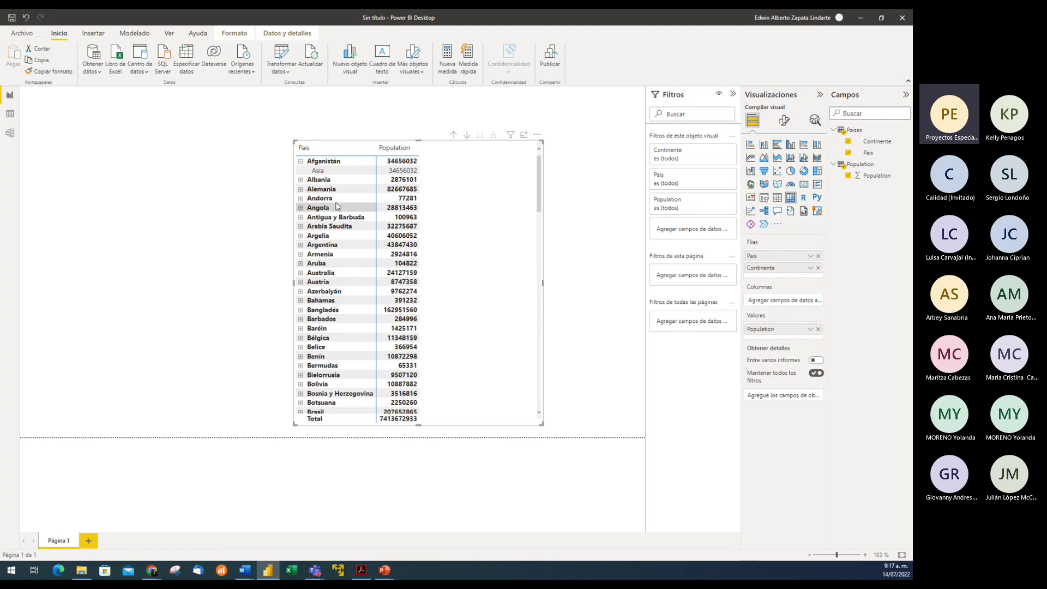
left_click(301, 163)
left_click(300, 172)
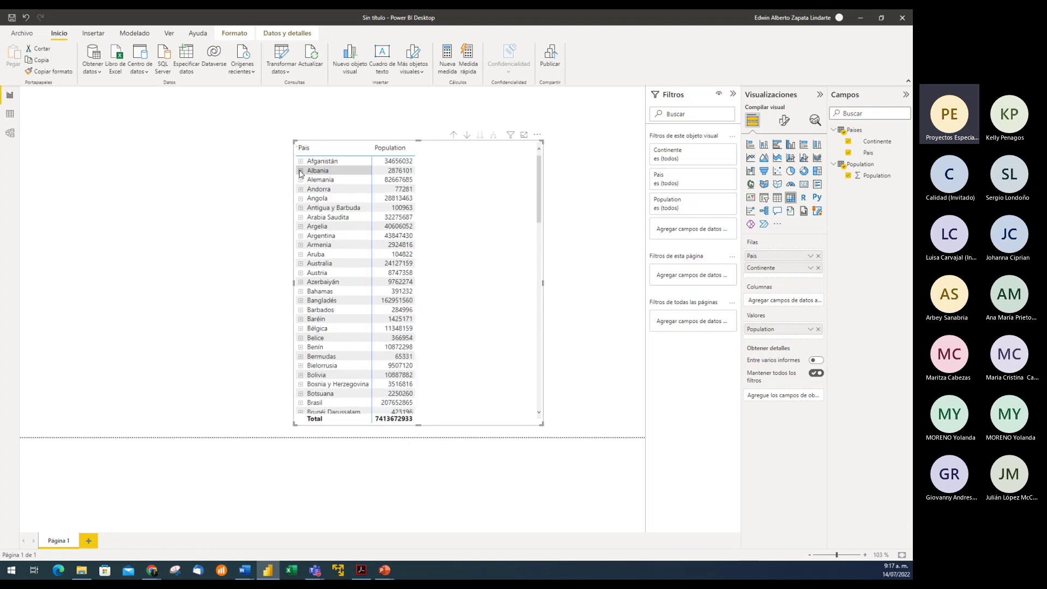
left_click(300, 171)
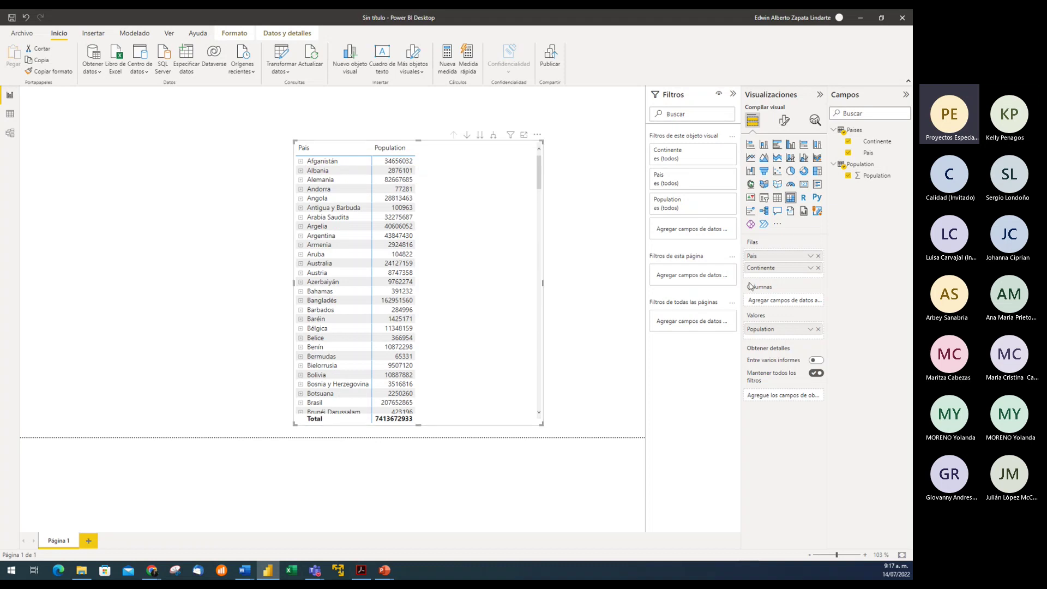
left_click_drag(763, 270, 770, 255)
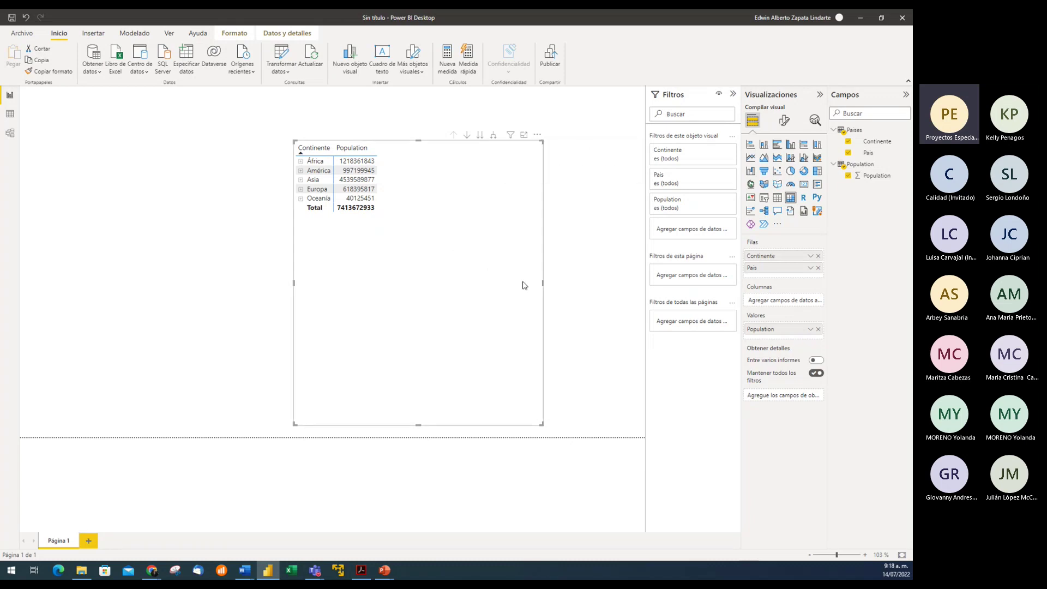
left_click(538, 134)
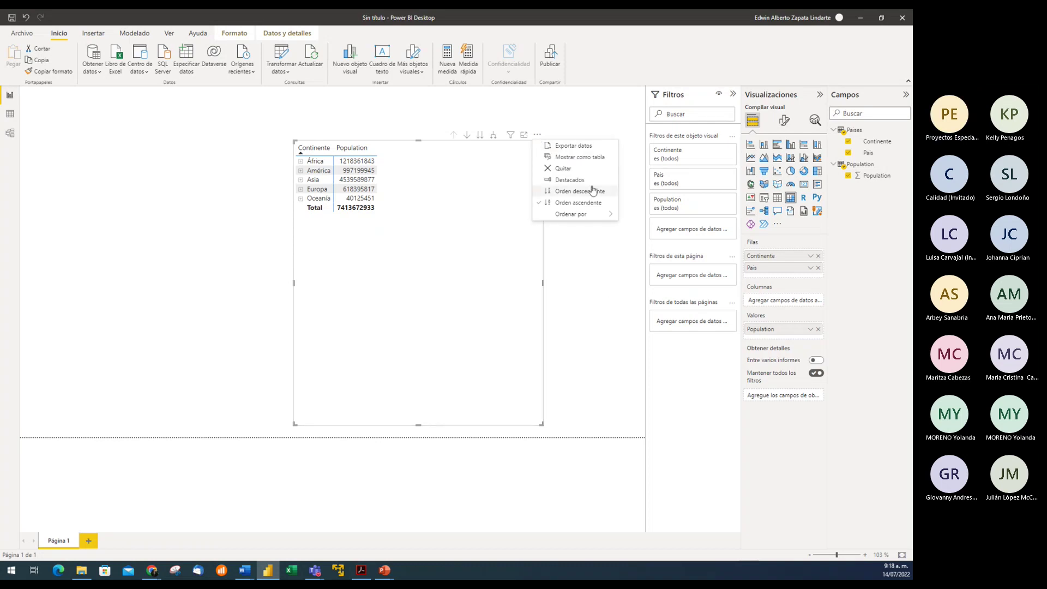
left_click(539, 135)
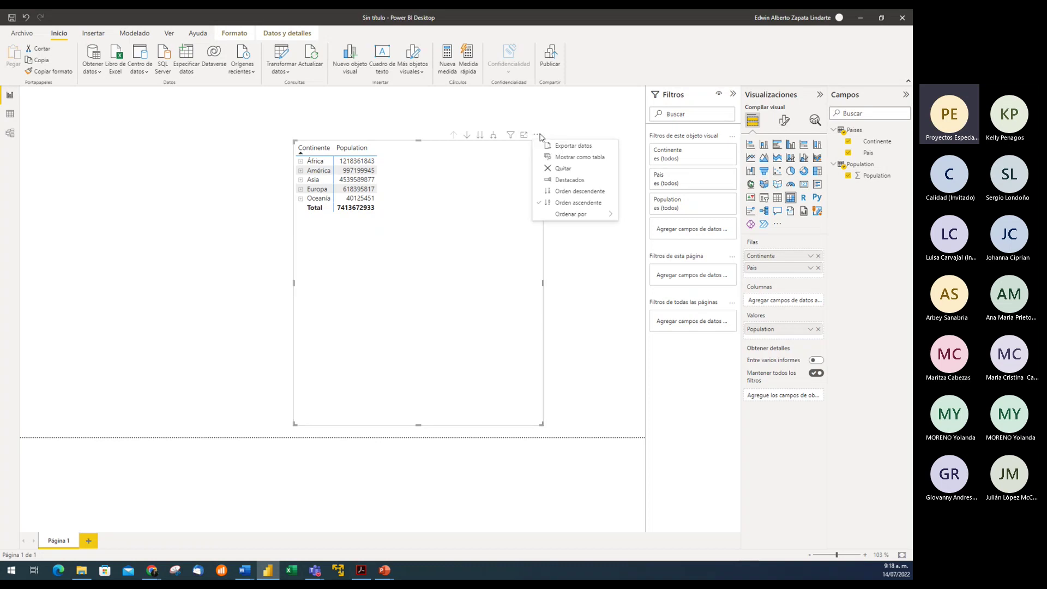
left_click(596, 257)
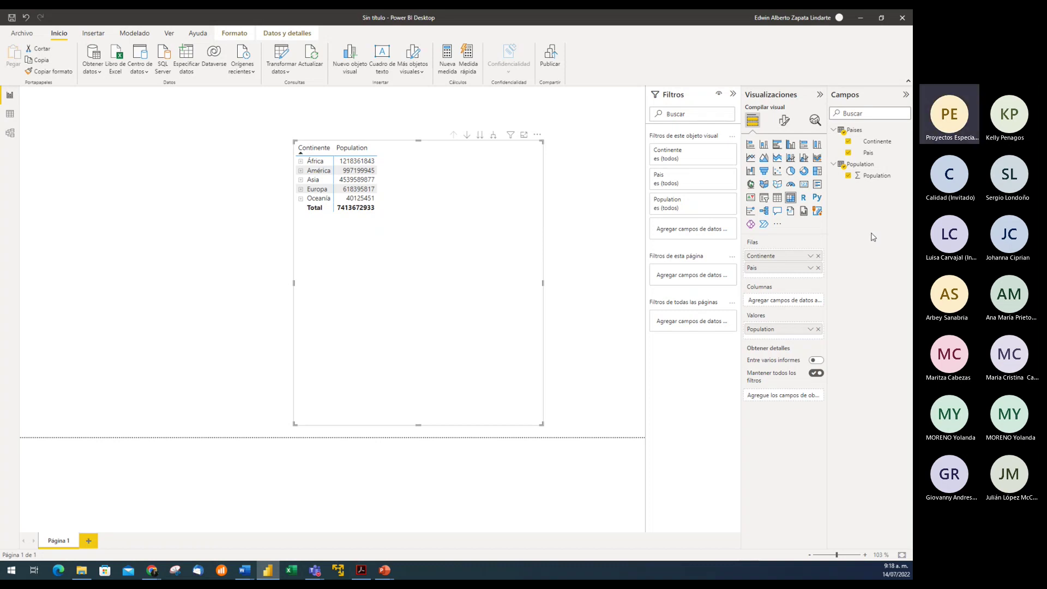
- Expand África in the matrix and export the visual's data as data.csv to the PROYECTO2 folder
left_click(301, 161)
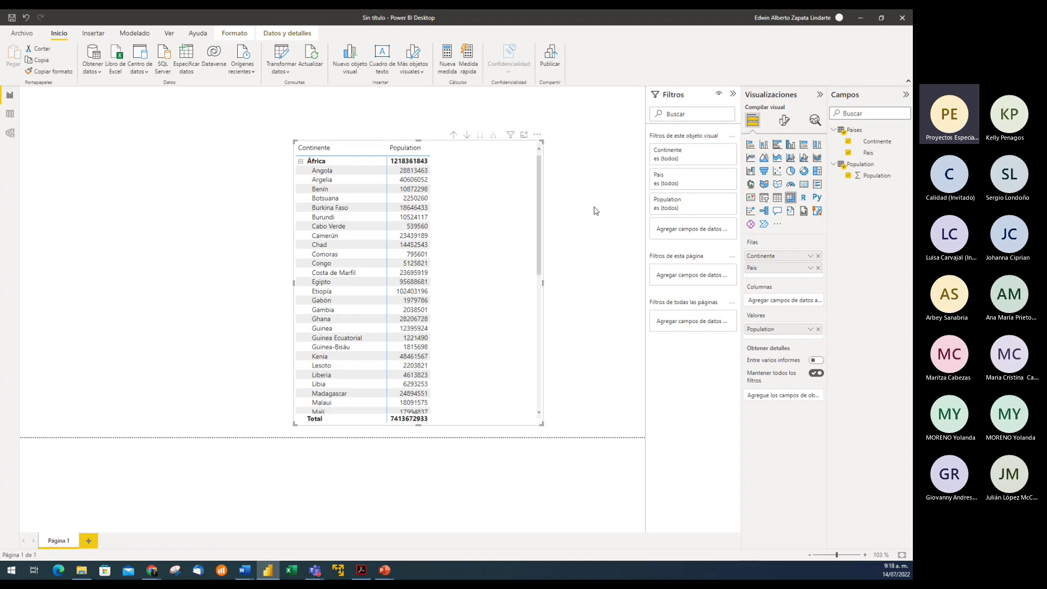
left_click(538, 136)
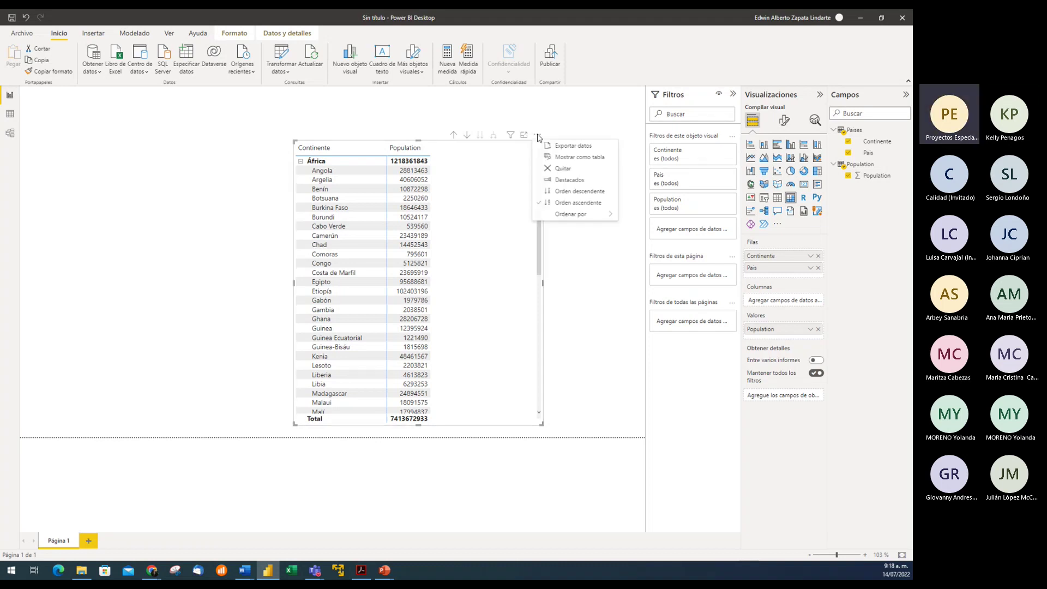
left_click(572, 147)
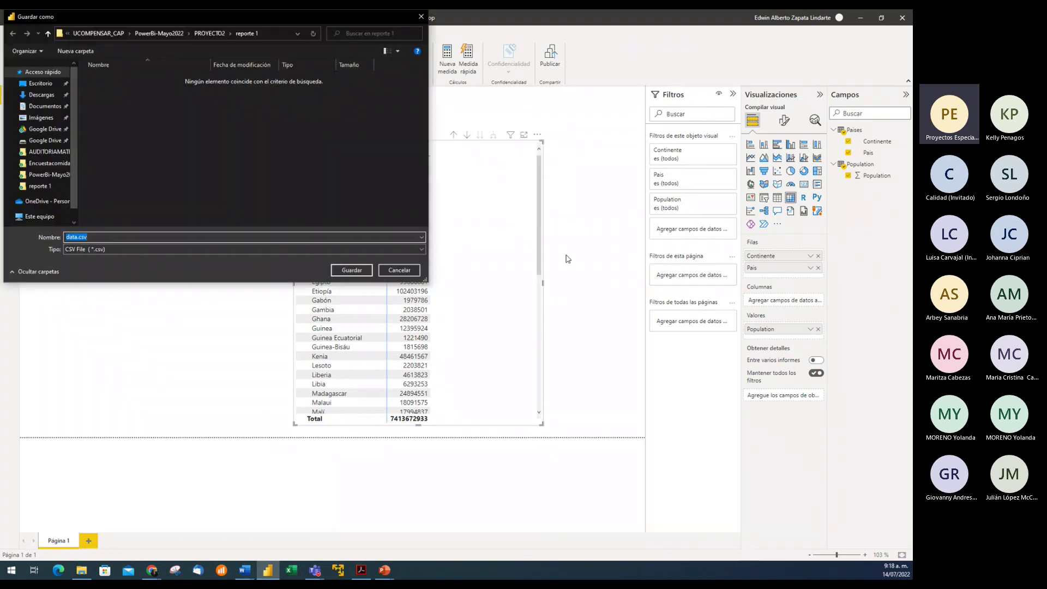
left_click(113, 237)
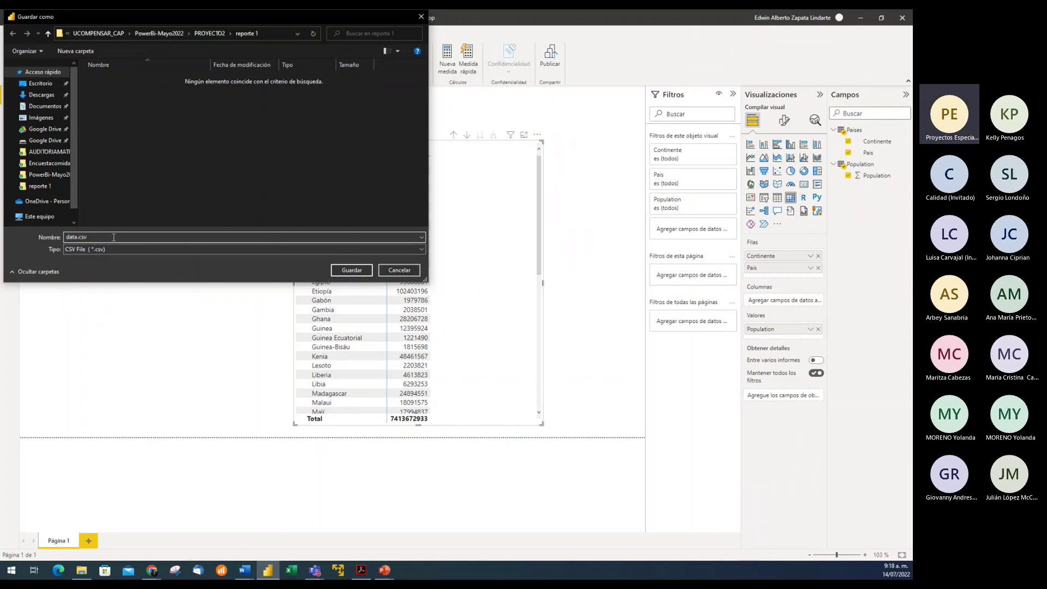
key("ctrl+a")
left_click(215, 34)
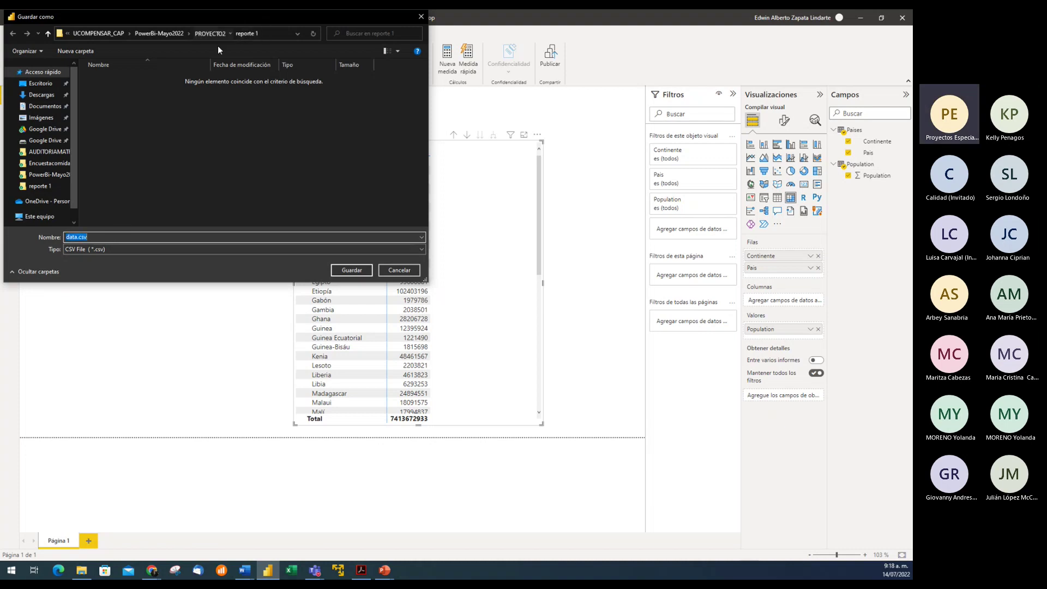
left_click(157, 235)
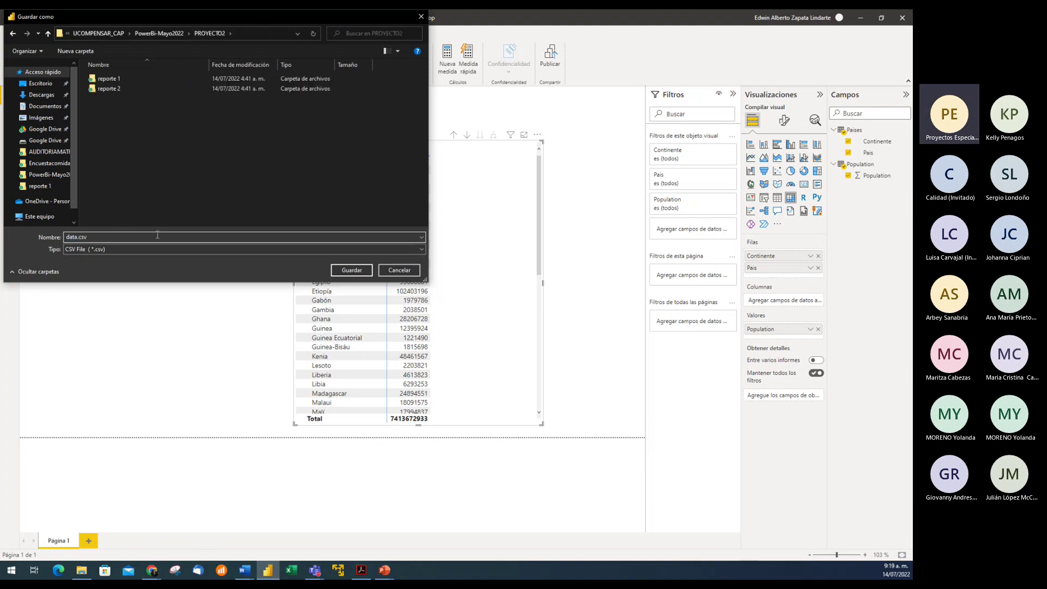
left_click(352, 270)
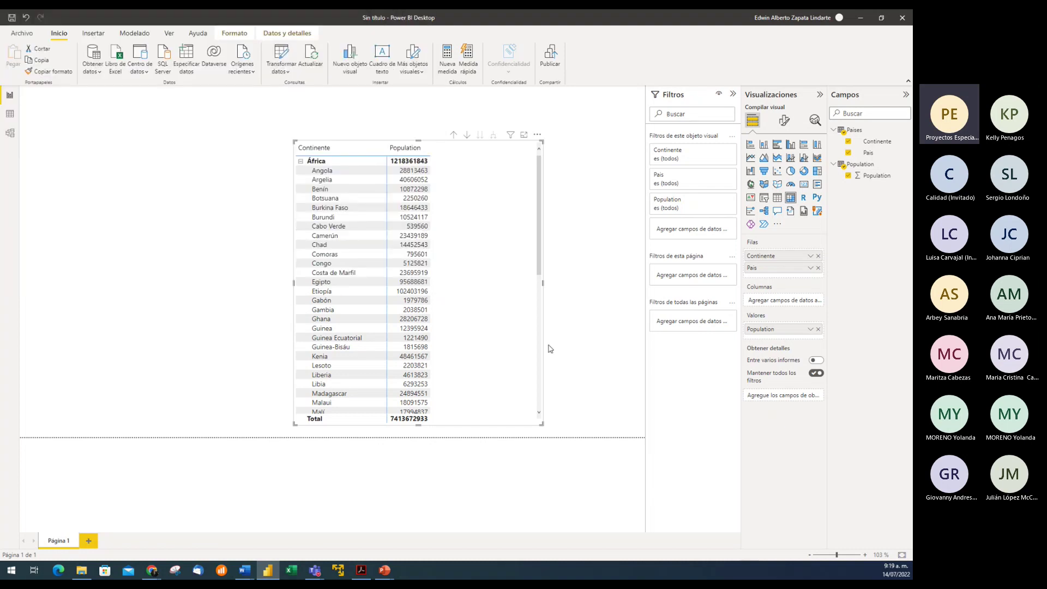
- Switch to File Explorer, preview the contents of data.csv in the PROYECTO2 folder, and return to Power BI
left_click(82, 570)
left_click(283, 42)
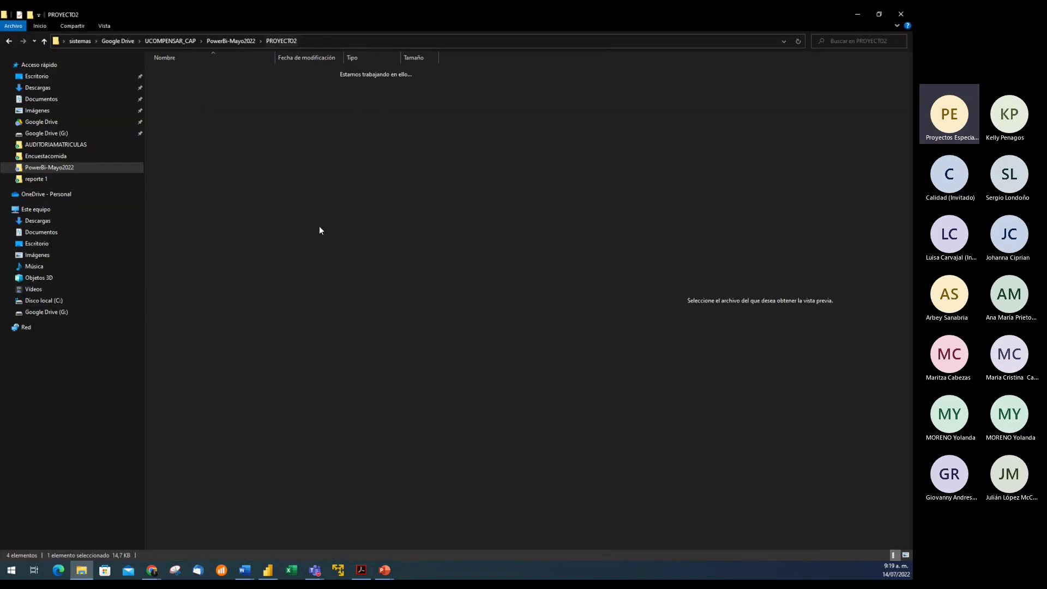
left_click(184, 92)
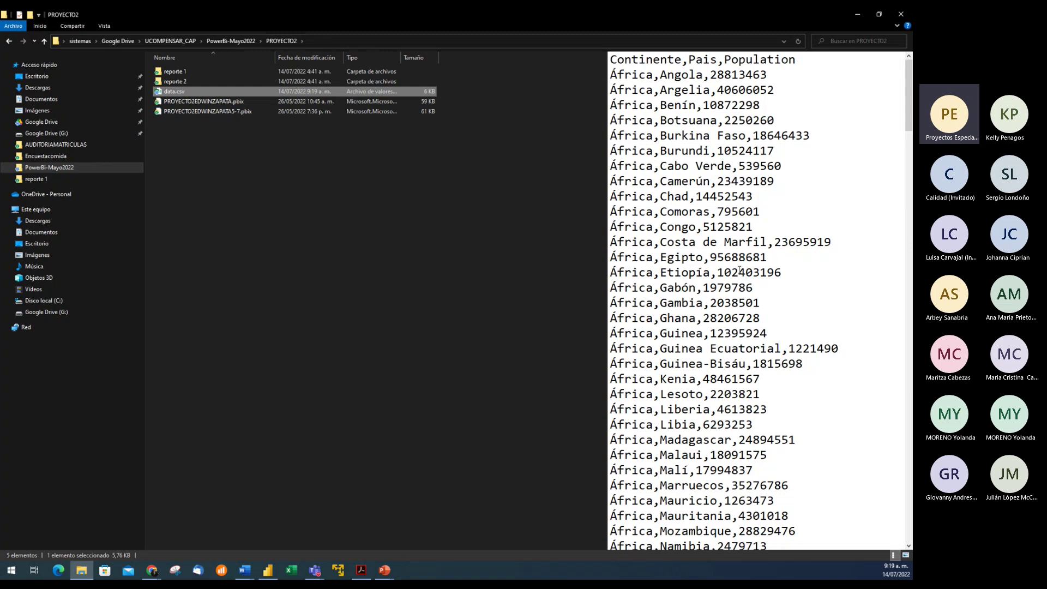
scroll(724, 233, "down", 3)
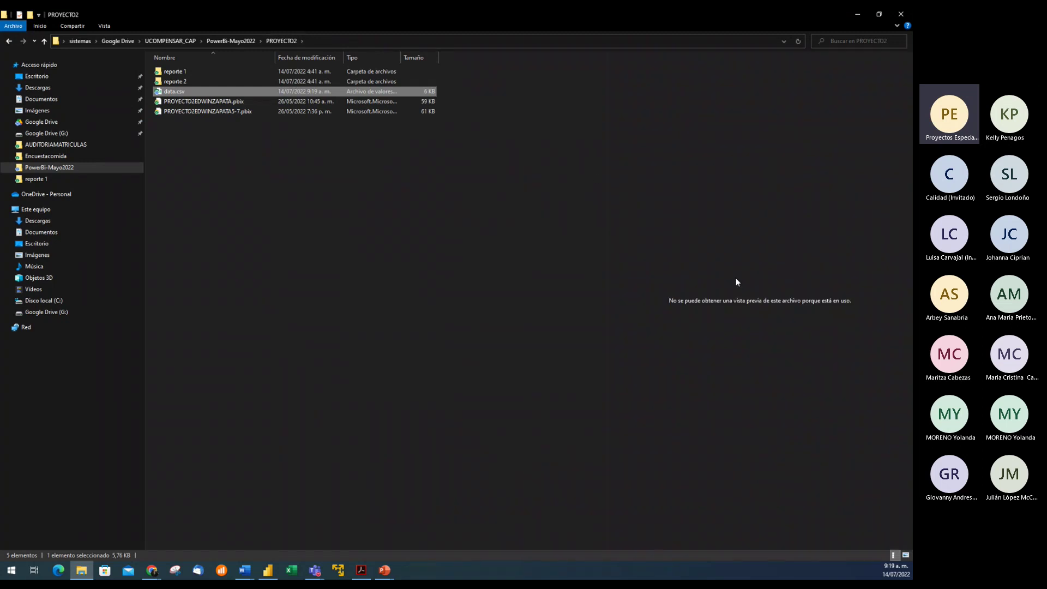
left_click(218, 102)
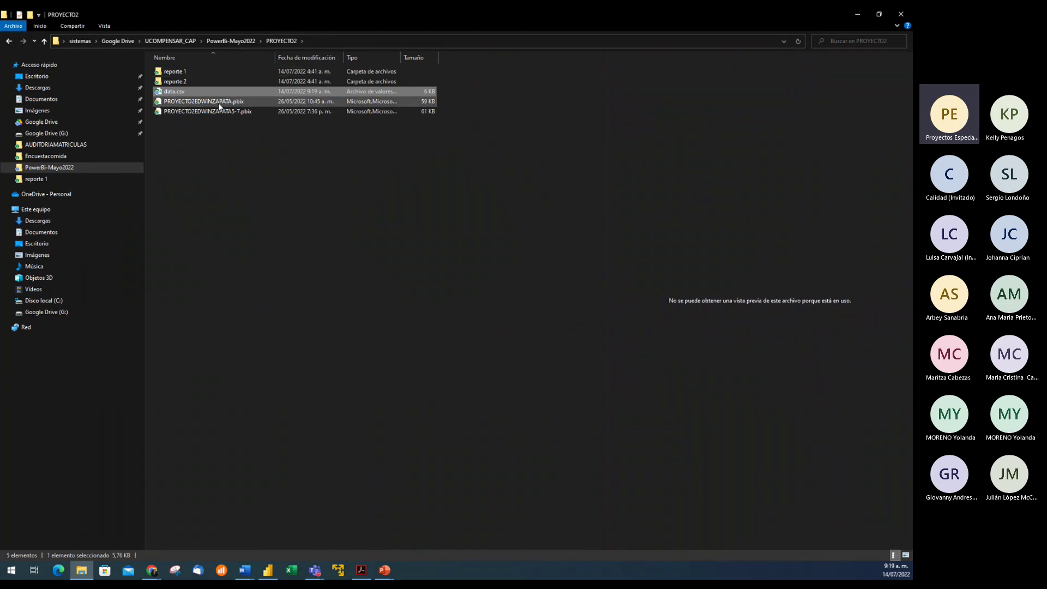
left_click(220, 92)
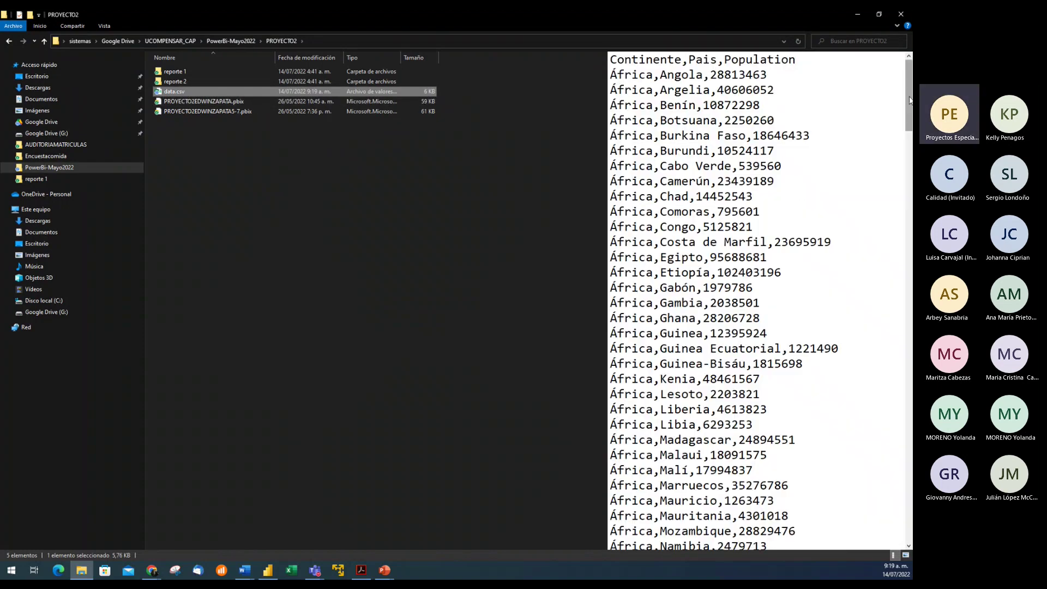
left_click_drag(909, 100, 842, 29)
left_click(856, 15)
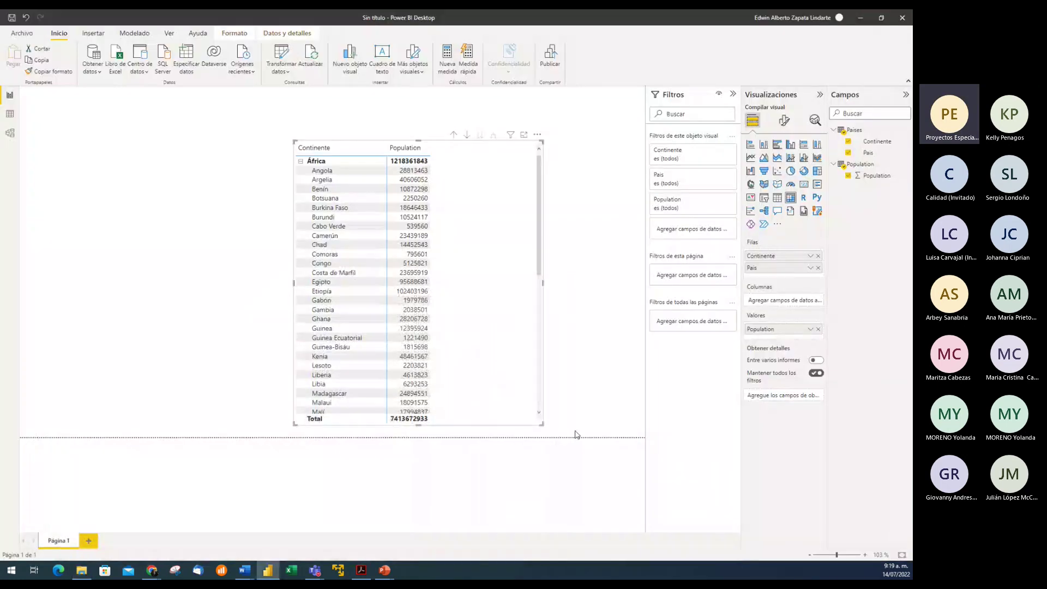
- Collapse África in the matrix and check the visual's additional options
left_click(300, 160)
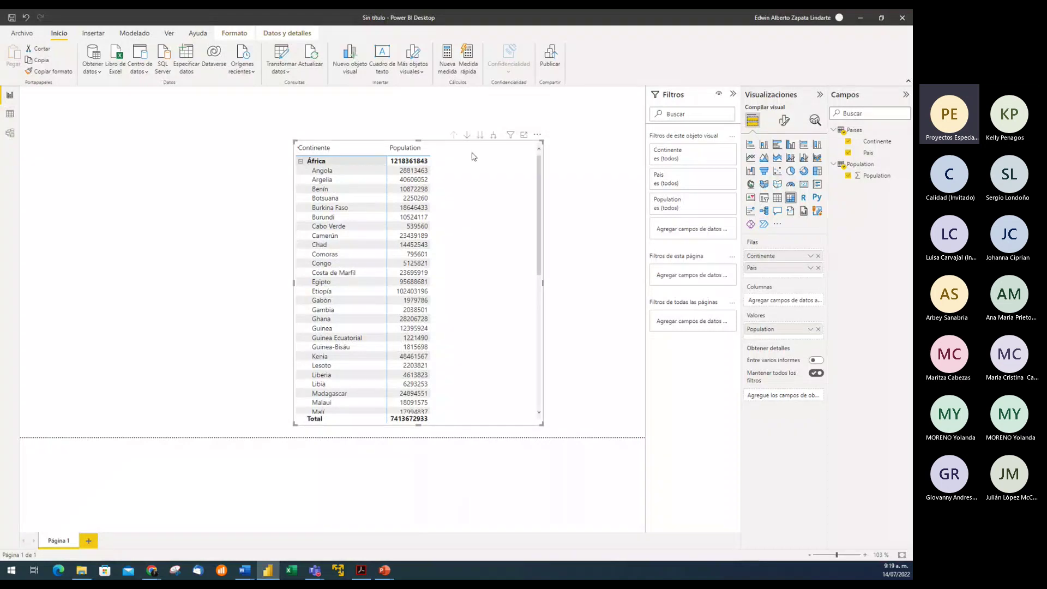
left_click(537, 136)
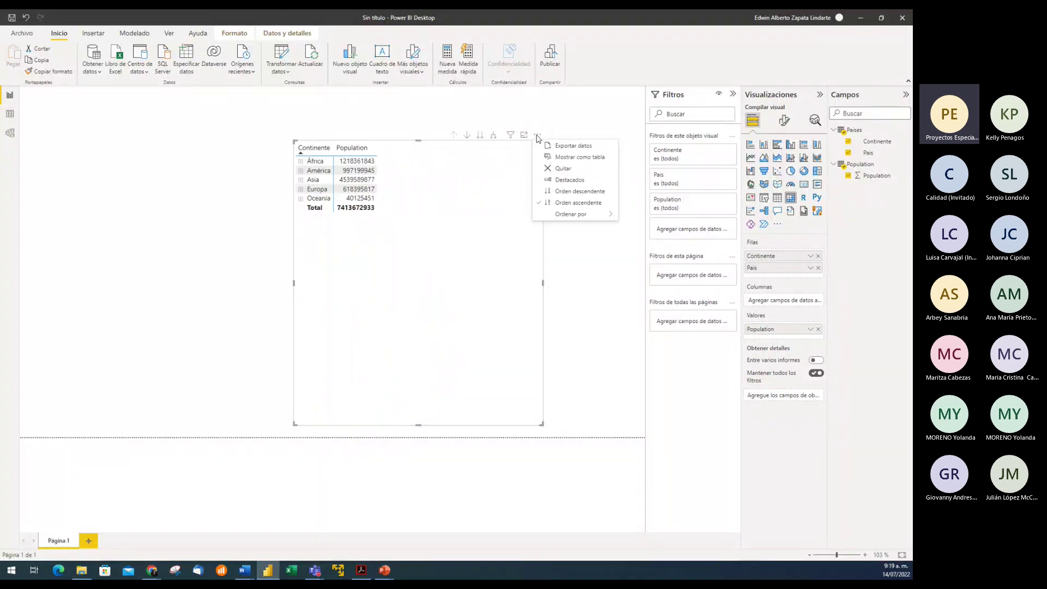
left_click(598, 289)
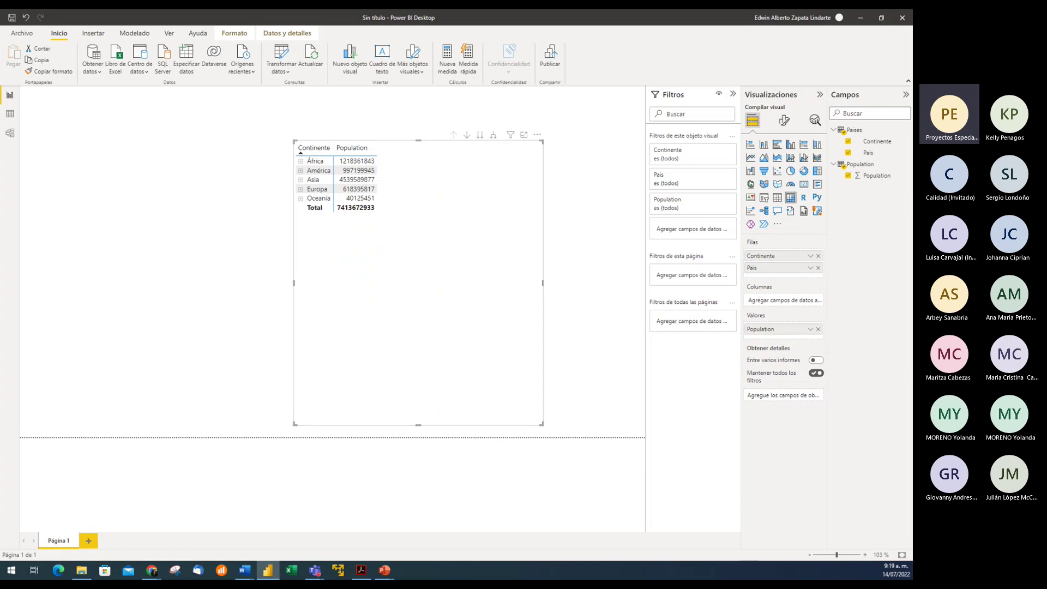
key("alt+Tab")
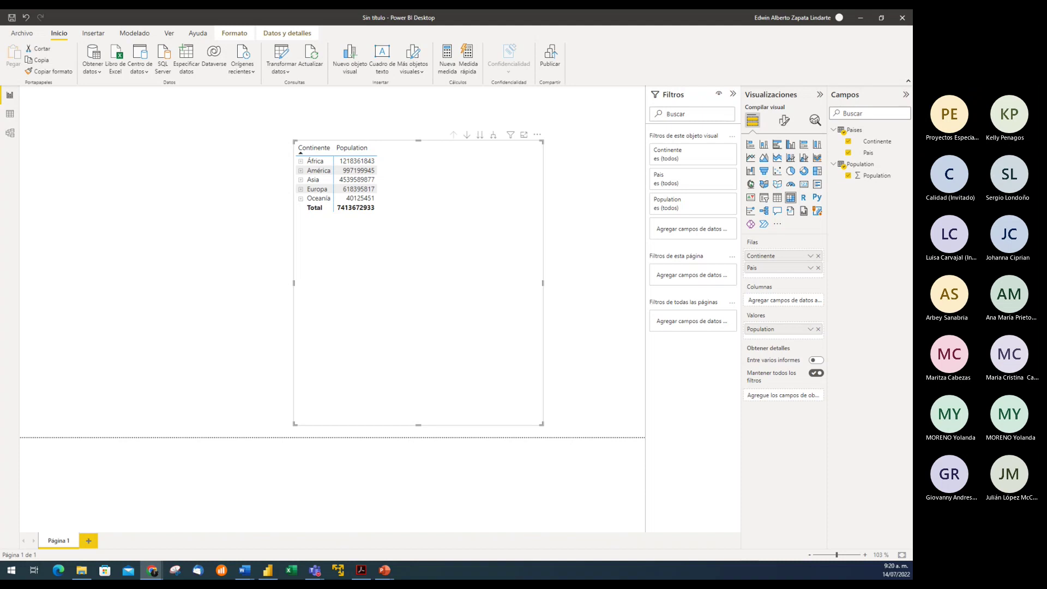
- Preview África's countries, show the matrix at the Pais level, and drill back up to Continente
left_click(301, 162)
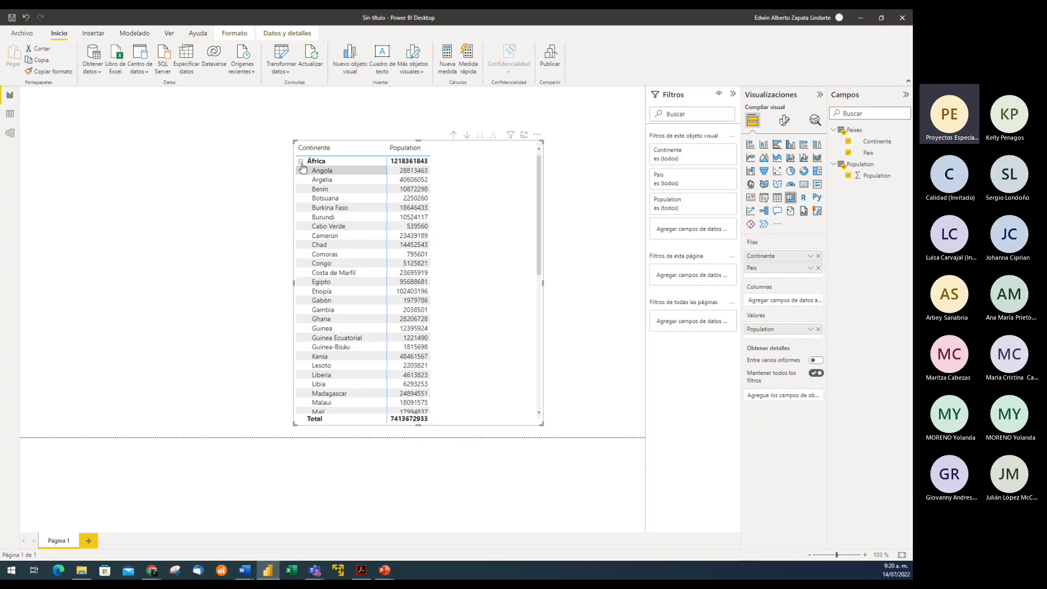
left_click(301, 163)
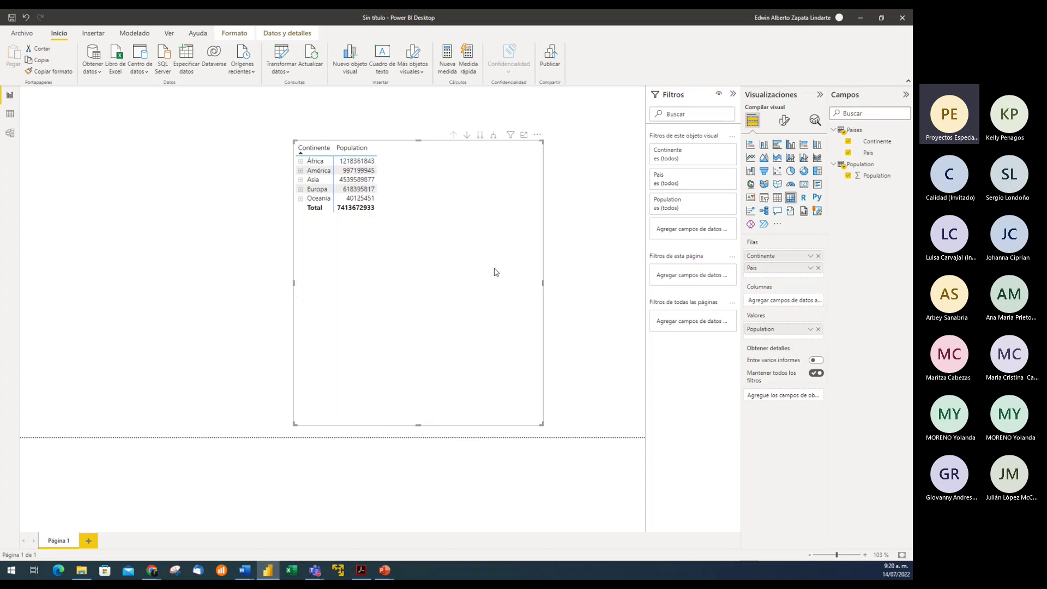
left_click(467, 135)
left_click(481, 135)
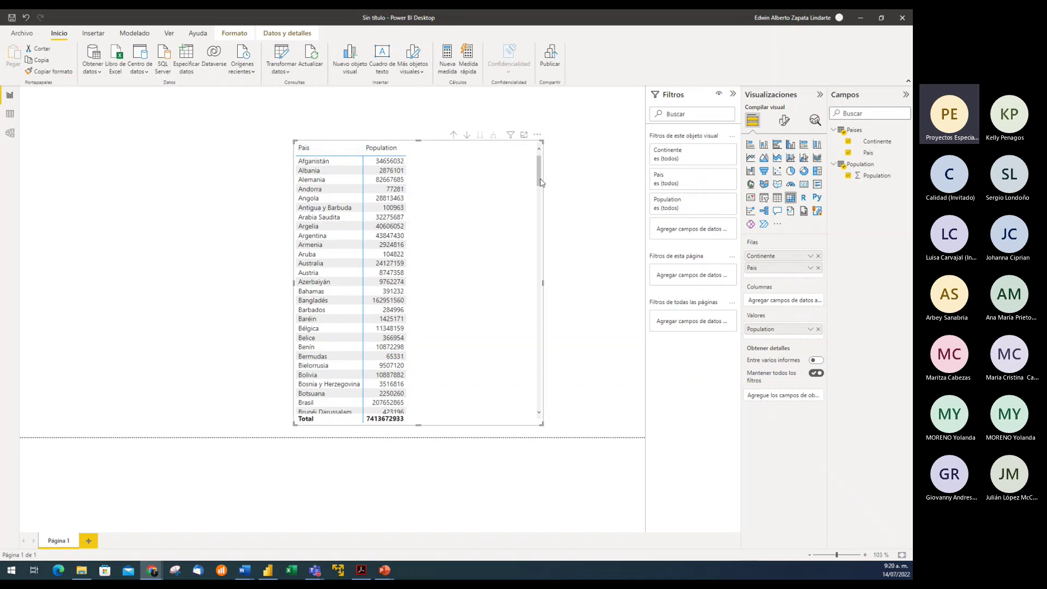
left_click(454, 134)
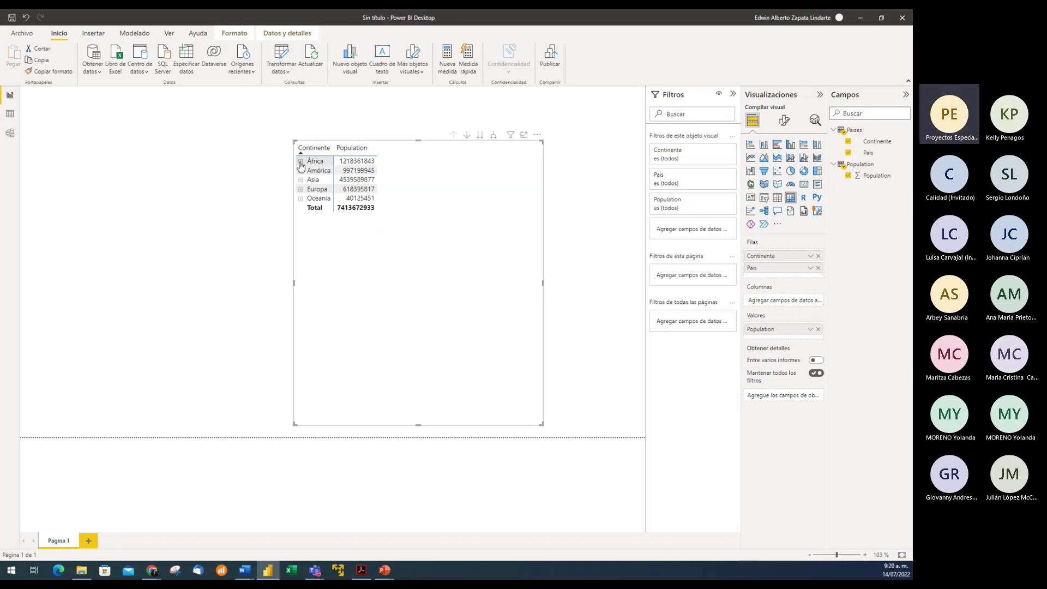
- Examine the matrix's formatting settings for Total general de fila and Valores
left_click(786, 122)
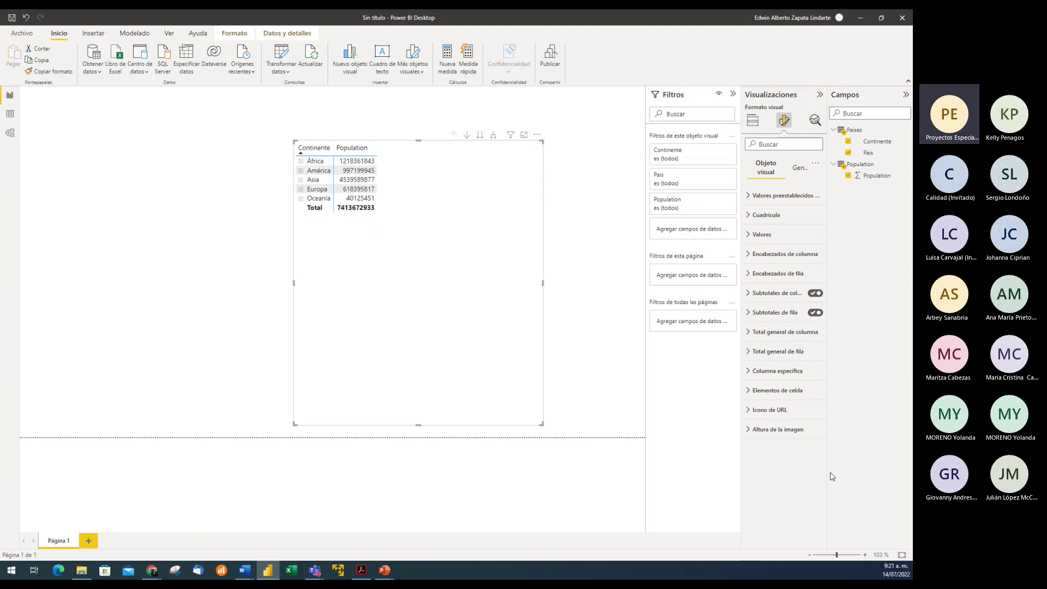
left_click(749, 353)
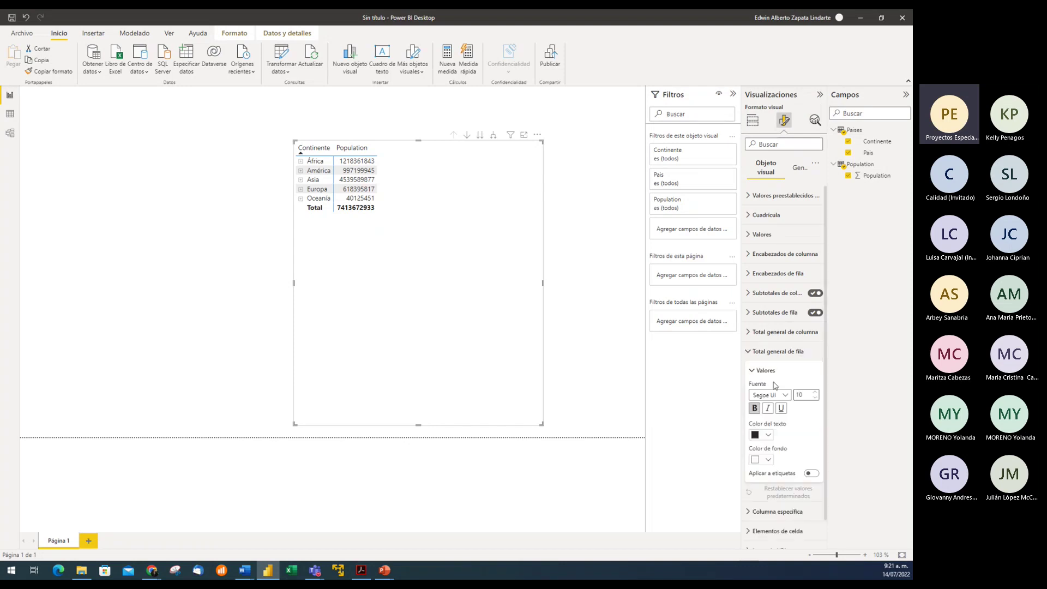
left_click(751, 352)
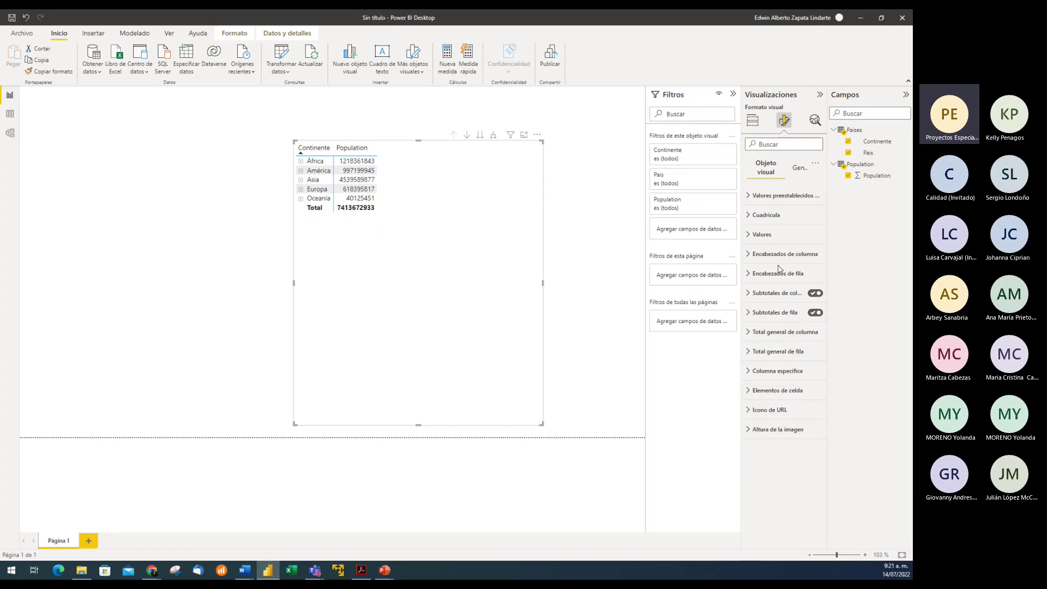
left_click(750, 234)
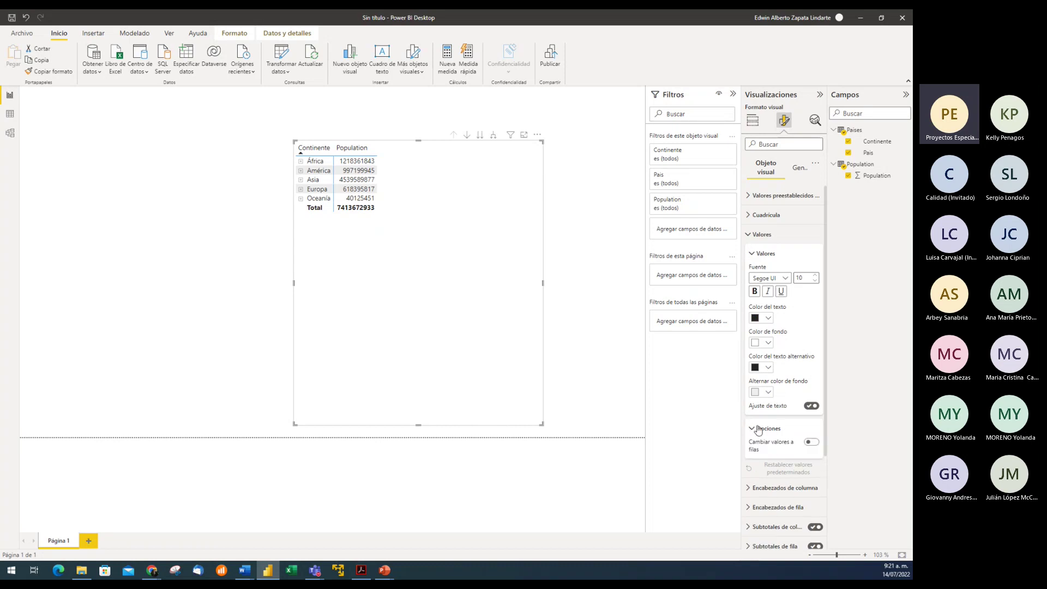
left_click(750, 235)
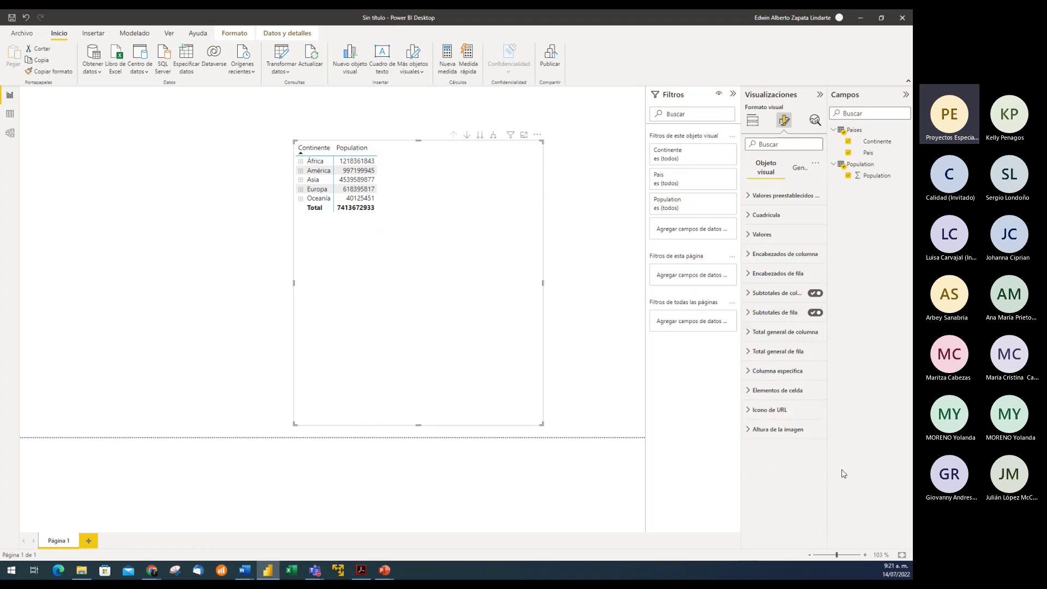
left_click(770, 353)
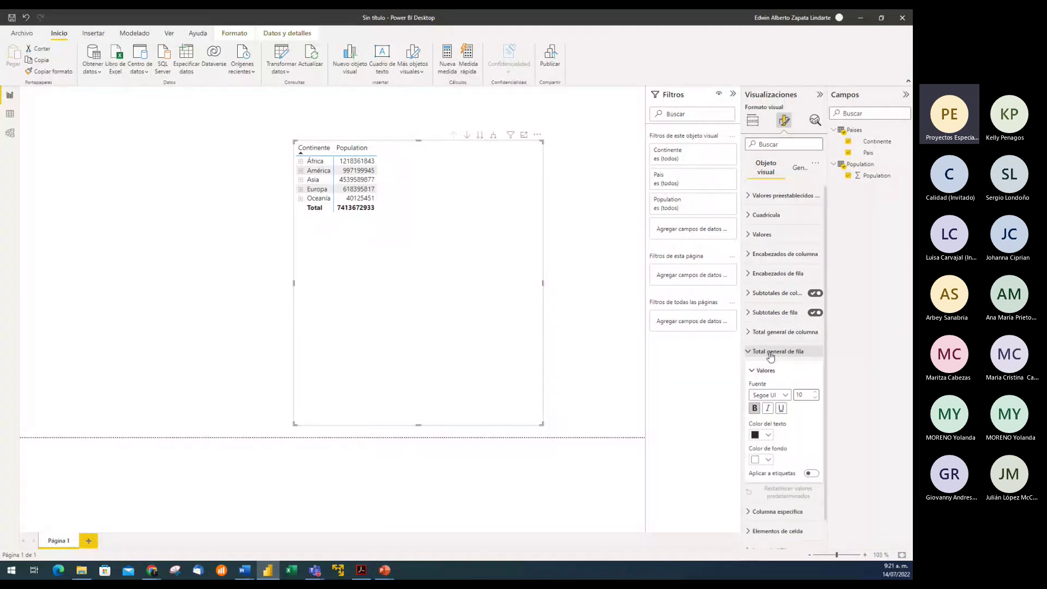
left_click(770, 352)
- Examine the matrix's general formatting properties, including Tamaño and Opciones avanzadas, and return to the visual-specific settings
left_click(795, 168)
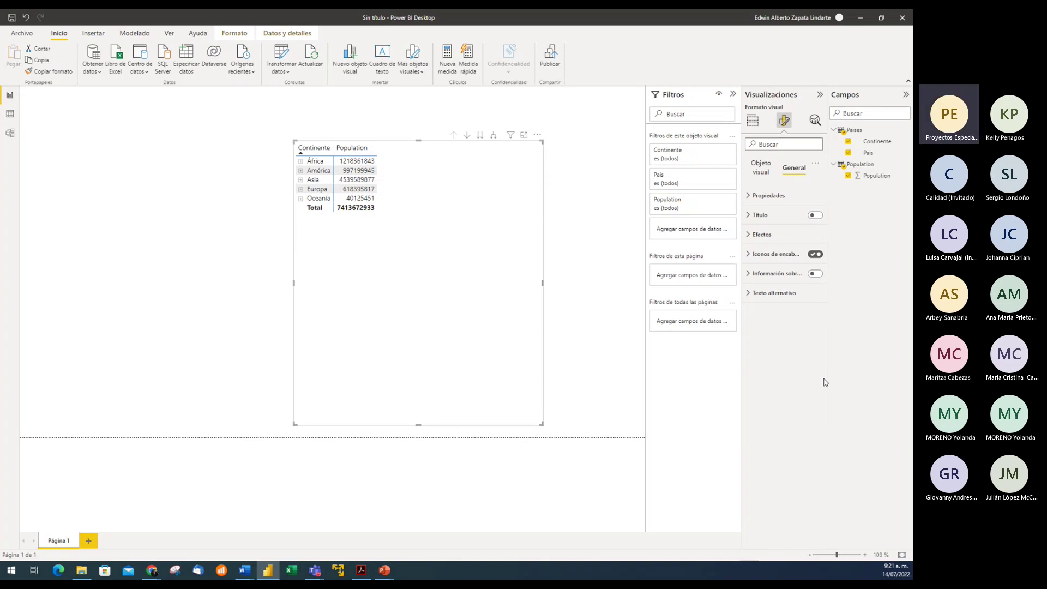
left_click(749, 197)
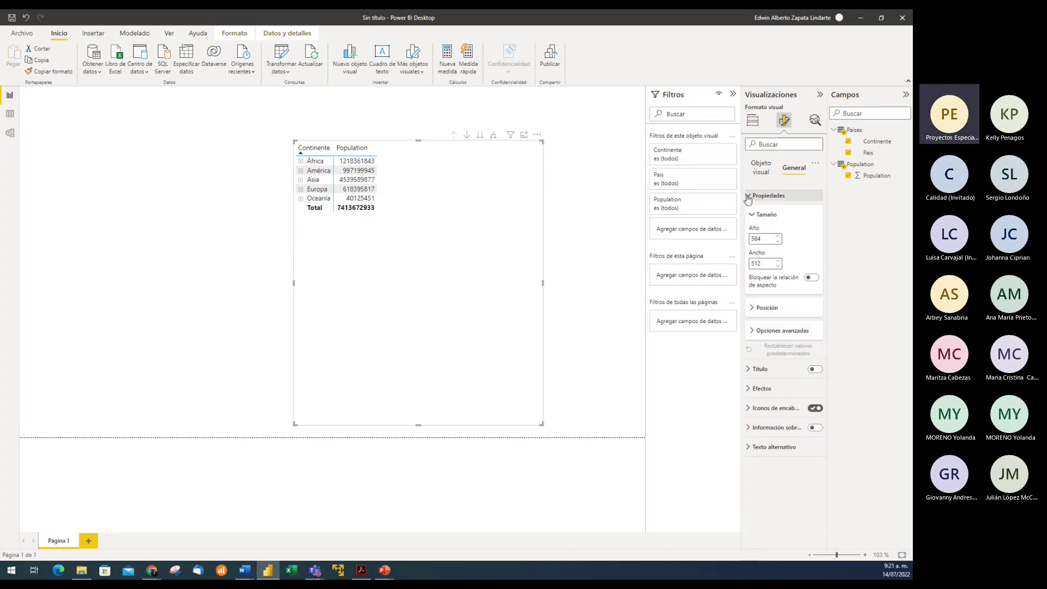
left_click(753, 331)
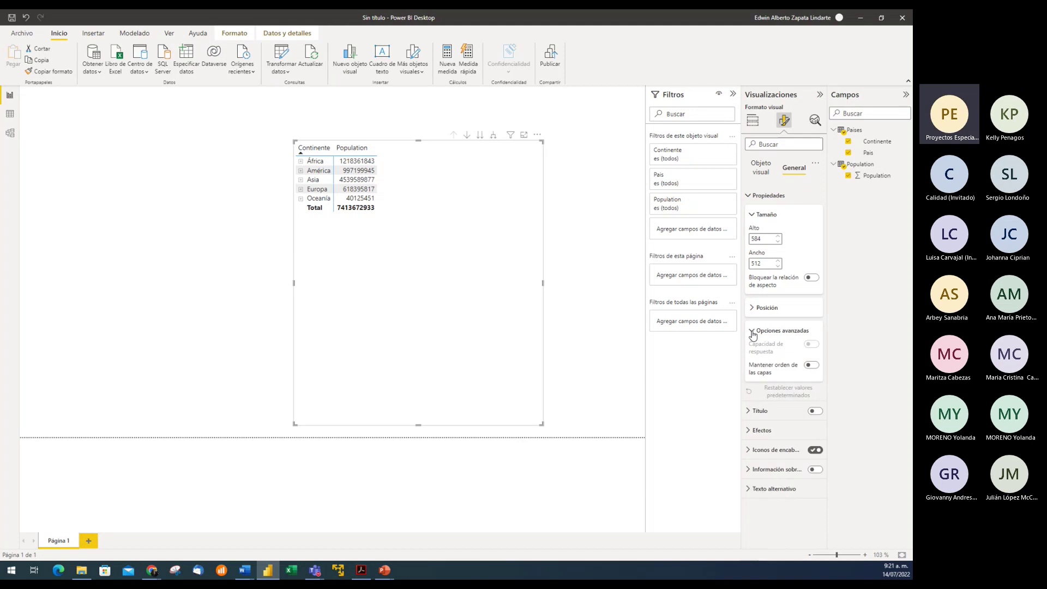
left_click(753, 331)
left_click(753, 216)
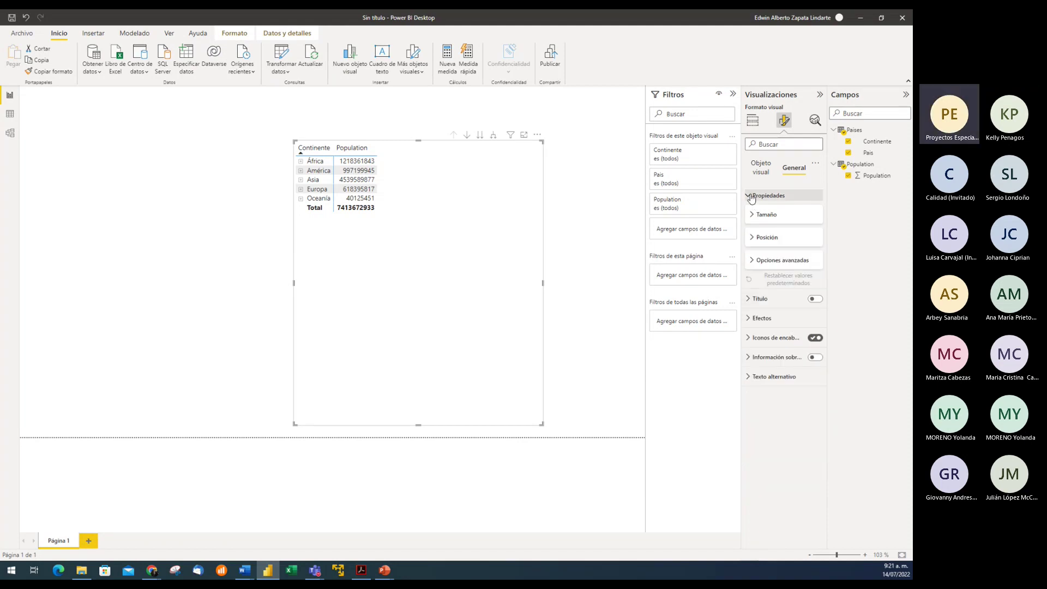
left_click(749, 195)
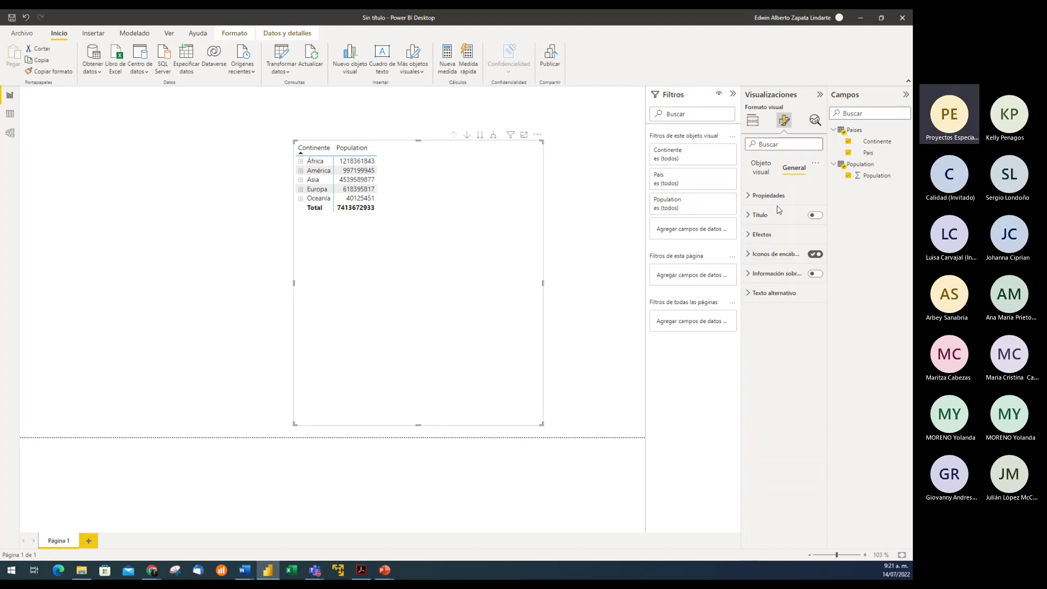
left_click(762, 168)
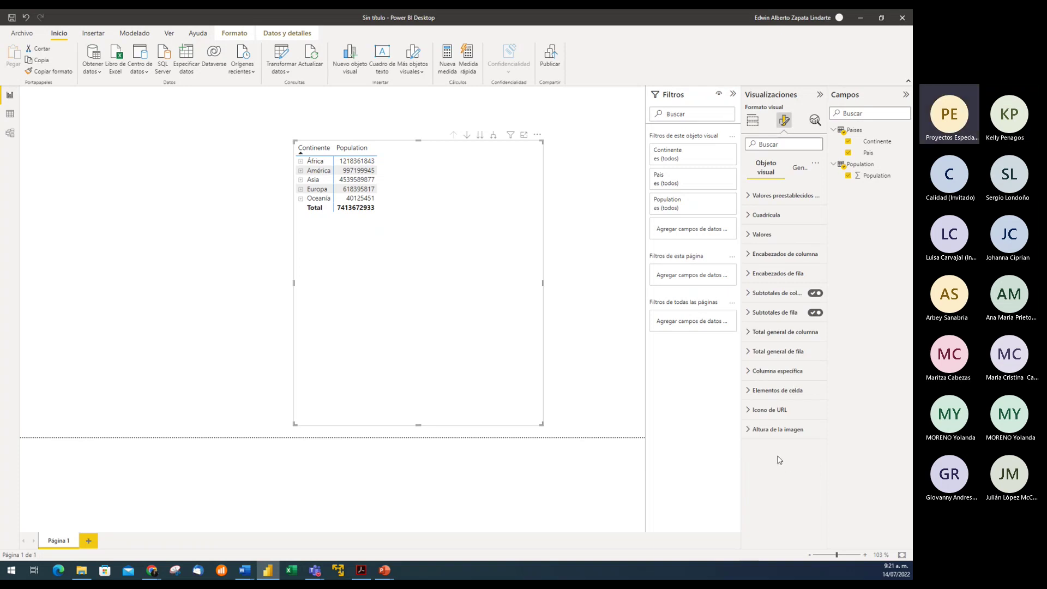
- Examine the Elementos de celda and Valores formatting settings of the matrix, including the Opciones of Valores
left_click(764, 391)
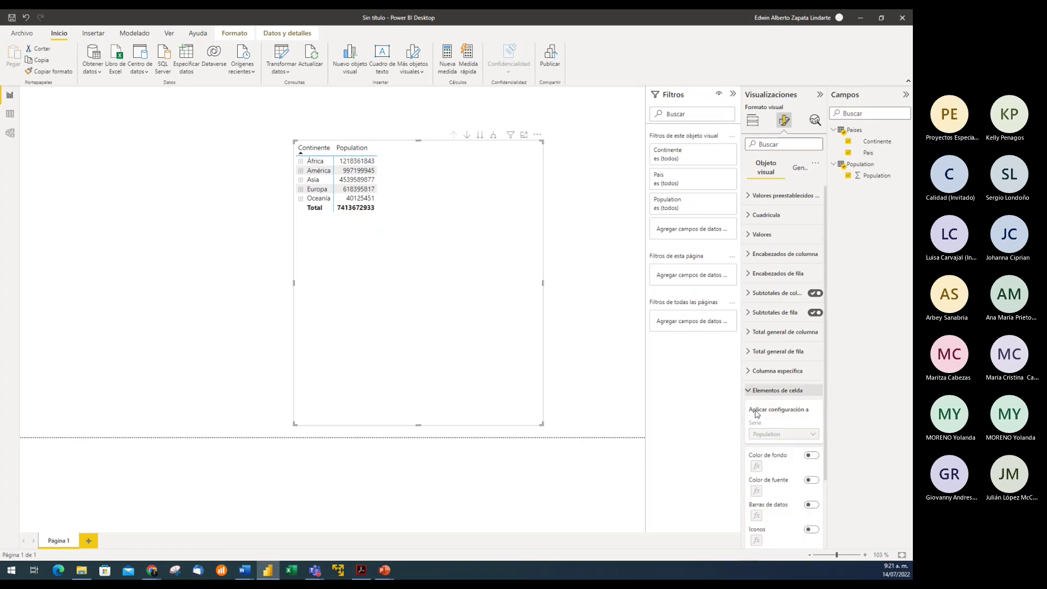
scroll(762, 420, "down", 2)
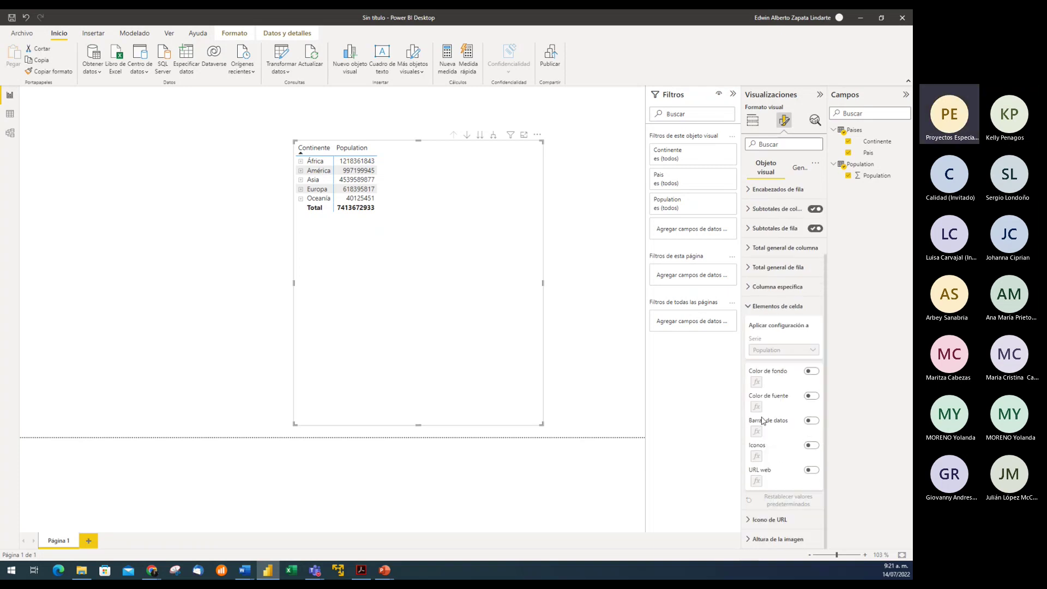
left_click(751, 307)
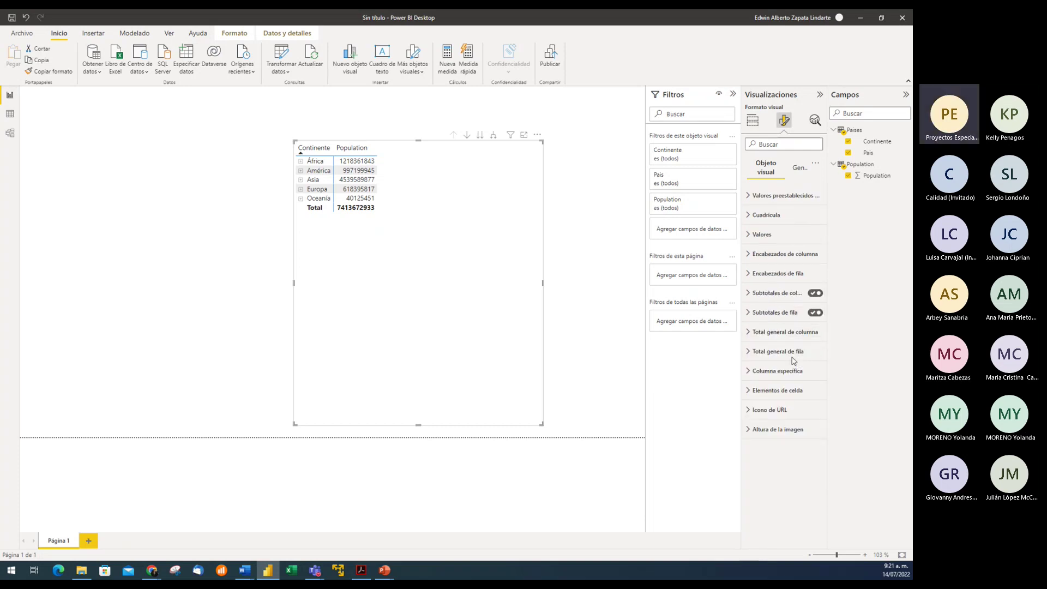
left_click(751, 237)
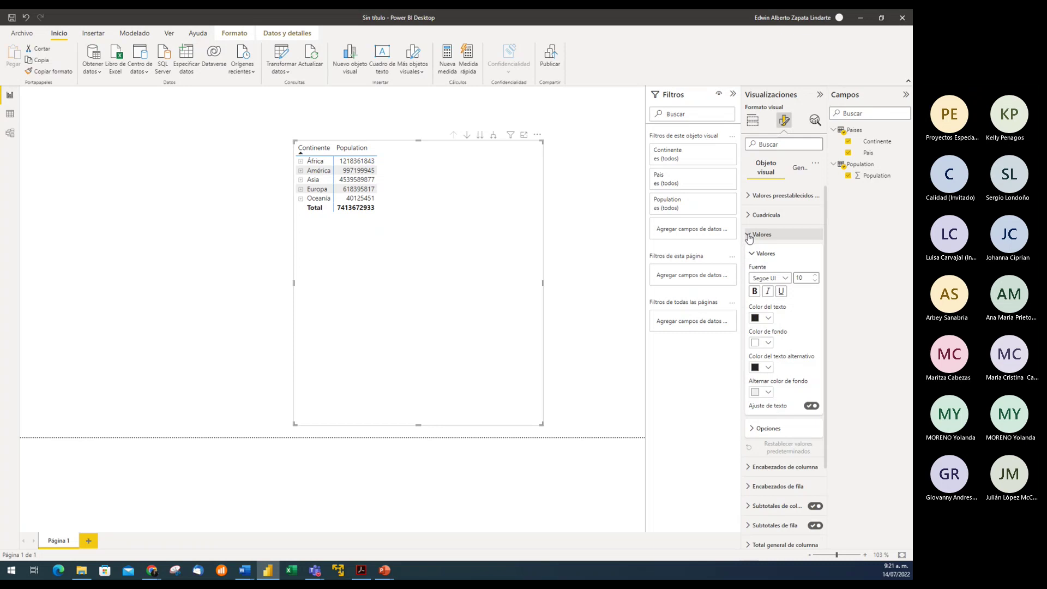
scroll(798, 318, "down", 1)
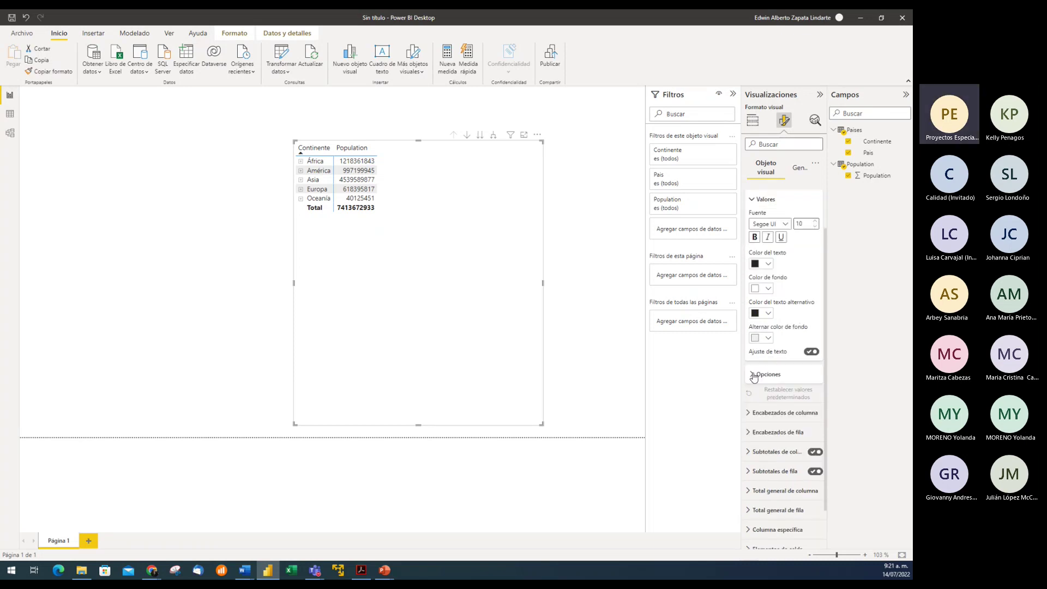
left_click(755, 374)
left_click(755, 375)
left_click(753, 199)
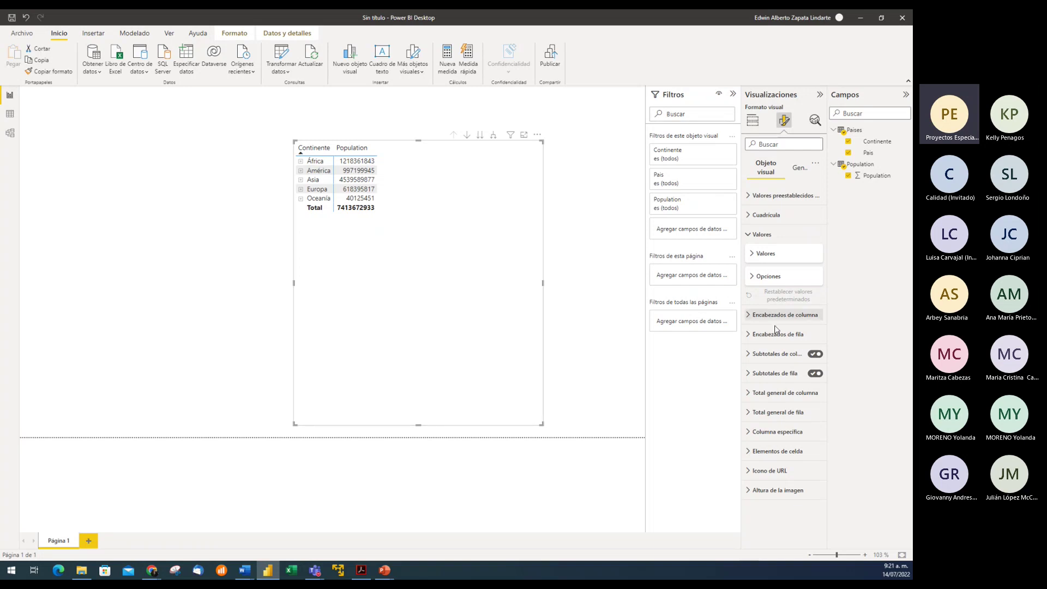
left_click(750, 452)
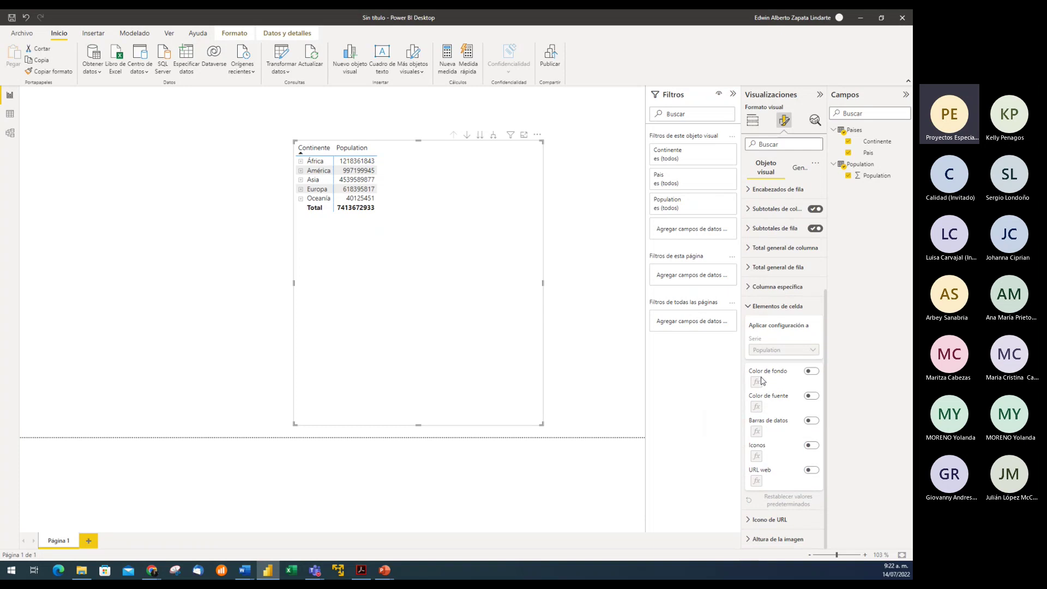
left_click(752, 307)
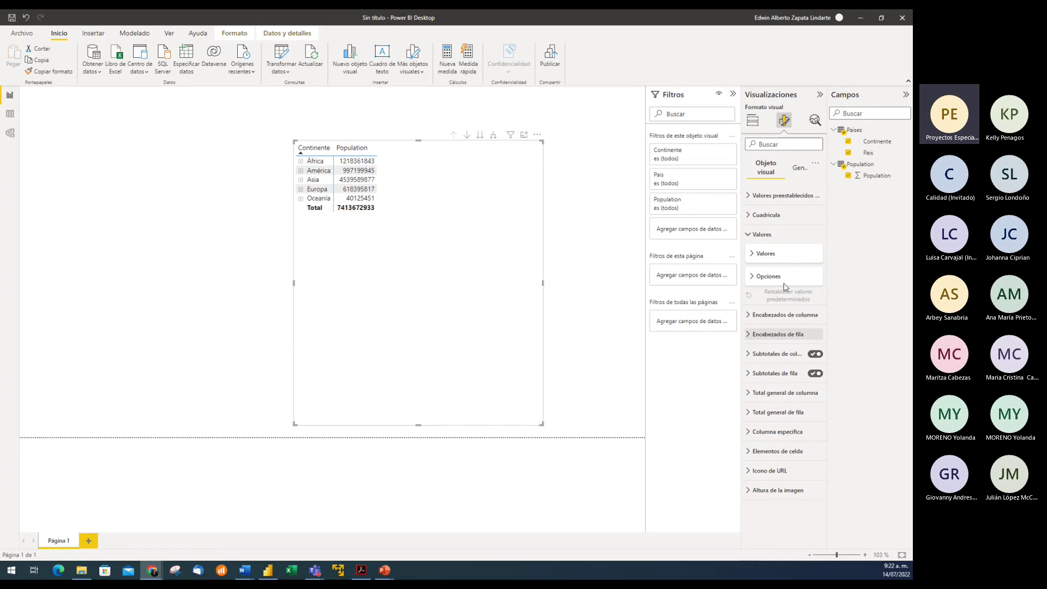
left_click(756, 234)
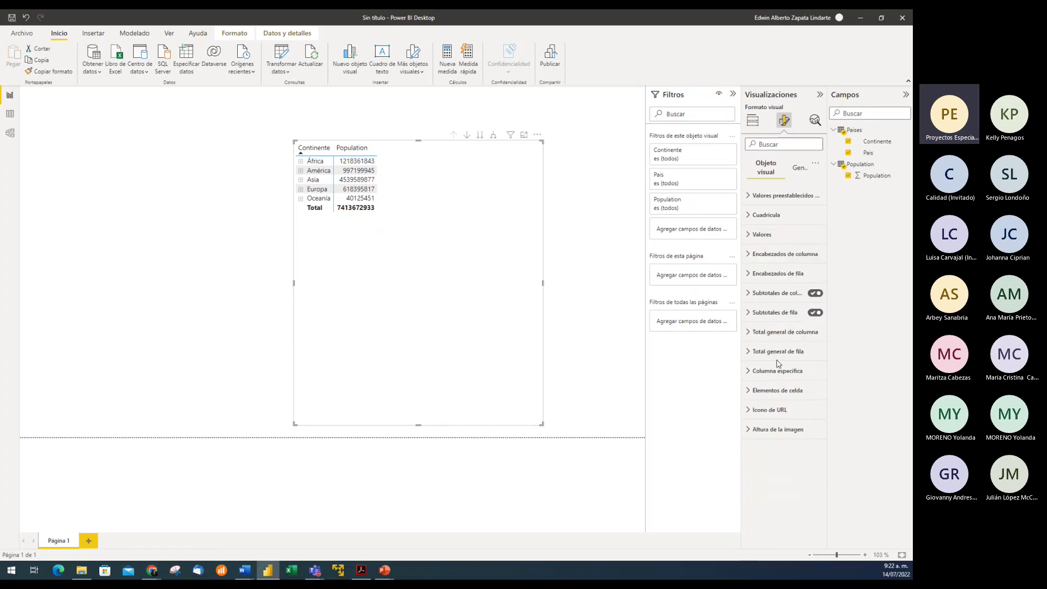
- Turn off the +/- icons in the matrix's Encabezados de fila formatting
left_click(756, 274)
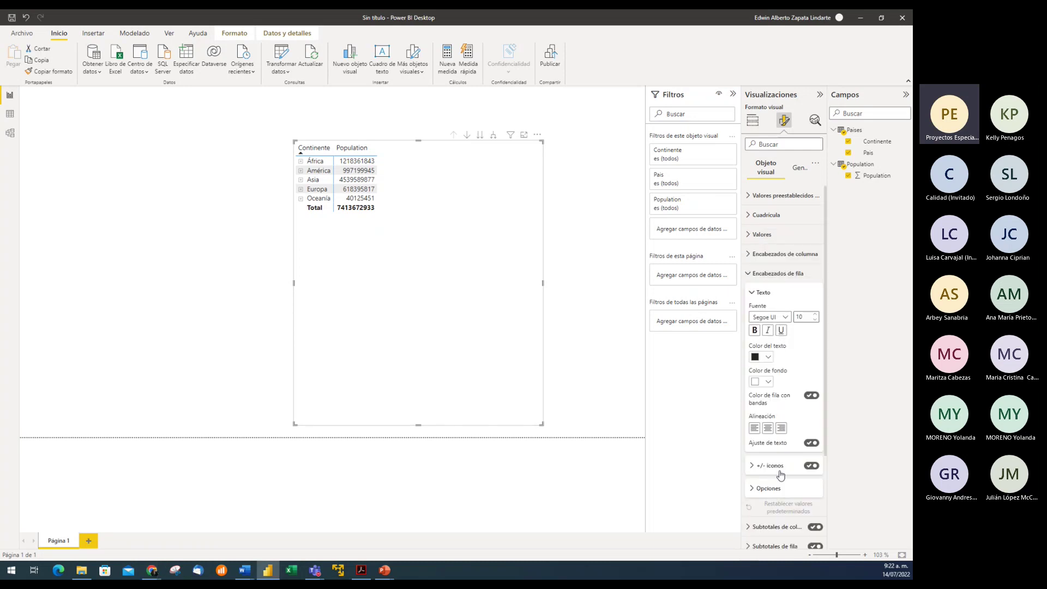
scroll(779, 330, "down", 3)
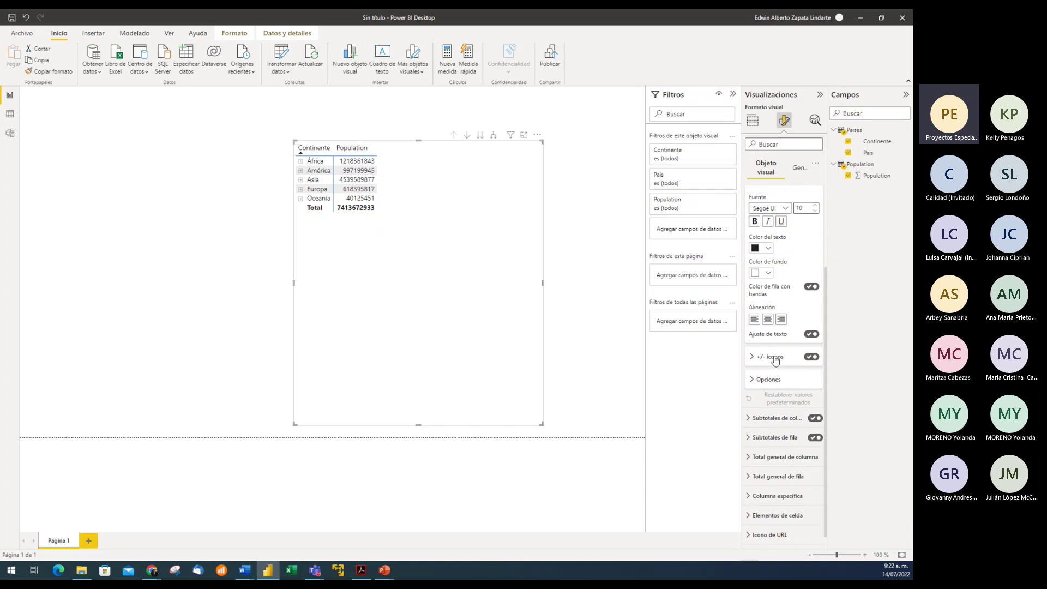
scroll(791, 327, "up", 3)
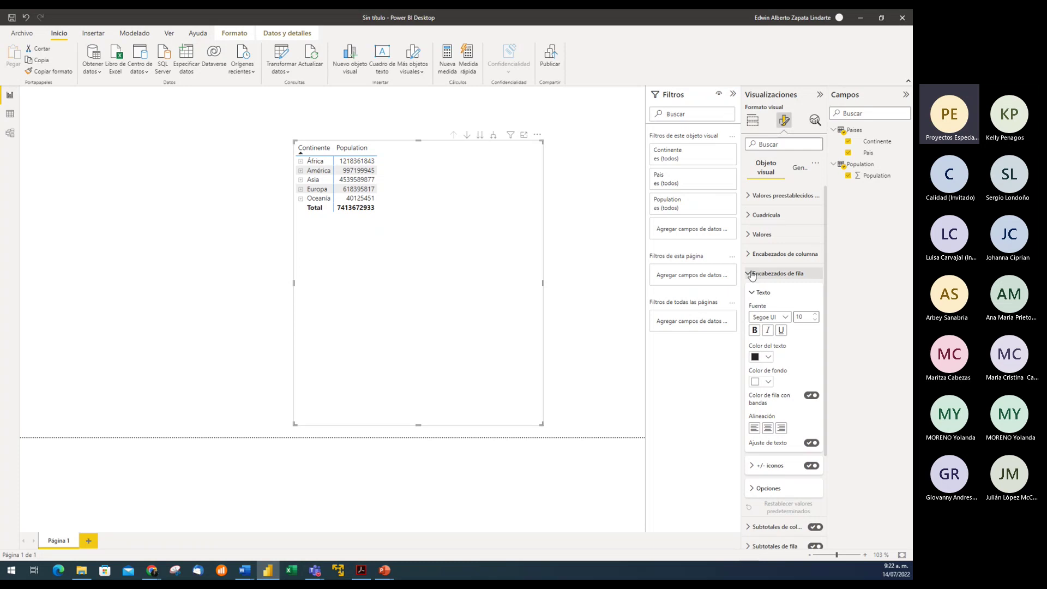
left_click(755, 274)
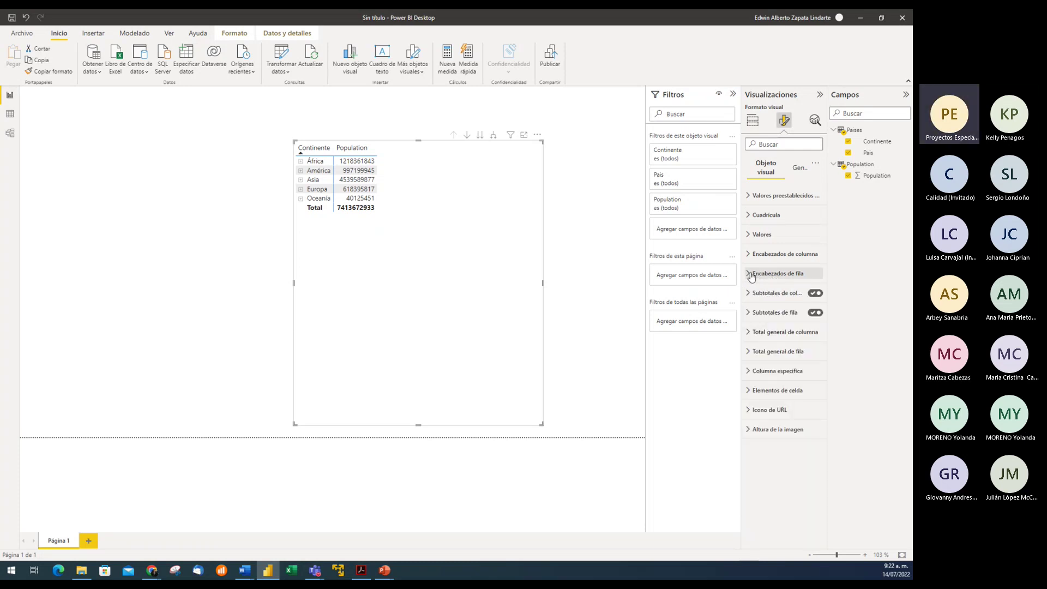
left_click(756, 275)
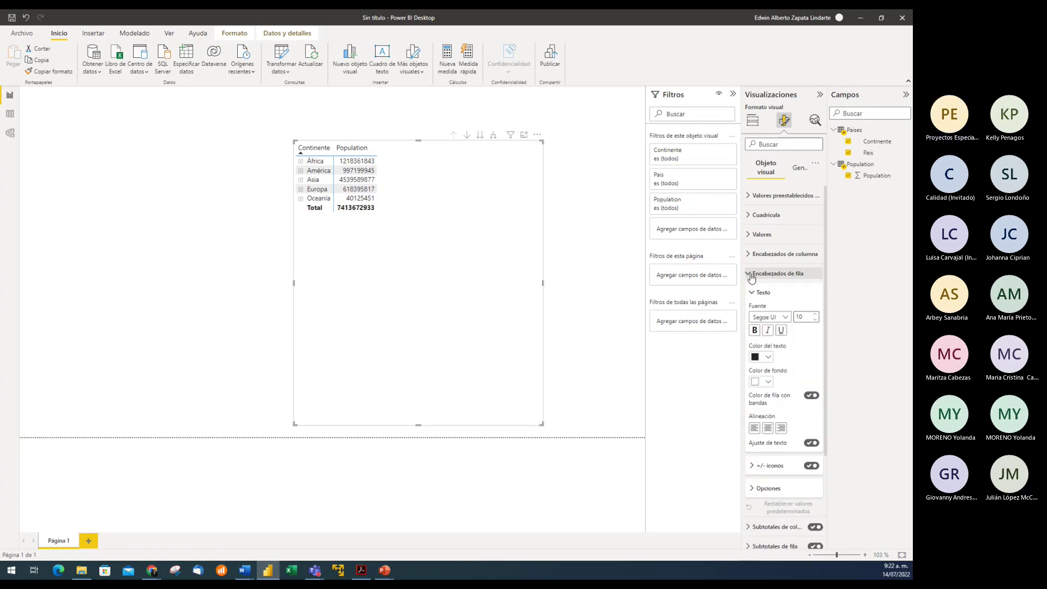
left_click(809, 469)
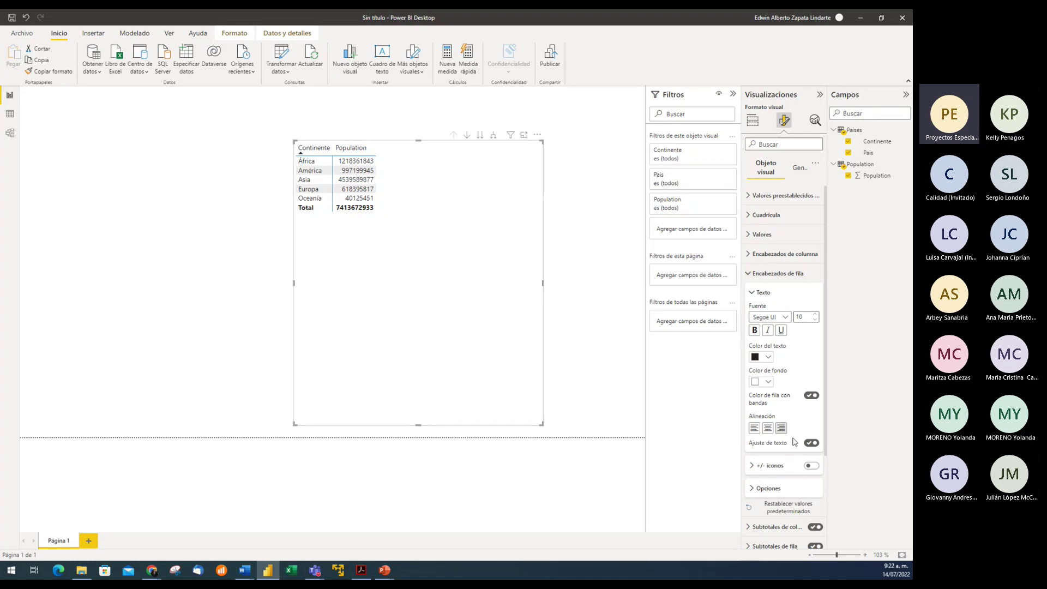
- Turn on the +/- icons in the matrix's Encabezados de fila formatting and return to its field setup
left_click(812, 467)
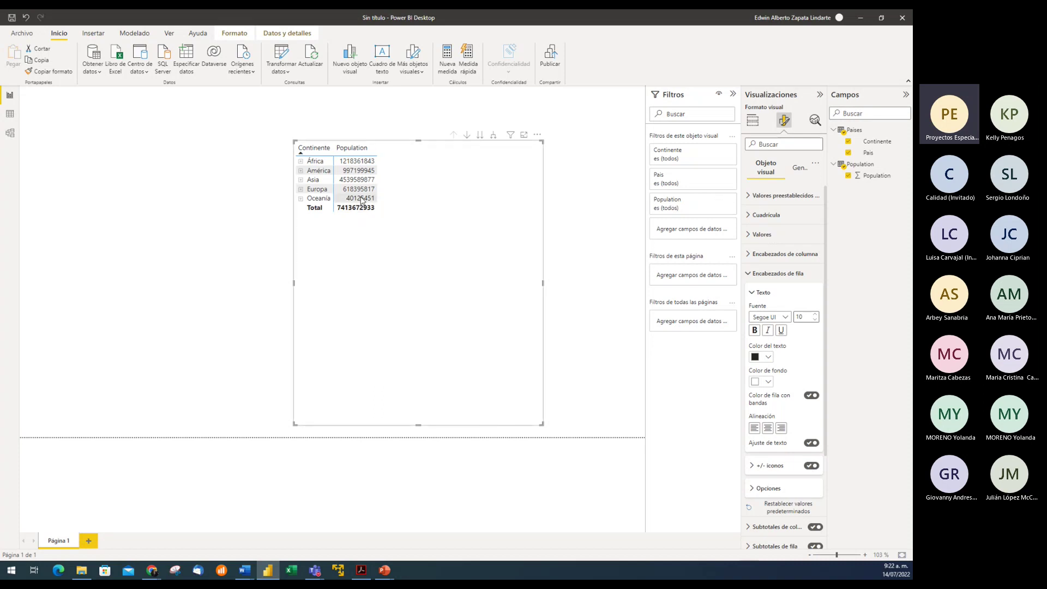
left_click(750, 276)
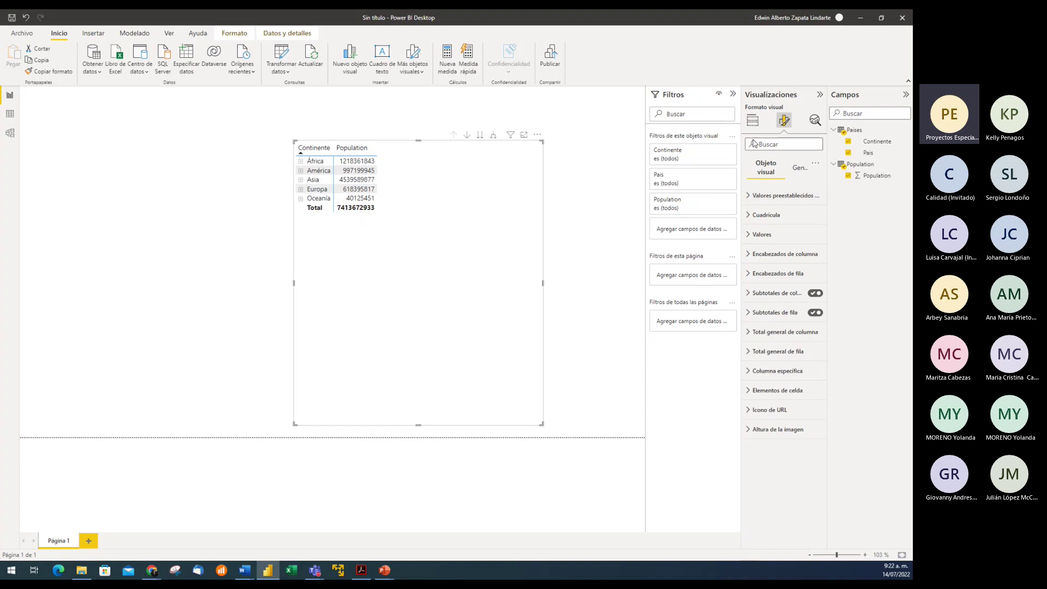
left_click(754, 122)
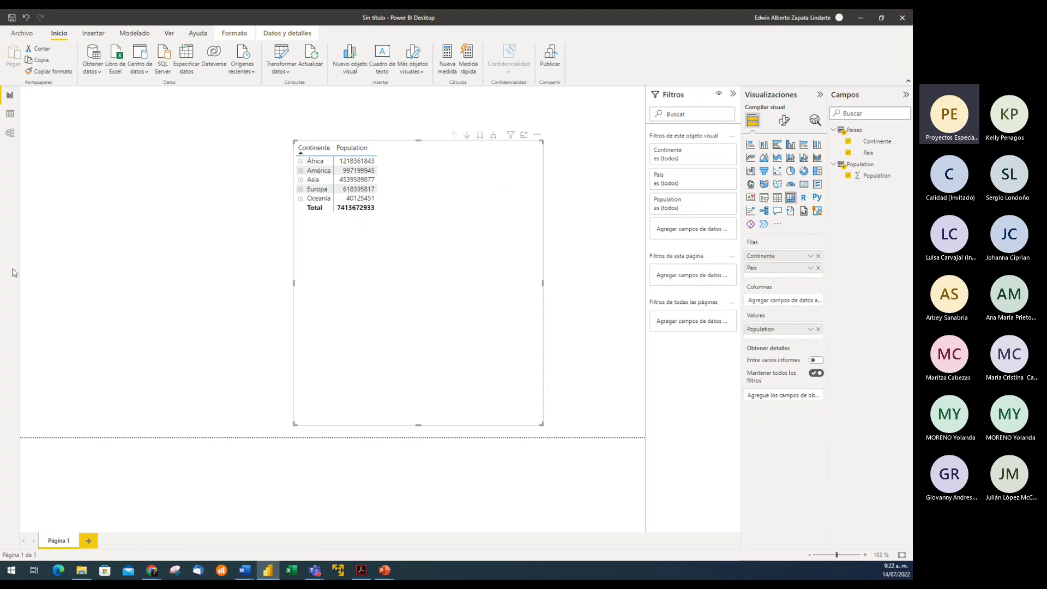
left_click(152, 570)
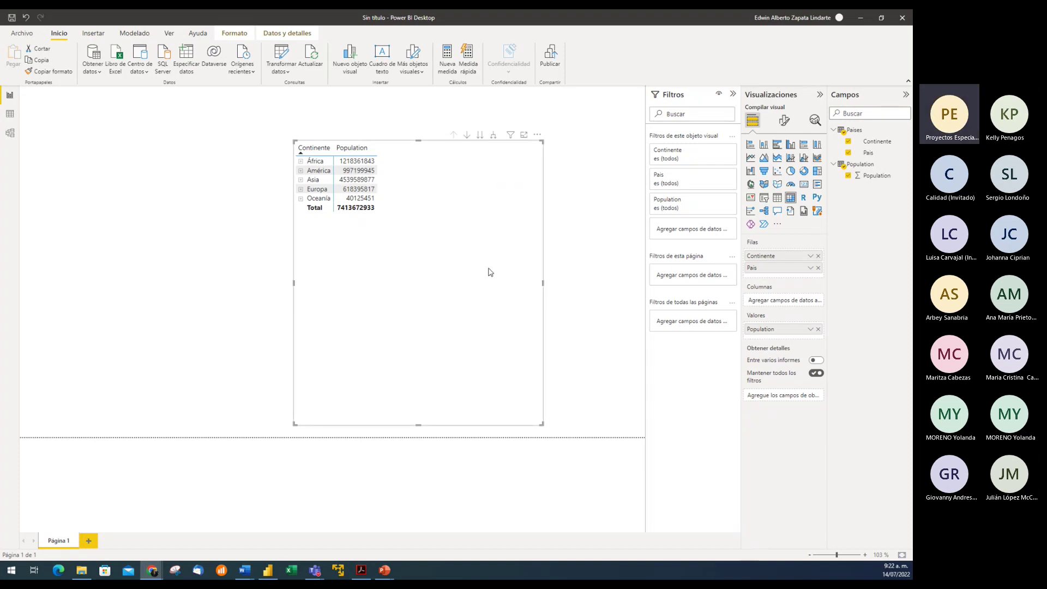
- Expand and collapse África in the matrix, and sort the continents by Population in descending order
left_click(301, 162)
left_click(302, 162)
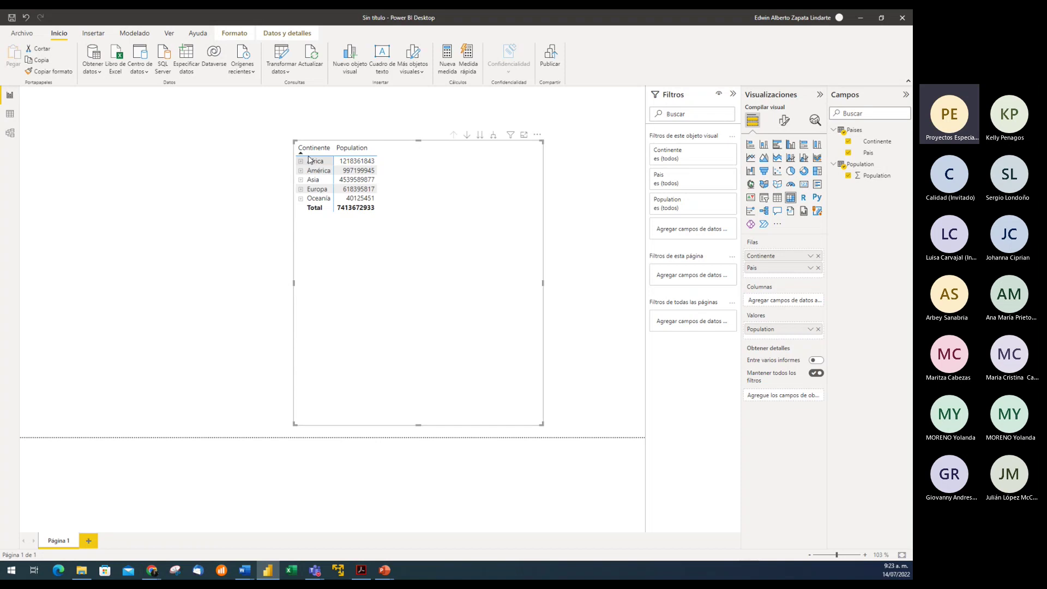
left_click(359, 151)
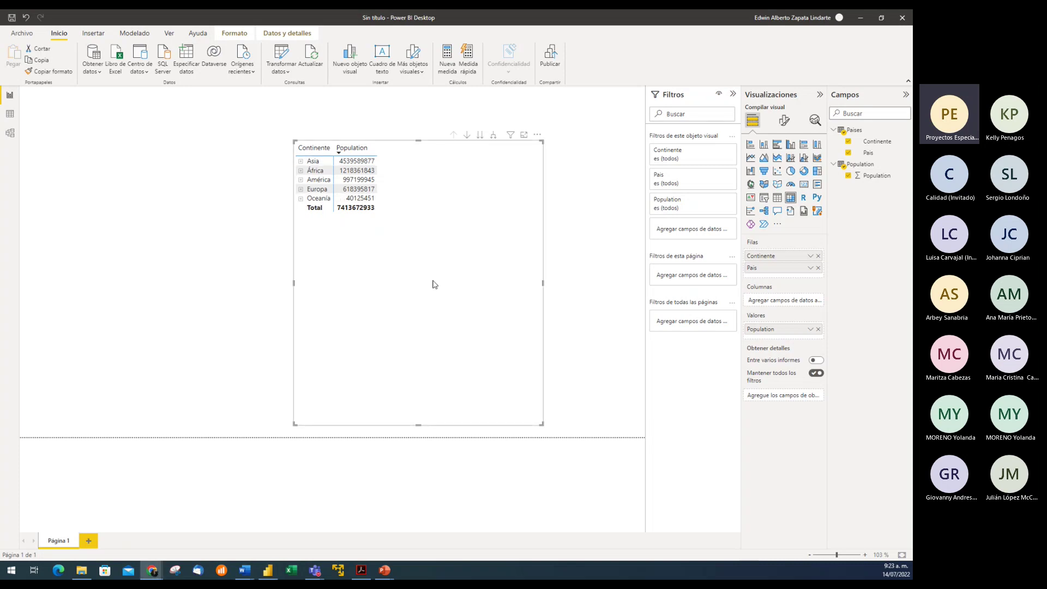
- Examine the country populations under Asia and América in the matrix, collapsing each continent again
left_click(300, 162)
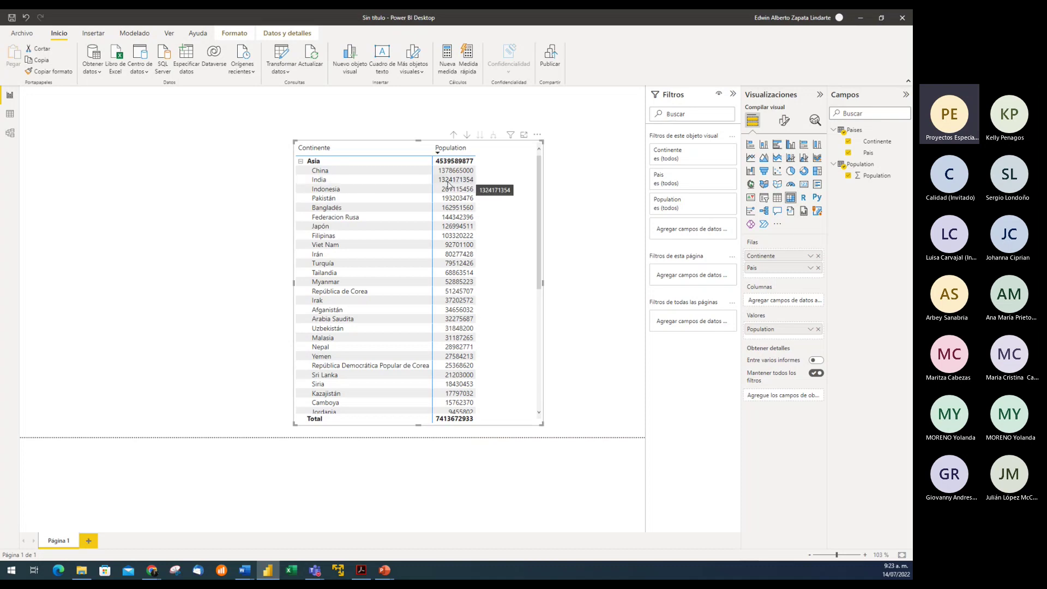
left_click(301, 161)
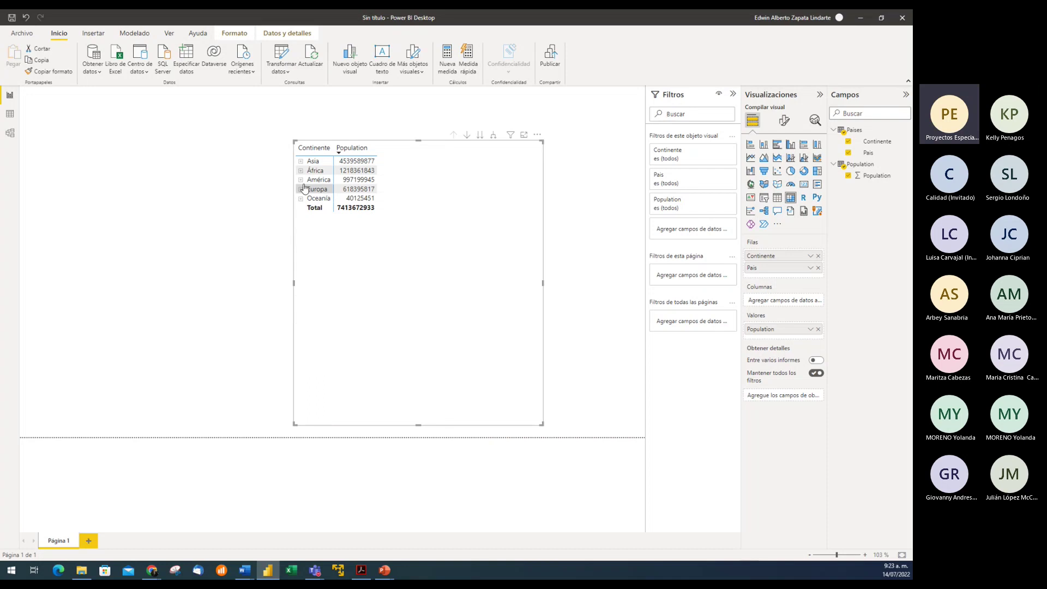
left_click(301, 180)
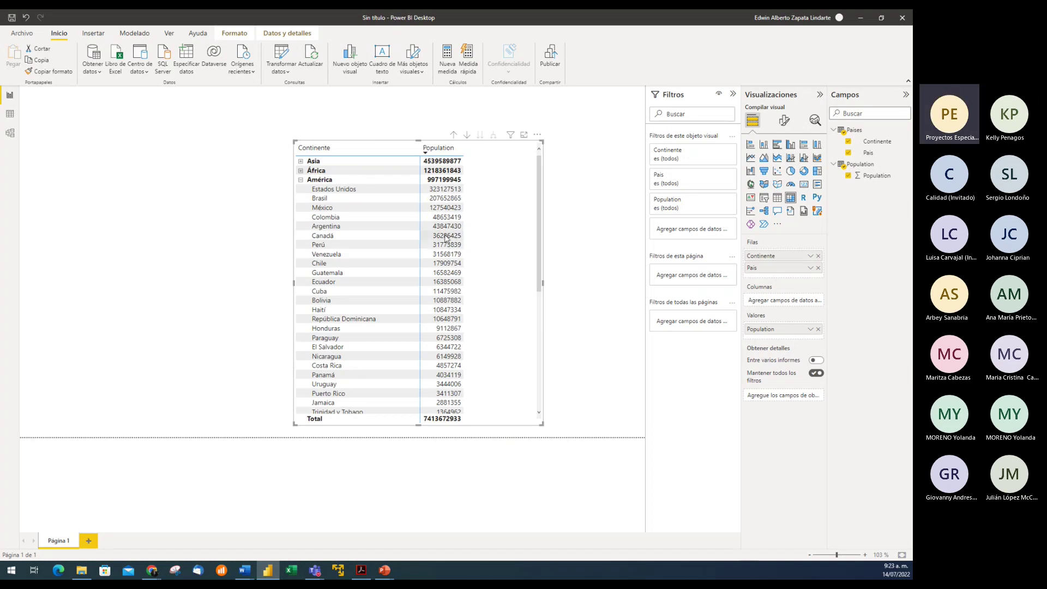
scroll(493, 332, "down", 5)
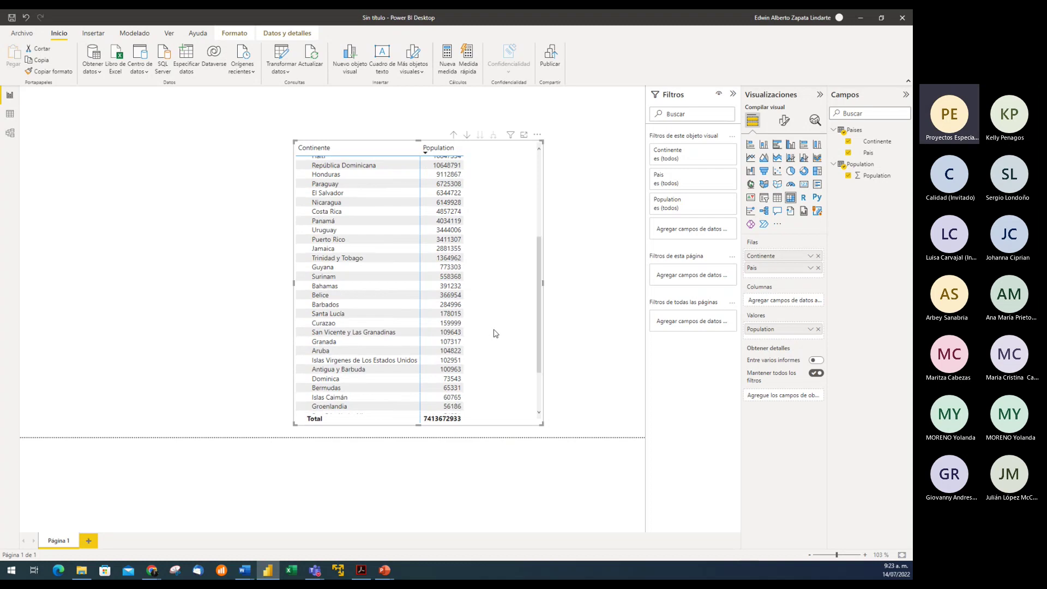
scroll(495, 333, "down", 2)
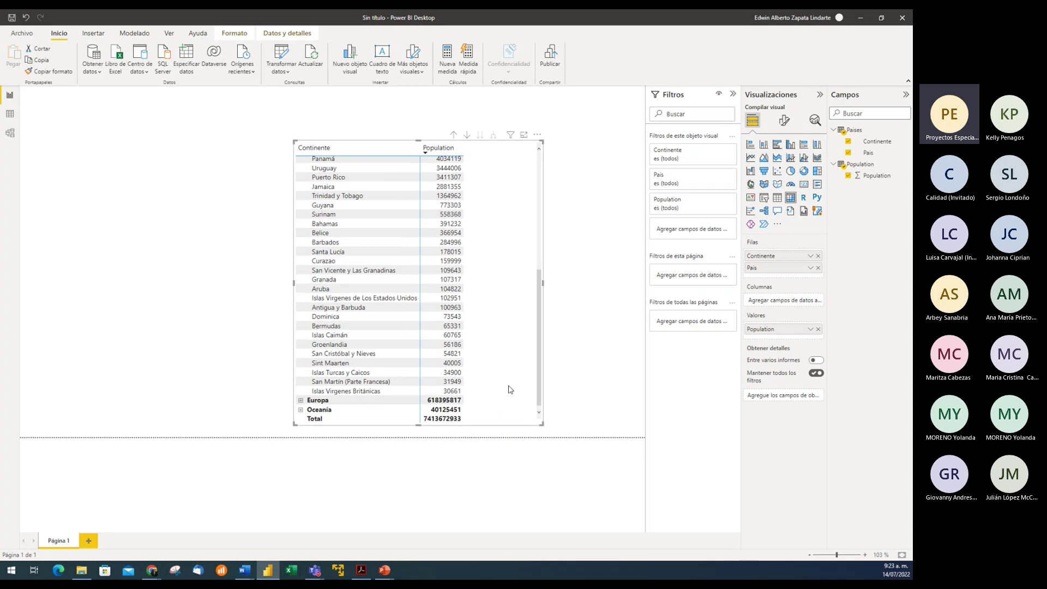
scroll(515, 387, "up", 8)
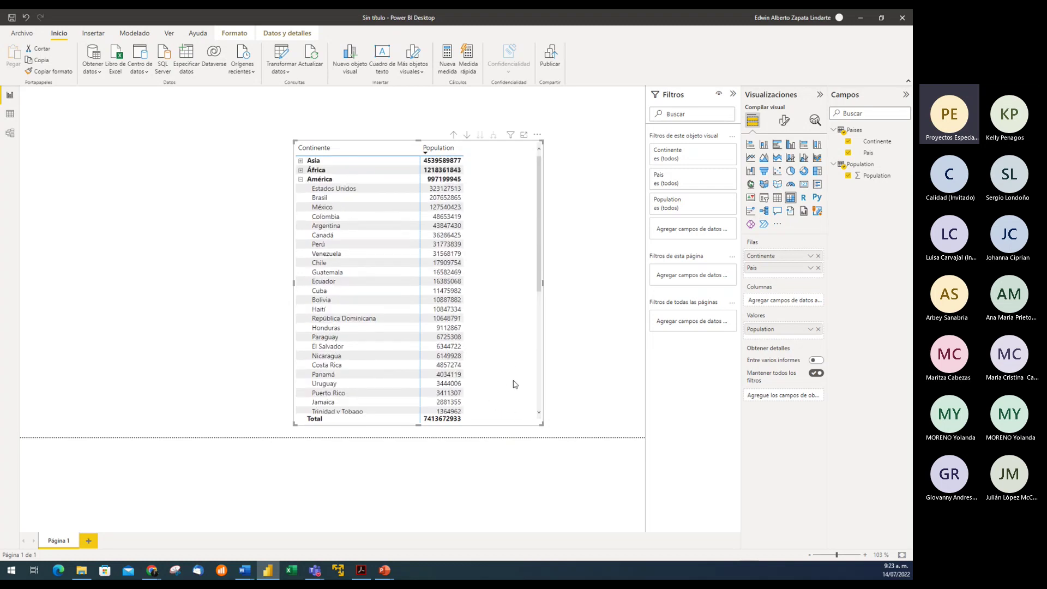
left_click(301, 181)
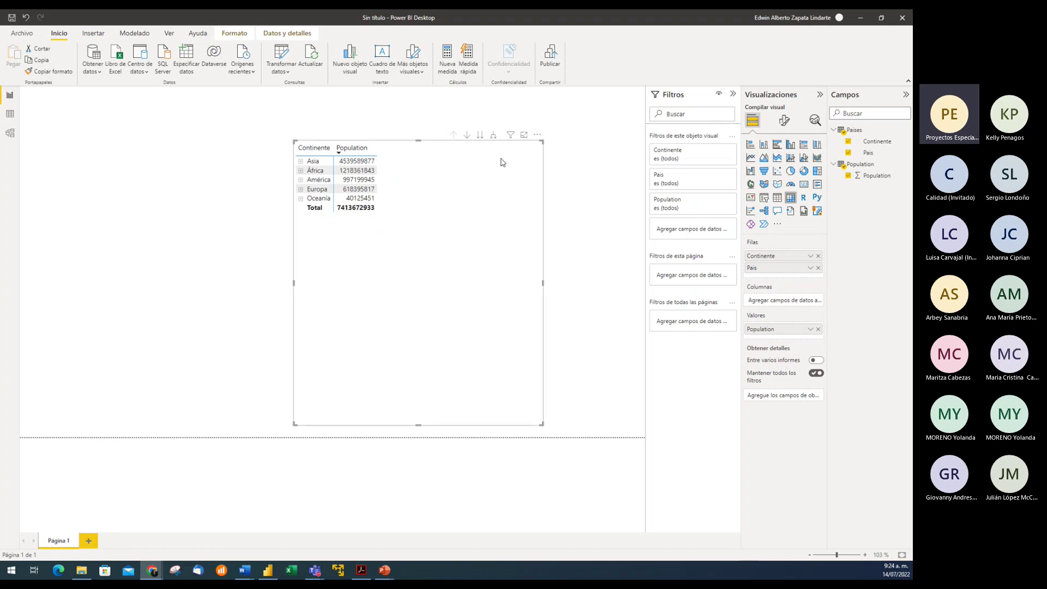
- Try size 8 and bold on the matrix's values, and set their font to DIN at size 10
left_click(786, 122)
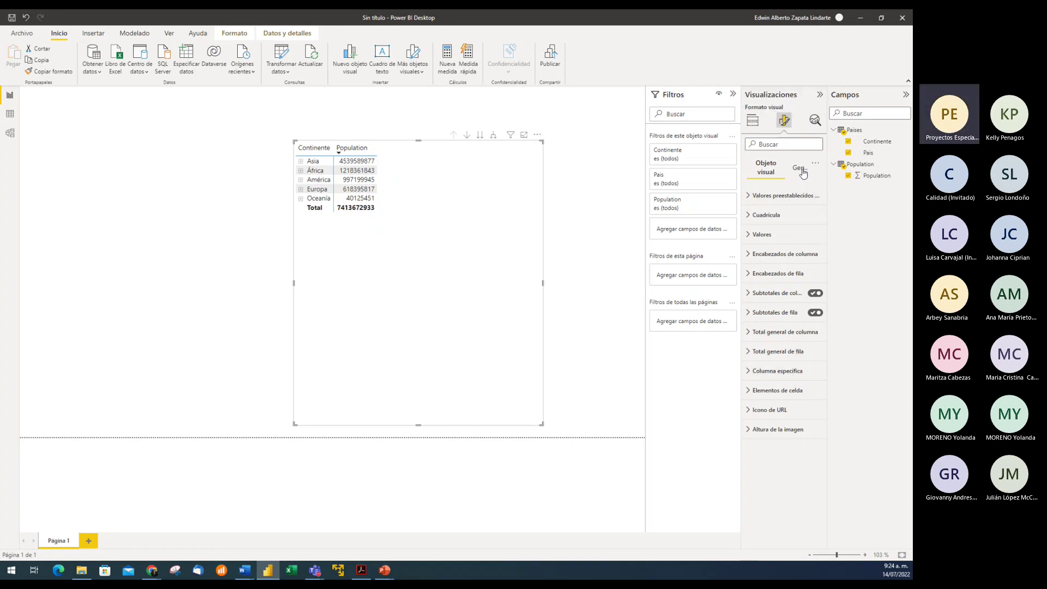
left_click(763, 235)
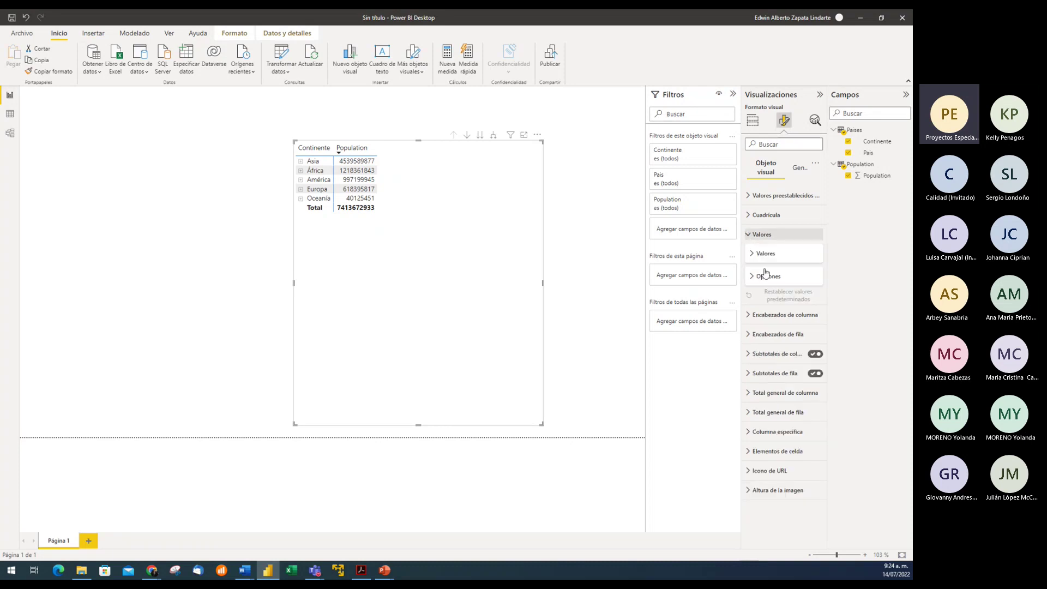
left_click(753, 256)
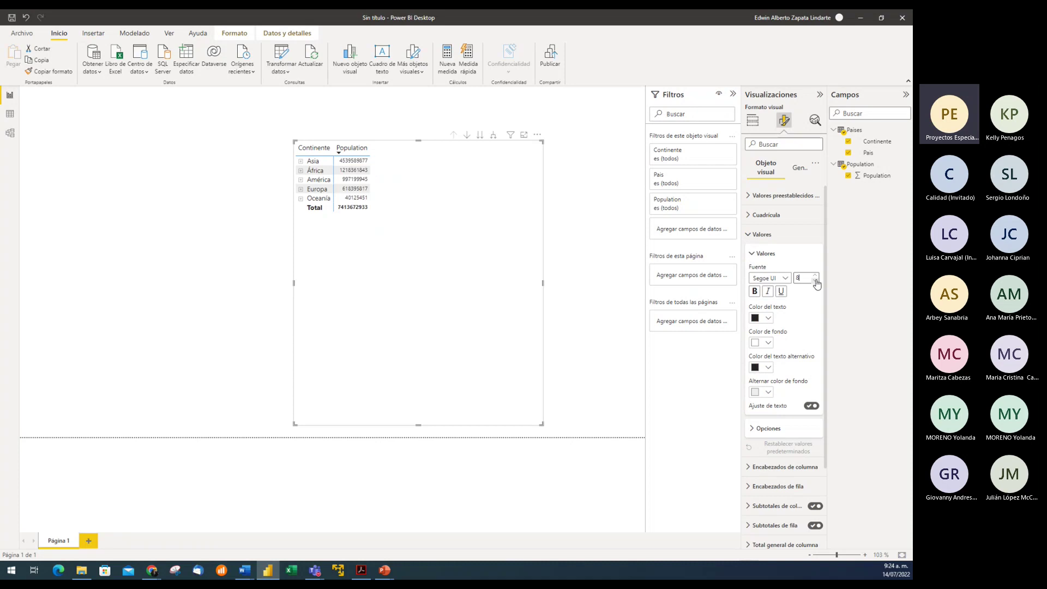
left_click(756, 293)
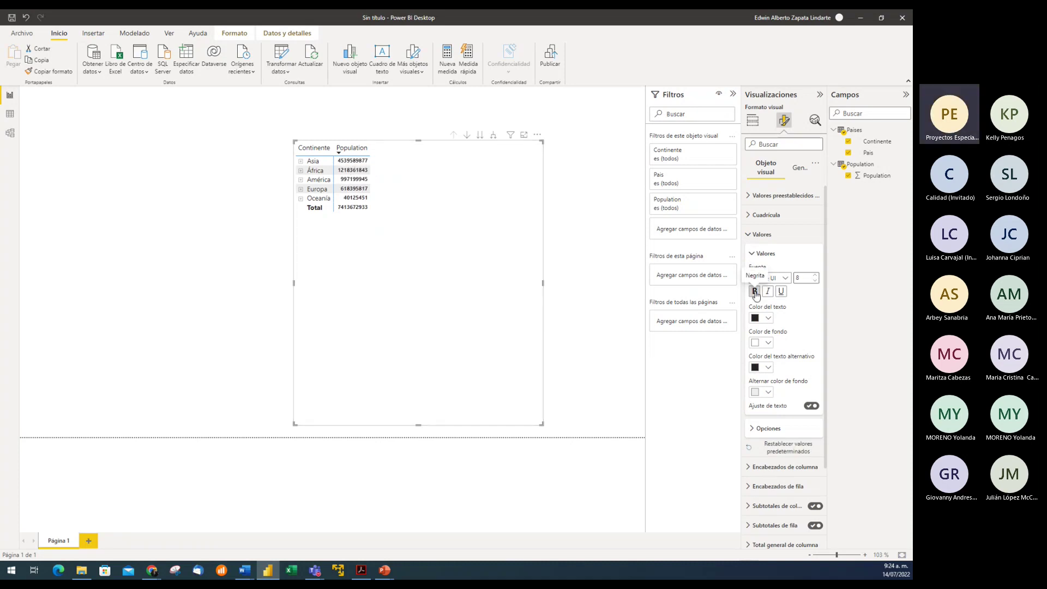
left_click(756, 293)
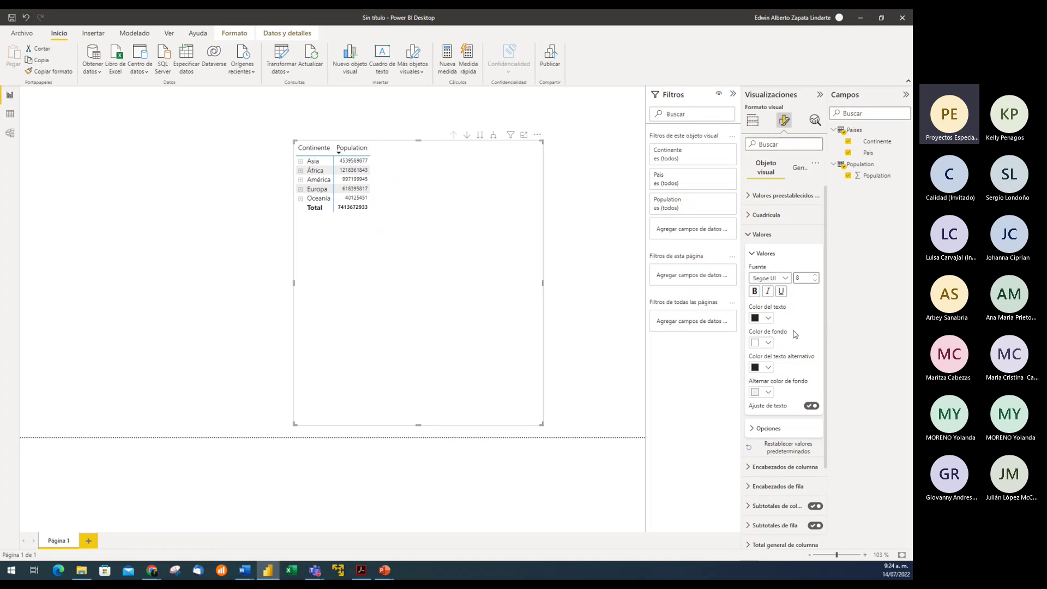
left_click(788, 280)
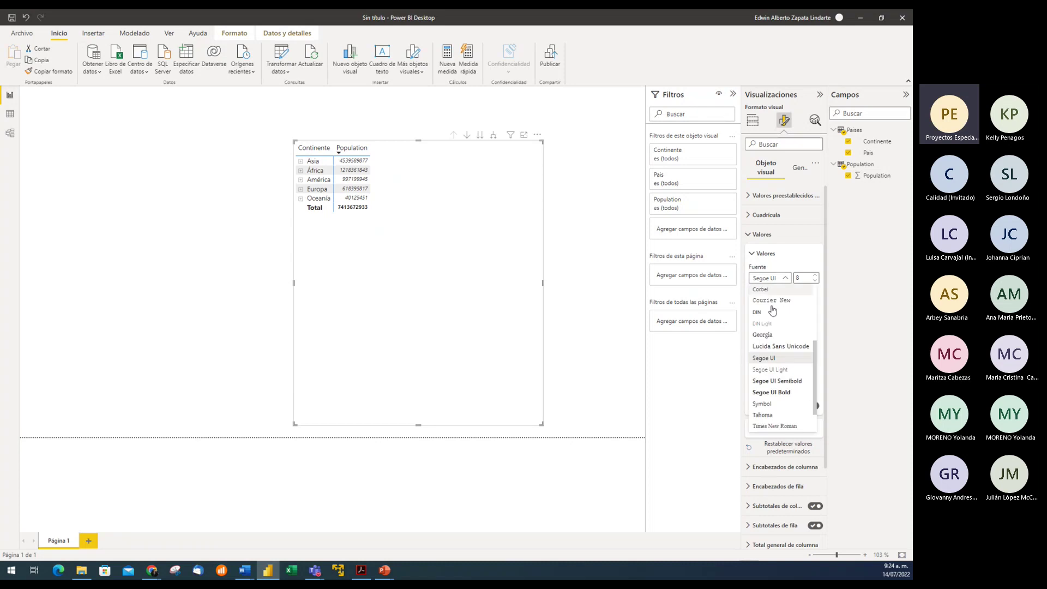
left_click(765, 319)
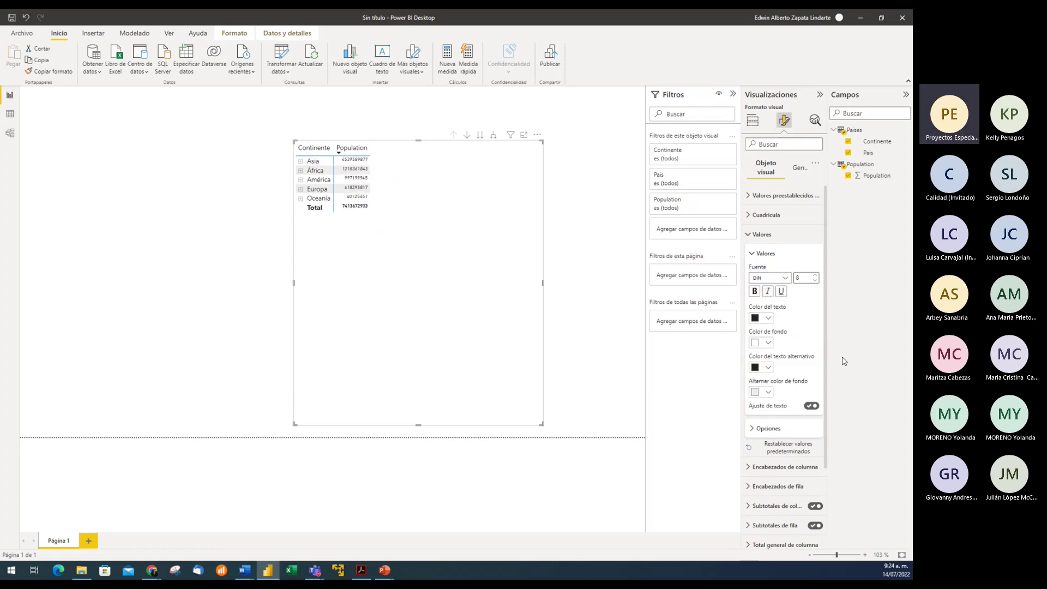
left_click(817, 276)
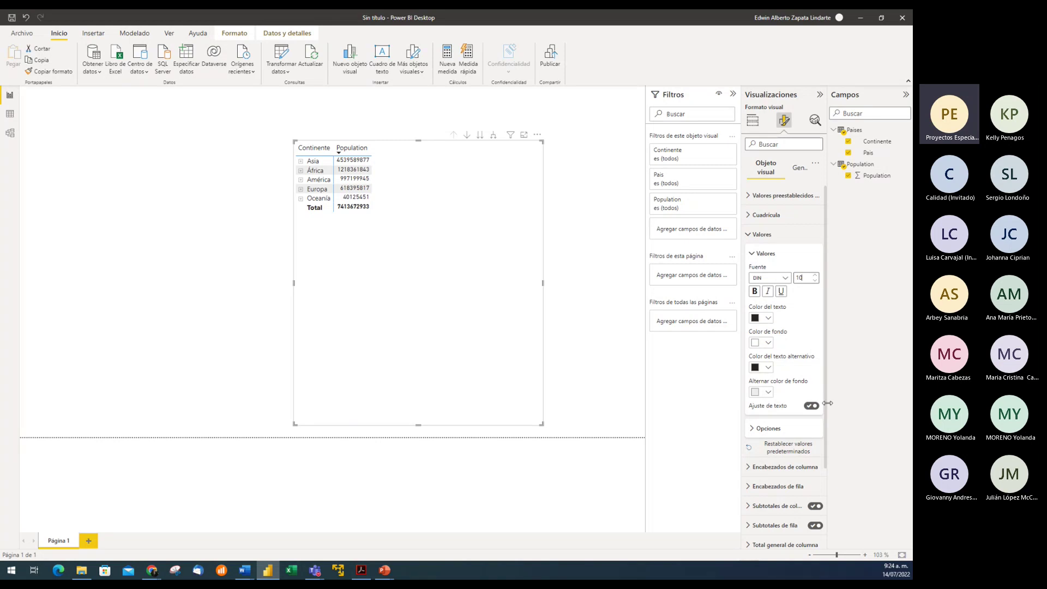
- Set the text color of the matrix's values to the theme's bright blue, and check it by expanding and collapsing Asia
left_click(768, 318)
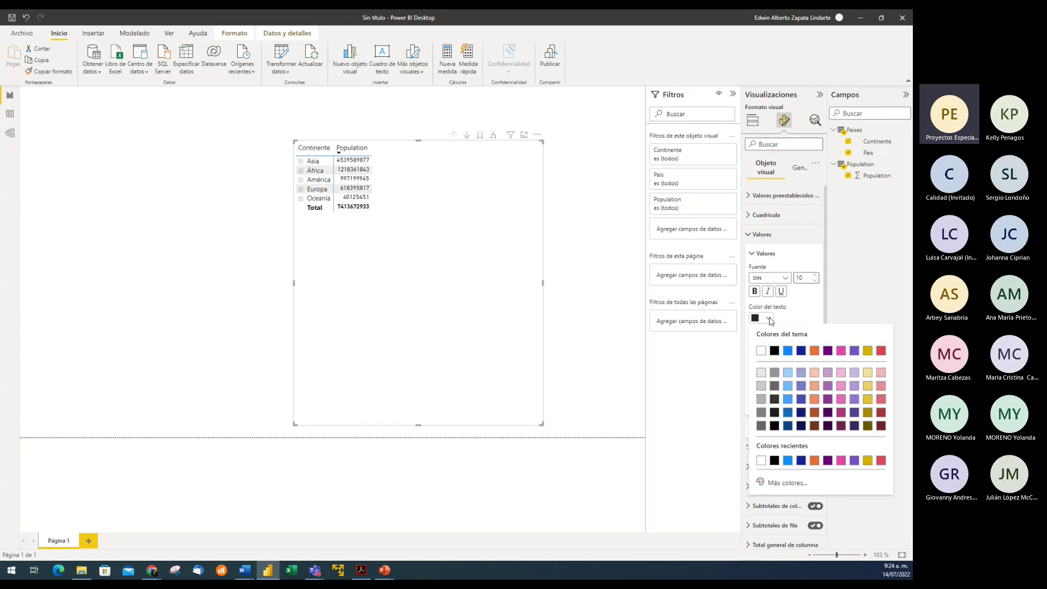
left_click(789, 351)
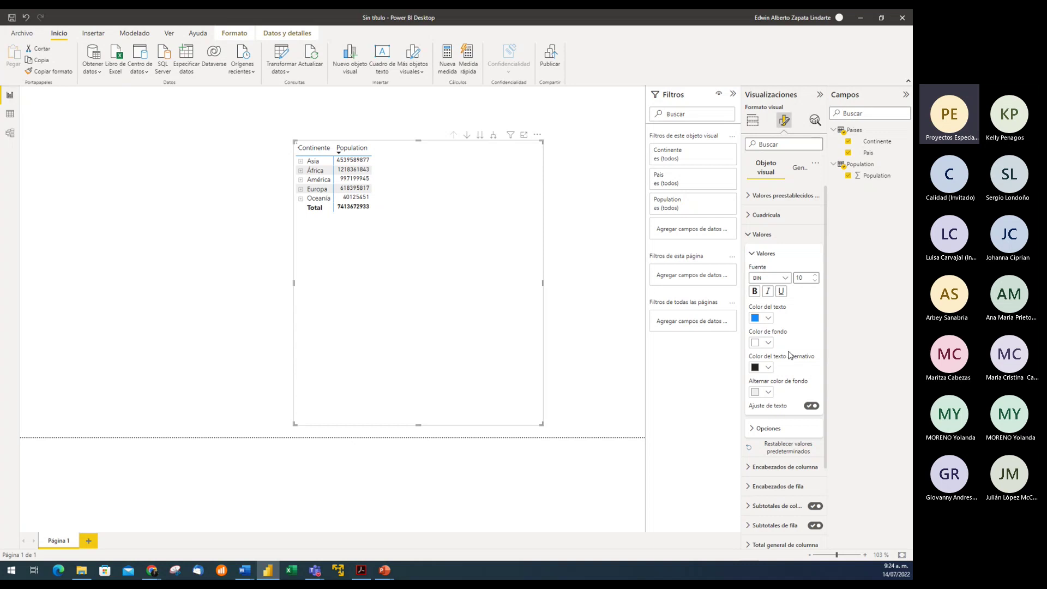
left_click(301, 162)
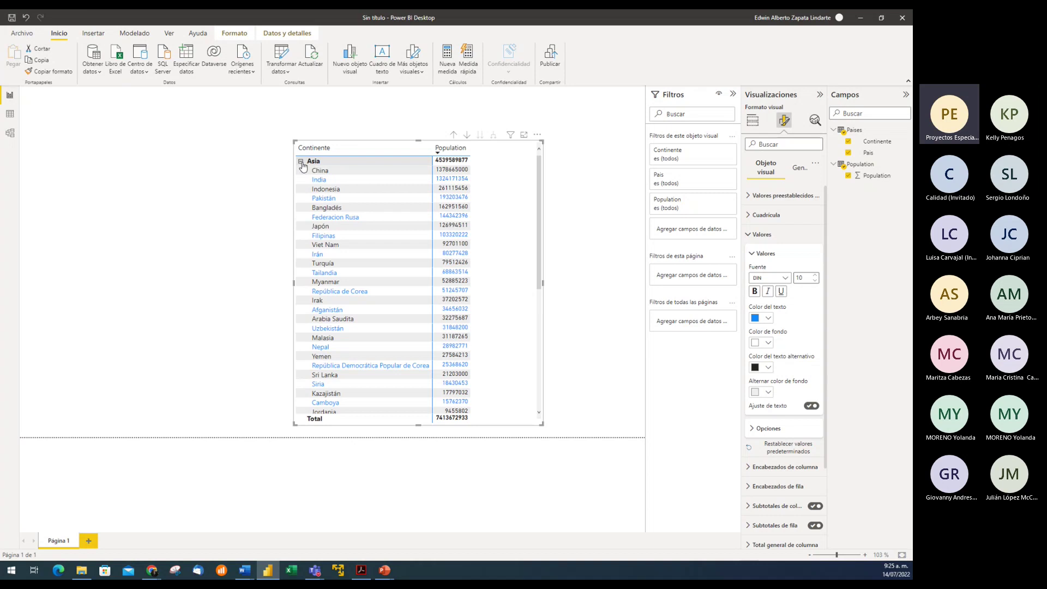
left_click(301, 162)
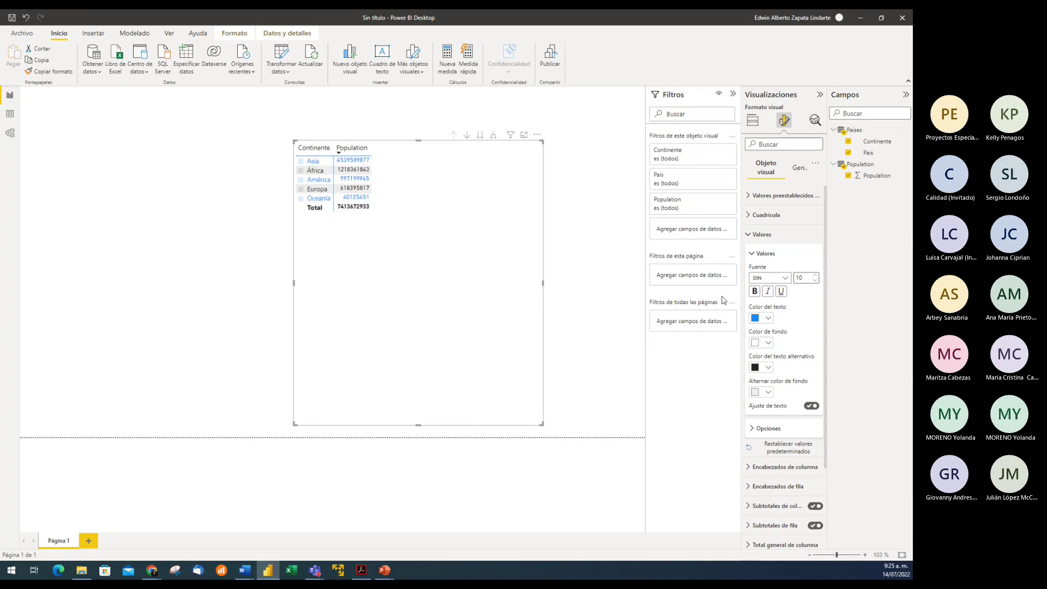
- Set the text color of the matrix values to black and collapse the Valores formatting options
left_click(768, 319)
left_click(775, 351)
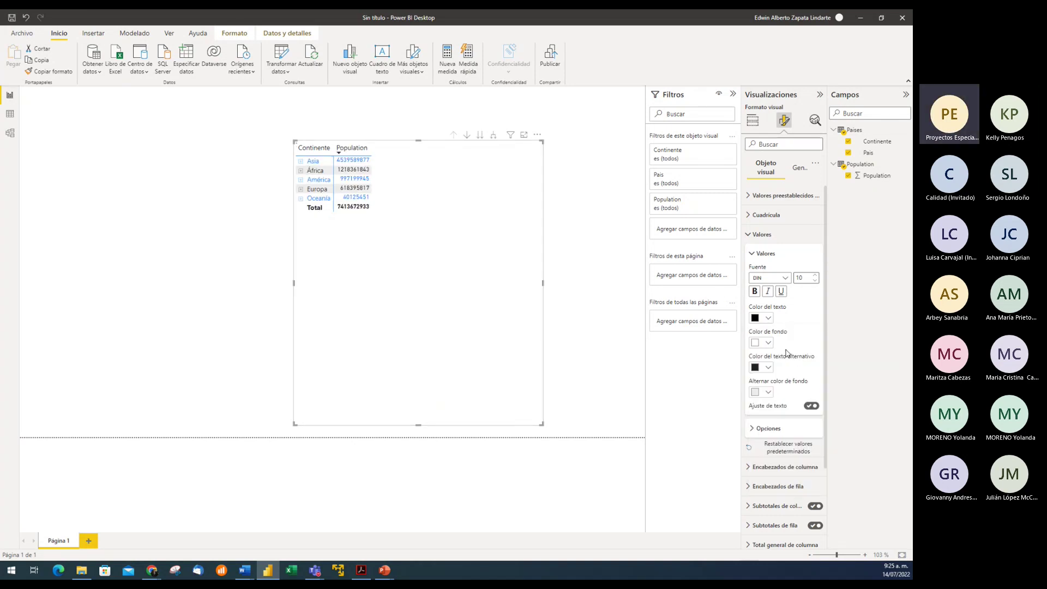
left_click(755, 254)
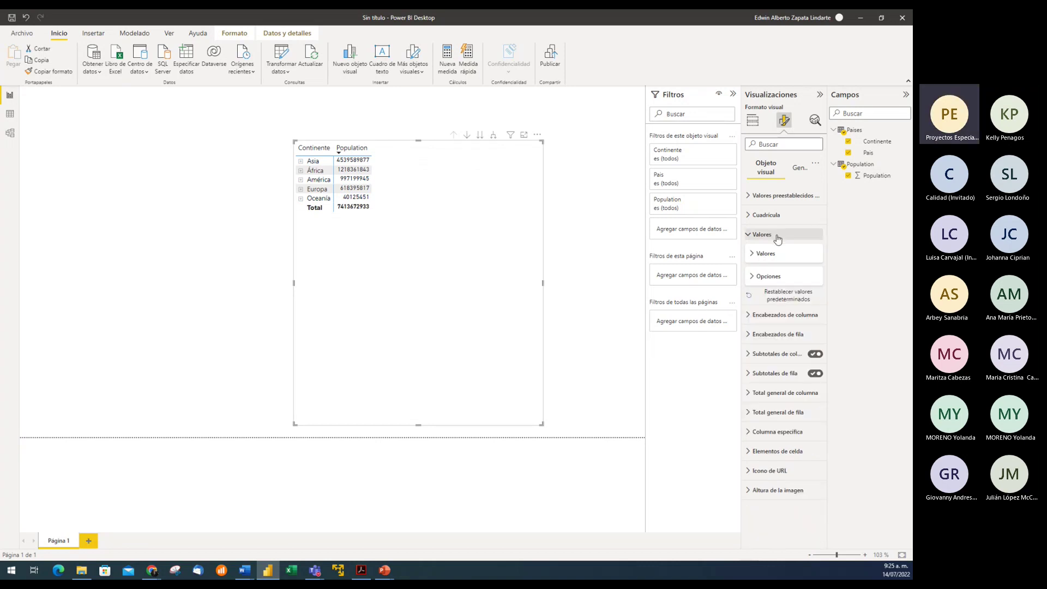
left_click(751, 235)
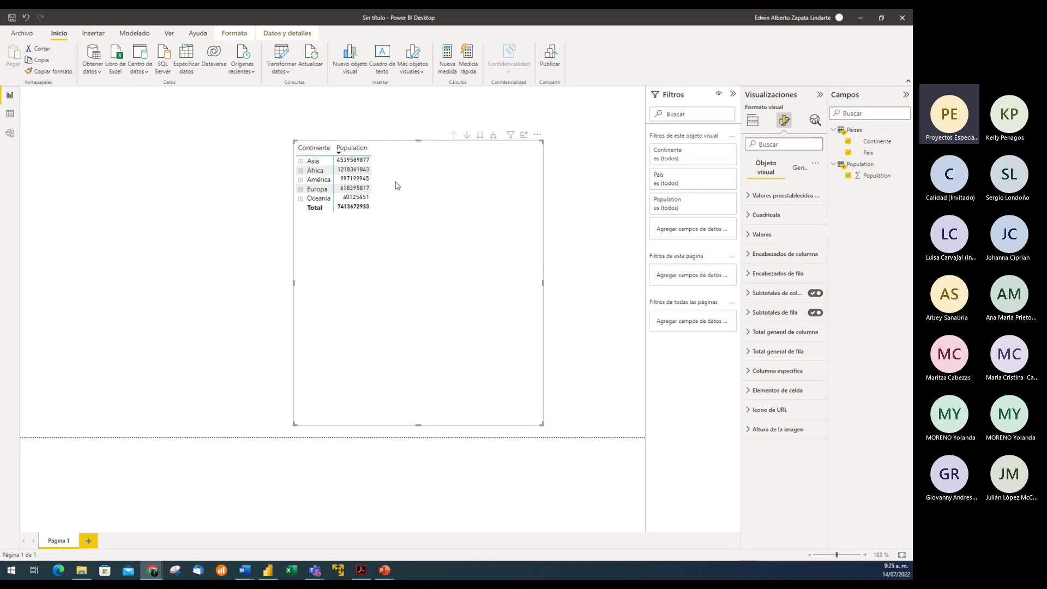
- Expand Asia in the matrix to review the population of its countries, and collapse it again
left_click(301, 162)
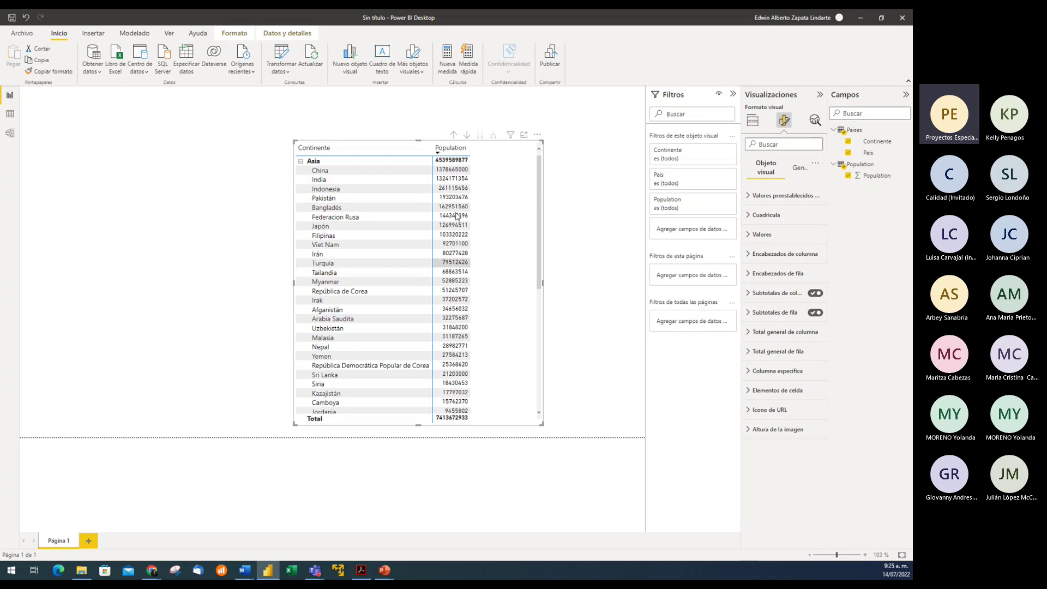
scroll(409, 338, "down", 8)
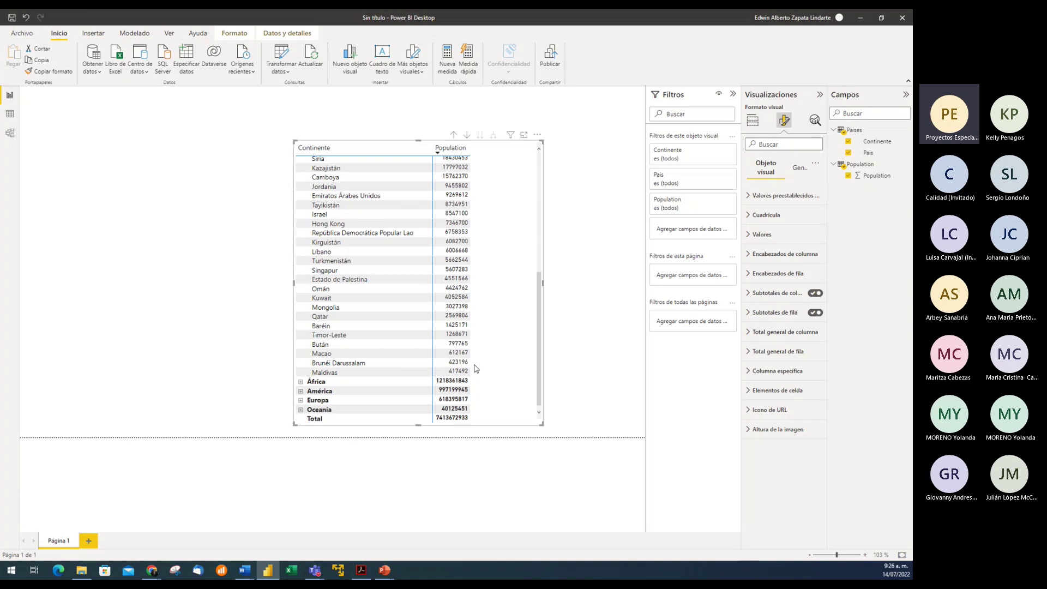
scroll(476, 369, "up", 8)
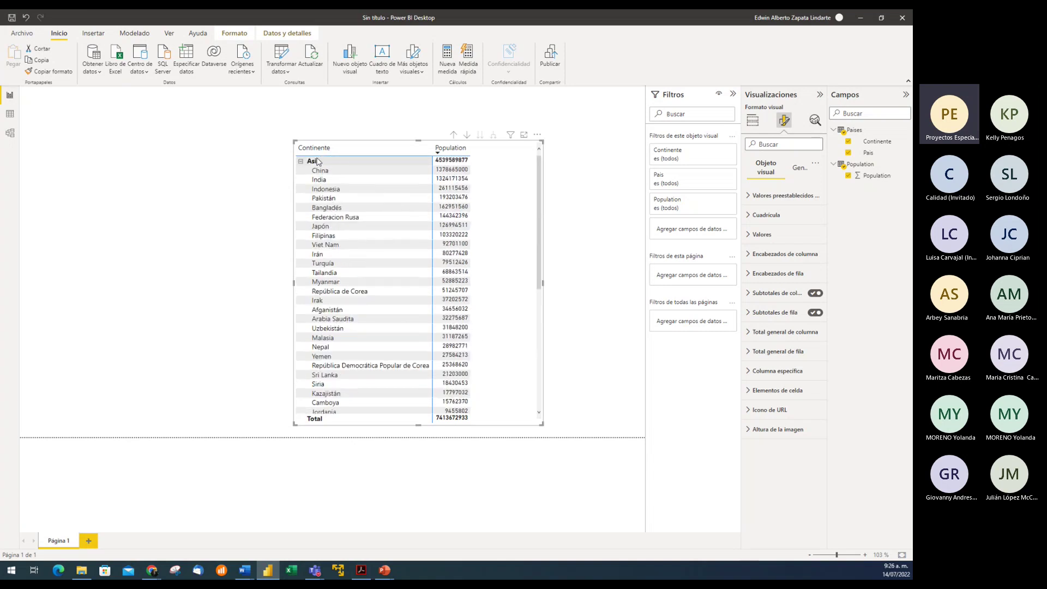
left_click(301, 162)
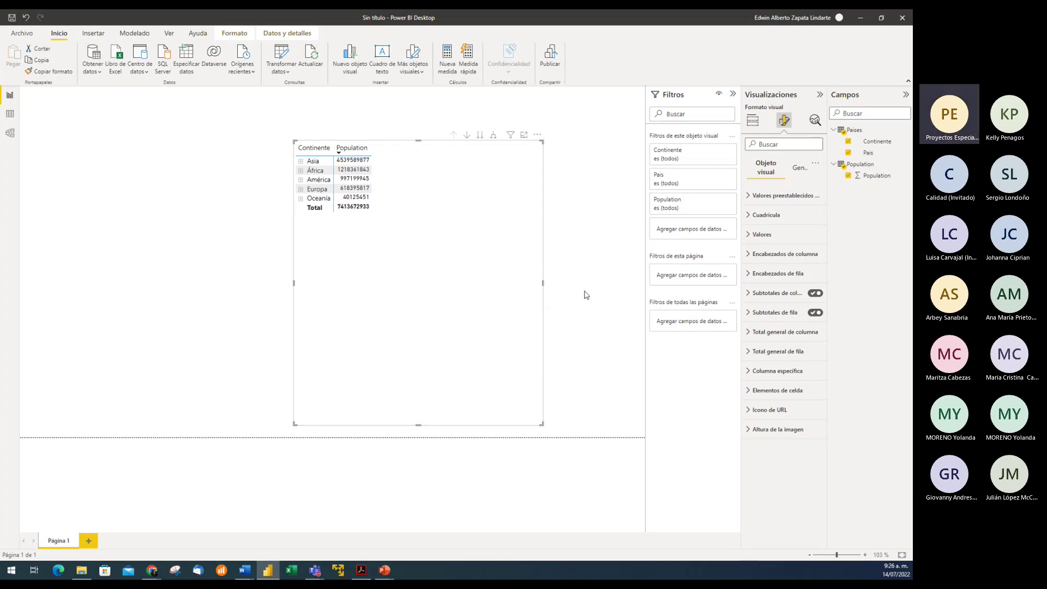
left_click(10, 114)
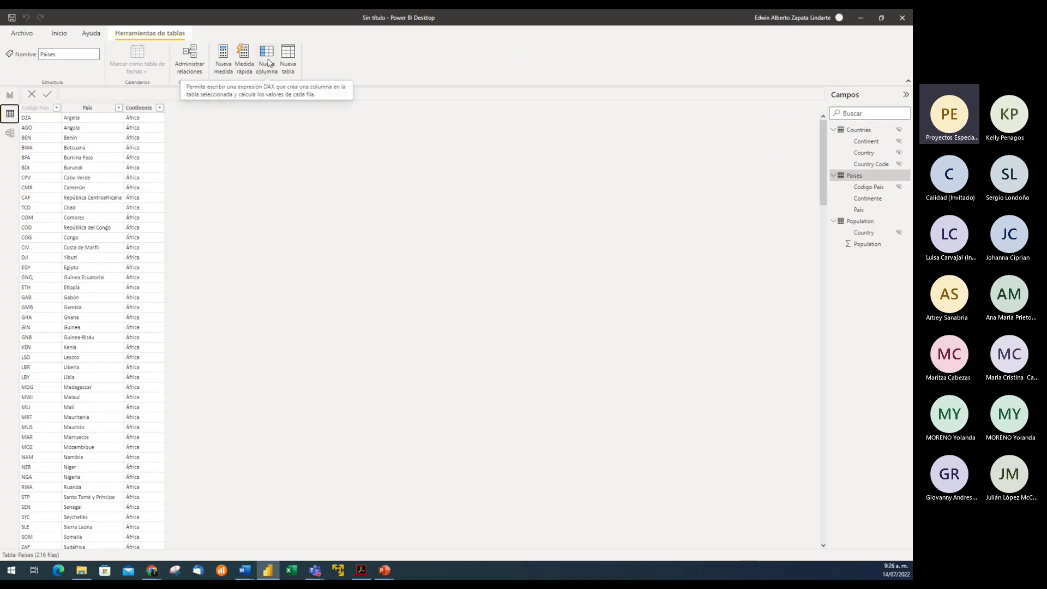
left_click(10, 95)
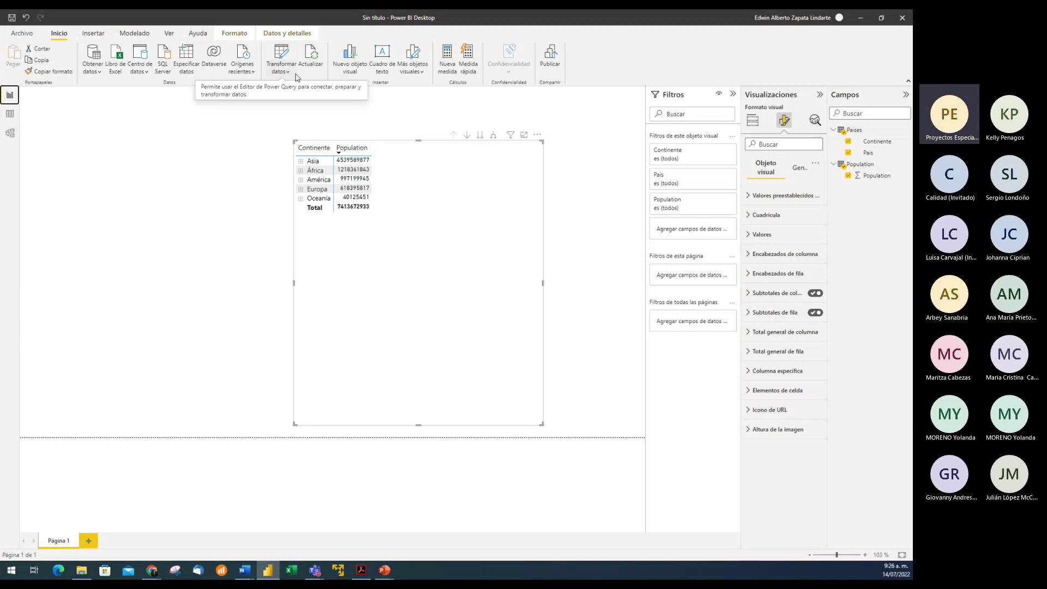
- Open the Power Query editor and rename the Population query's Population column as Población
left_click(283, 55)
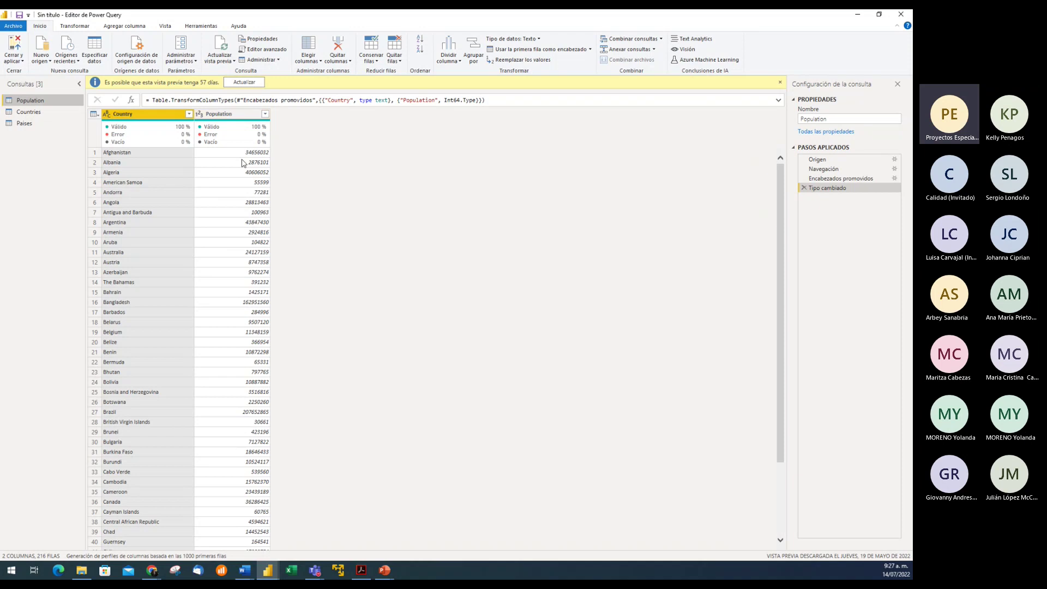
left_click(244, 116)
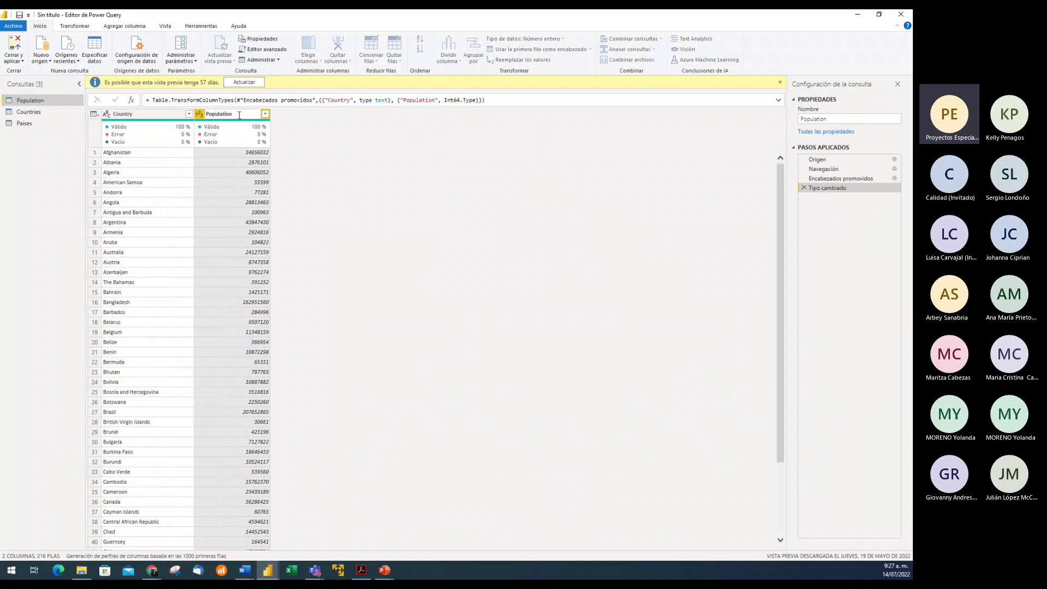
key("BackSpace")
key("BackSpace")
key("BackSpace")
key("BackSpace")
key("BackSpace")
key("BackSpace")
key("BackSpace")
key("BackSpace")
type("blació")
key("Return")
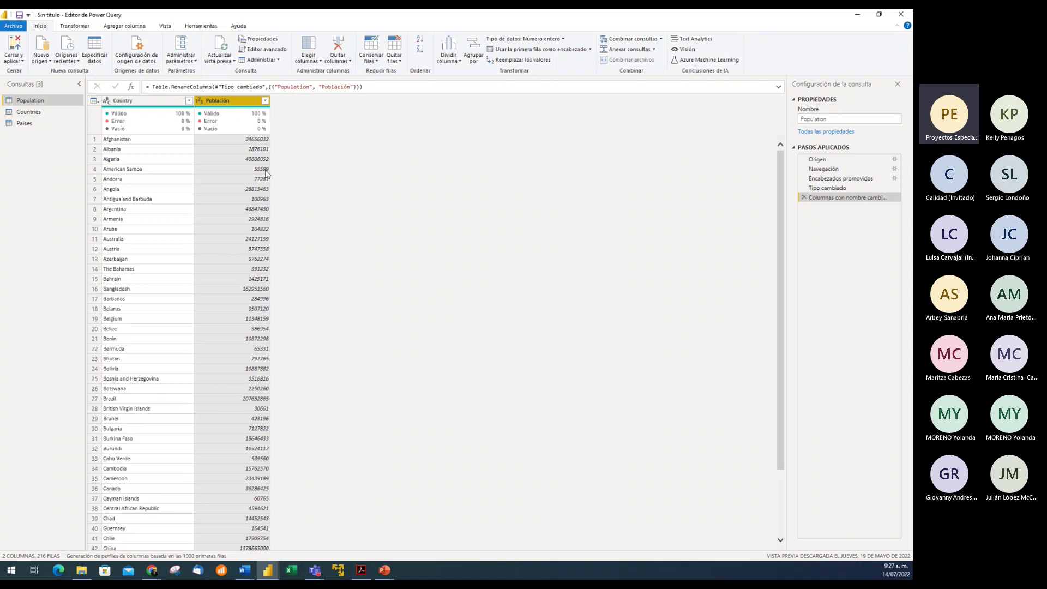
key("alt+Tab")
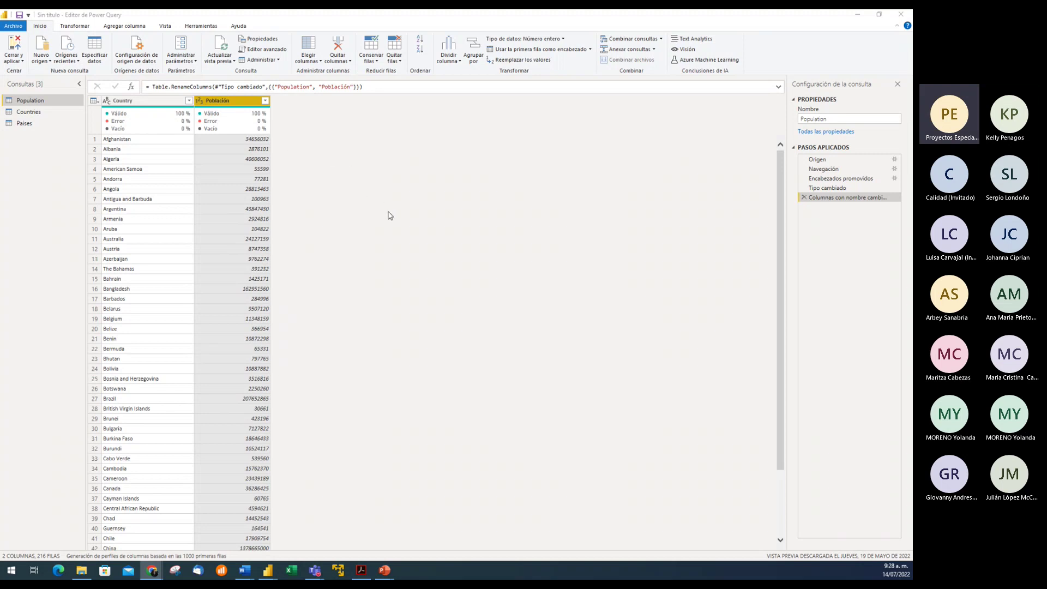
- Start a conditional column in the Population query and name it Cantidad Población
left_click(130, 27)
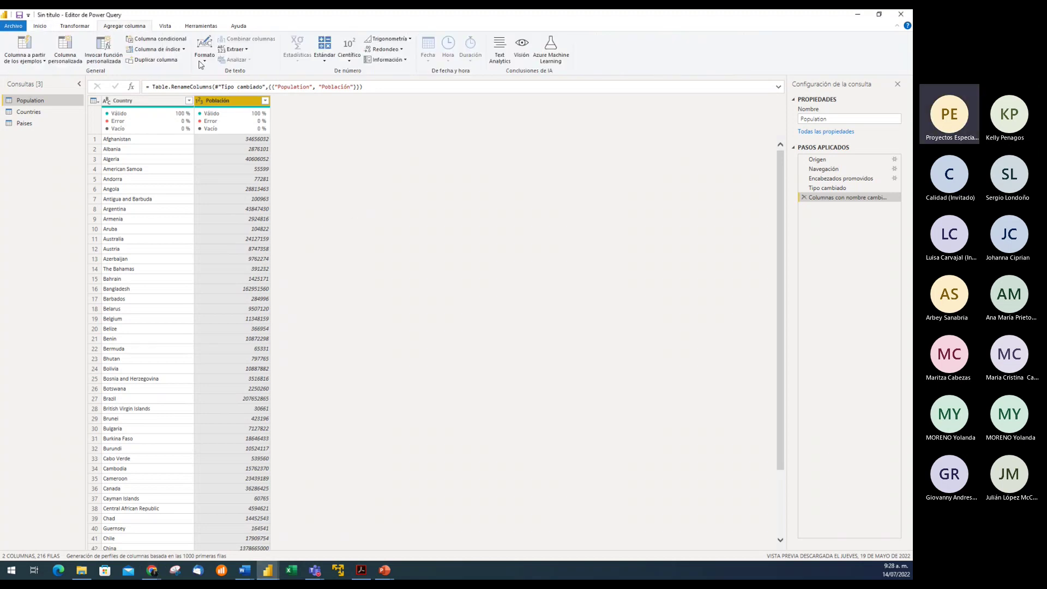
left_click(153, 42)
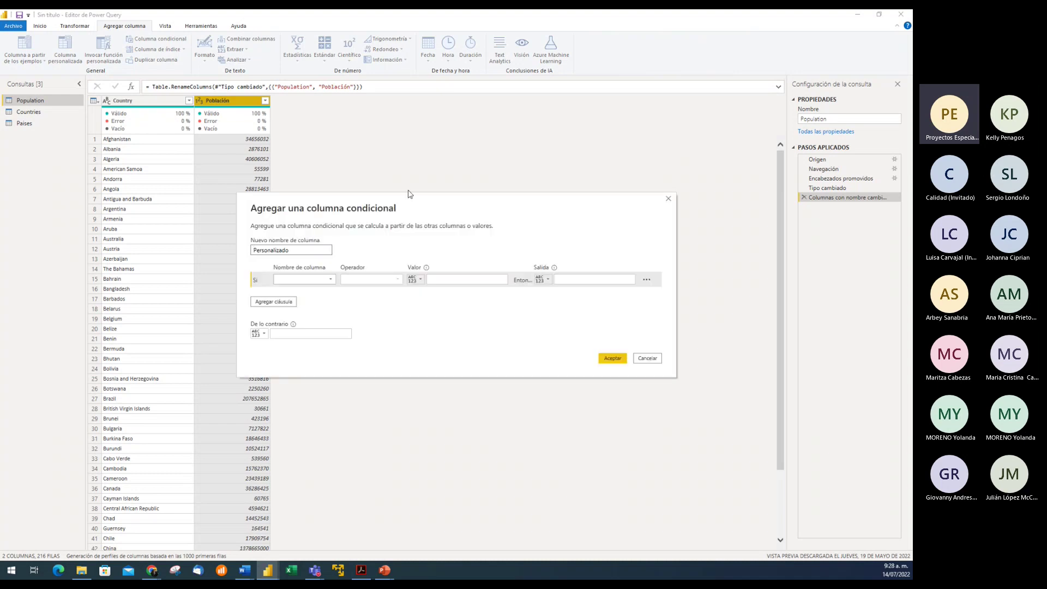
double_click(315, 250)
type("Cantidad Población")
left_click_drag(443, 210, 496, 144)
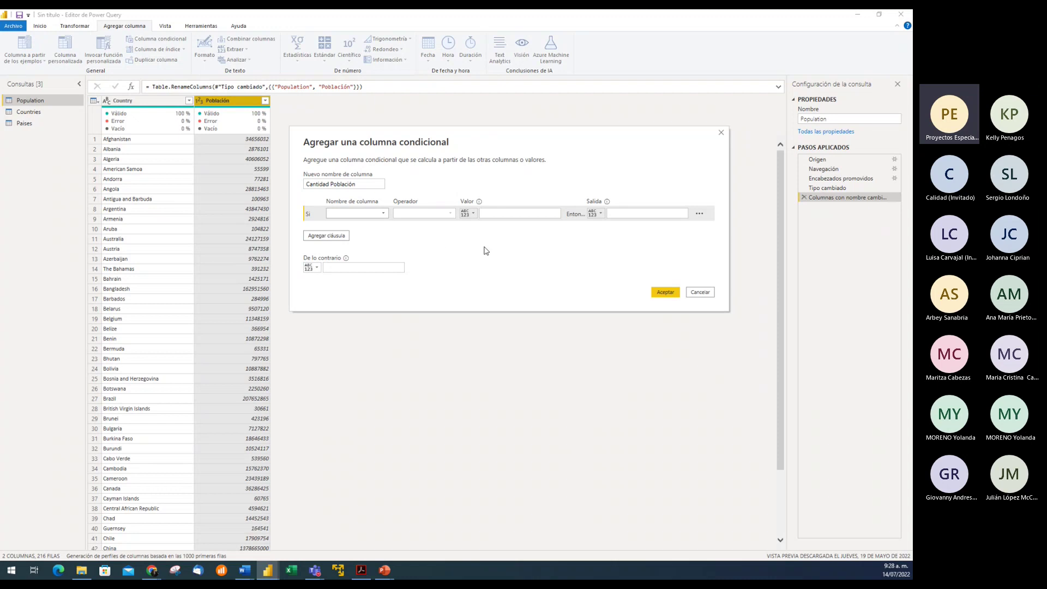
- Define the first condition as Población "es menor o igual que" 1000000
left_click(364, 214)
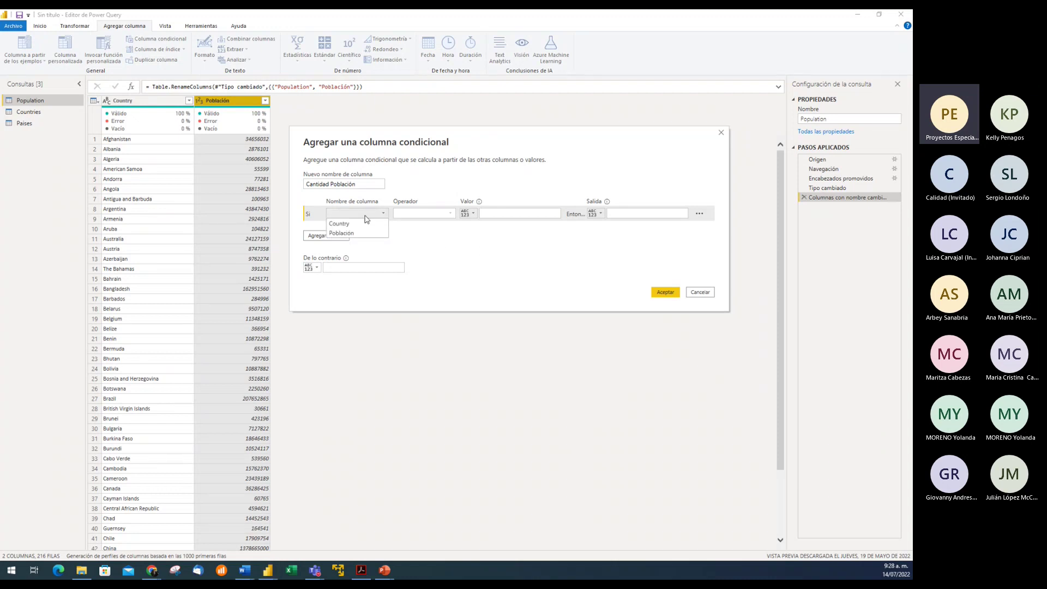
left_click(352, 234)
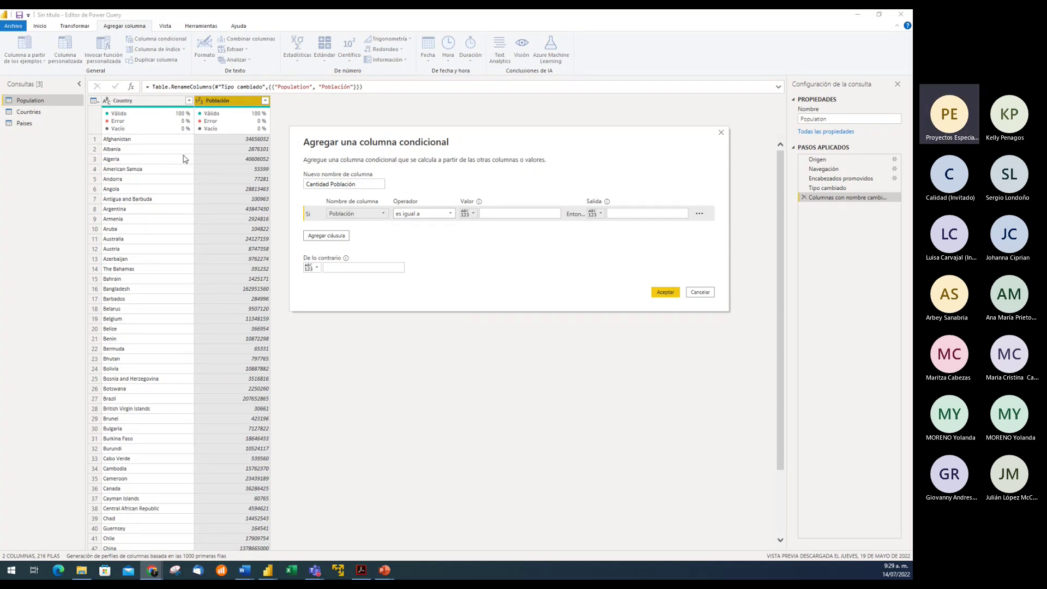
left_click(431, 213)
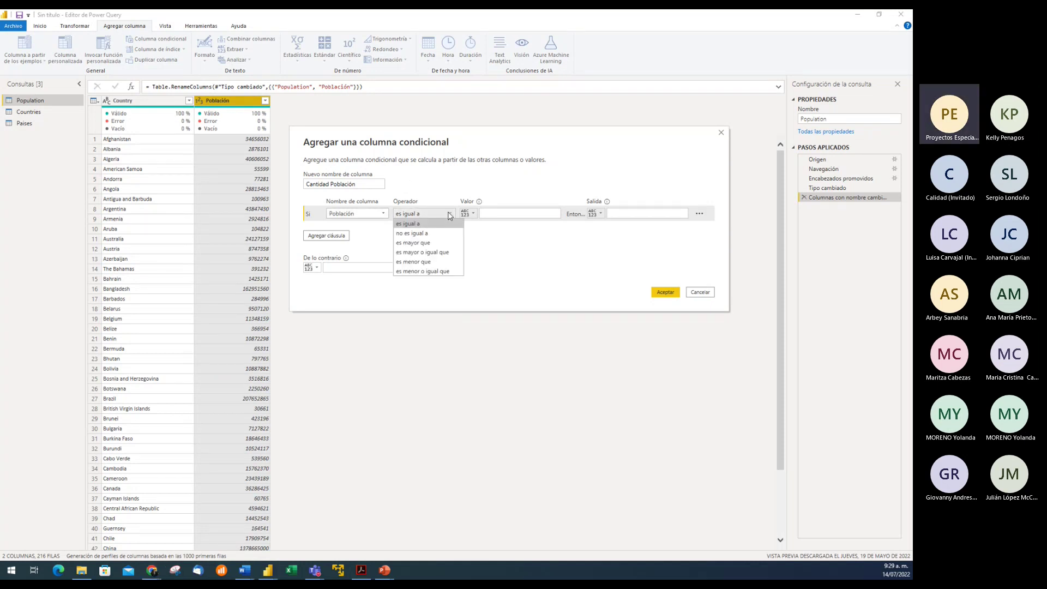
left_click(420, 271)
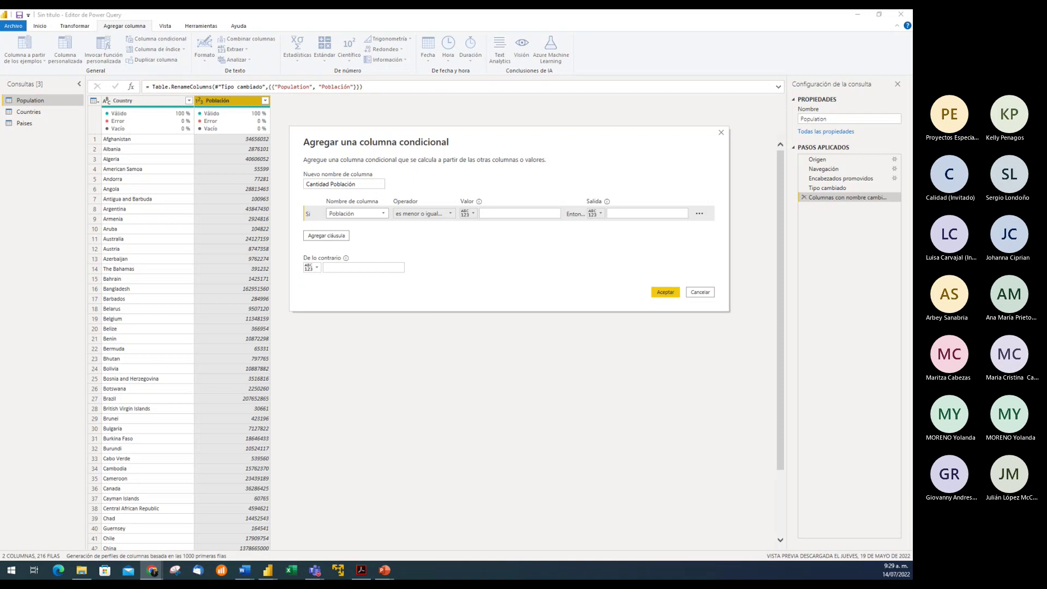
left_click(502, 213)
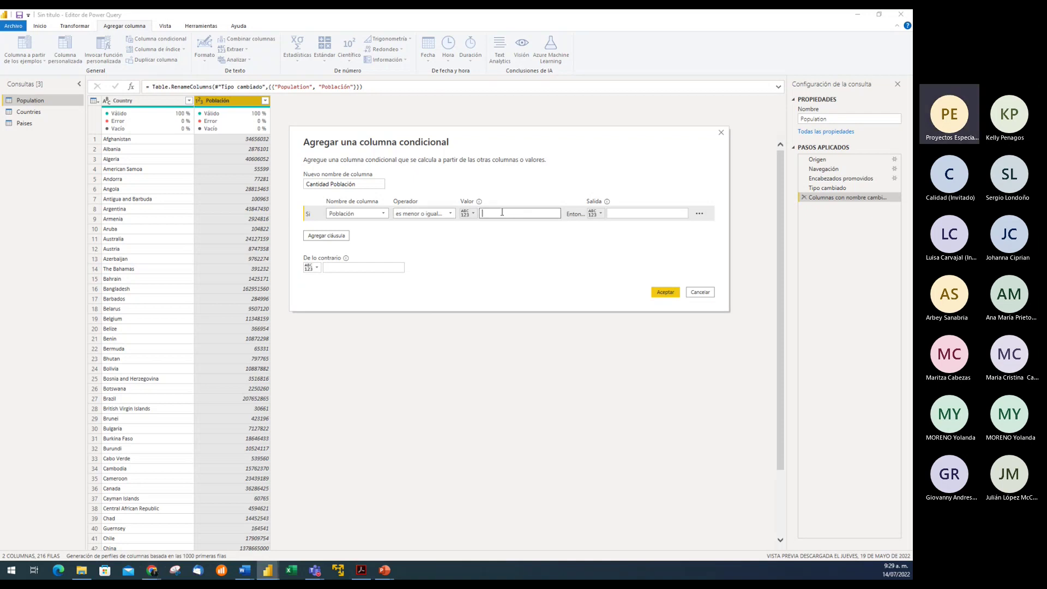
type("1000000")
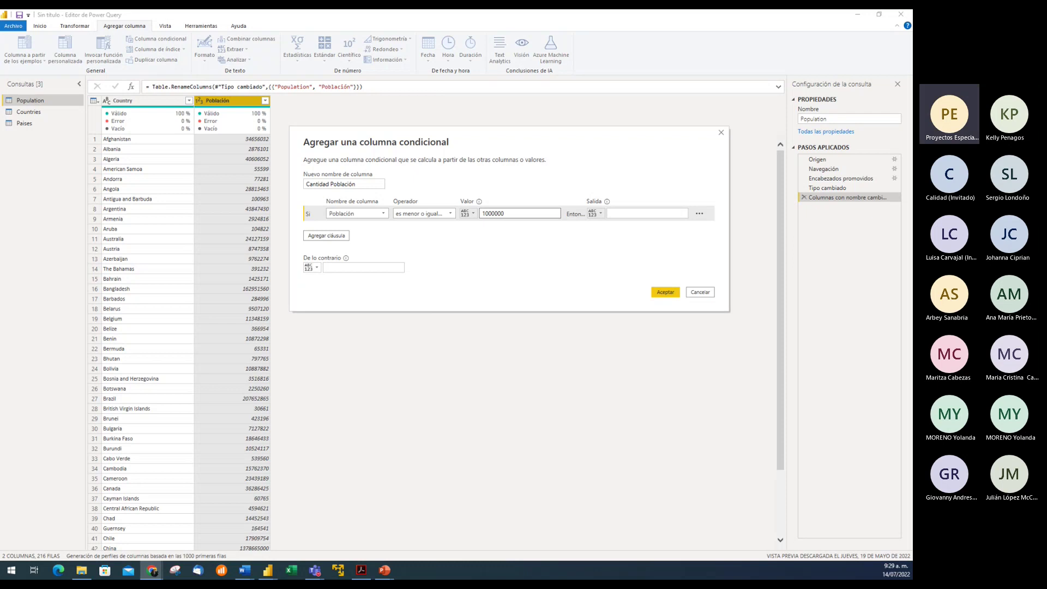
- Set the output of the first condition to "0 - 1M"
left_click(637, 212)
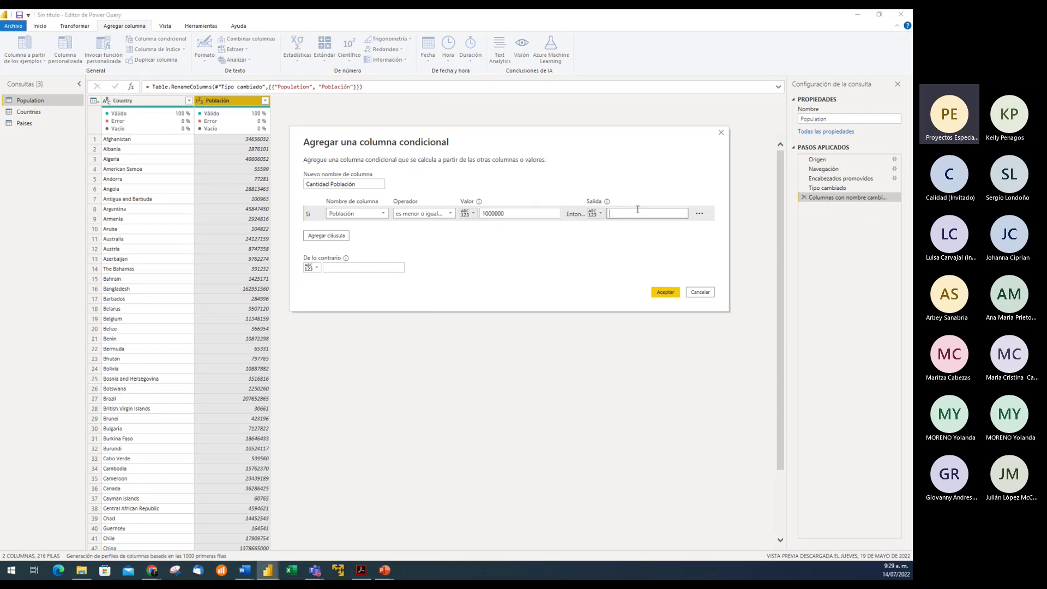
type("0-")
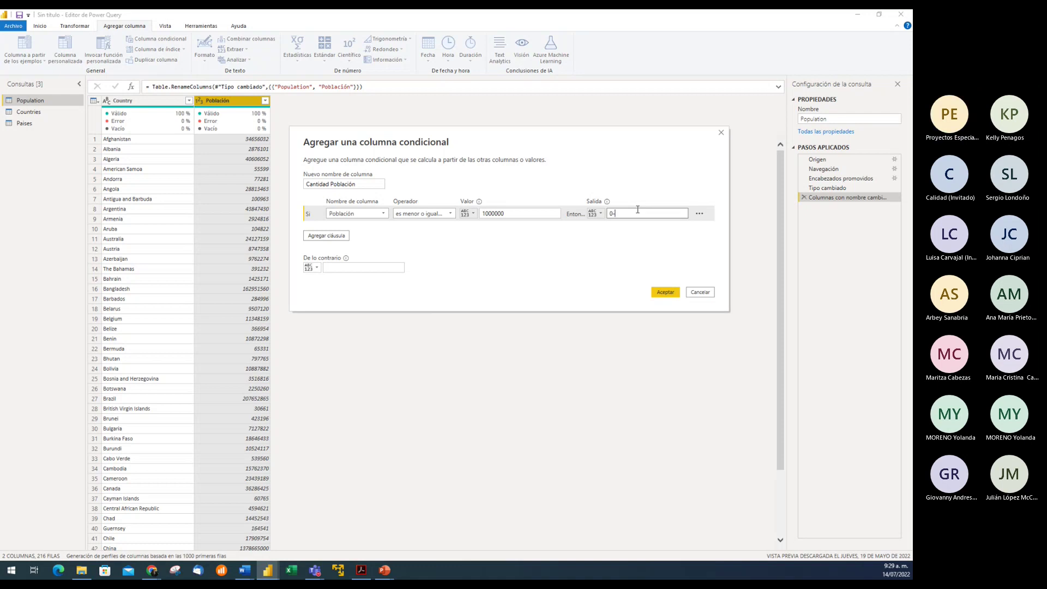
key("BackSpace")
type("-0")
type(" 1")
type("M")
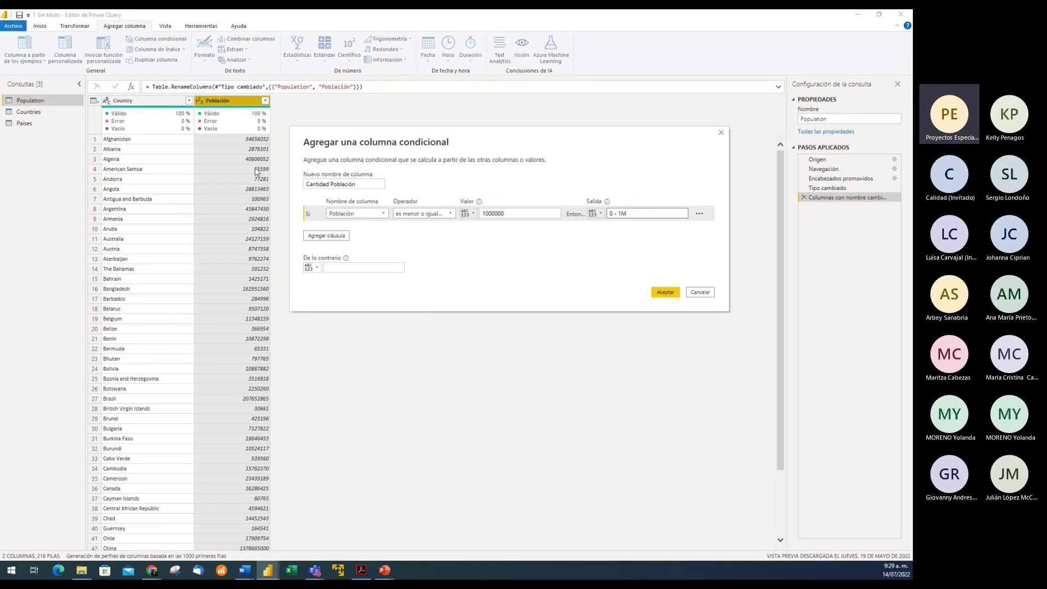
left_click(495, 214)
left_click(505, 214)
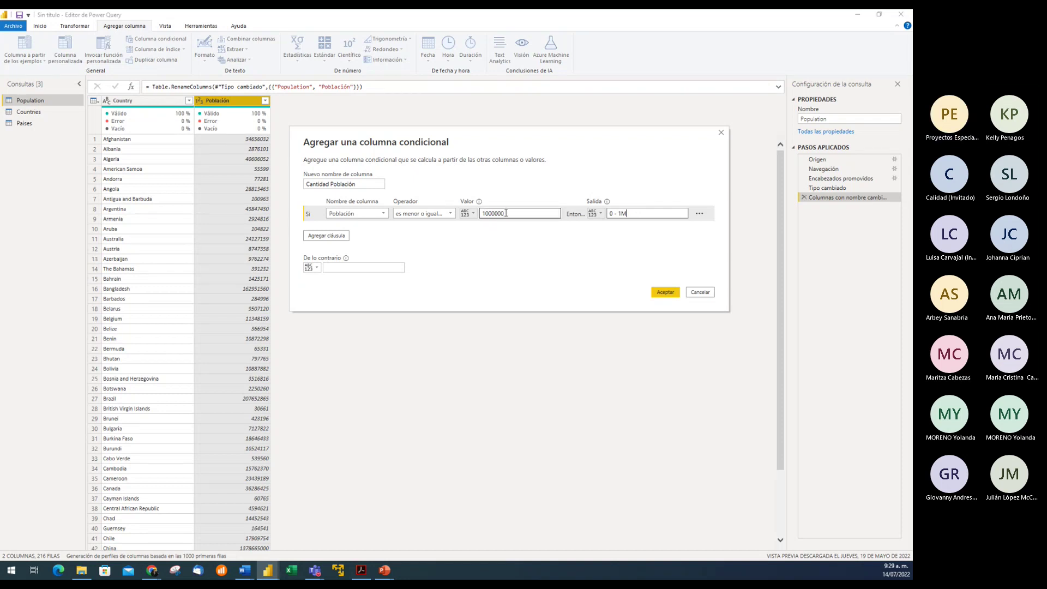
left_click(628, 211)
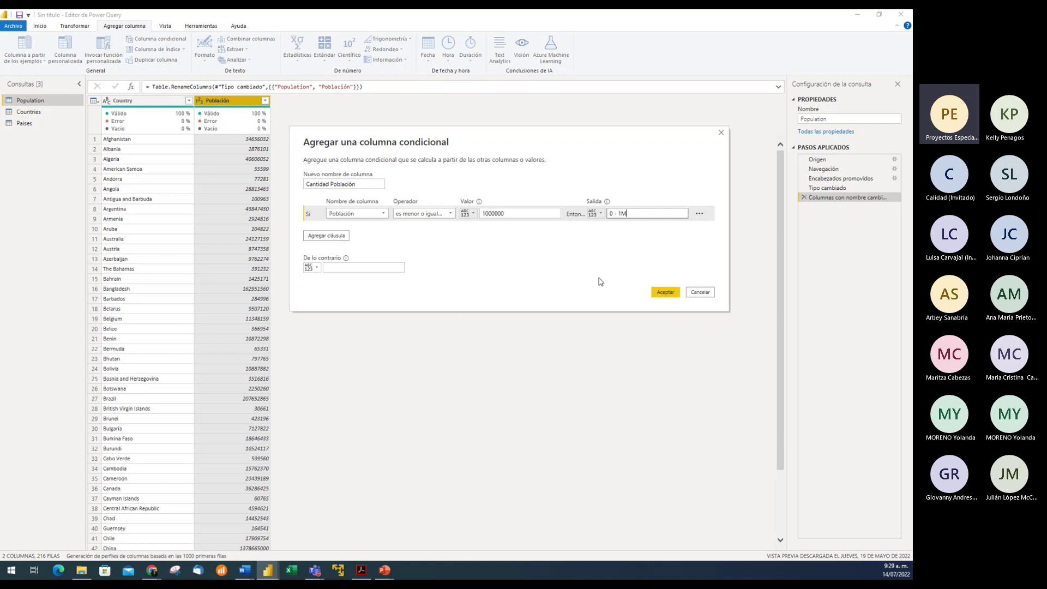
- Add a second clause with the condition Población "es menor o igual que" 10000000
left_click(329, 237)
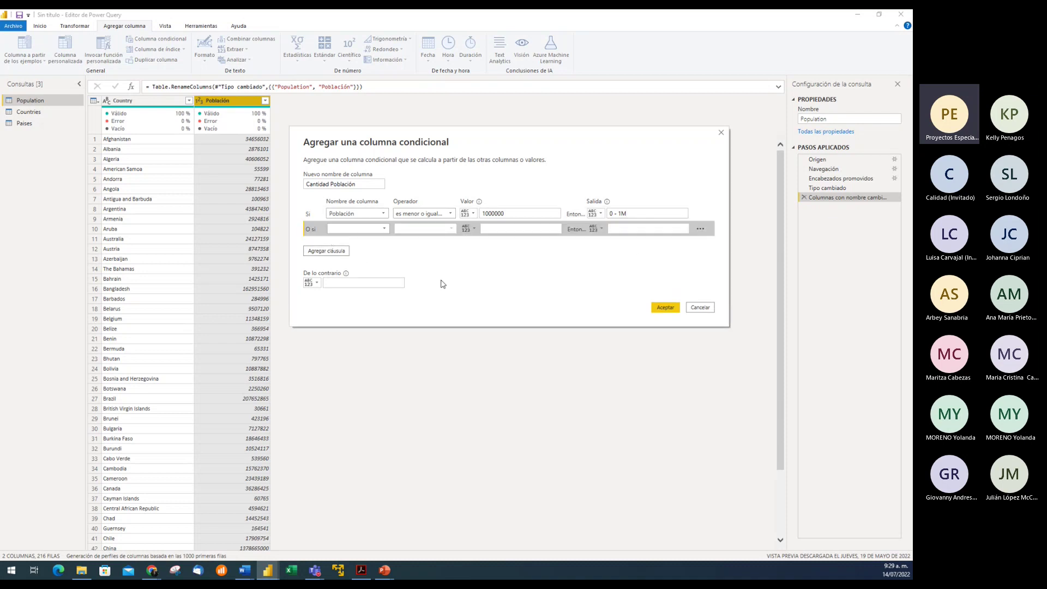
left_click(385, 229)
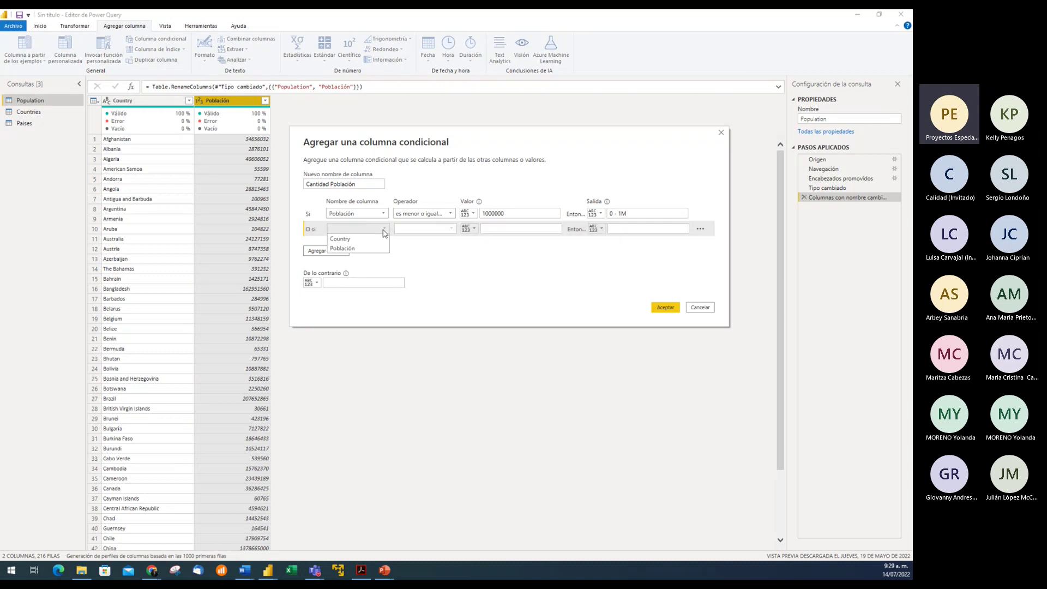
left_click(349, 248)
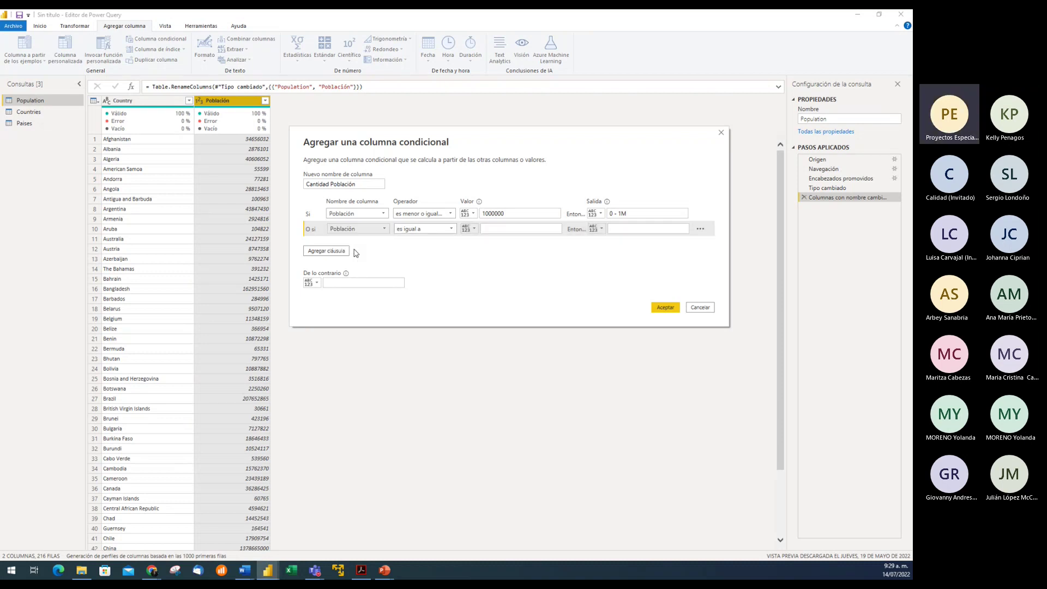
left_click(454, 235)
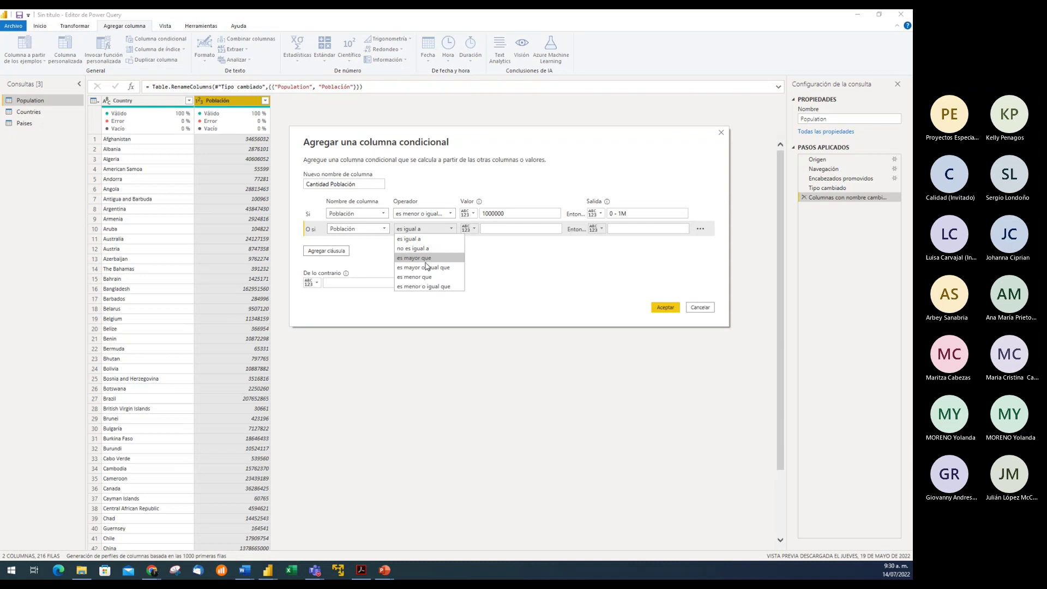
left_click(445, 283)
left_click(498, 230)
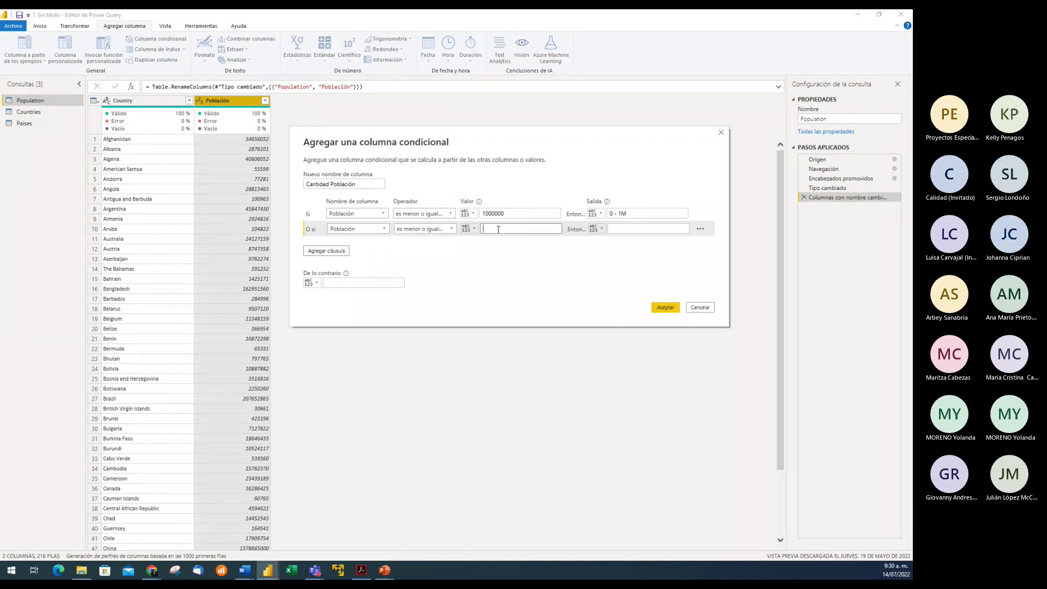
type("10000000")
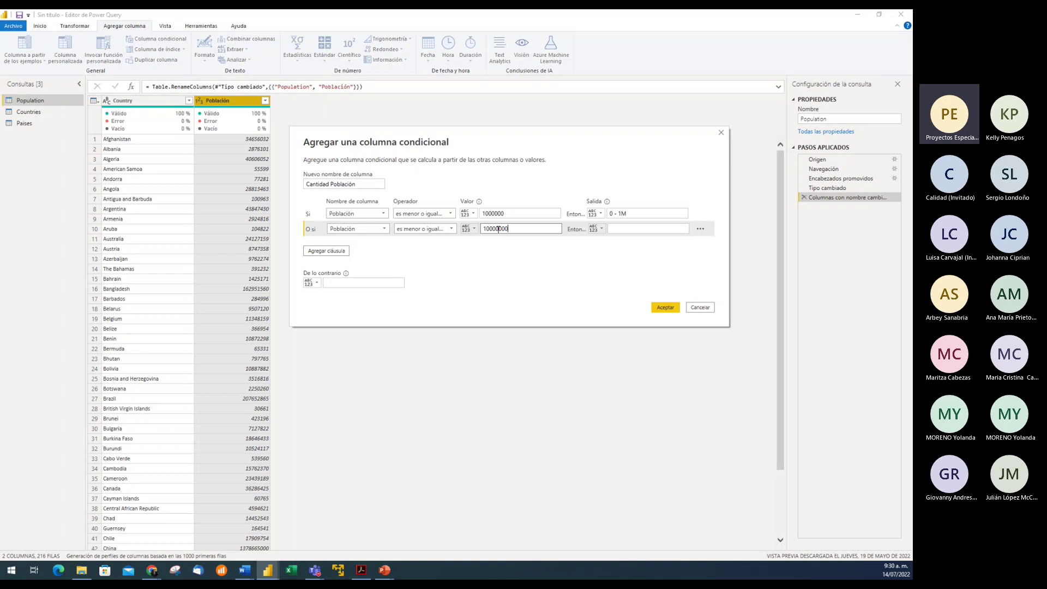
- Set the output of the second clause to "1 - 10M"
left_click(621, 229)
left_click(498, 214)
type("1 - 10mm")
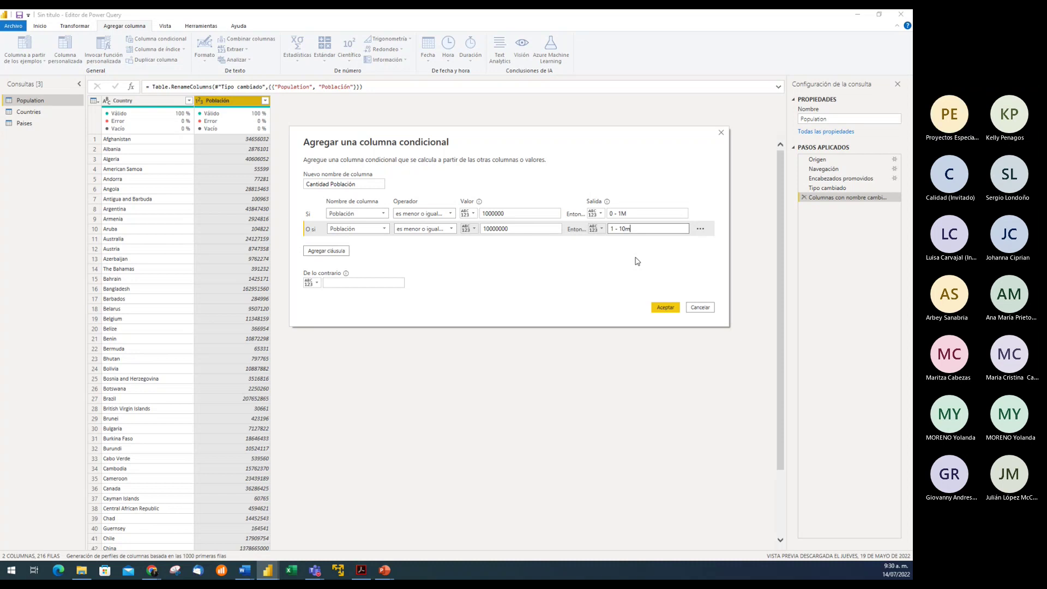
key("BackSpace")
type("M")
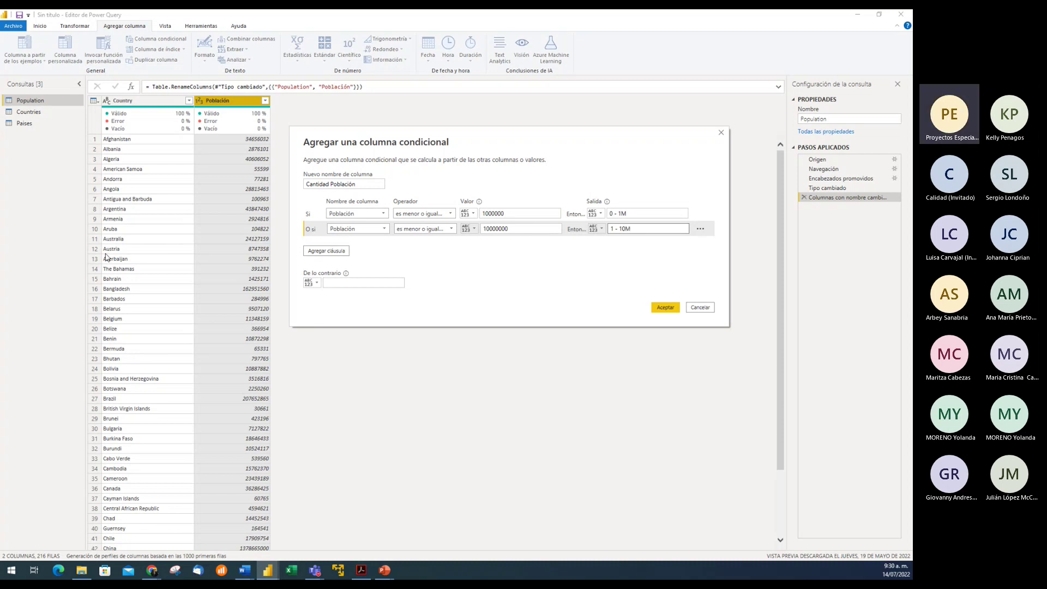
- Add a third clause with the condition Población "es menor o igual que" 100000000
left_click(151, 570)
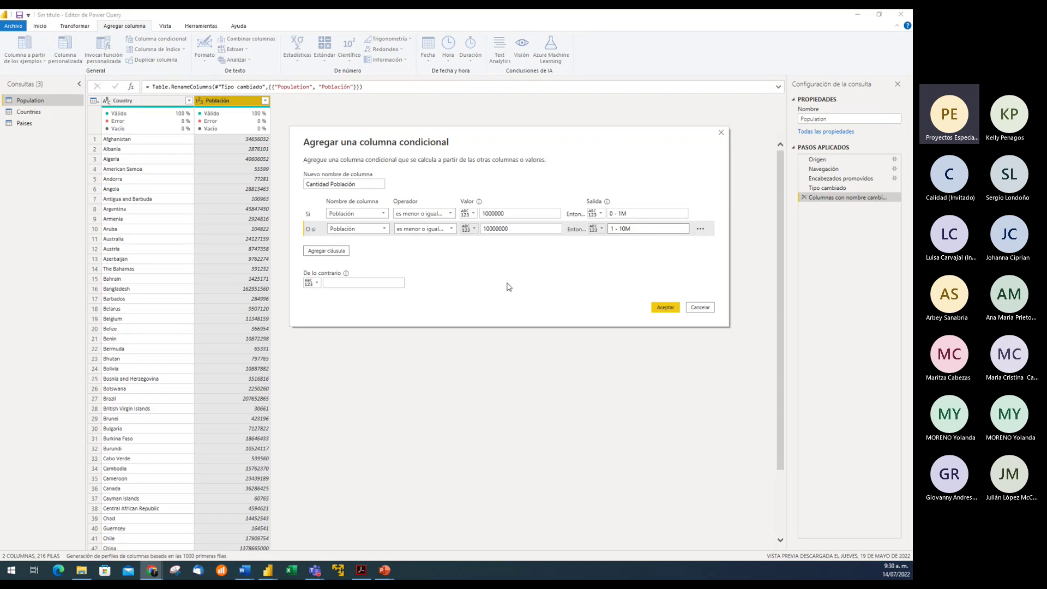
left_click(328, 251)
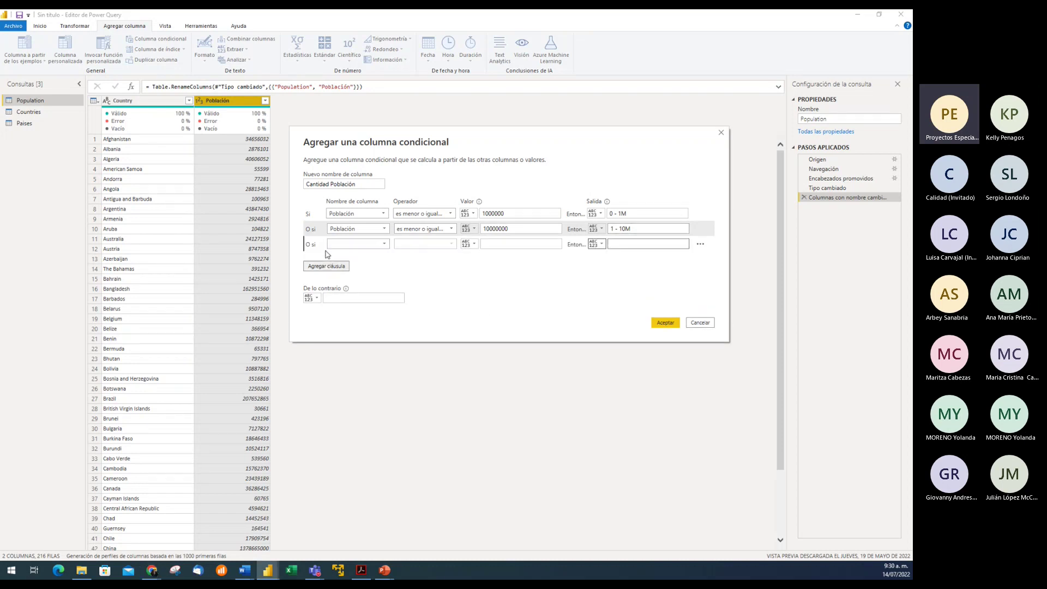
left_click(384, 244)
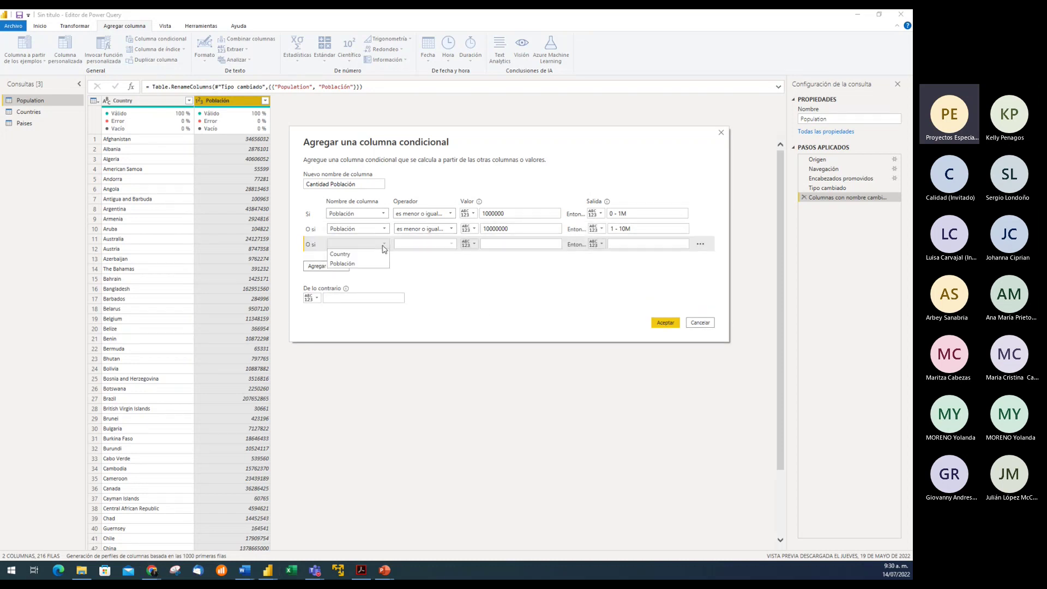
left_click(343, 264)
left_click(451, 244)
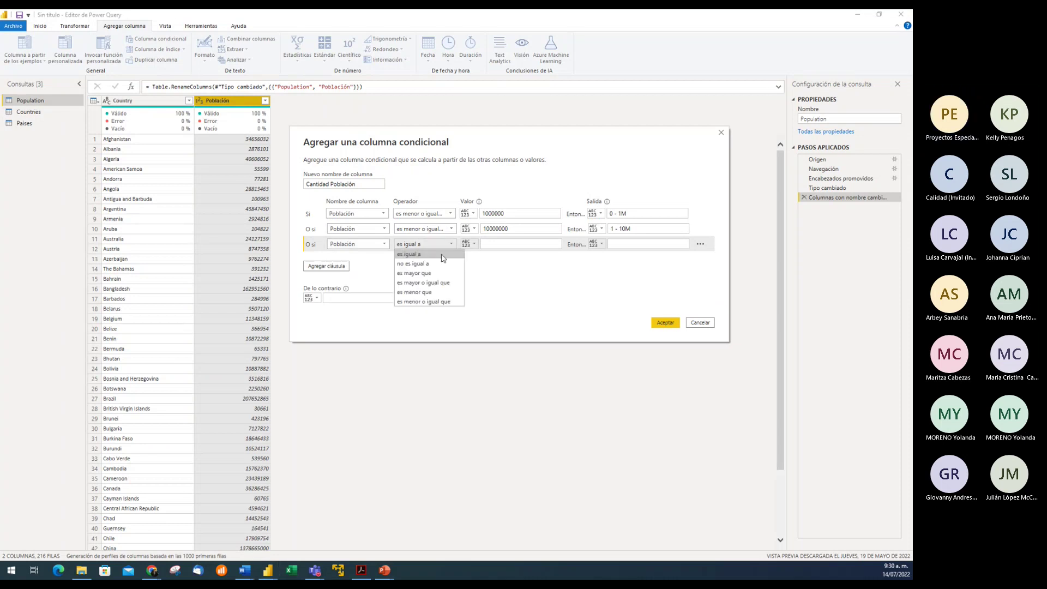
left_click(424, 301)
left_click(505, 245)
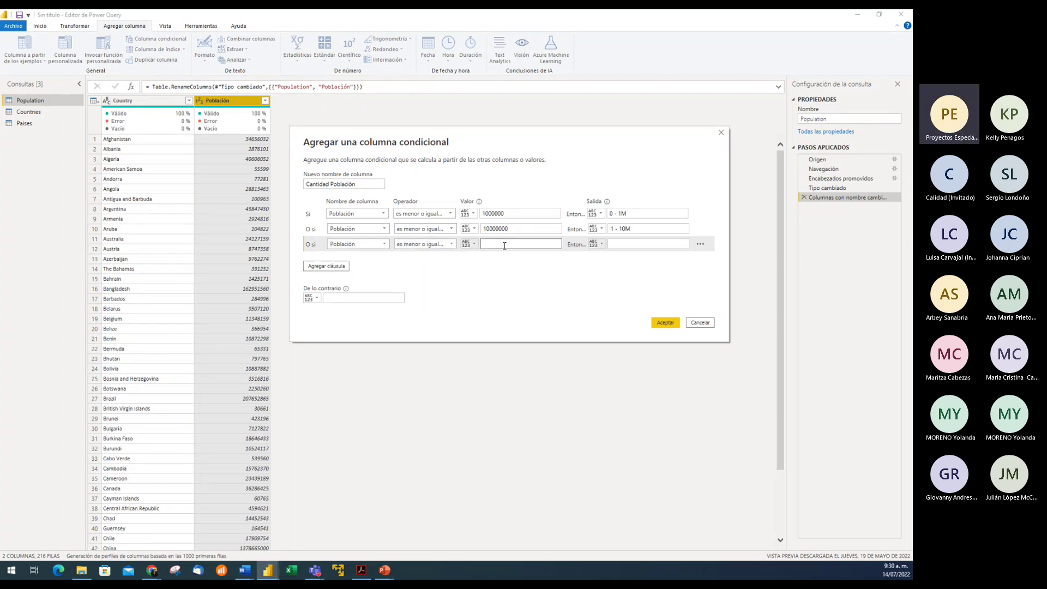
type("10000000")
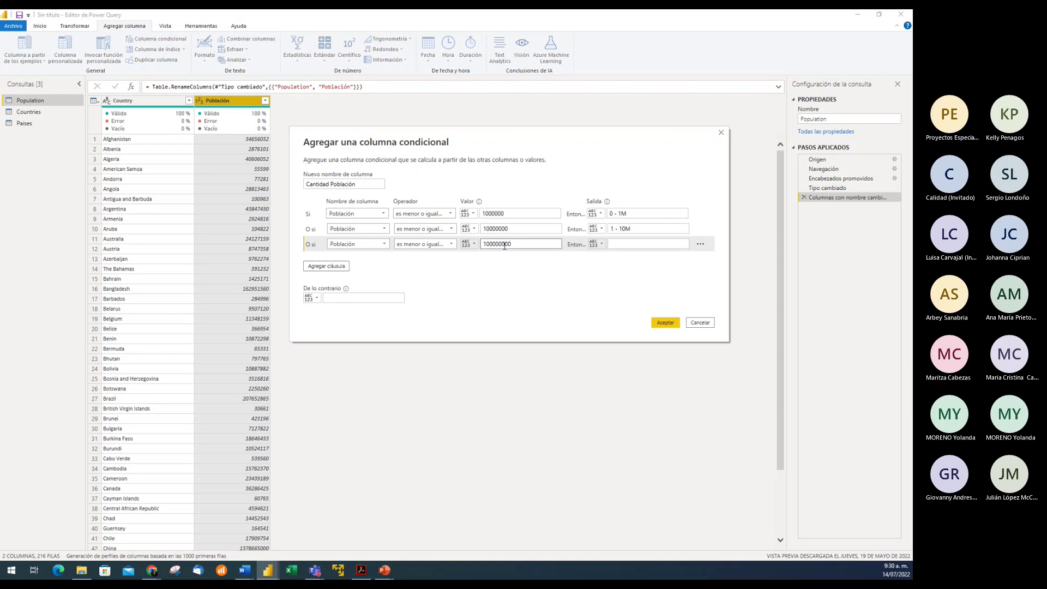
type("0")
- Set the second clause's output to "1M - 10M" and the third clause's output to "10M - 100M"
left_click(624, 246)
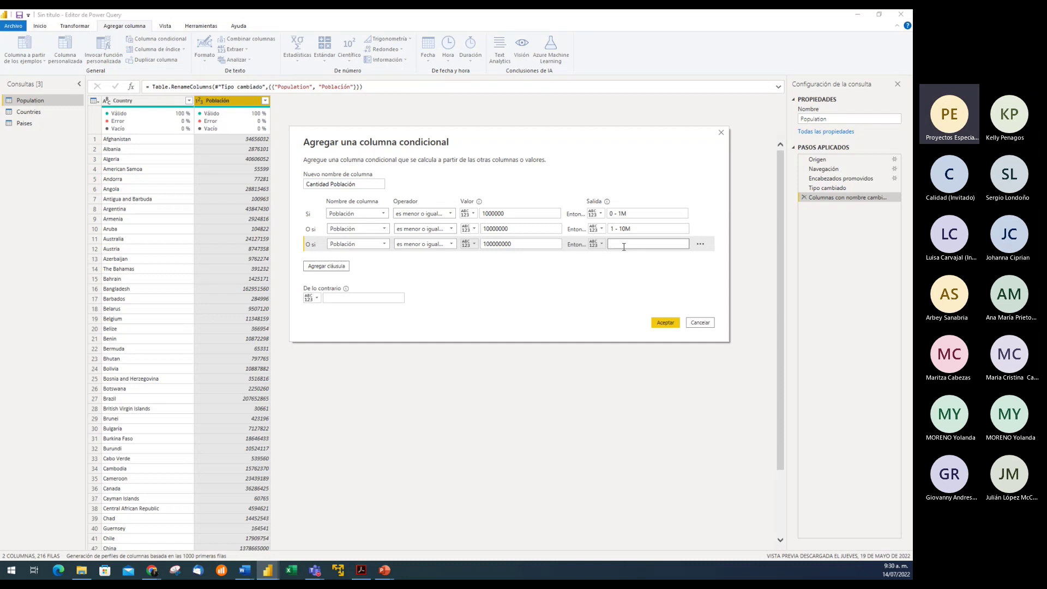
type("10 - 100M")
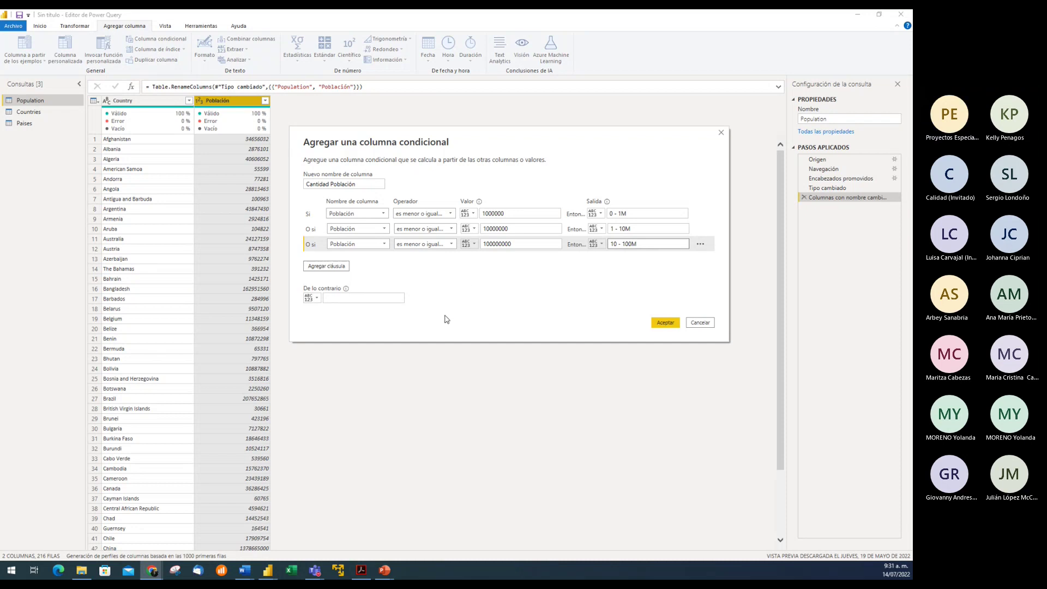
left_click(622, 229)
left_click(638, 243)
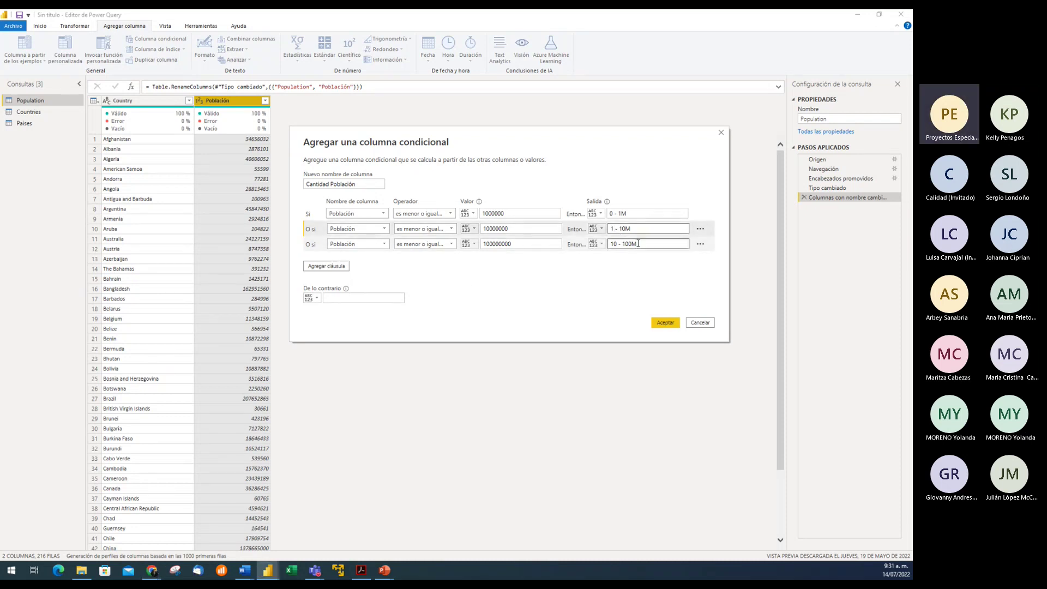
type("M")
left_click(616, 244)
type("M")
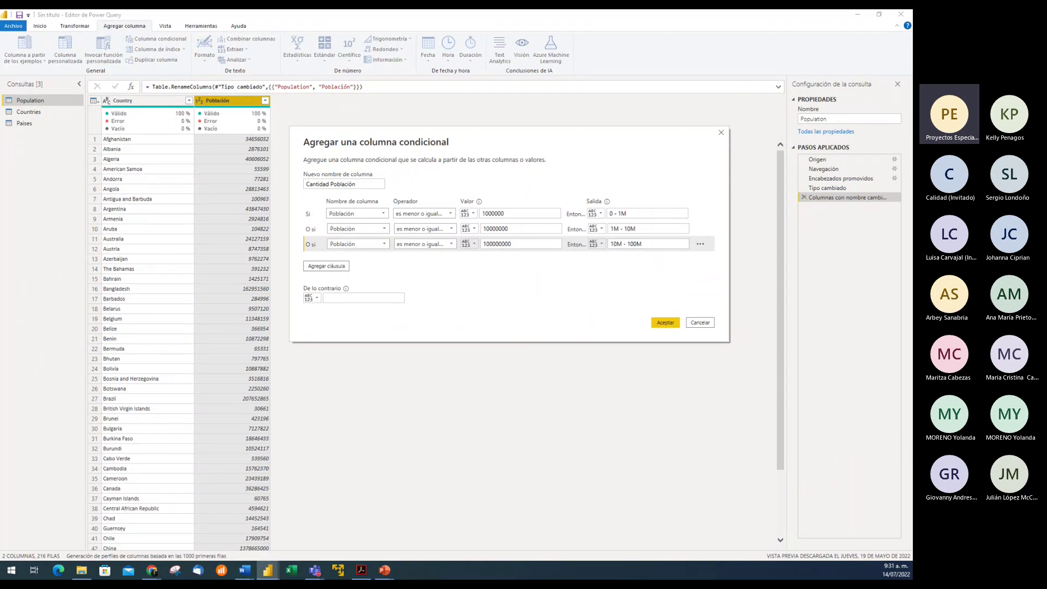
- Enter "Más de 100 Millones" as the "De lo contrario" output of the conditional column
left_click(152, 571)
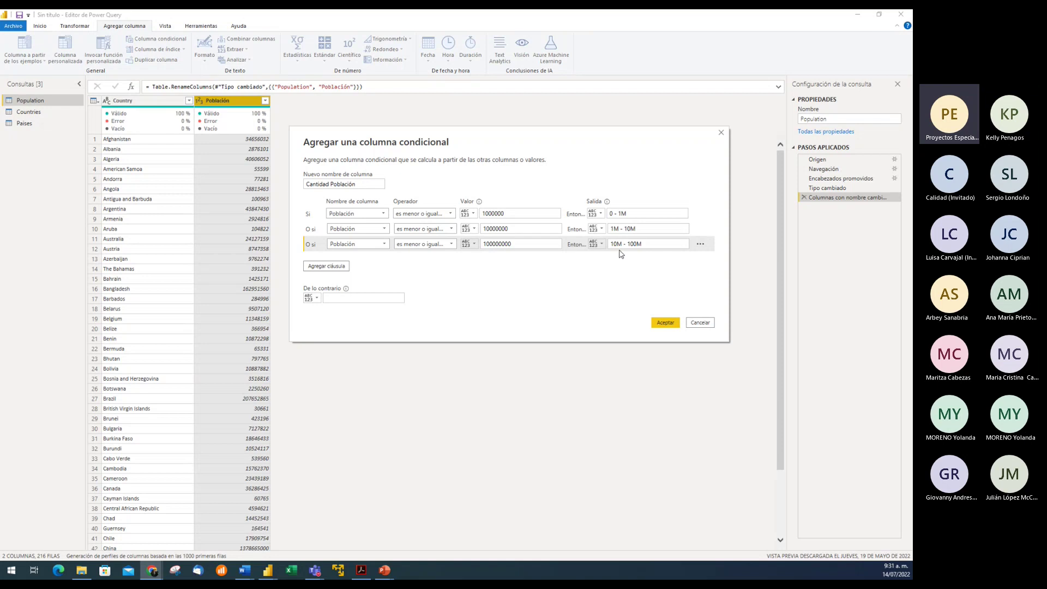
left_click(385, 298)
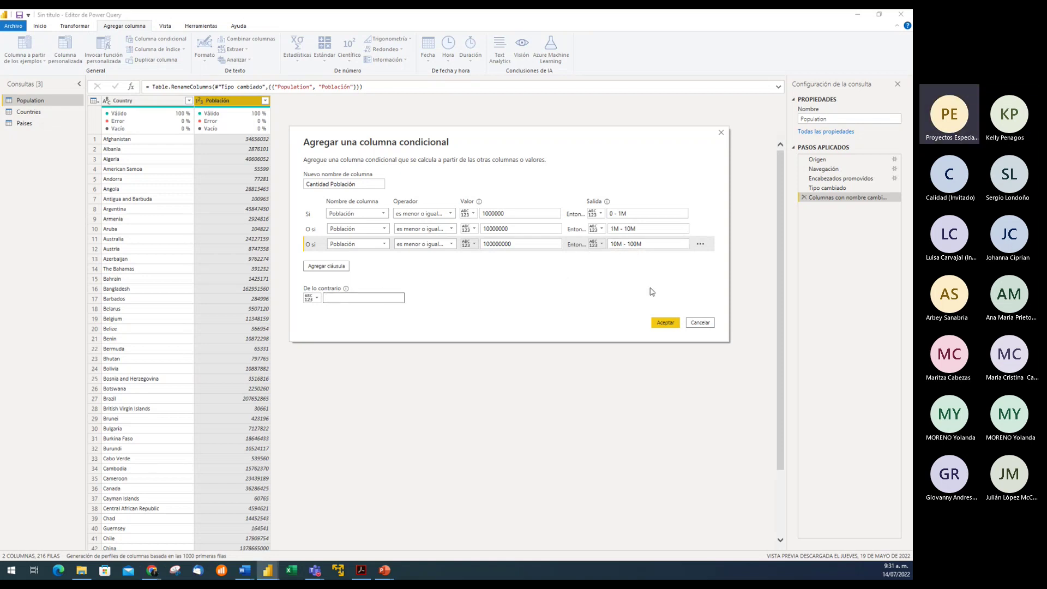
type("100")
type(" M")
key("BackSpace")
key("BackSpace")
key("BackSpace")
type("MAS")
key("BackSpace")
key("BackSpace")
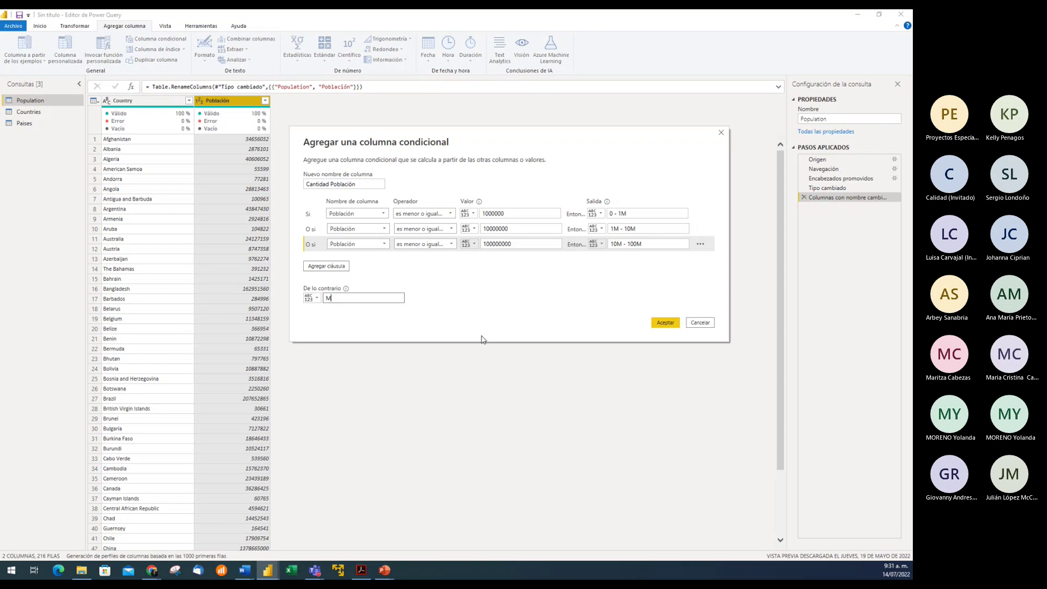
type("ás de 100 Millones")
- Replace the "De lo contrario" output with "100 M+" and create the conditional column
key("ctrl+a")
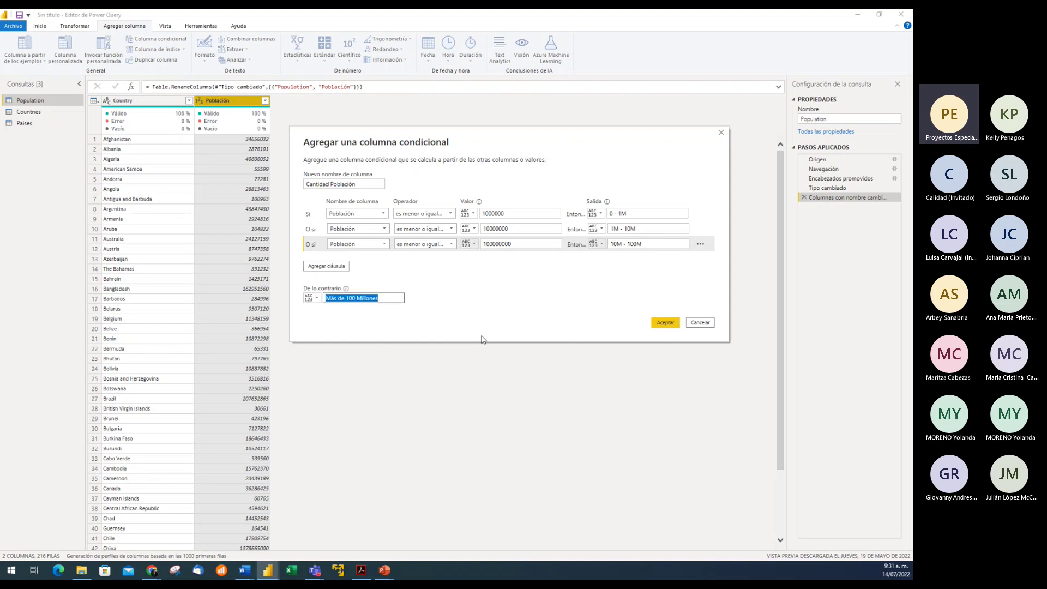
key("BackSpace")
type("100")
type(" +")
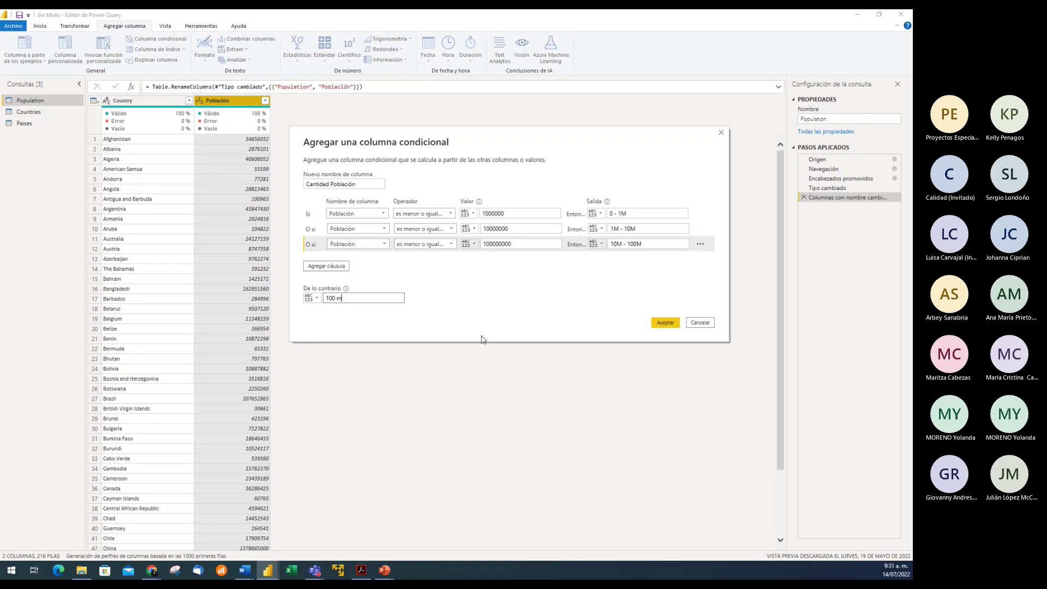
type("M+")
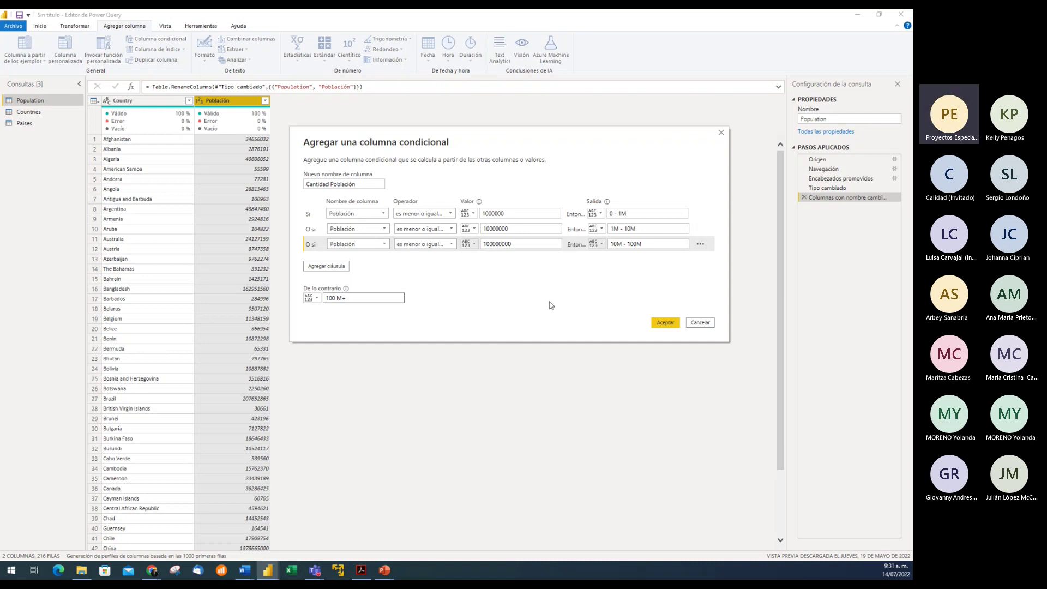
left_click(665, 324)
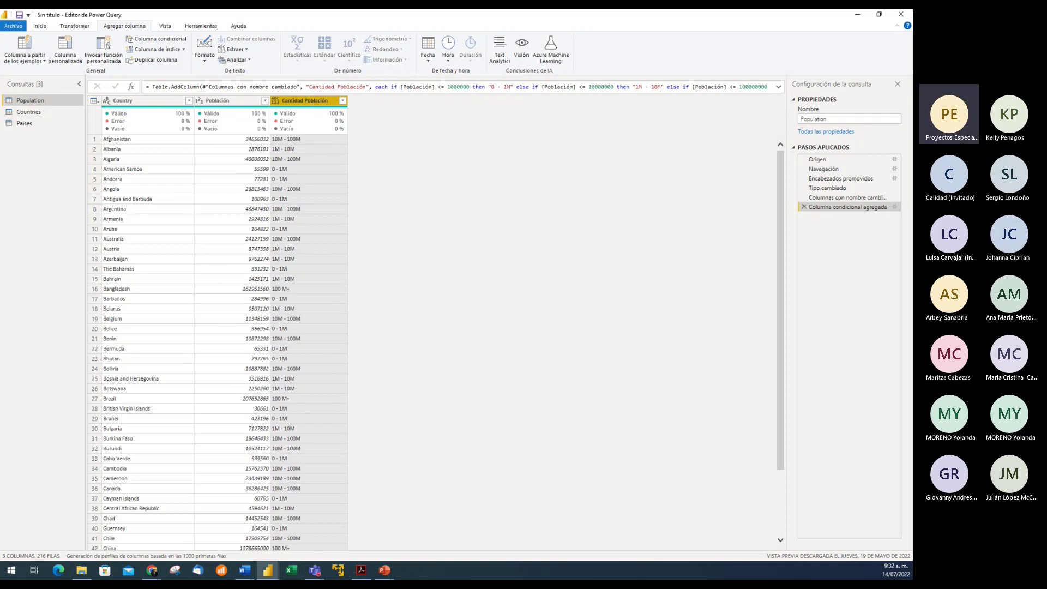
left_click(152, 571)
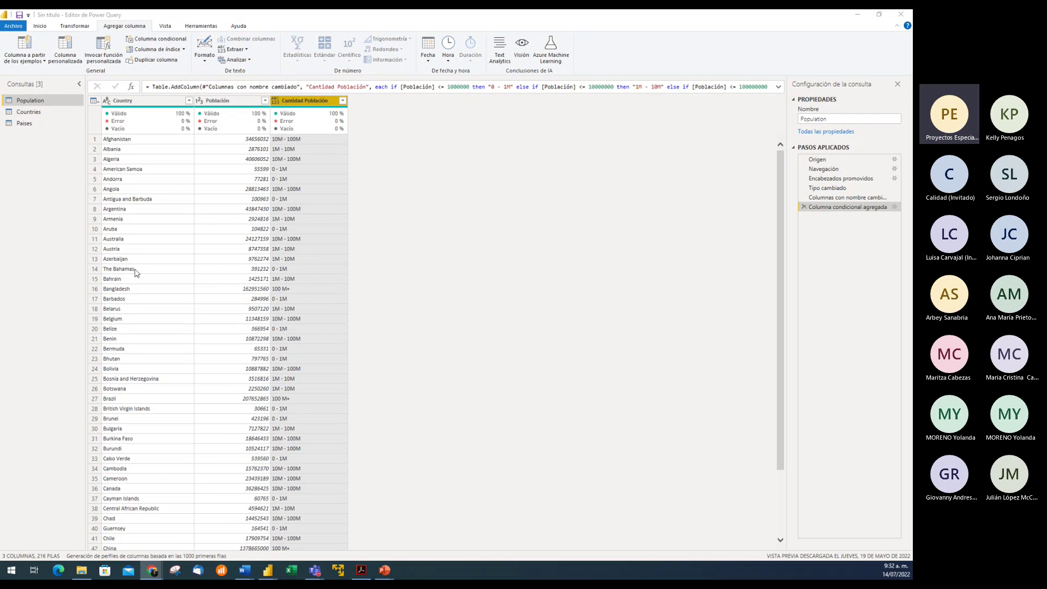
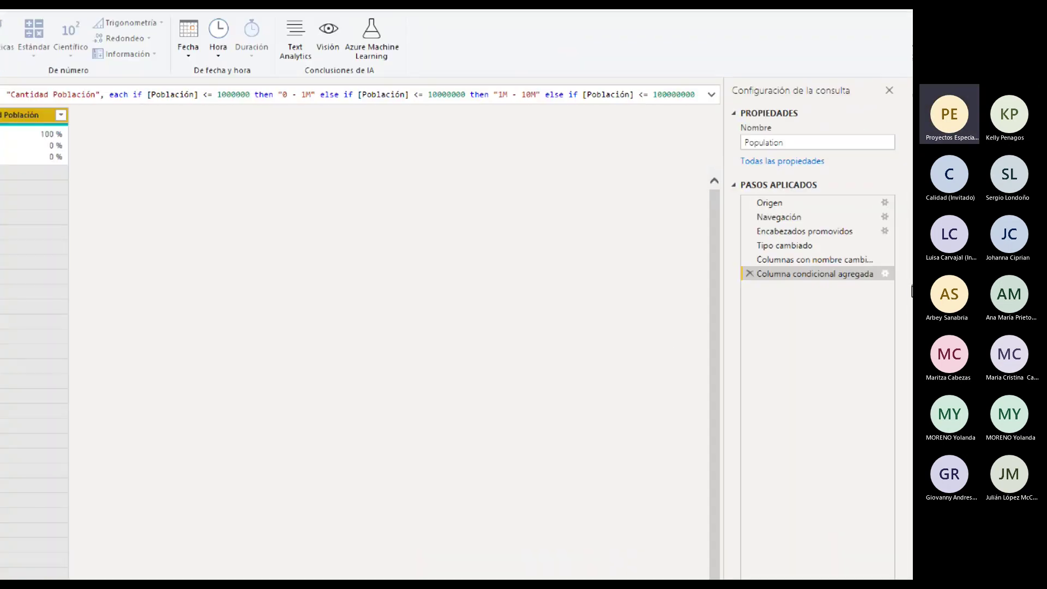
- Edit the added conditional column step so its "De lo contrario" output reads "+ DE 100 MILLONES"
left_click(885, 274)
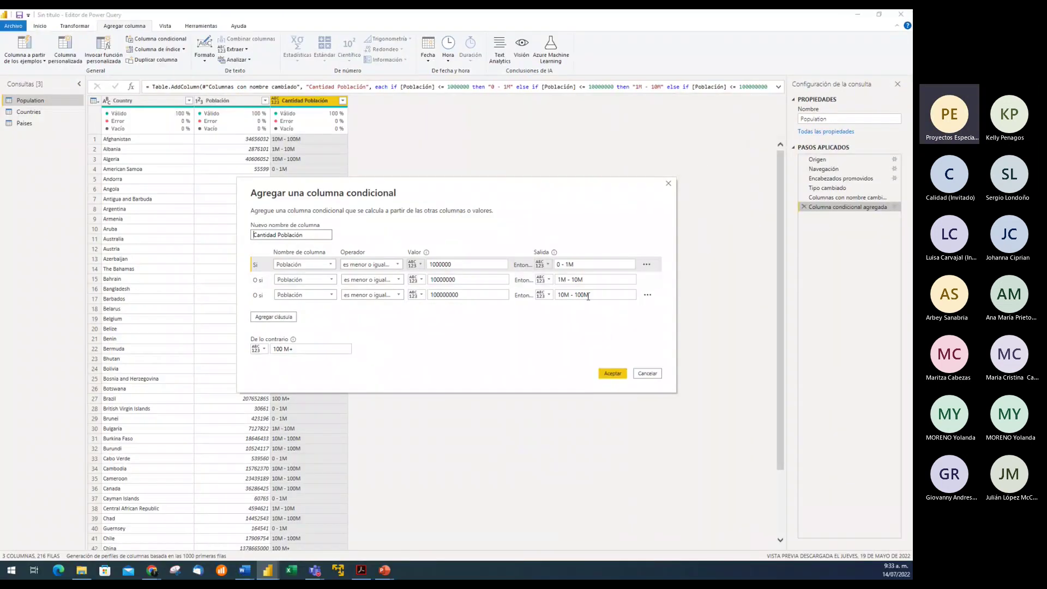
left_click(320, 349)
key("BackSpace")
key("BackSpace")
key("Home")
type("+ DE 100")
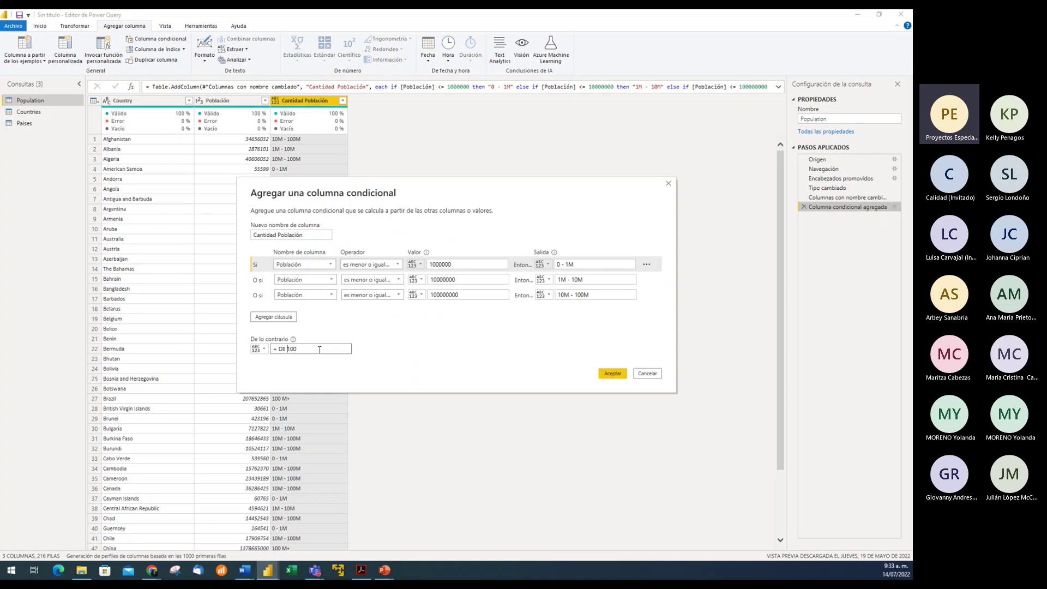
type(" MILLONES")
left_click(609, 376)
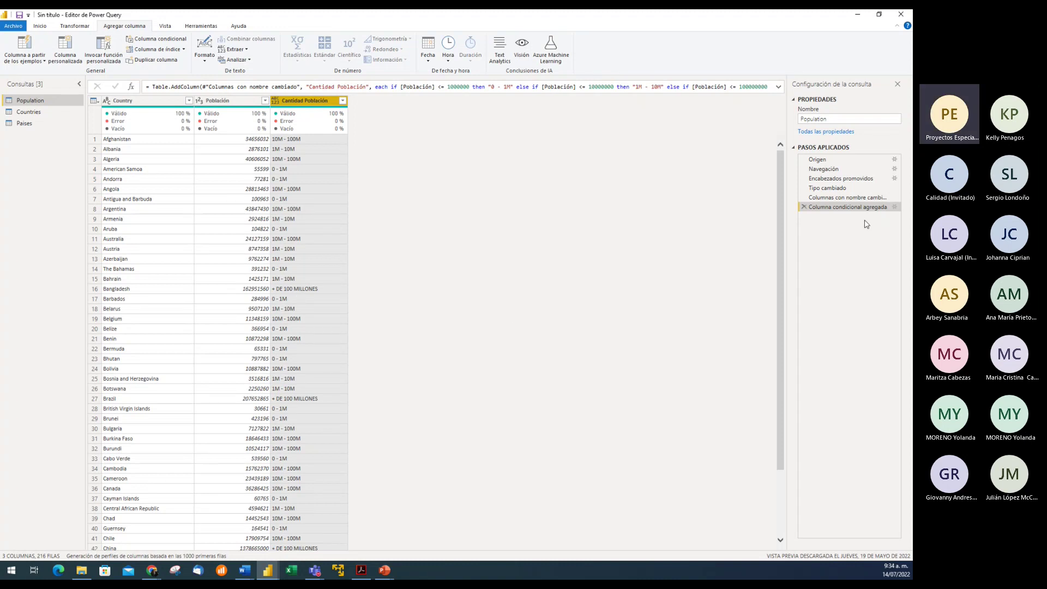
- Review the settings of the "Encabezados promovidos" and "Origen" steps, then return to the "Columna condicional agregada" step
left_click(895, 178)
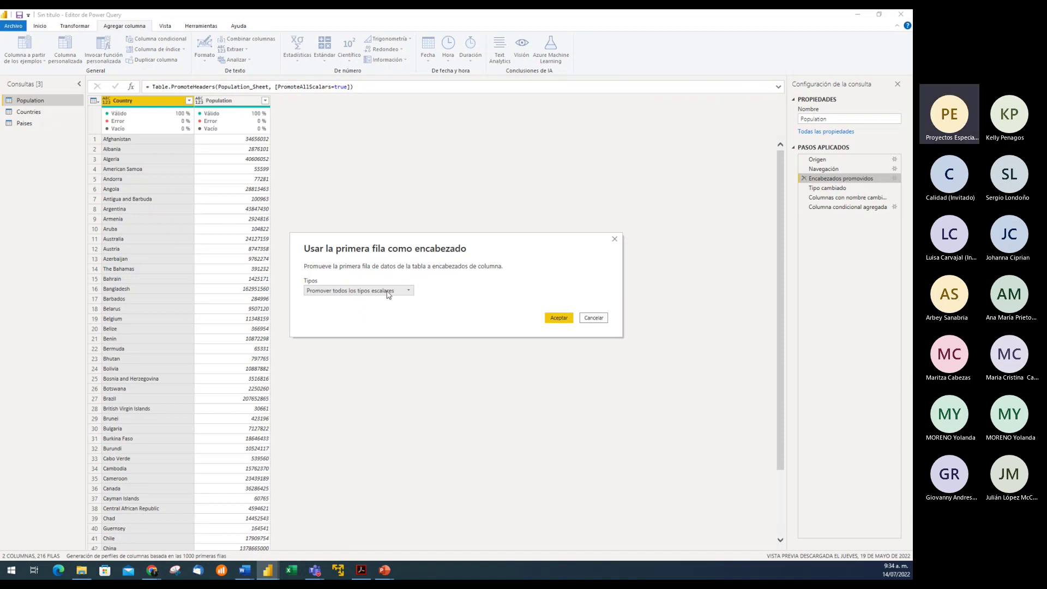
left_click(411, 293)
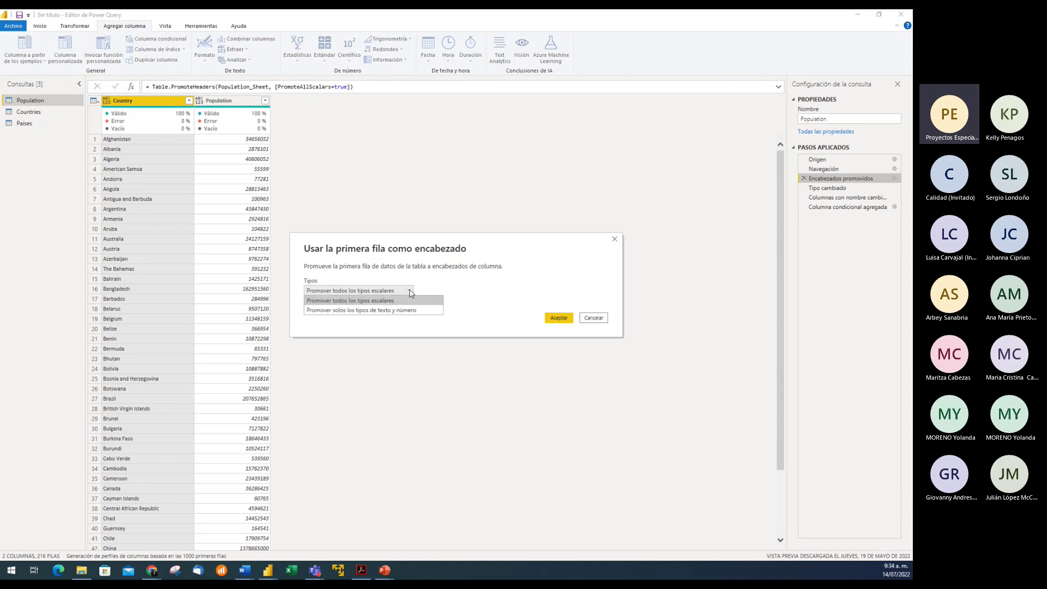
left_click(423, 304)
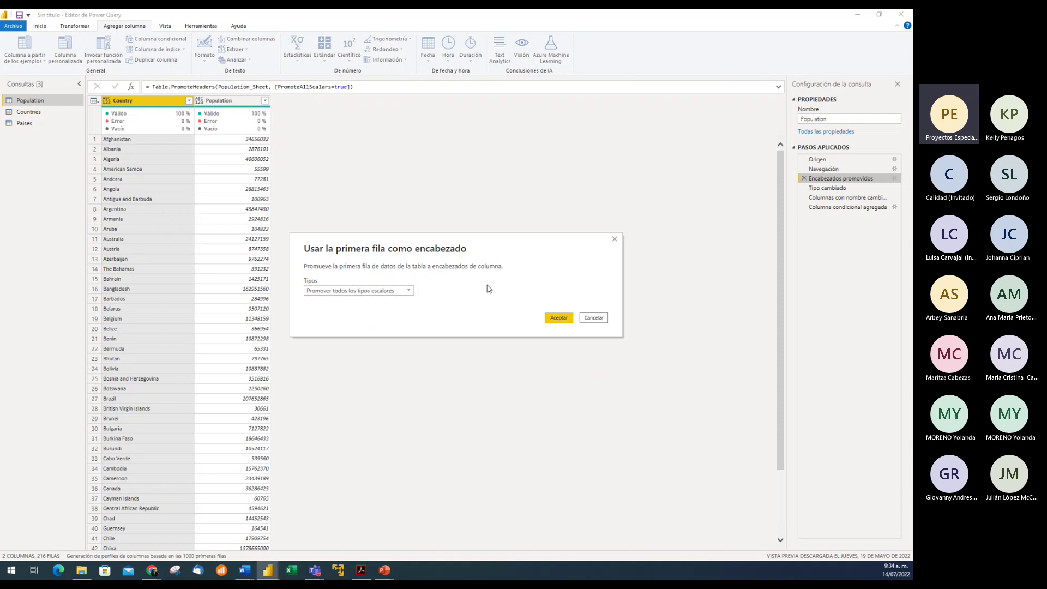
left_click(600, 319)
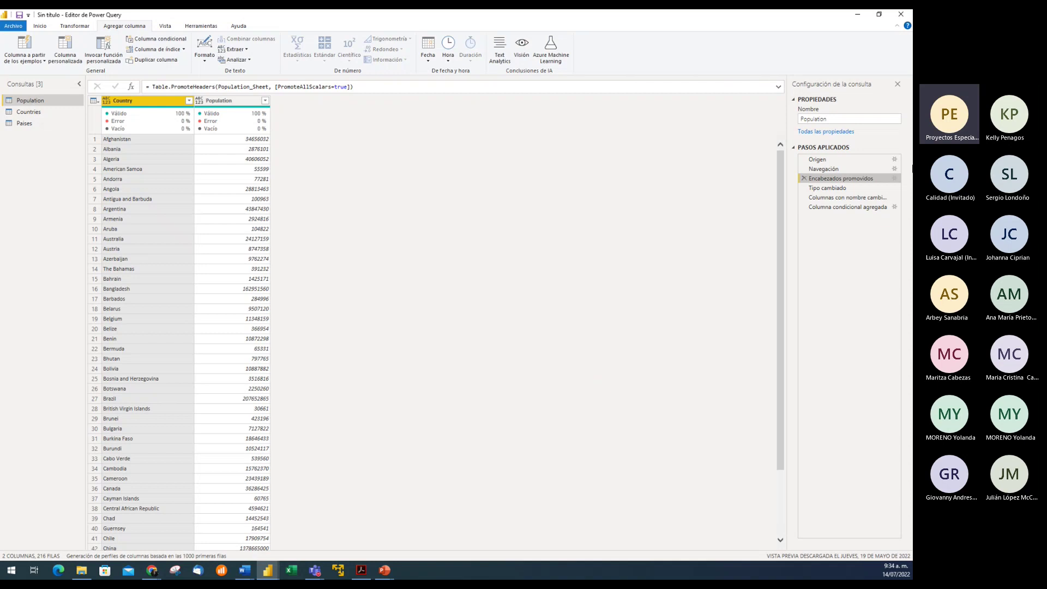
left_click(895, 161)
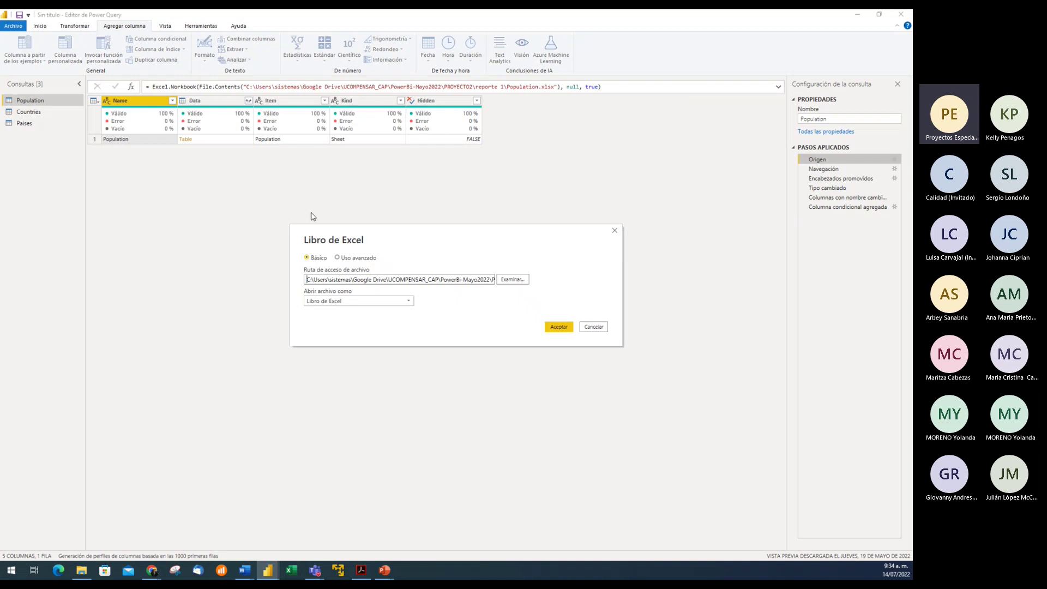
left_click(594, 327)
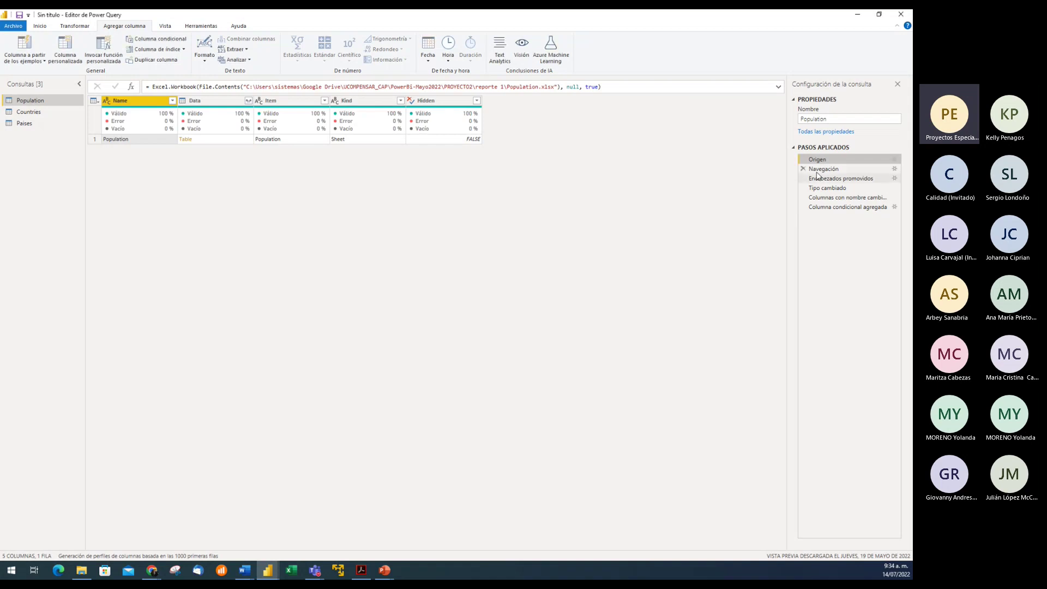
left_click(895, 159)
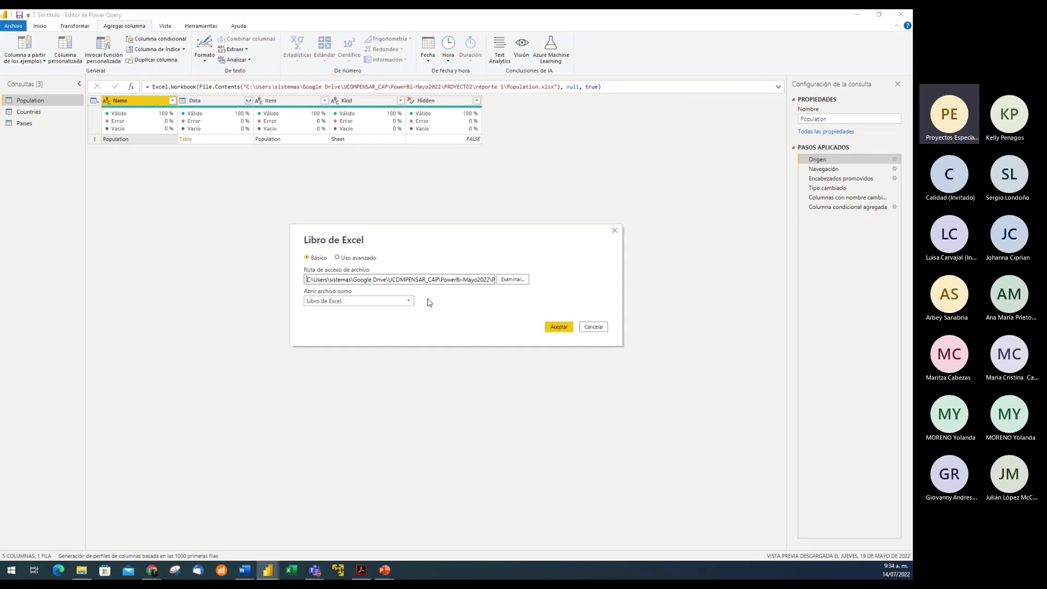
left_click(600, 328)
left_click(846, 208)
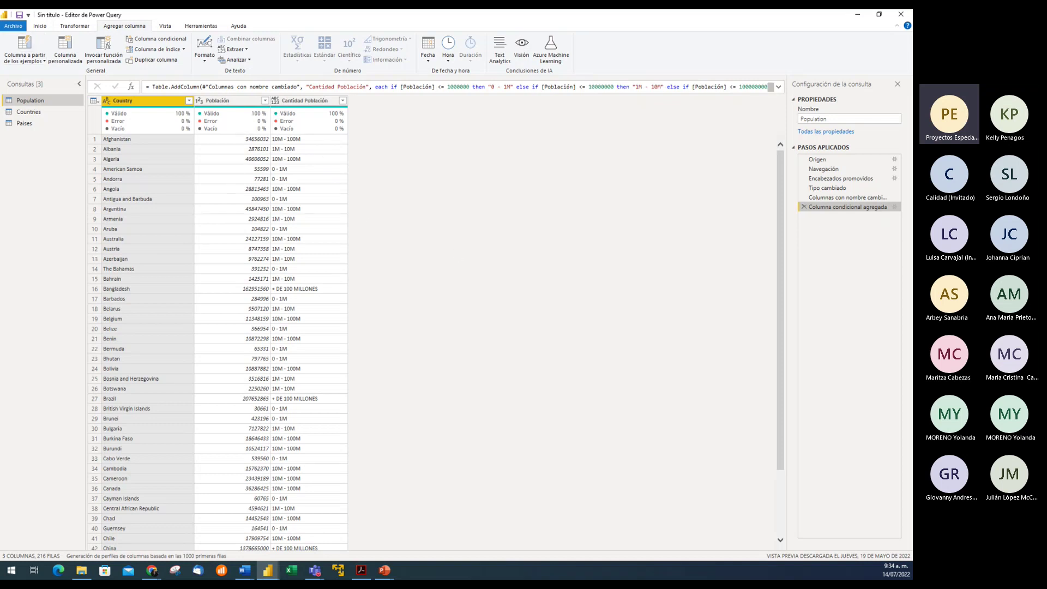
- Close the query editor and apply the query changes to the report
key("alt+Tab")
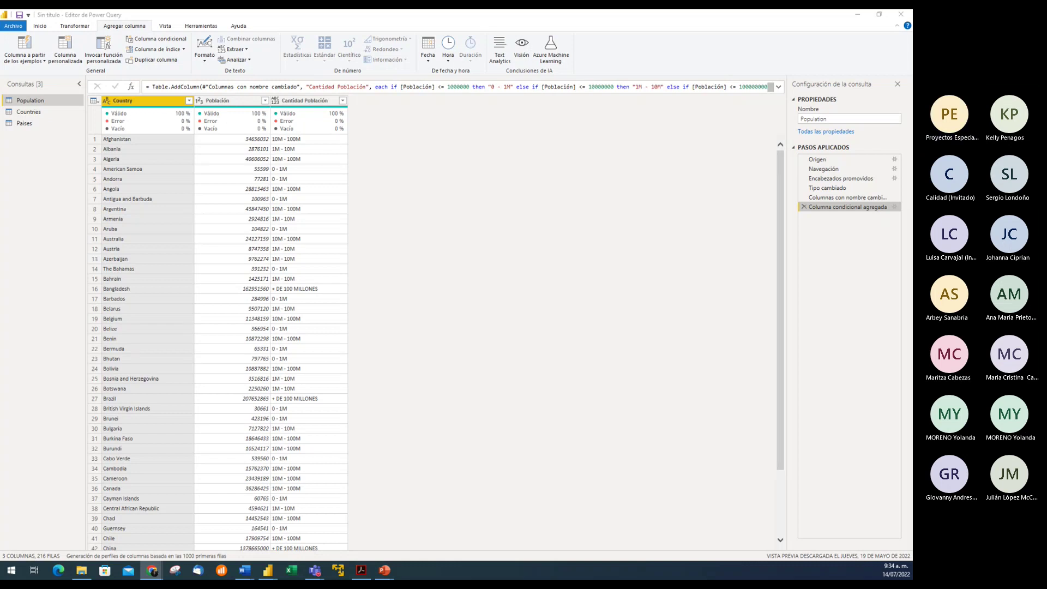
left_click(42, 28)
left_click(42, 28)
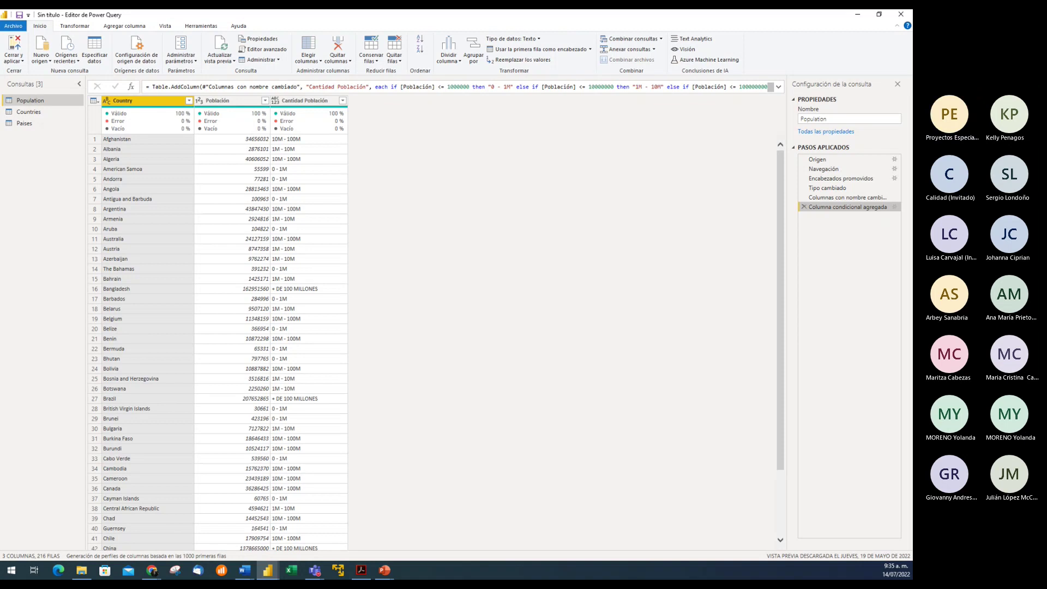
key("alt+Tab")
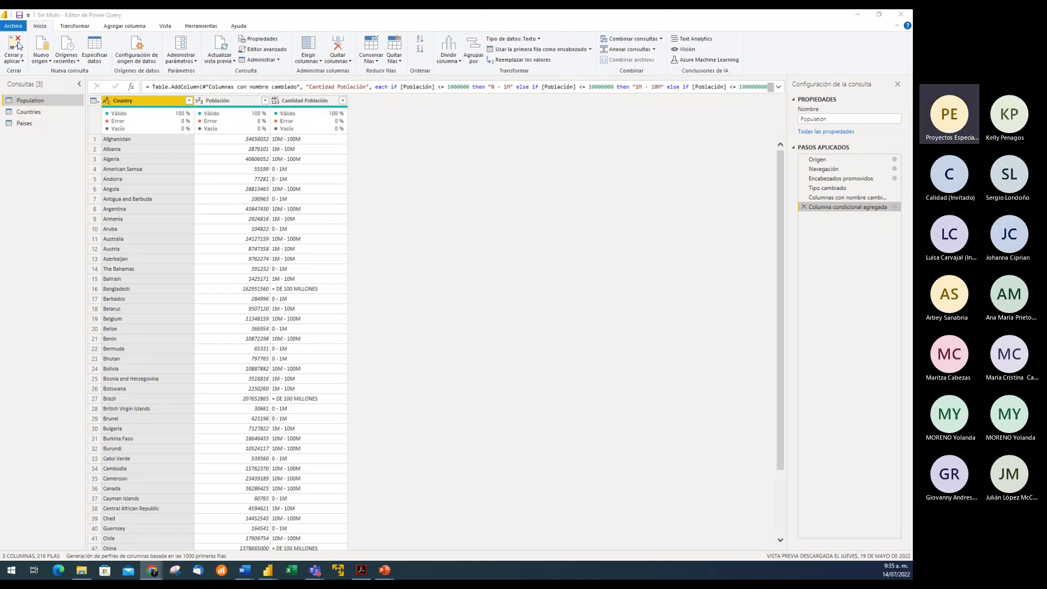
key("alt+Tab")
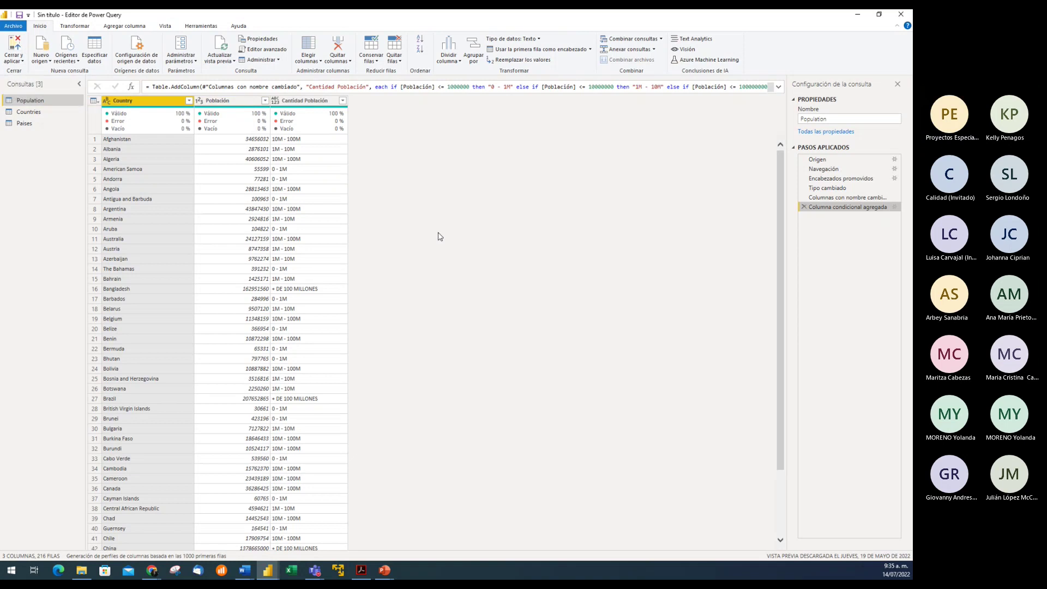
left_click(20, 47)
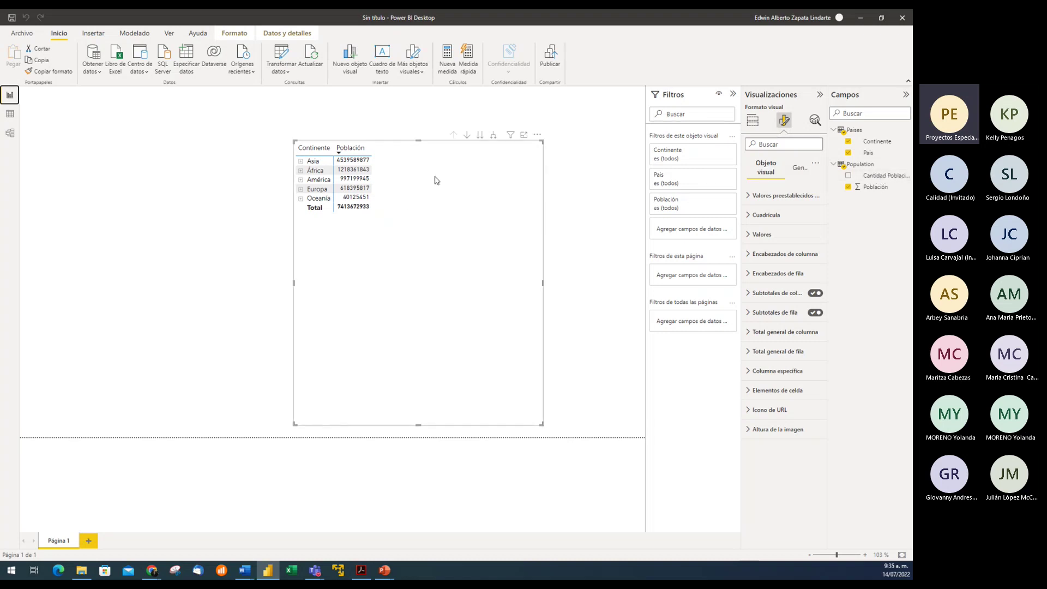
- Replace the Continente field with Cantidad Población above Pais in the matrix rows
left_click(754, 122)
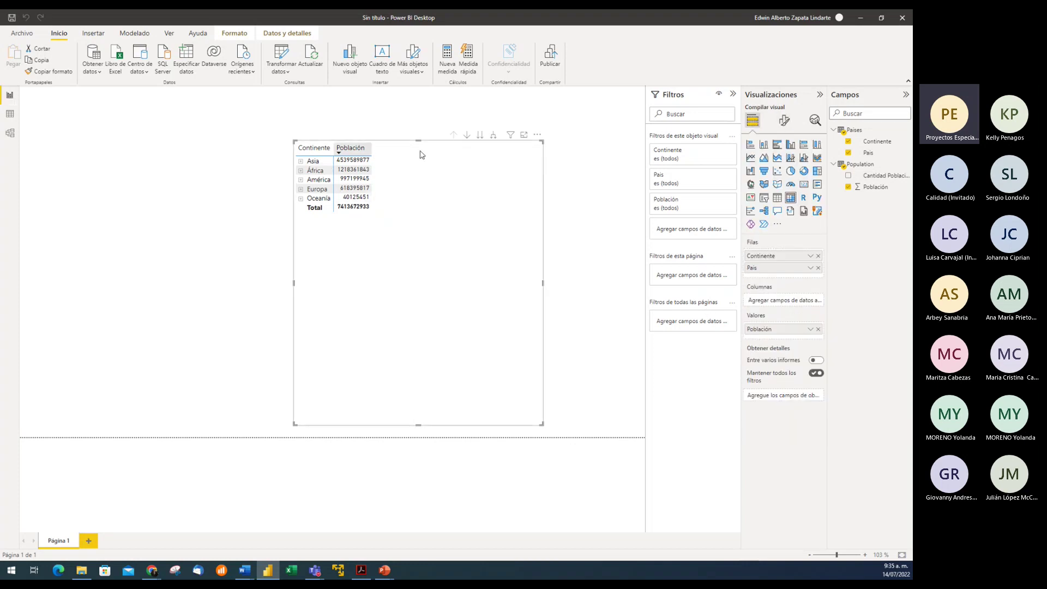
left_click(493, 138)
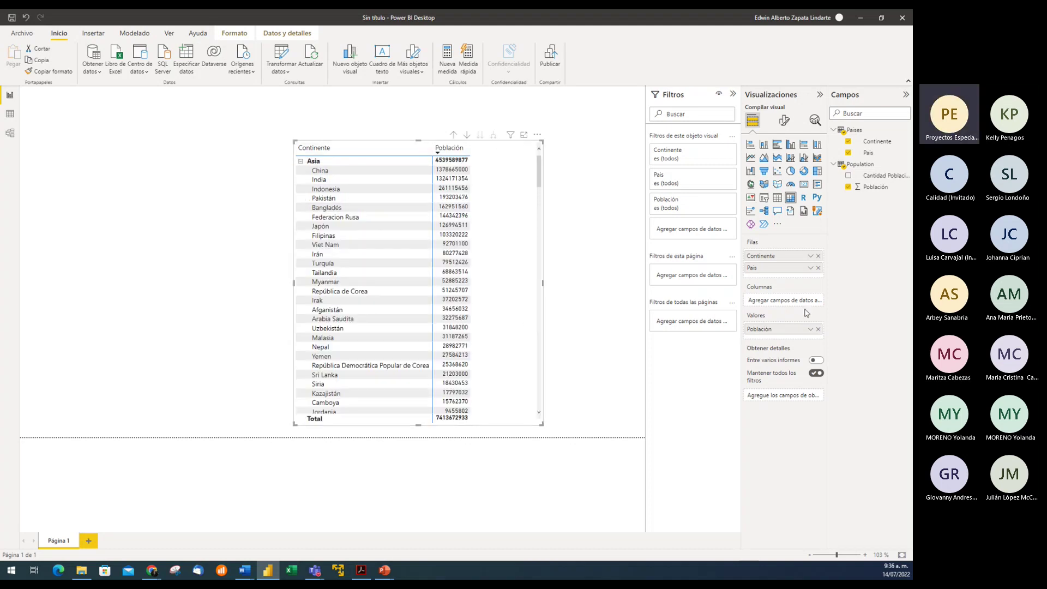
left_click(819, 256)
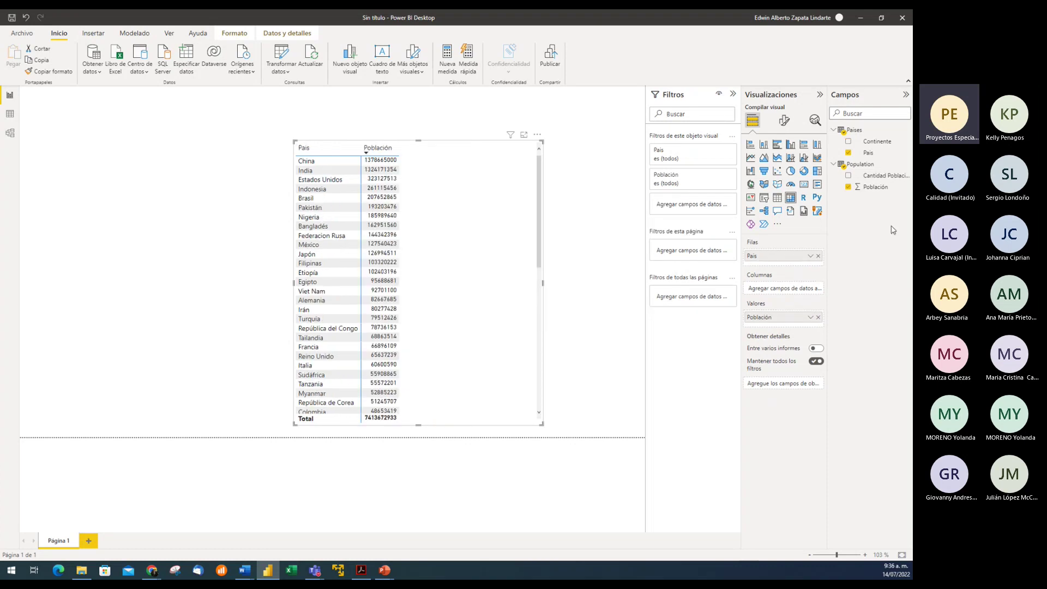
left_click_drag(880, 175, 801, 256)
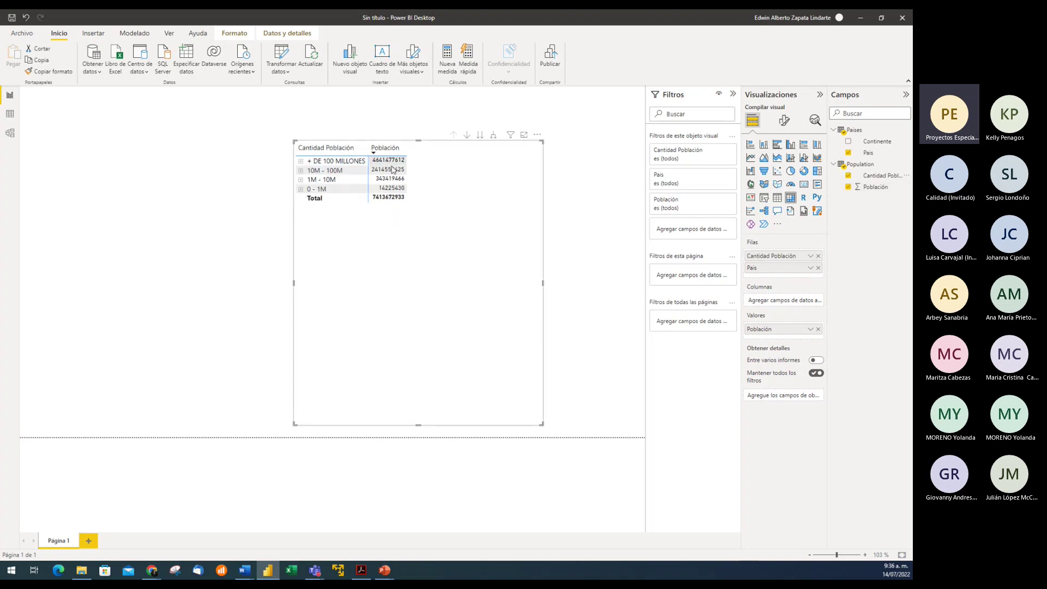
- Expand the "+ DE 100 MILLONES" and "10M - 100M" groups in the matrix and review their countries
left_click(300, 161)
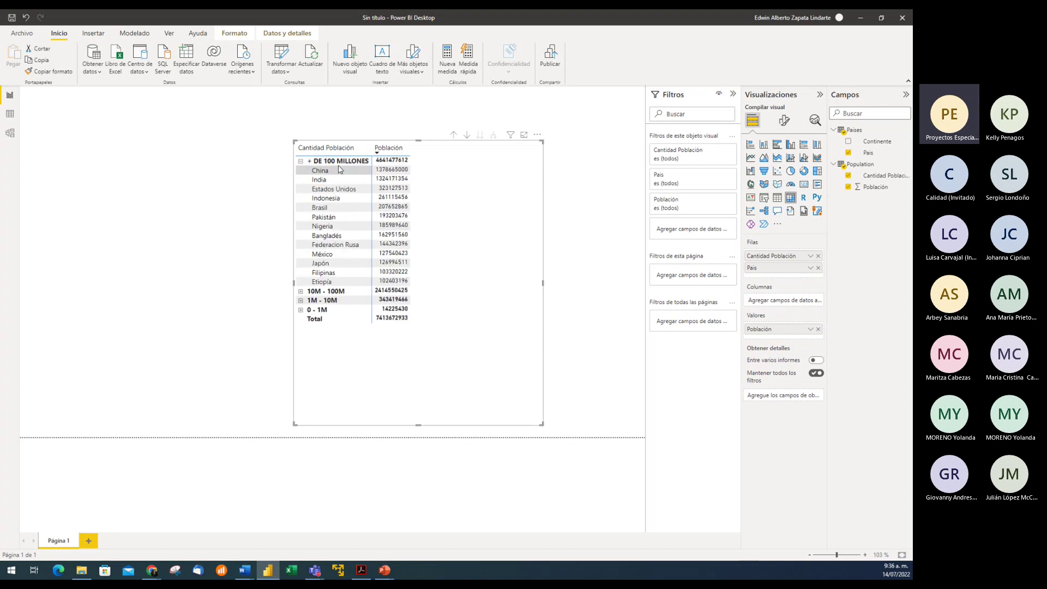
left_click(300, 161)
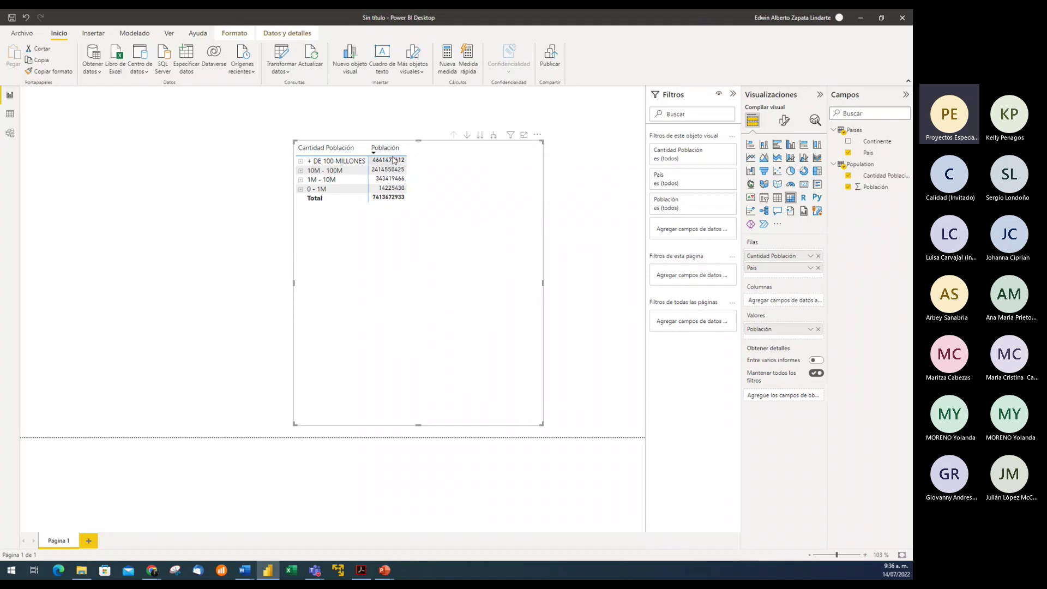
left_click(301, 162)
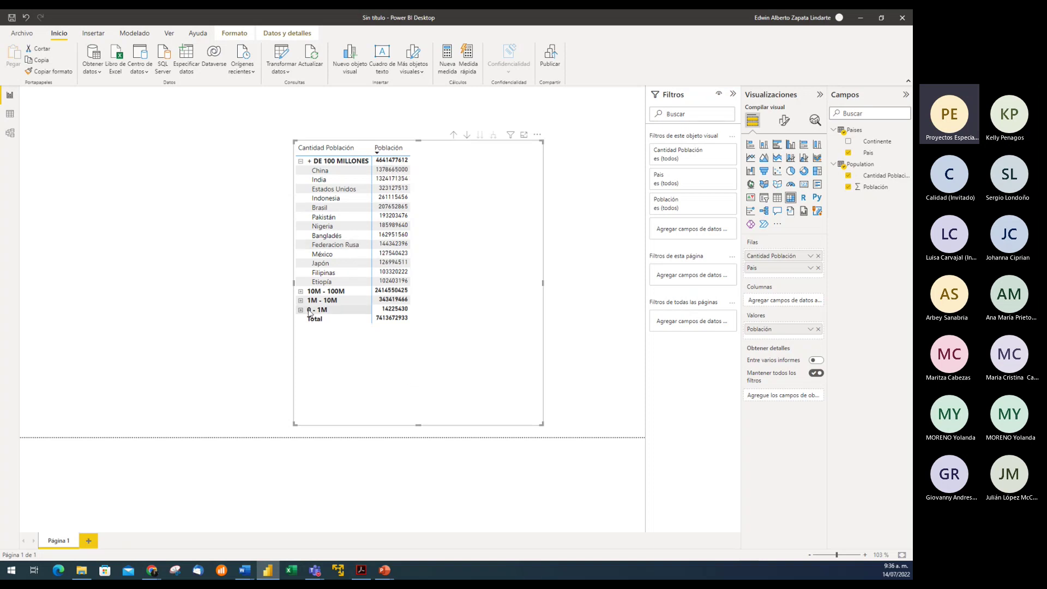
left_click(300, 292)
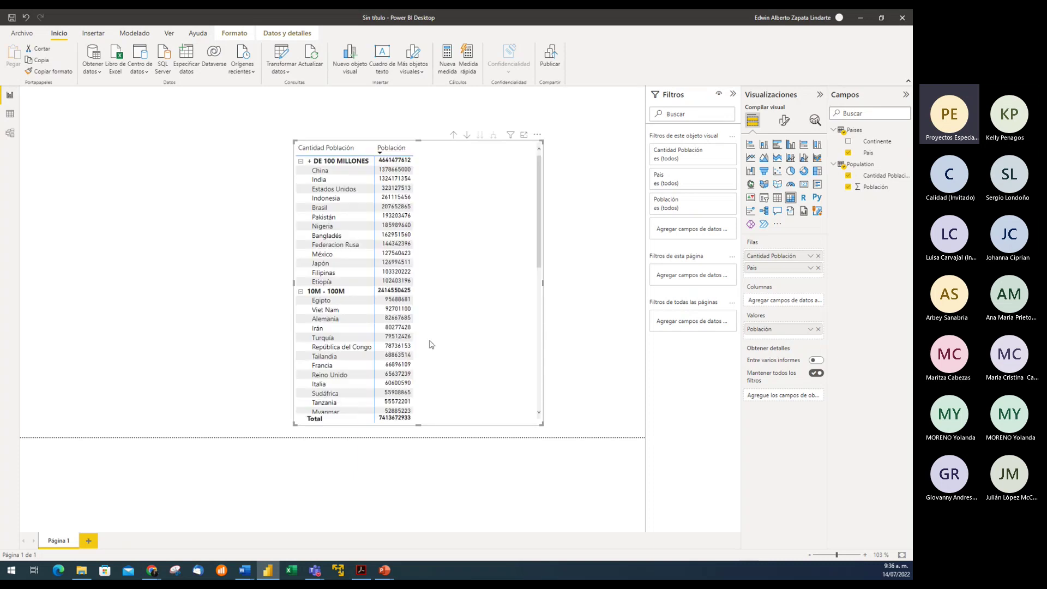
scroll(465, 322, "down", 15)
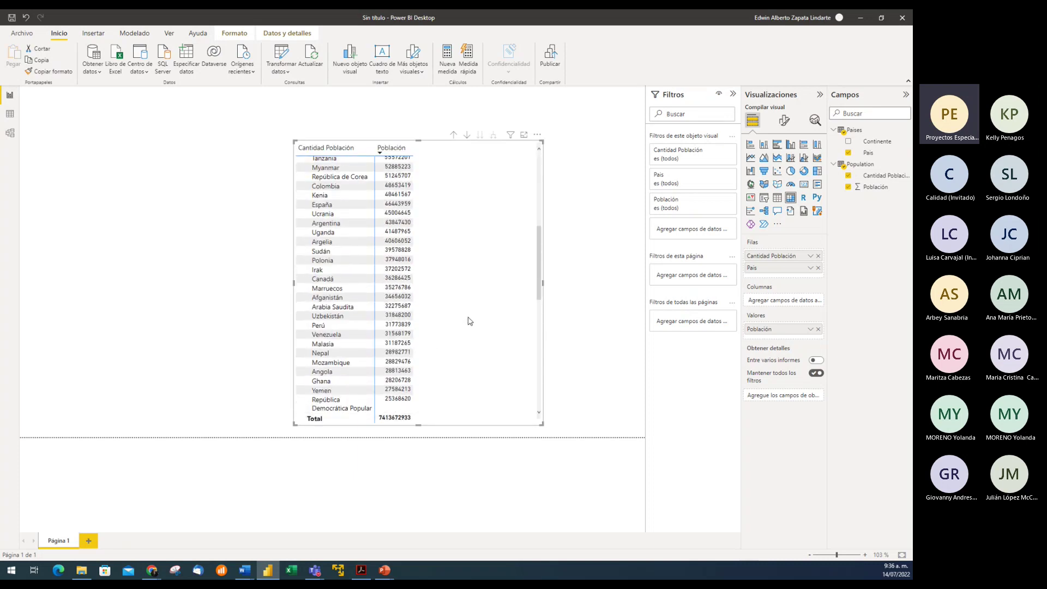
scroll(473, 322, "down", 7)
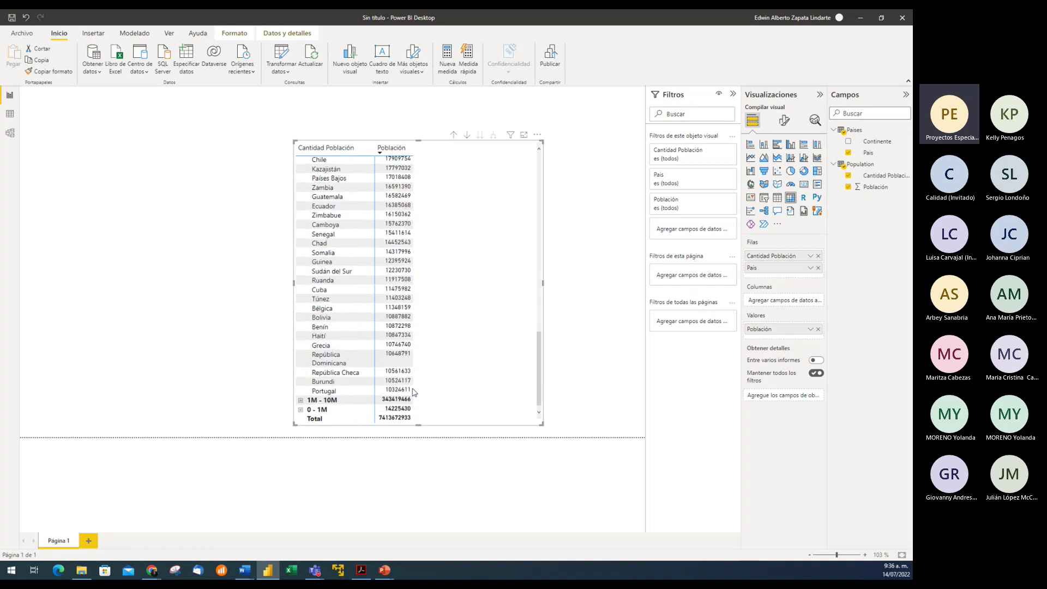
- Expand the "1M - 10M" group and review the countries and populations it contains
left_click(300, 402)
scroll(465, 376, "down", 10)
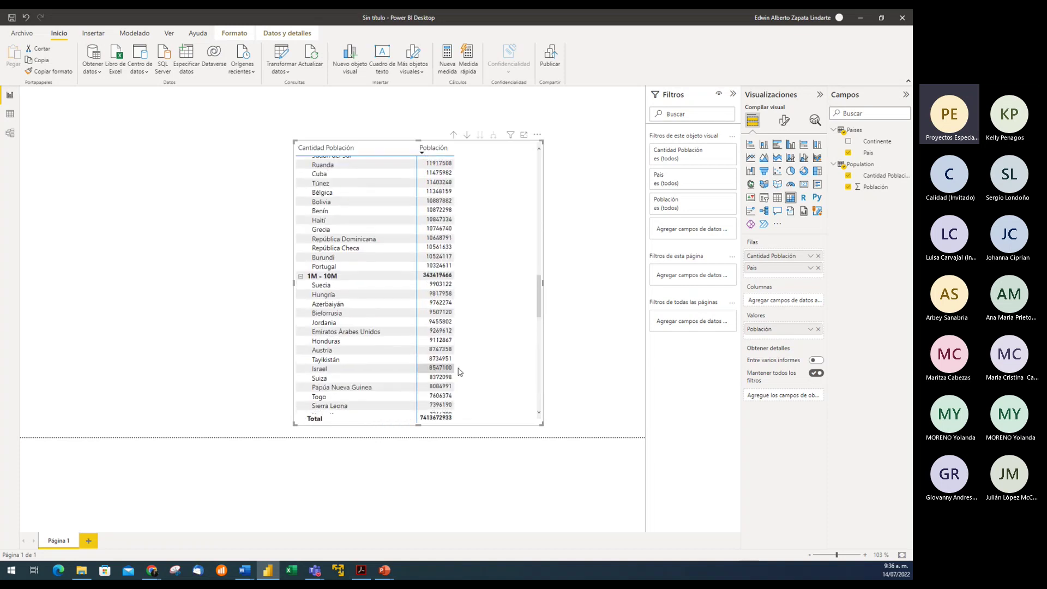
scroll(467, 377, "down", 5)
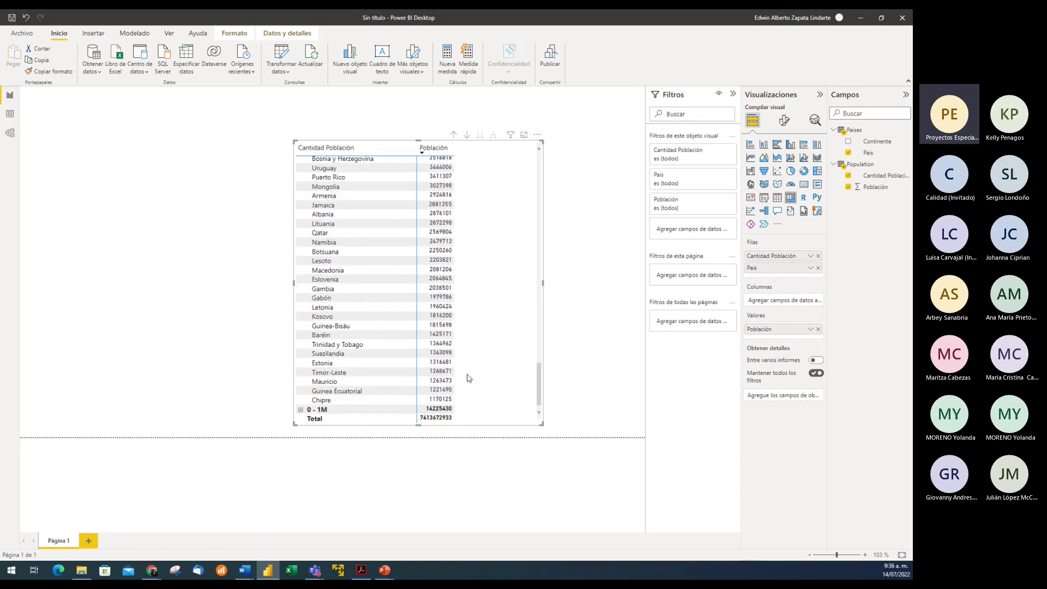
scroll(469, 381, "up", 8)
scroll(470, 379, "up", 8)
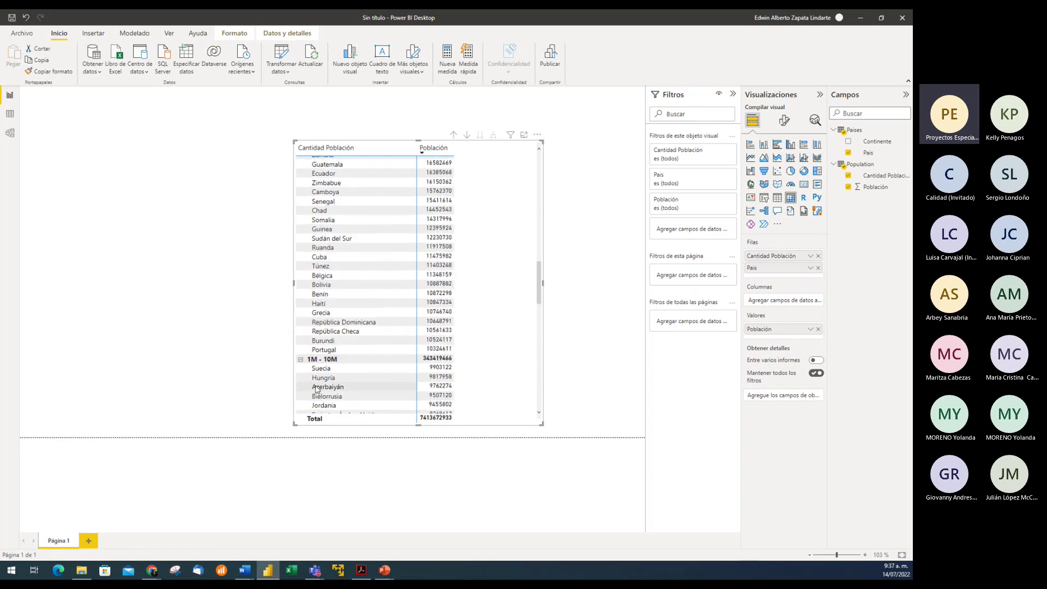
- Collapse the "1M - 10M", "10M - 100M" and "+ DE 100 MILLONES" groups in the matrix
left_click(301, 360)
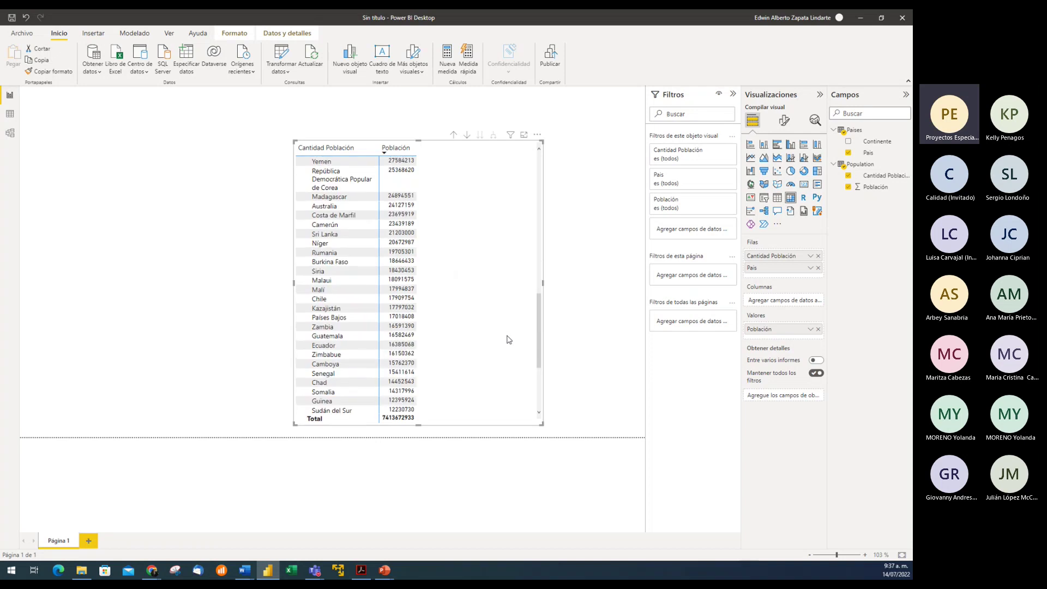
scroll(507, 341, "up", 10)
scroll(510, 347, "up", 3)
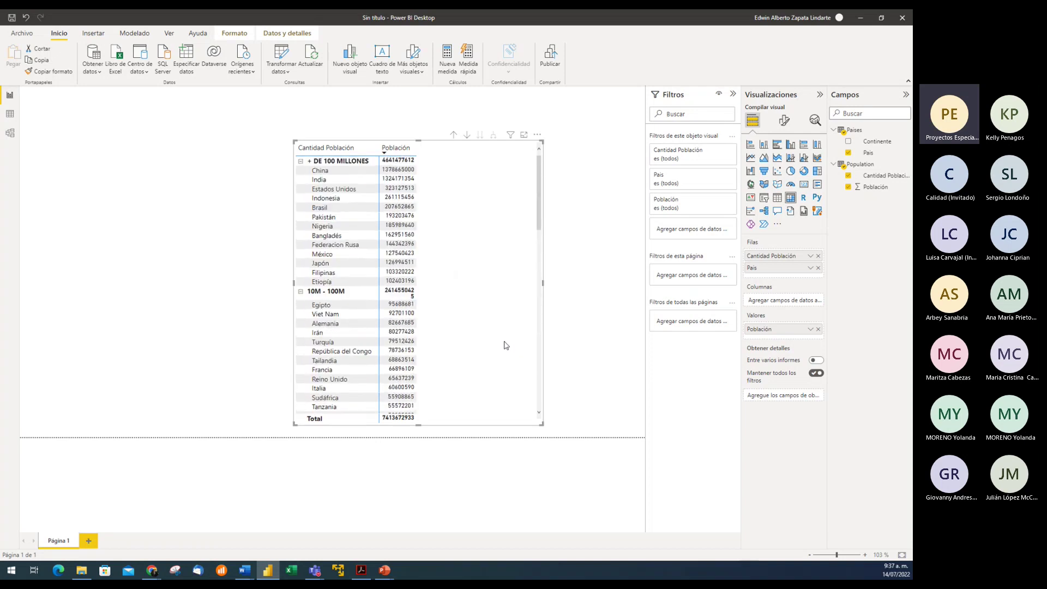
left_click(301, 291)
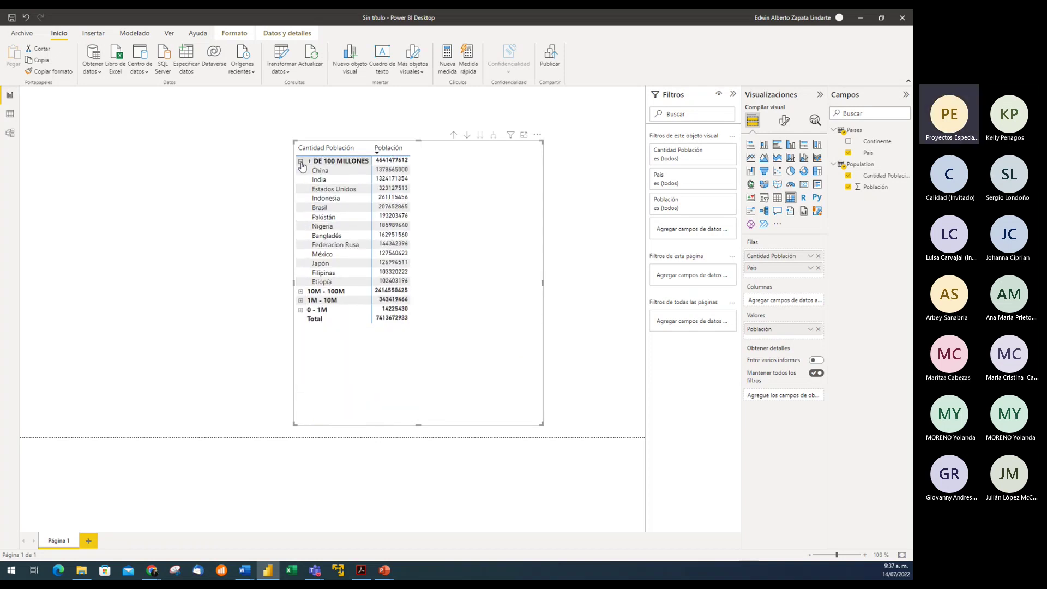
left_click(301, 161)
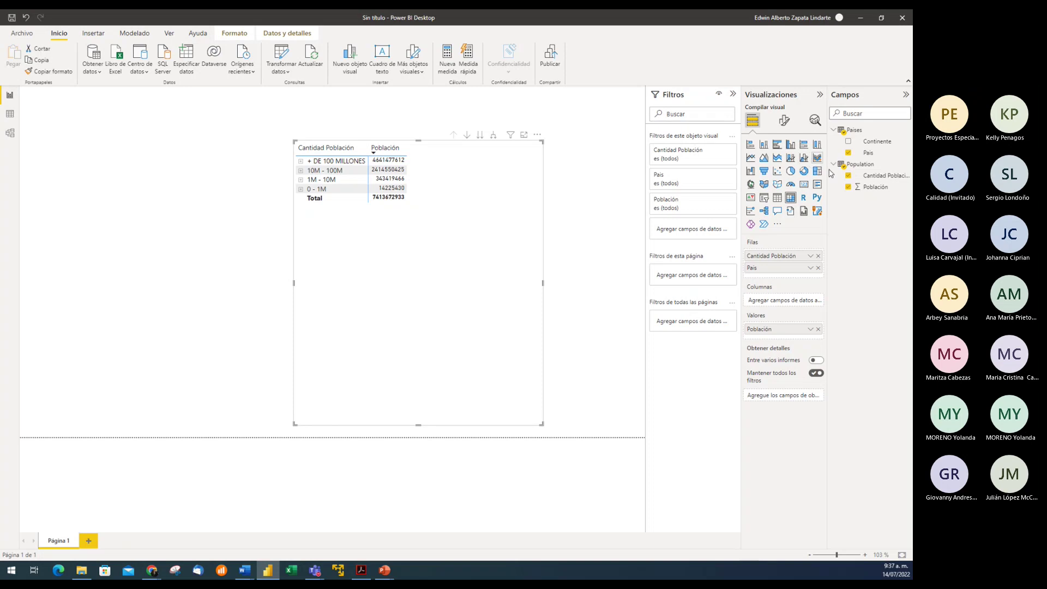
- Format the Población field with thousands separators and replace Cantidad Población with Continente above Pais in the matrix rows
left_click(875, 187)
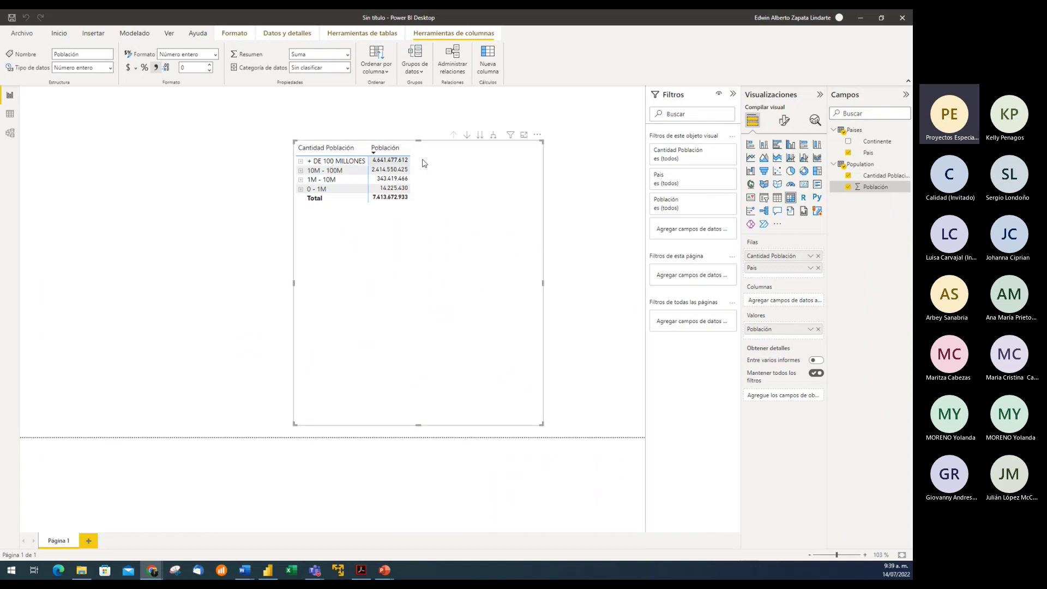
left_click(818, 256)
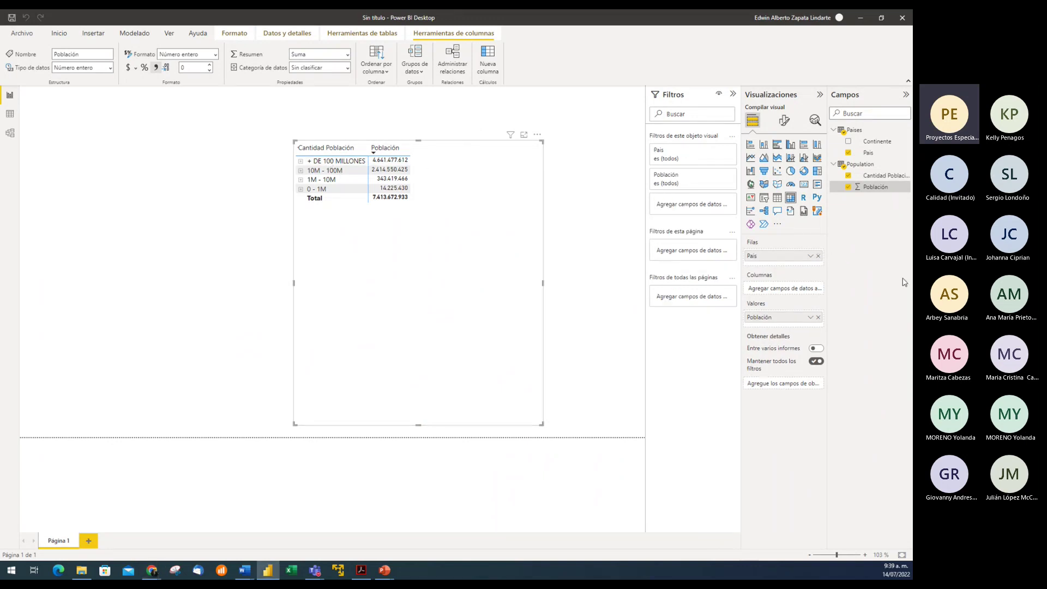
left_click_drag(877, 142, 801, 254)
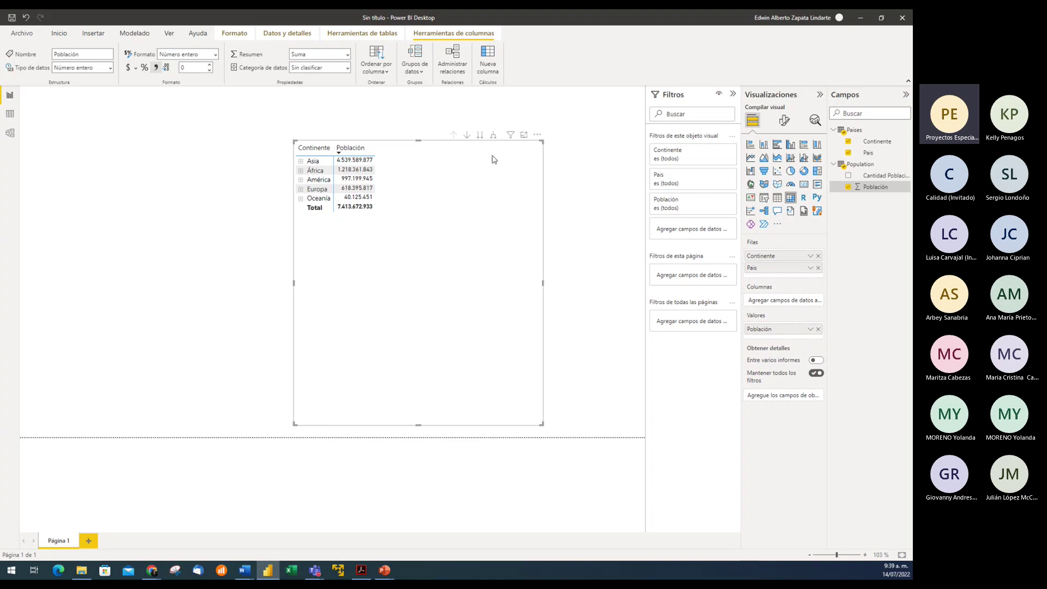
- Move the continent matrix to the left edge of the report page and narrow its frame
left_click_drag(537, 140, 623, 152)
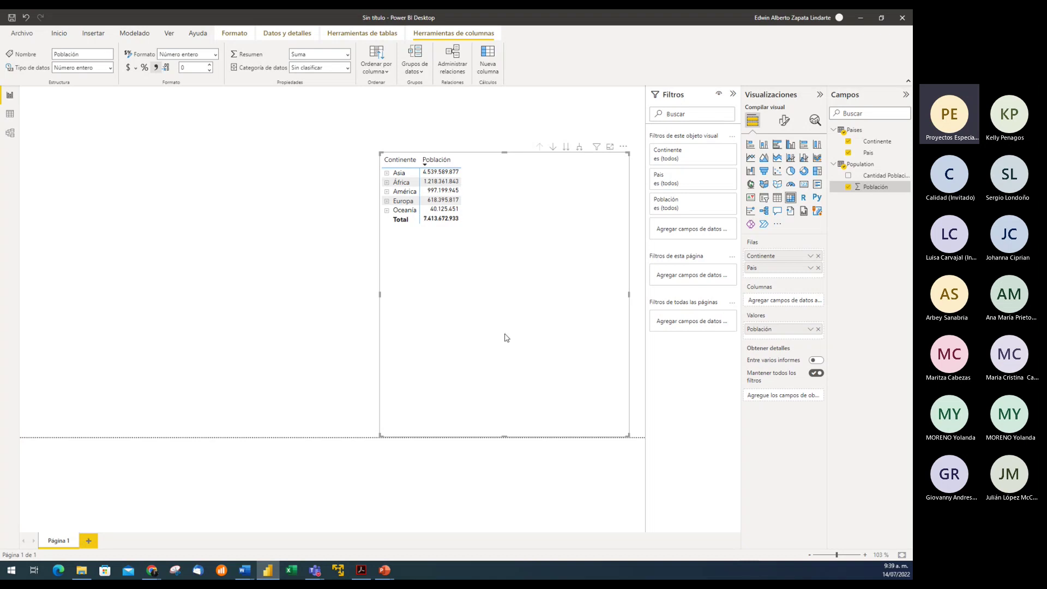
left_click(195, 244)
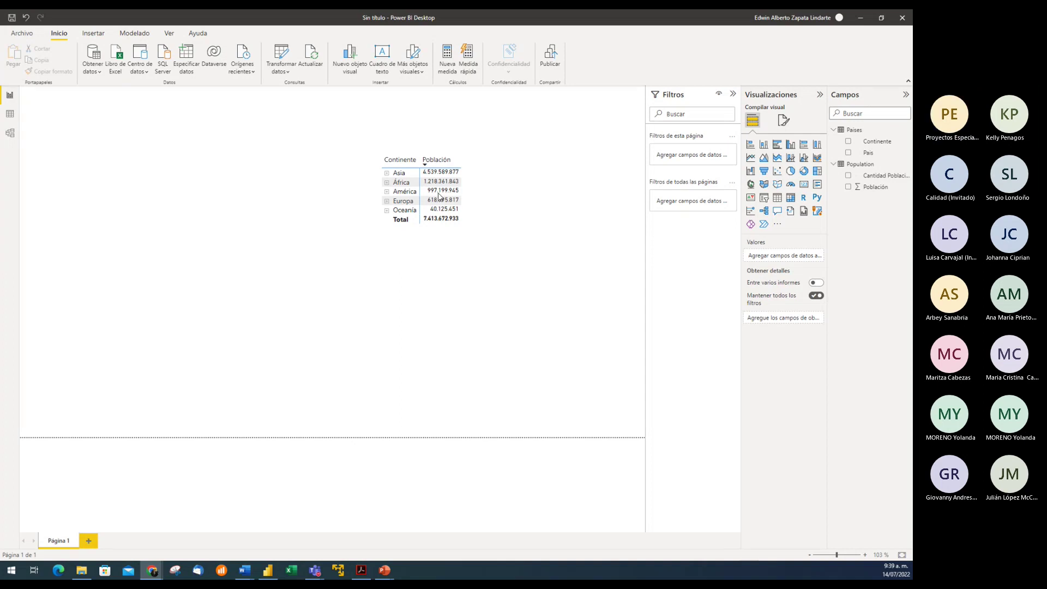
left_click(391, 143)
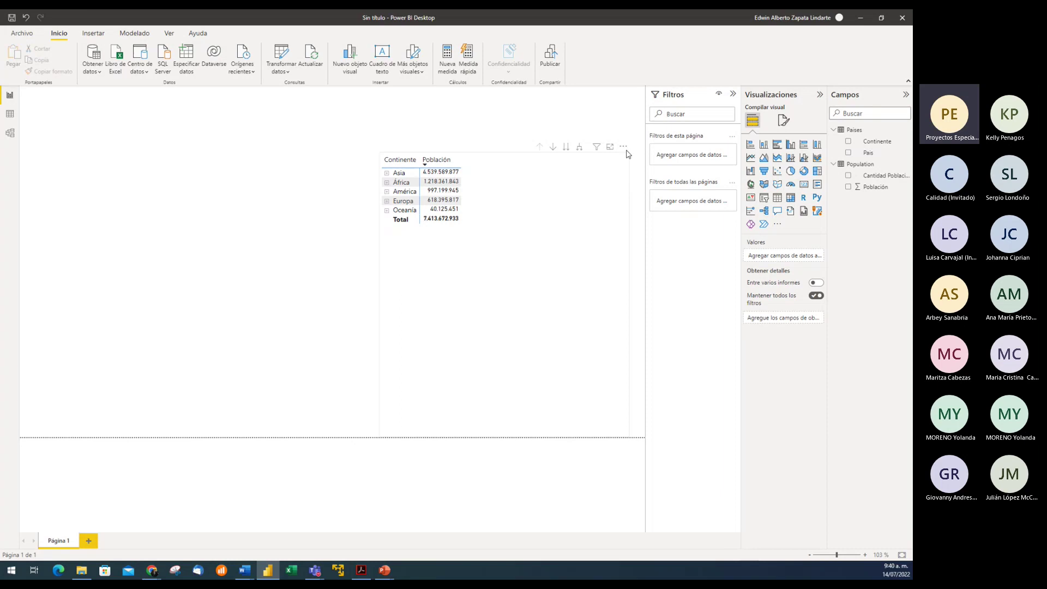
left_click_drag(627, 153, 270, 152)
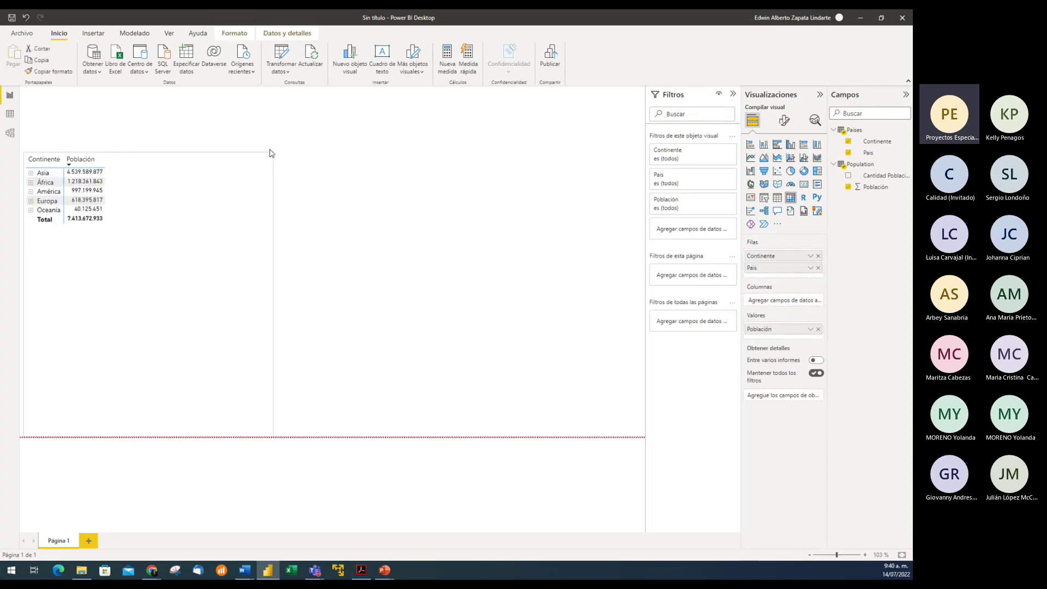
left_click(276, 297)
left_click(267, 296)
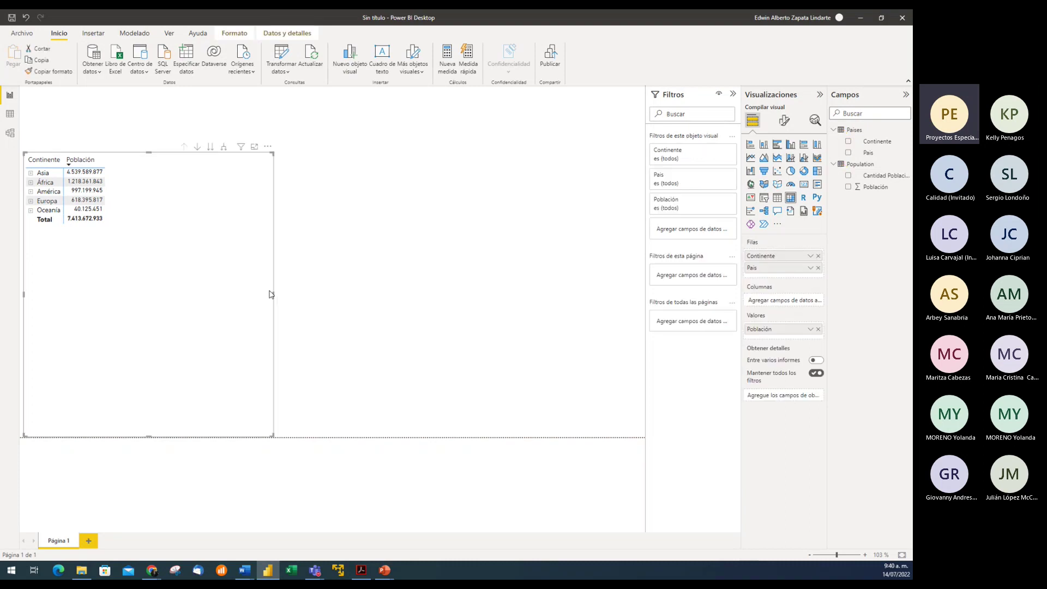
left_click_drag(273, 294, 192, 295)
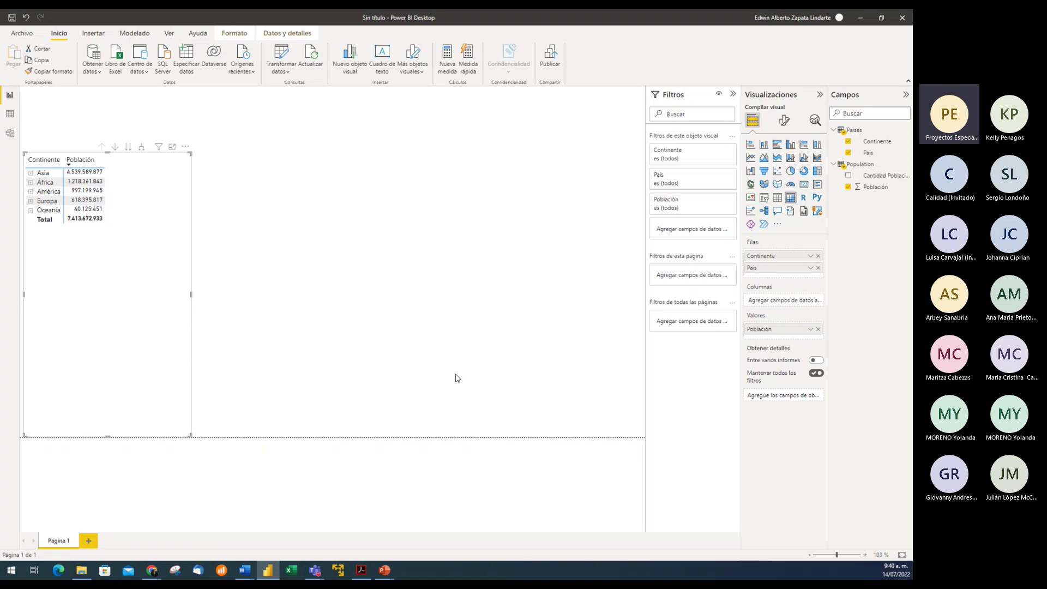
- Add a slicer on Cantidad Población at the top of the report page and shrink it to fit its options
left_click(369, 256)
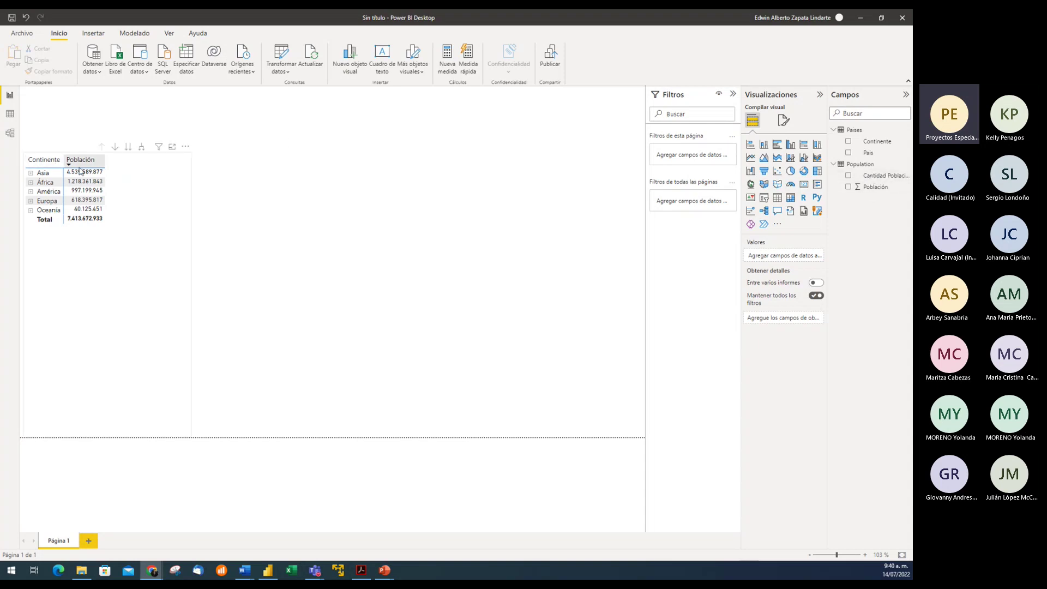
left_click(262, 132)
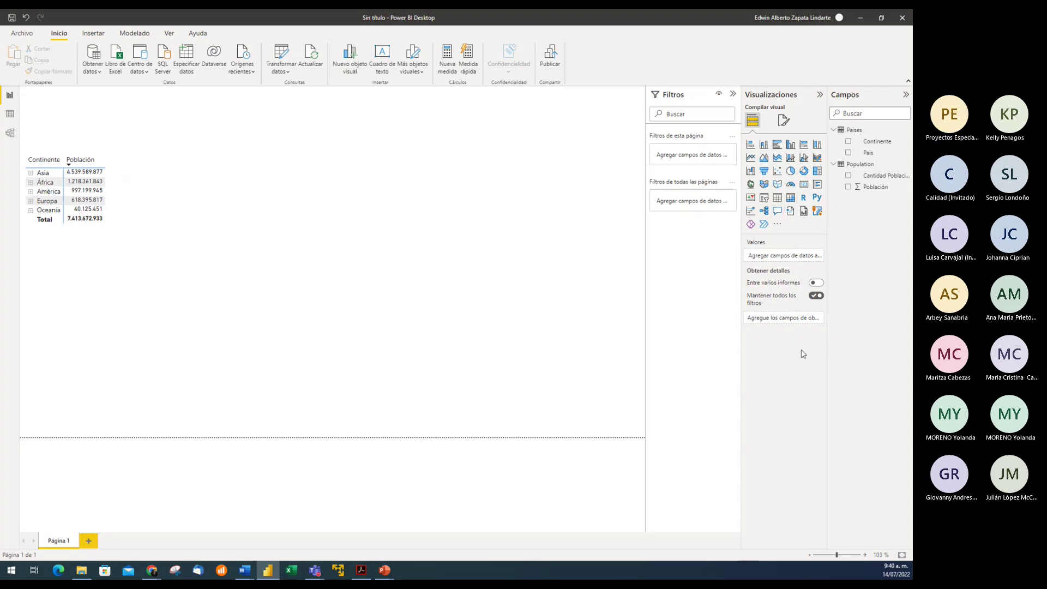
left_click(764, 199)
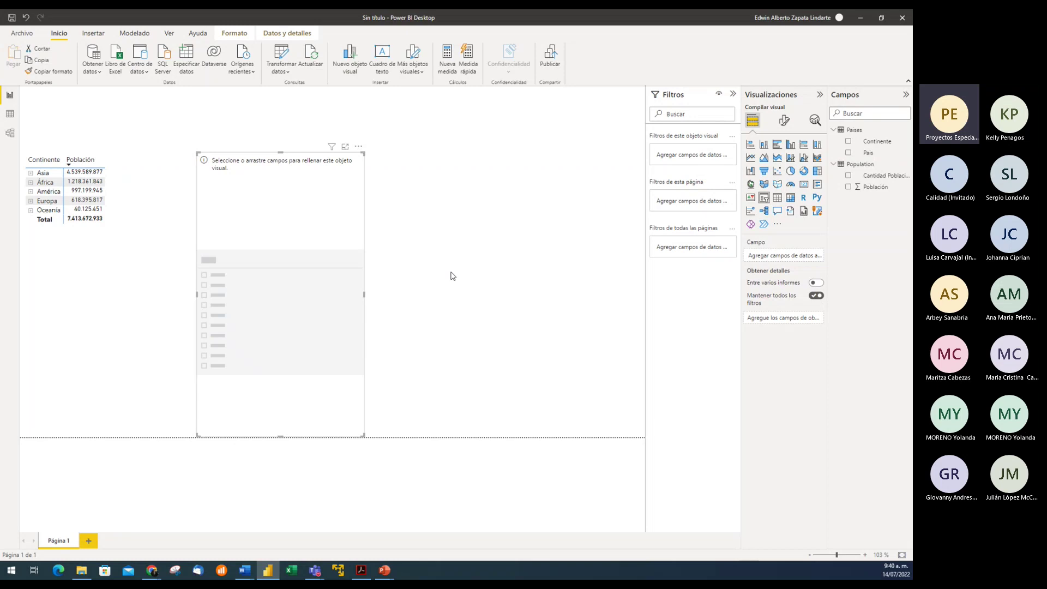
left_click_drag(329, 225, 324, 163)
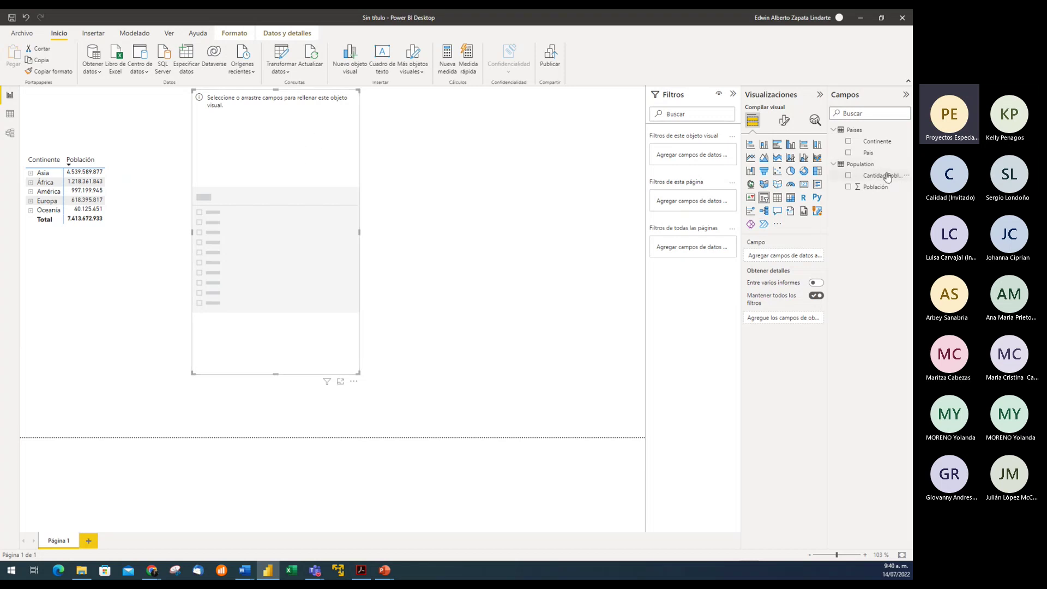
left_click_drag(875, 176, 817, 249)
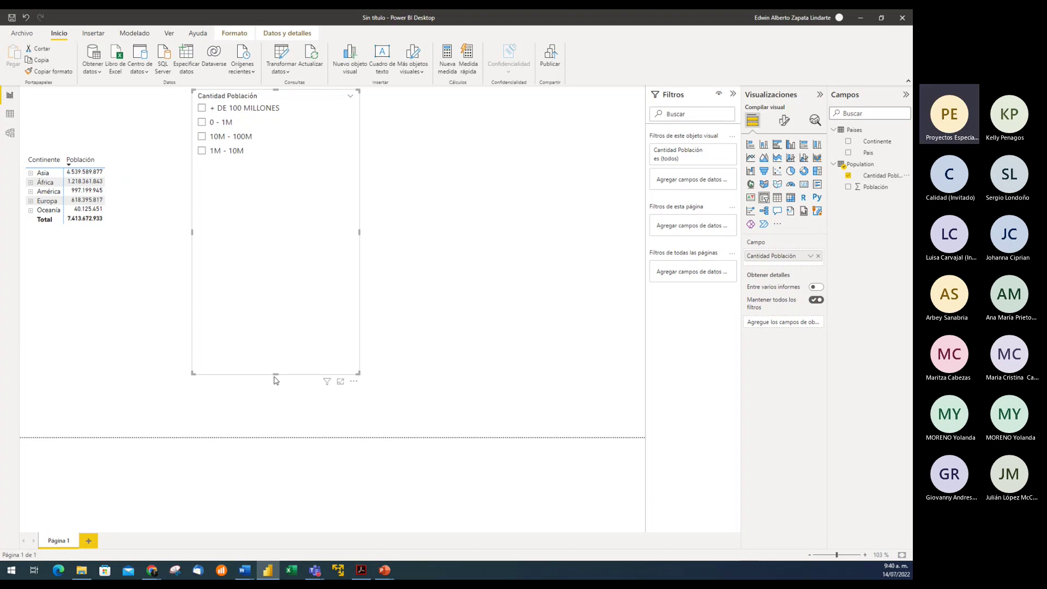
left_click_drag(276, 375, 267, 163)
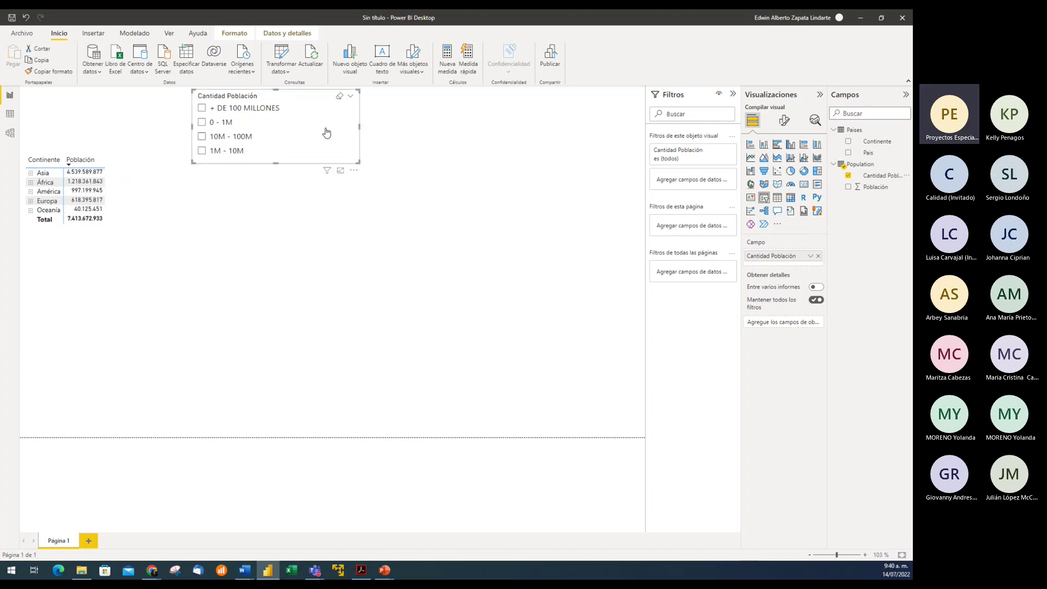
left_click_drag(360, 126, 312, 127)
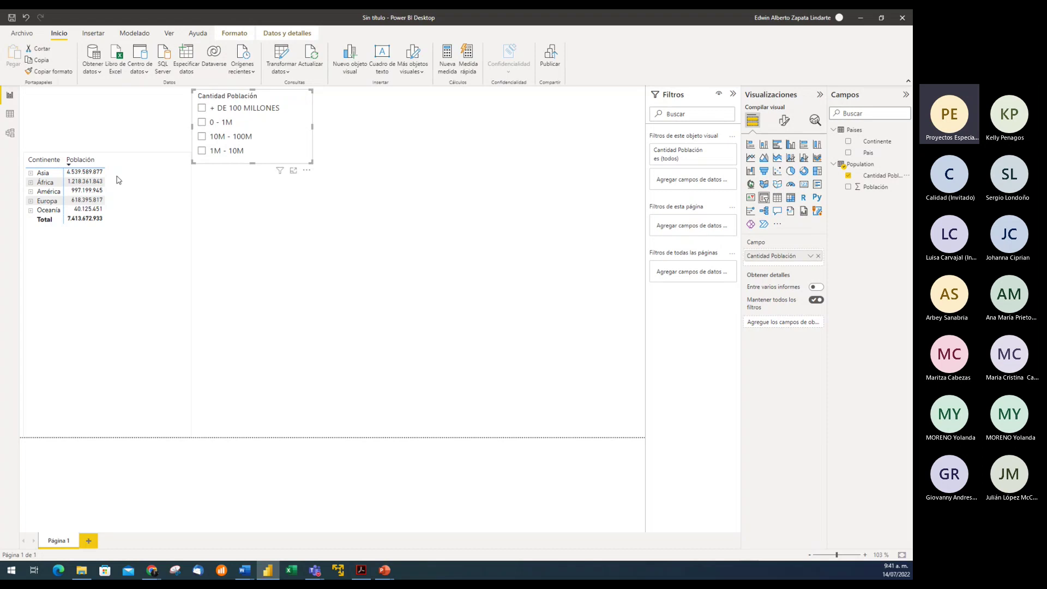
- Add a slicer on Continente beside the Cantidad Población slicer and lengthen it to fit all five continents
left_click(435, 166)
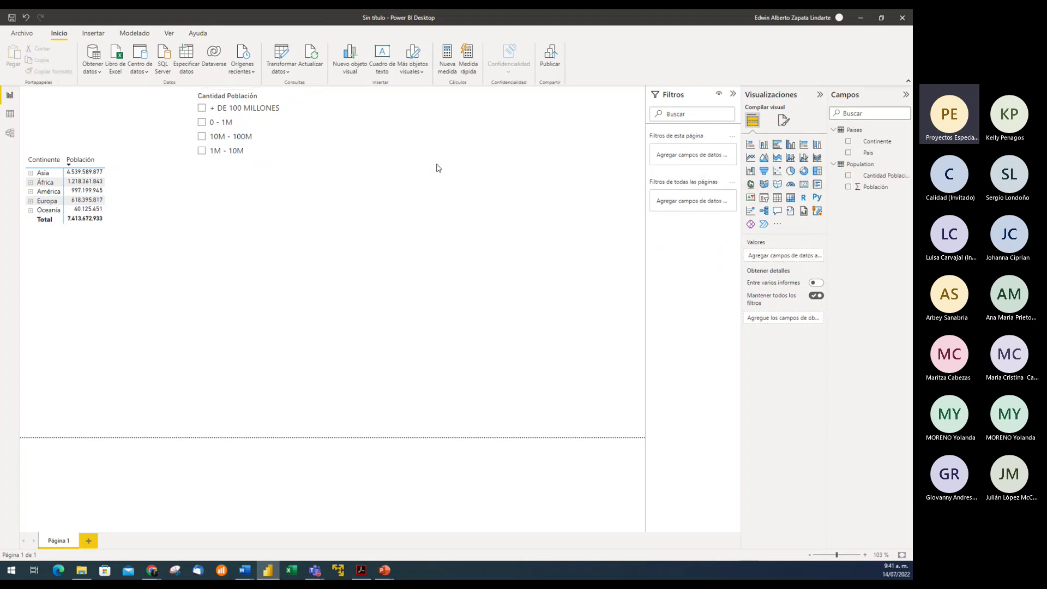
left_click(765, 200)
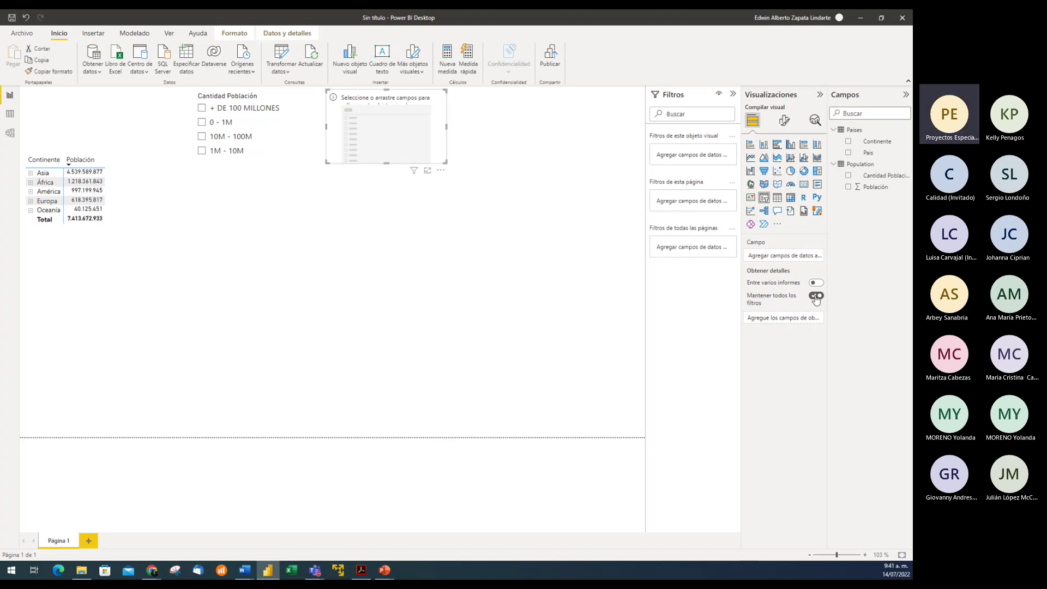
left_click_drag(873, 142, 785, 256)
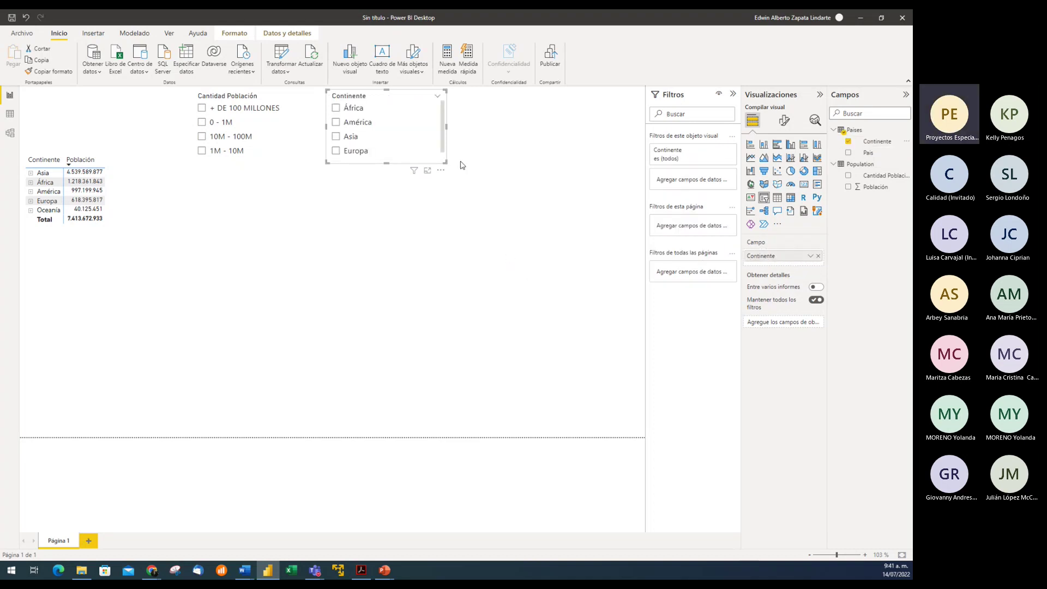
left_click_drag(386, 162, 388, 177)
- Filter the report by África, Oceanía, Europa, Asia and América in turn with the Continente slicer, ending with no continent selected
left_click(337, 111)
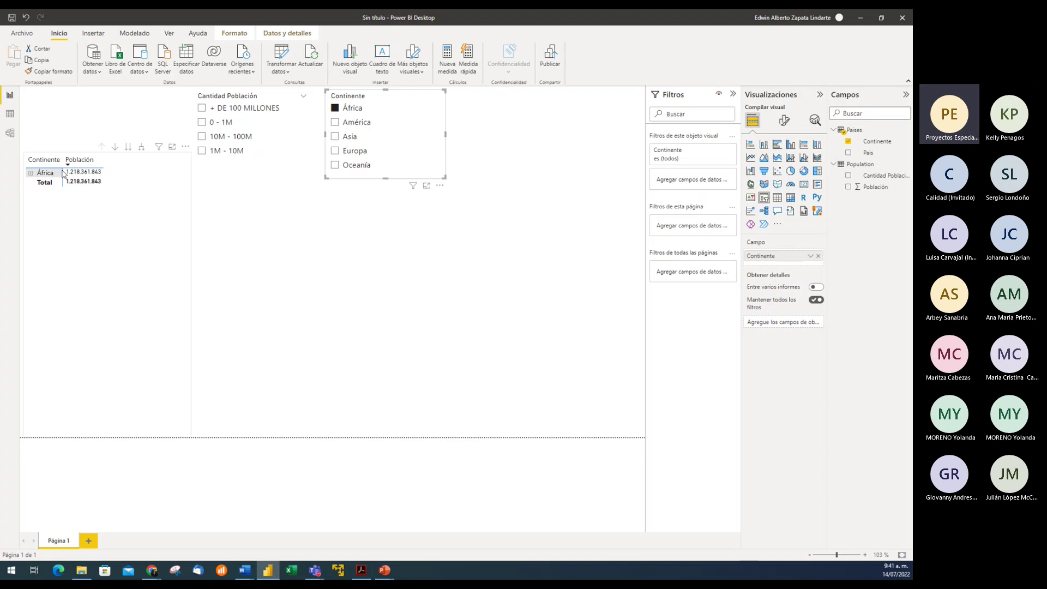
left_click(335, 109)
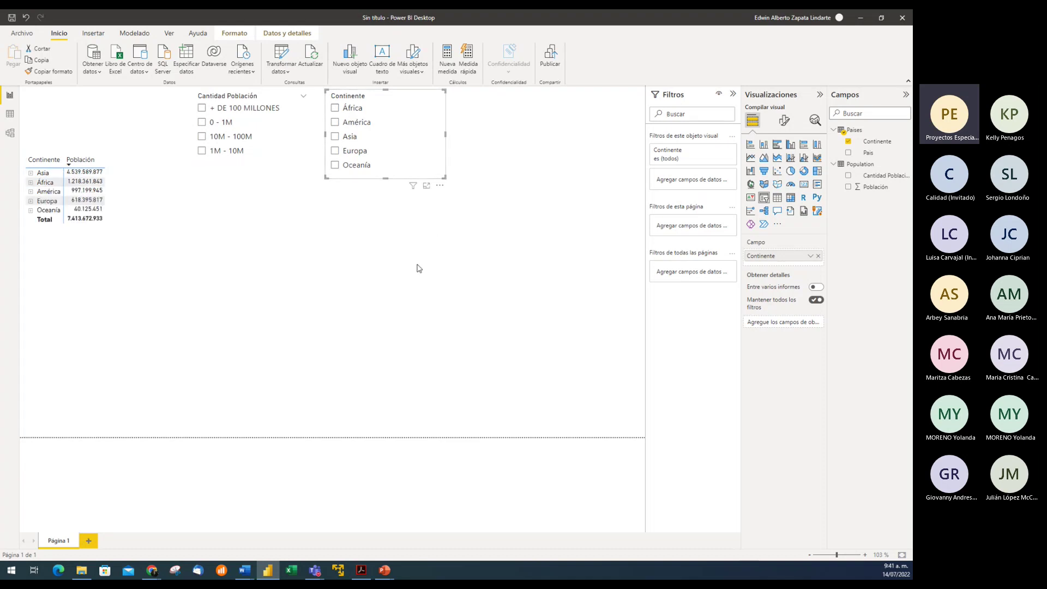
left_click(334, 167)
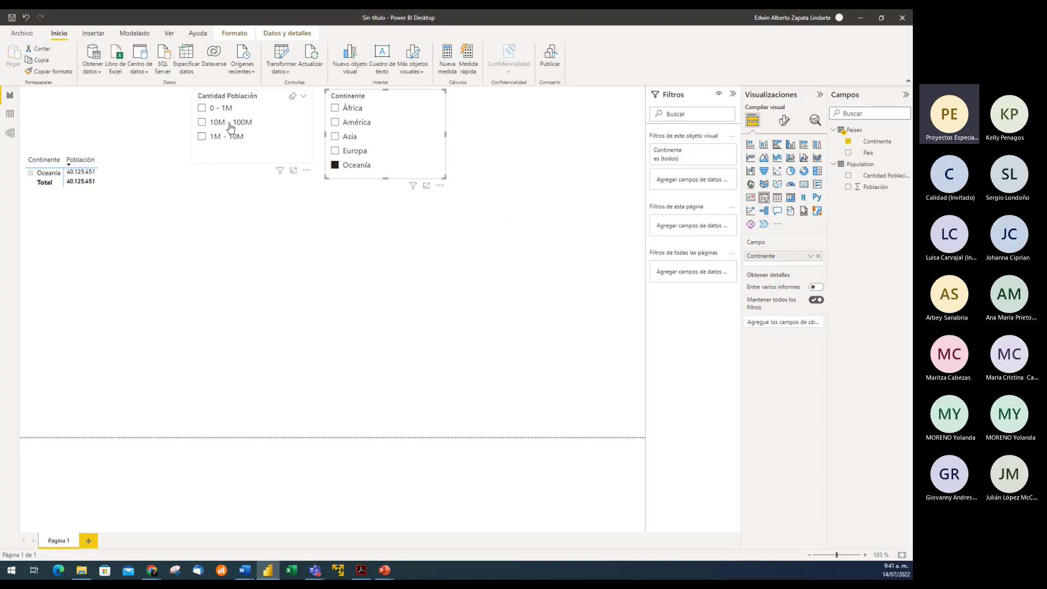
left_click(336, 152)
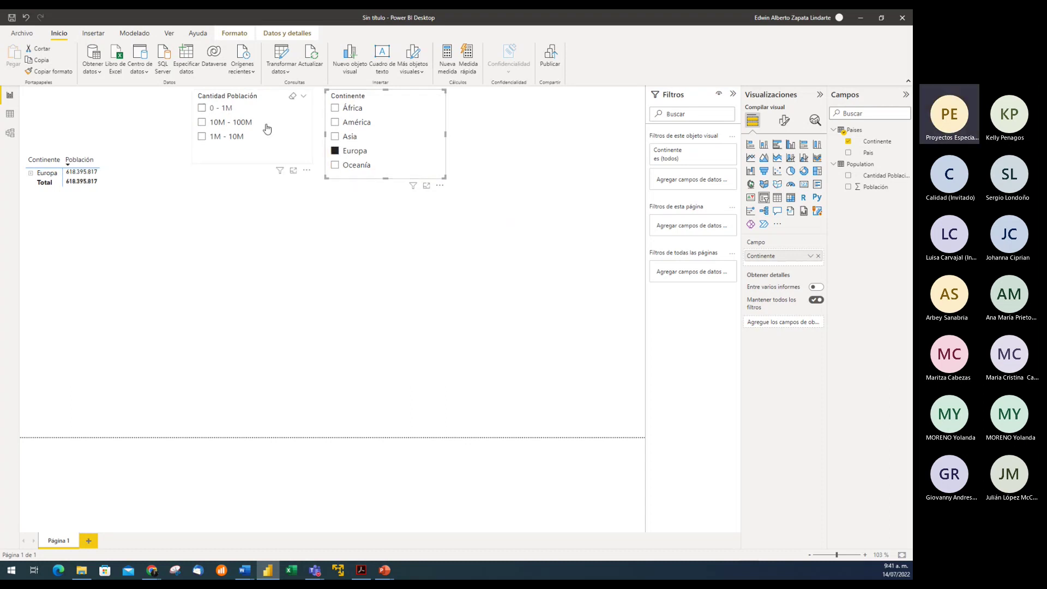
left_click(335, 137)
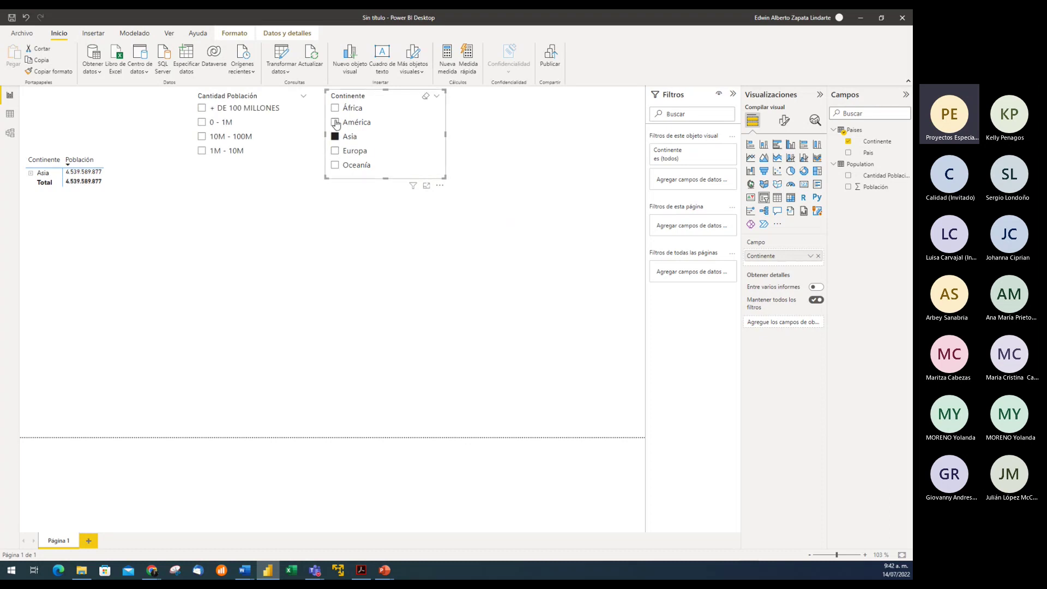
left_click(335, 122)
left_click(335, 108)
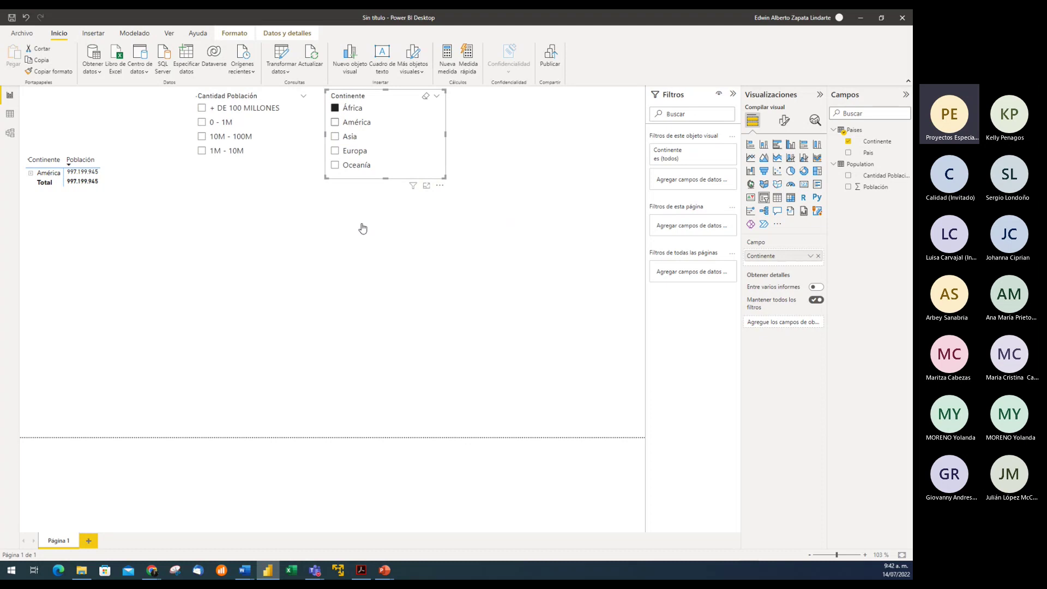
left_click(336, 108)
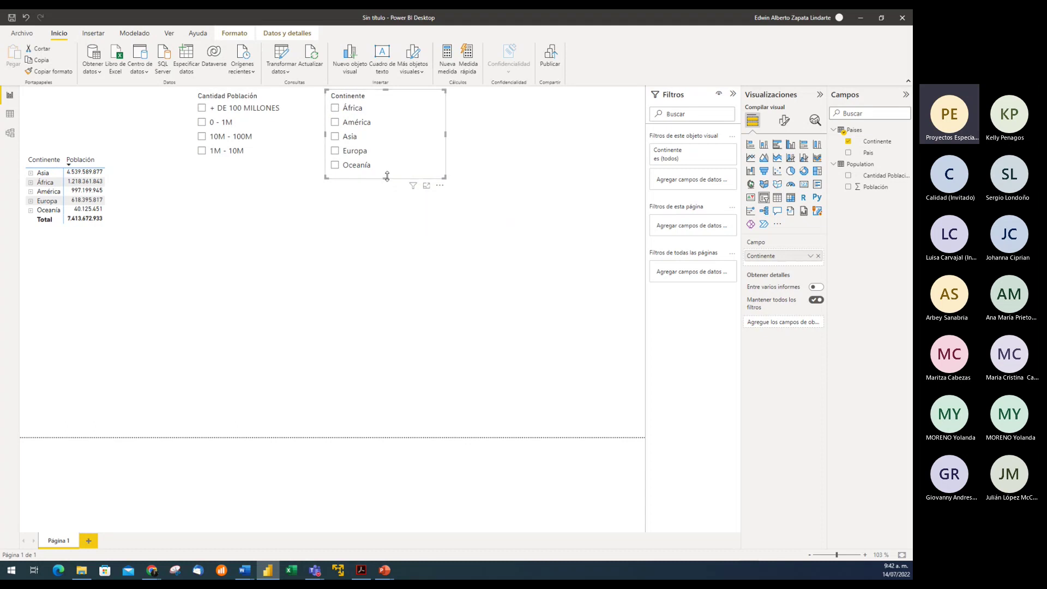
- Shorten the Continente slicer slightly from its lower edge and leave no visual selected
left_click_drag(385, 178, 388, 171)
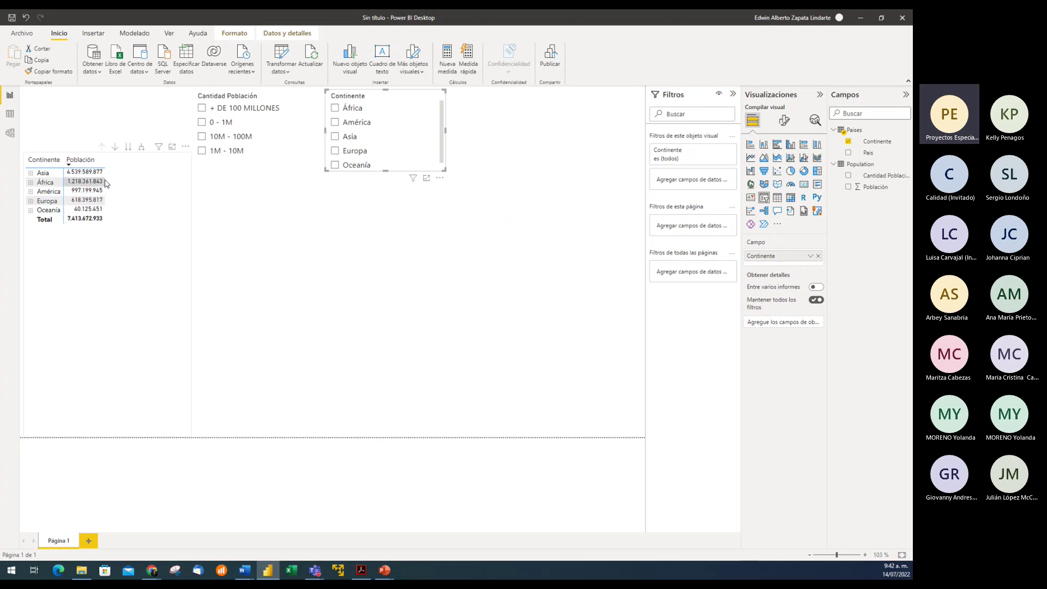
left_click(183, 215)
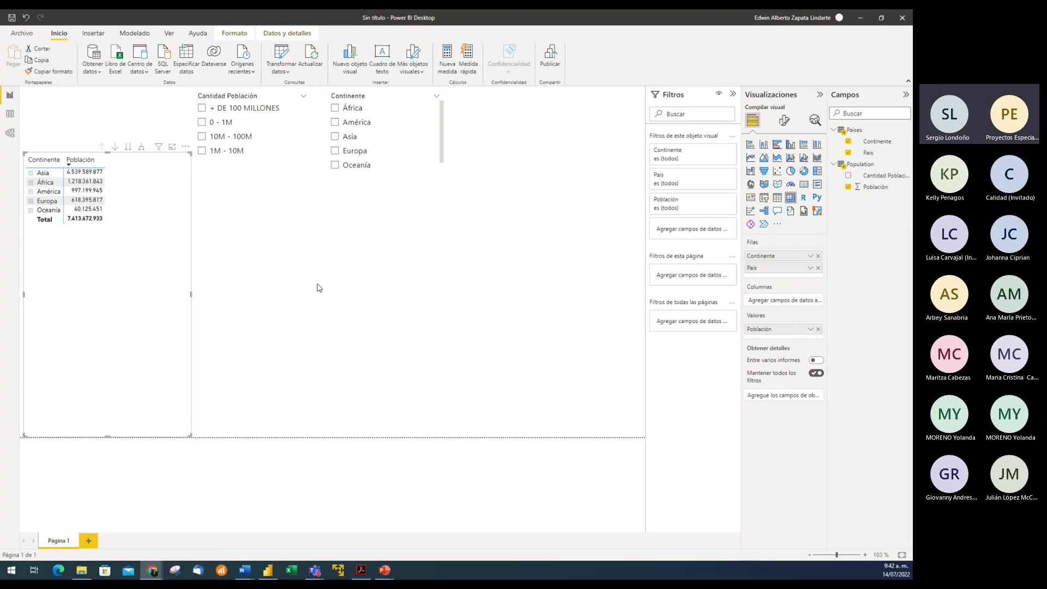
left_click(378, 305)
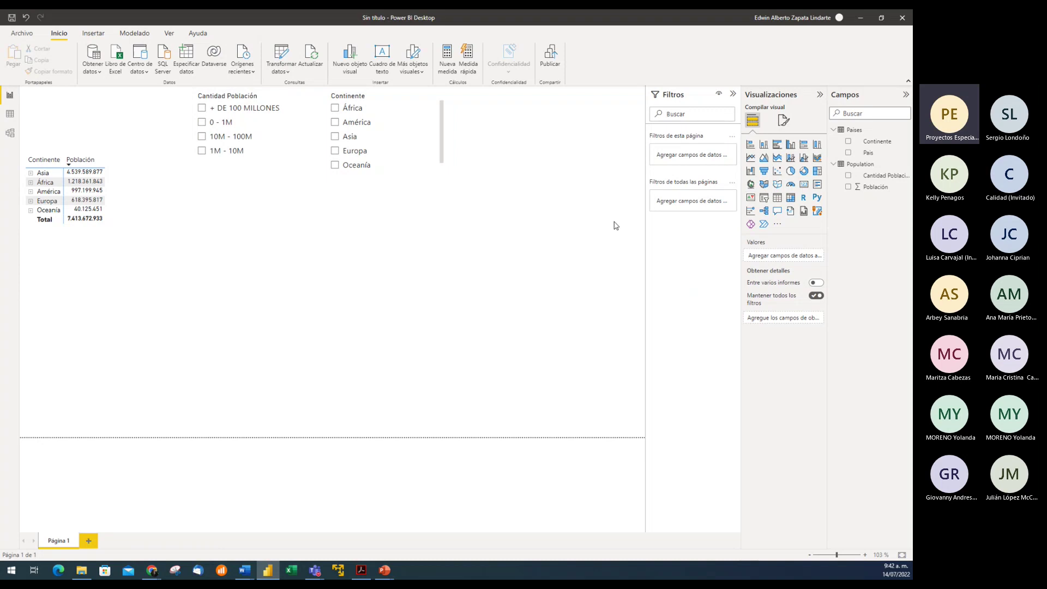
- Try a tall Pais slicer beside the Continente slicer, filter by Bolivia, clear the filter and delete the slicer
left_click(765, 198)
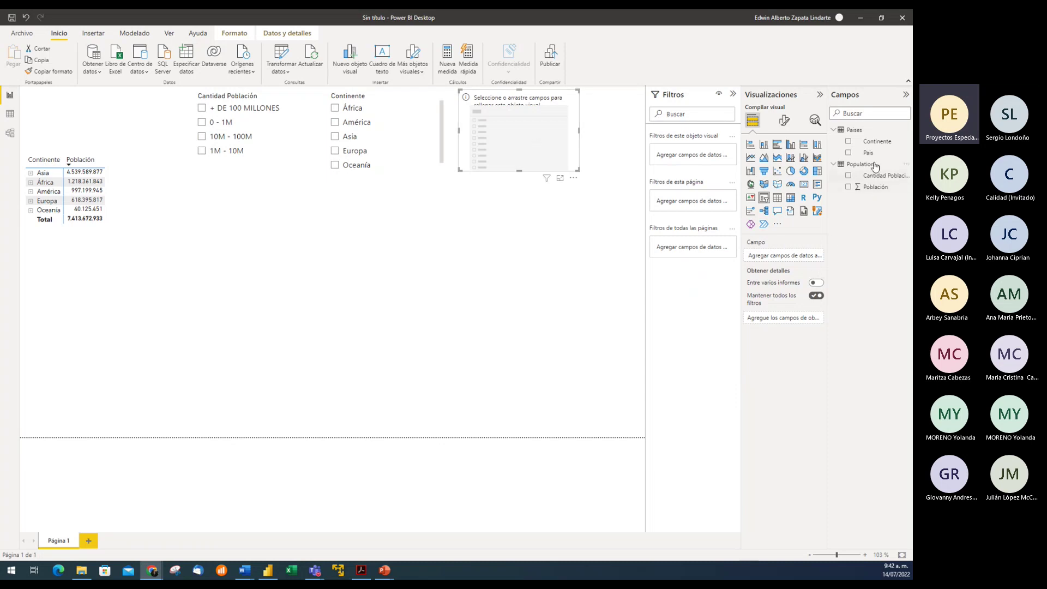
left_click_drag(879, 158, 785, 256)
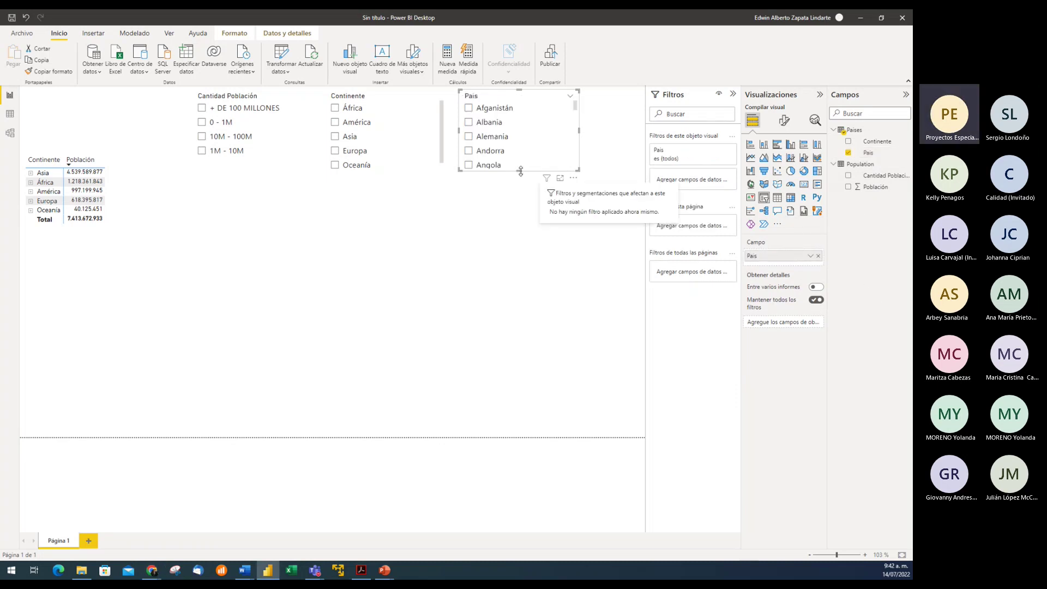
left_click_drag(519, 171, 507, 361)
scroll(519, 264, "down", 6)
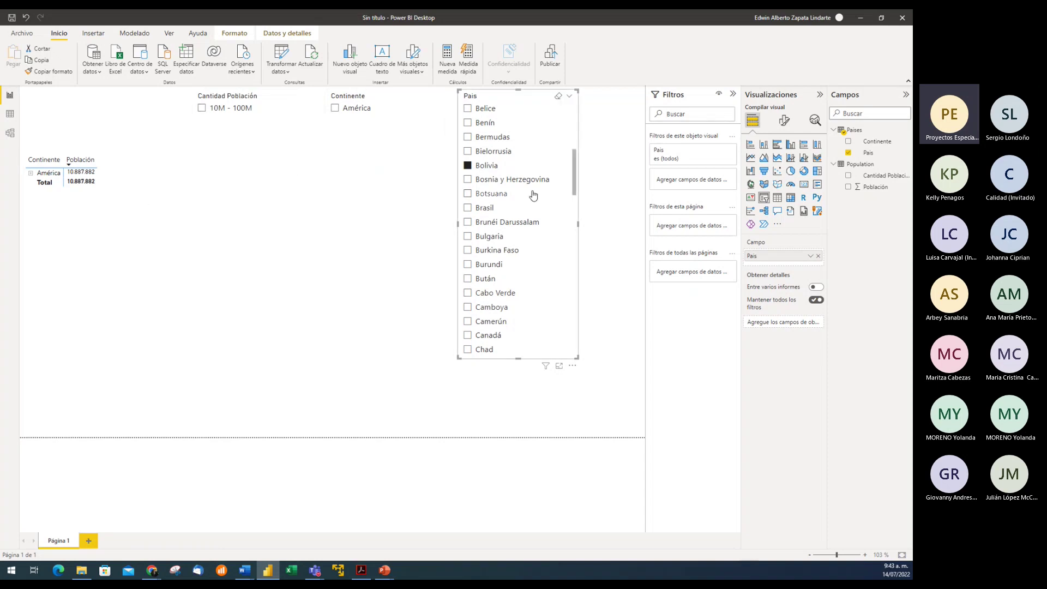
left_click(468, 166)
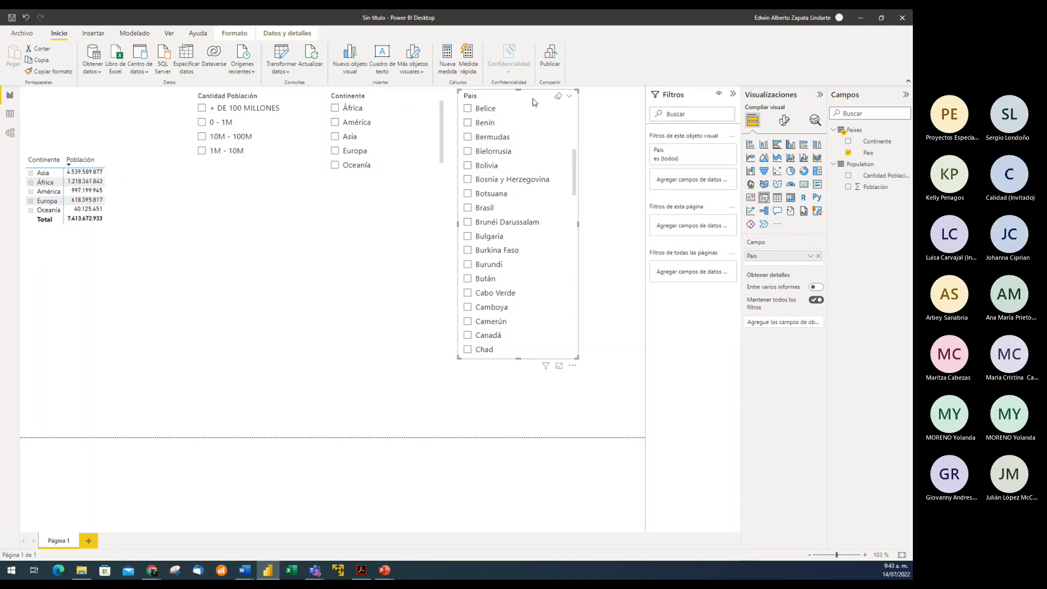
key("Delete")
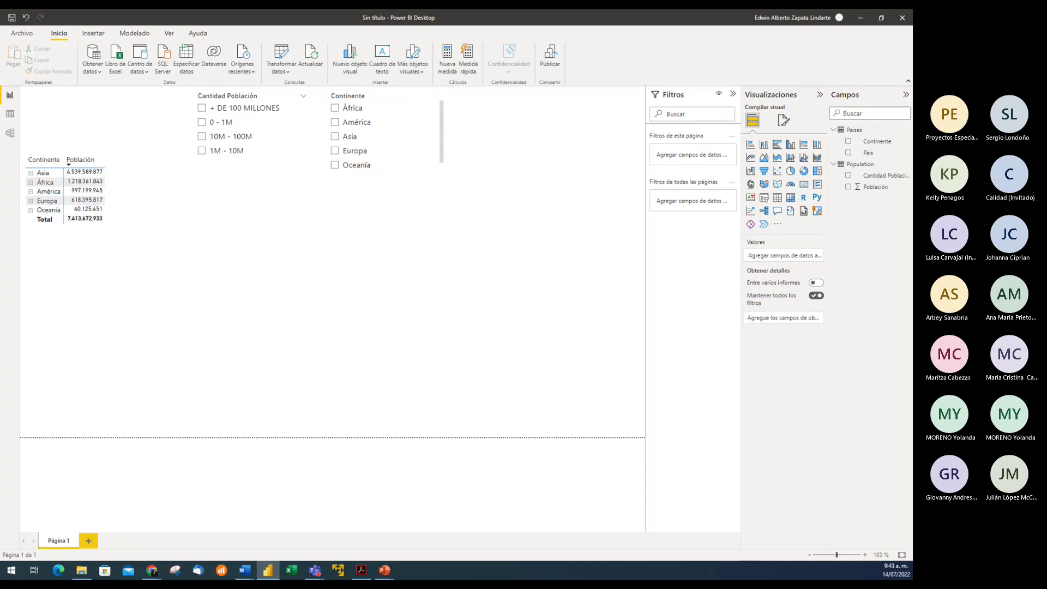
key("alt+Tab")
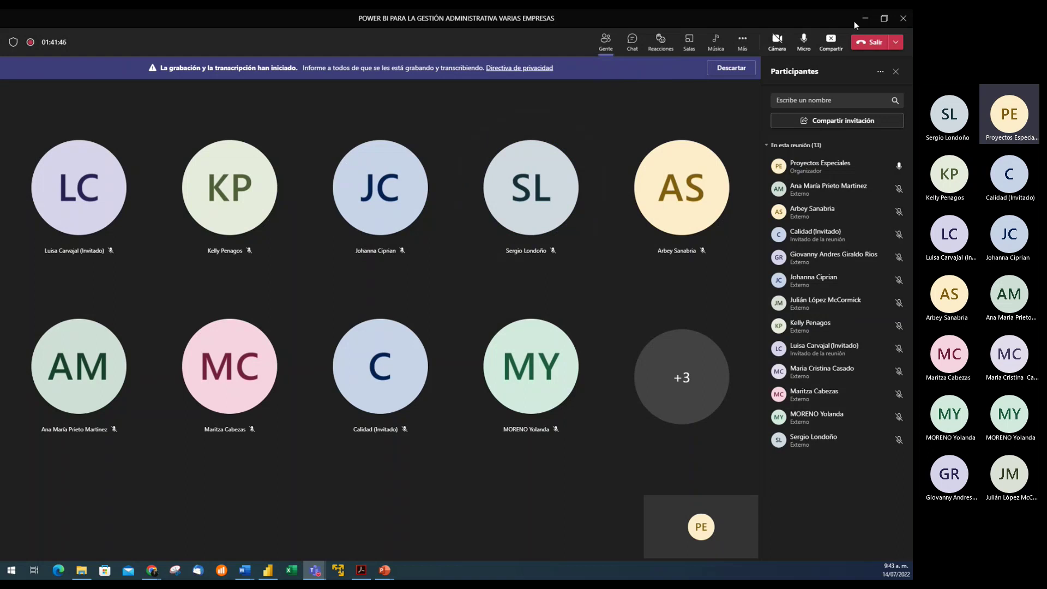
left_click(865, 18)
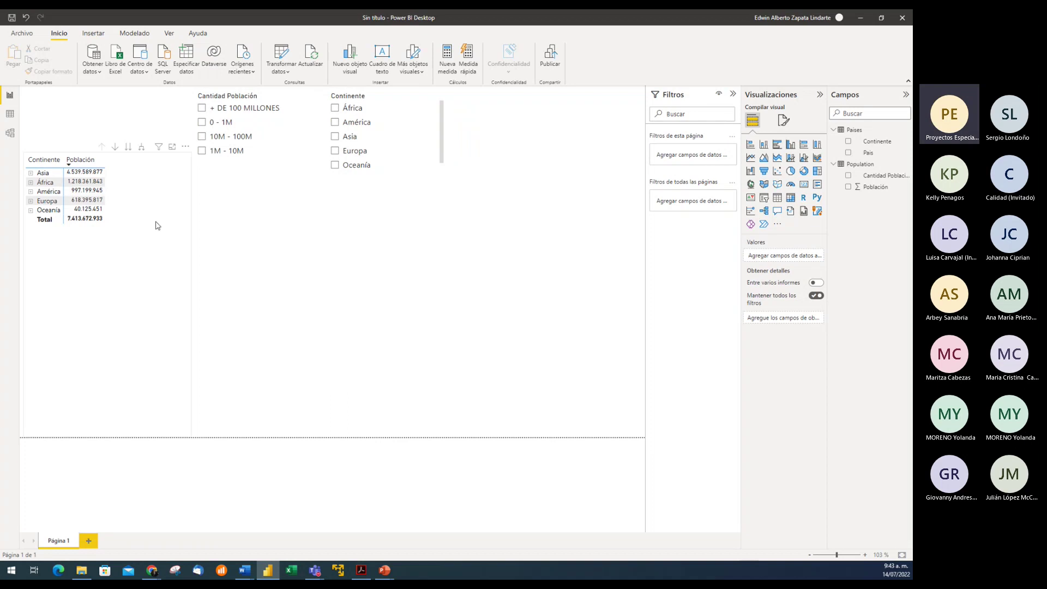
left_click(192, 249)
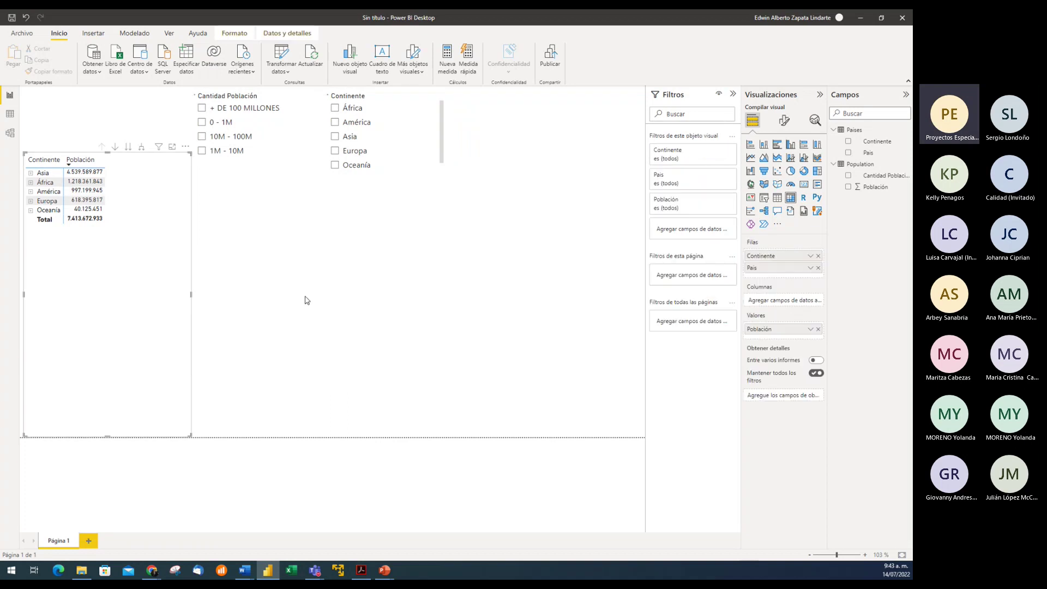
left_click(313, 270)
left_click(152, 570)
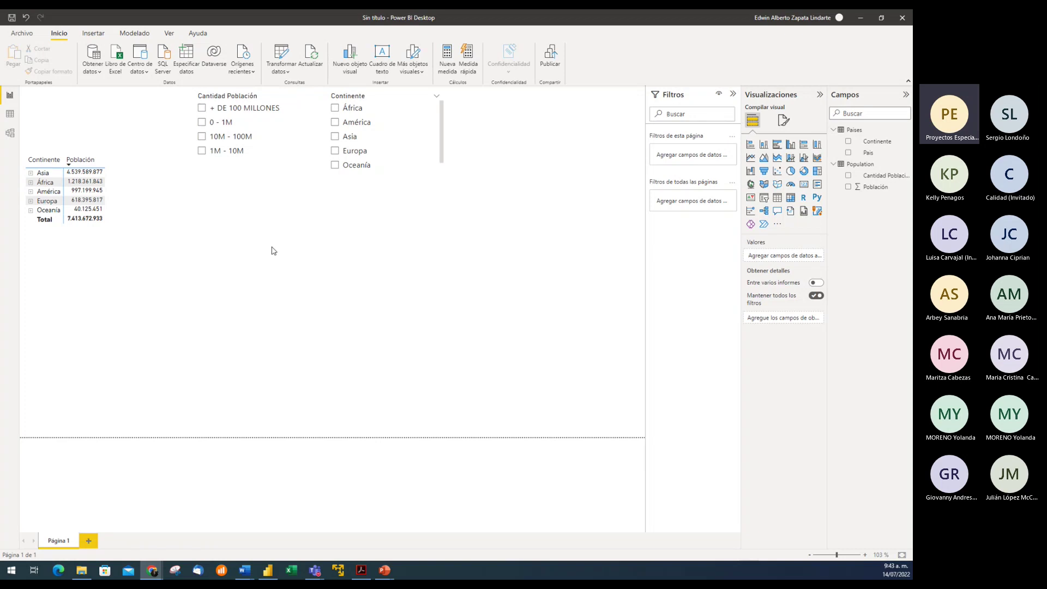
left_click(289, 262)
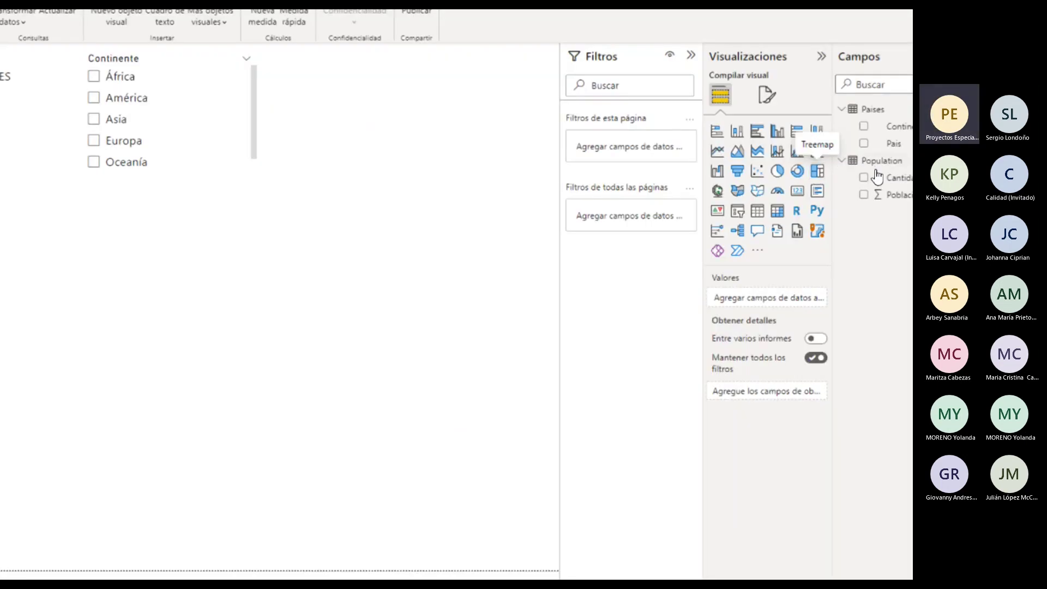
- Insert a treemap below the slicers and enlarge it to fill most of the space beside the matrix
left_click(817, 172)
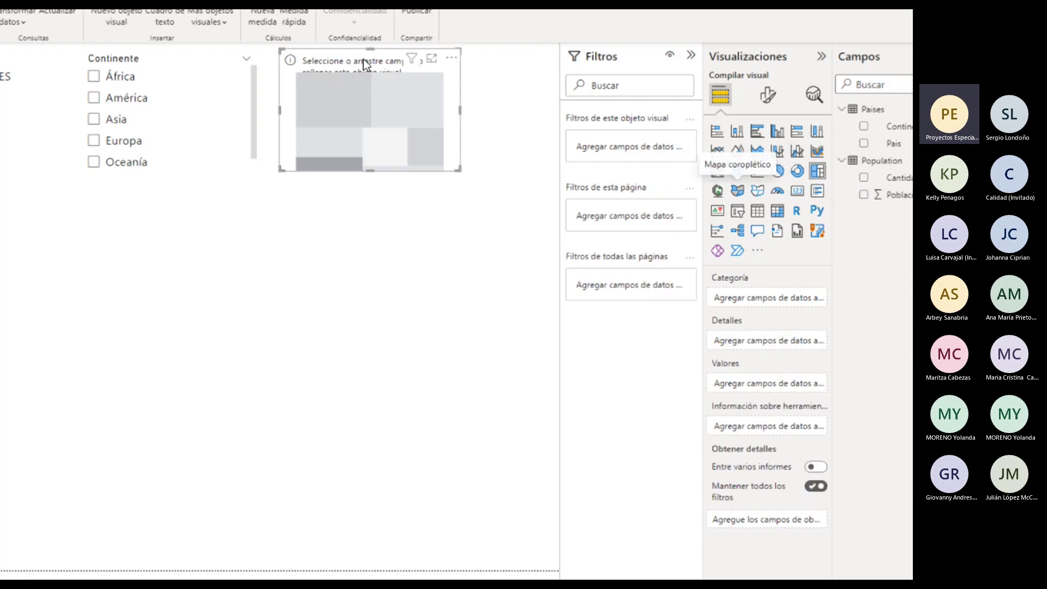
left_click_drag(363, 59, 77, 319)
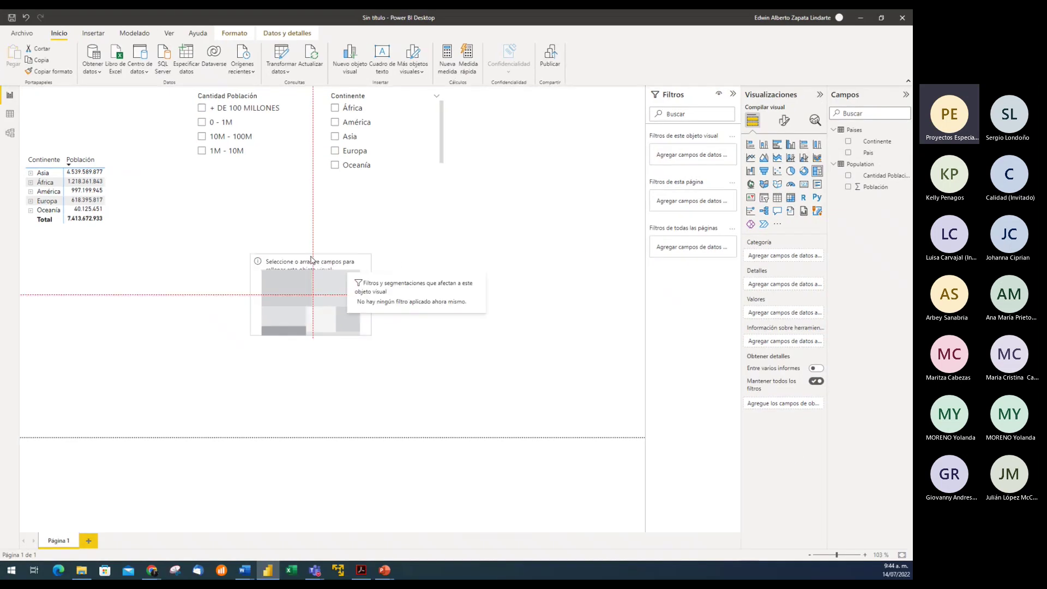
left_click_drag(333, 273, 257, 200)
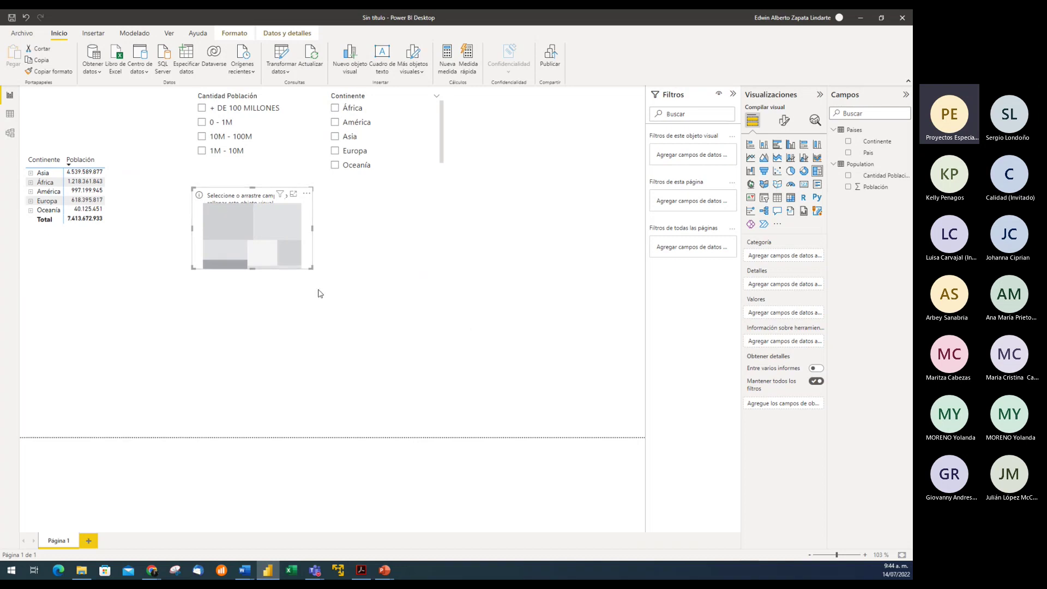
left_click_drag(316, 271, 535, 429)
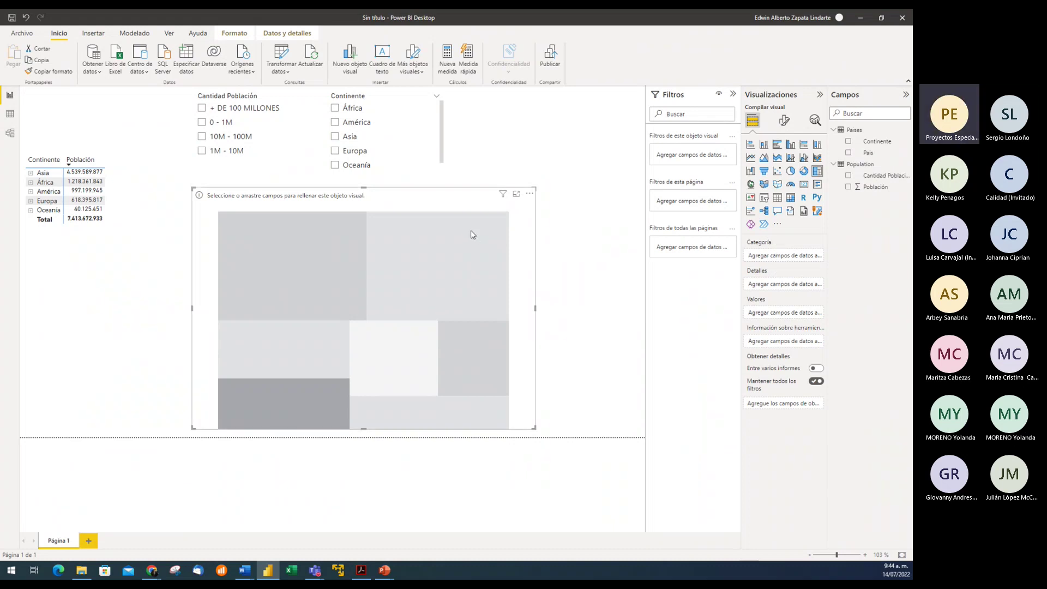
- Set Pais as the treemap's category and Población as its values, and stretch it to the page's right edge and slightly upward
left_click_drag(870, 157, 792, 258)
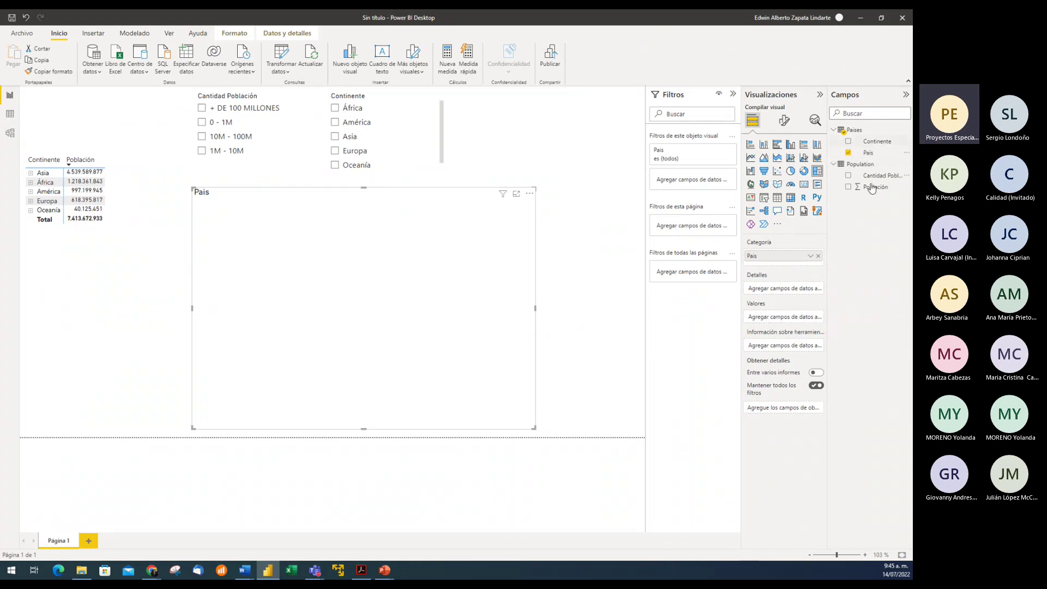
left_click_drag(878, 191, 798, 316)
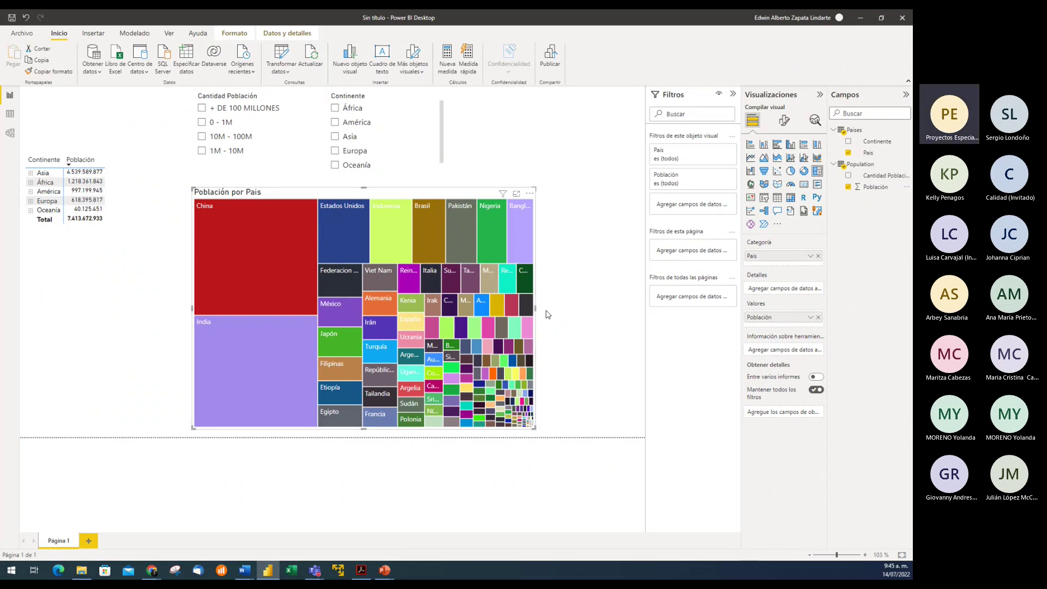
left_click_drag(545, 311, 633, 327)
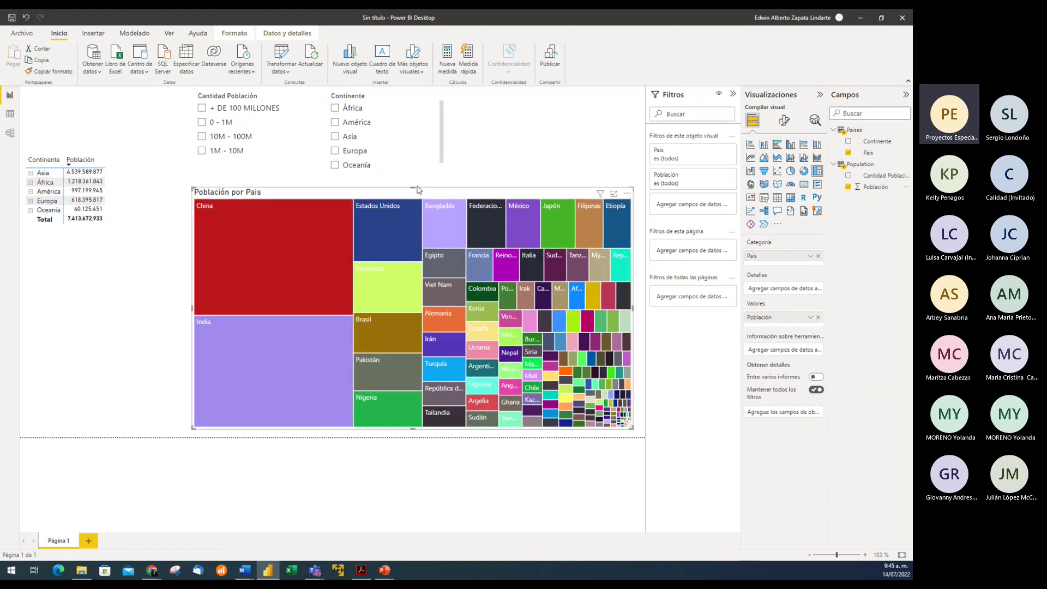
left_click_drag(412, 187, 415, 180)
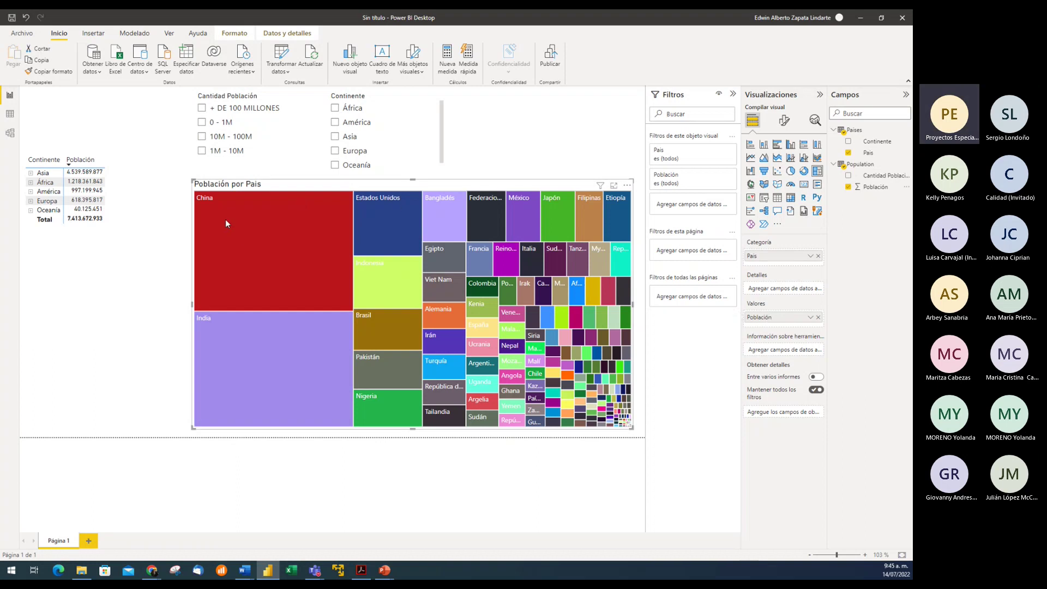
- Add Cantidad Población and Continente to the treemap's values as counts below Población
mouse_move(251, 232)
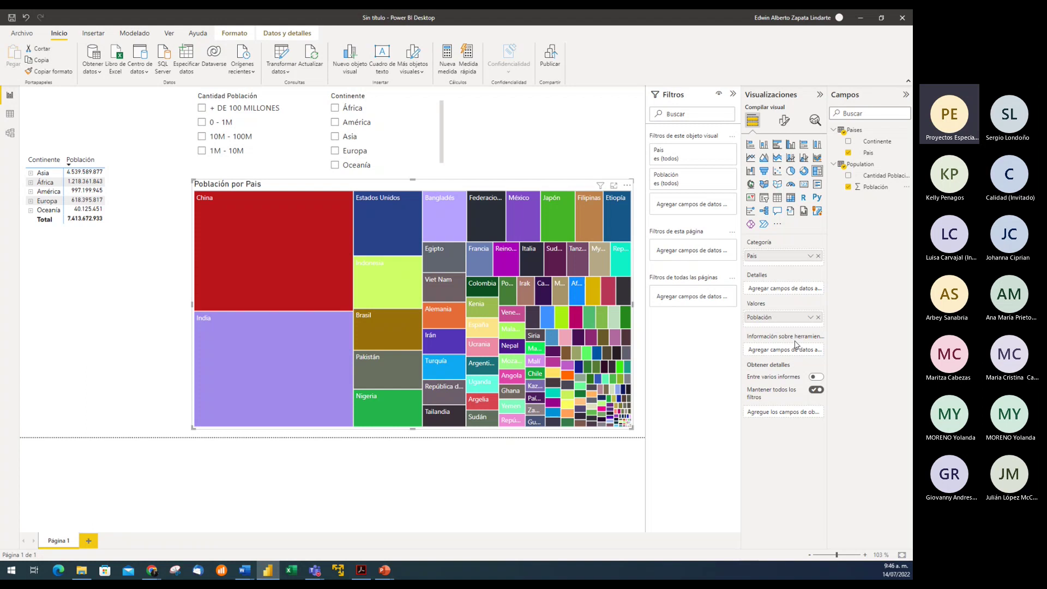
mouse_move(797, 340)
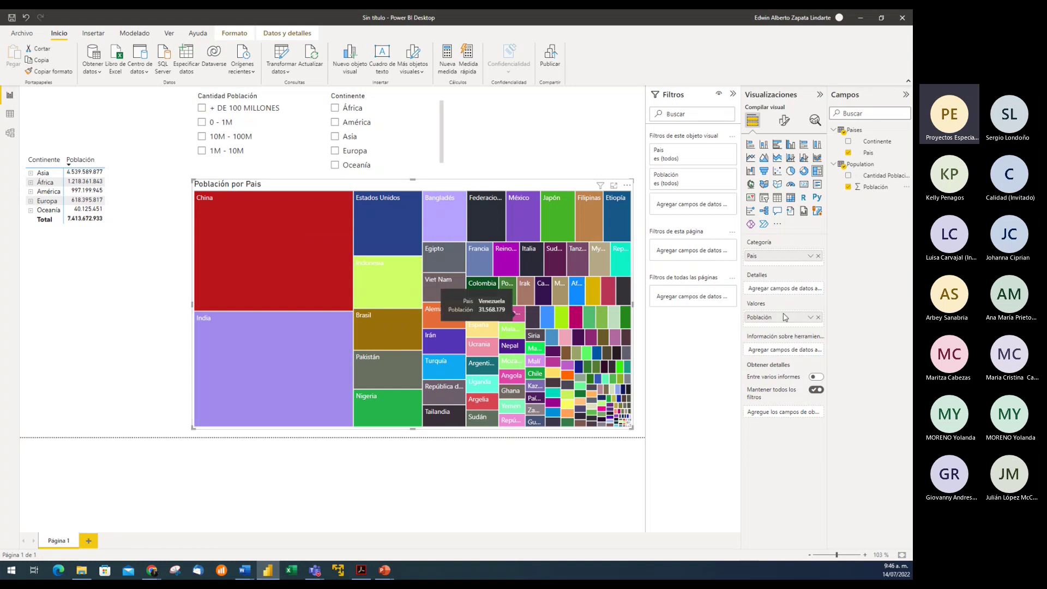
left_click_drag(879, 175, 796, 325)
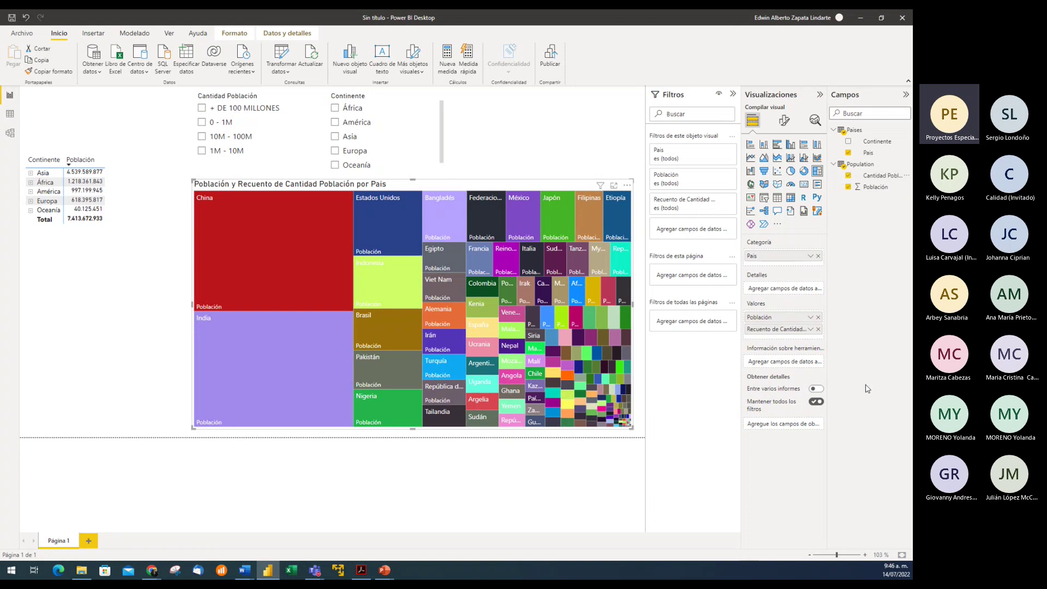
left_click_drag(876, 141, 791, 335)
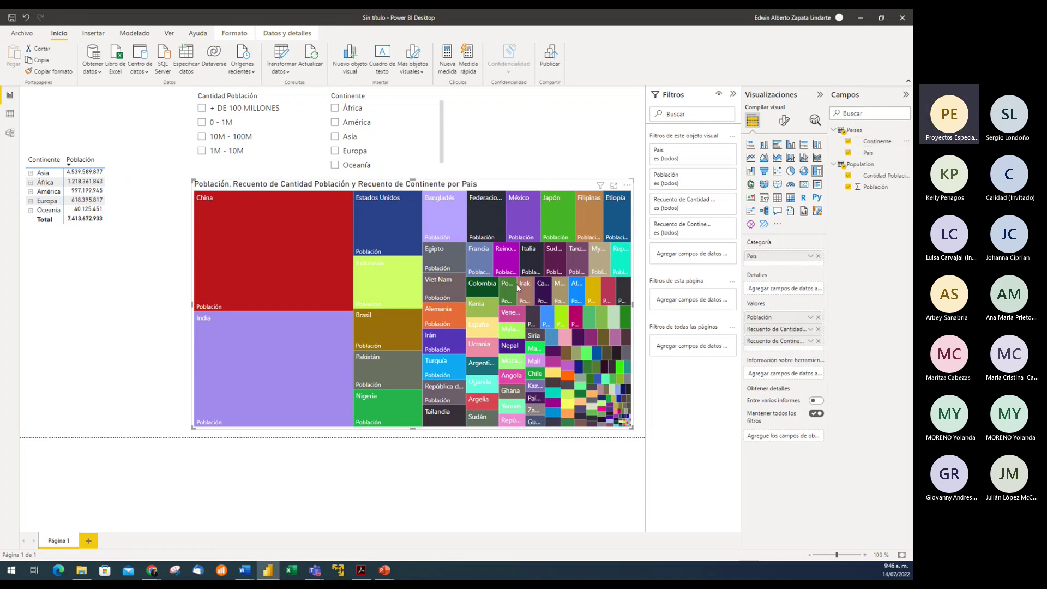
- Move the Cantidad Población and Continente counts from the treemap's values to its tooltip fields
mouse_move(274, 254)
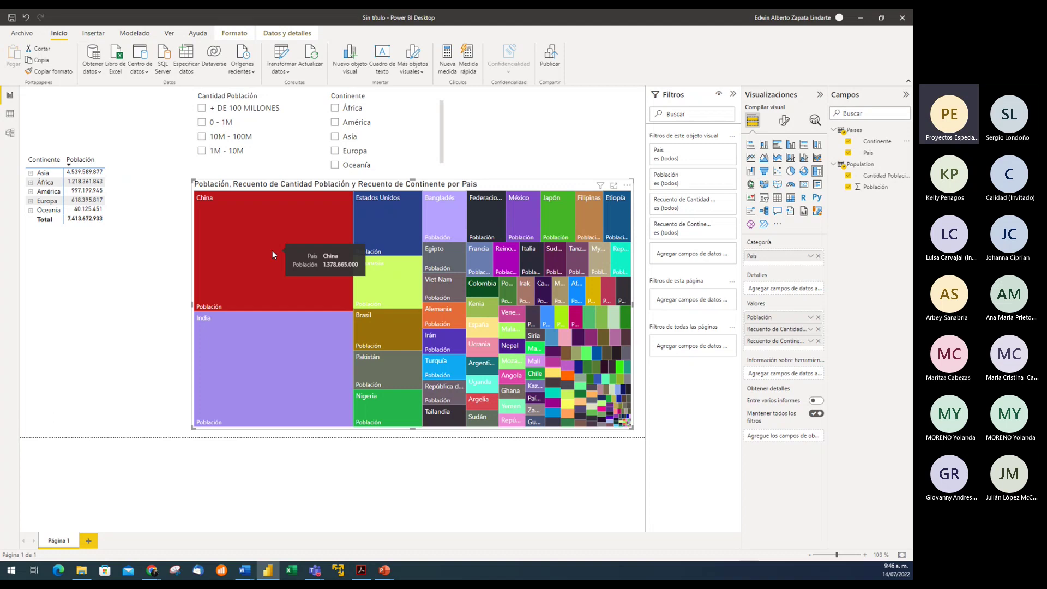
left_click(808, 341)
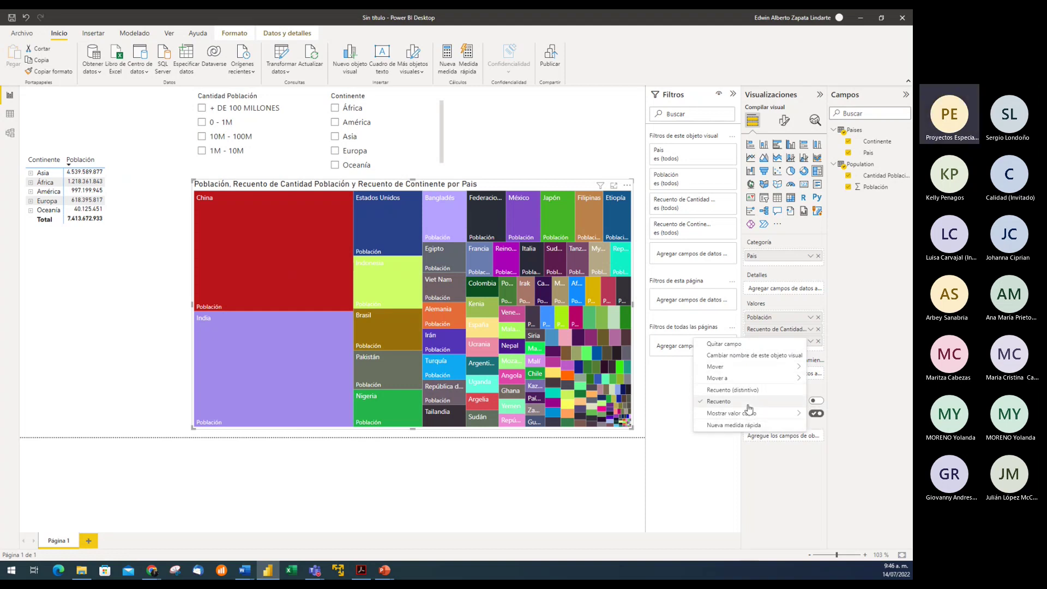
left_click(849, 362)
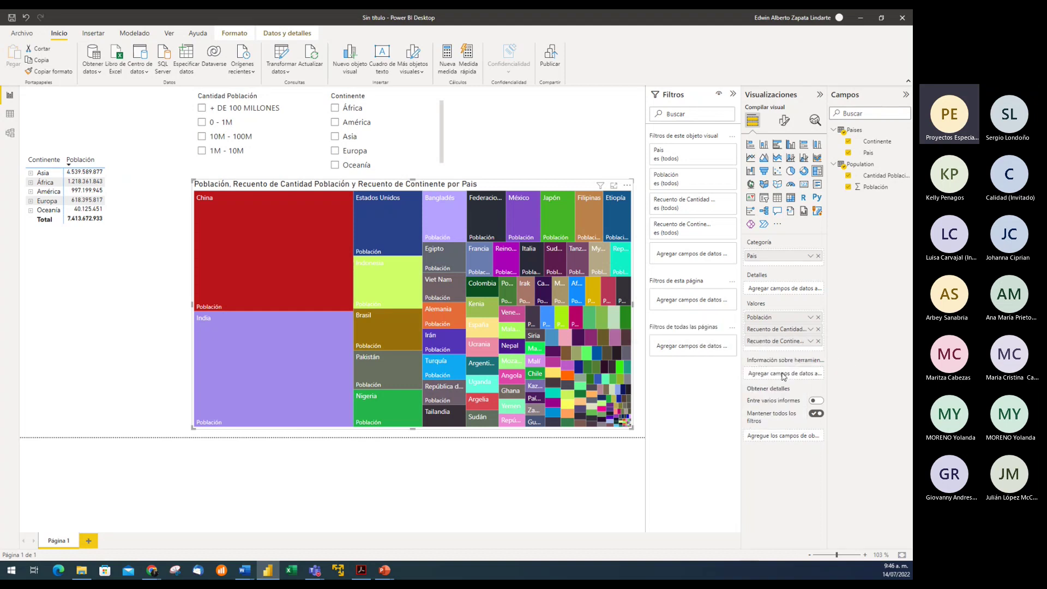
left_click_drag(777, 329, 780, 370)
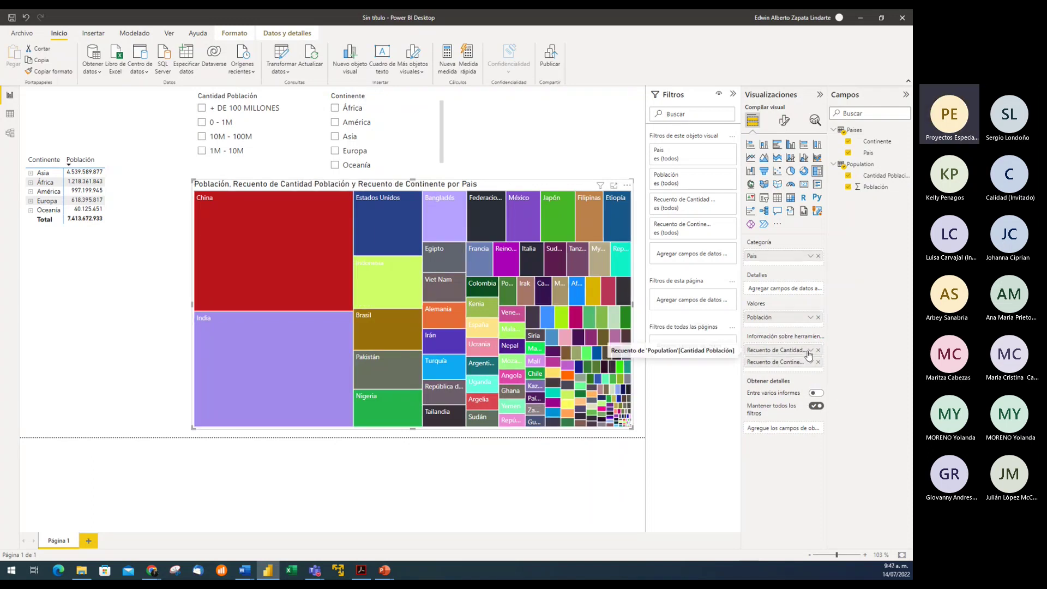
left_click(810, 350)
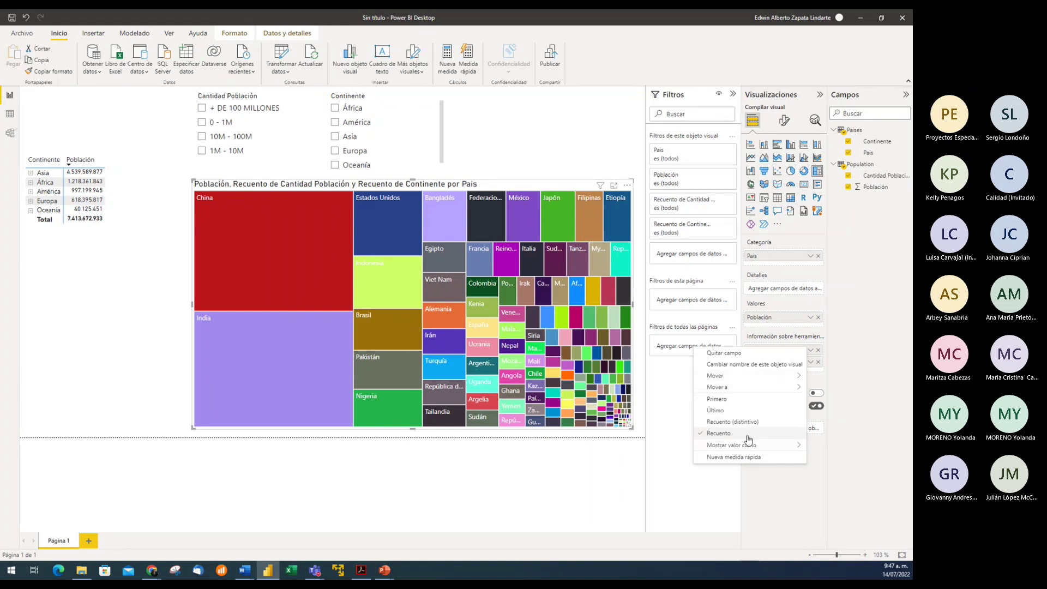
left_click(821, 358)
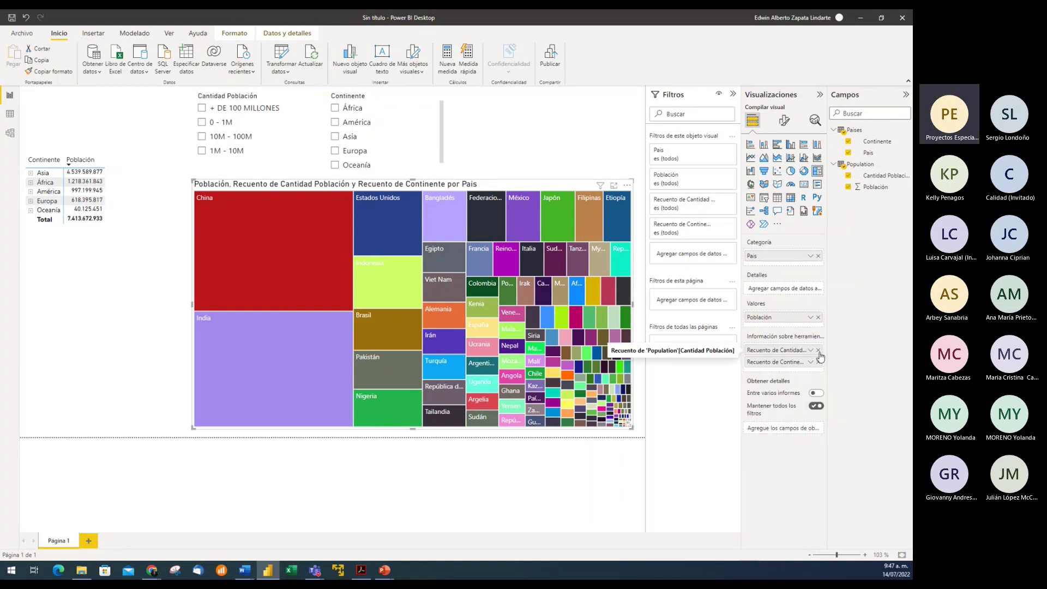
- Remove both count fields from the treemap's tooltips and add Cantidad Población and Continente there directly from the field list
left_click(818, 350)
left_click(818, 350)
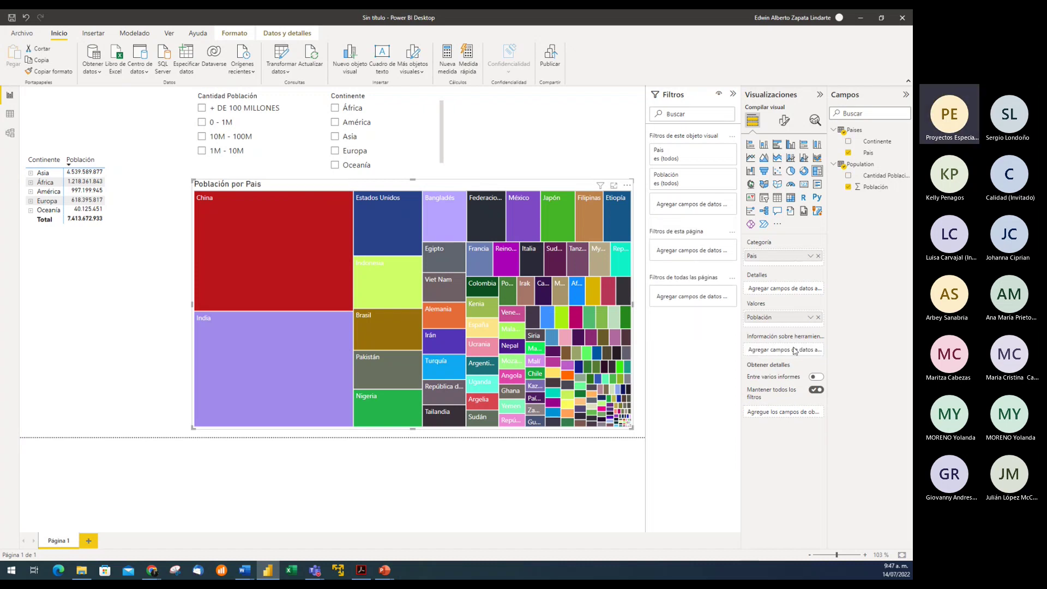
left_click_drag(877, 177, 800, 349)
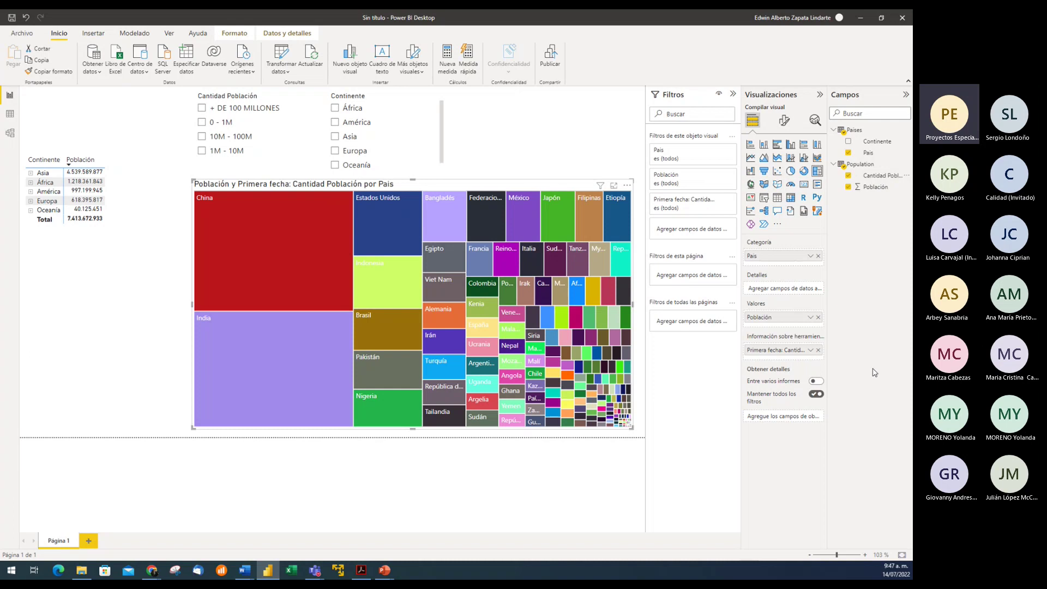
left_click_drag(878, 143, 798, 355)
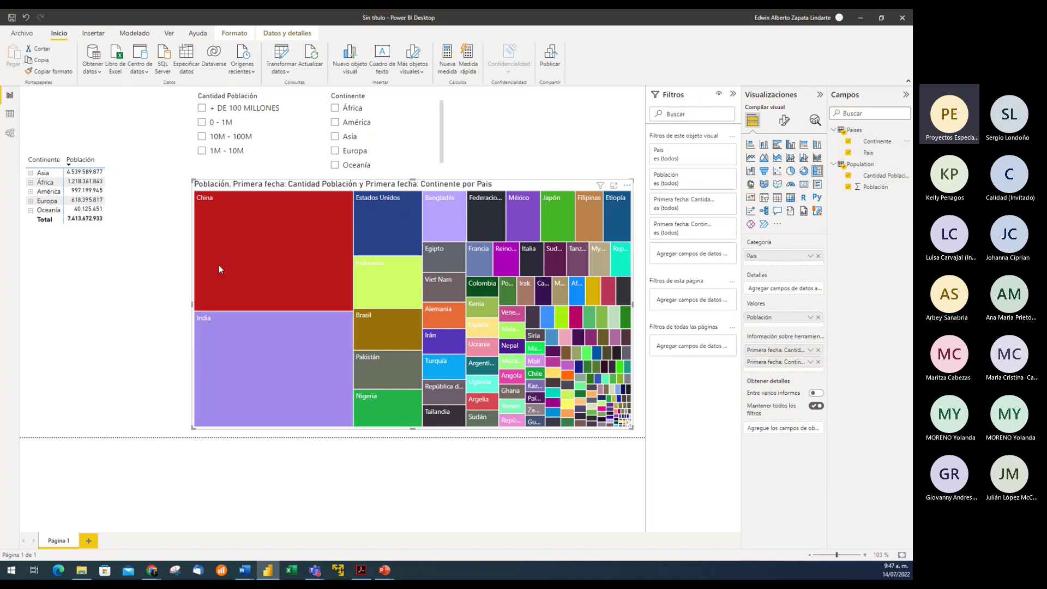
mouse_move(235, 261)
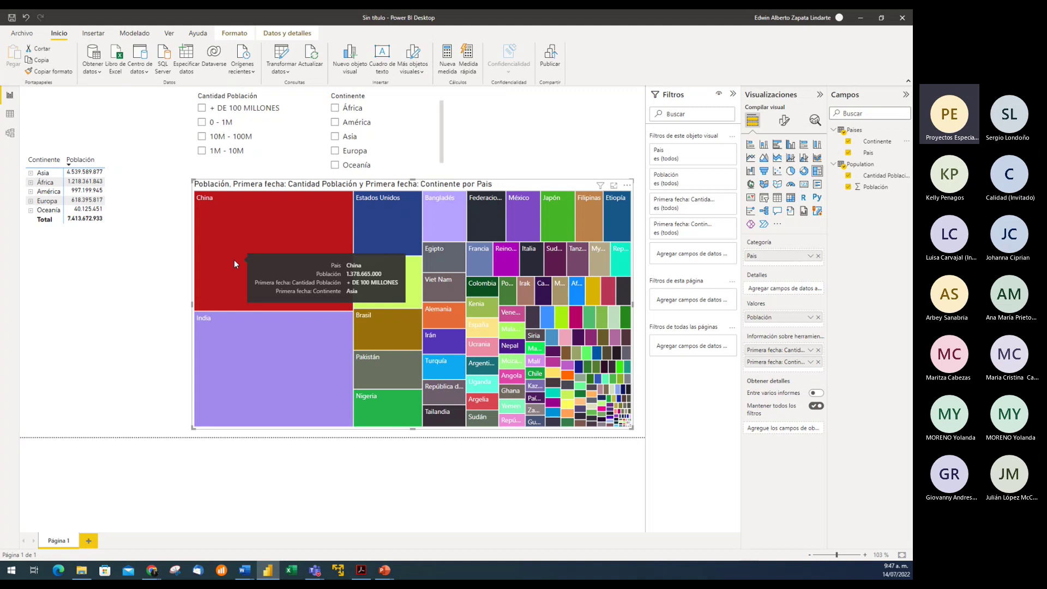
- Rename the treemap's first tooltip field as Cantidad Población by removing its prefix
double_click(771, 353)
left_click(771, 350)
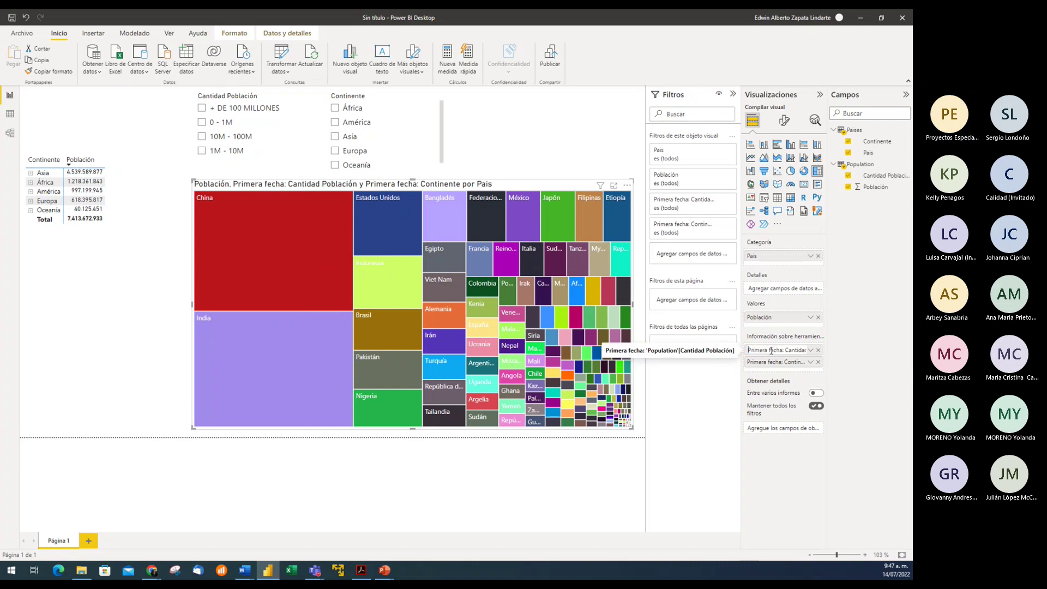
key("BackSpace")
key("BackSpace")
key("BackSpace")
key("BackSpace")
key("BackSpace")
key("BackSpace")
key("BackSpace")
key("BackSpace")
key("BackSpace")
key("BackSpace")
key("BackSpace")
key("BackSpace")
key("BackSpace")
key("BackSpace")
key("BackSpace")
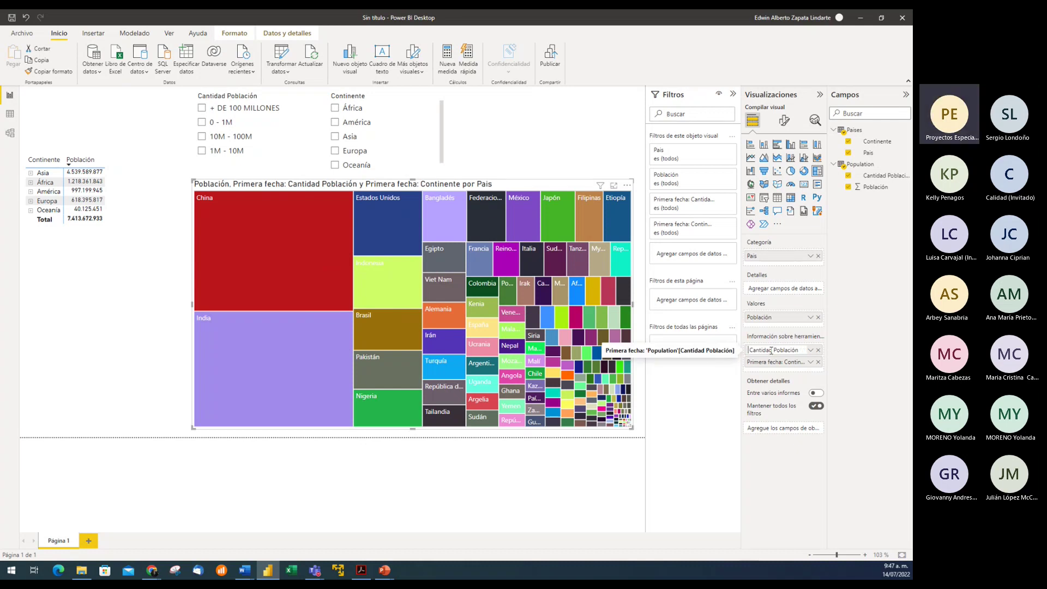
key("Return")
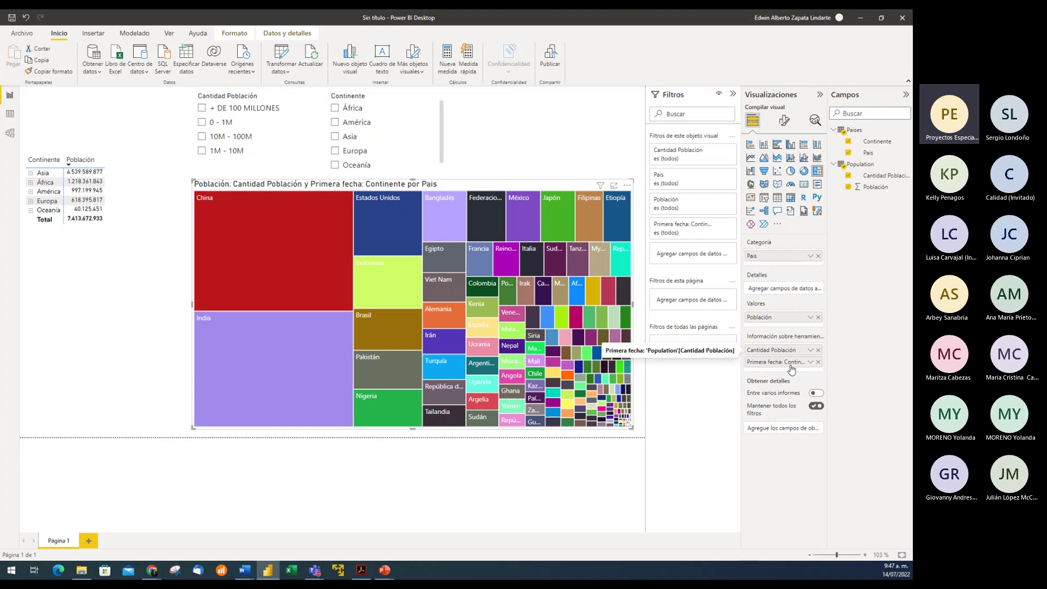
- Rename the treemap's second tooltip field as Continente by removing its prefix
double_click(777, 363)
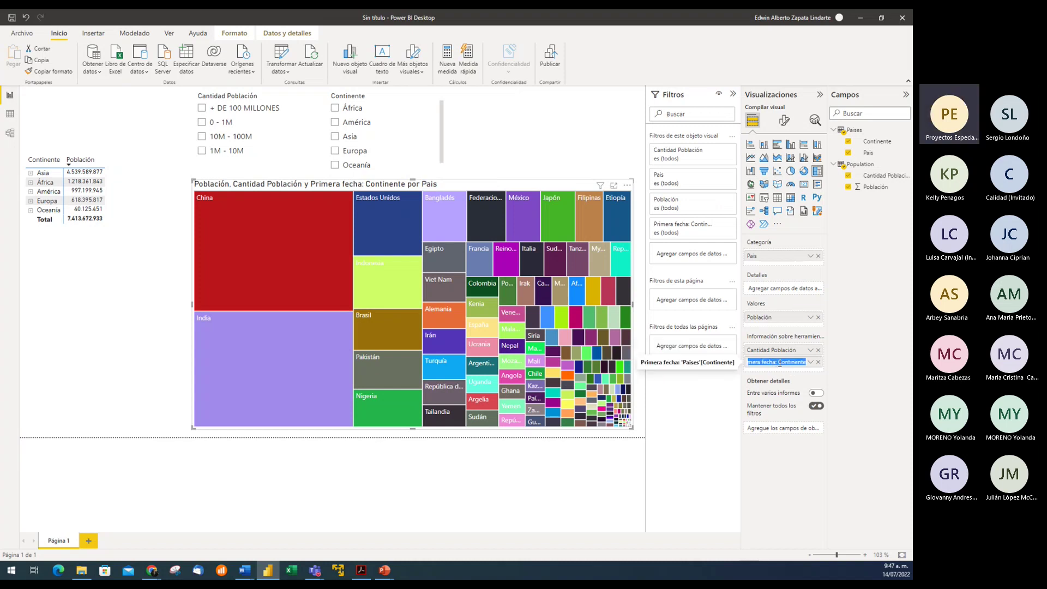
left_click(779, 363)
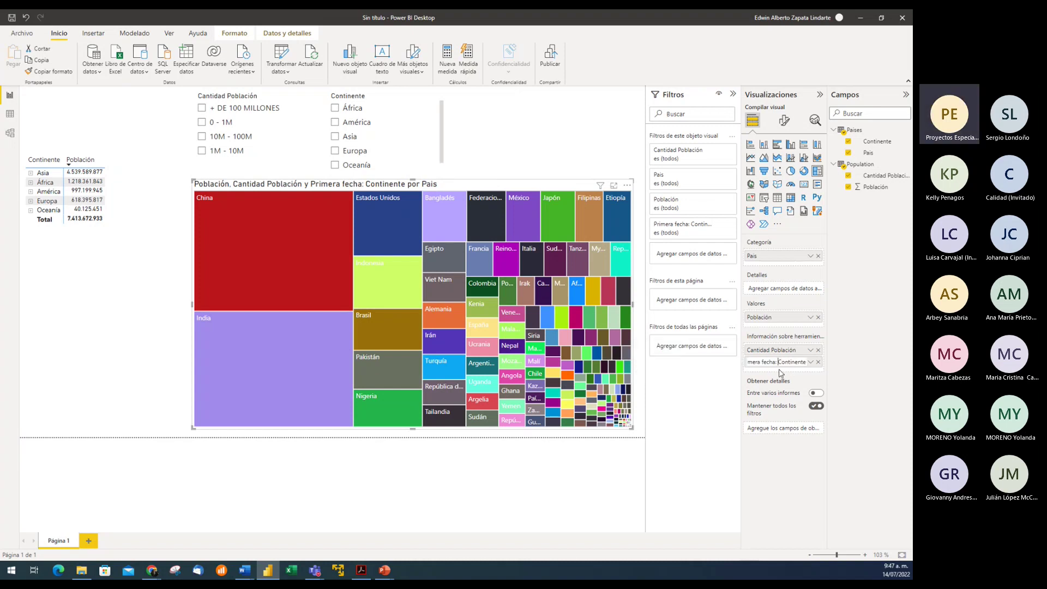
key("BackSpace")
key("BackSpace")
key("BackSpace")
key("BackSpace")
key("BackSpace")
key("BackSpace")
key("BackSpace")
key("BackSpace")
key("BackSpace")
key("BackSpace")
key("BackSpace")
key("BackSpace")
key("BackSpace")
key("BackSpace")
key("BackSpace")
key("Return")
- Inspect the treemap's country tooltips and filter the report by continent África and population range + DE 100 MILLONES
mouse_move(317, 250)
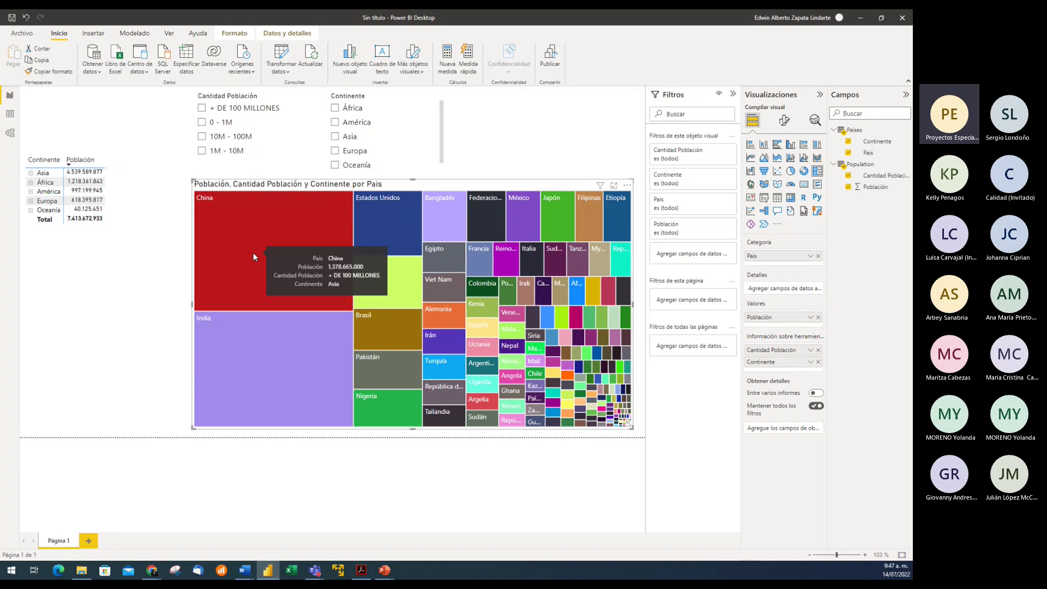
mouse_move(263, 342)
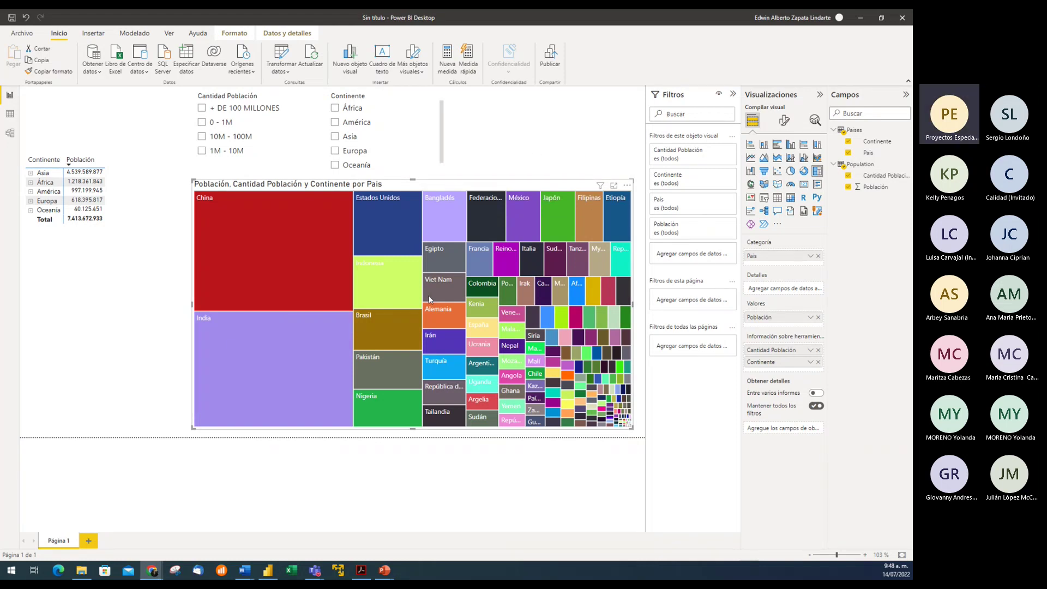
mouse_move(463, 252)
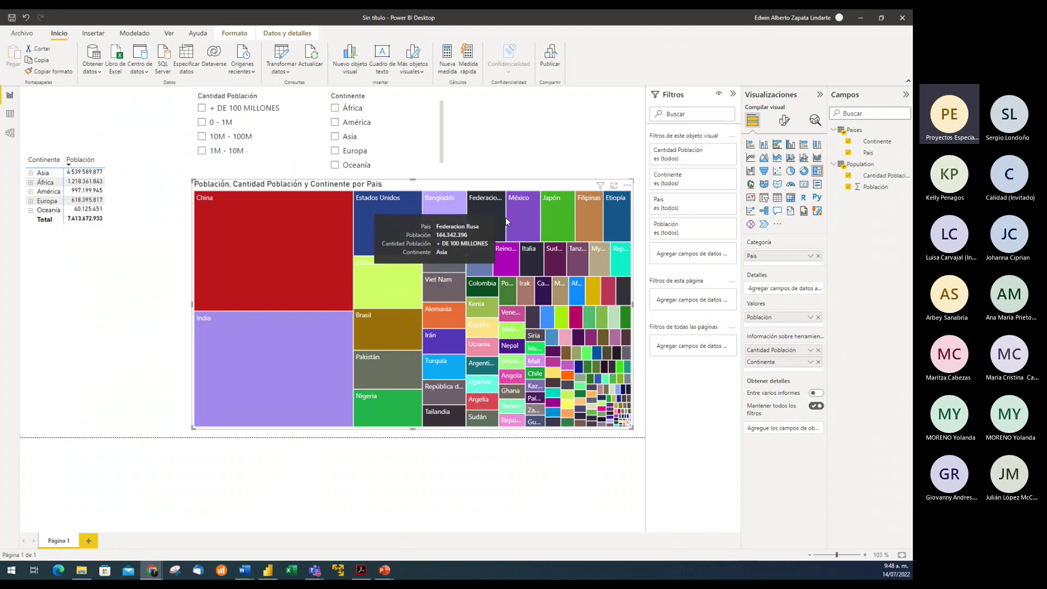
left_click(336, 112)
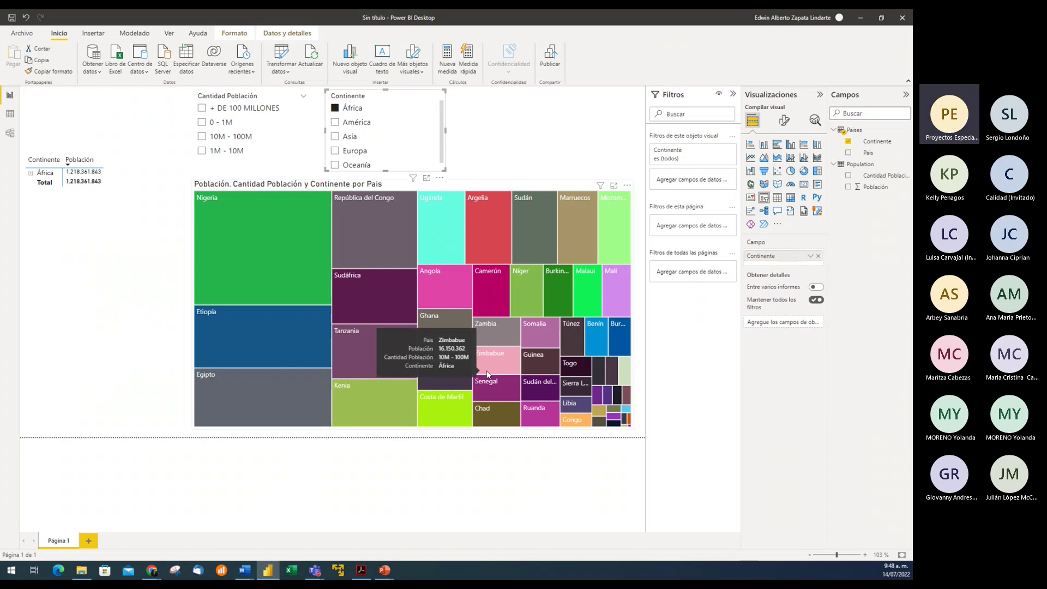
left_click(202, 108)
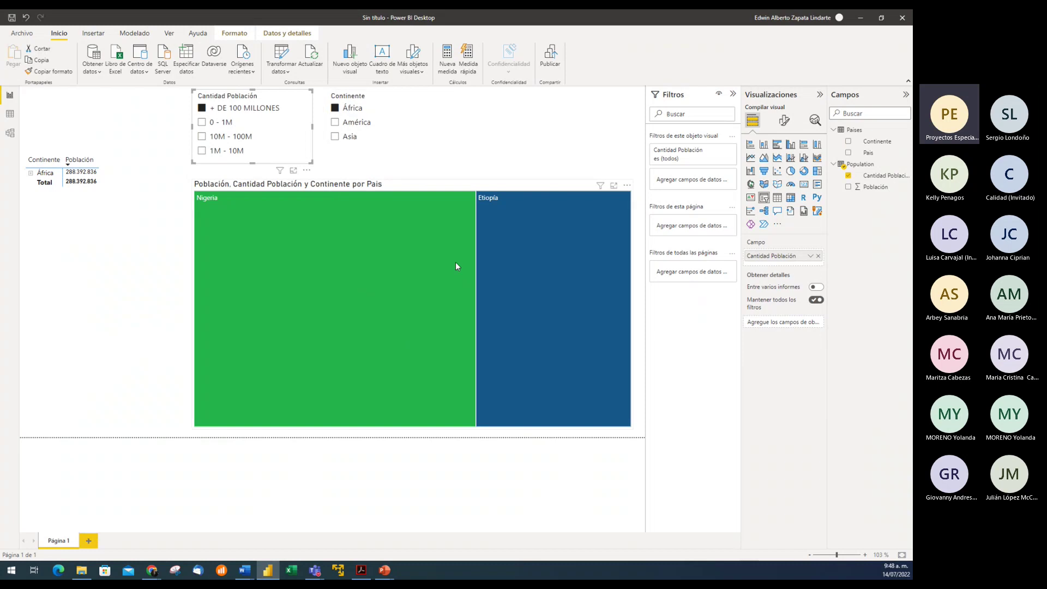
mouse_move(533, 338)
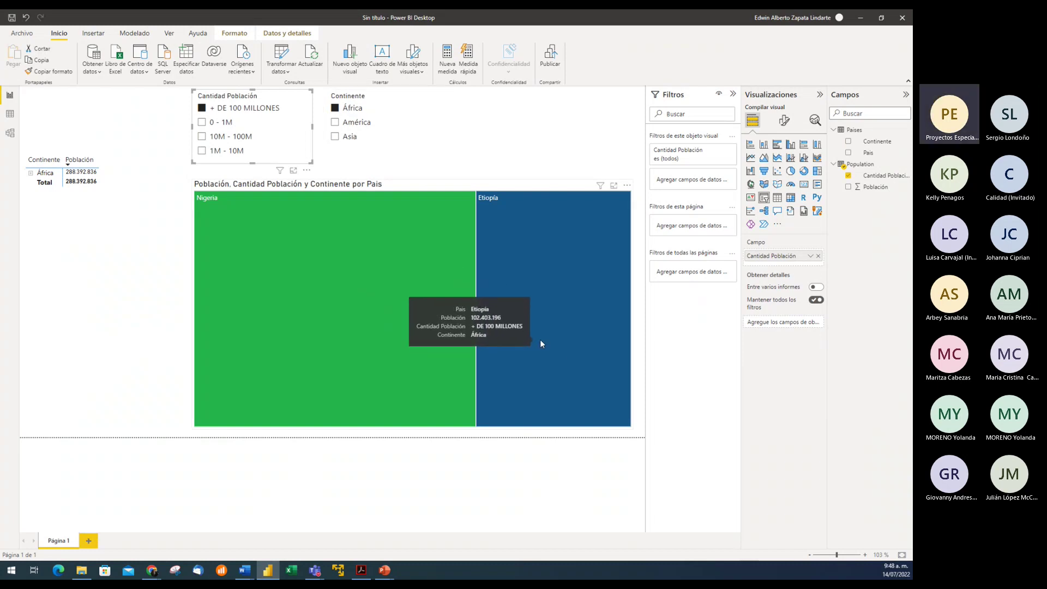
- Filter the report by 10M - 100M and América, clear the range, and filter América by 1M - 10M
left_click(202, 136)
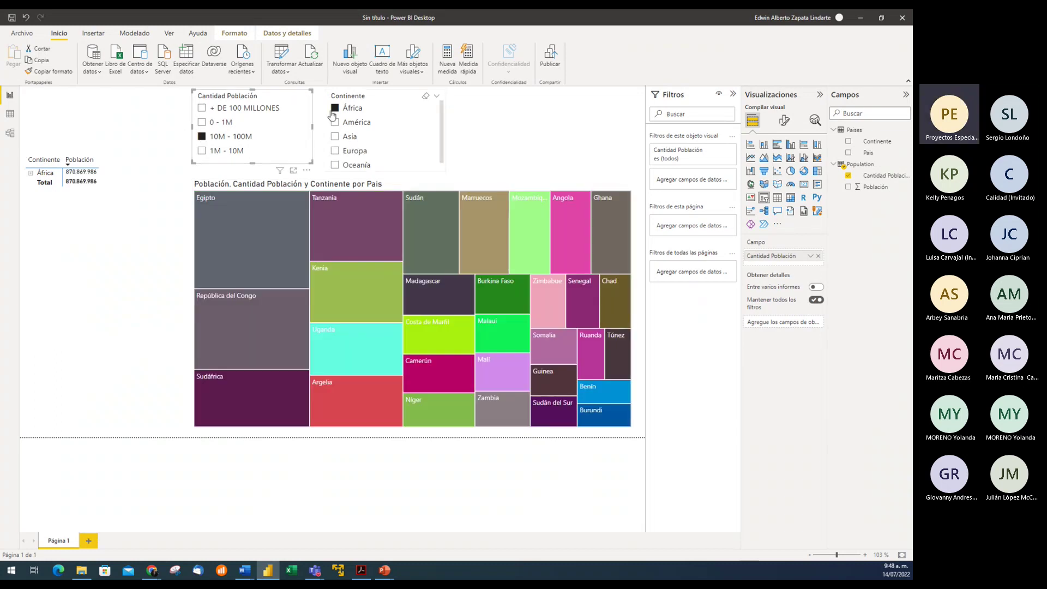
left_click(334, 123)
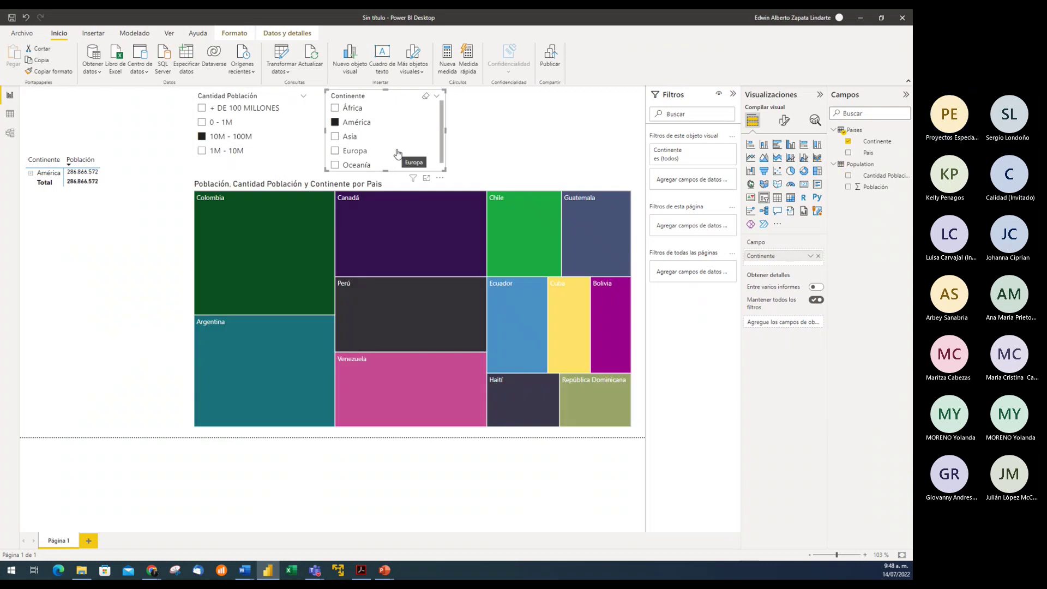
left_click(202, 137)
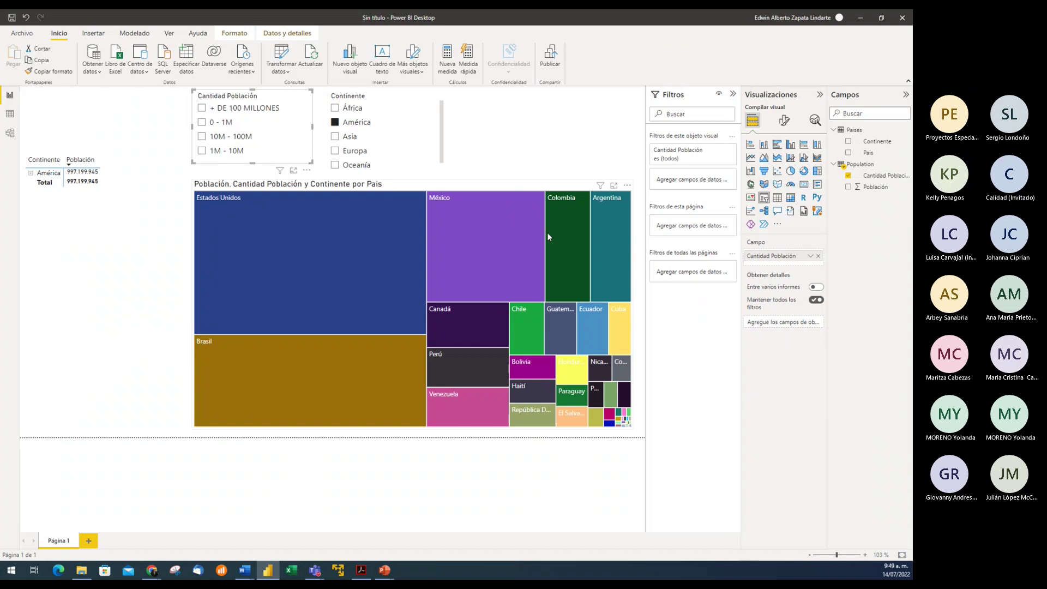
mouse_move(307, 245)
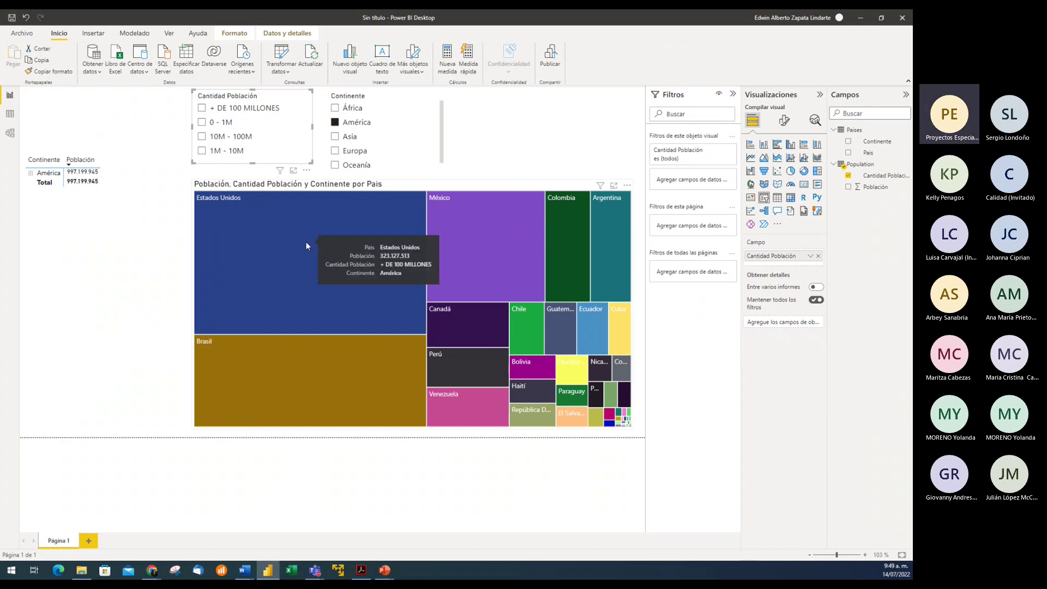
left_click(202, 152)
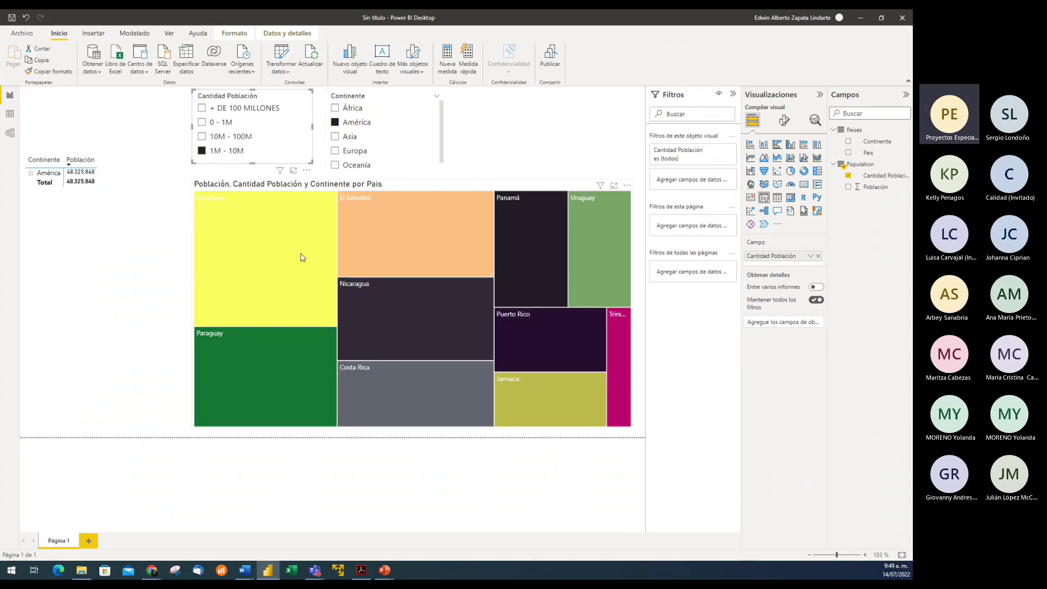
mouse_move(399, 307)
- Browse the full list of data source connectors, highlight the Carpeta connector and close the list without connecting
left_click(456, 187)
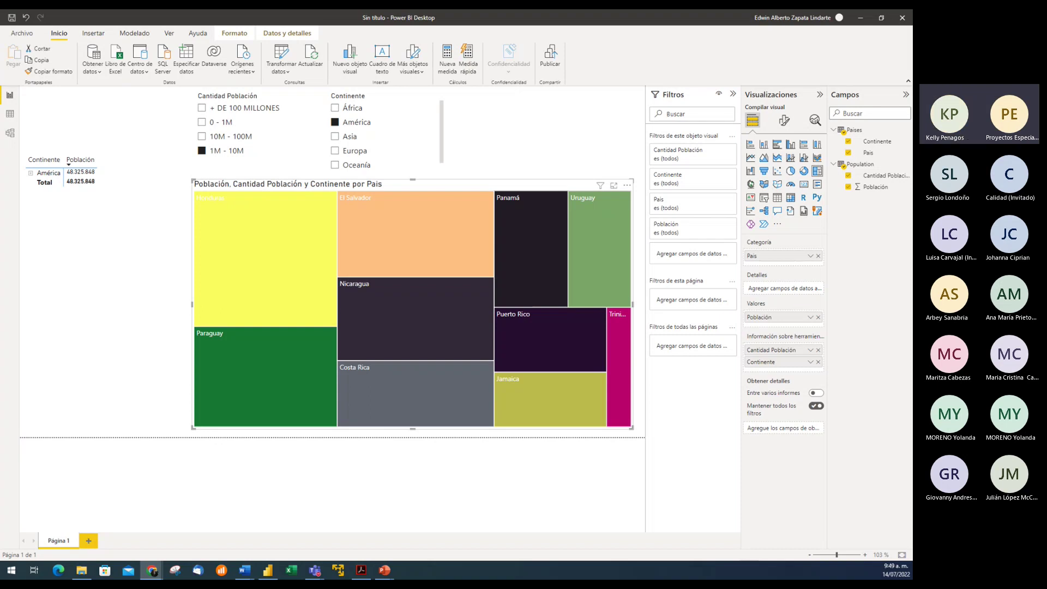
left_click(547, 148)
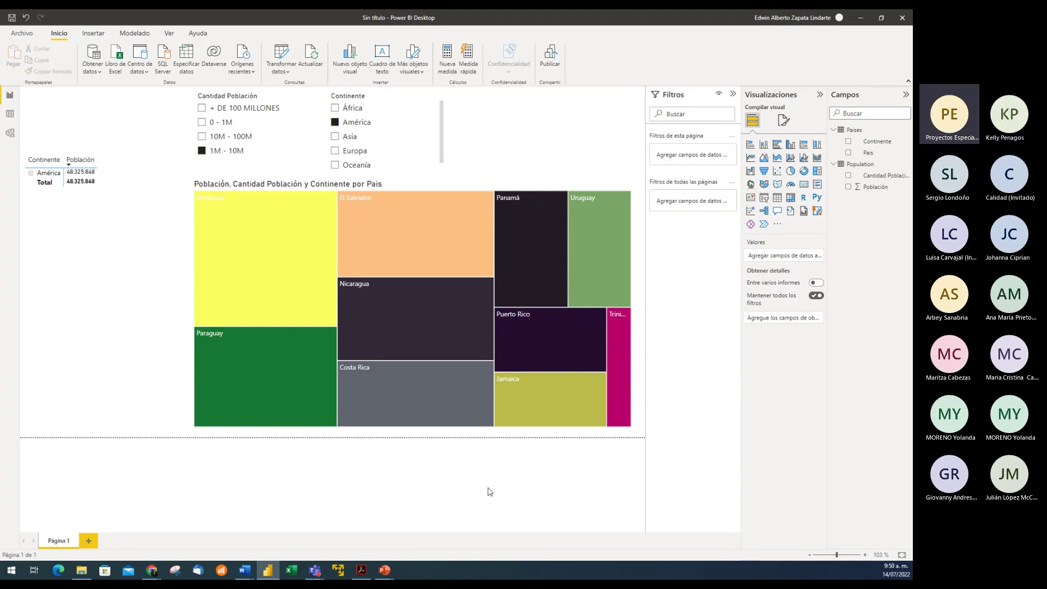
left_click(100, 73)
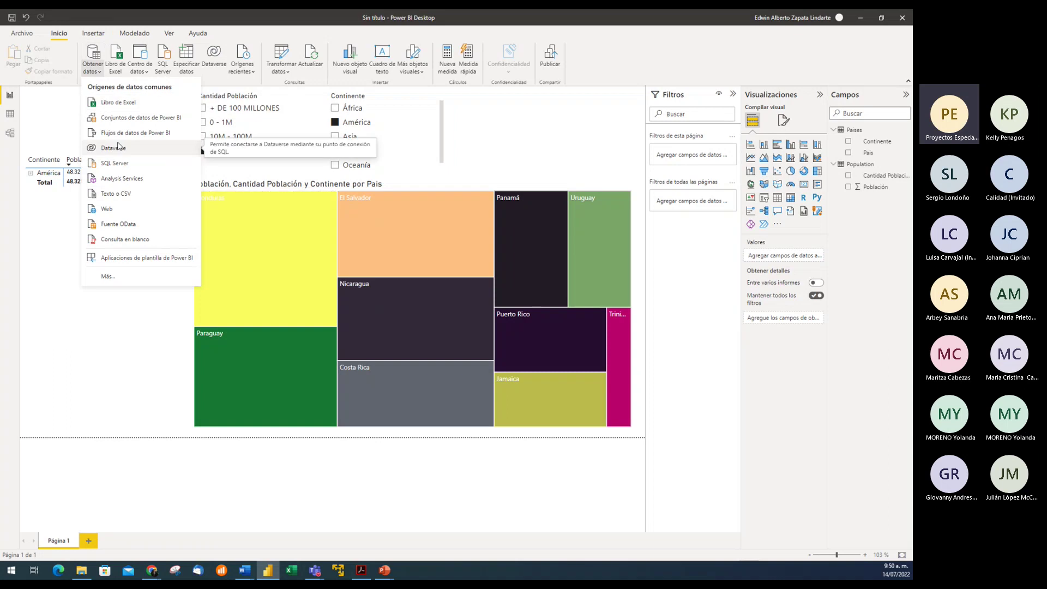
left_click(321, 289)
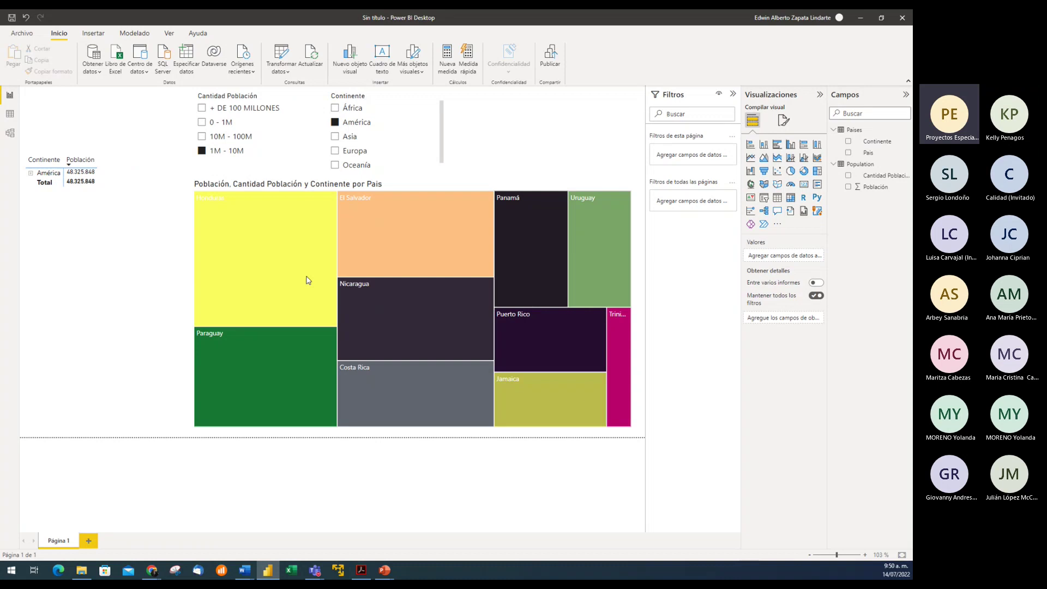
left_click(95, 70)
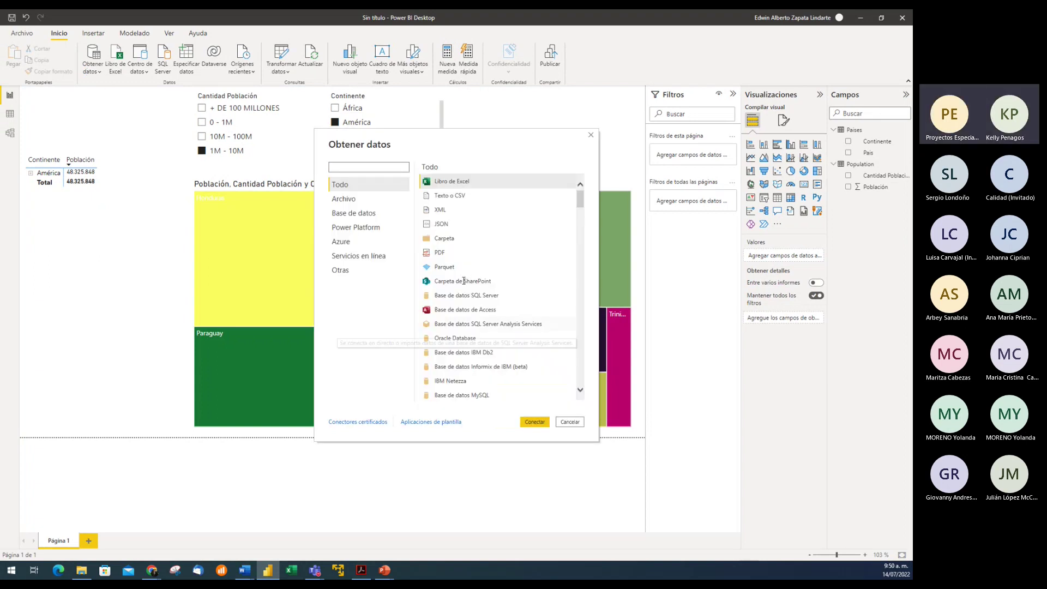
left_click(447, 245)
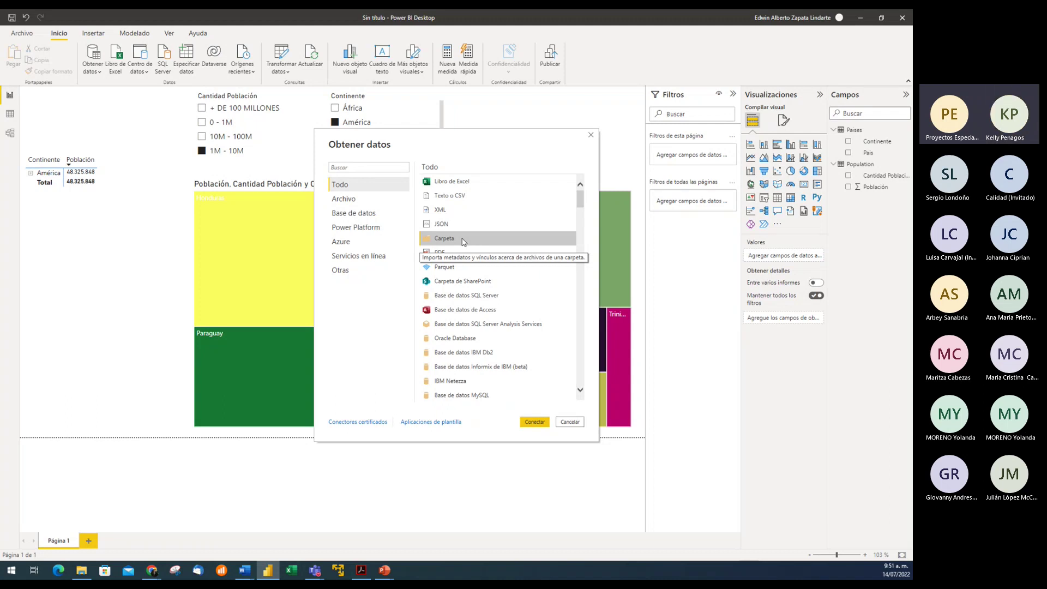
left_click(570, 422)
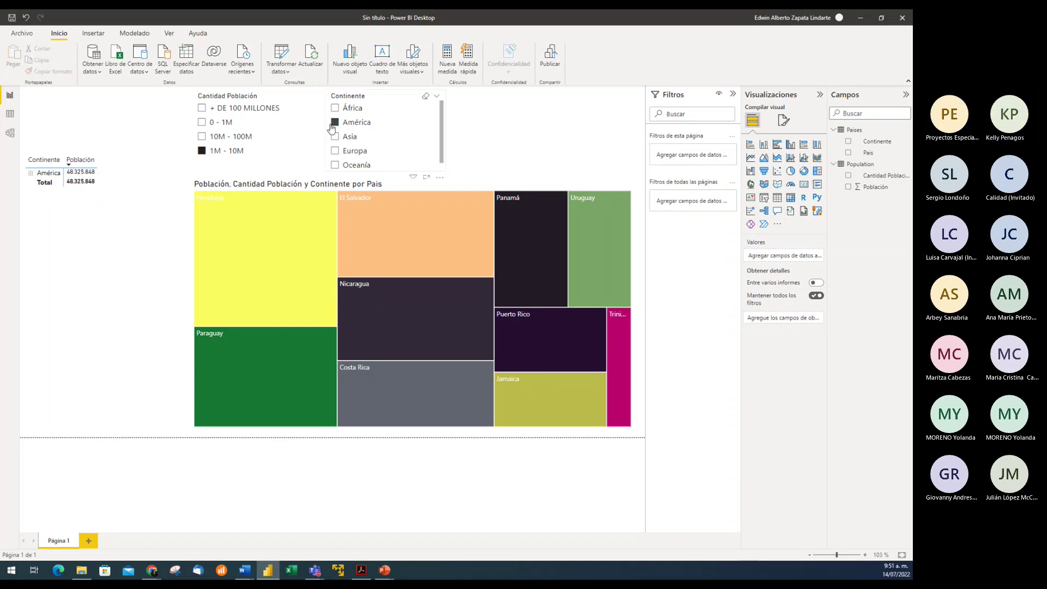
- Clear the América and 1M - 10M filters from both slicers and deselect the visuals
left_click(211, 150)
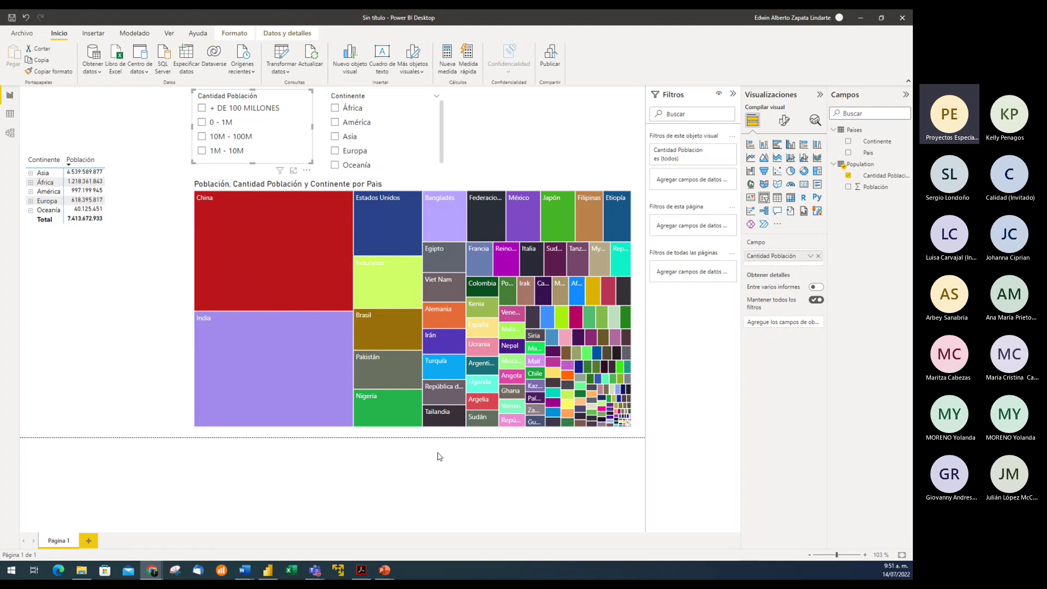
left_click(518, 152)
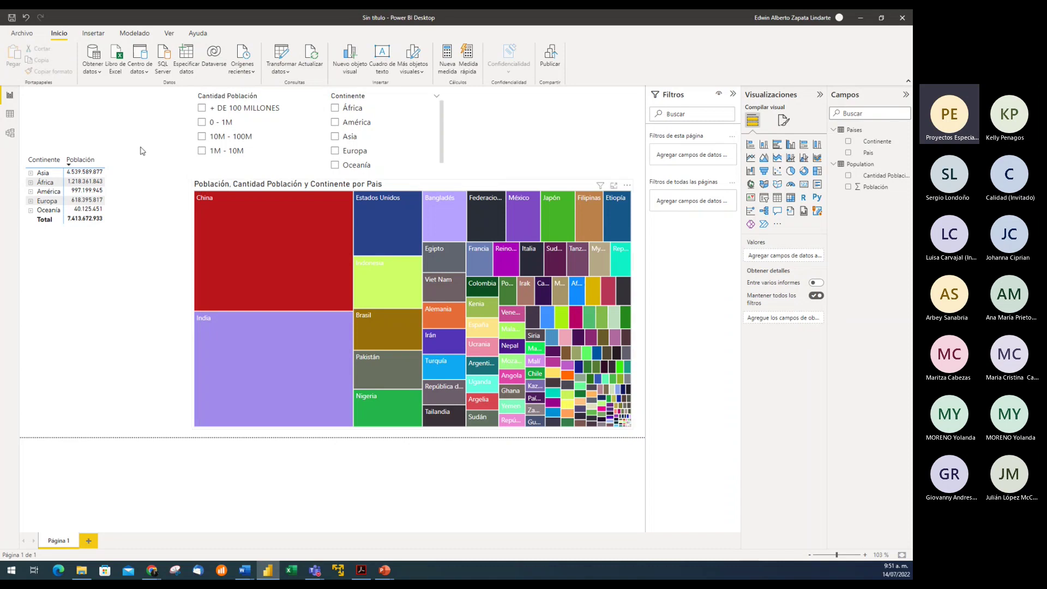
- Shorten the continent matrix from its upper edge and shift the Continente and Cantidad Población slicers further right on the report page
left_click(115, 158)
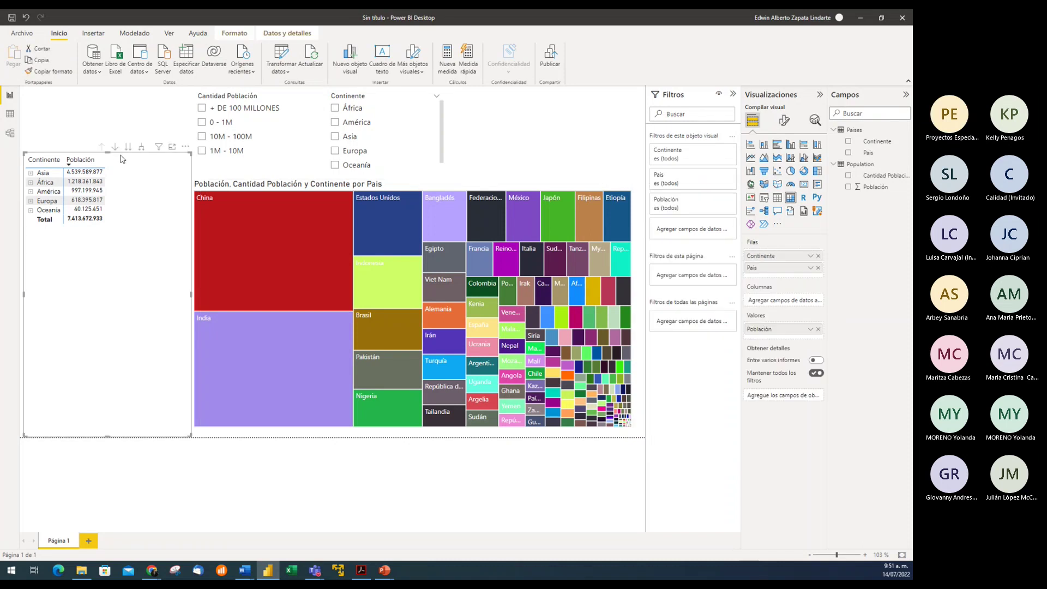
left_click_drag(106, 155, 108, 236)
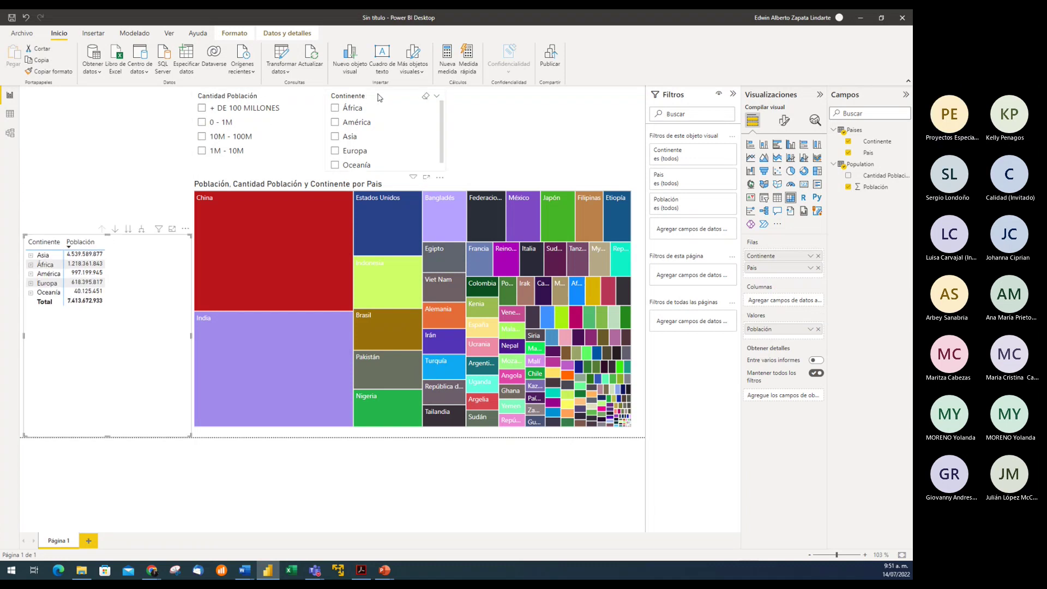
left_click_drag(365, 98, 471, 99)
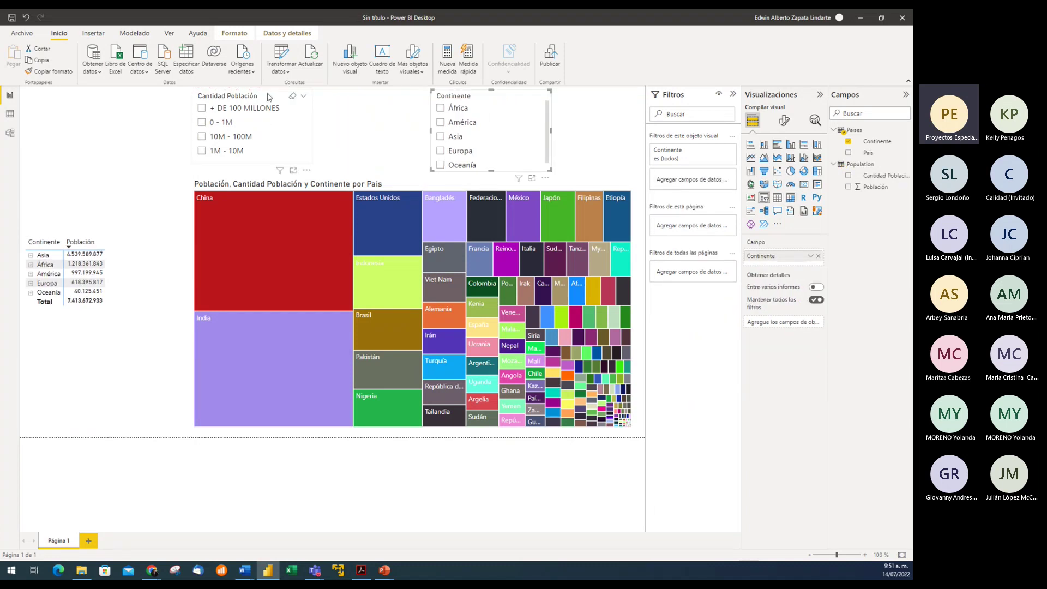
left_click_drag(267, 97, 365, 100)
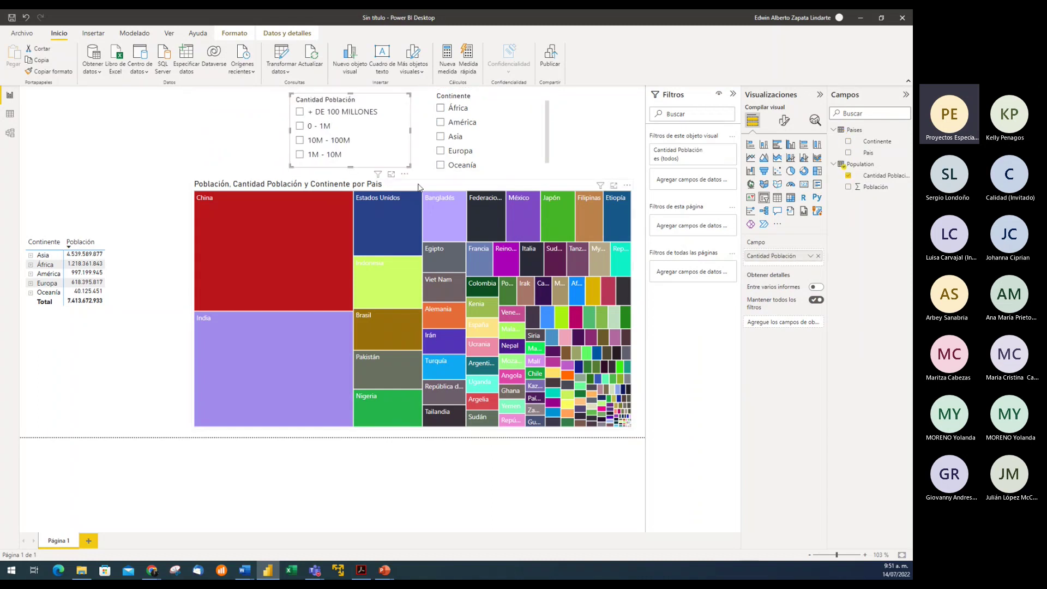
- Shrink the country treemap into the report page's upper-left corner and fit the continent matrix directly beneath it
left_click(419, 187)
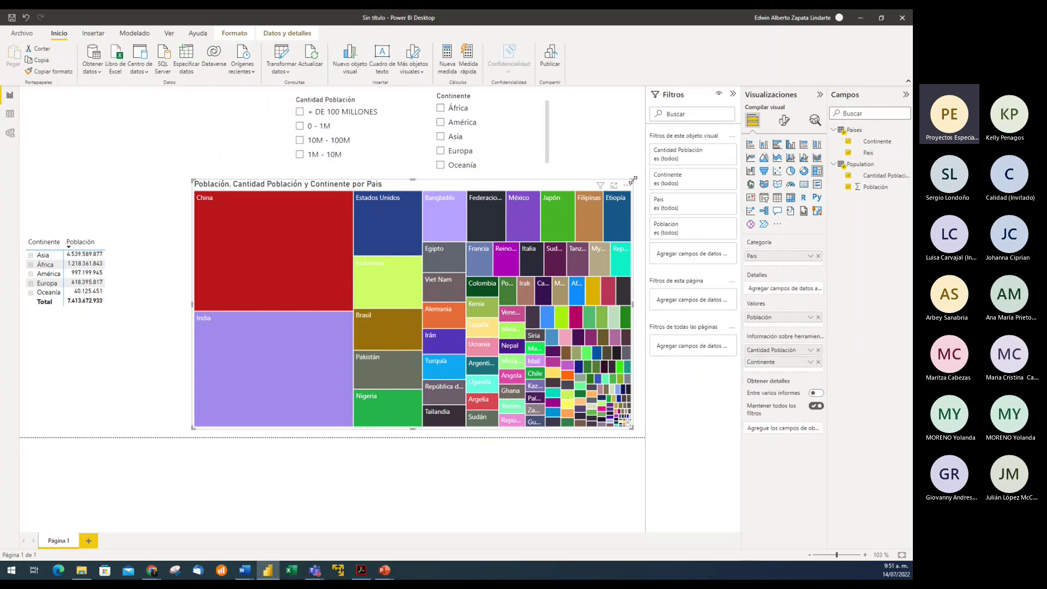
left_click_drag(632, 183, 212, 92)
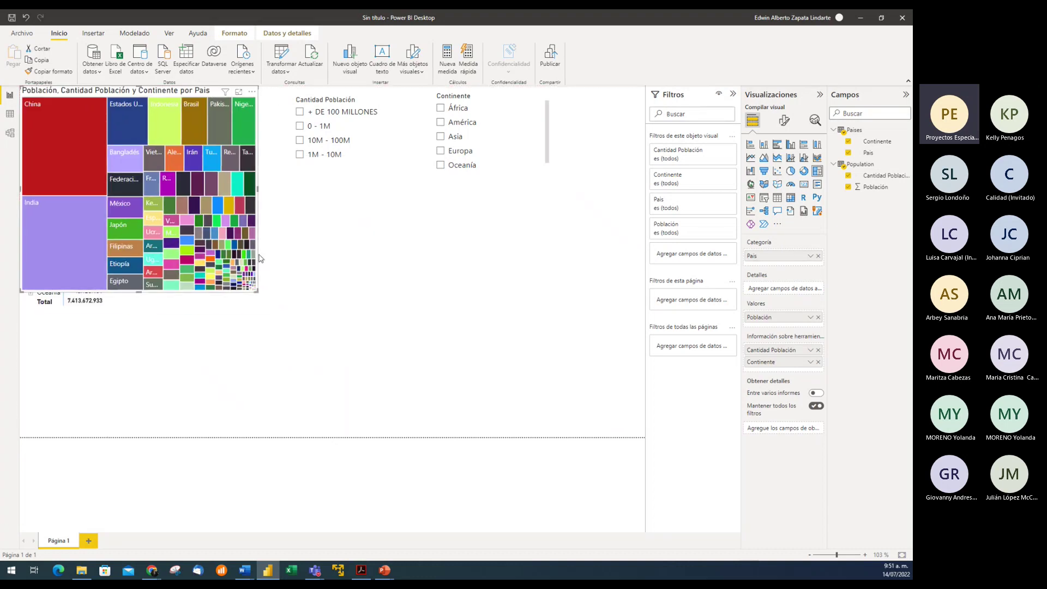
left_click(183, 335)
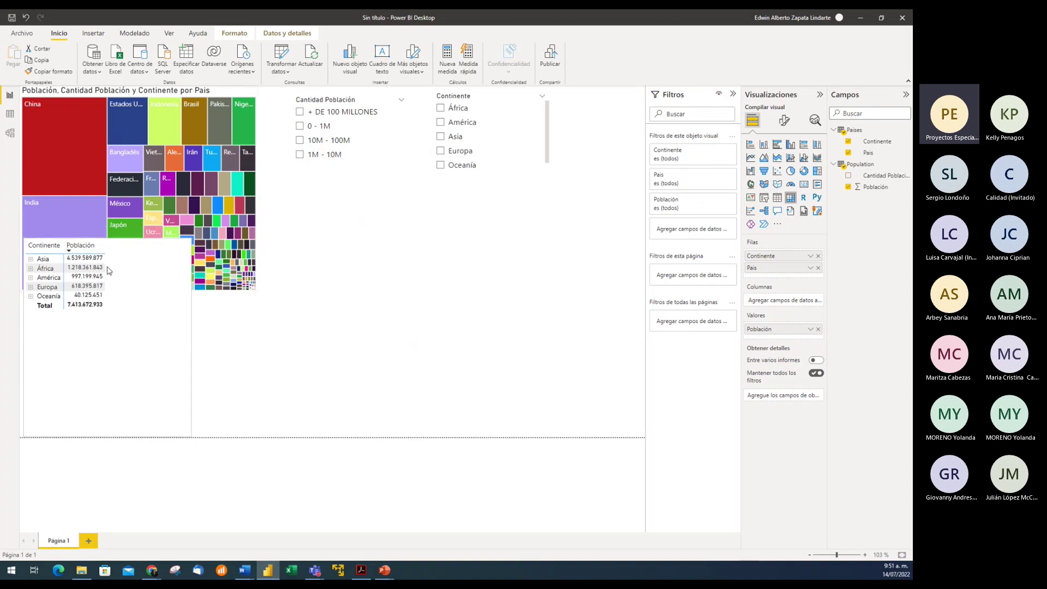
left_click_drag(107, 239, 106, 295)
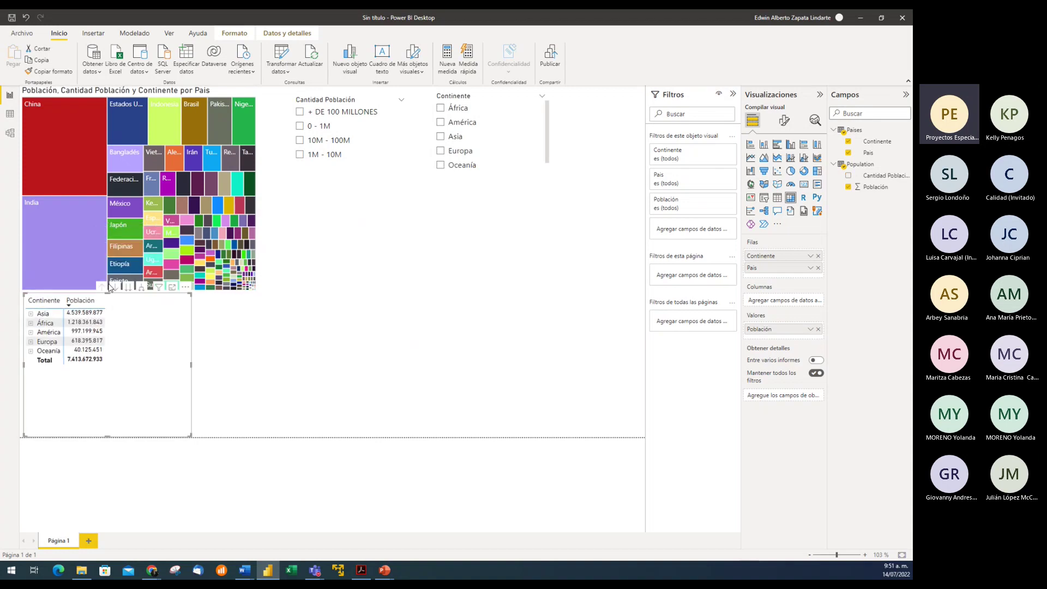
left_click(256, 292)
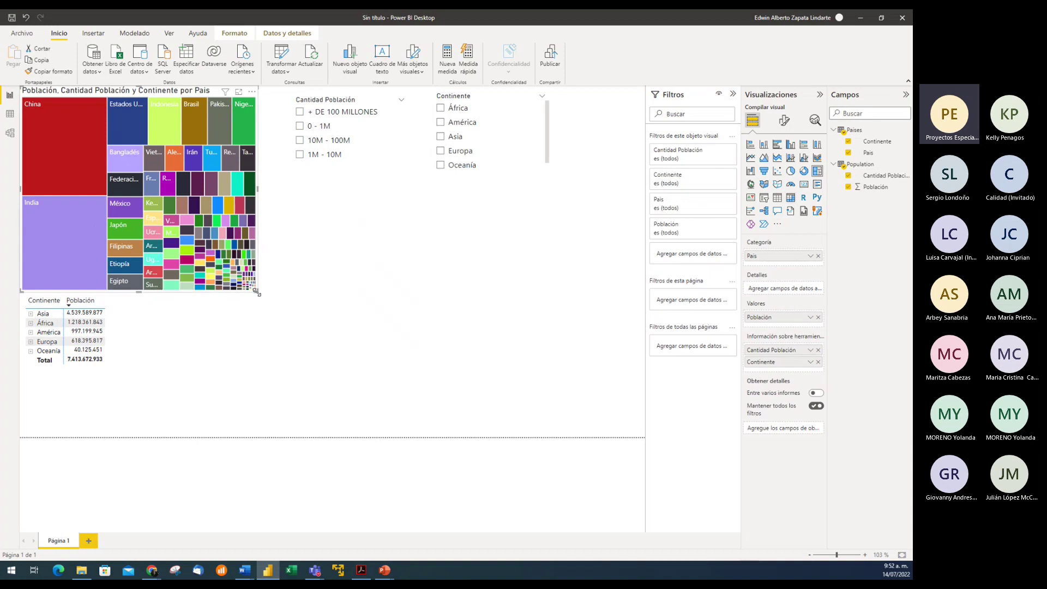
left_click_drag(256, 292, 258, 272)
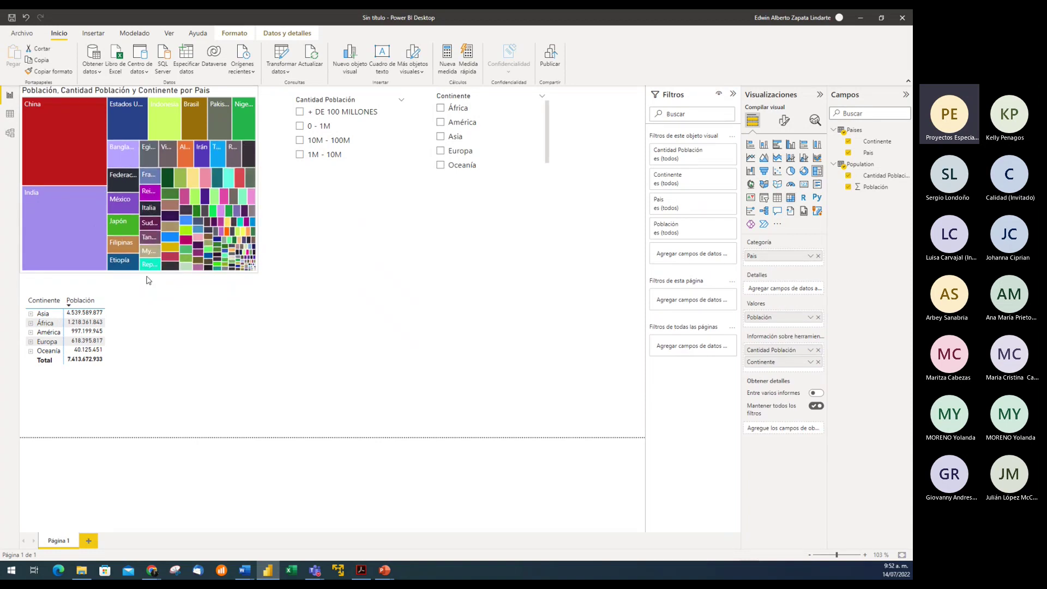
left_click(111, 294)
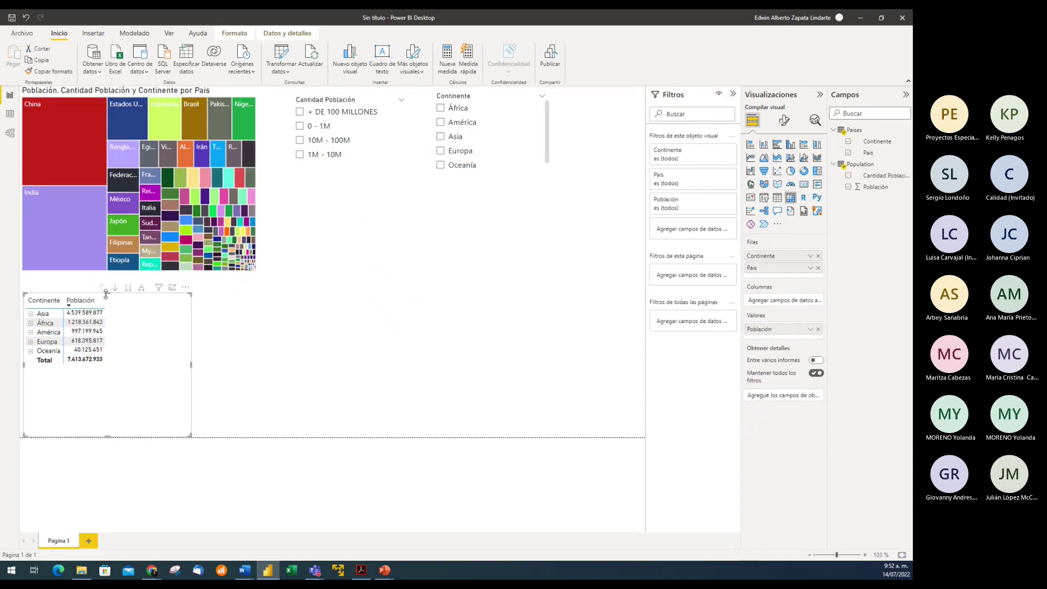
left_click_drag(105, 294, 114, 275)
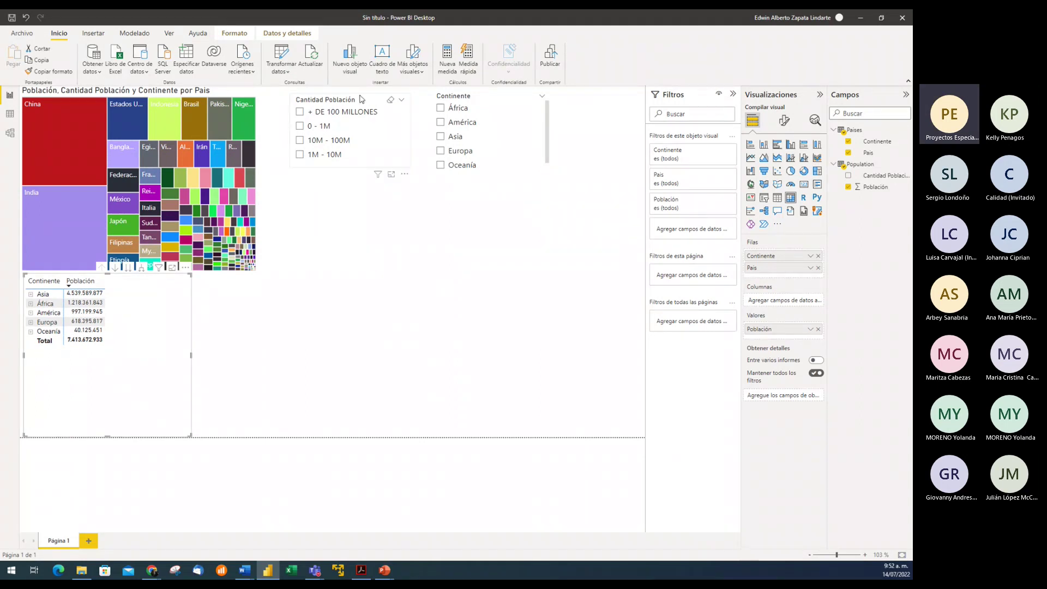
- Move the Cantidad Población and Continente slicers closer to the treemap and reduce the treemap's width and height a little more
left_click_drag(359, 98, 335, 97)
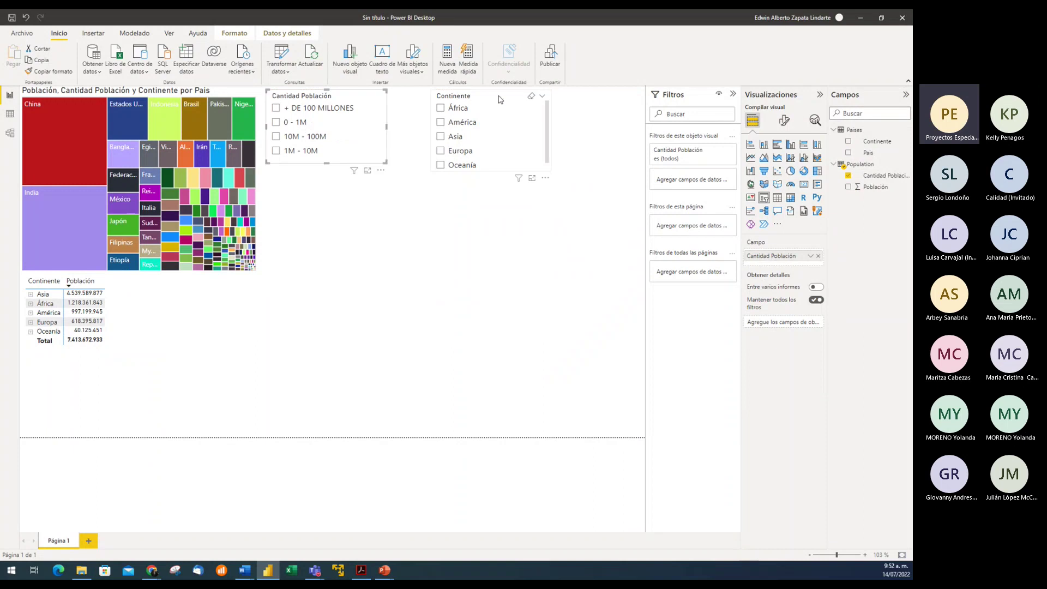
left_click_drag(498, 98, 467, 100)
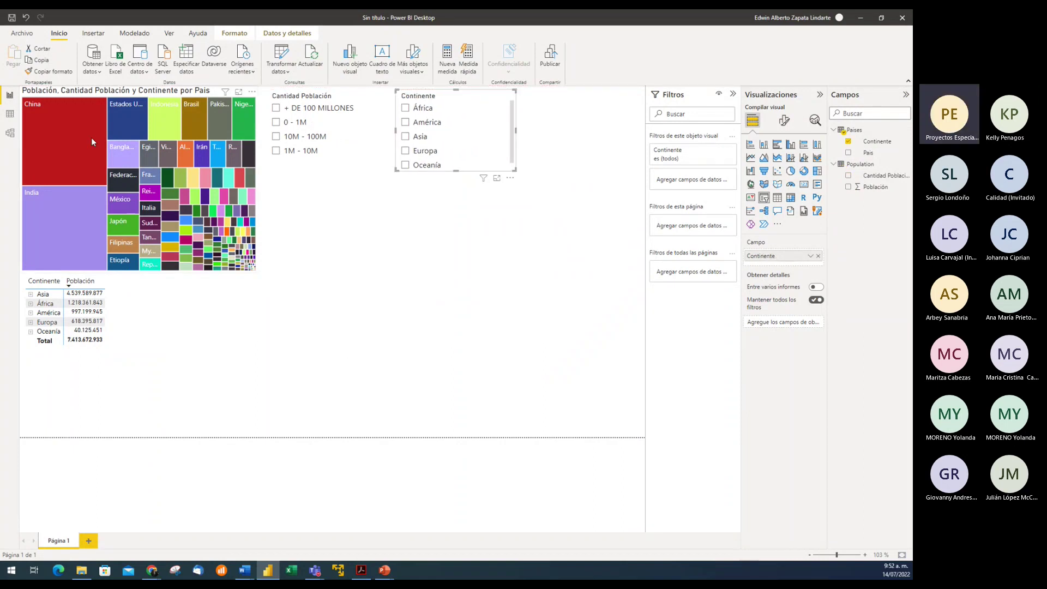
left_click(75, 273)
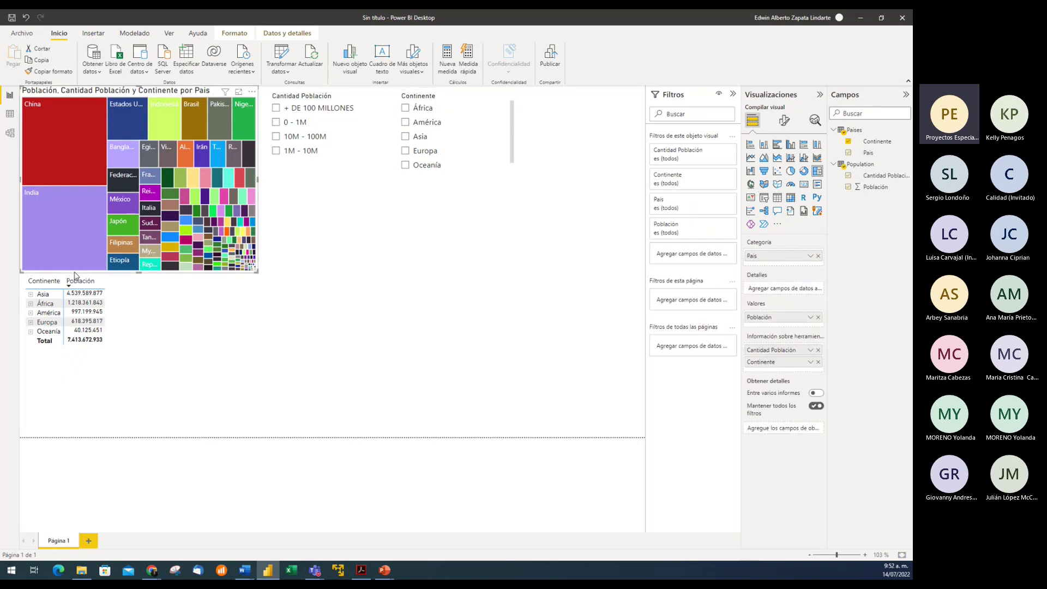
left_click_drag(255, 270, 222, 259)
left_click(343, 282)
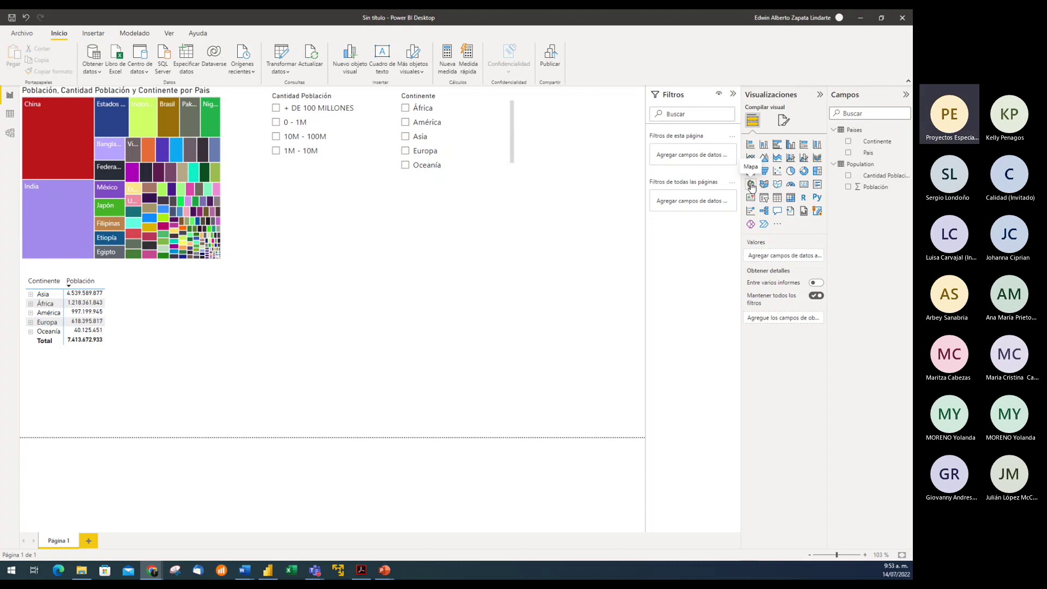
- Switch to Chrome, search for bing maps in a new tab and open the Bing Maps site
left_click(213, 532)
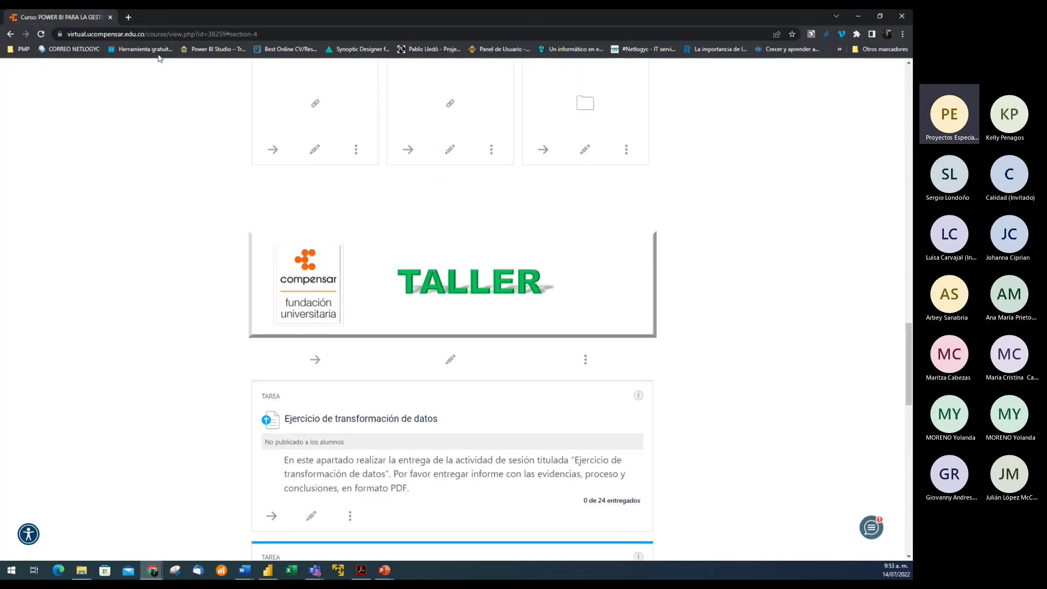
left_click(128, 17)
type("bin")
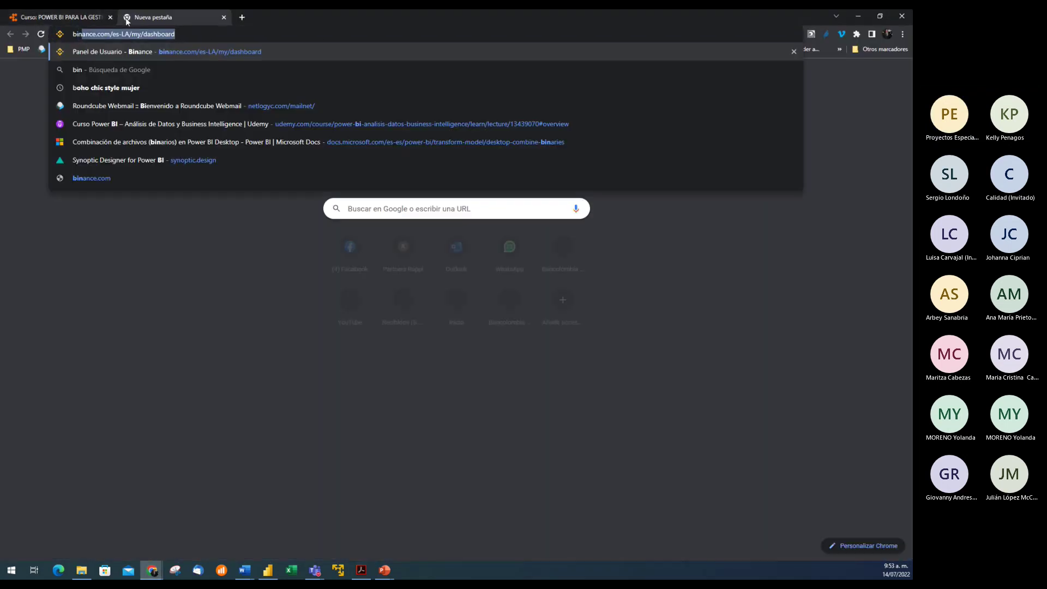
type("g")
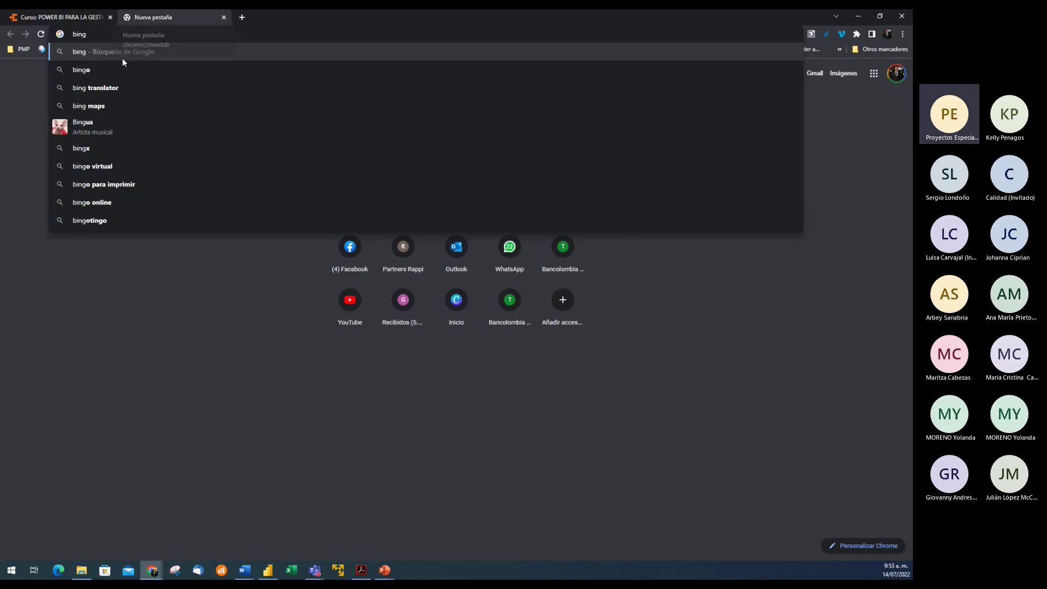
left_click(100, 107)
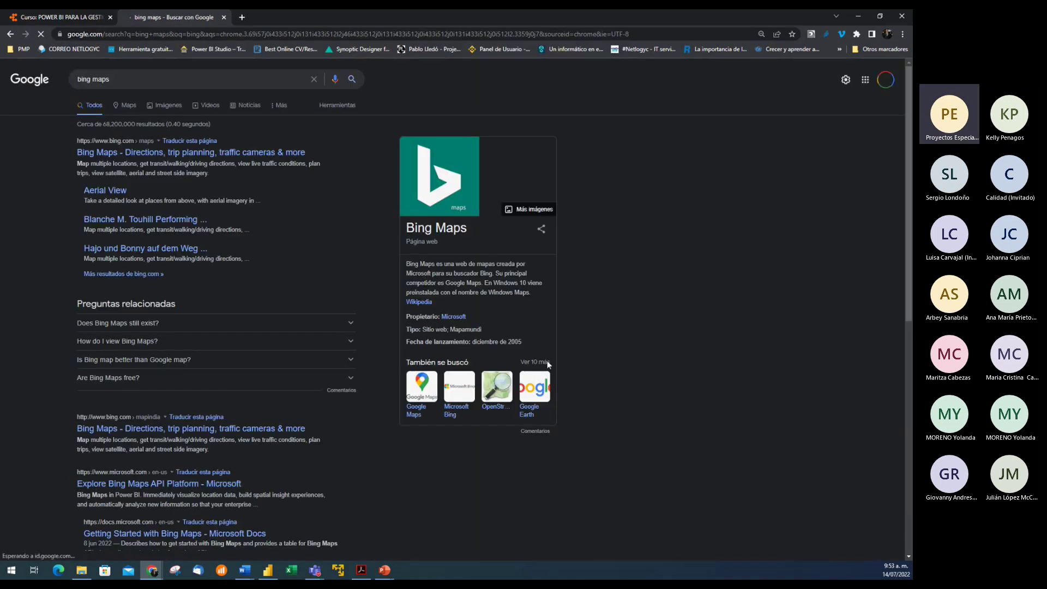
left_click(197, 155)
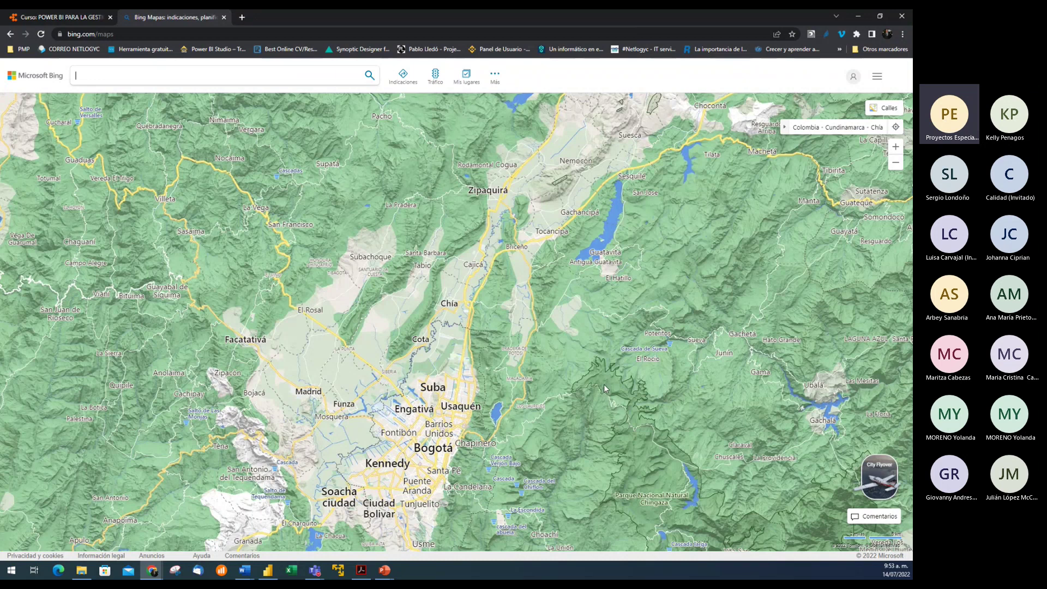
- Examine the area around Bogotá on the Bing map and switch back to Power BI Desktop
left_click_drag(603, 384, 534, 396)
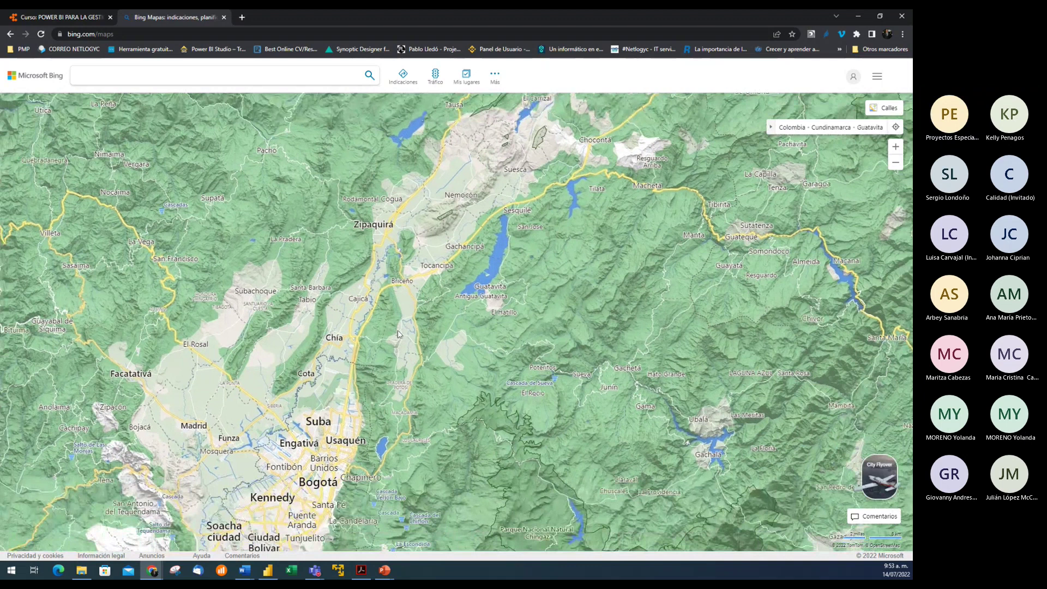
left_click_drag(474, 422, 503, 334)
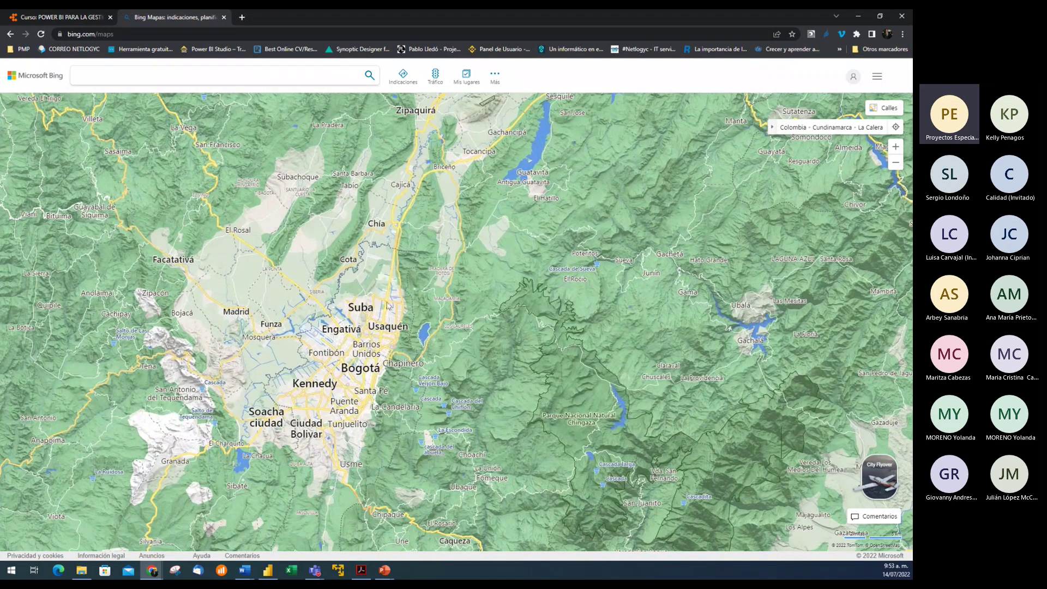
left_click(268, 571)
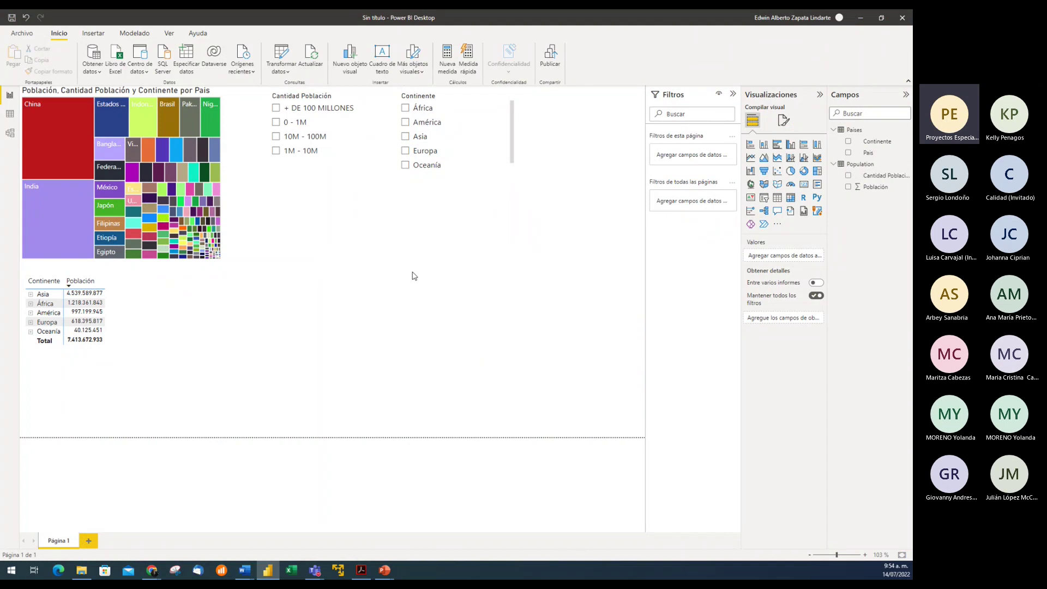
- Insert a Mapa visual beside the treemap and enlarge it to fill the free area below the slicers
left_click(751, 186)
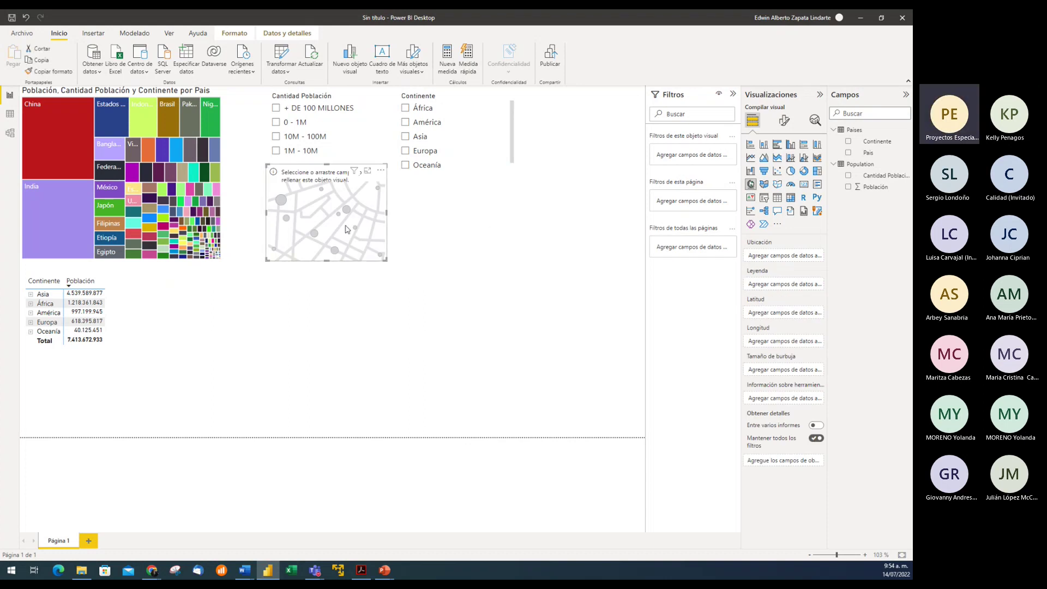
left_click_drag(338, 244, 308, 250)
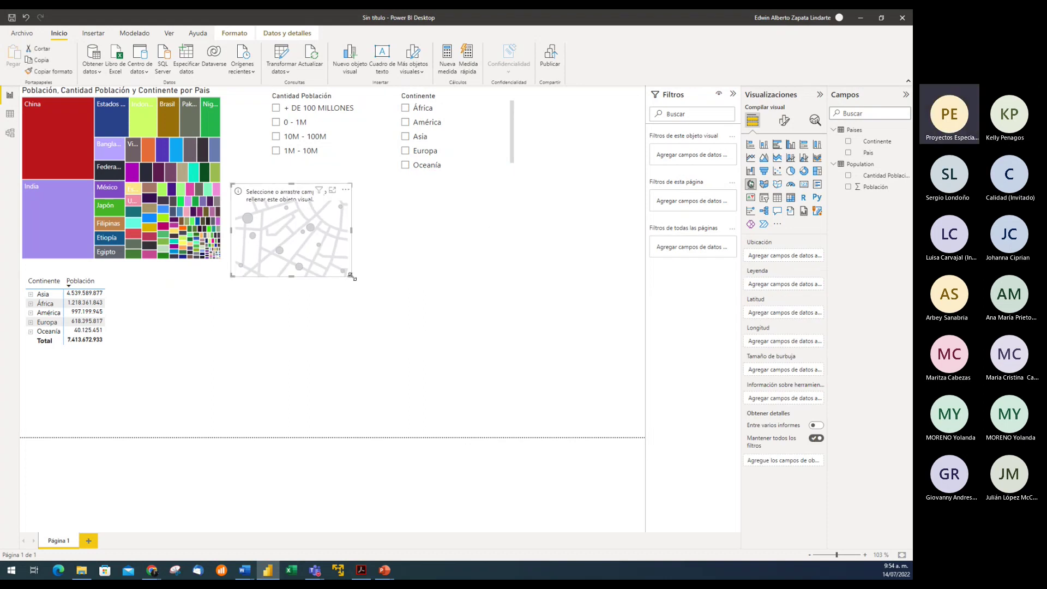
left_click(495, 355)
left_click(308, 254)
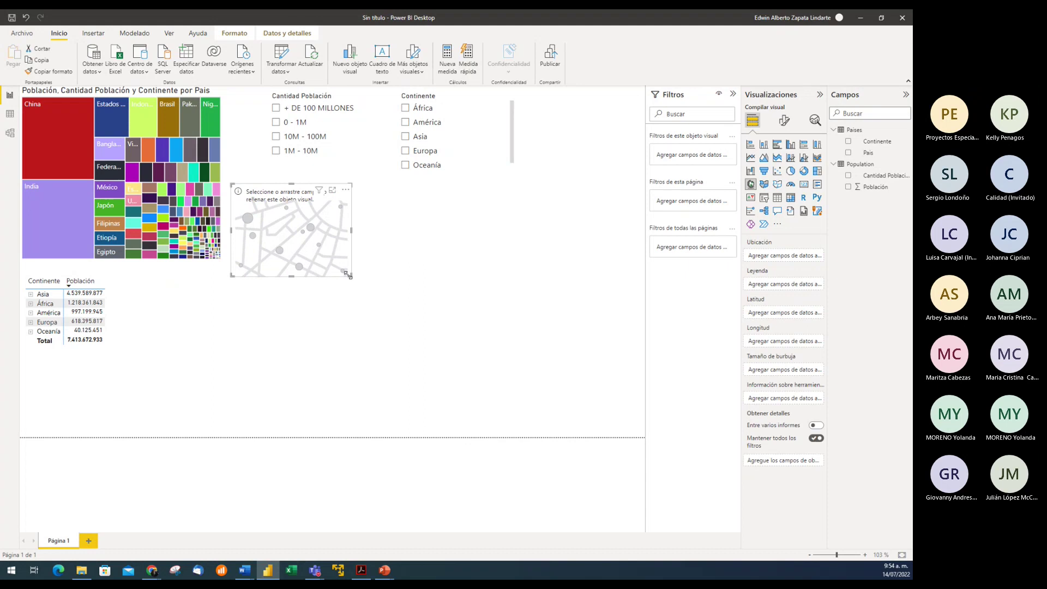
left_click_drag(348, 276, 633, 430)
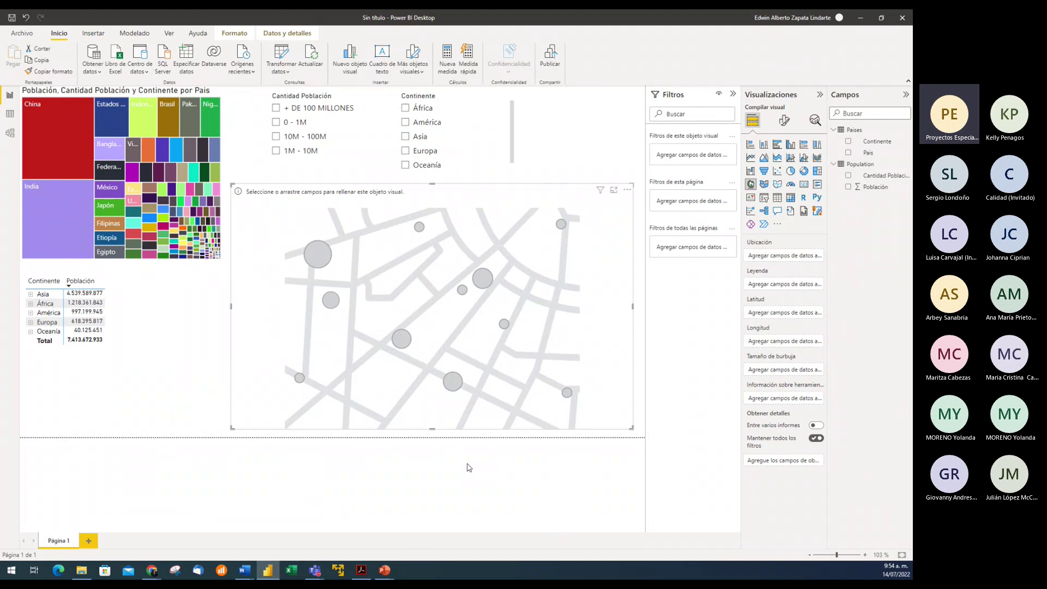
key("alt+Tab")
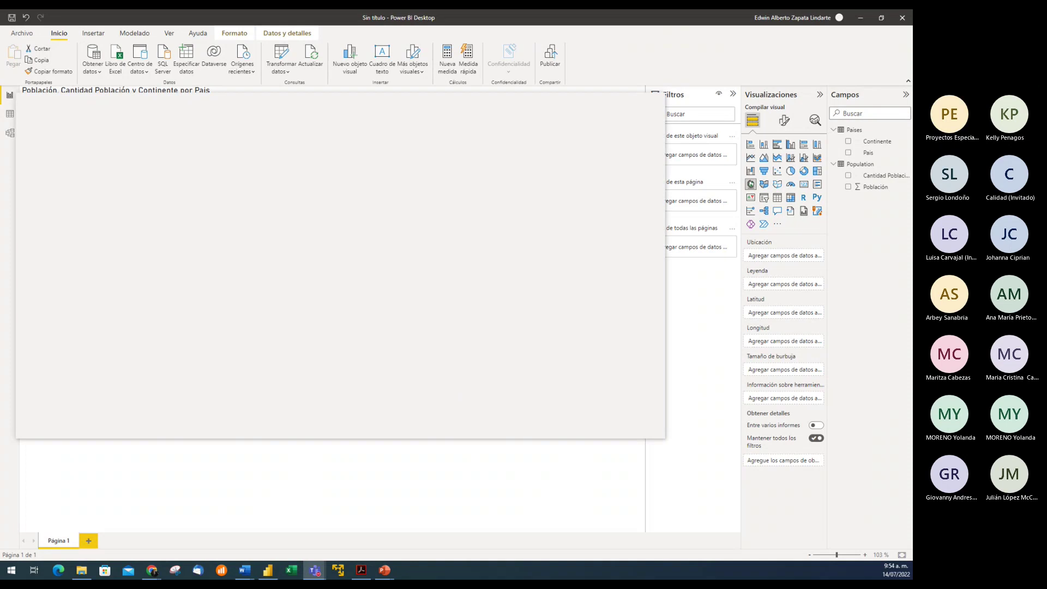
left_click_drag(424, 105, 0, 94)
key("alt+Tab")
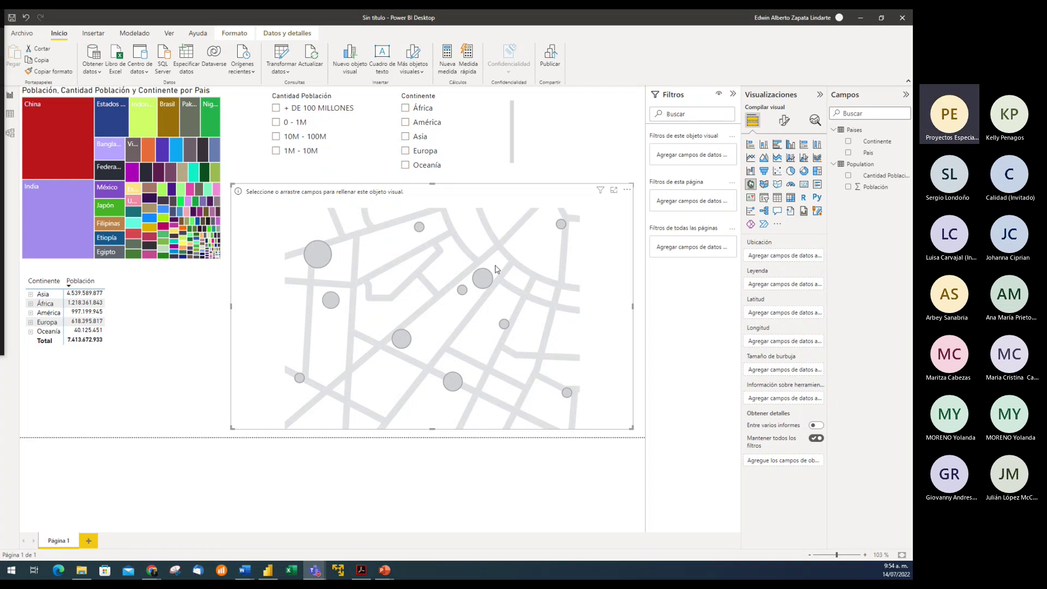
- Collapse the Filtros pane and assign the Pais field as the map's Ubicación
left_click(734, 94)
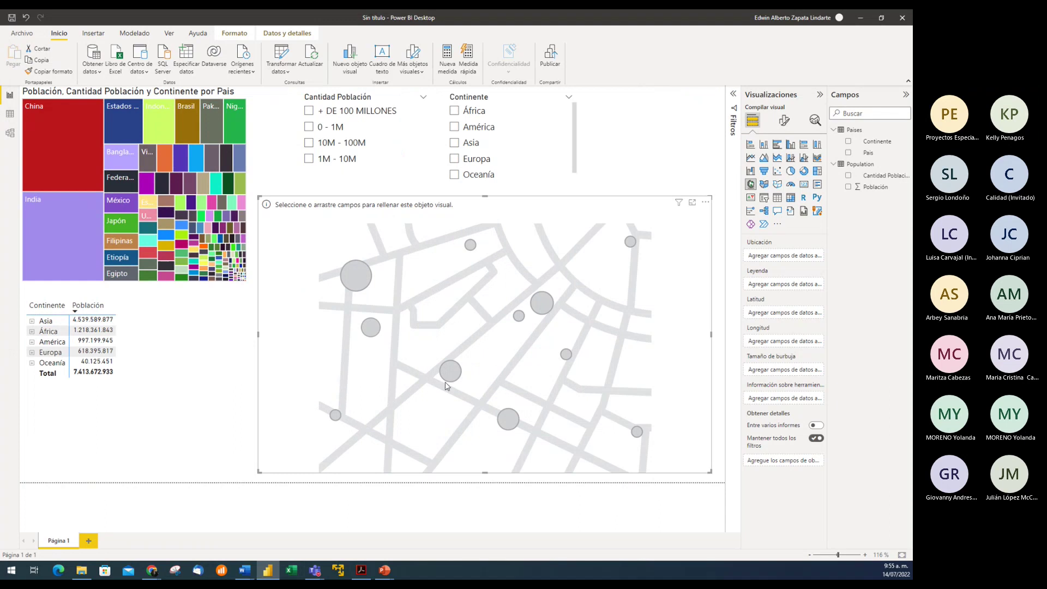
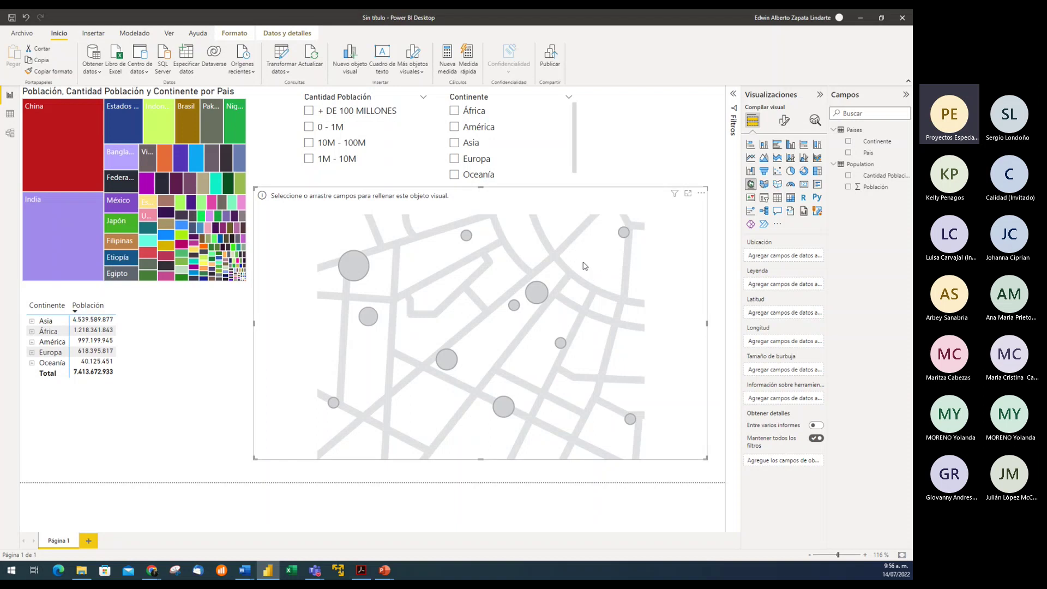
left_click_drag(870, 154, 798, 262)
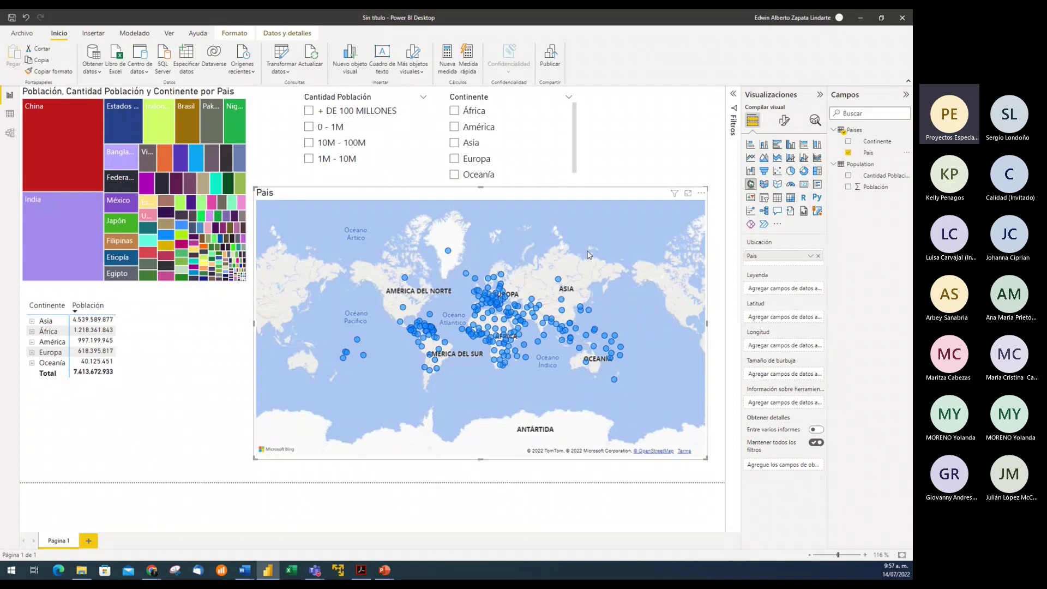
- Set the data category of the Pais field to País o región
left_click(877, 154)
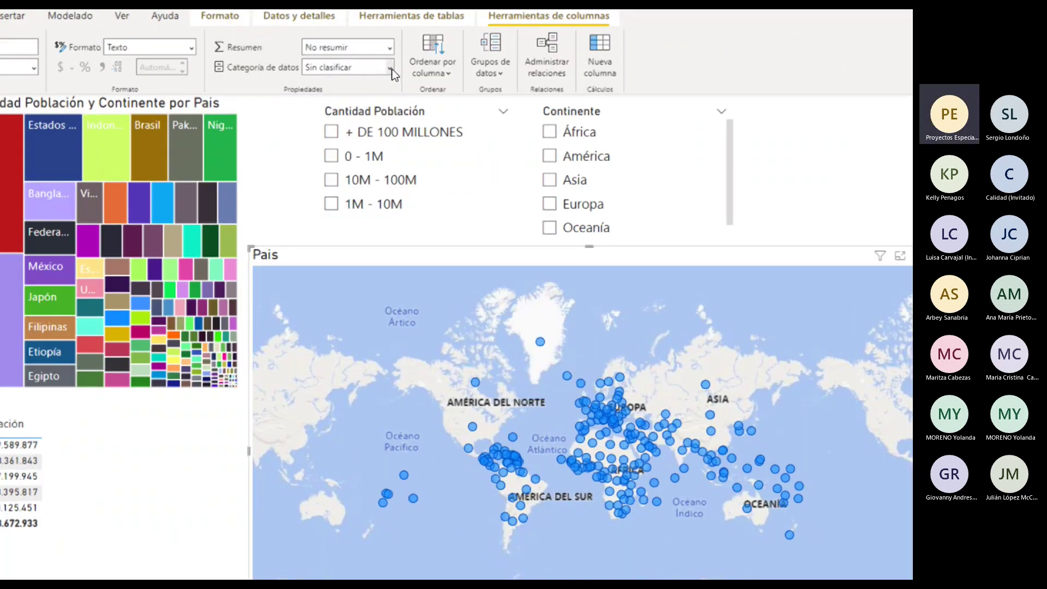
left_click(391, 68)
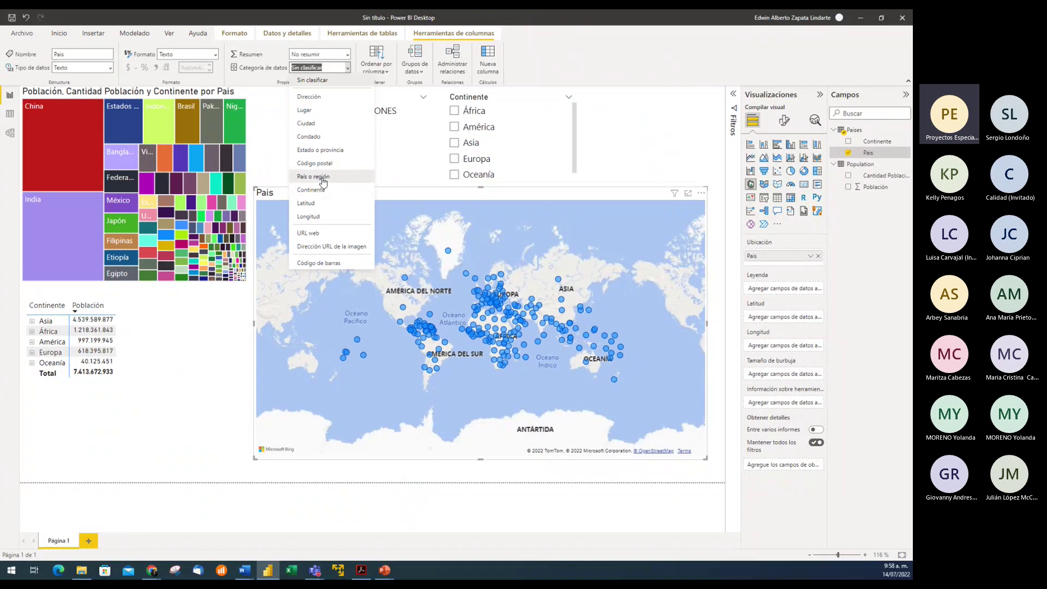
left_click(323, 178)
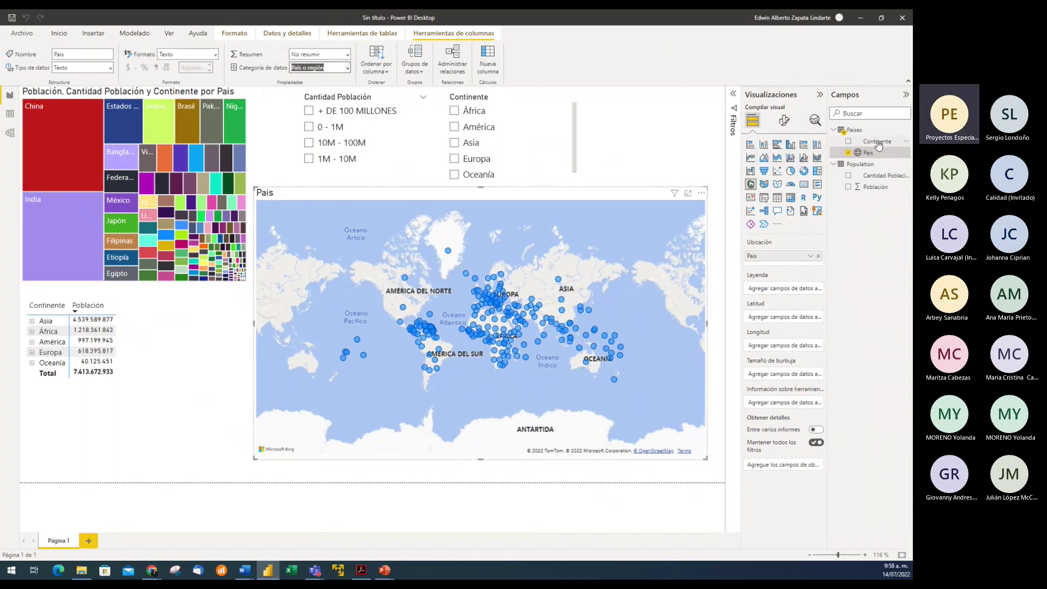
- Add the Continente field to the map, trying it above Pais in Ubicación before moving it to Leyenda
left_click_drag(879, 145, 797, 255)
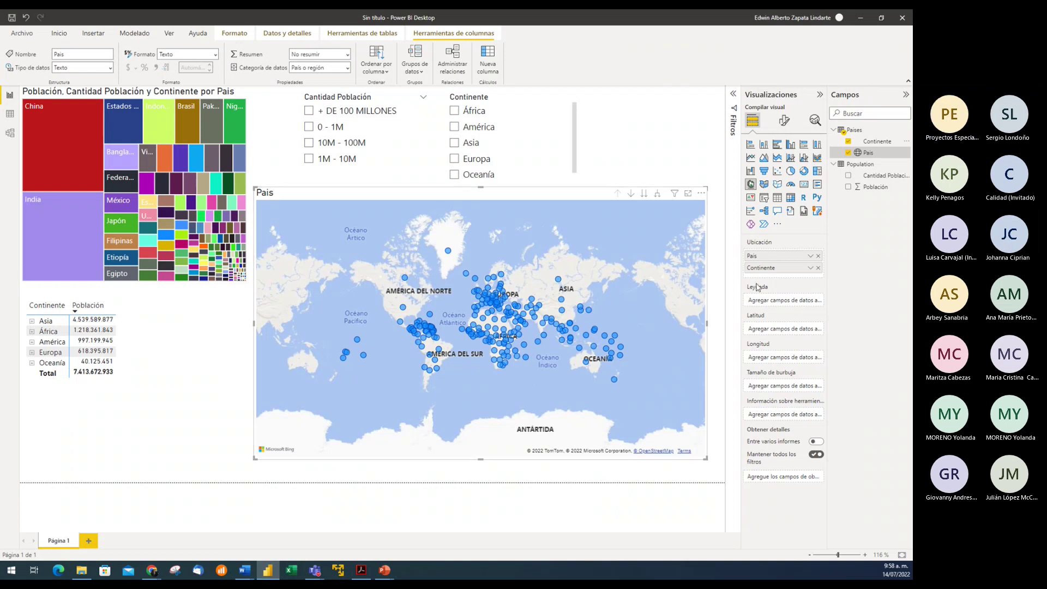
left_click_drag(774, 270, 774, 256)
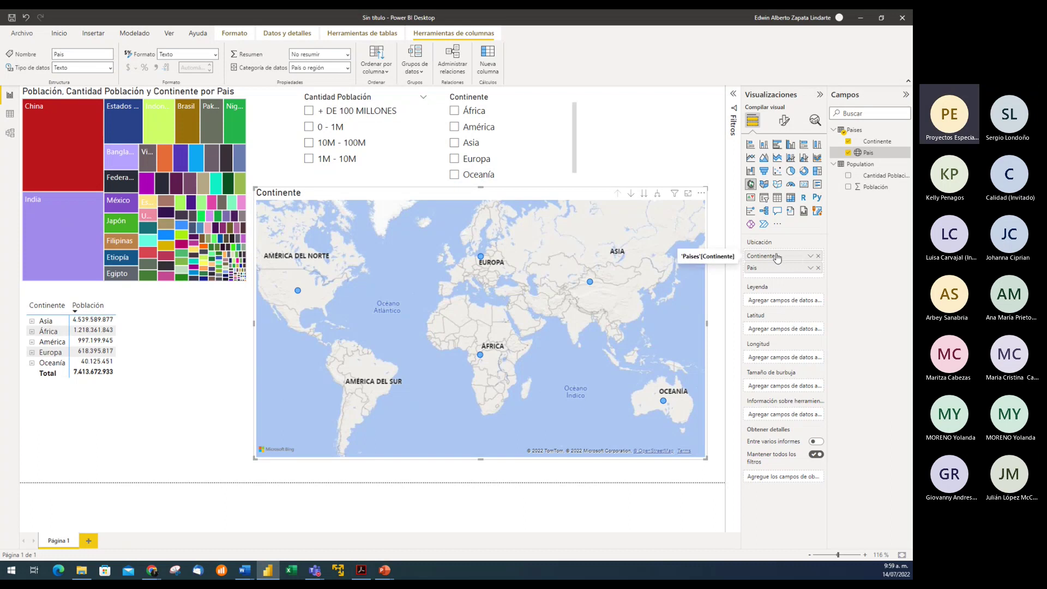
left_click_drag(777, 259, 781, 303)
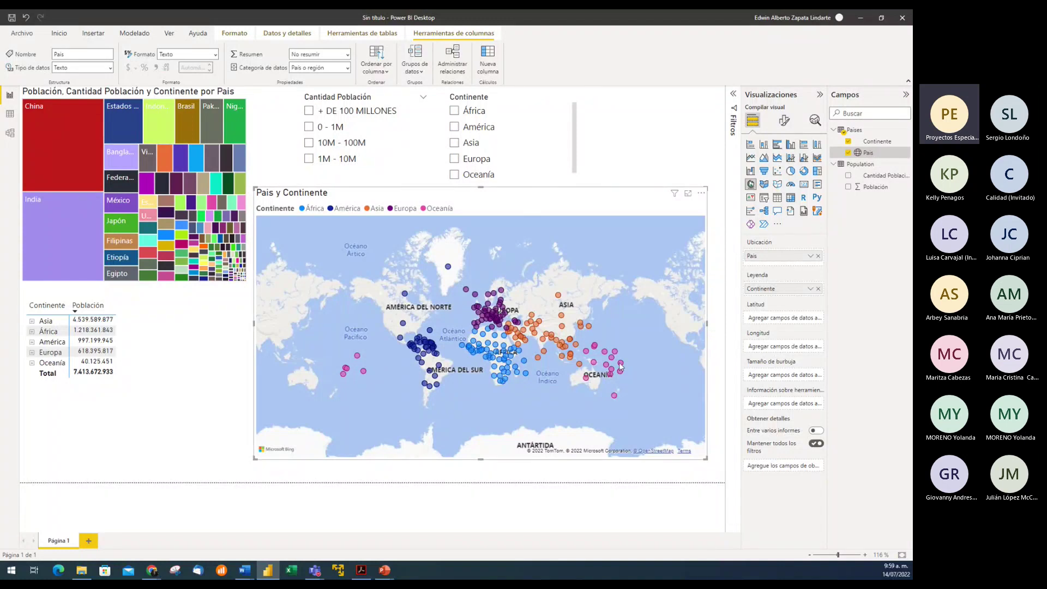
- Set the data category of the Continente field to Continente
left_click(878, 143)
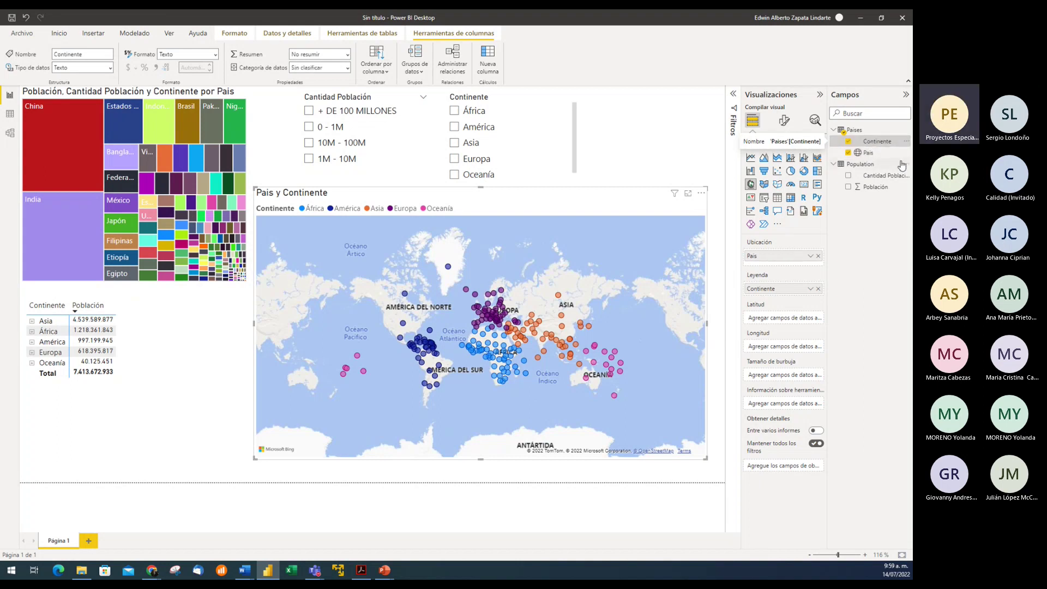
left_click(347, 68)
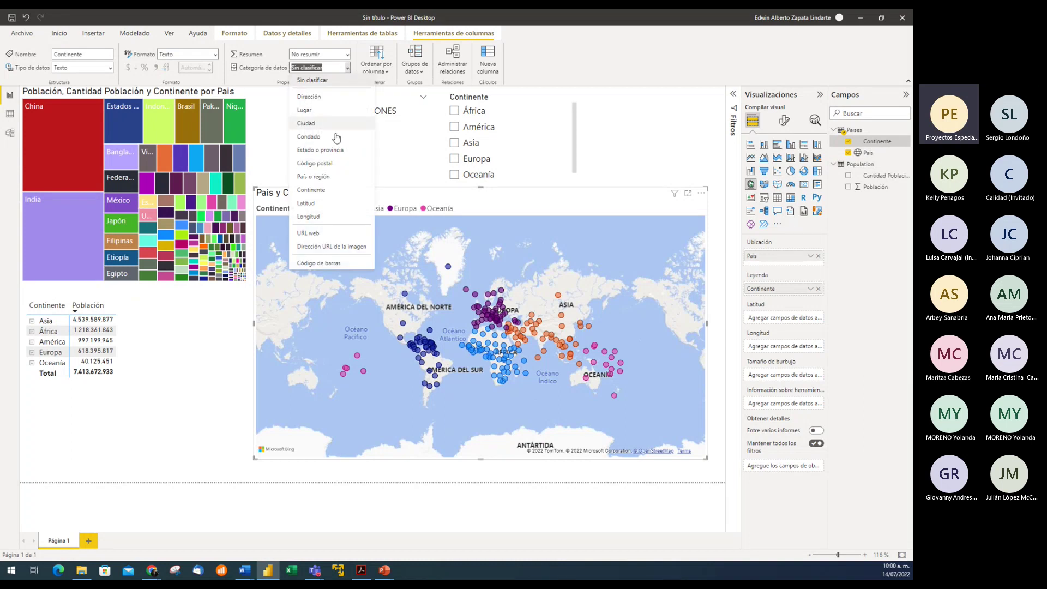
left_click(323, 191)
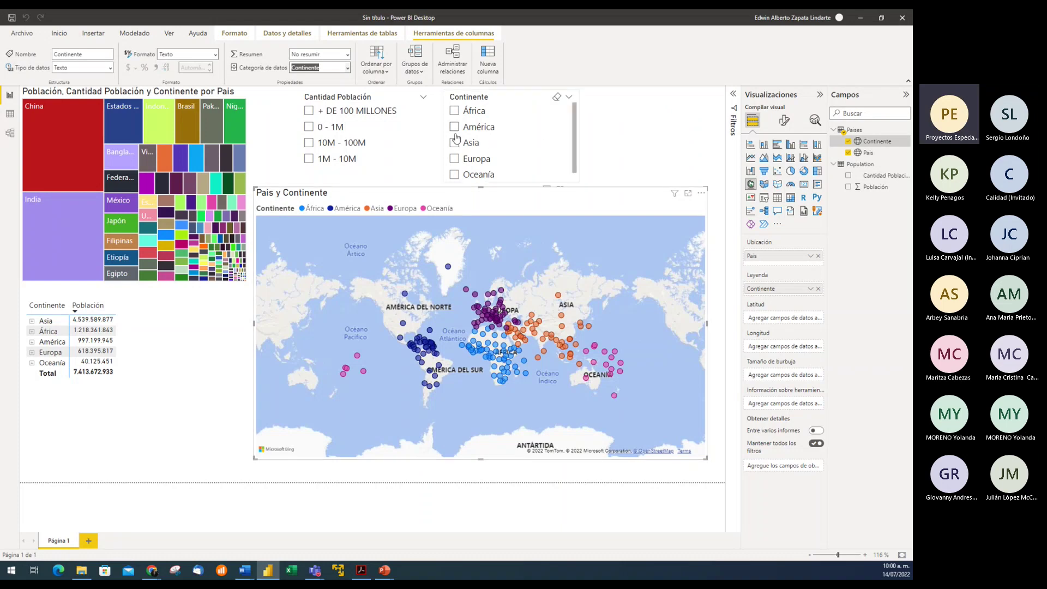
- Test the report's interaction by highlighting Oceanía from the map legend and filtering it with the Continente slicer, clearing each selection
left_click(425, 209)
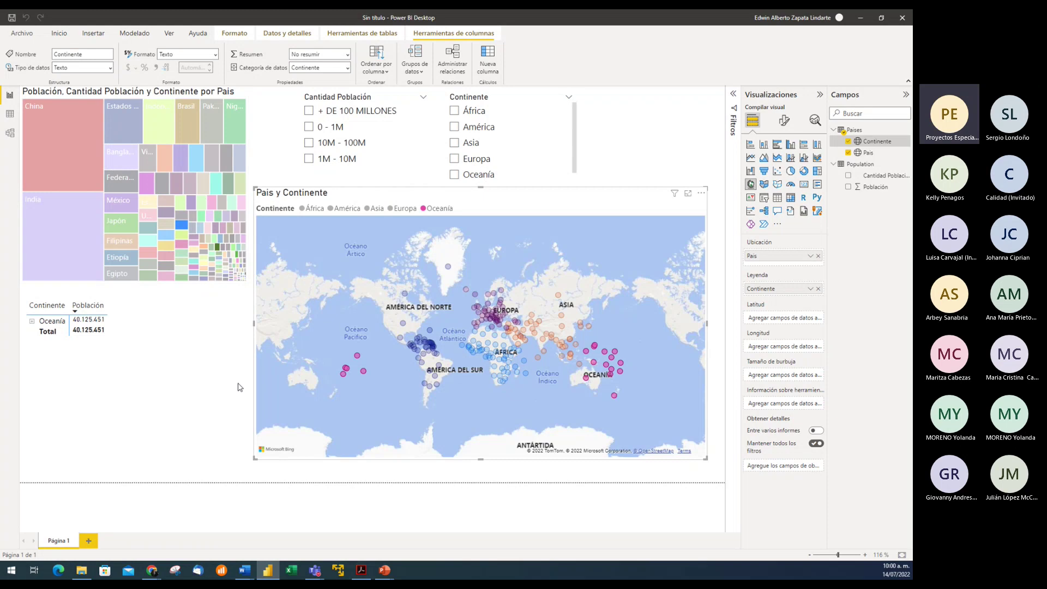
left_click(425, 210)
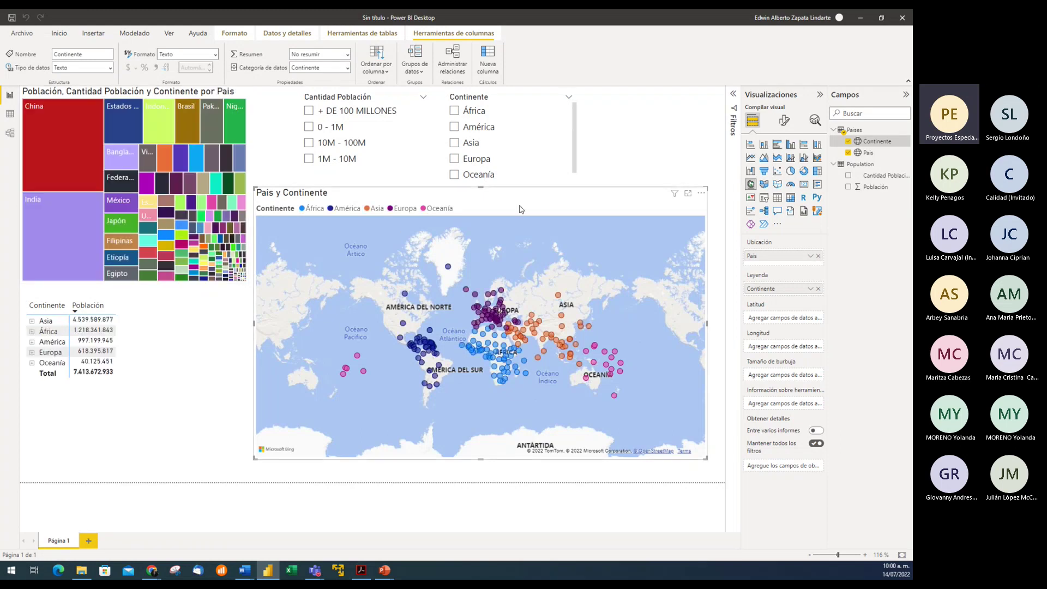
scroll(487, 173, "down", 1)
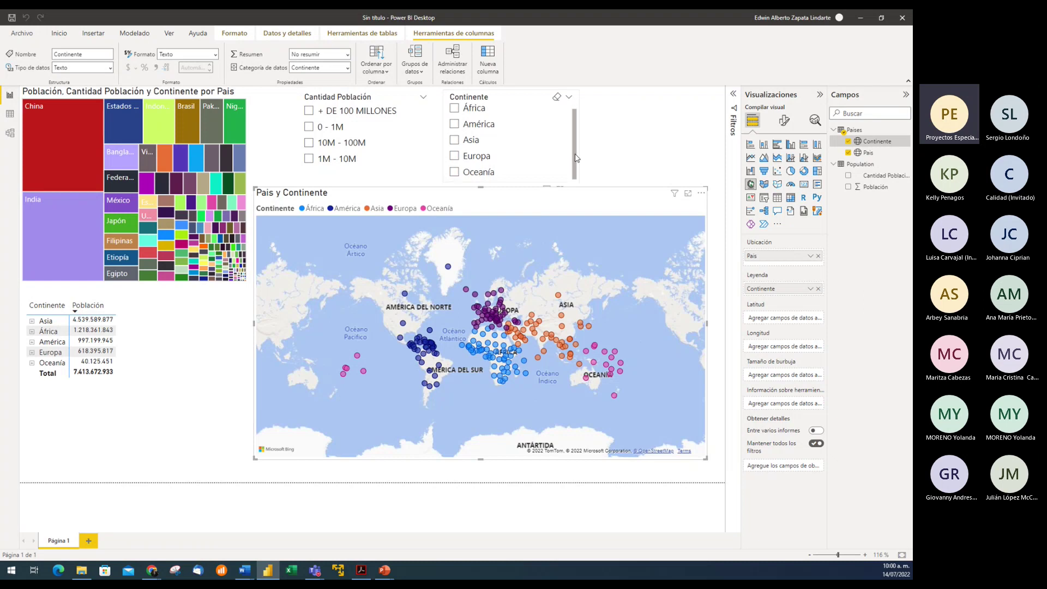
left_click(457, 177)
left_click(456, 173)
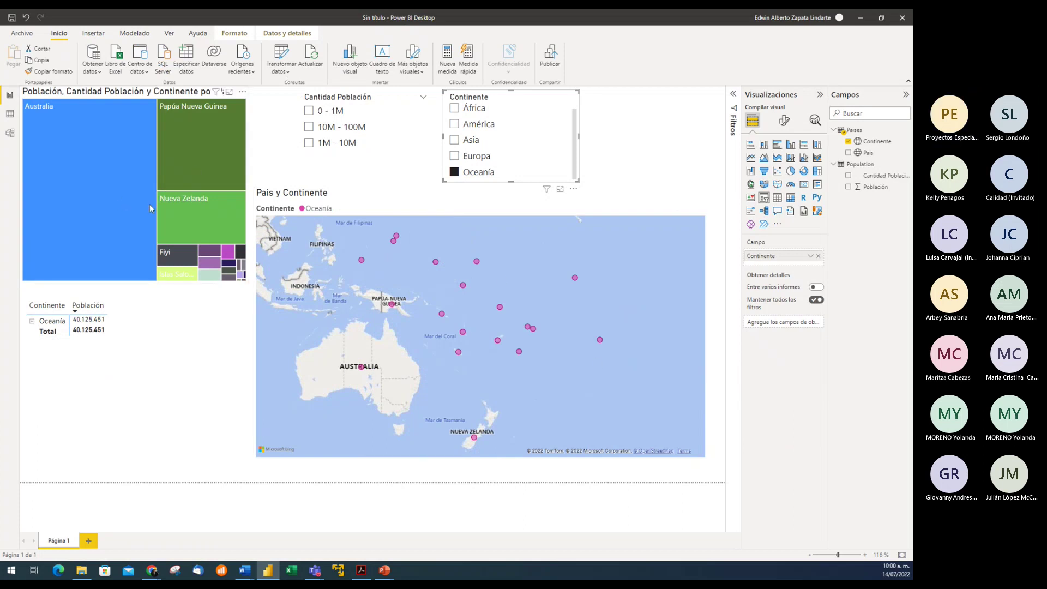
left_click(456, 173)
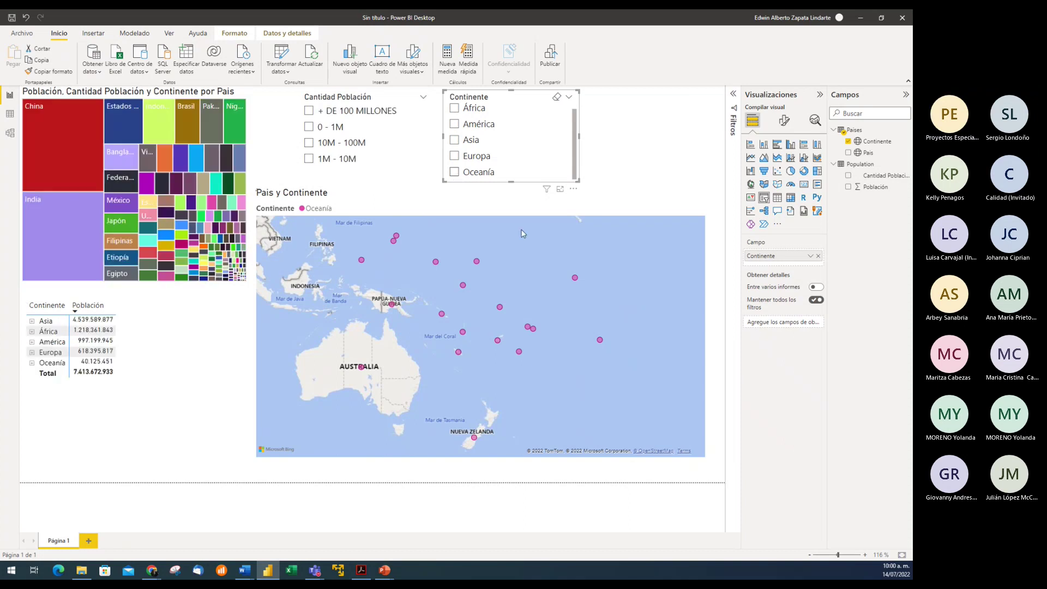
- Filter the report to América, examine the mapped countries around the Caribbean and northern South America, and clear the filter
left_click(454, 127)
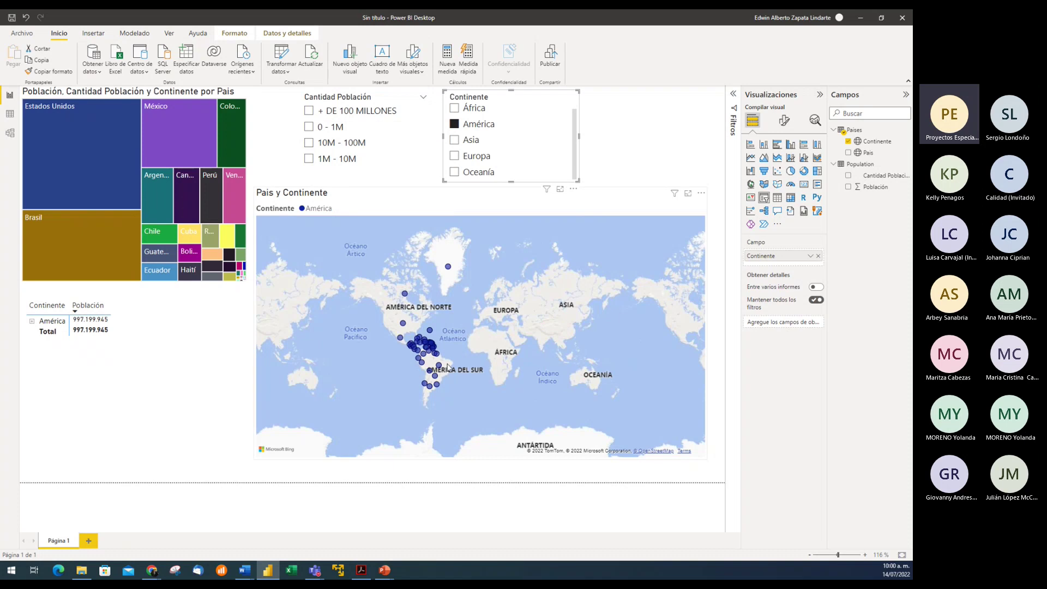
left_click(529, 209)
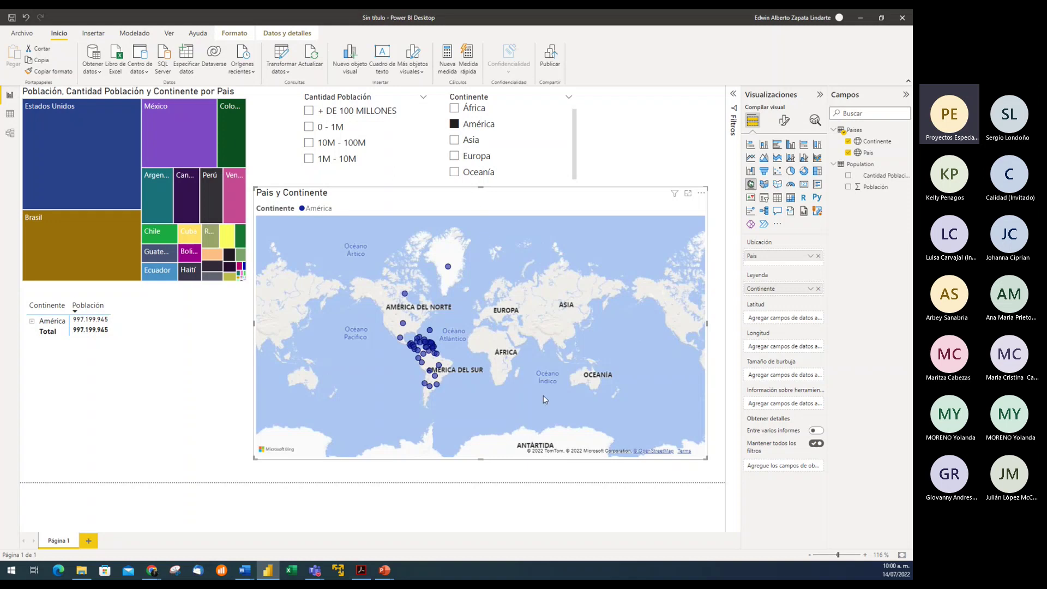
scroll(522, 405, "up", 3)
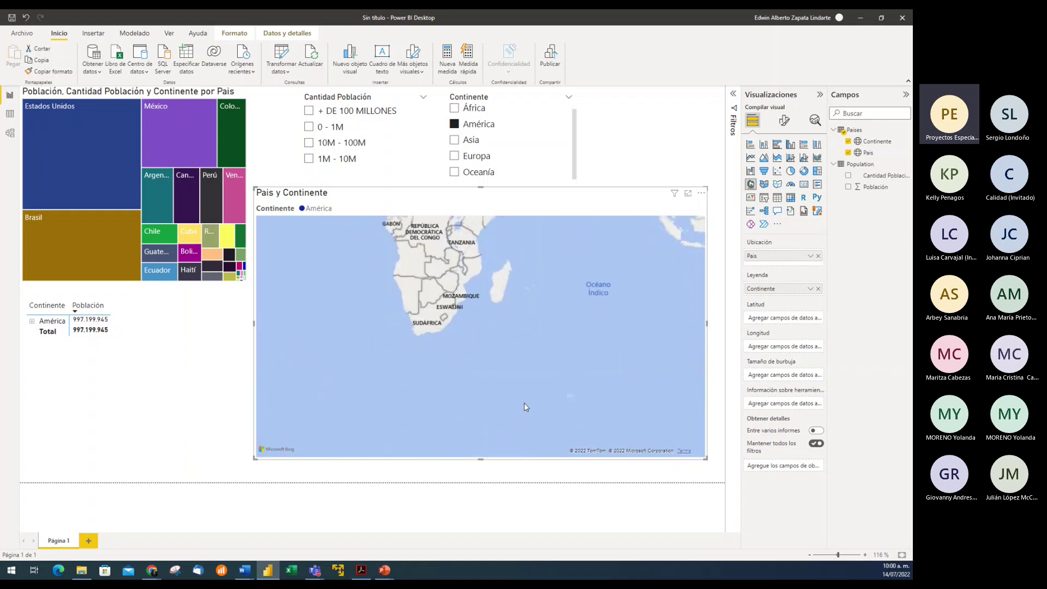
left_click_drag(425, 325, 525, 388)
scroll(525, 388, "up", 2)
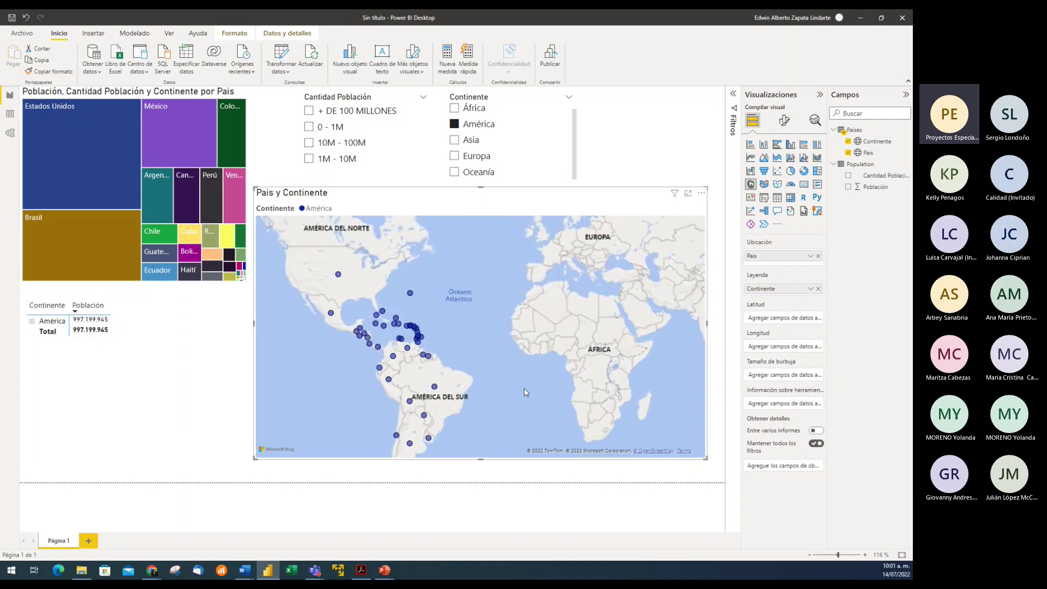
left_click_drag(436, 342, 561, 377)
scroll(470, 351, "up", 2)
scroll(561, 377, "up", 2)
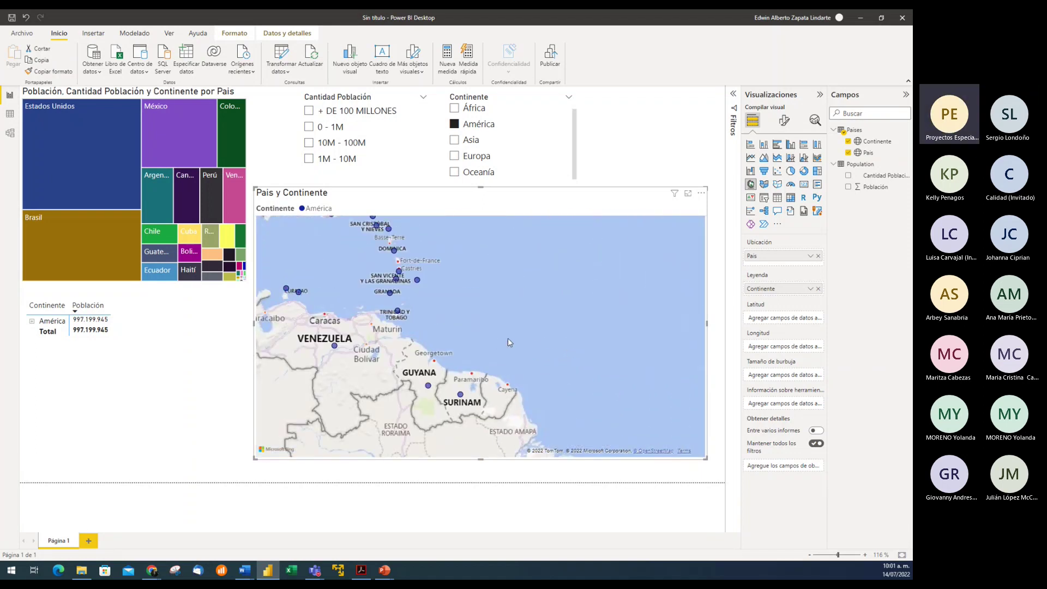
left_click_drag(509, 338, 575, 362)
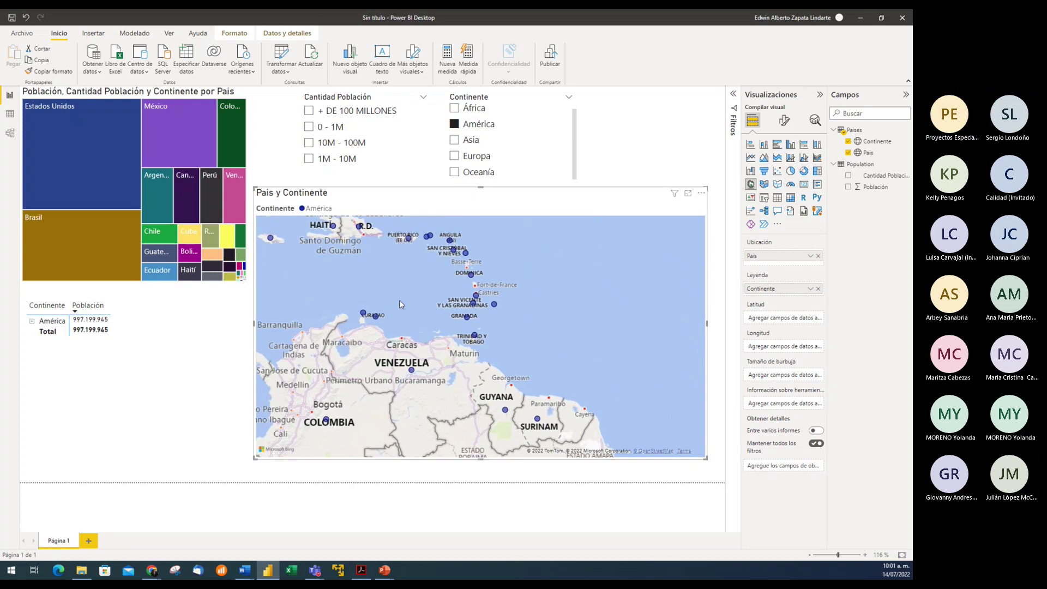
left_click_drag(400, 300, 484, 336)
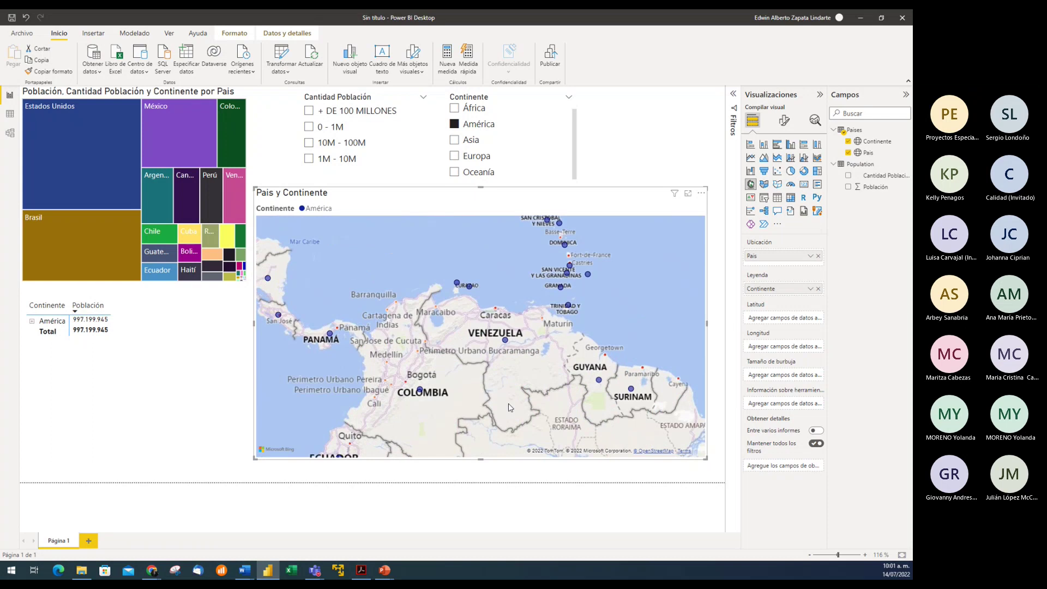
left_click_drag(568, 447, 487, 333)
left_click_drag(609, 324, 503, 371)
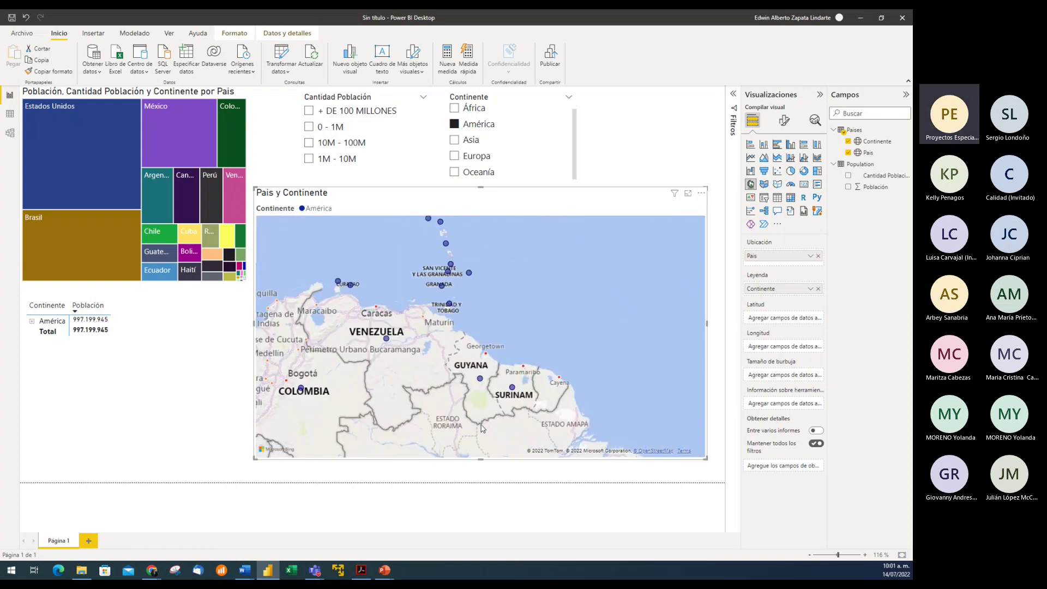
scroll(503, 371, "down", 1)
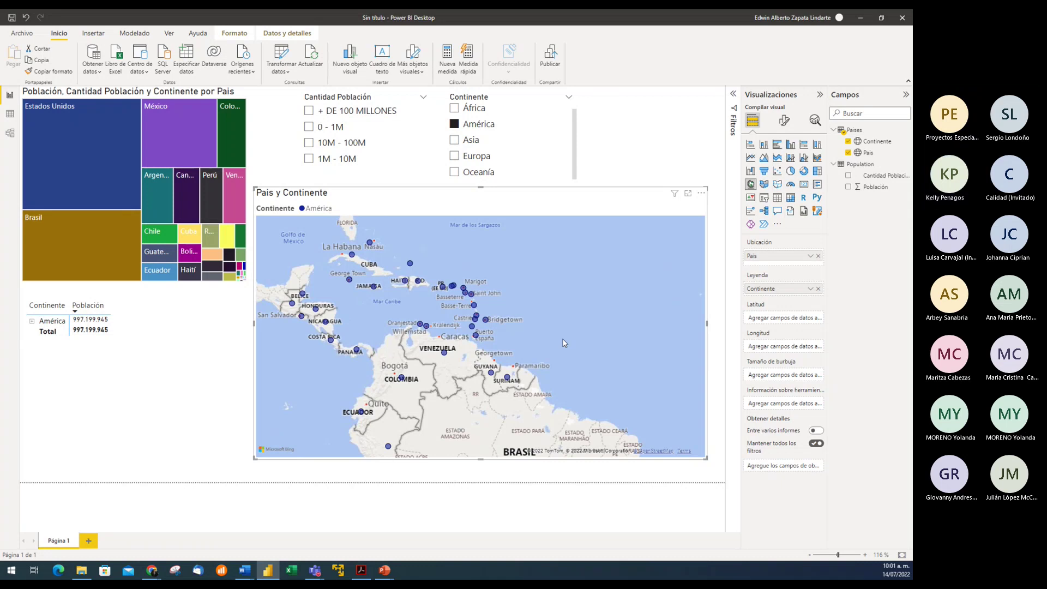
scroll(568, 334, "down", 2)
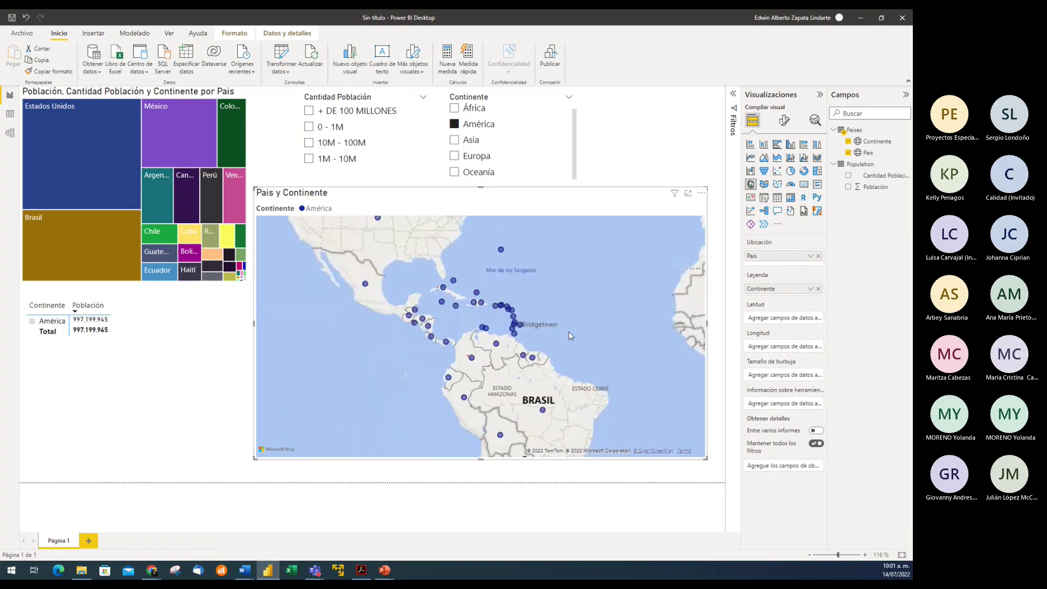
left_click(476, 131)
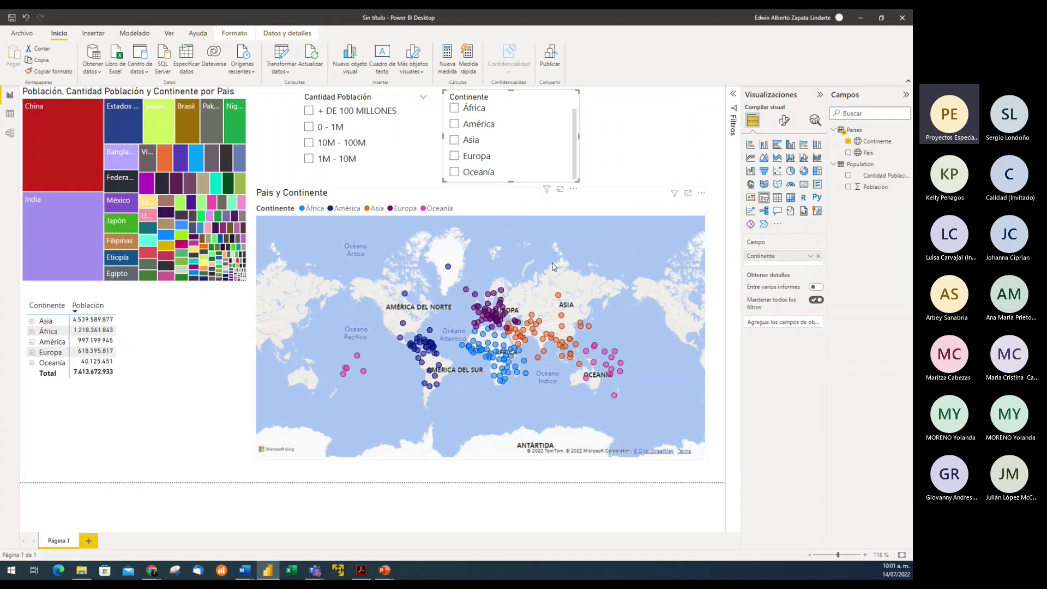
- Add the Cantidad Población and Población fields to the map's tooltip information and check the tooltips on the Asian countries
left_click(503, 206)
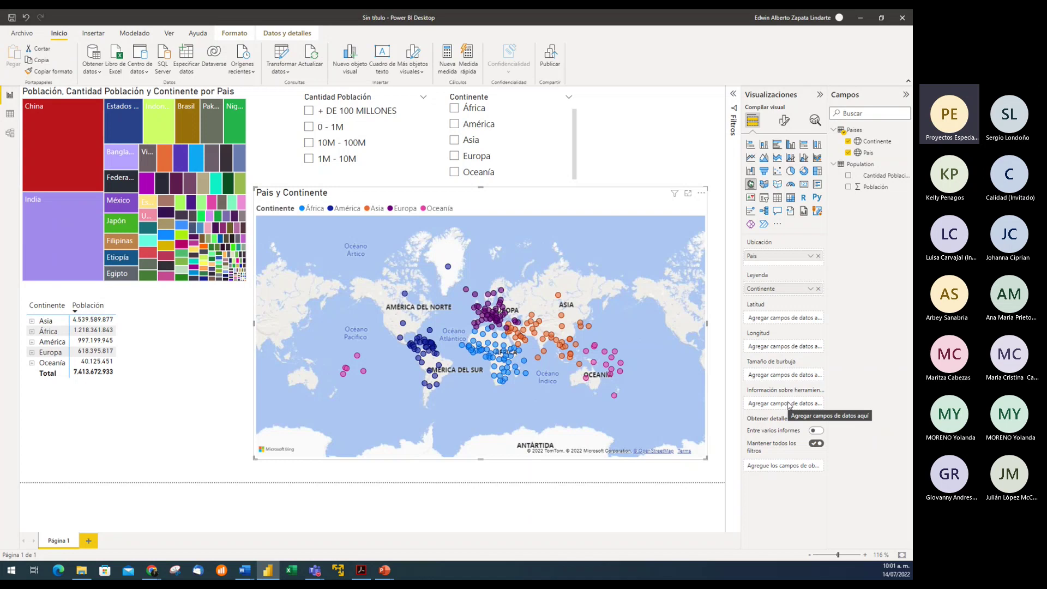
mouse_move(366, 376)
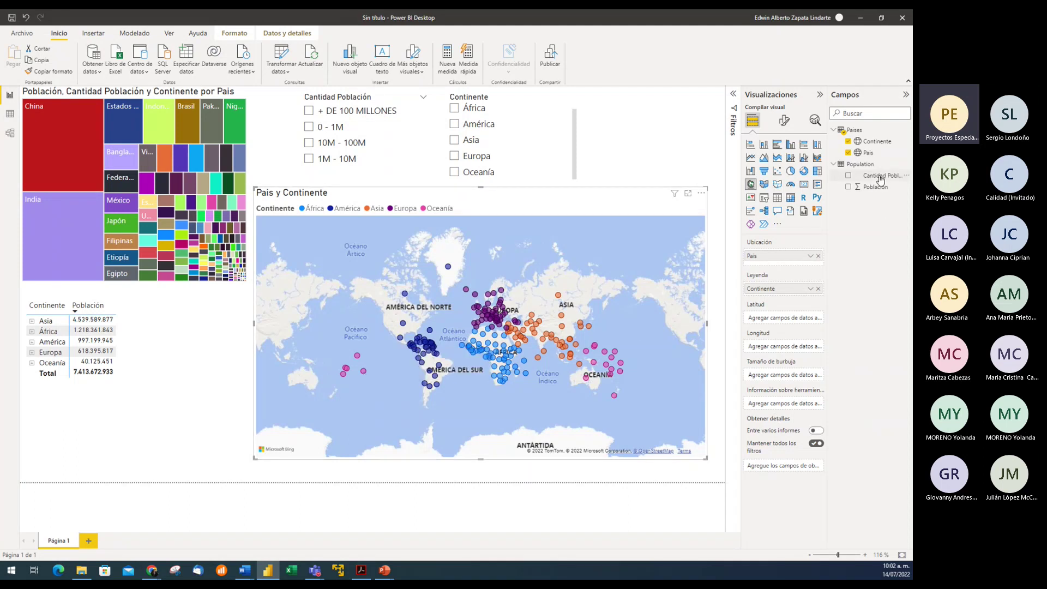
left_click_drag(880, 178, 795, 405)
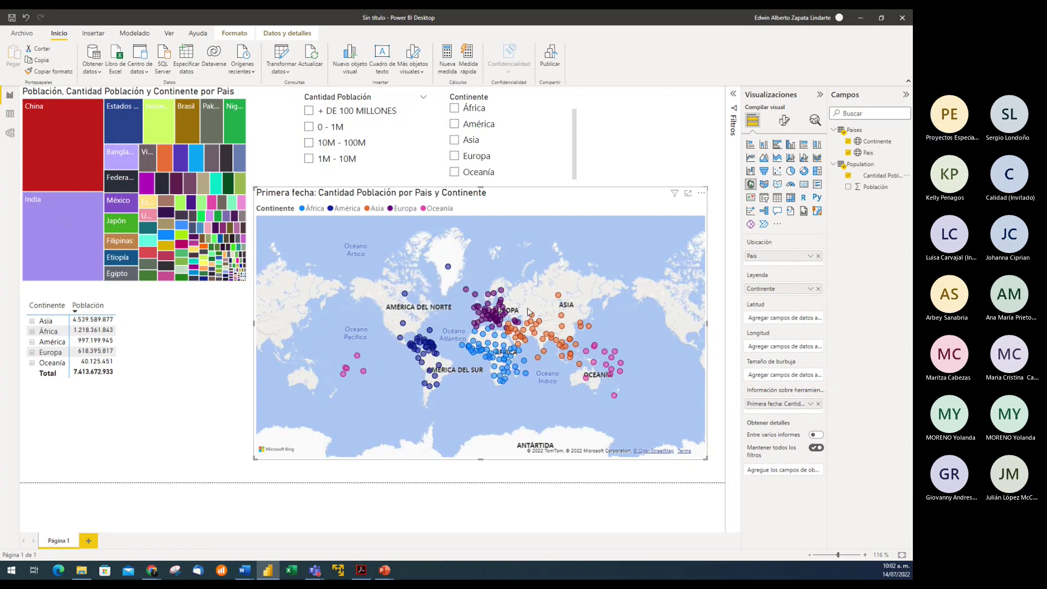
mouse_move(561, 300)
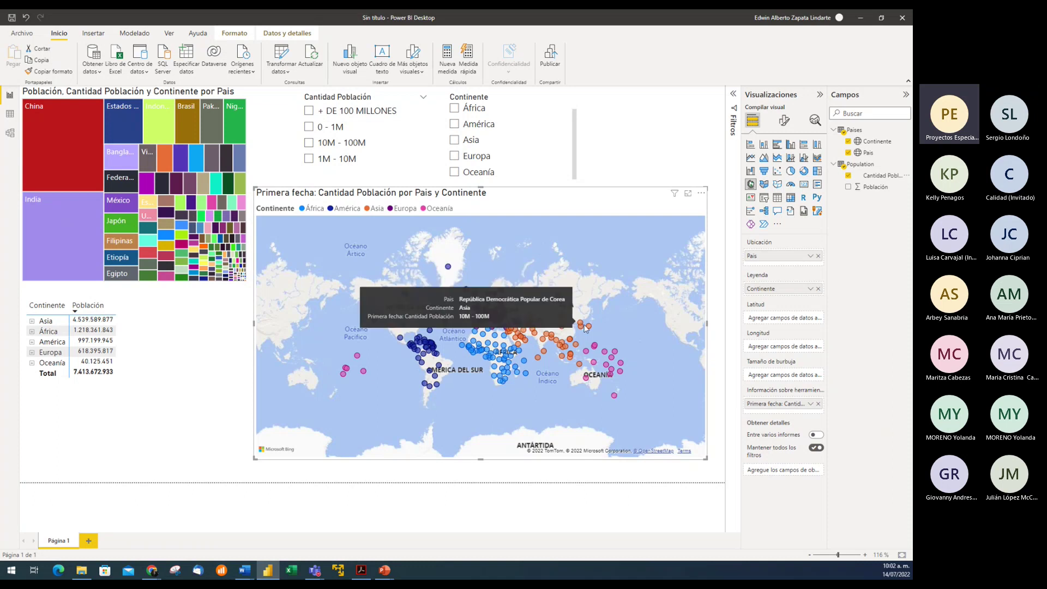
mouse_move(562, 318)
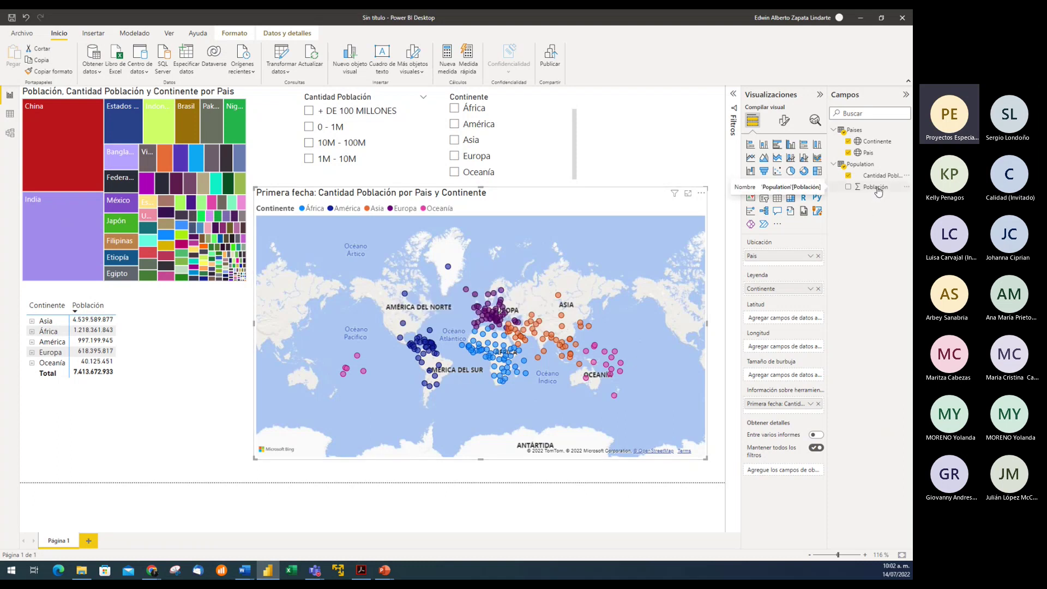
left_click_drag(876, 193, 796, 408)
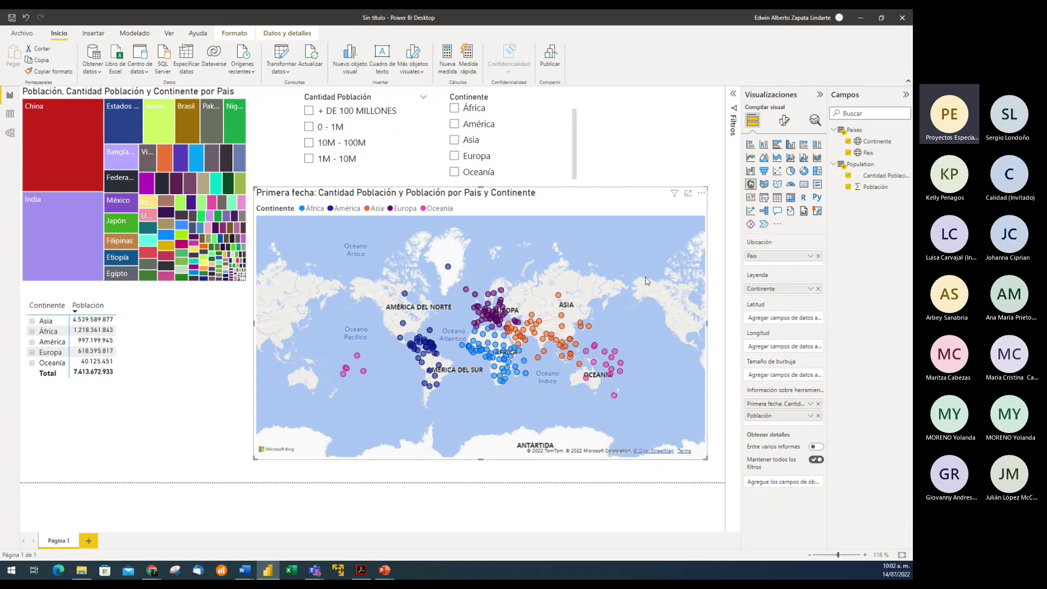
- Set the map style to Aéreo and examine the aerial imagery around East Africa
left_click_drag(646, 281, 584, 349)
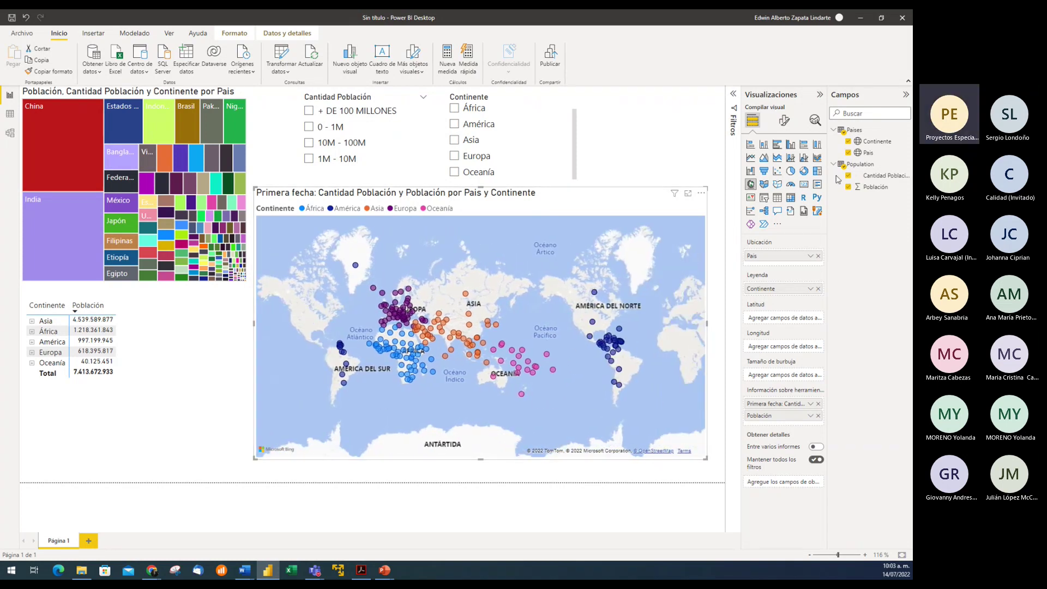
left_click(786, 122)
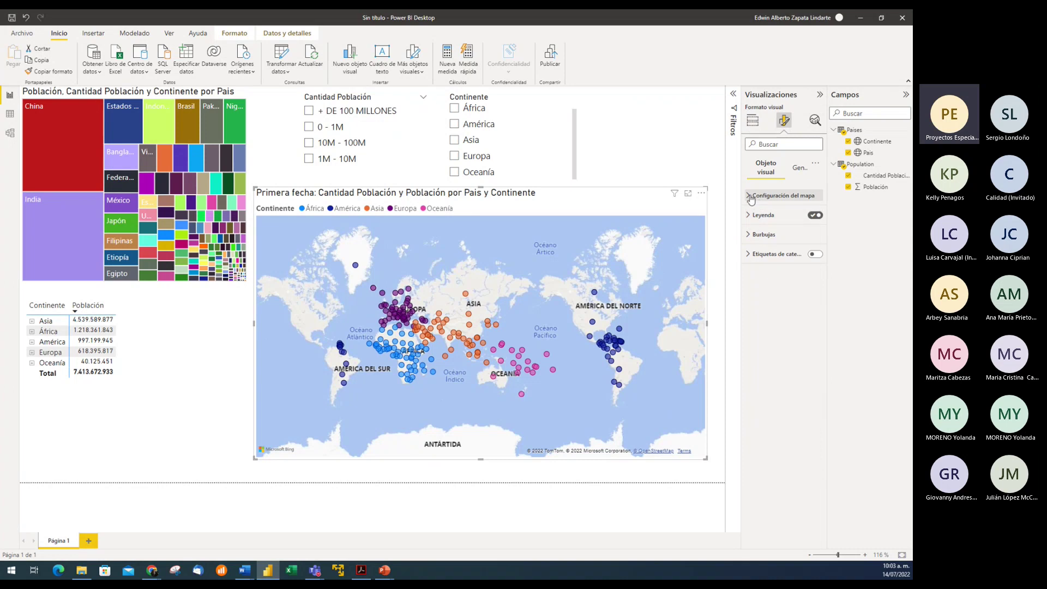
left_click(750, 196)
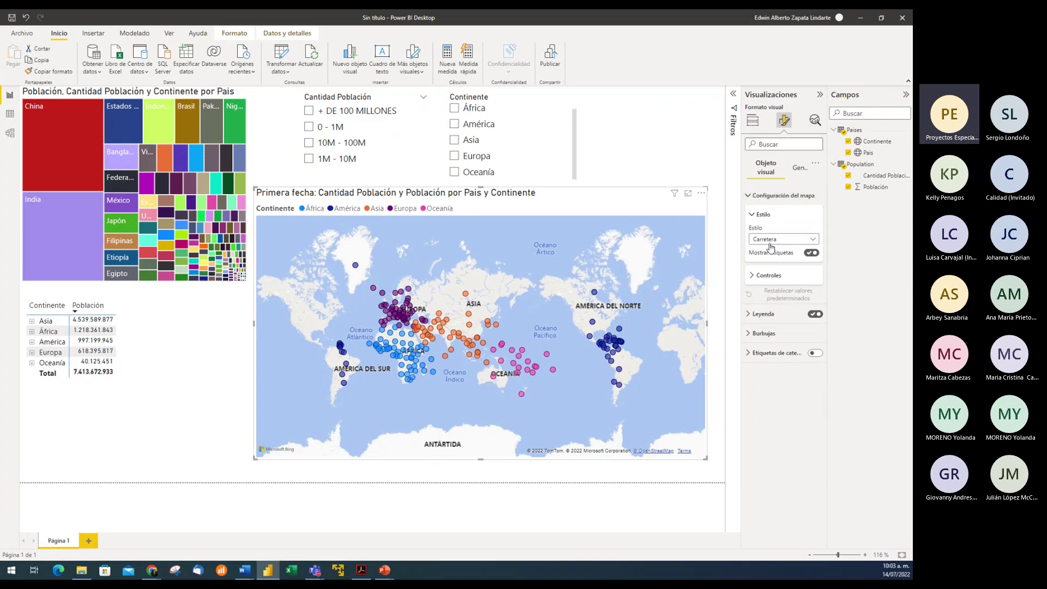
left_click(813, 242)
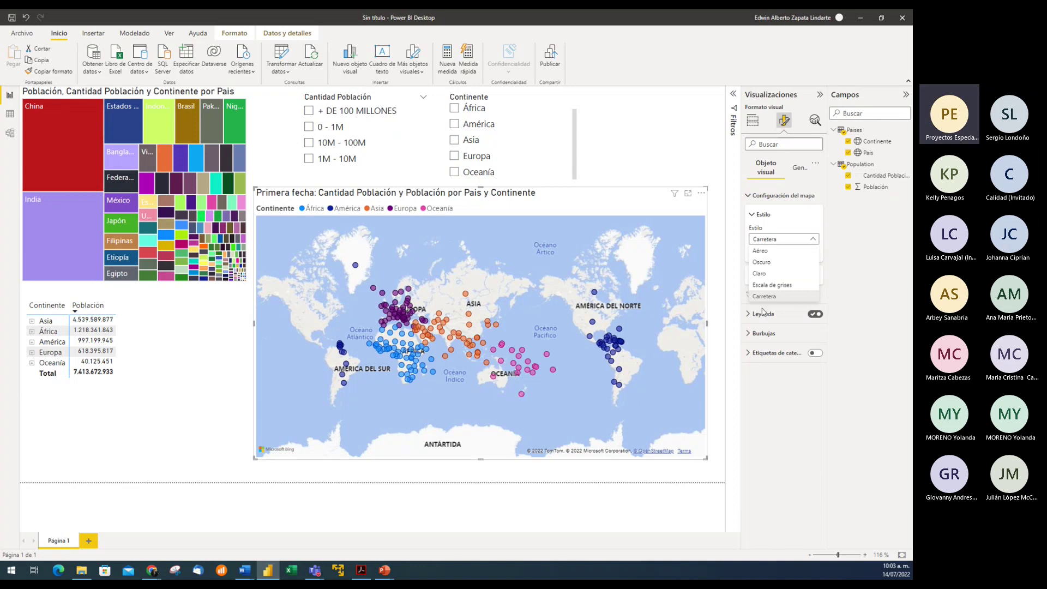
left_click(778, 252)
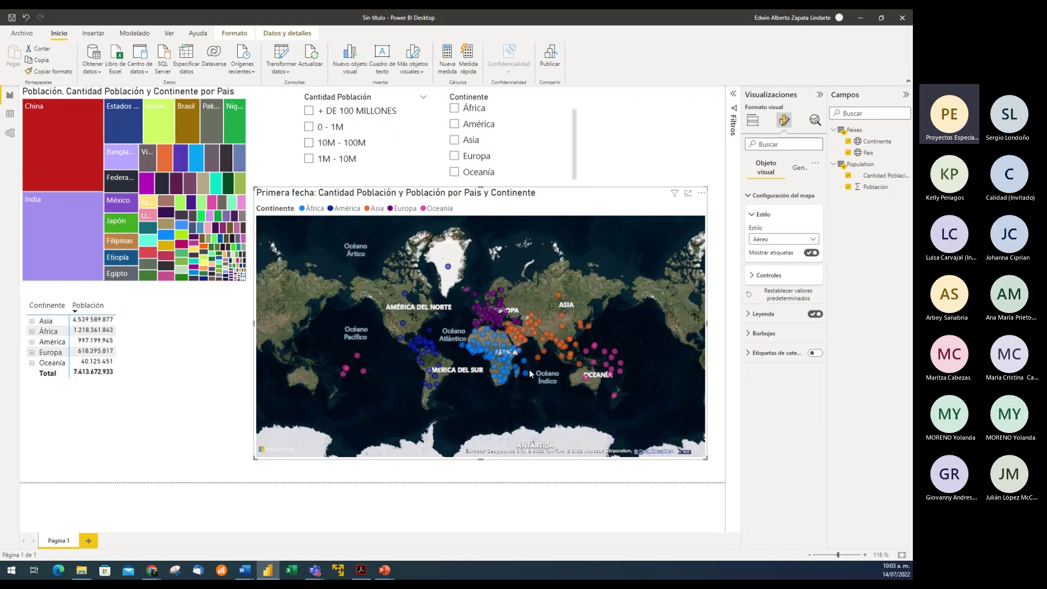
scroll(529, 369, "up", 4)
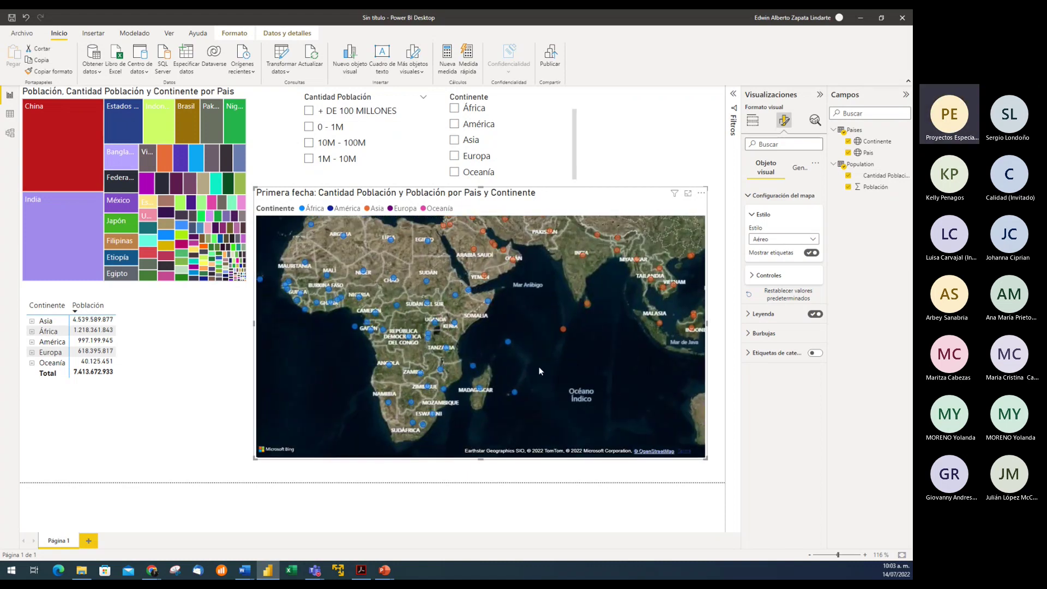
scroll(539, 367, "up", 3)
scroll(540, 390, "up", 1)
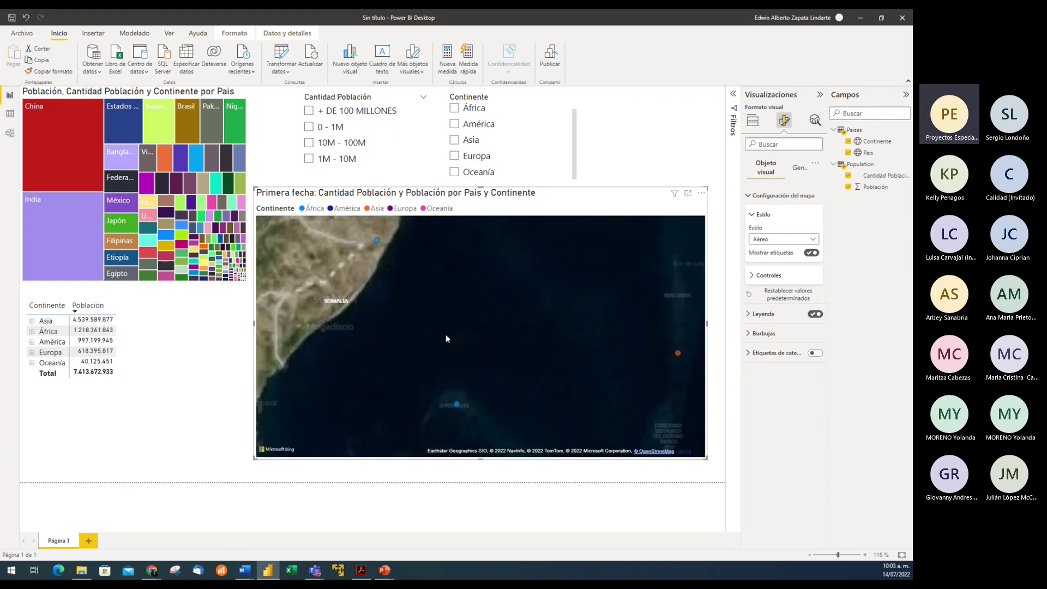
left_click_drag(446, 335, 584, 394)
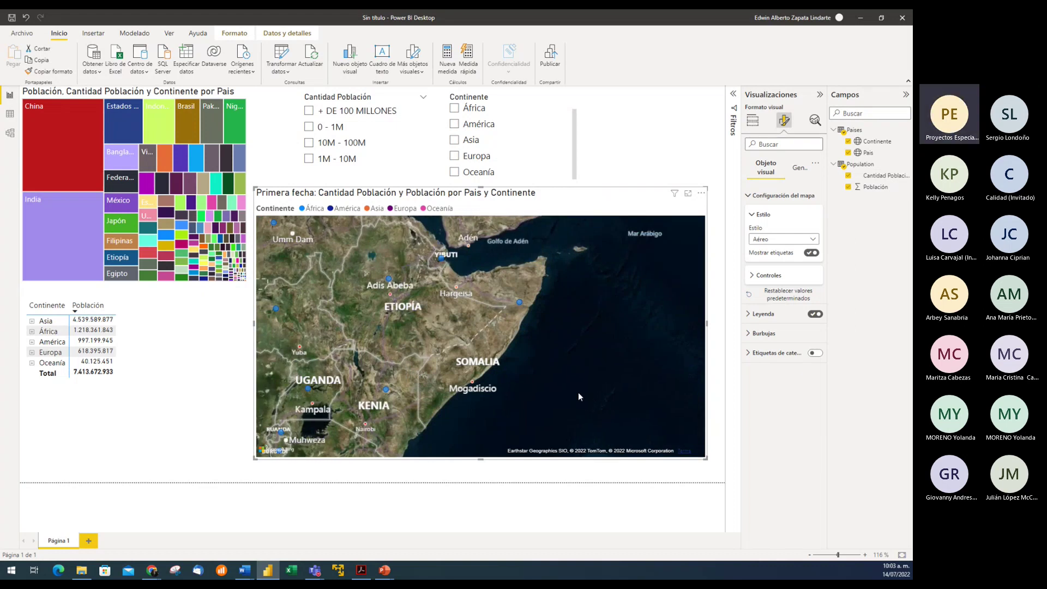
left_click_drag(571, 354, 633, 389)
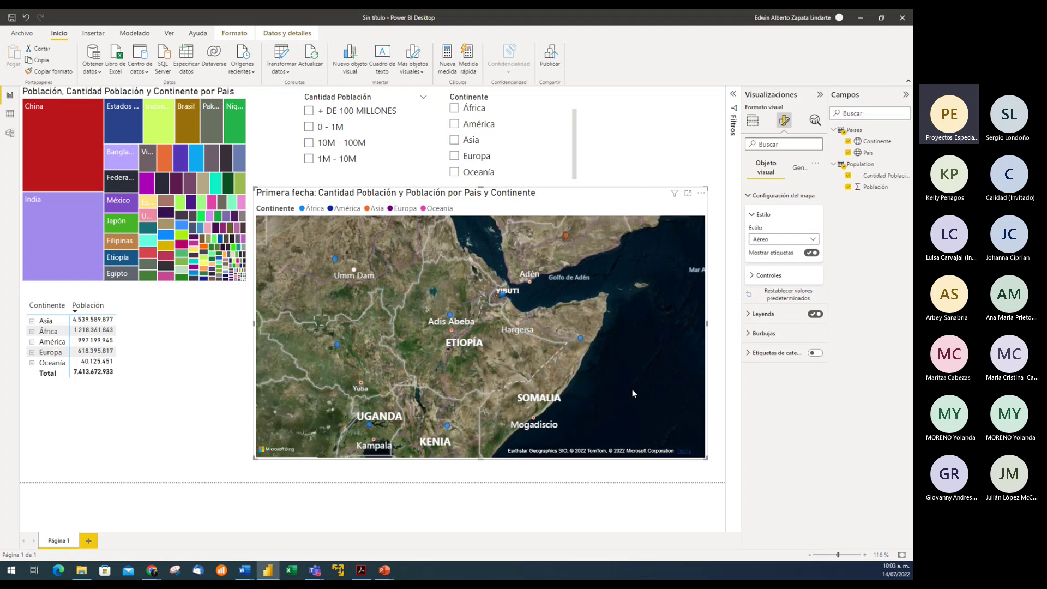
left_click_drag(489, 351, 588, 396)
- Try the Oscuro map style, and set the map's style to Escala de grises
left_click(796, 241)
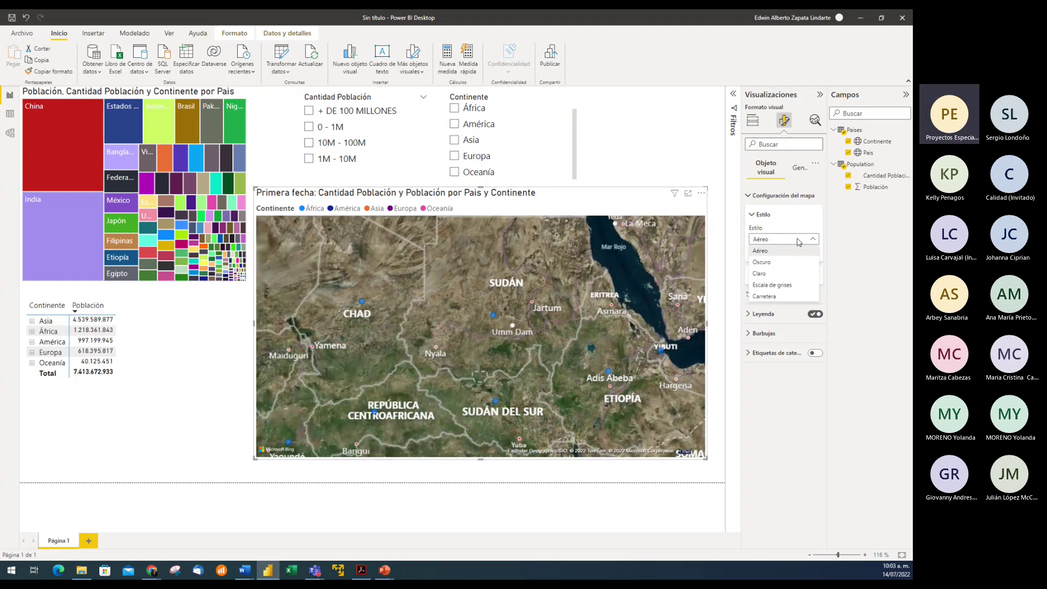
left_click(778, 262)
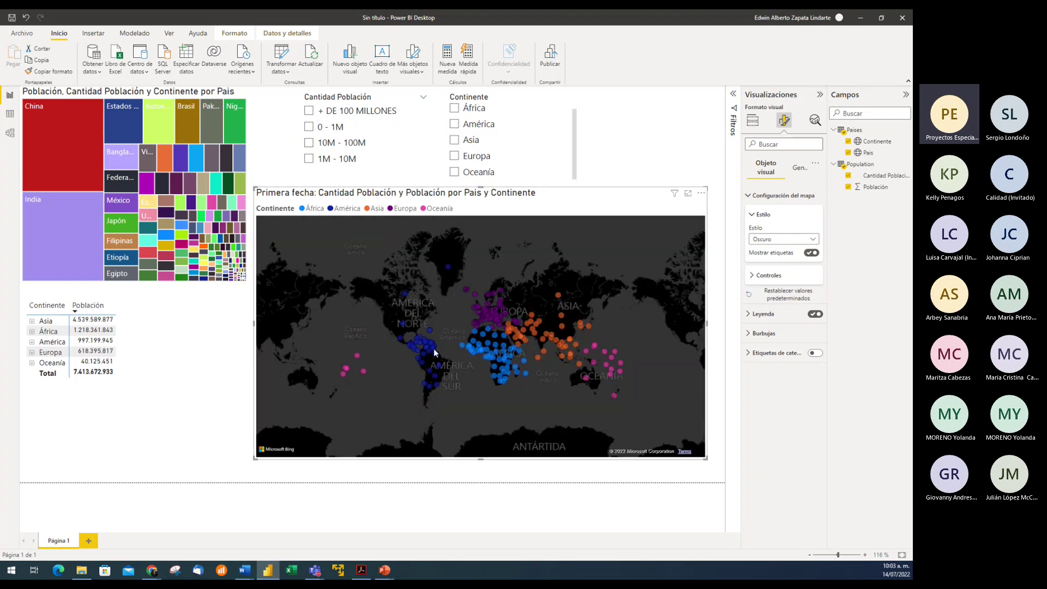
left_click(786, 239)
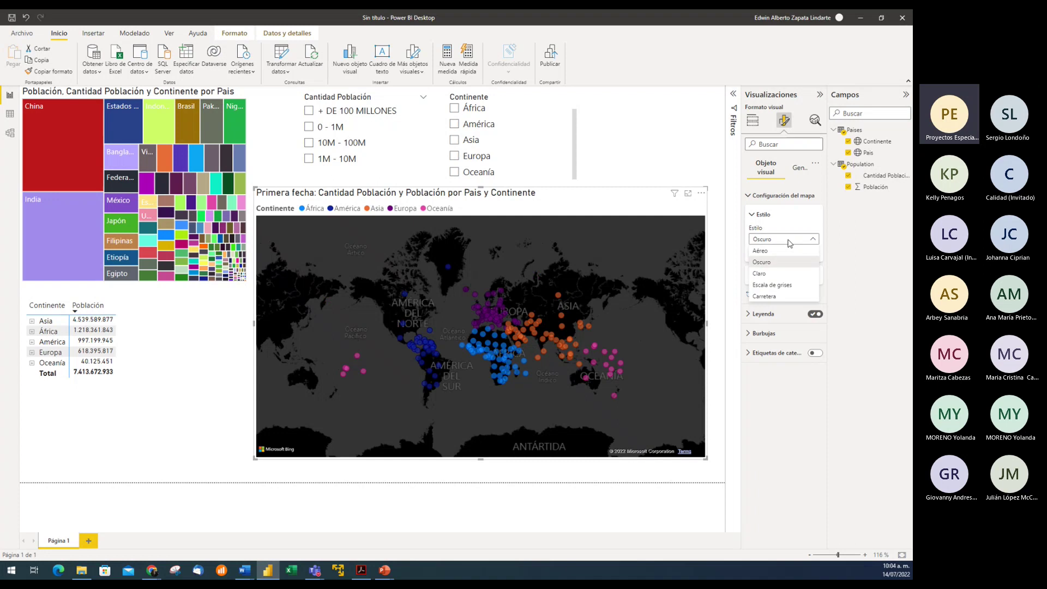
left_click(777, 273)
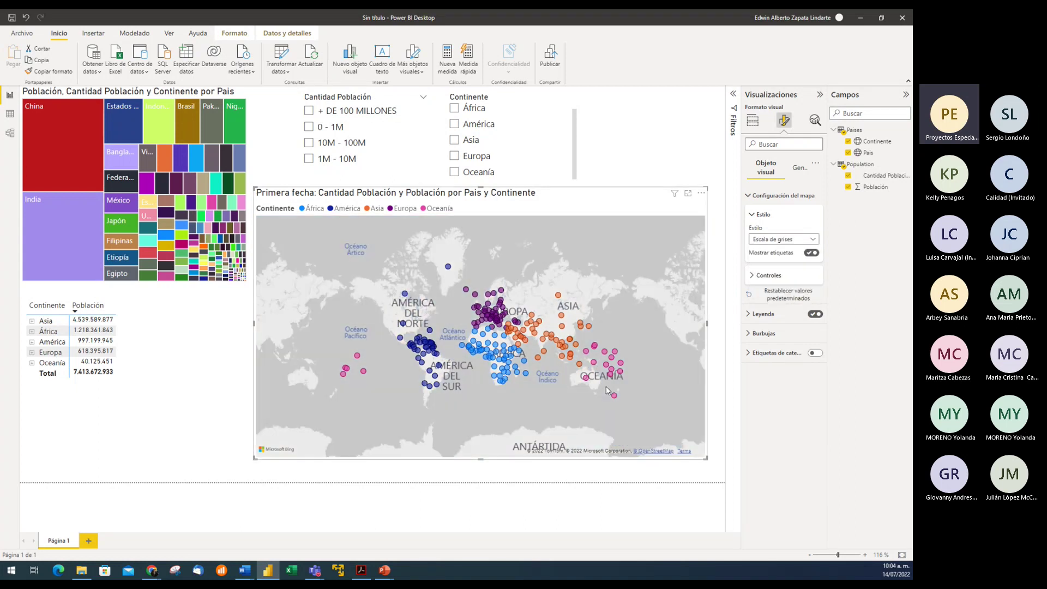
- Compare the map with its place labels hidden and shown, examining the labelled area around China, and leave the labels on
left_click(810, 254)
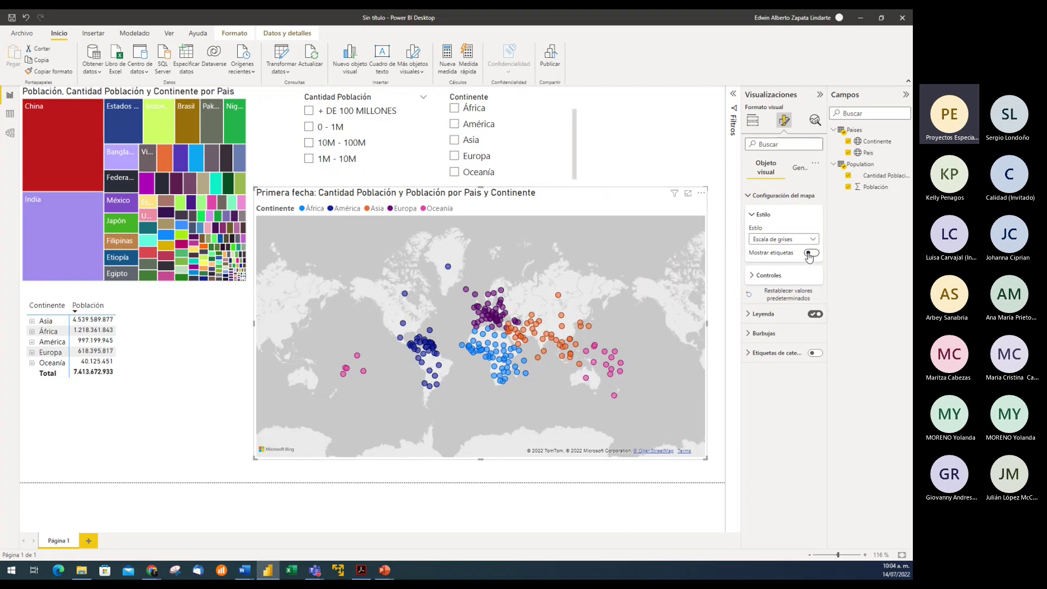
left_click(810, 254)
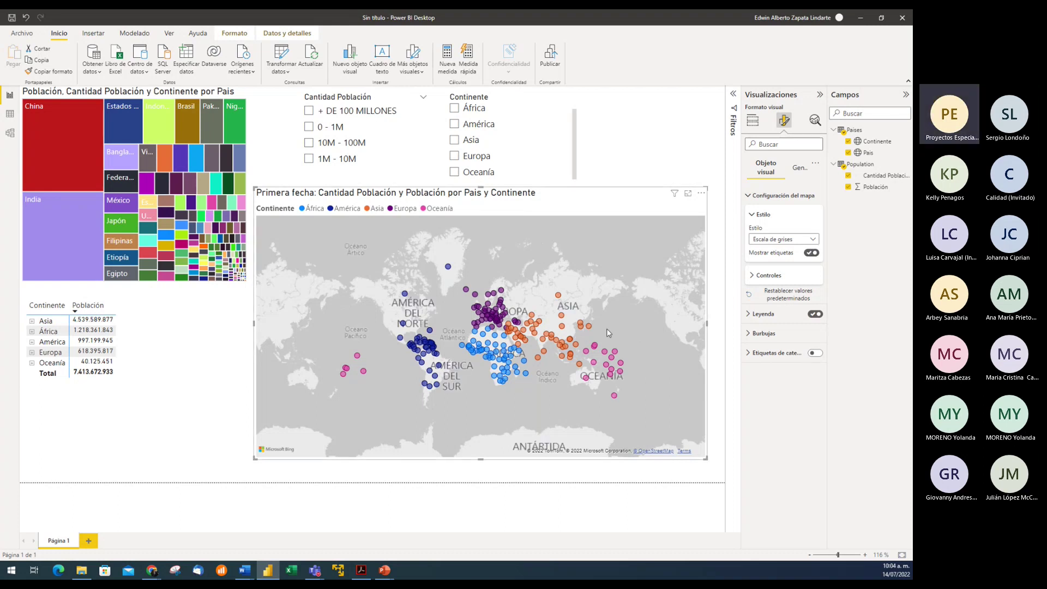
scroll(613, 332, "up", 2)
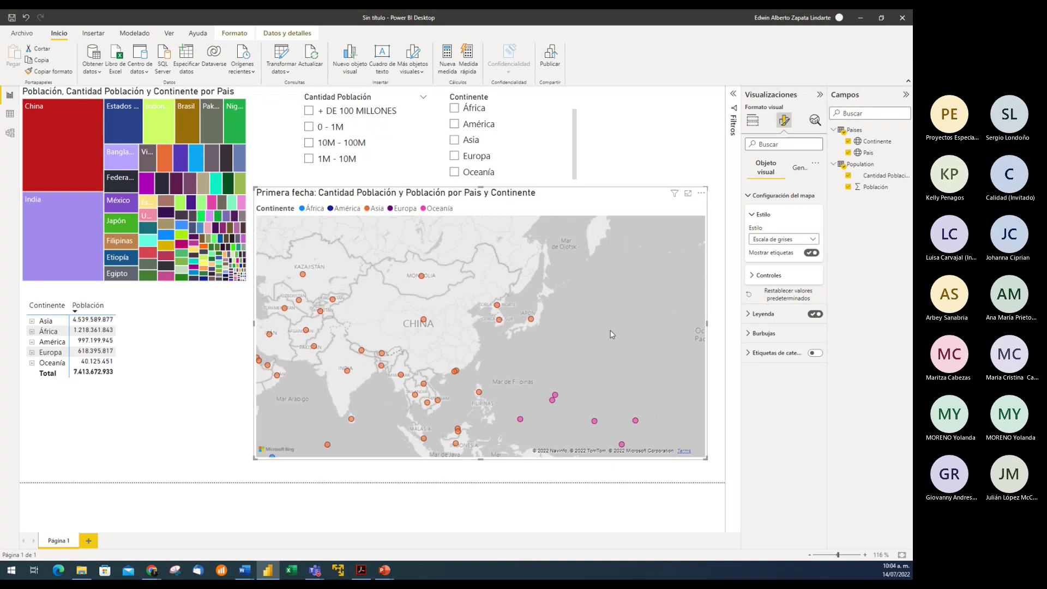
left_click_drag(613, 332, 672, 356)
scroll(507, 343, "up", 2)
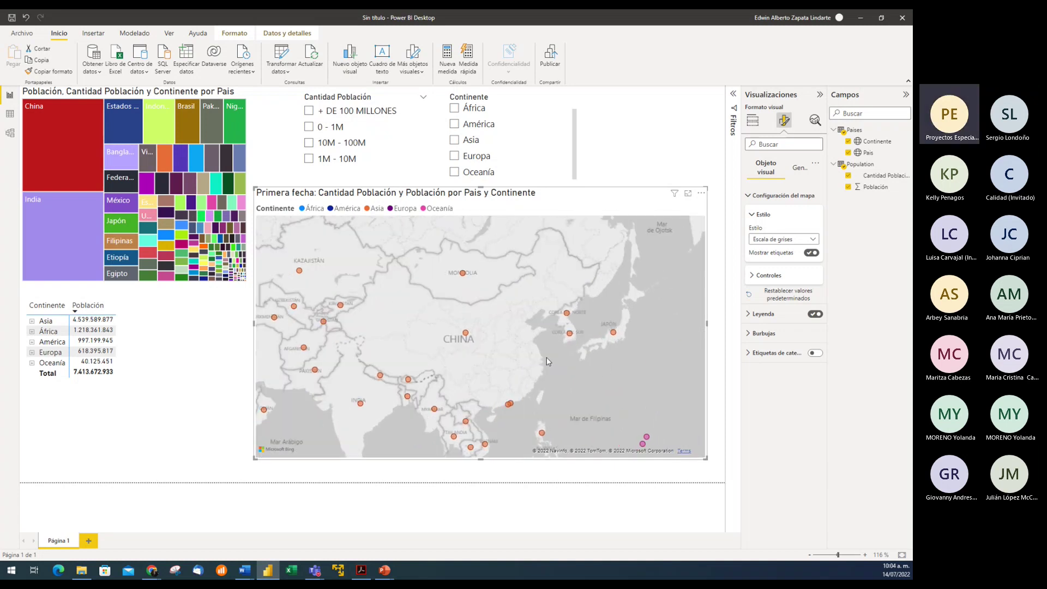
scroll(507, 343, "up", 1)
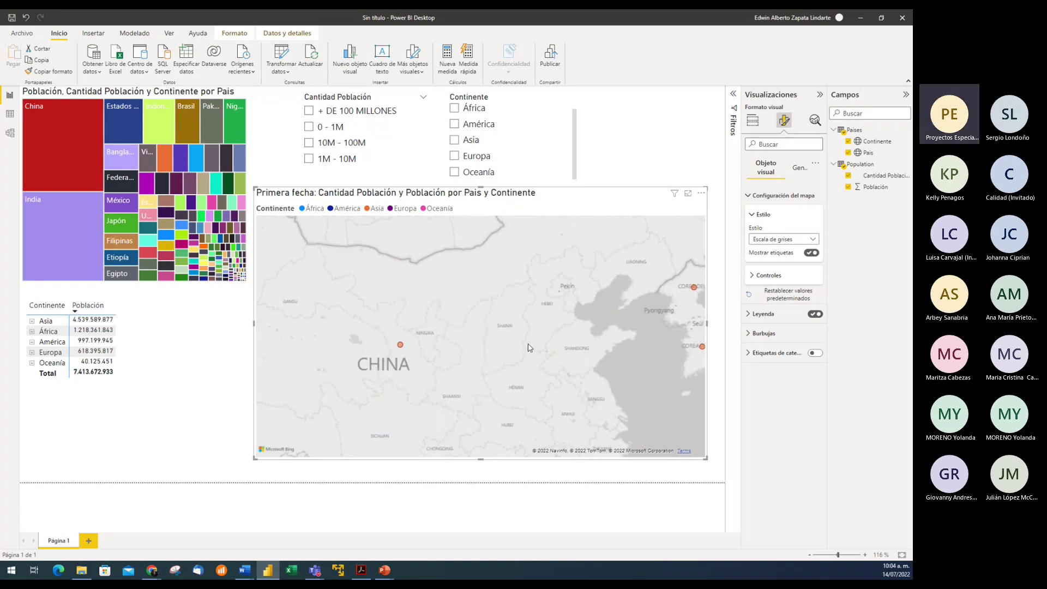
left_click(810, 254)
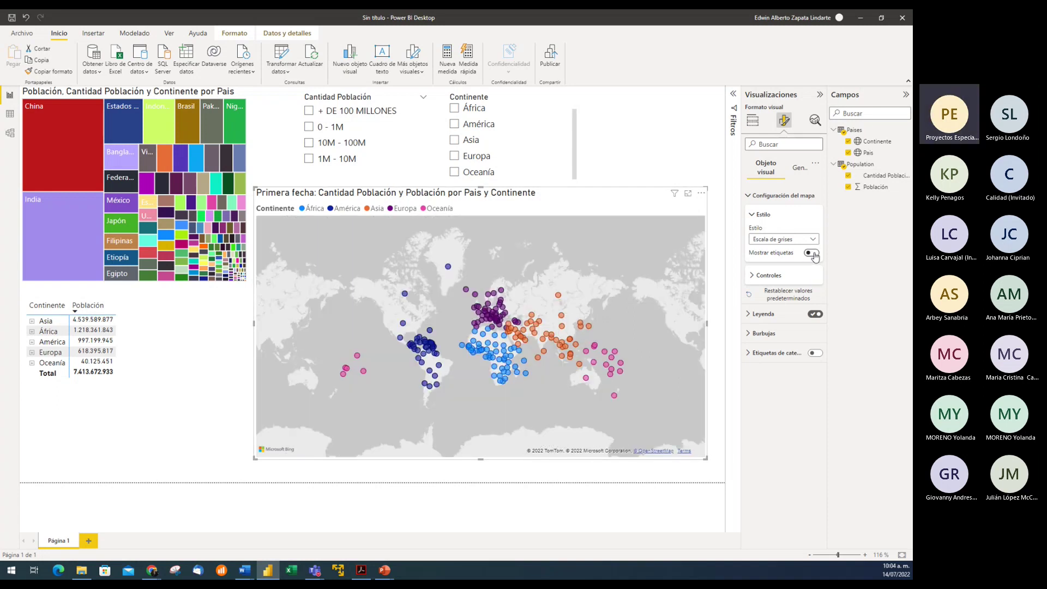
left_click(811, 253)
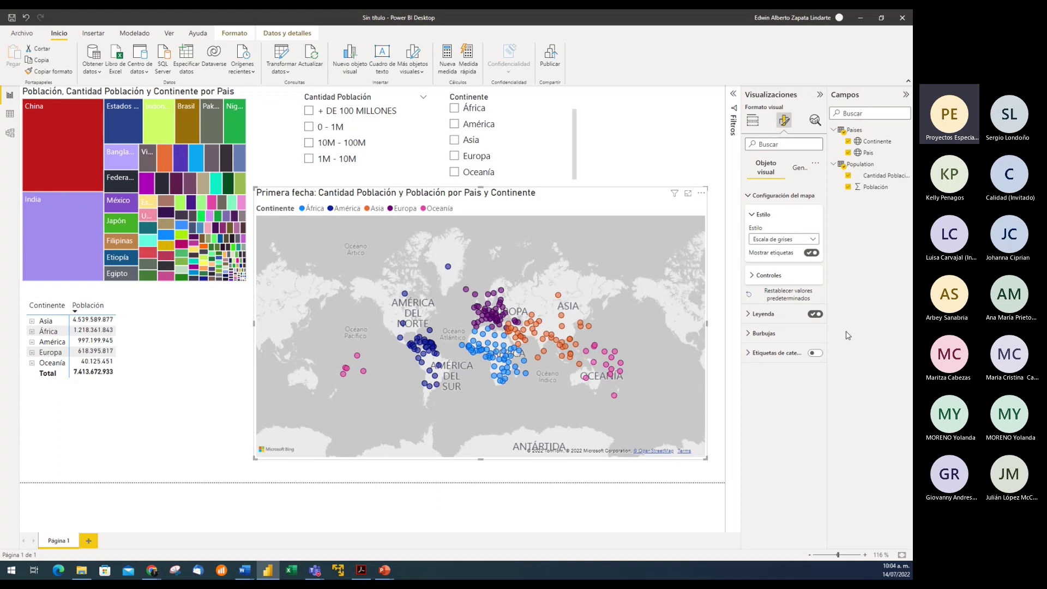
- Hide the map legend and show it again, and review the legend and bubble formatting options
left_click(758, 320)
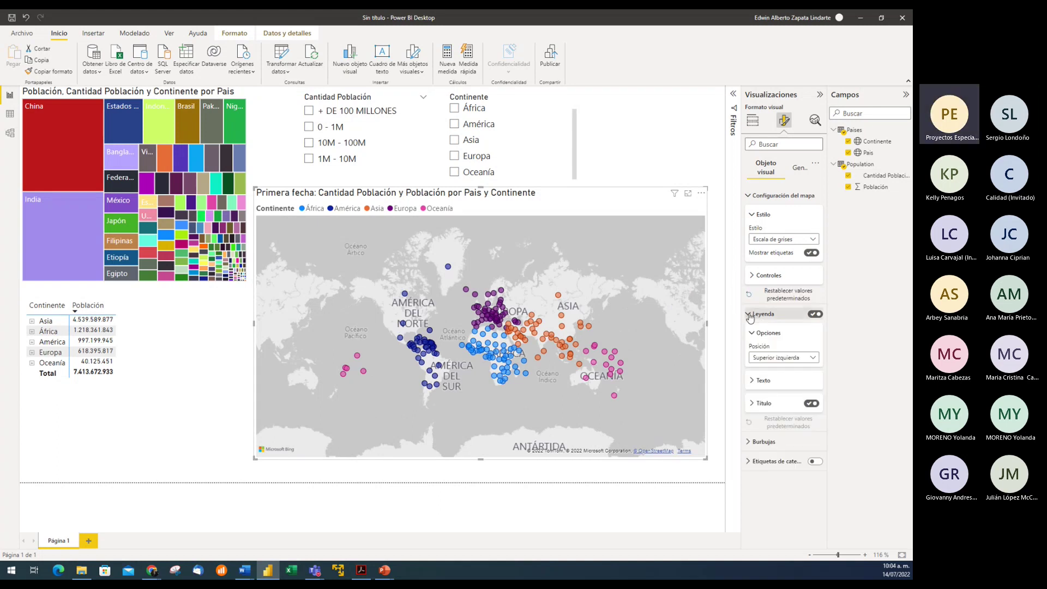
left_click(814, 315)
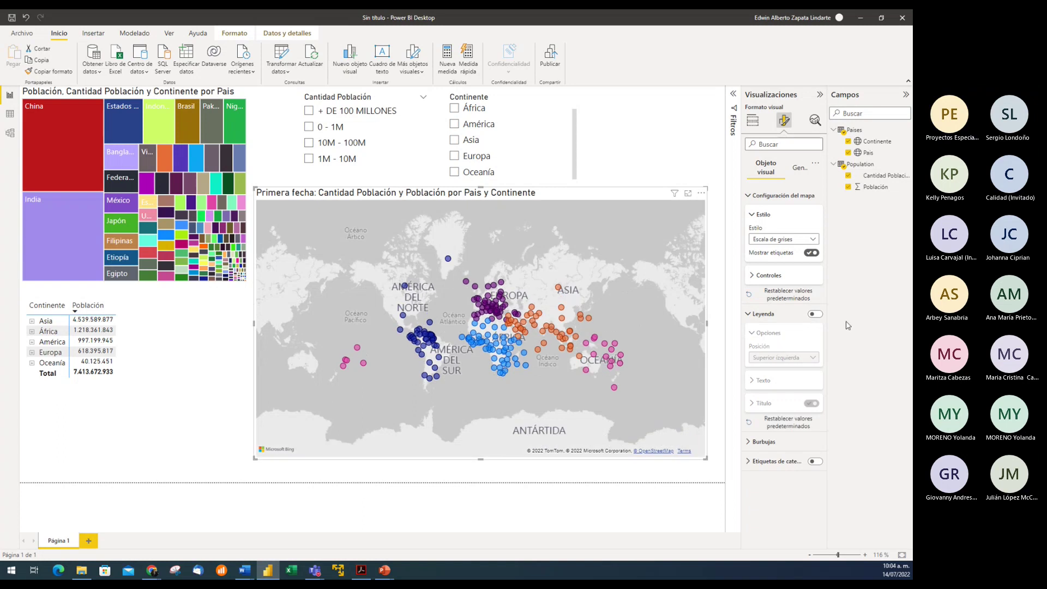
left_click(816, 315)
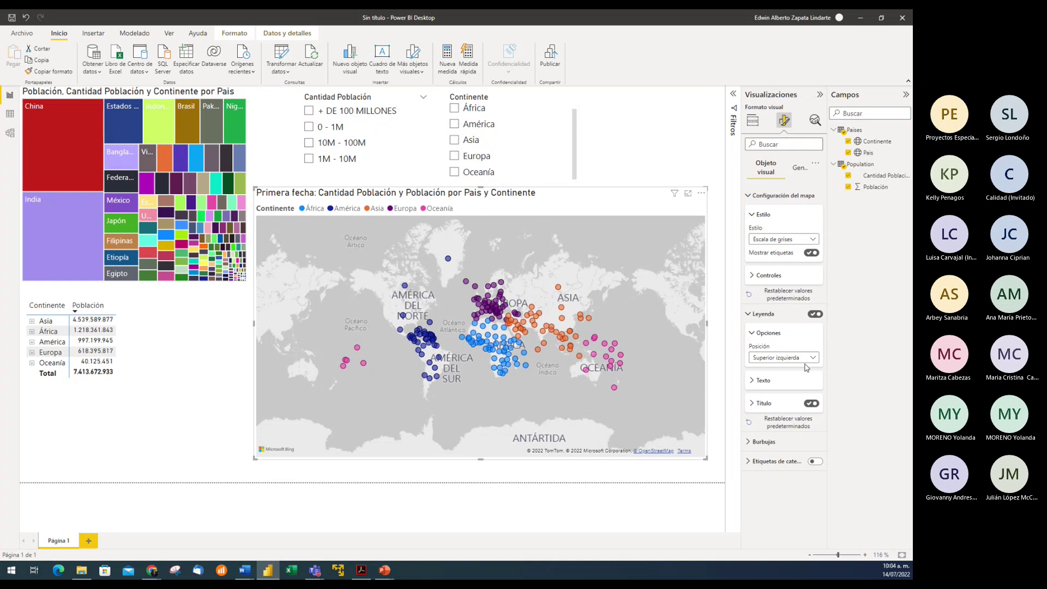
left_click(749, 317)
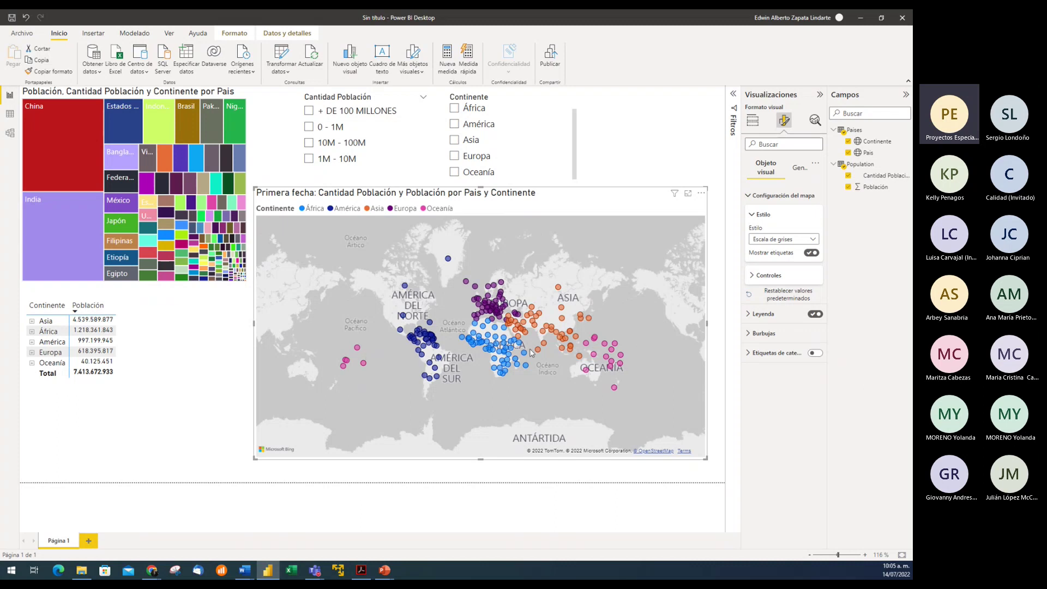
left_click(747, 339)
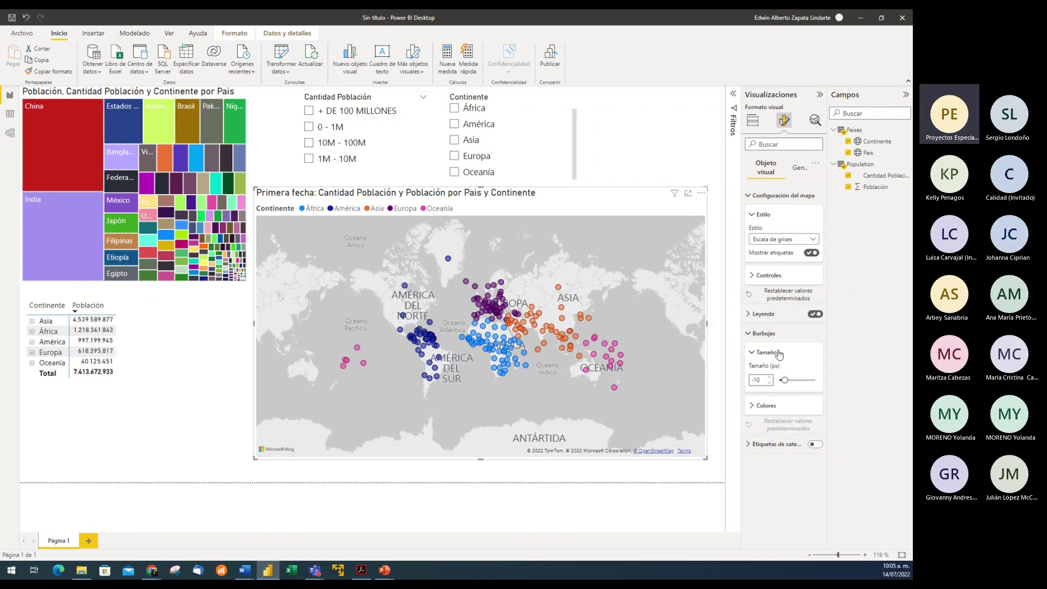
left_click(749, 334)
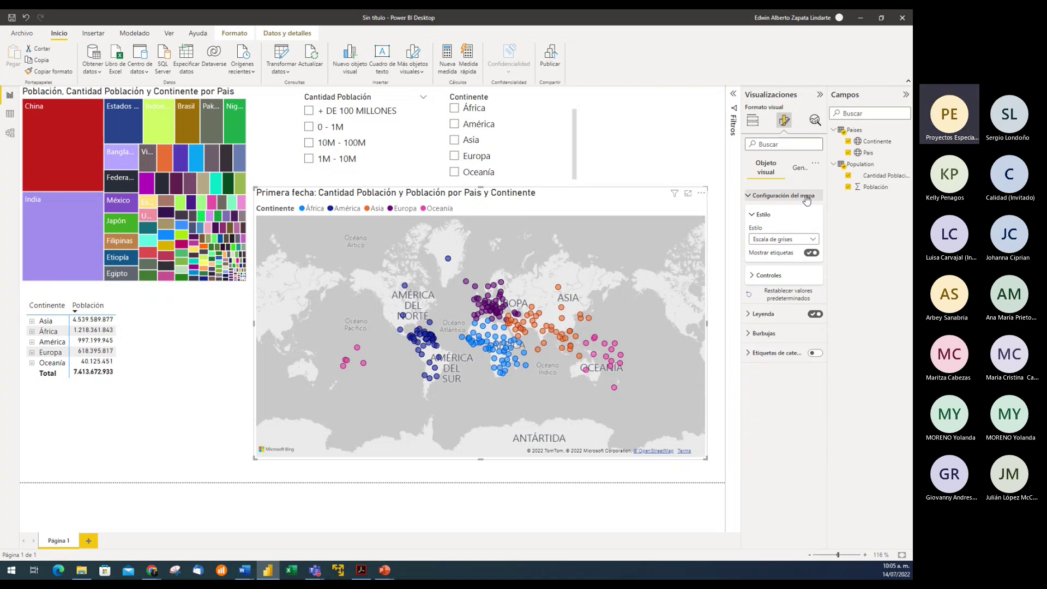
- Size the map bubbles by the Población field and check the bubbles and tooltips of several countries
left_click(753, 122)
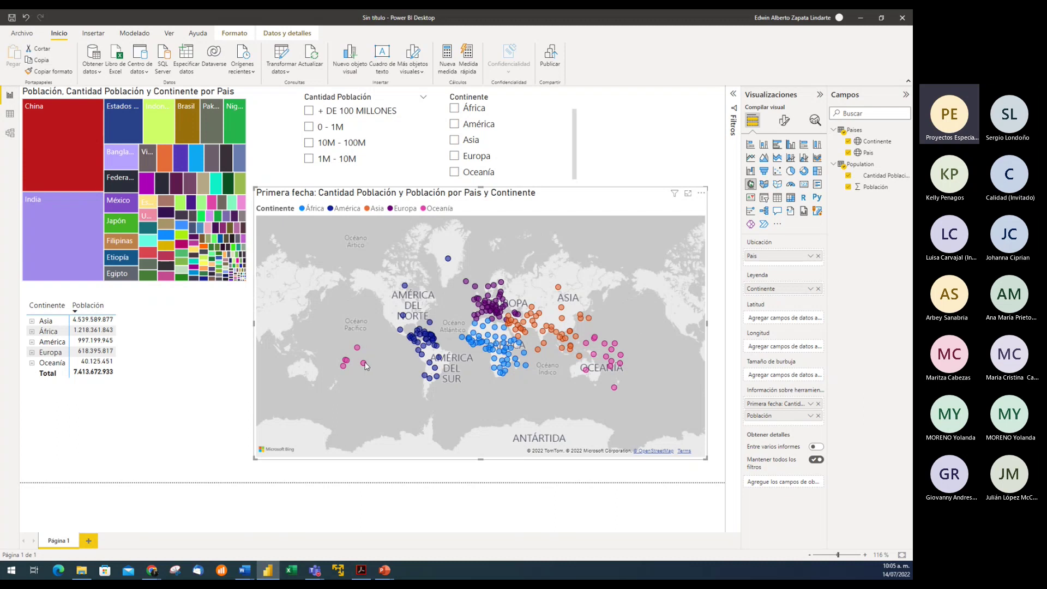
mouse_move(364, 363)
left_click_drag(875, 187, 802, 376)
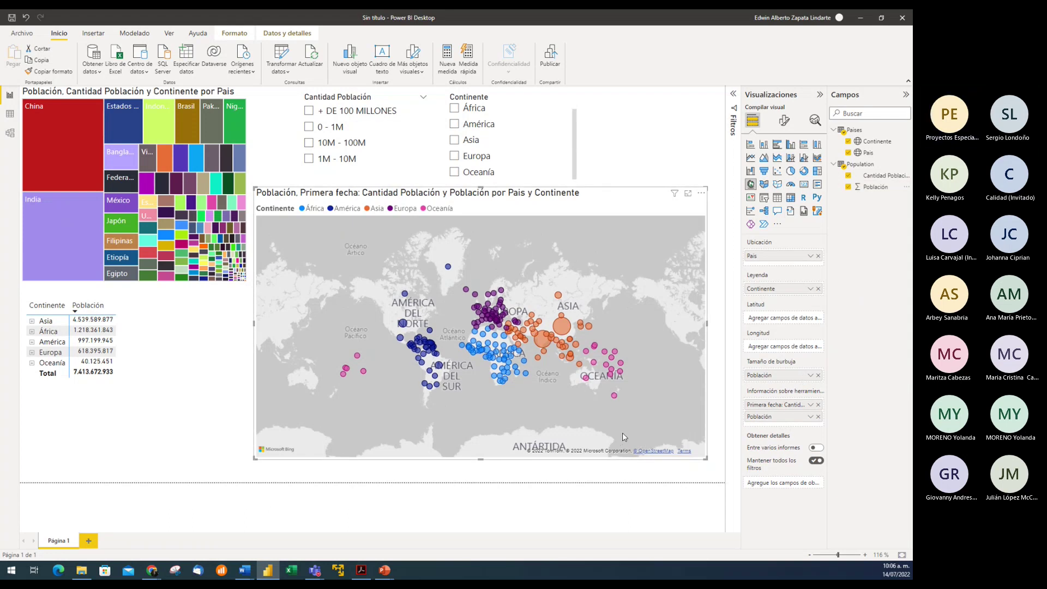
mouse_move(565, 334)
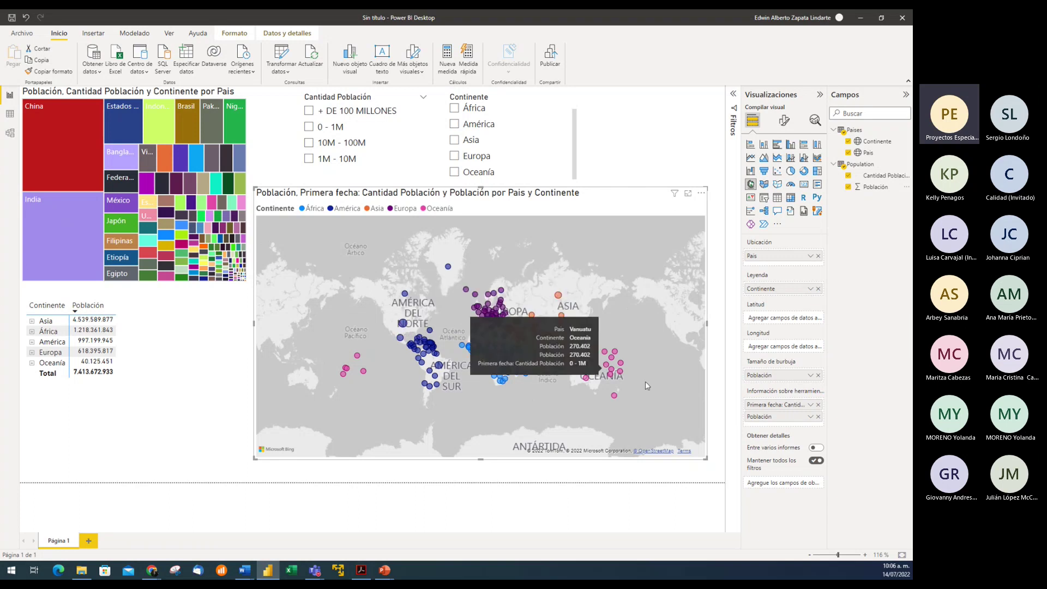
scroll(570, 404, "up", 2)
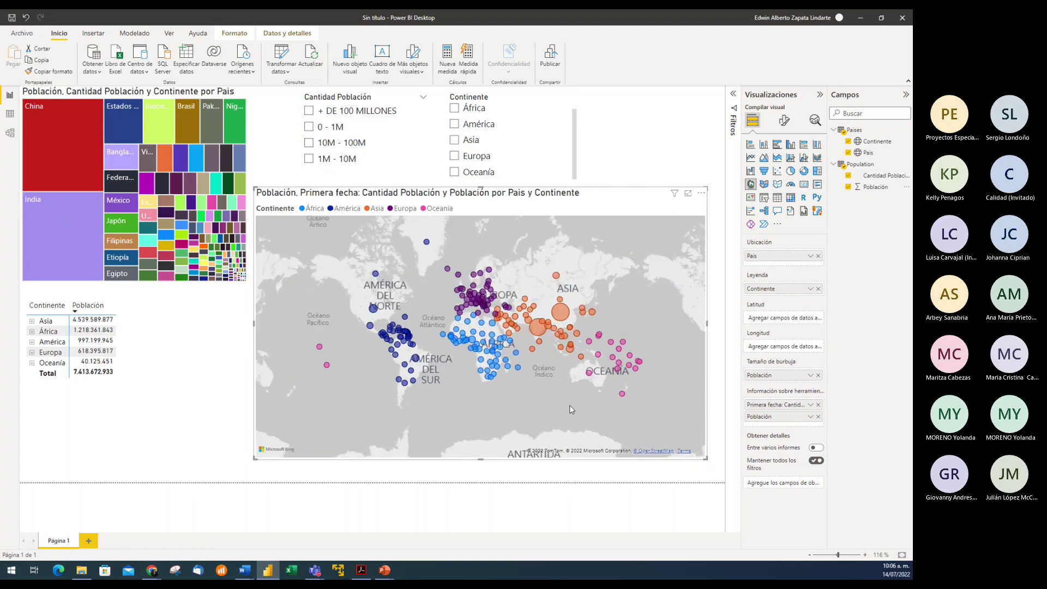
left_click_drag(445, 394, 508, 416)
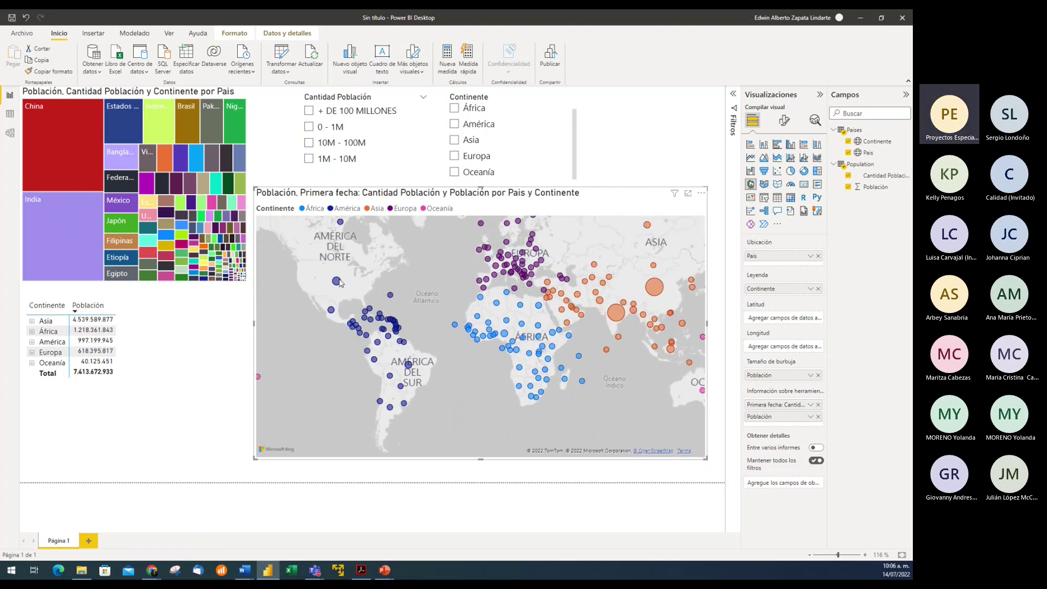
mouse_move(339, 282)
- Remove the duplicate Población field from the map's tooltip information and check the country tooltips
left_click(818, 418)
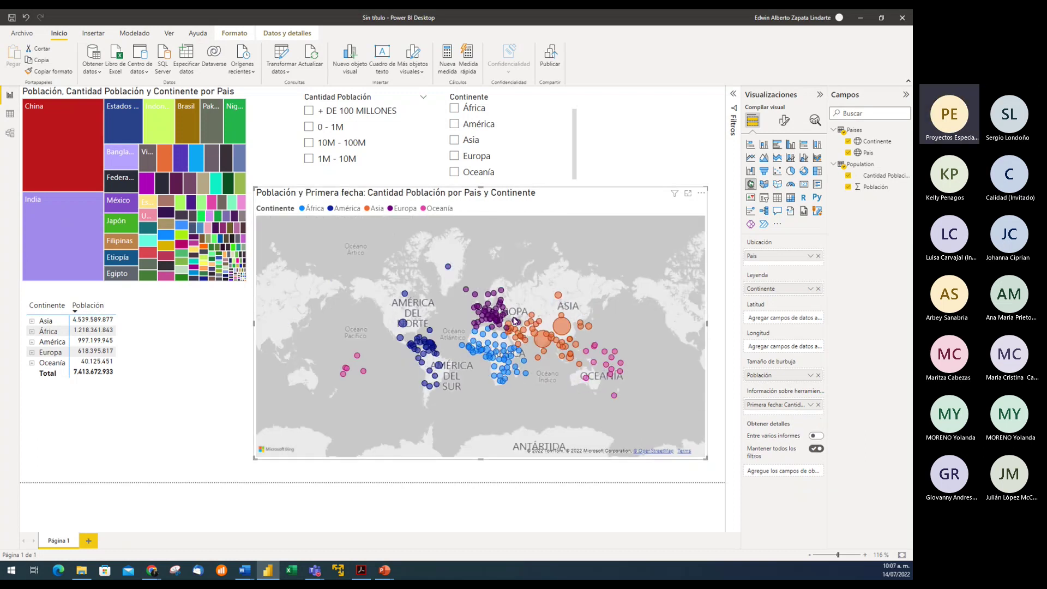
mouse_move(406, 324)
mouse_move(533, 342)
- Save the report in the PROYECTO2 folder, naming the file PROYECTO2 followed by the author's name and 8-10
left_click(12, 17)
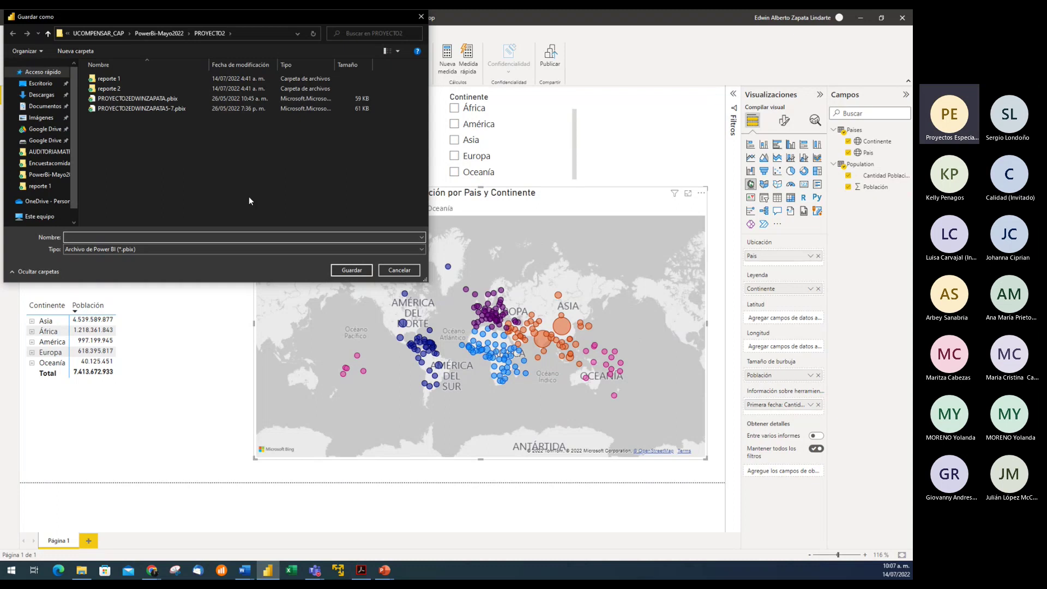
type("PROYECTO2")
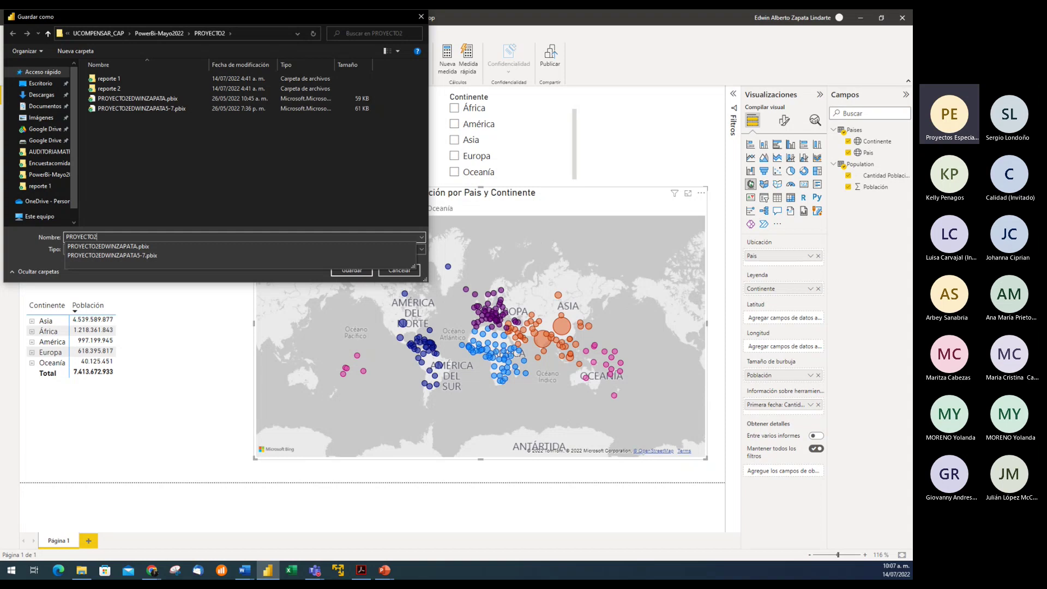
type("E")
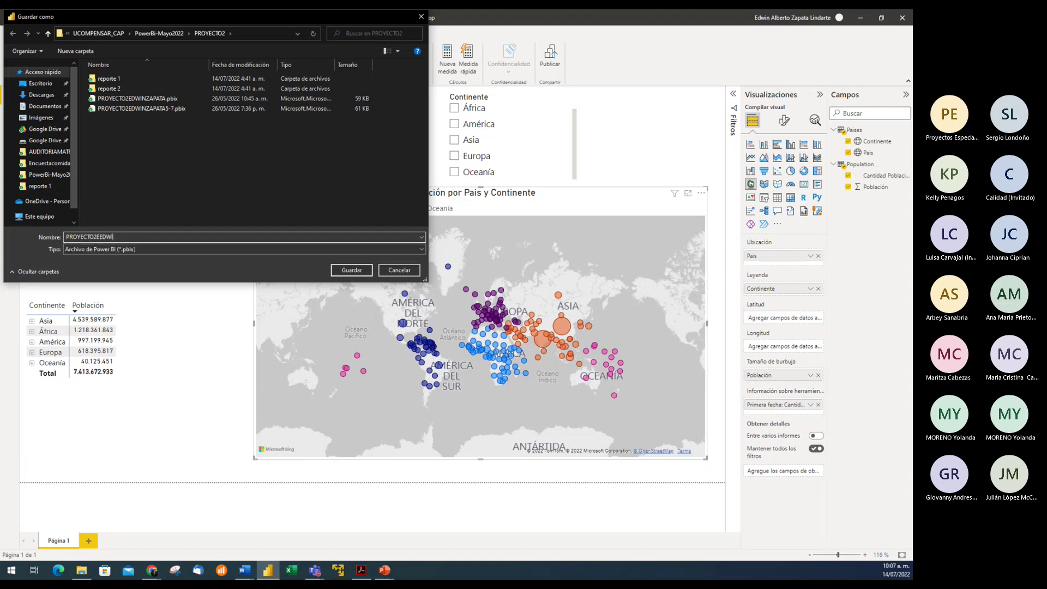
type("DWINZAPATA")
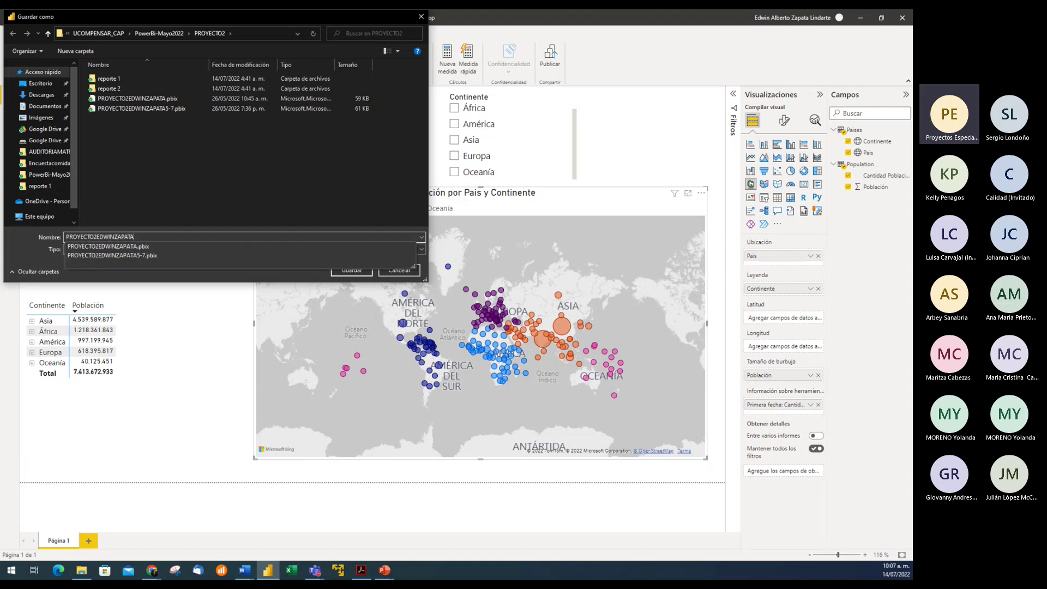
type("8-")
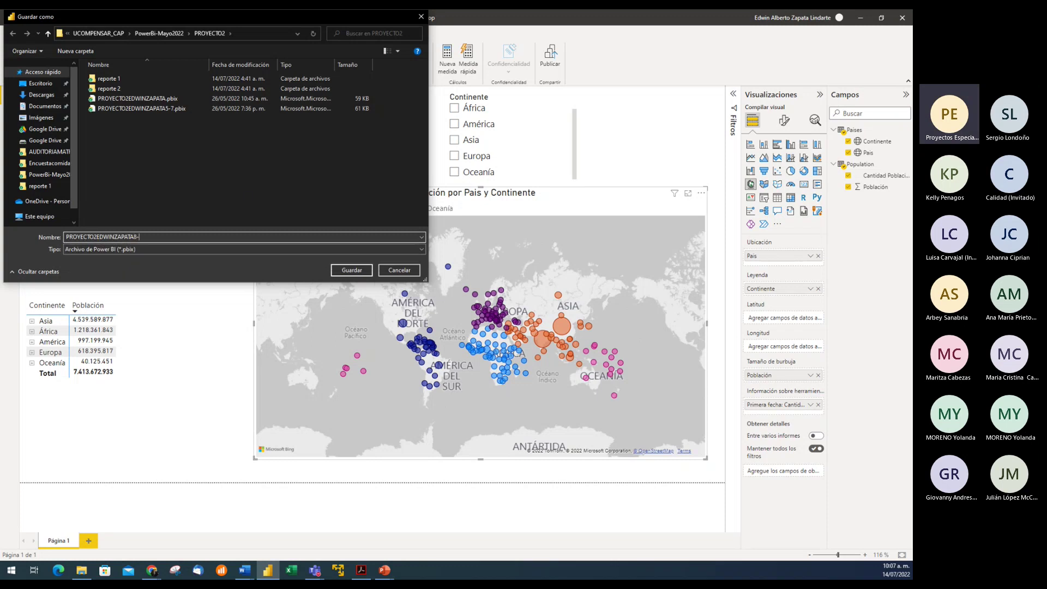
type("10")
key("Return")
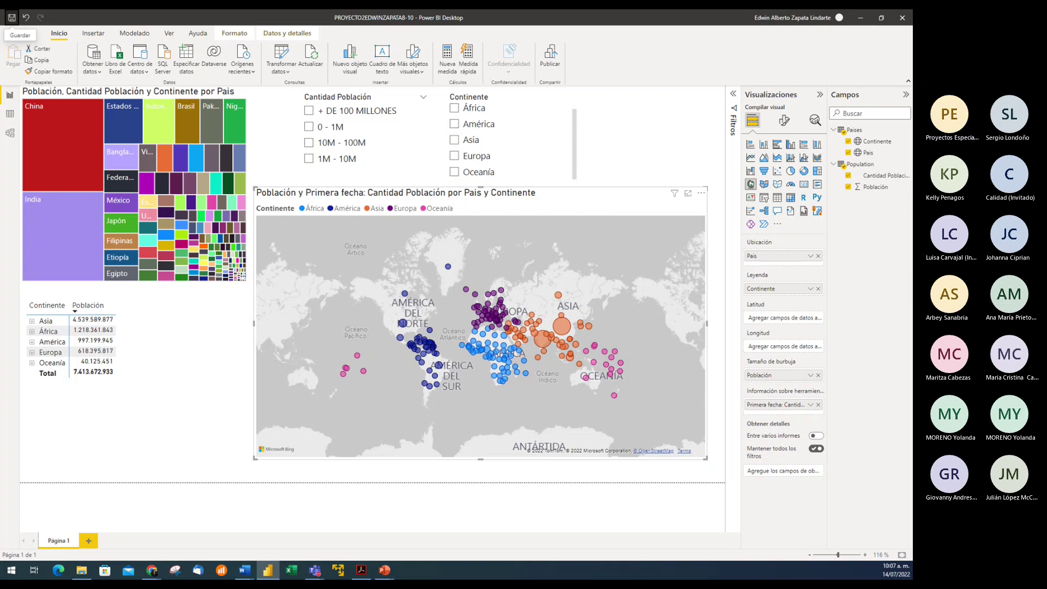
- Review the country map's formatting options for map style, controls and legend position
left_click(239, 409)
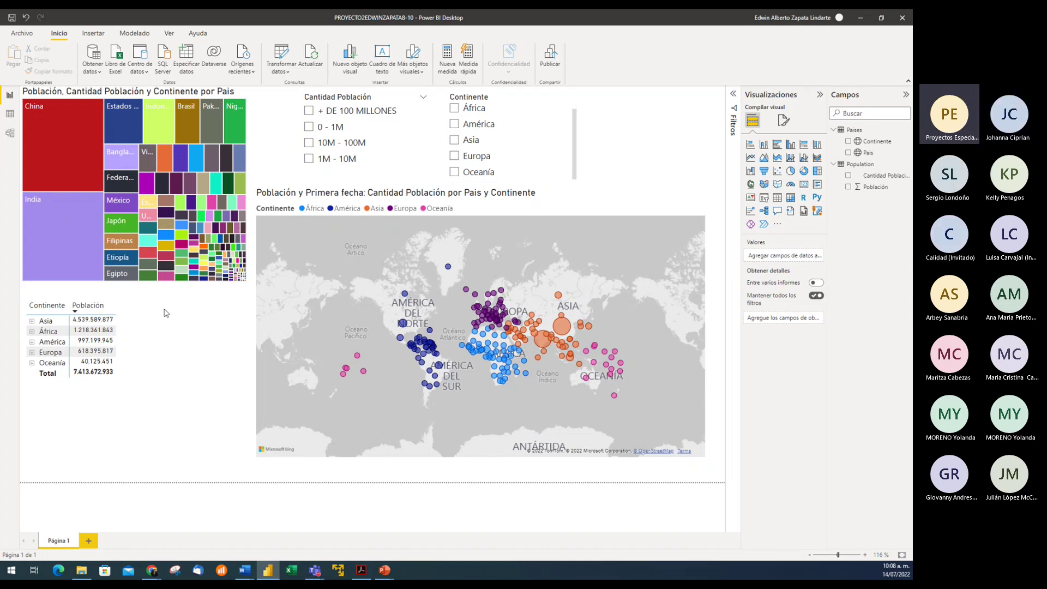
left_click(599, 216)
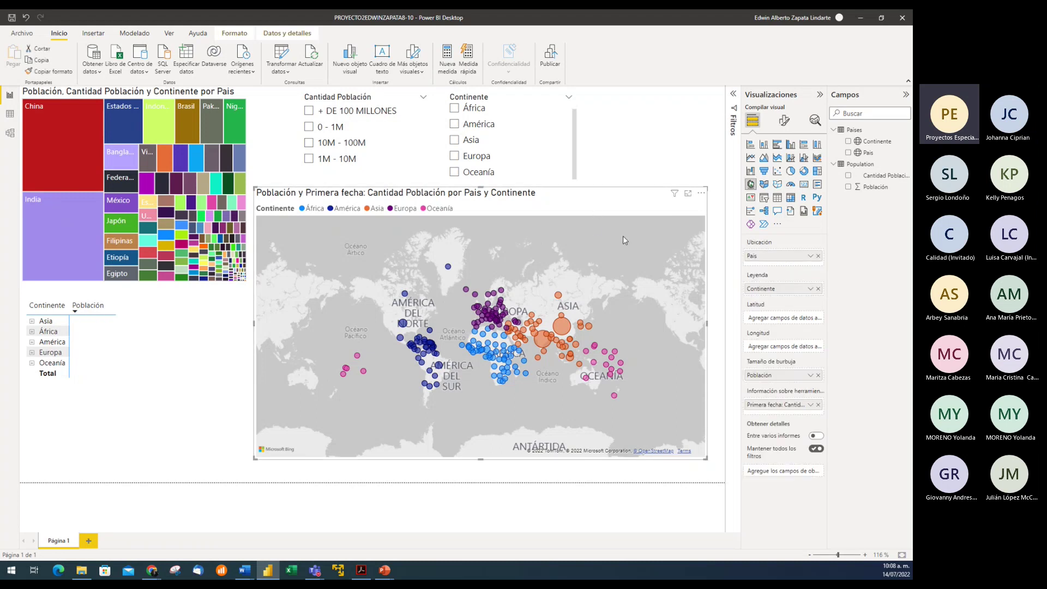
left_click(784, 122)
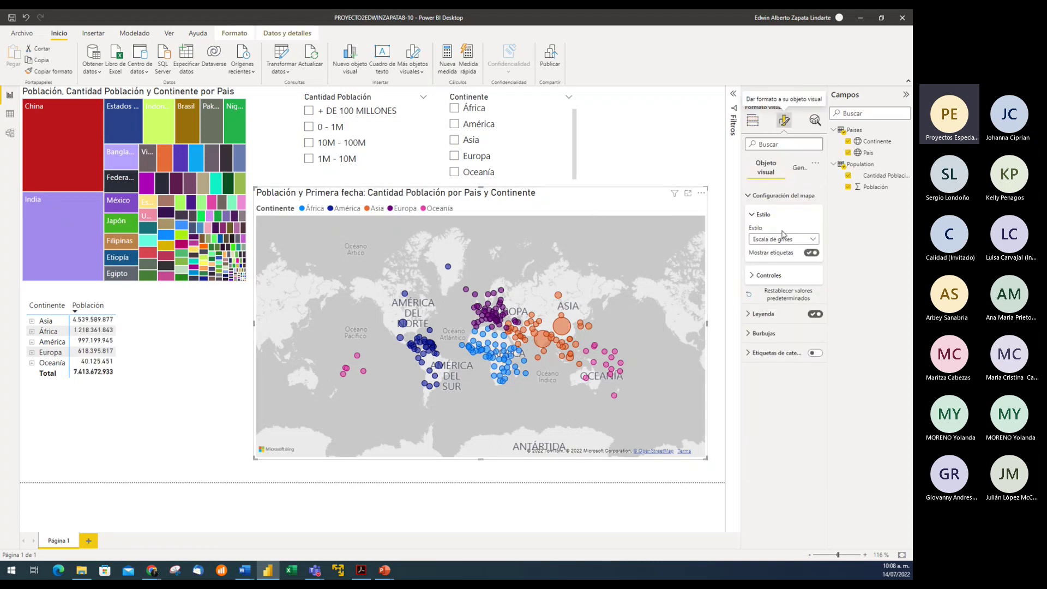
left_click(753, 218)
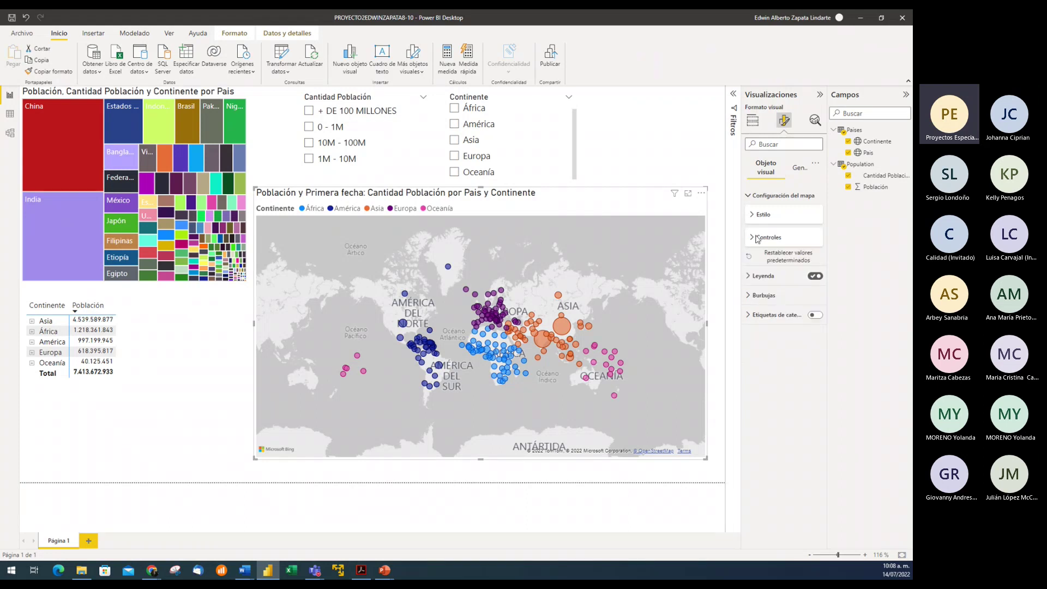
left_click(752, 196)
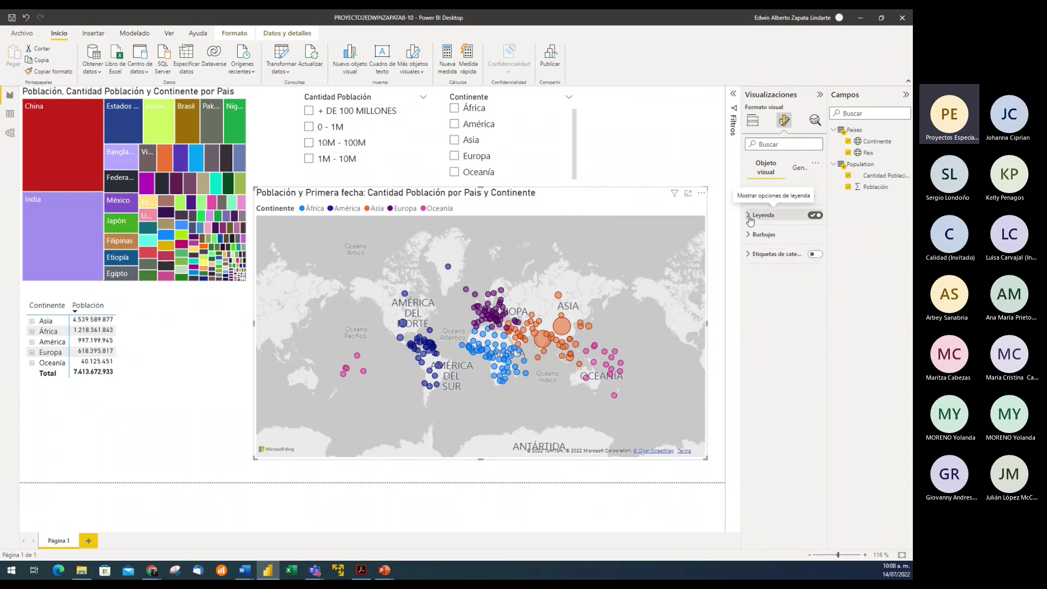
left_click(751, 219)
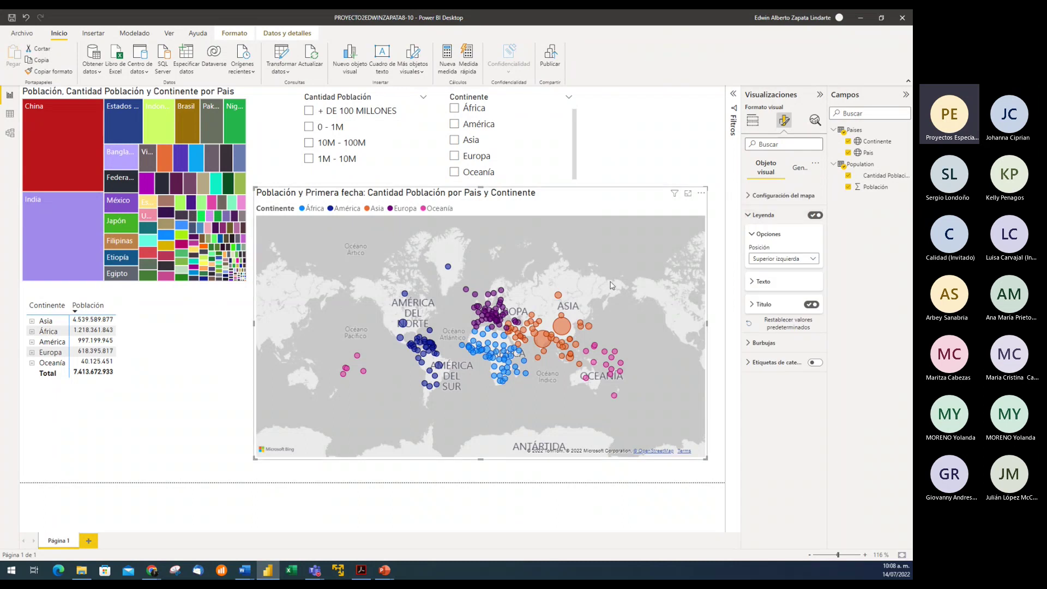
left_click(753, 235)
left_click(752, 215)
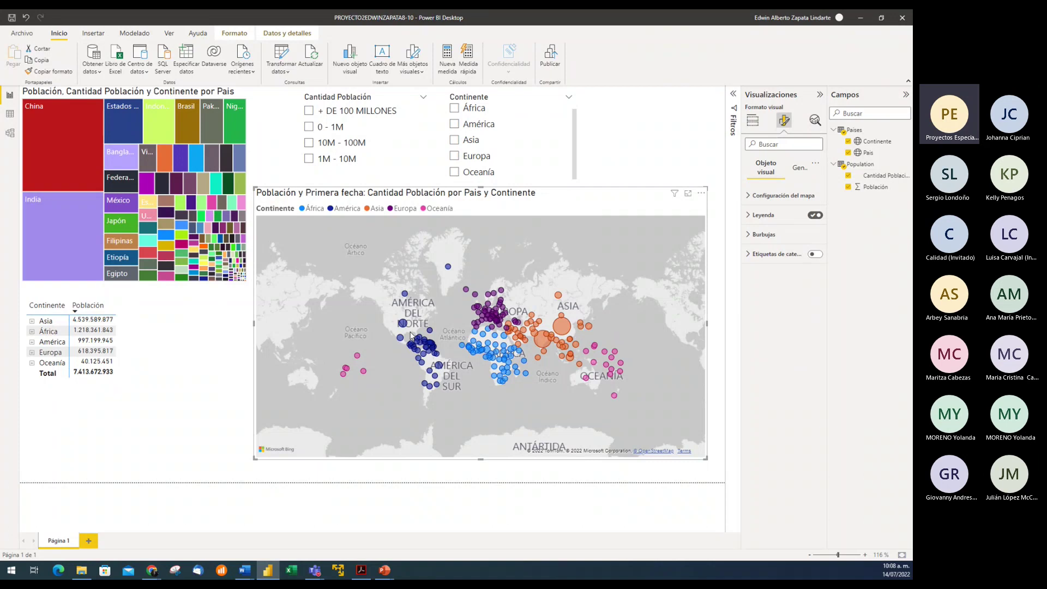
- Extend the country map downward to the lower margin of the report page and deselect it
mouse_move(429, 356)
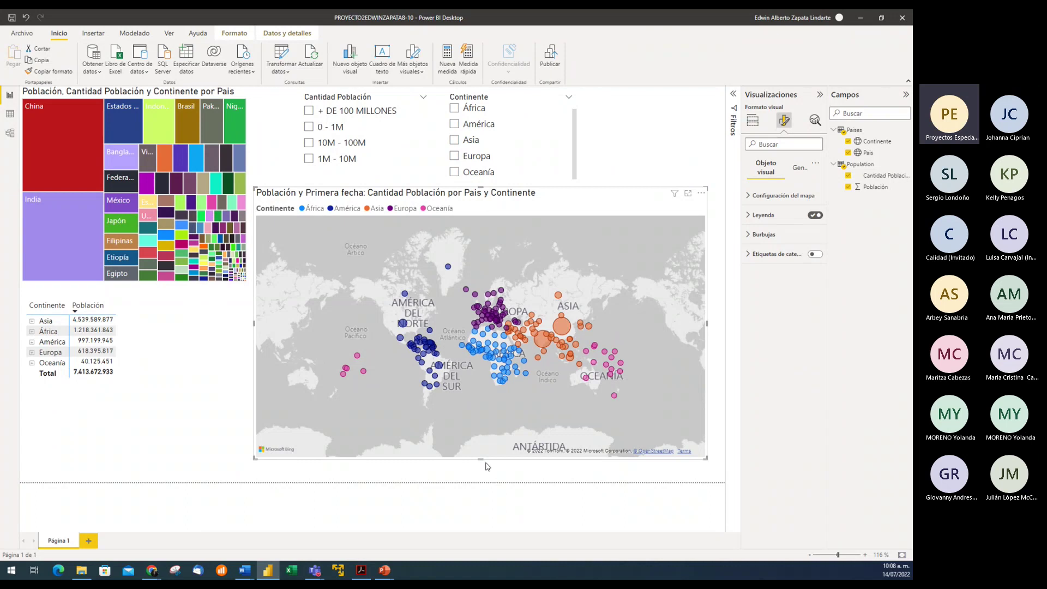
left_click_drag(481, 460, 480, 478)
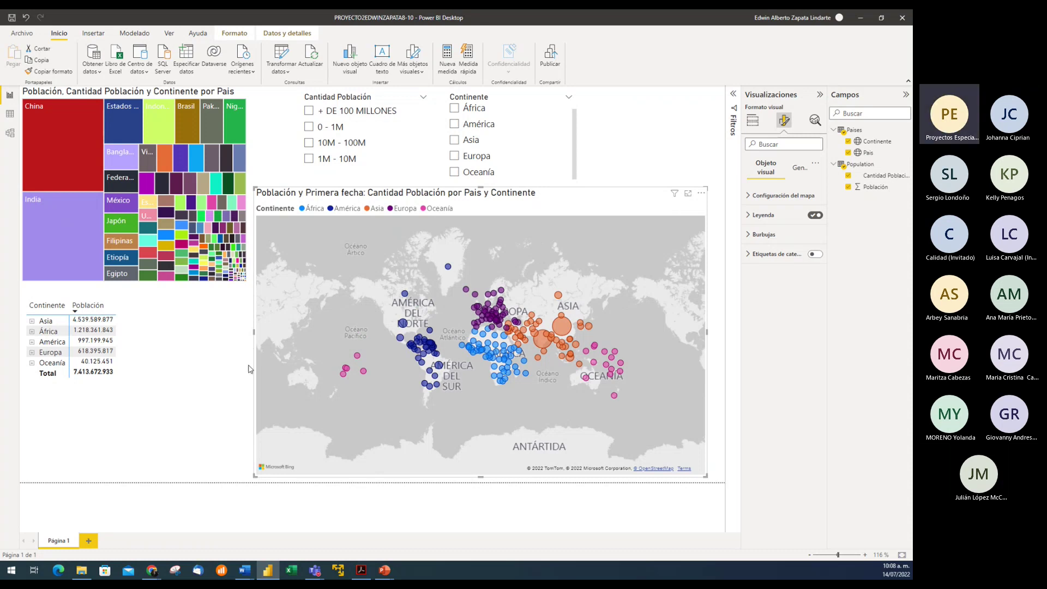
left_click(648, 178)
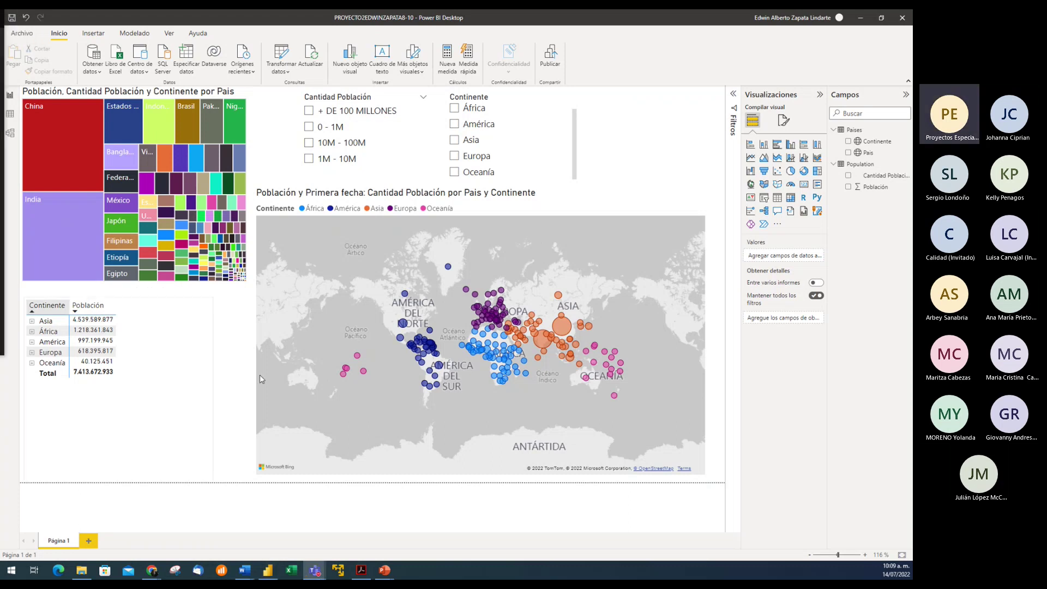
- Switch to the Power BI course page in Chrome and open its Bienvenida section
mouse_move(154, 571)
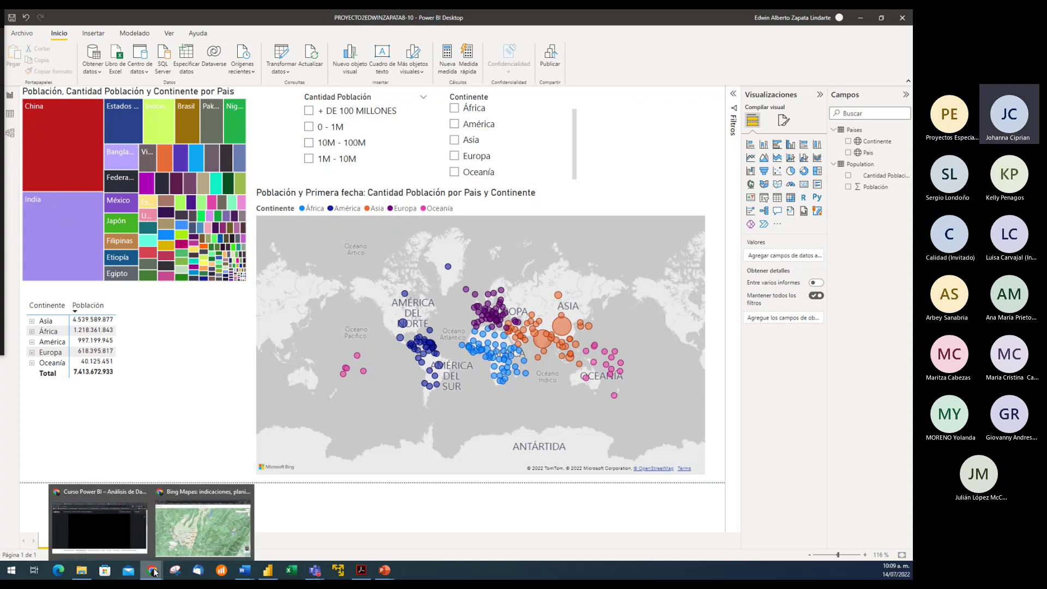
left_click(196, 552)
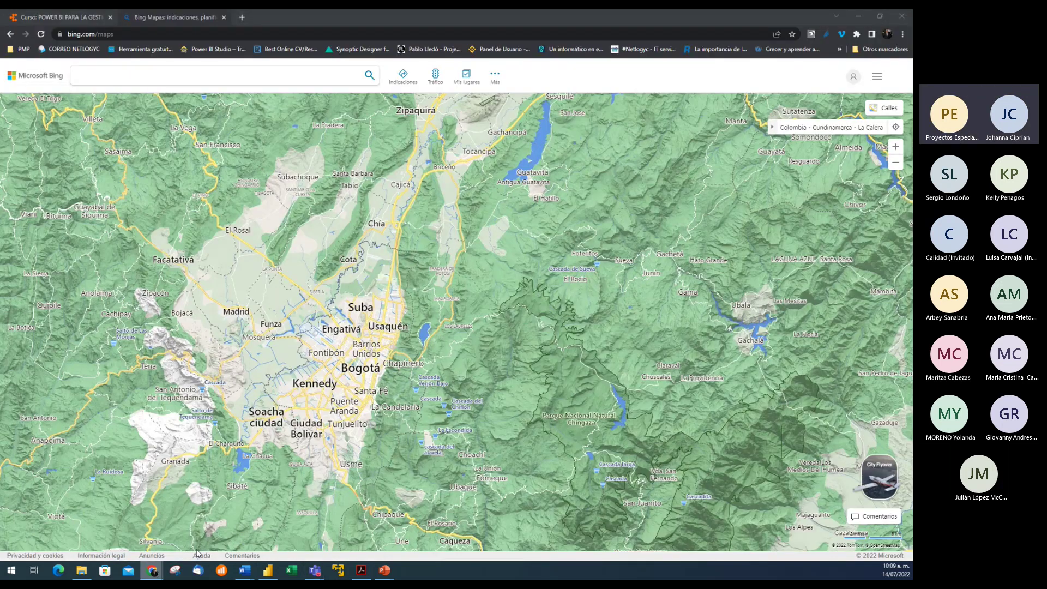
key("ctrl+Tab")
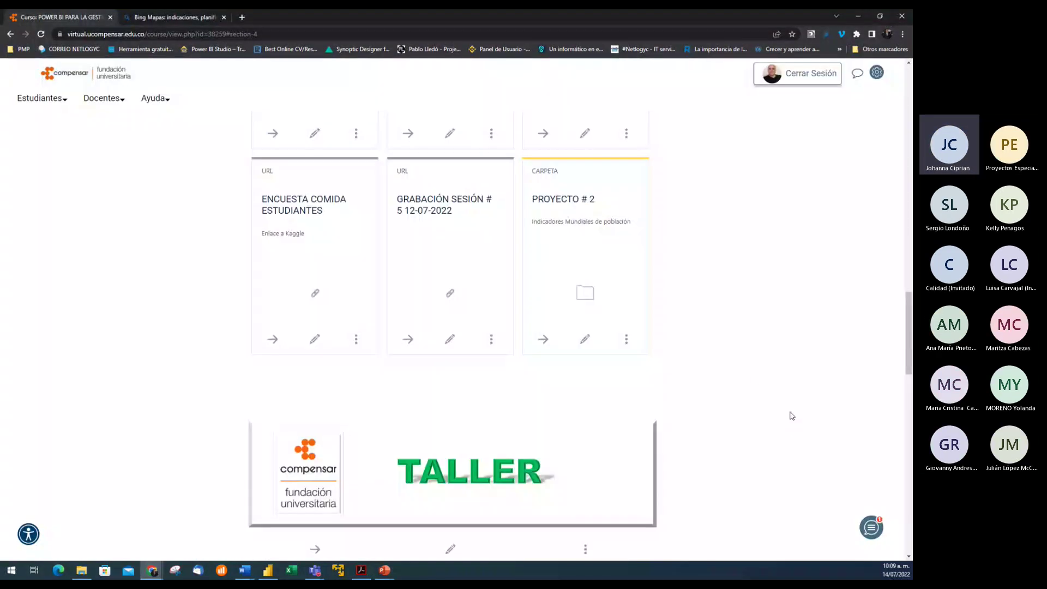
scroll(792, 416, "up", 15)
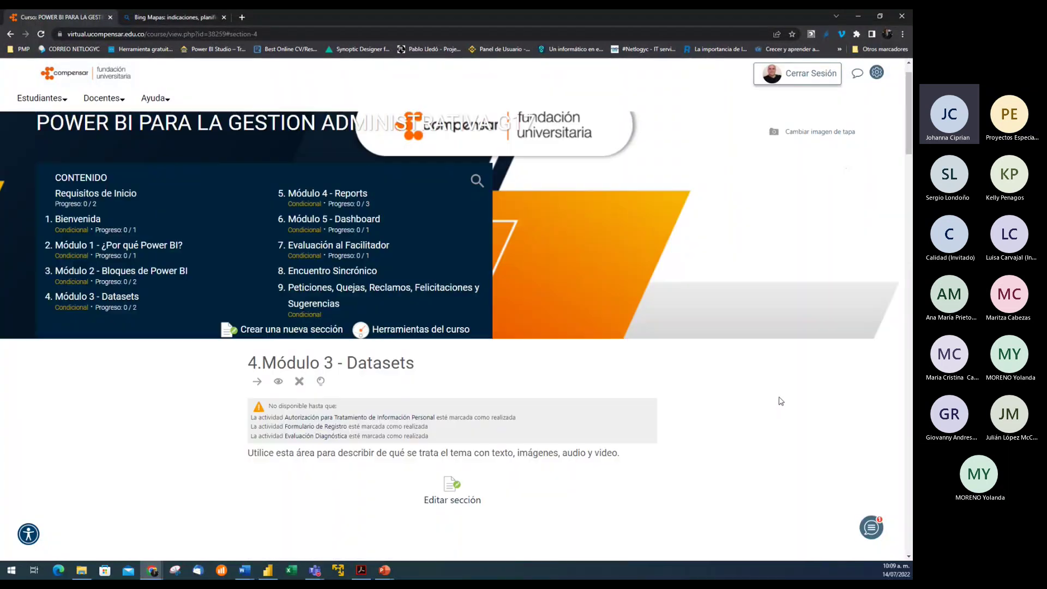
scroll(781, 401, "up", 1)
left_click(84, 262)
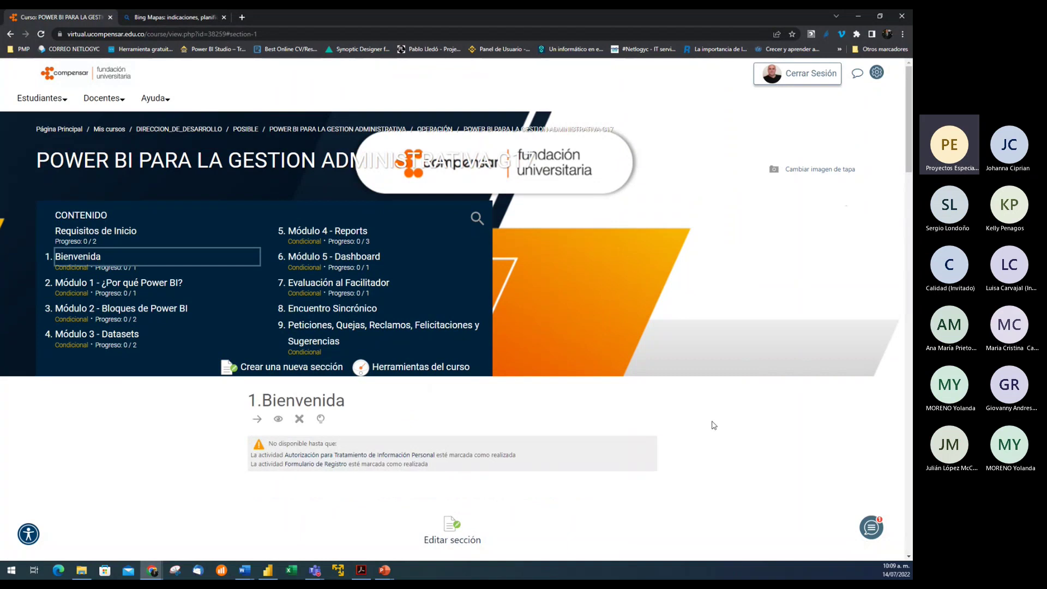
- Open the attendance list for the 14.07.22 class session and display it without pagination
scroll(701, 436, "down", 5)
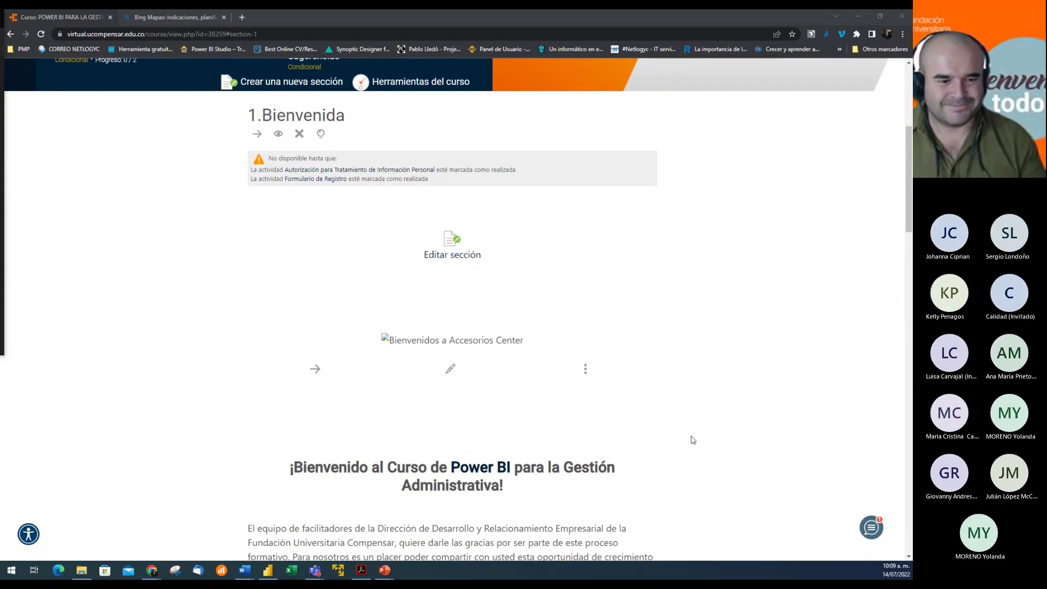
scroll(698, 426, "down", 15)
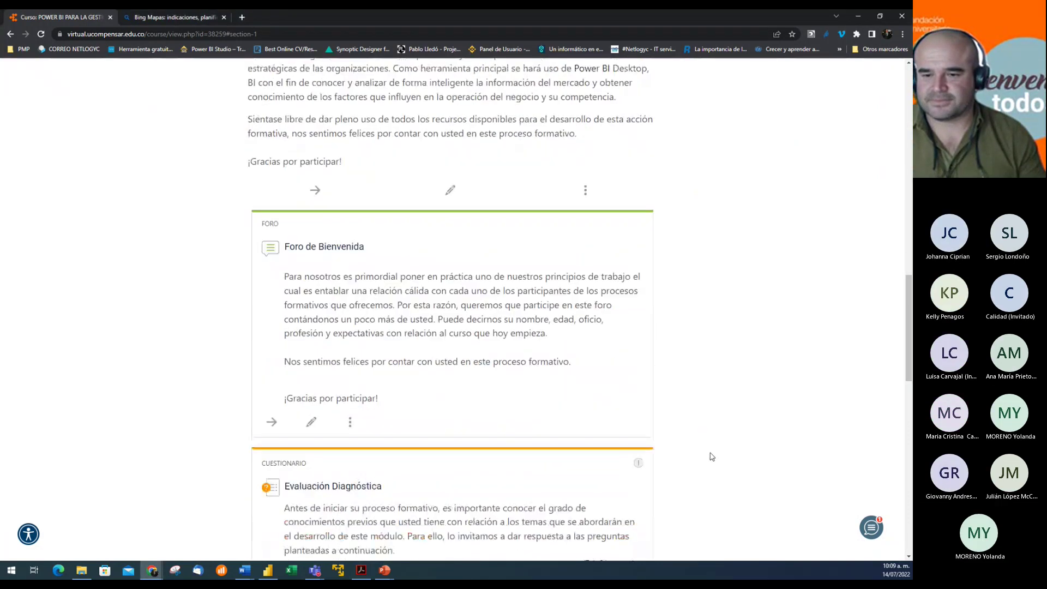
scroll(713, 456, "down", 1)
left_click(309, 394)
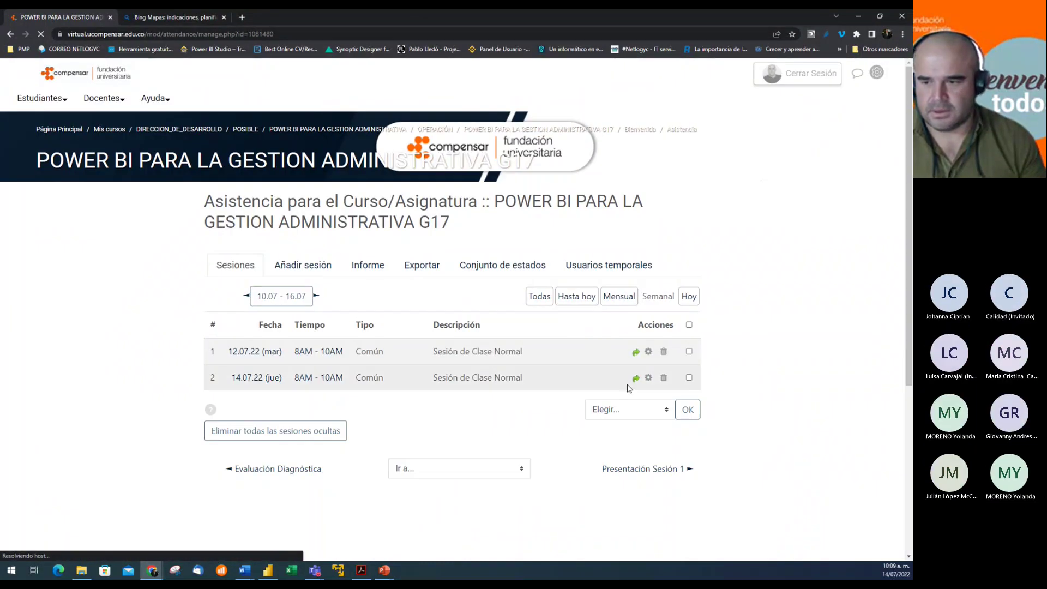
left_click(636, 379)
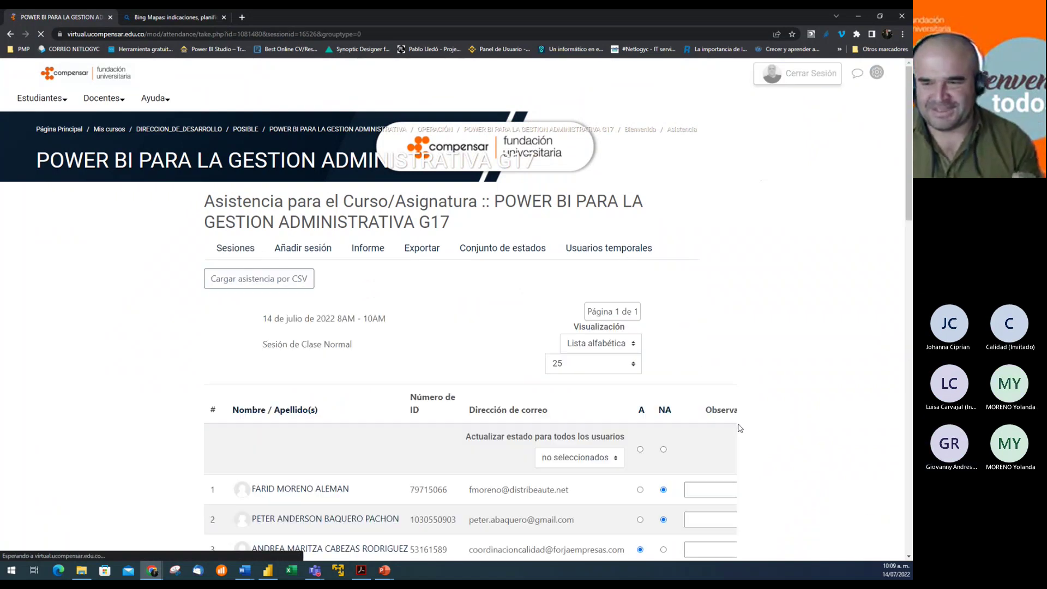
left_click(627, 363)
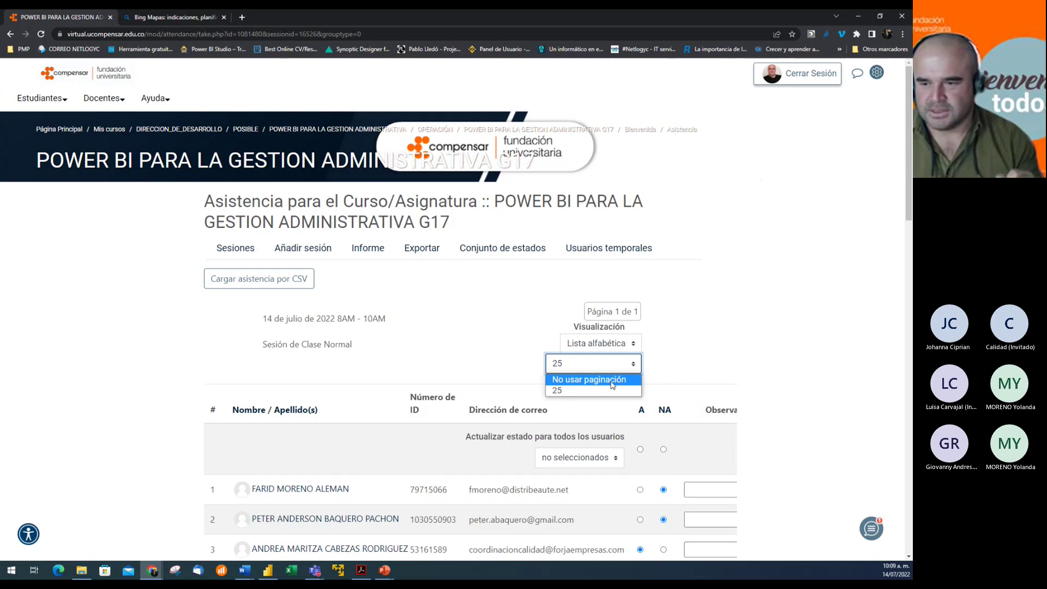
left_click(611, 379)
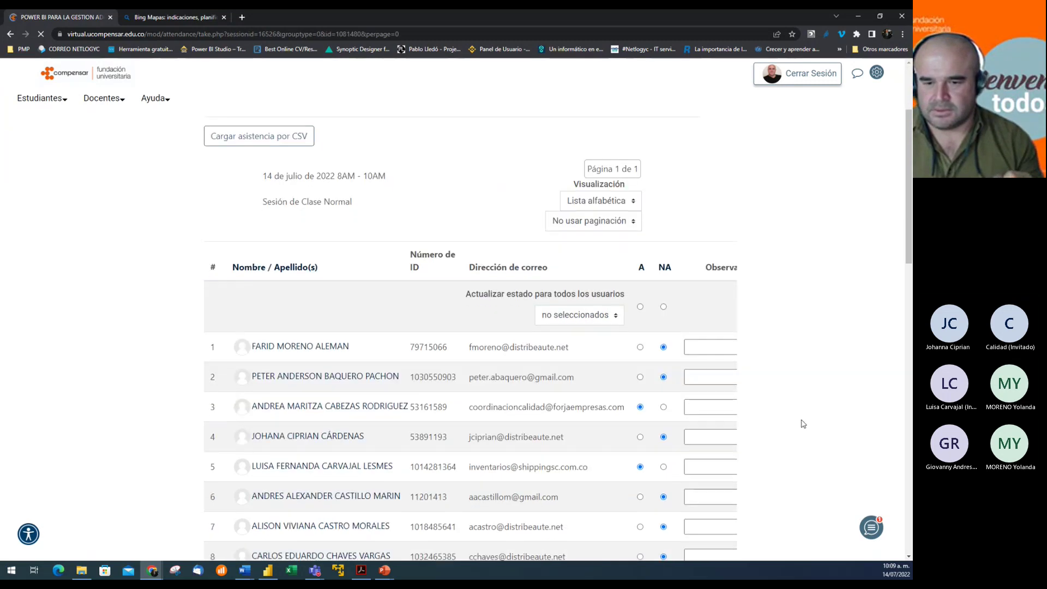
- Mark the students in rows 4 and 11 as attended (A) and review the rest of the attendance list
scroll(802, 424, "down", 3)
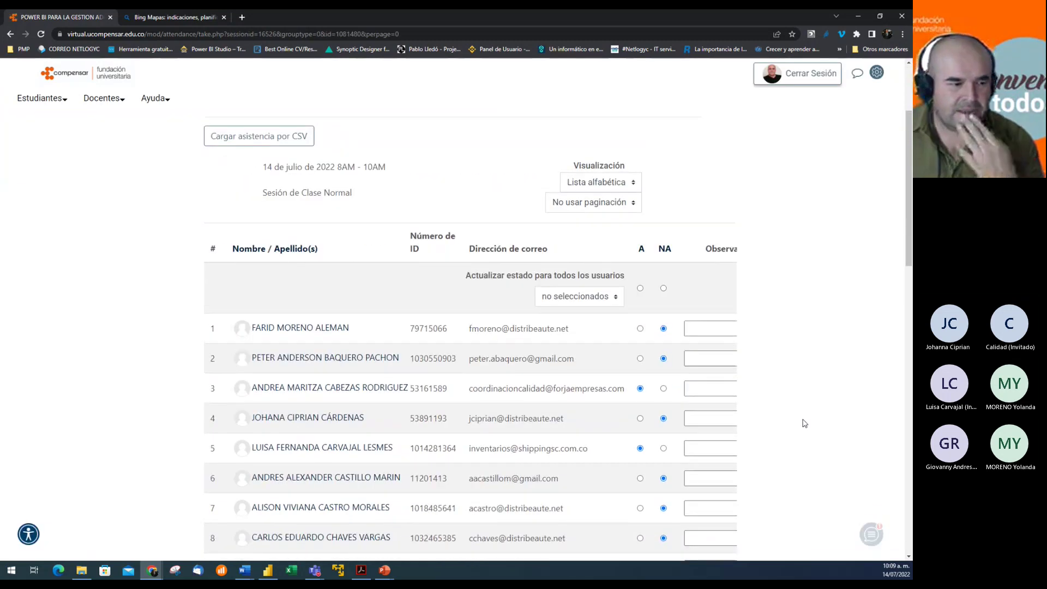
scroll(802, 424, "down", 3)
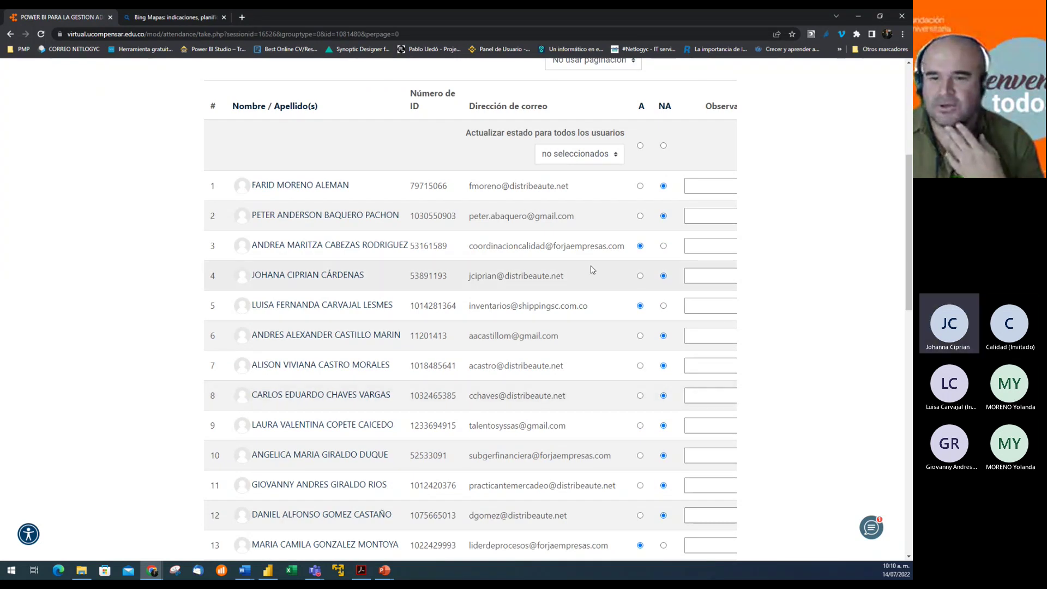
left_click(641, 276)
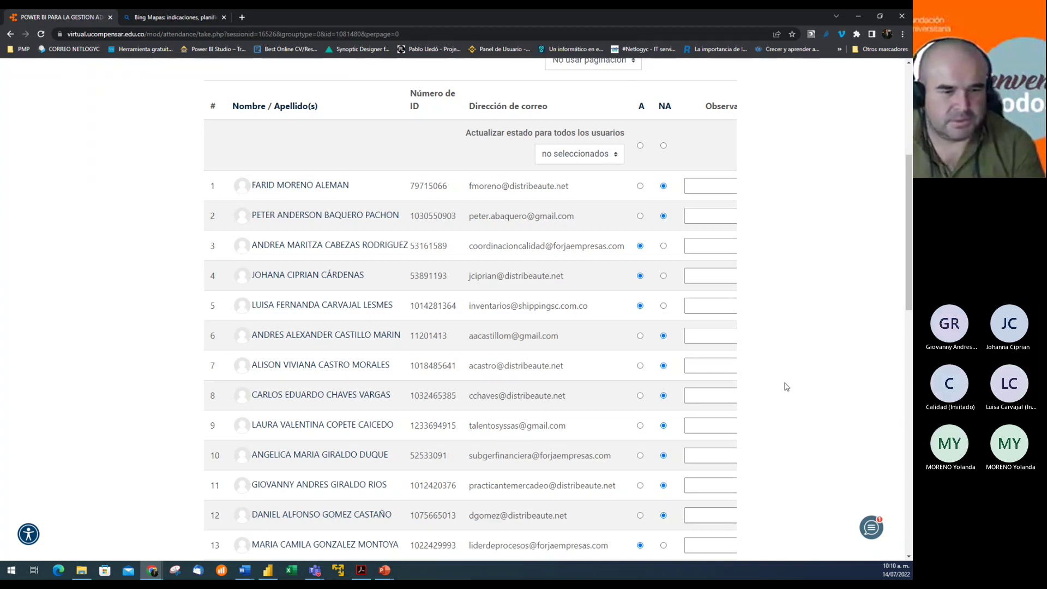
scroll(769, 410, "down", 3)
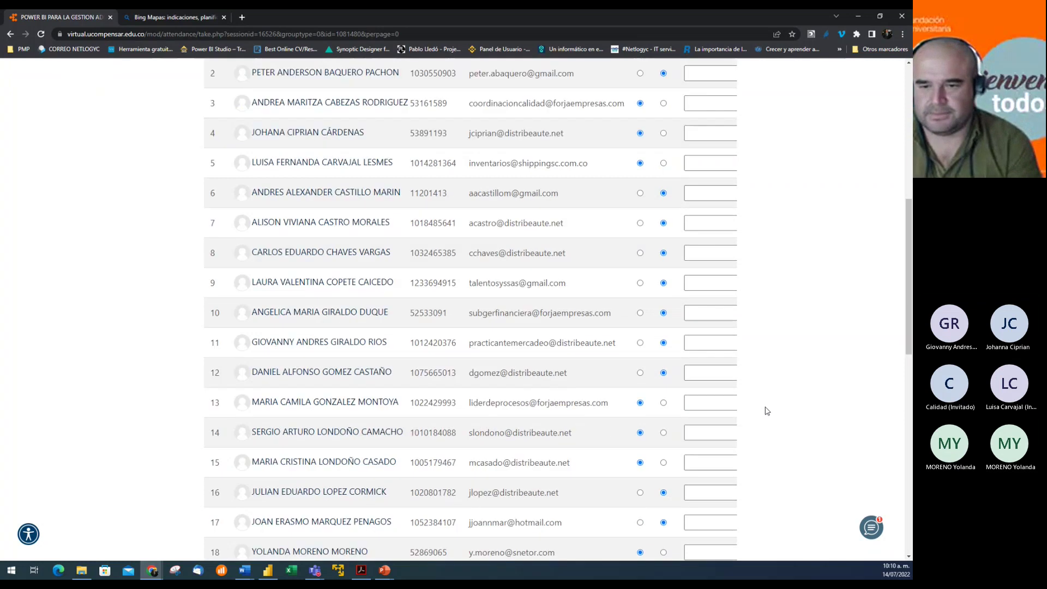
left_click(641, 343)
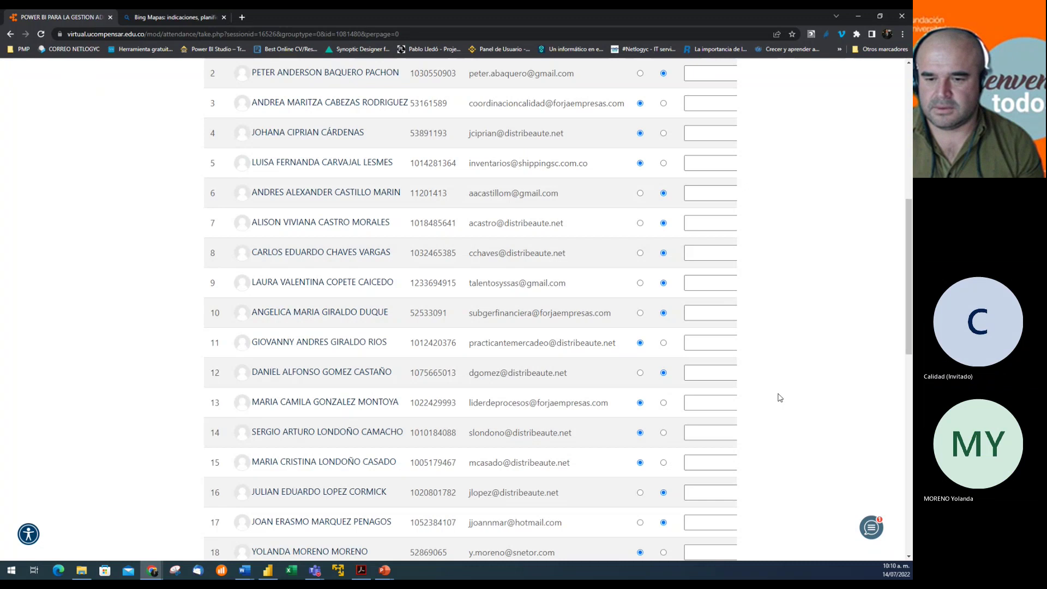
scroll(780, 398, "down", 4)
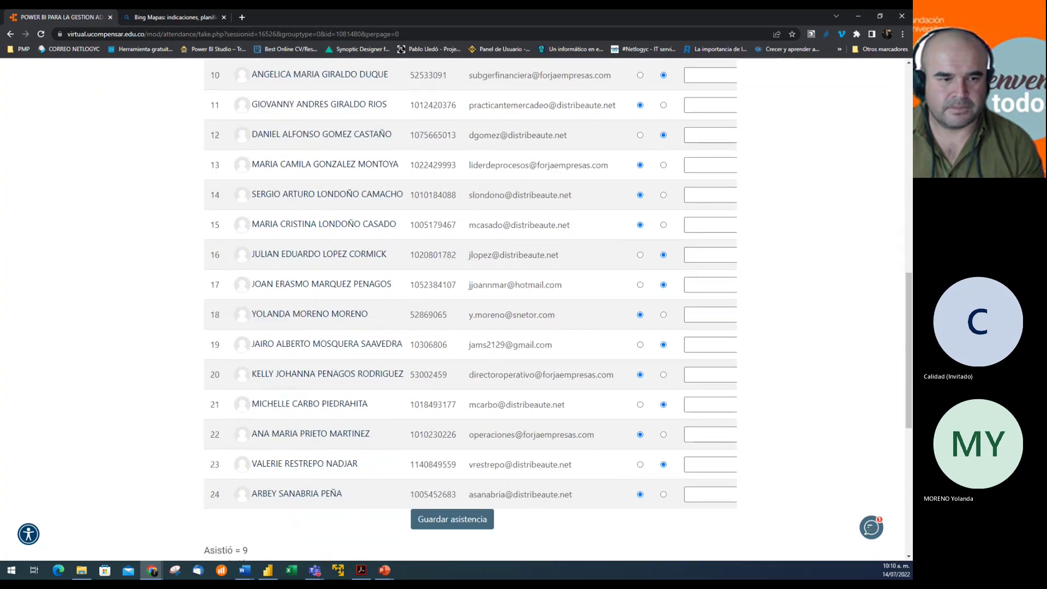
key("alt+Tab")
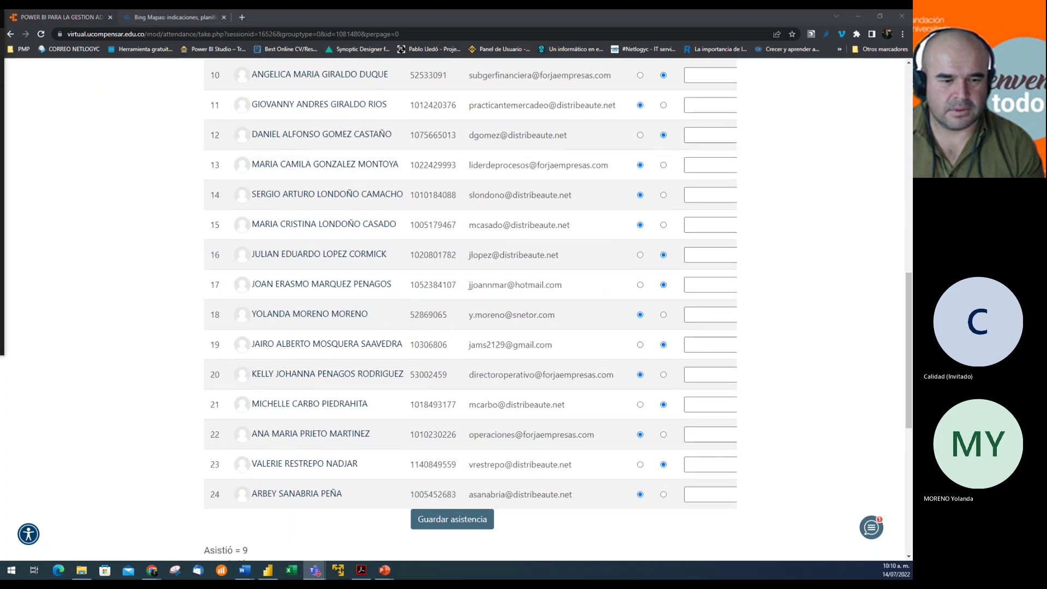